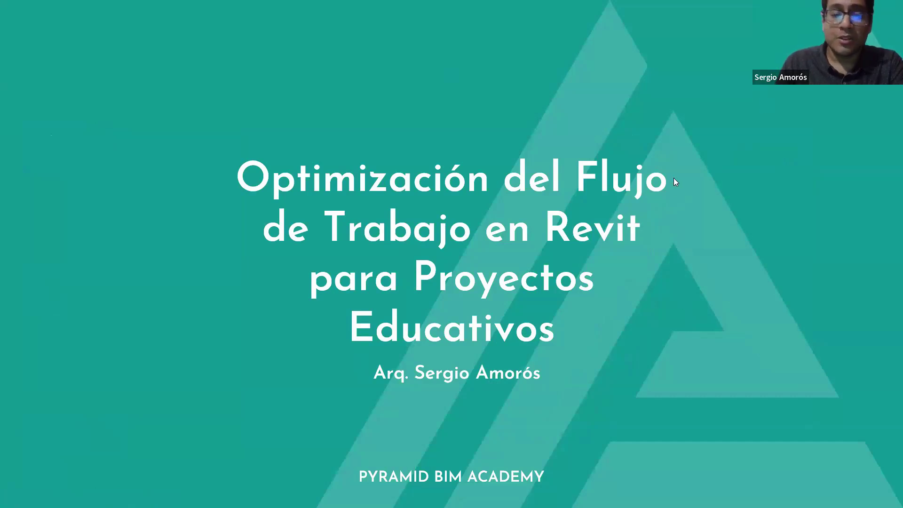
Advance the slideshow past the title slide with Siguiente to reach the Objetivos slide
right_click(634, 144)
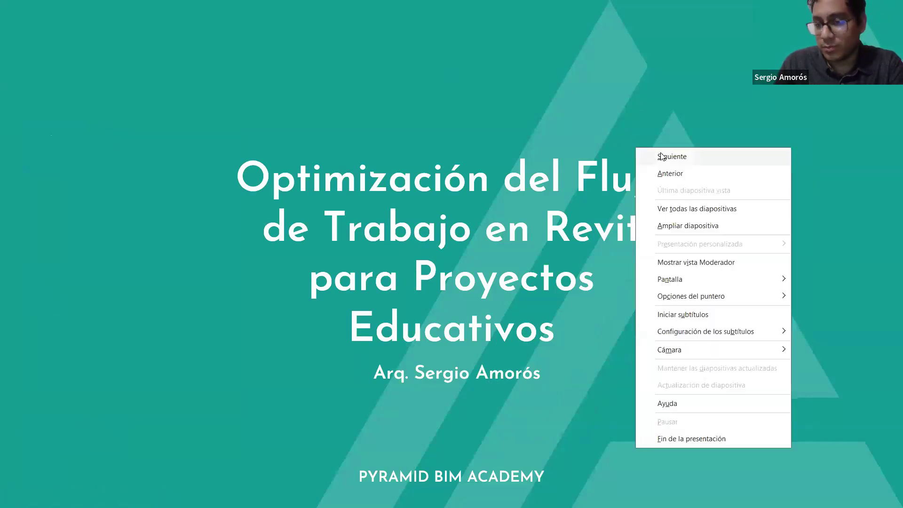
click(654, 153)
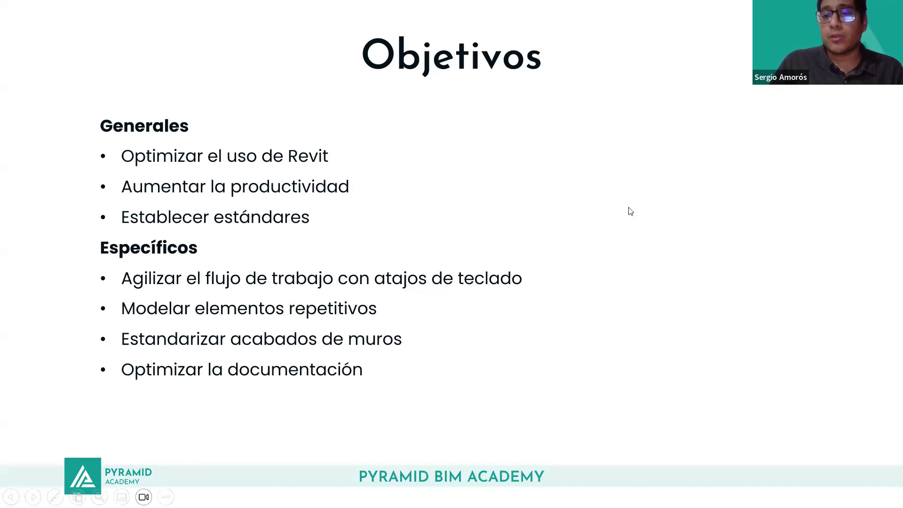
Advance twice with Siguiente: to the Agenda slide, then its Atajos de teclado bullet
right_click(585, 211)
click(607, 198)
right_click(393, 238)
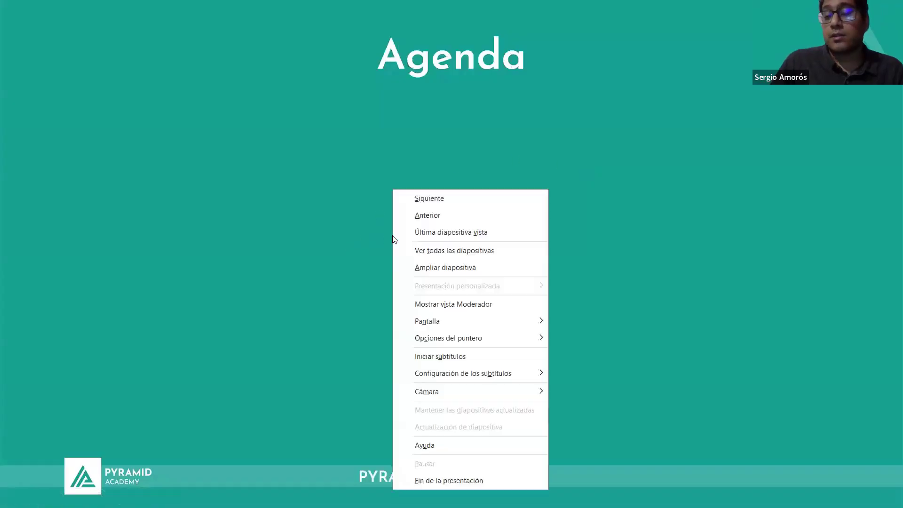
click(451, 199)
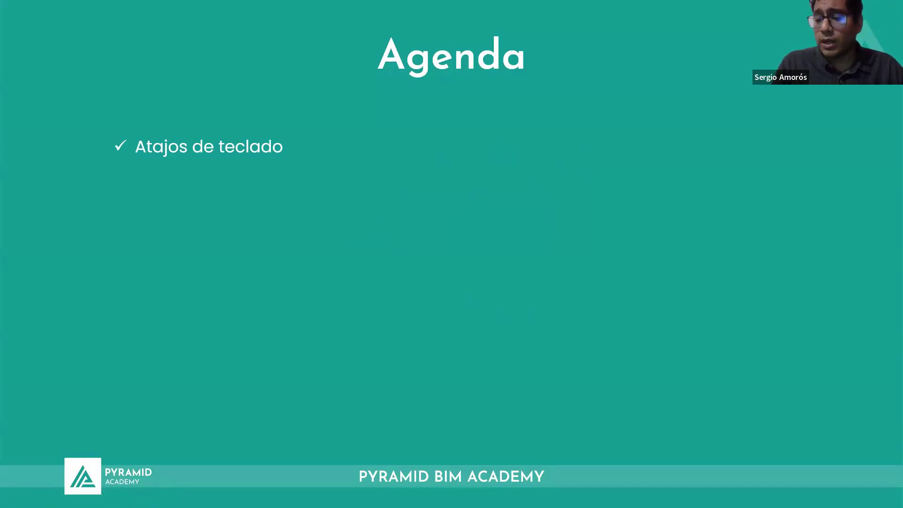
Advance the animation to display the Revit Atajos de teclado shortcut cheat sheet
key(Right)
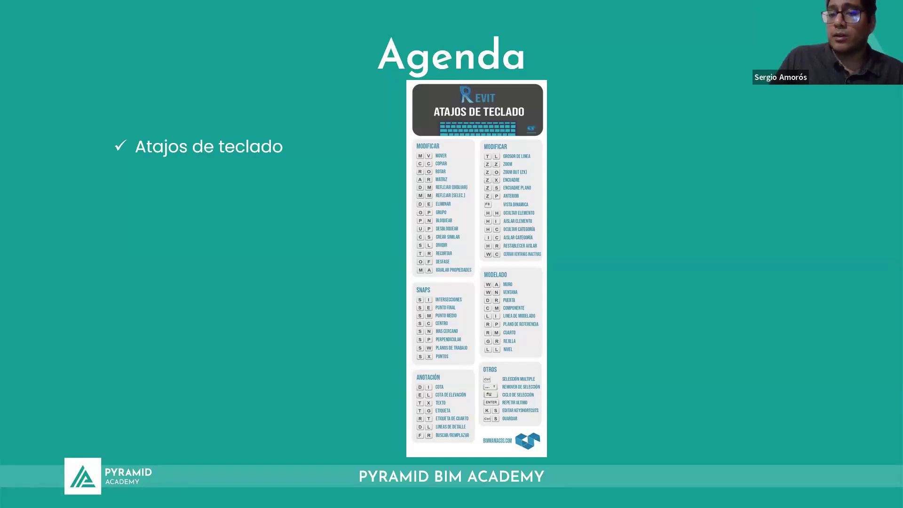
Reveal the Grupos de modelado agenda item and its small Revit screenshot
right_click(412, 172)
click(422, 175)
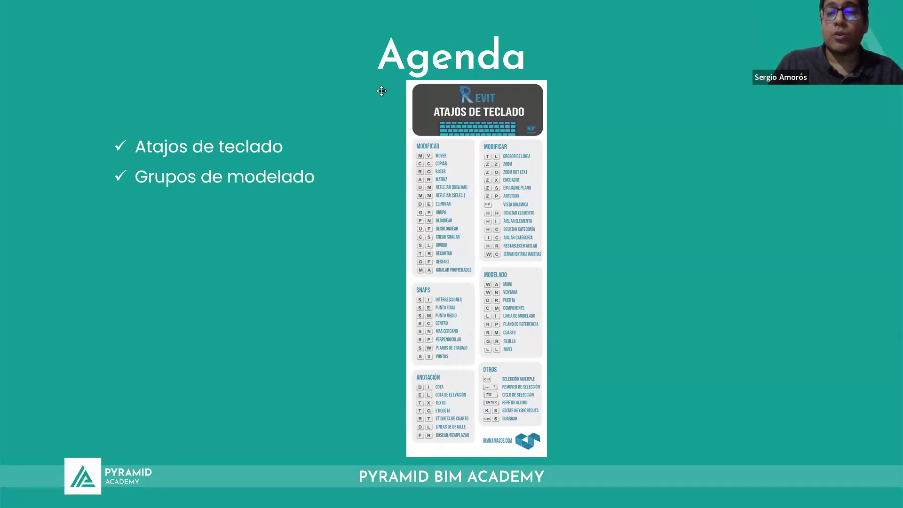
right_click(517, 153)
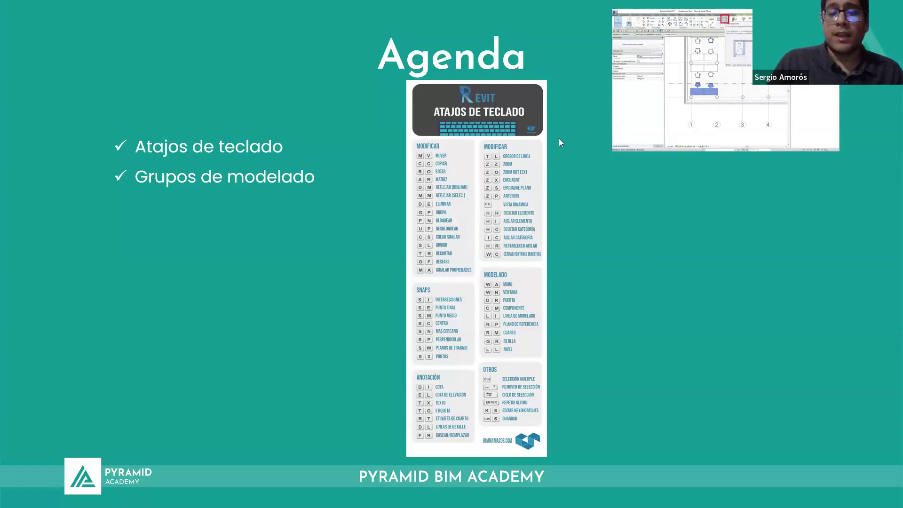
Show the Familias paramétricas item, then the Revit family-editing screenshot
right_click(570, 115)
click(584, 124)
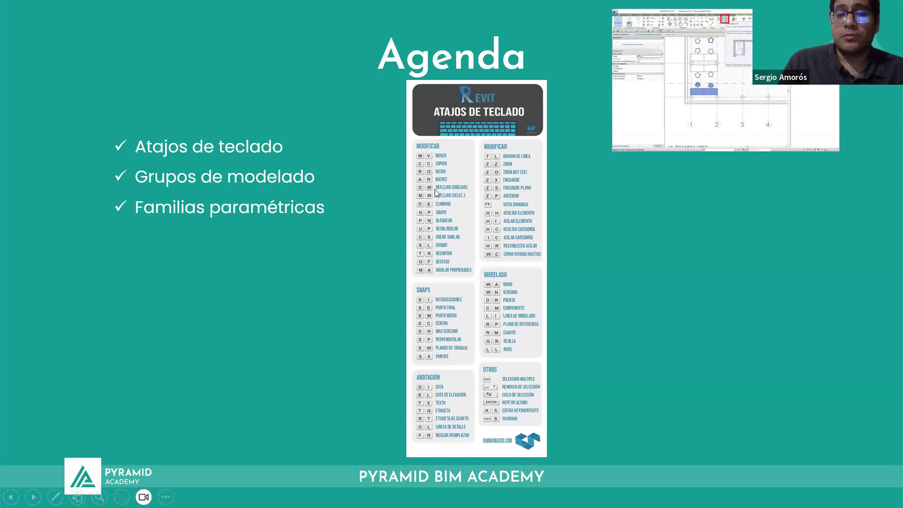
right_click(521, 187)
click(523, 200)
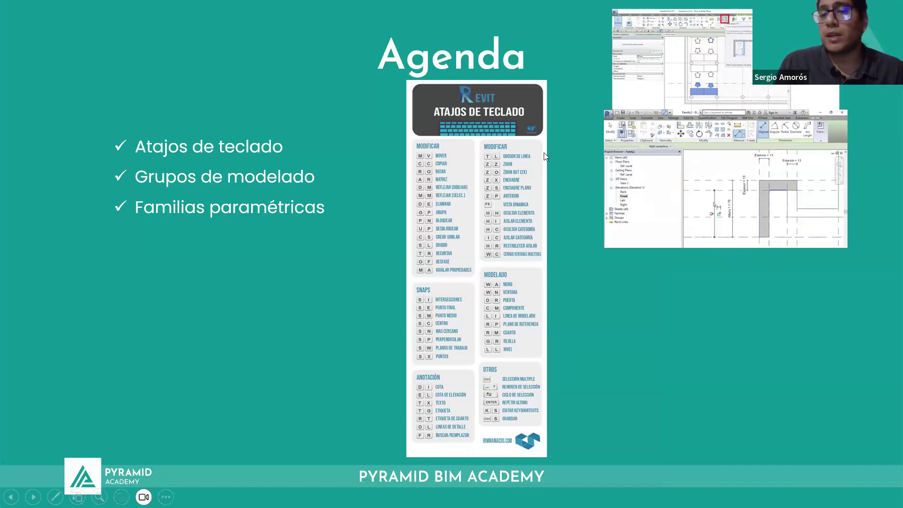
Show the Estandarización de acabados item, then the ACABADOS EN PISOS screenshot
right_click(576, 156)
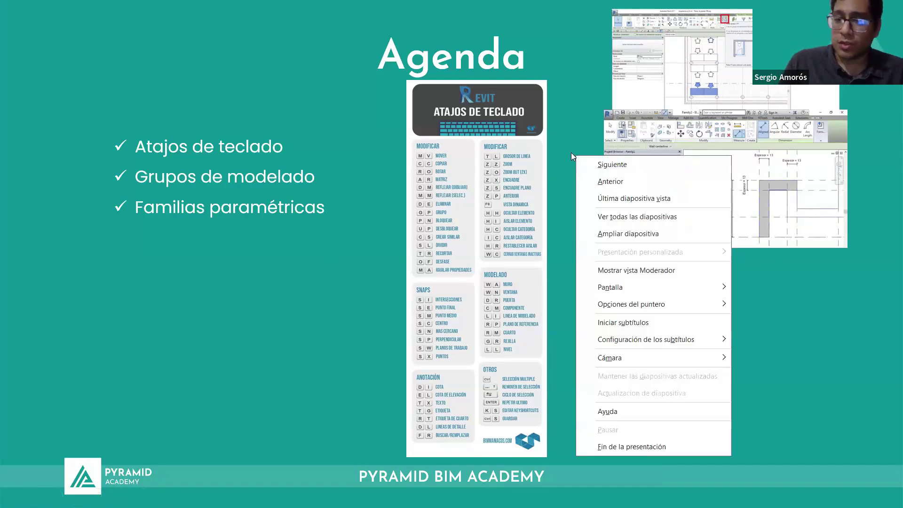
click(599, 165)
right_click(614, 126)
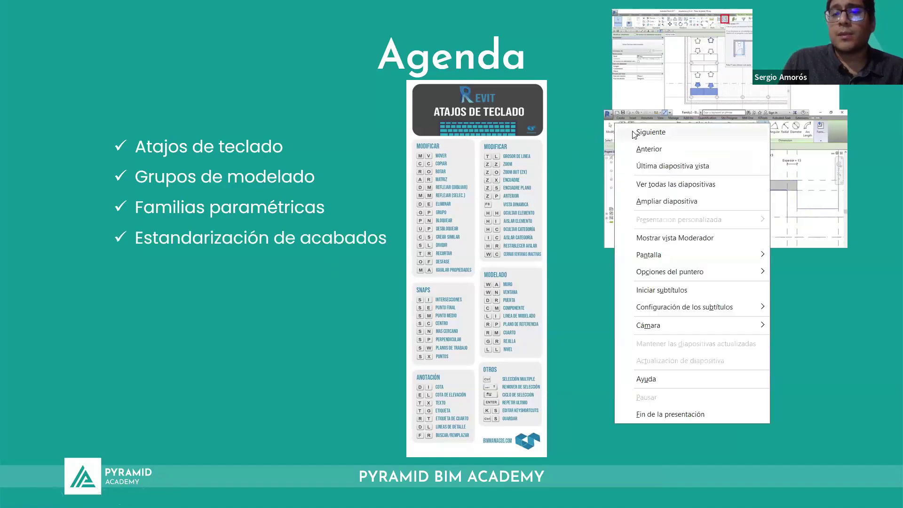
click(632, 130)
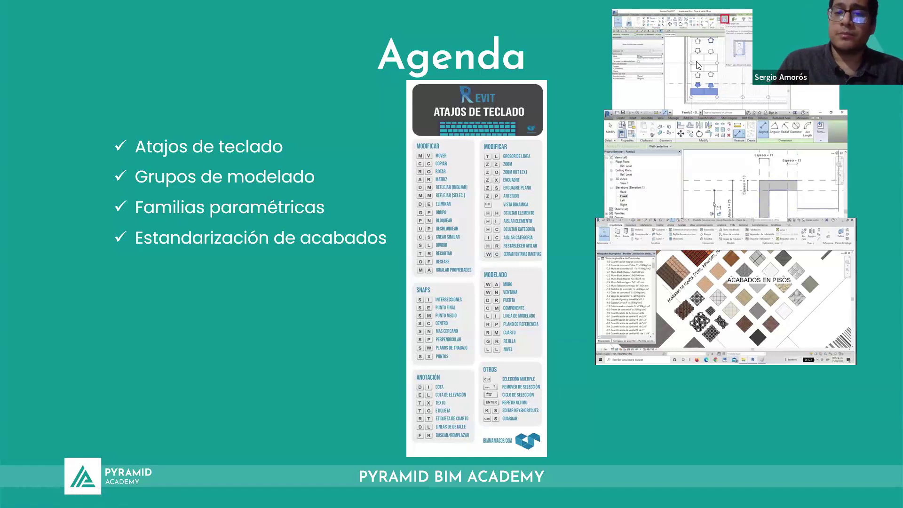
Reveal Plantillas de vista and the building-section drawing, then advance to Importancia
key(Right)
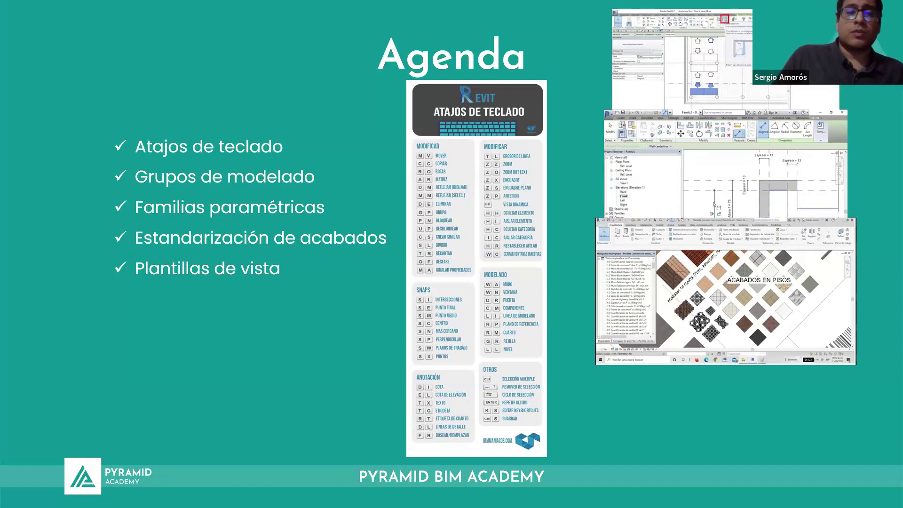
right_click(519, 186)
click(543, 195)
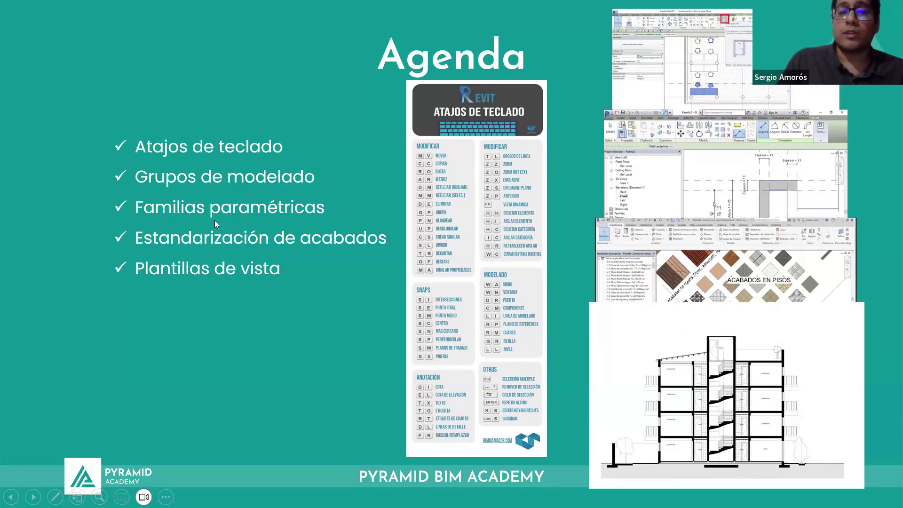
right_click(412, 162)
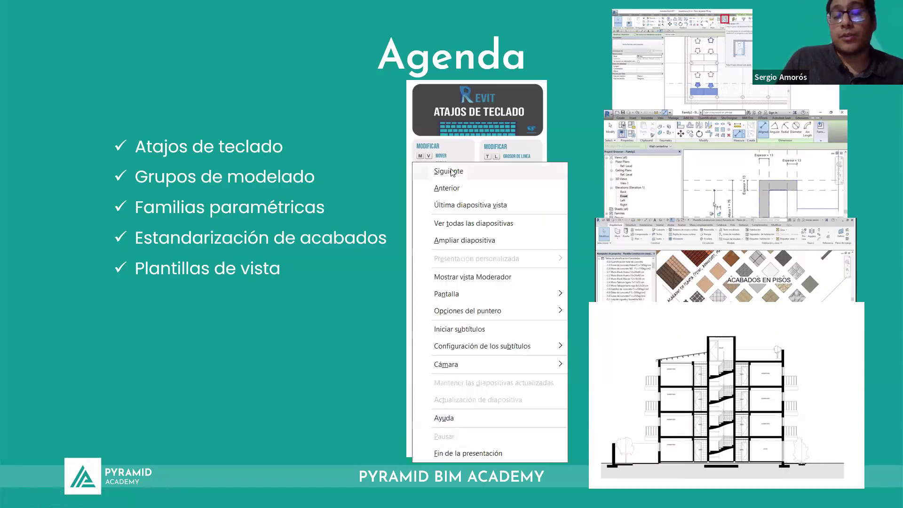
click(451, 172)
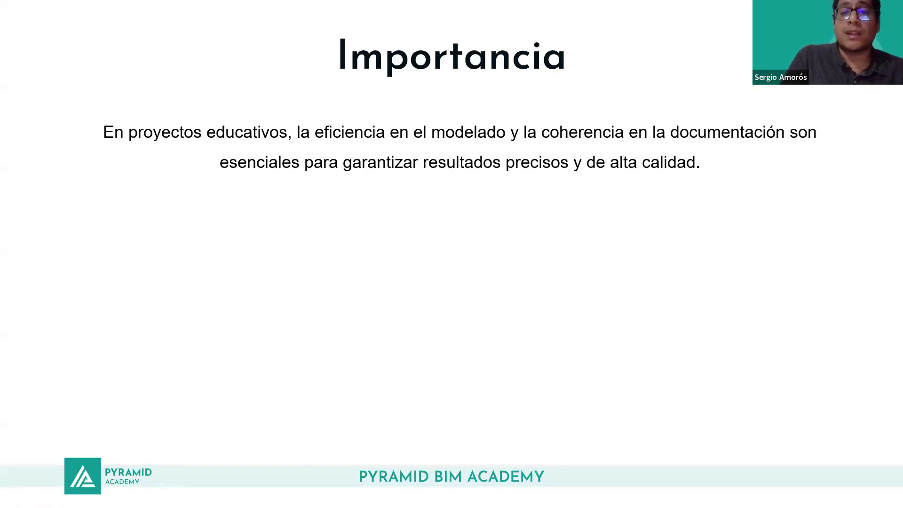
Reveal the five Importancia bullets, from Maximización del tiempo to Preparación para proyectos futuros
click(849, 158)
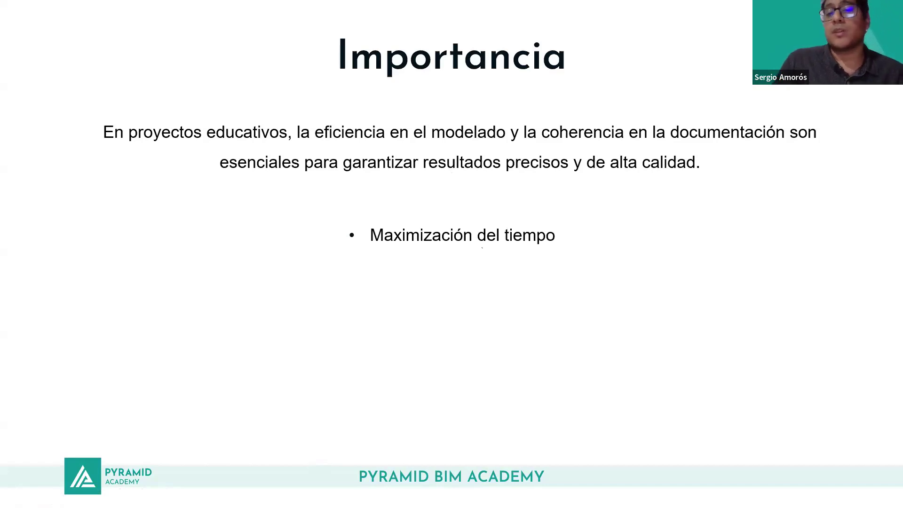
right_click(566, 205)
click(594, 199)
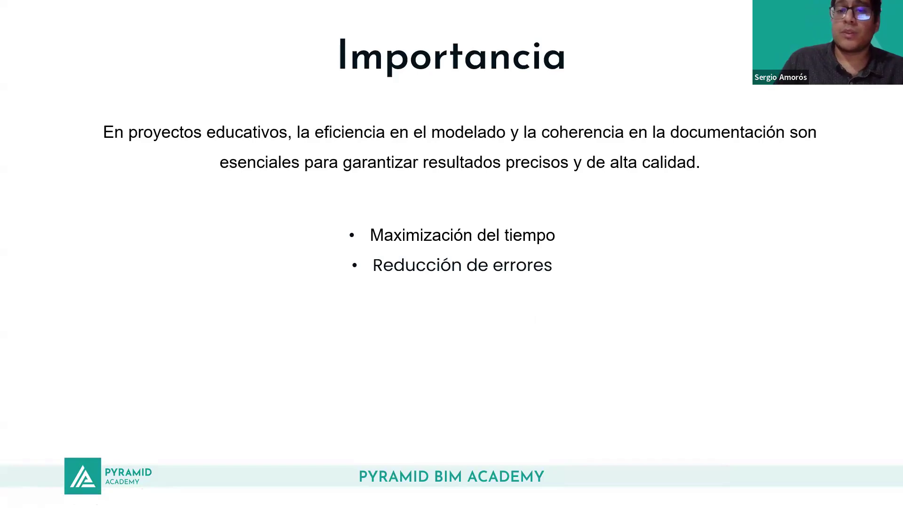
right_click(494, 190)
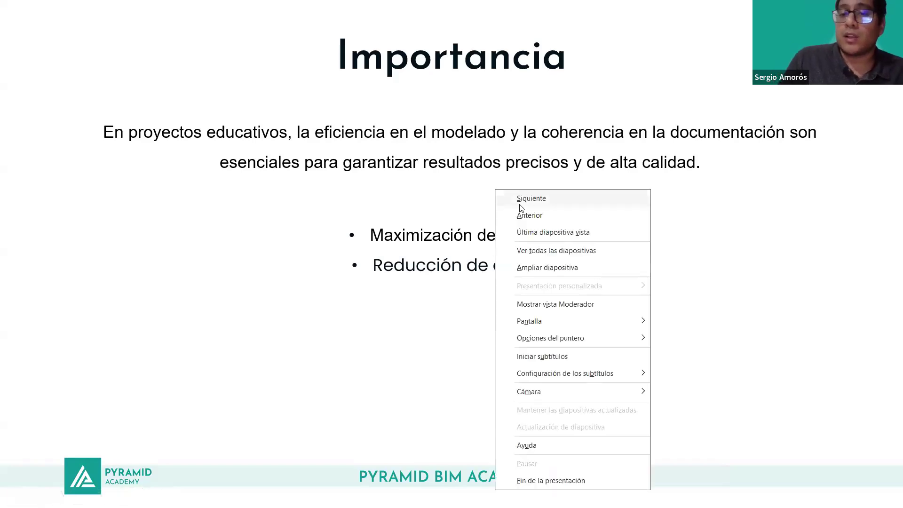
click(519, 205)
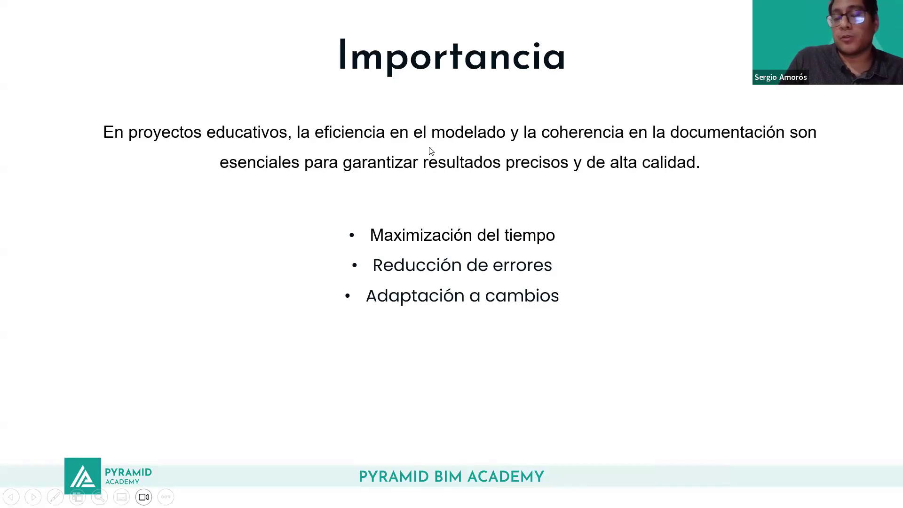
right_click(470, 178)
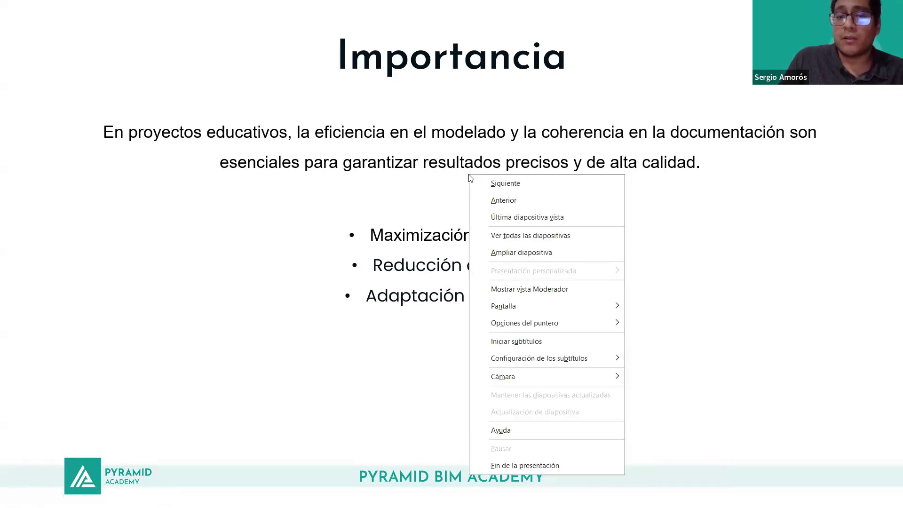
click(502, 186)
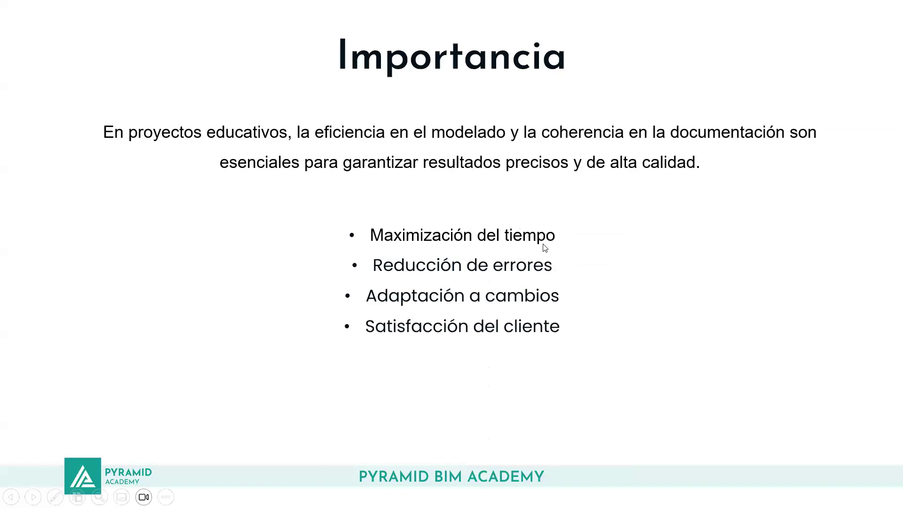
right_click(519, 160)
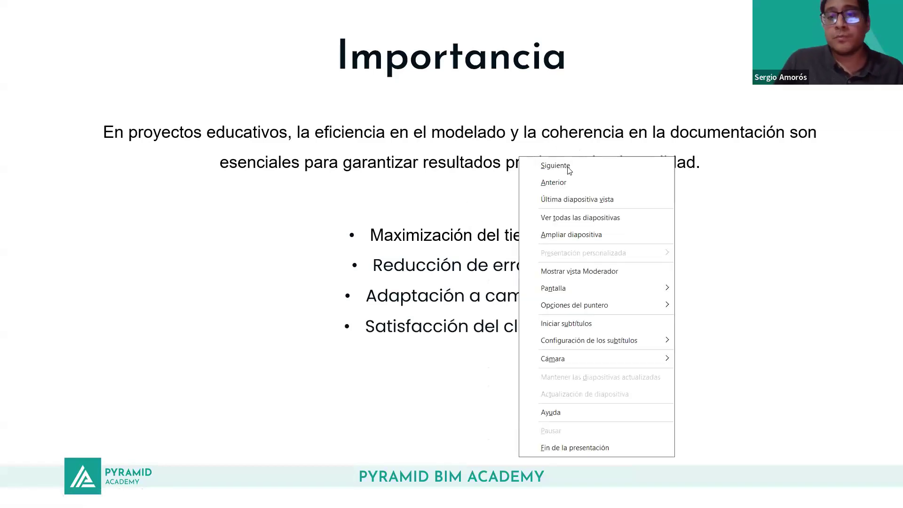
click(527, 165)
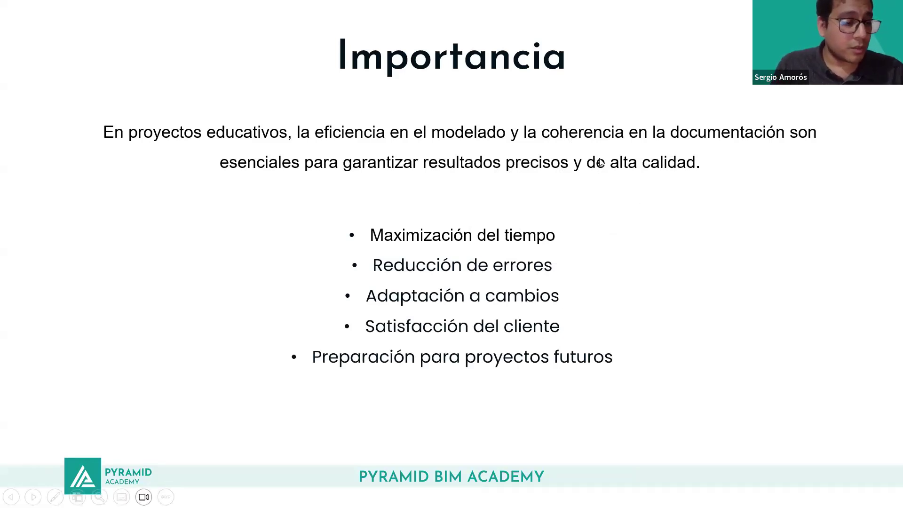
End the slideshow and show the Importancia slide in editing view
key(Escape)
click(65, 366)
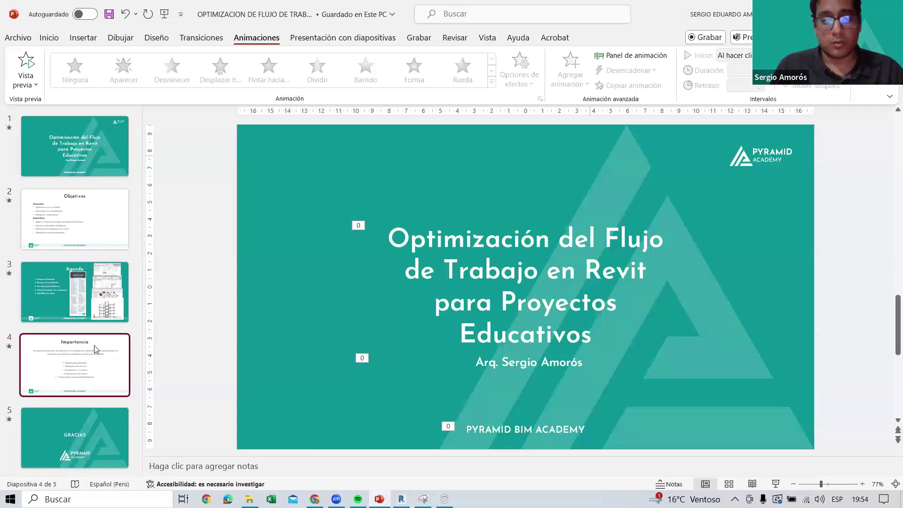
key(Down)
click(64, 383)
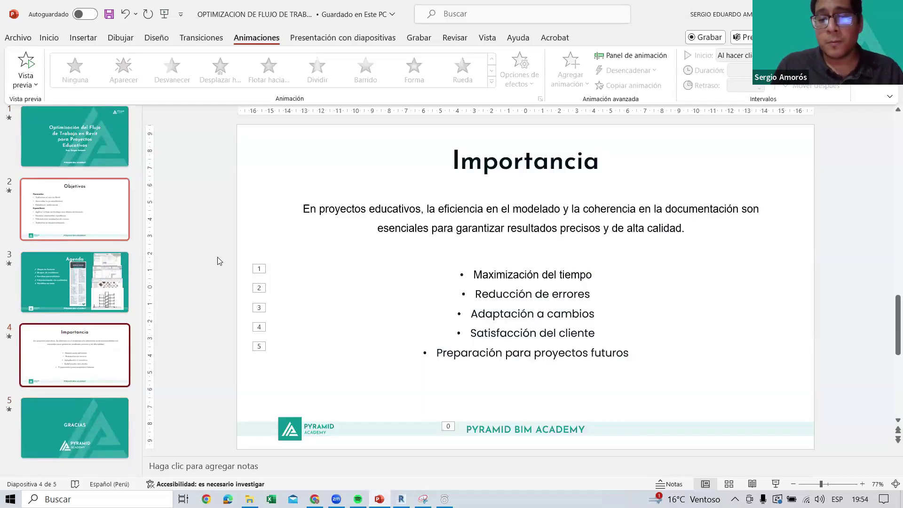
key(alt+Tab)
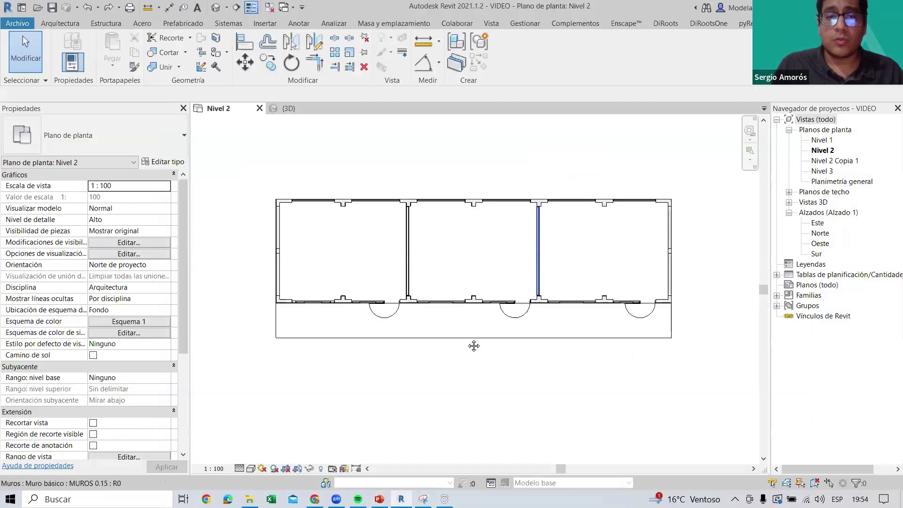
scroll(459, 270, down, 2)
middle_drag(458, 270, 464, 264)
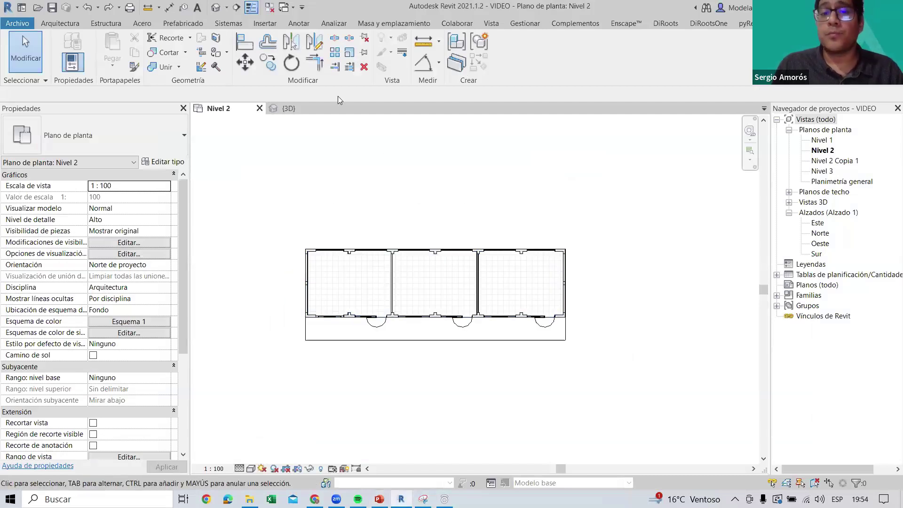
scroll(463, 217, up, 1)
scroll(463, 217, up, 1)
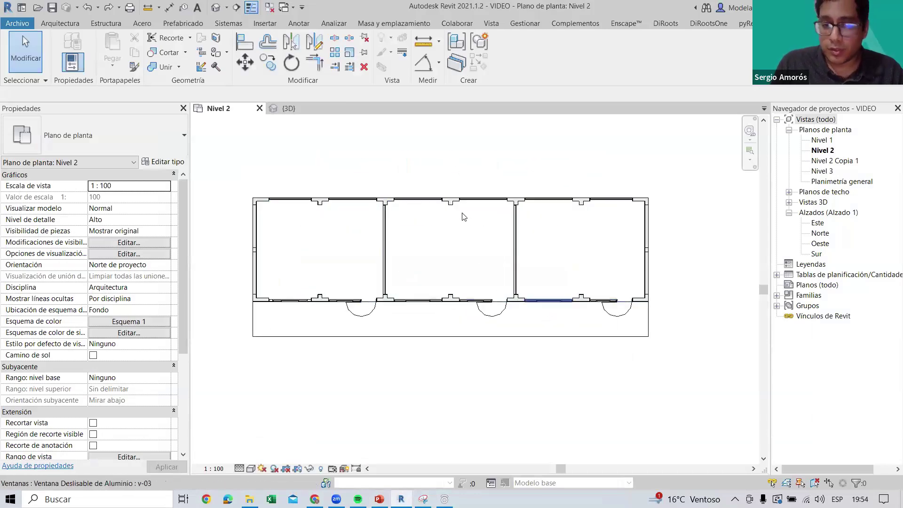
scroll(497, 332, up, 1)
scroll(252, 373, down, 1)
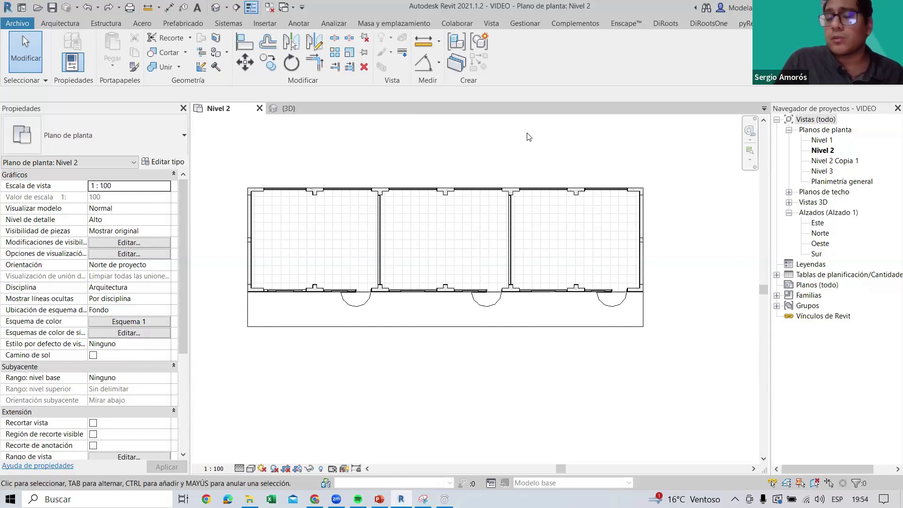
scroll(535, 183, up, 1)
scroll(550, 216, up, 1)
scroll(564, 249, up, 1)
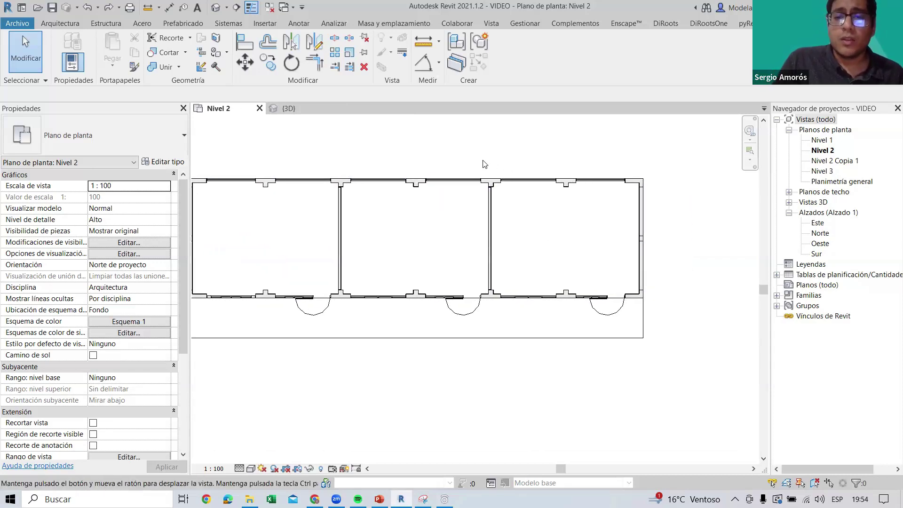
scroll(517, 320, down, 1)
scroll(376, 325, down, 1)
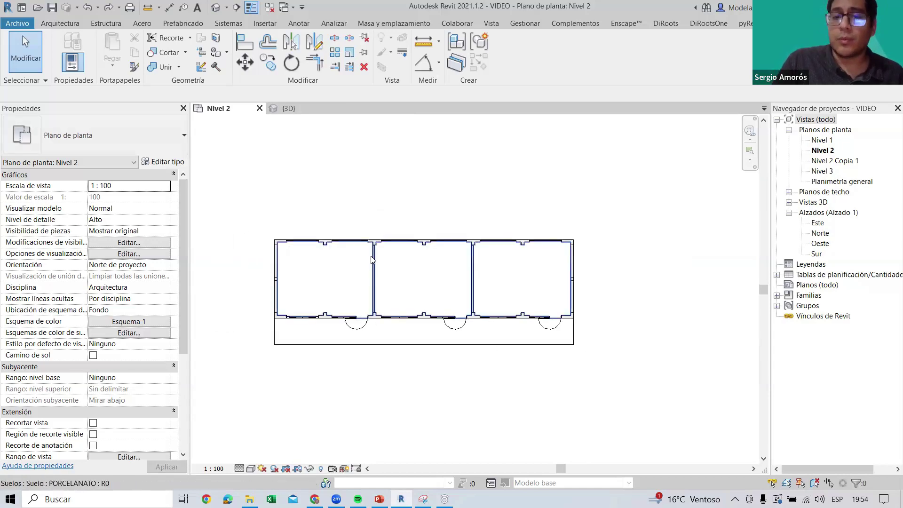
middle_drag(428, 394, 442, 387)
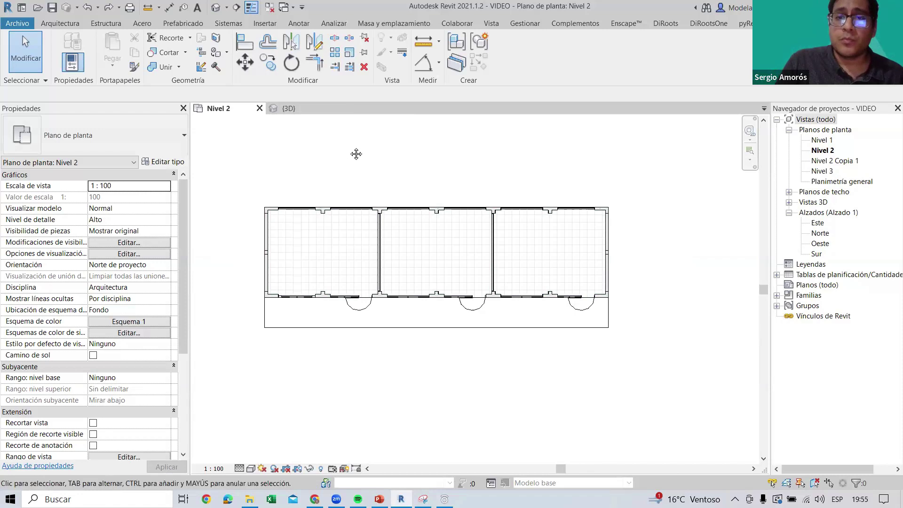
middle_drag(356, 153, 362, 152)
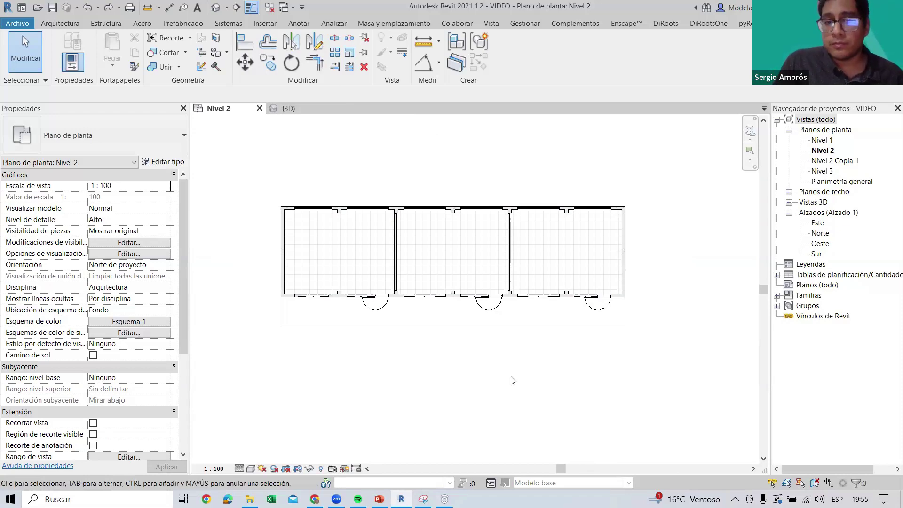
middle_drag(372, 366, 354, 375)
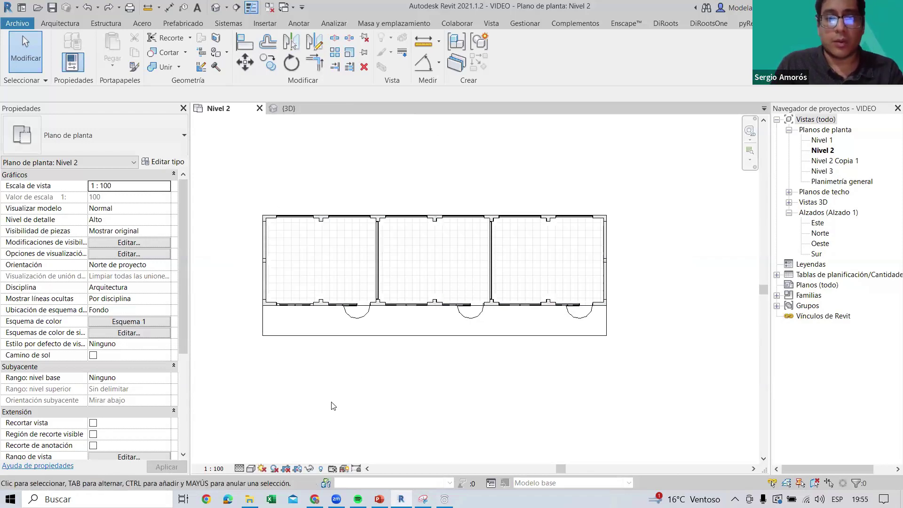
Start the Wall tool (WA) with the Por defecto - 10 cm wall type
key(w)
key(a)
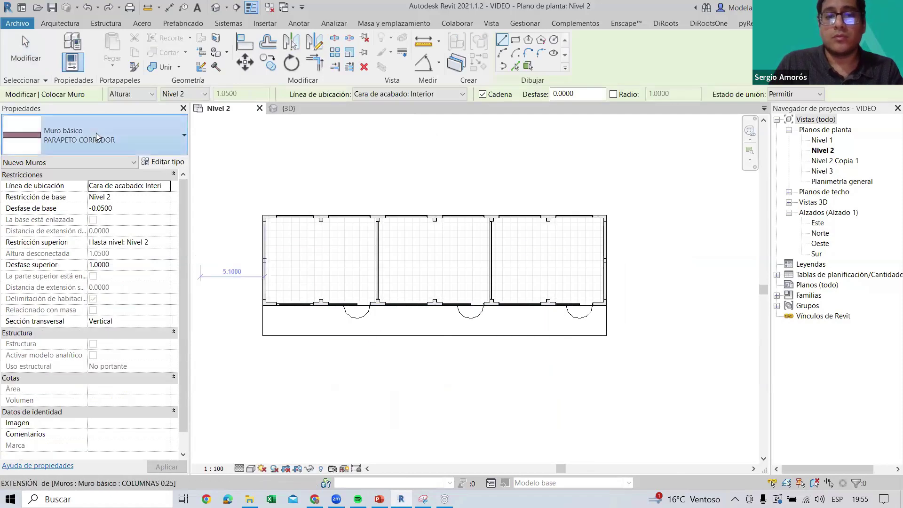
click(79, 145)
scroll(94, 254, up, 4)
scroll(90, 212, up, 1)
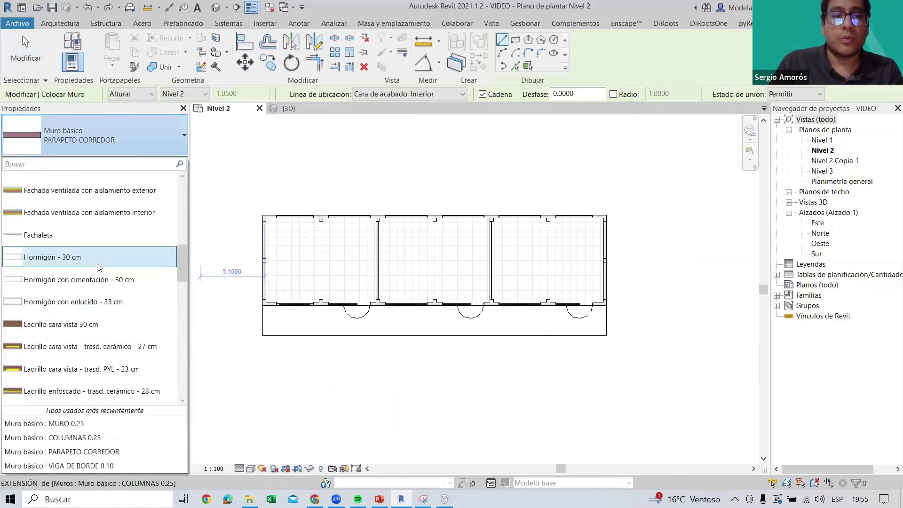
scroll(90, 263, down, 2)
scroll(80, 306, down, 6)
scroll(79, 325, up, 3)
scroll(75, 308, up, 1)
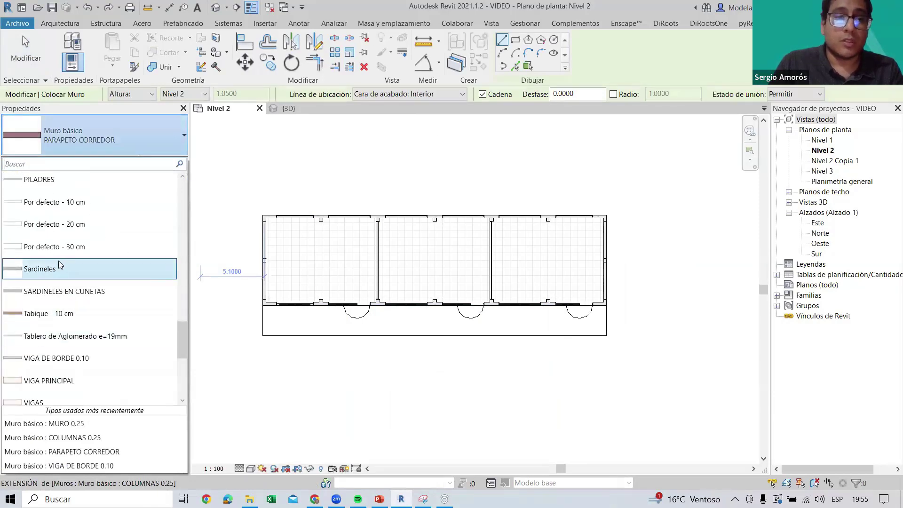
click(61, 202)
Draw an L-shaped 10 cm wall below the corridor
click(328, 358)
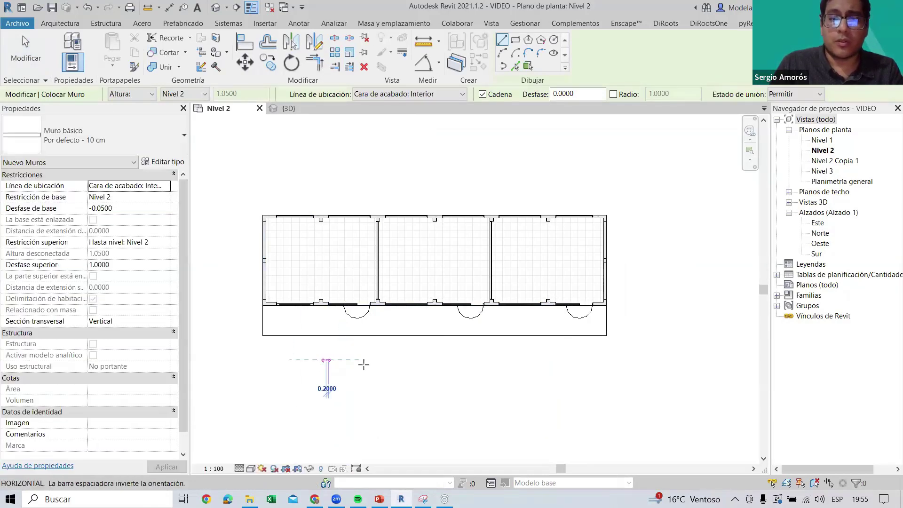
click(400, 360)
scroll(358, 372, up, 3)
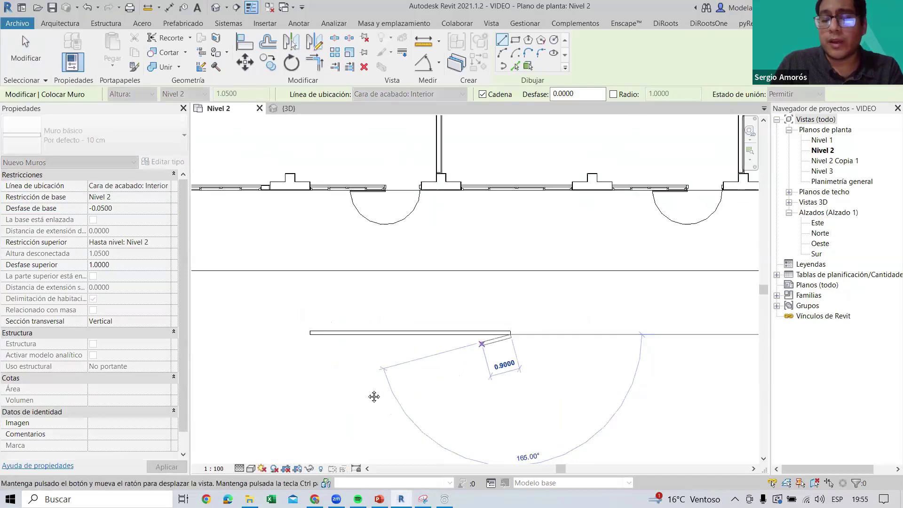
scroll(373, 339, up, 1)
click(375, 346)
scroll(374, 348, down, 3)
key(Escape)
key(Escape)
scroll(501, 359, down, 1)
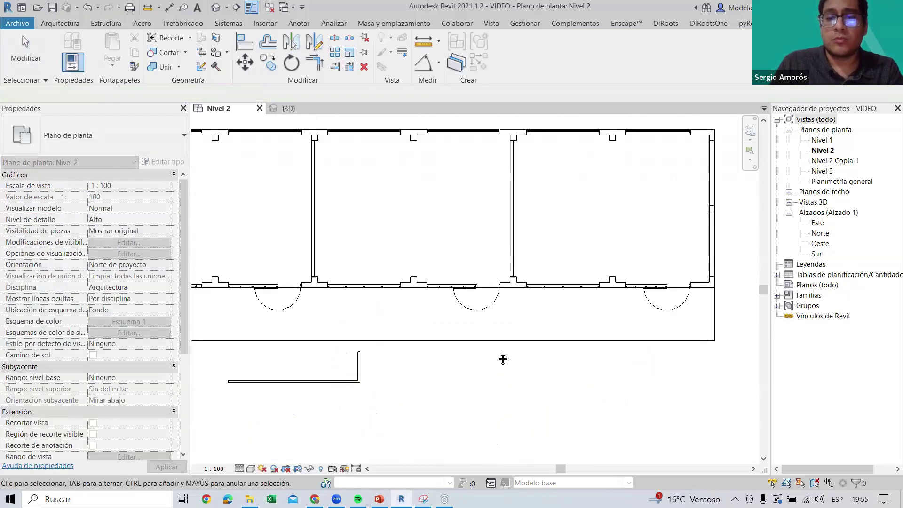
scroll(517, 357, up, 1)
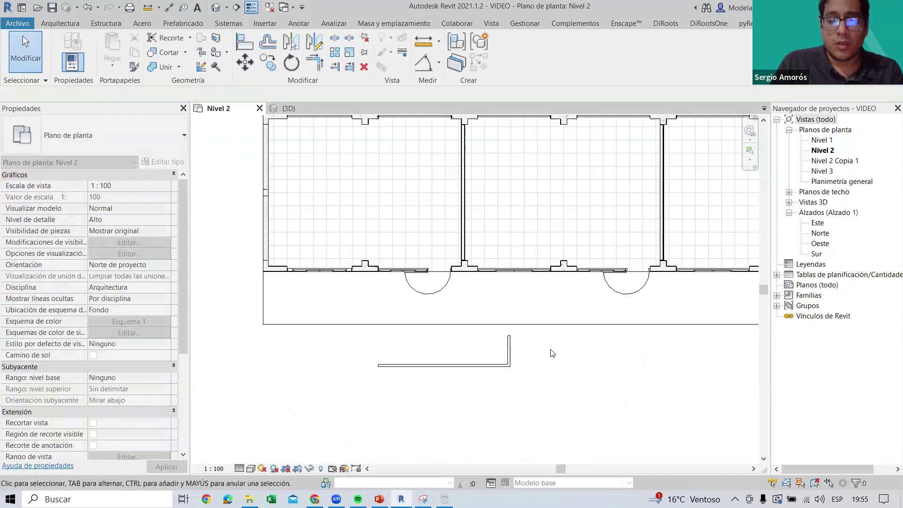
Move the short vertical wall 1.1 to the right
click(509, 350)
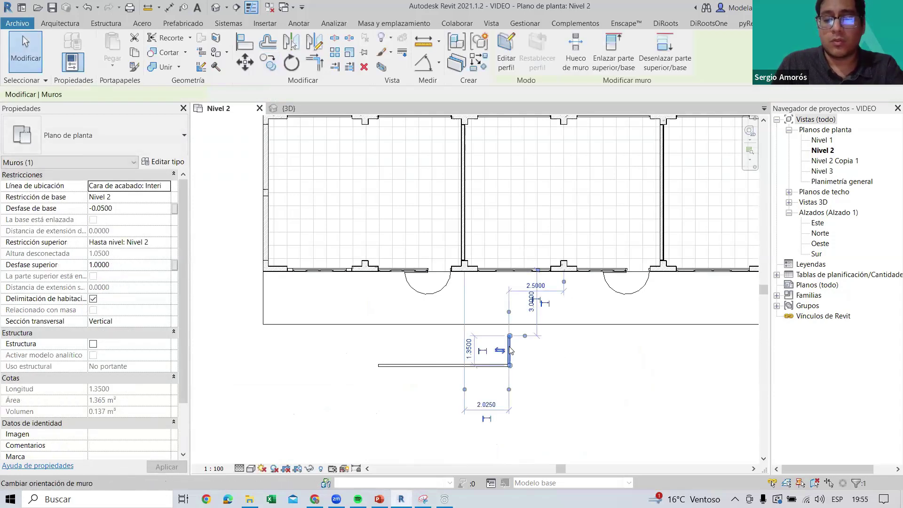
scroll(514, 346, up, 2)
key(m)
key(v)
click(510, 342)
click(558, 342)
scroll(504, 341, down, 2)
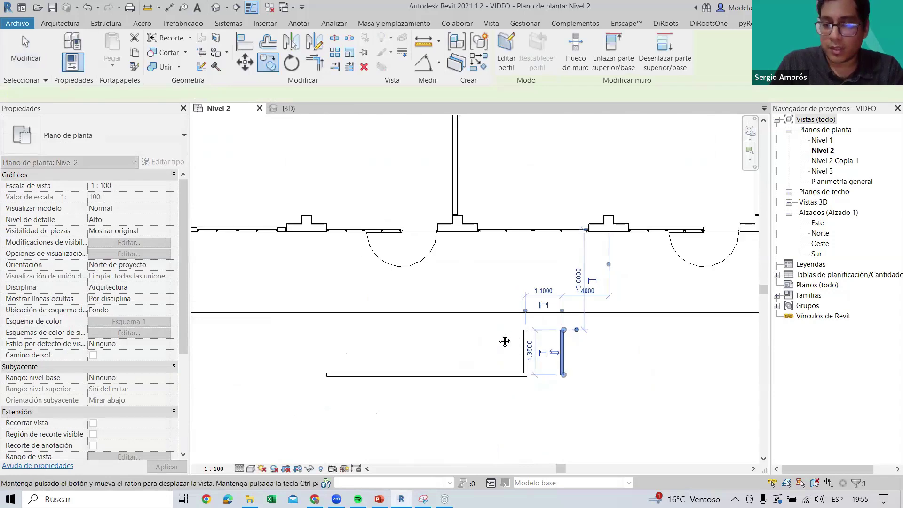
key(Escape)
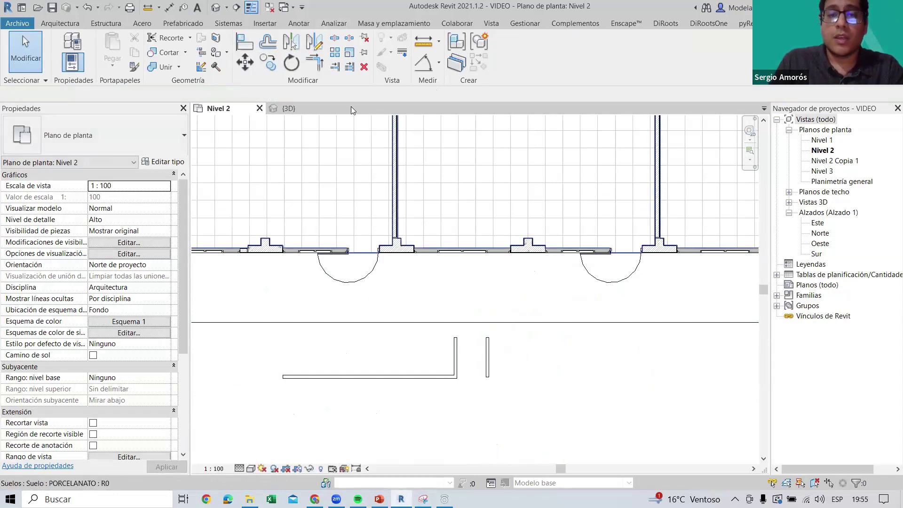
scroll(322, 325, down, 2)
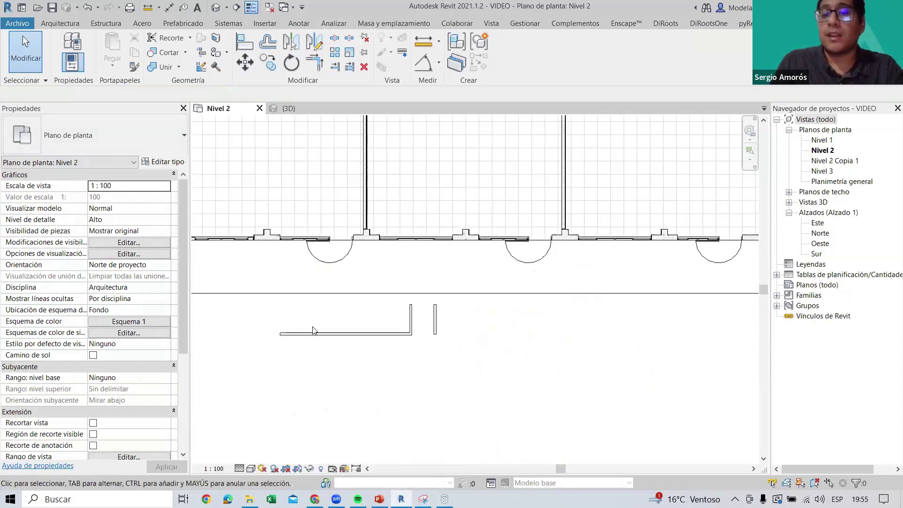
middle_drag(414, 347, 440, 359)
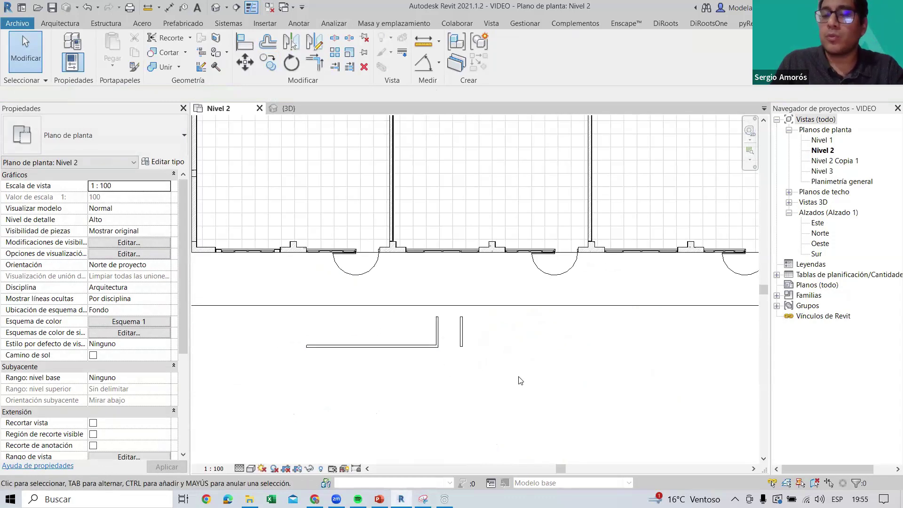
Draw a horizontal 10 cm wall rightward from the short wall's bottom end
key(w)
key(a)
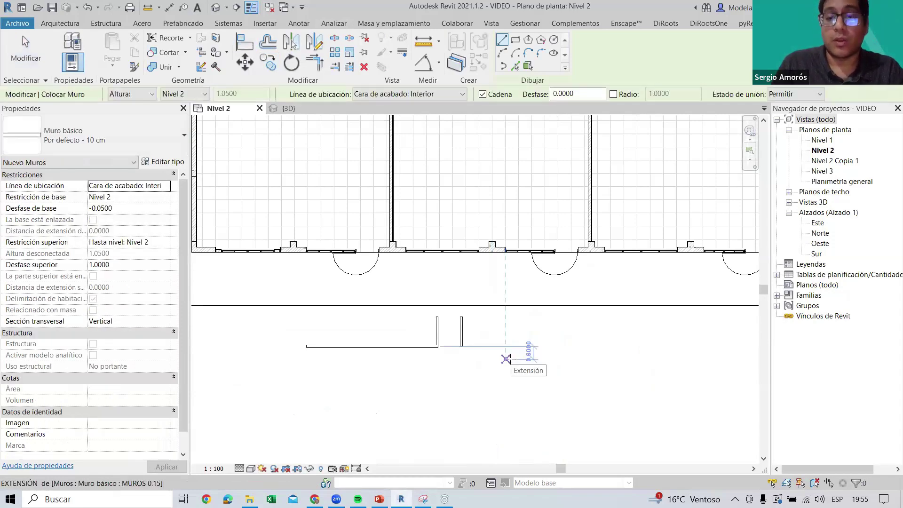
scroll(474, 339, up, 2)
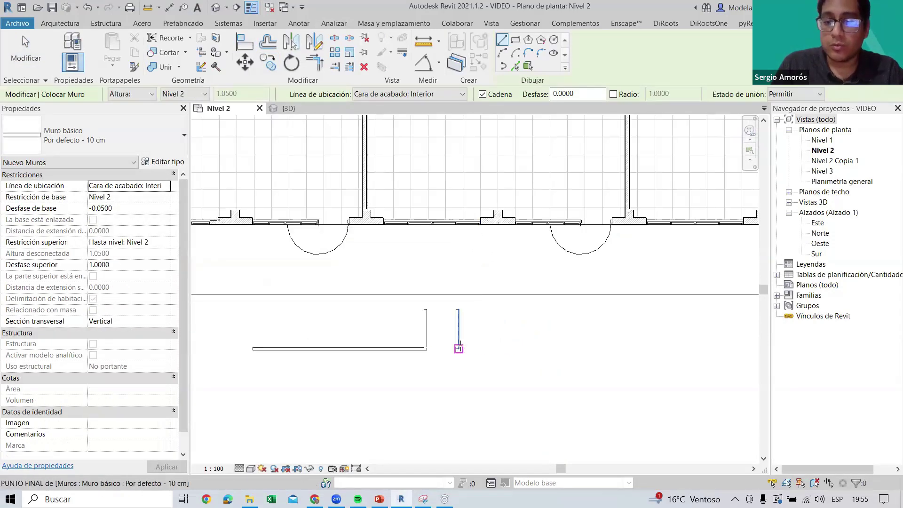
click(459, 346)
click(607, 347)
key(Escape)
key(Escape)
scroll(517, 329, down, 2)
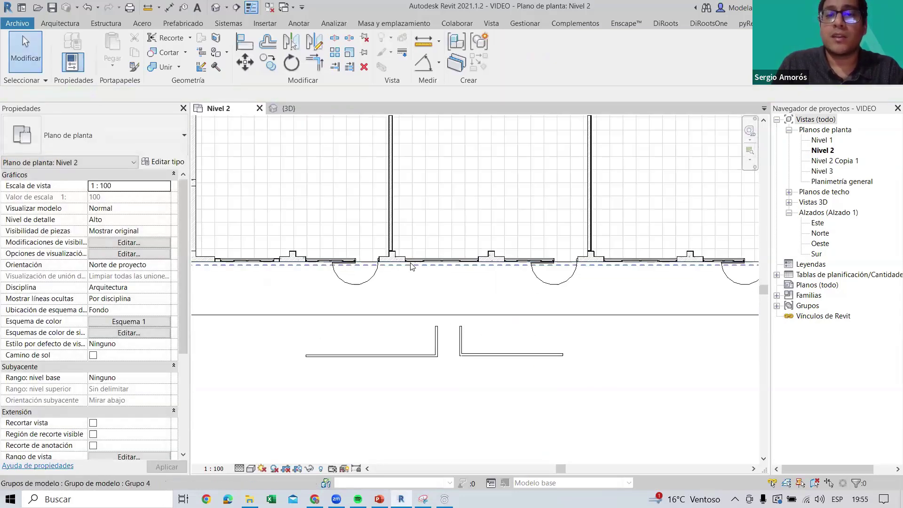
Select a room-dividing wall to check its type, then clear the selection
click(390, 179)
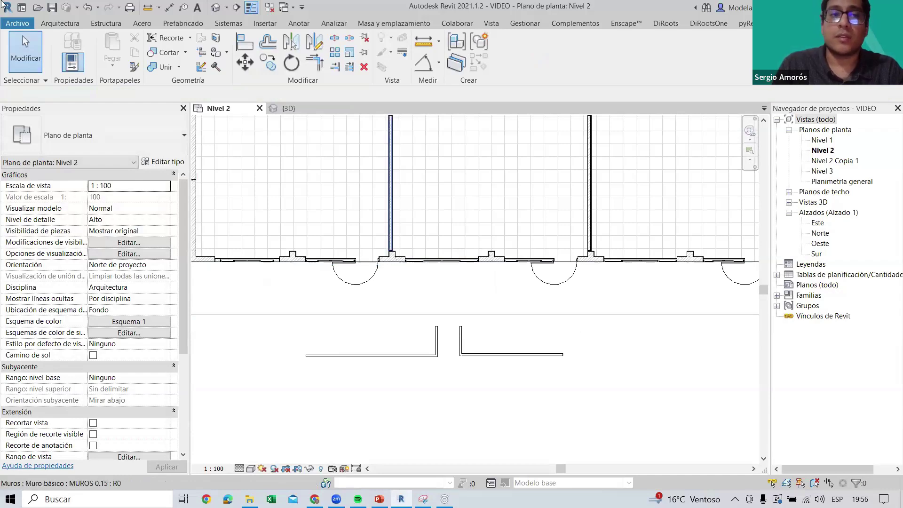
key(Escape)
scroll(471, 305, down, 5)
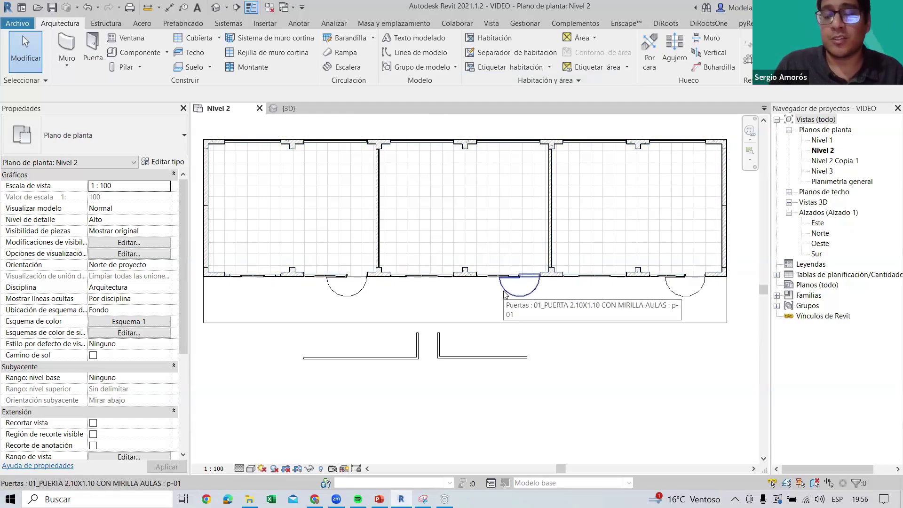
Nudge the Level 2 plan left and exit the current tool back to Modify with MD
middle_drag(439, 321, 423, 325)
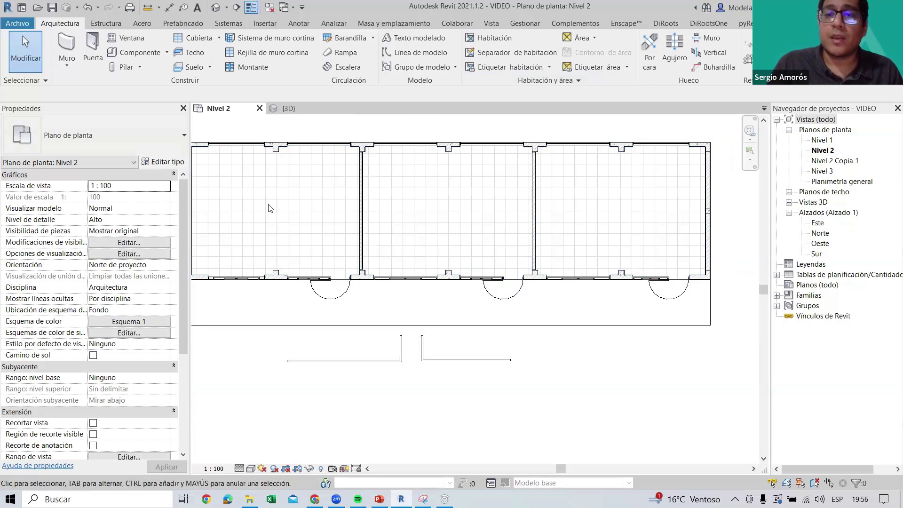
key(m)
key(d)
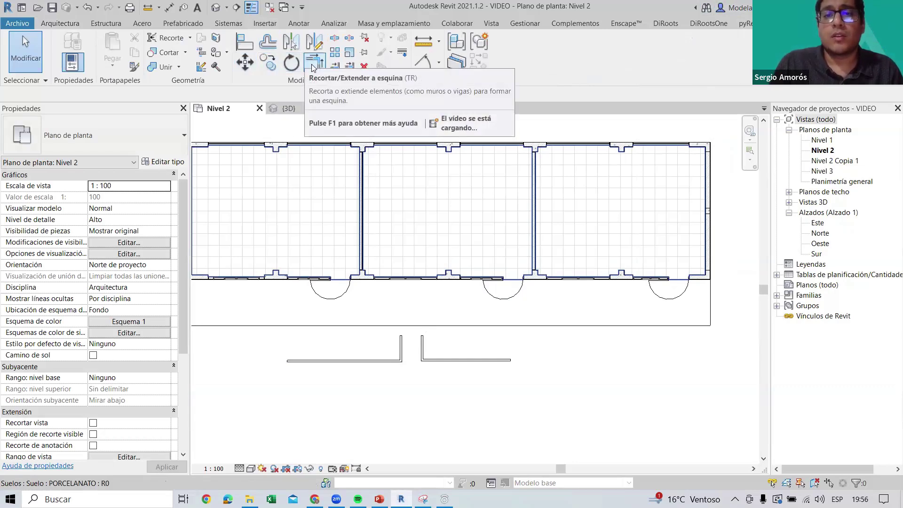
mouse_move(349, 67)
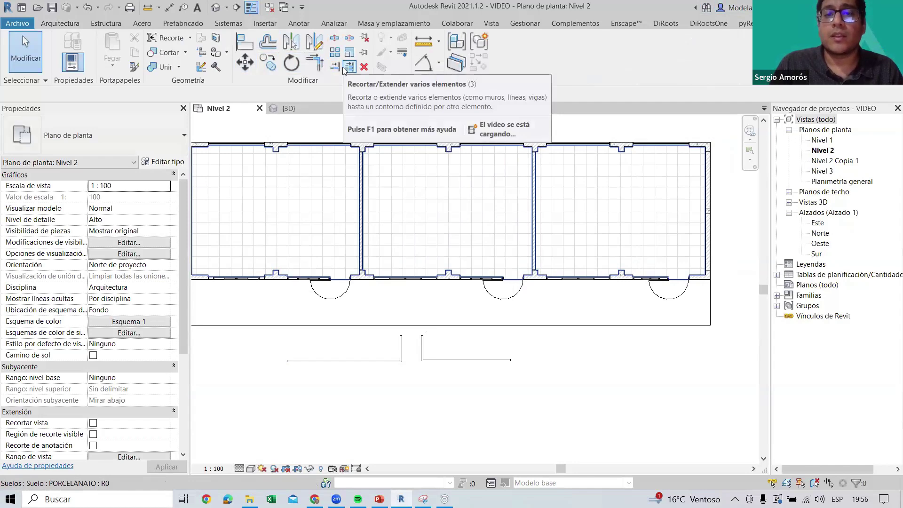
Extend the thin vertical wall to the brick wall boundary; it still stops short of the corridor line
scroll(409, 276, up, 3)
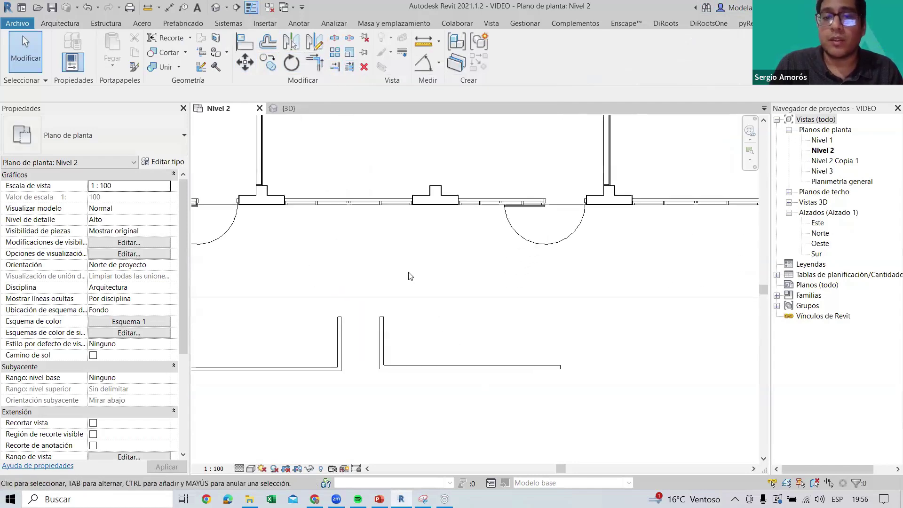
scroll(409, 276, up, 1)
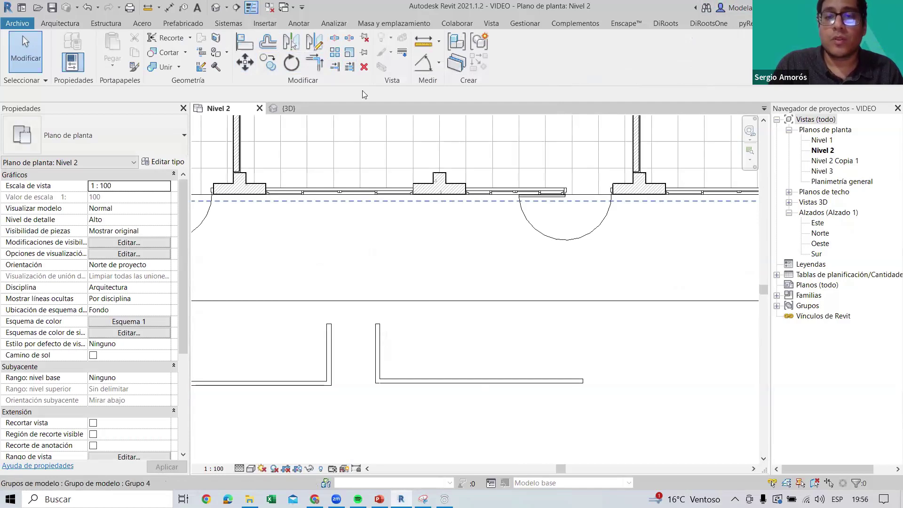
click(349, 67)
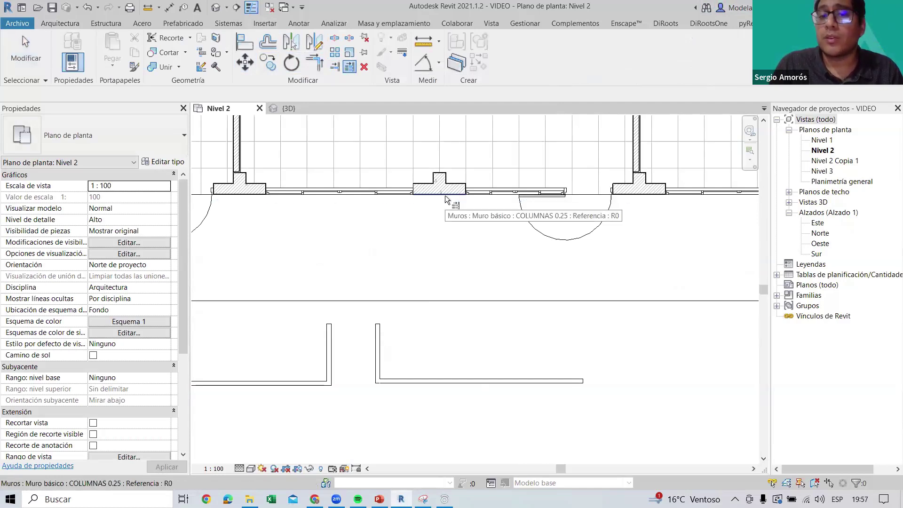
click(445, 196)
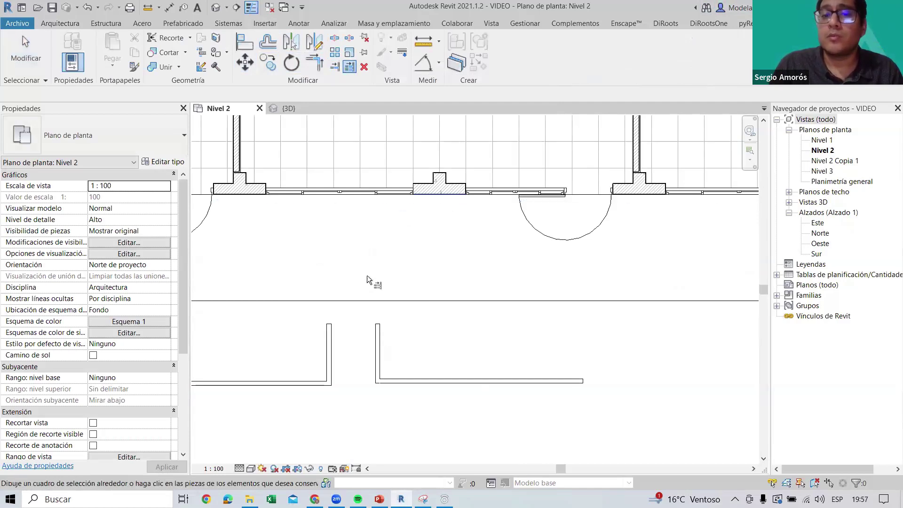
click(375, 350)
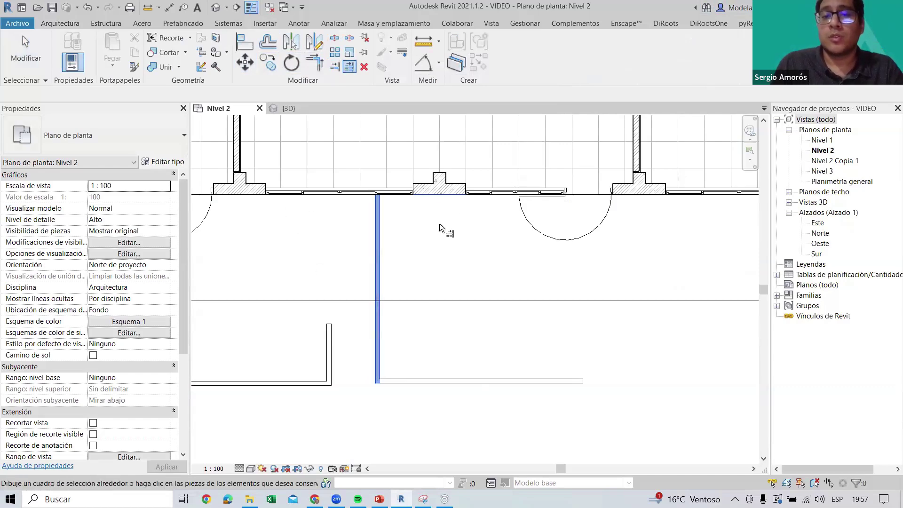
key(Escape)
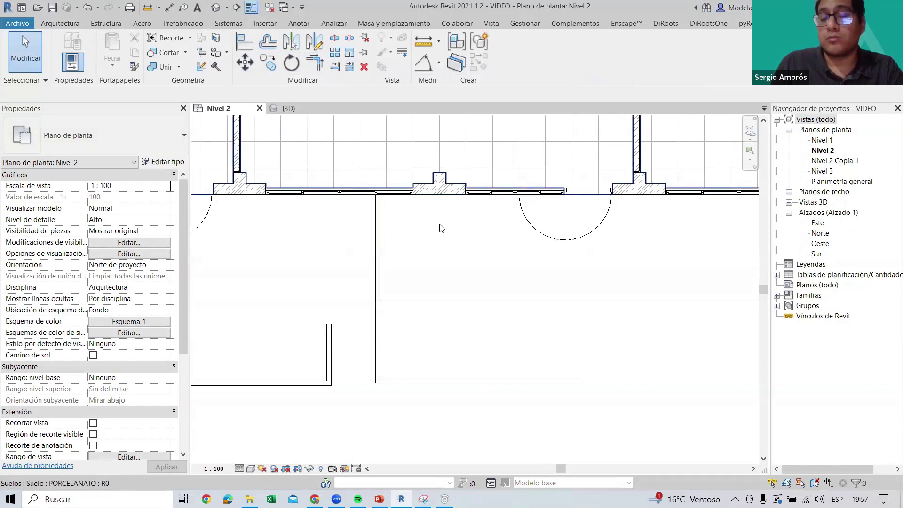
middle_drag(446, 323, 469, 331)
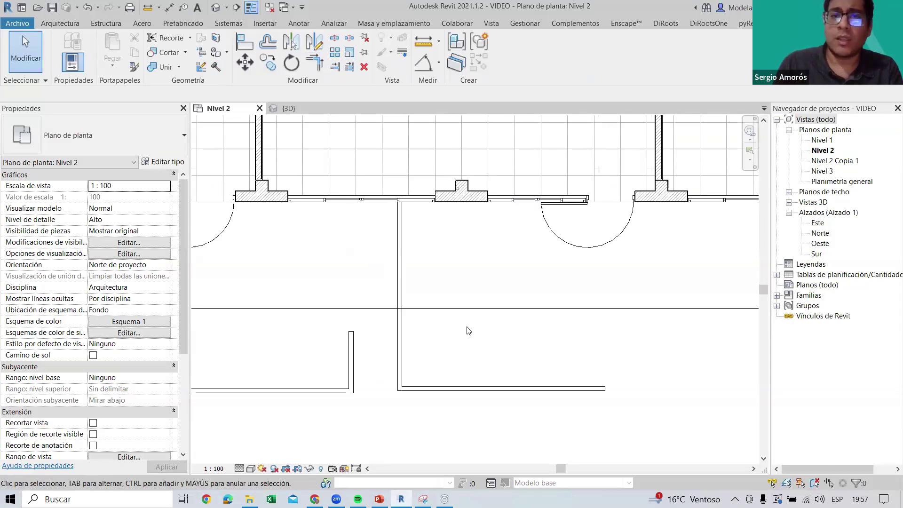
middle_drag(454, 287, 437, 309)
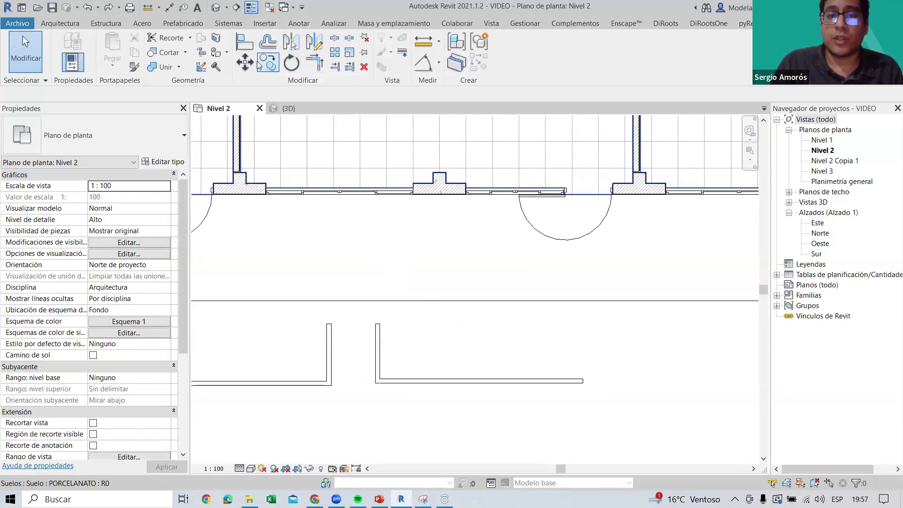
Zoom out and recentre the Level 2 plan on the corridor doors and walls
middle_drag(430, 259, 488, 242)
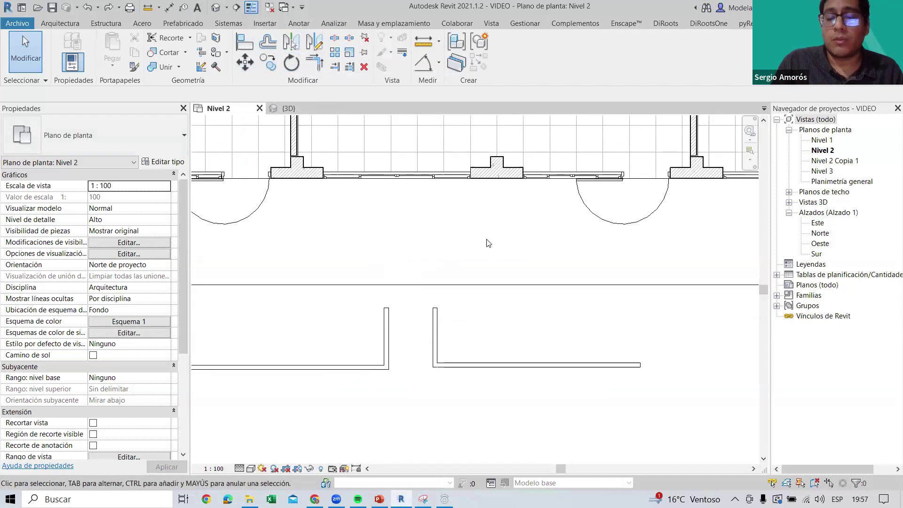
scroll(416, 353, down, 3)
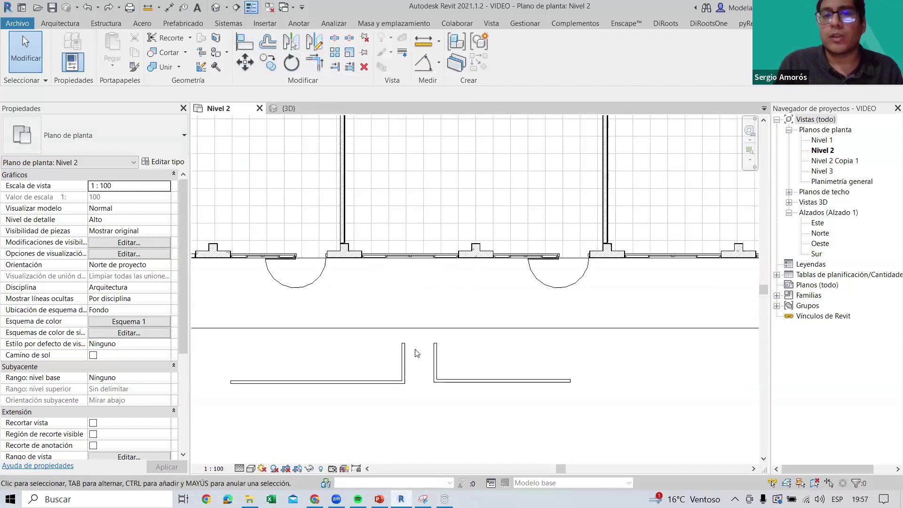
middle_drag(461, 339, 466, 318)
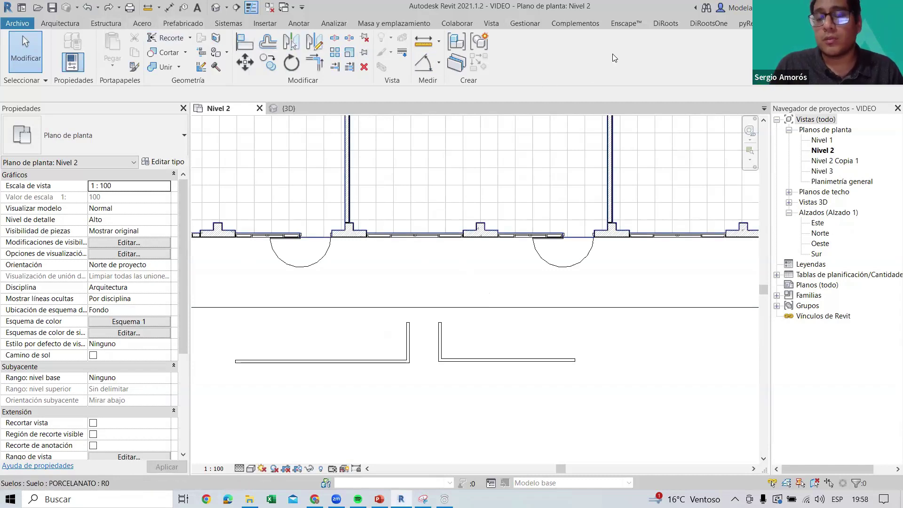
Bring up Keyboard Shortcuts customisation from Options > User Interface
click(27, 28)
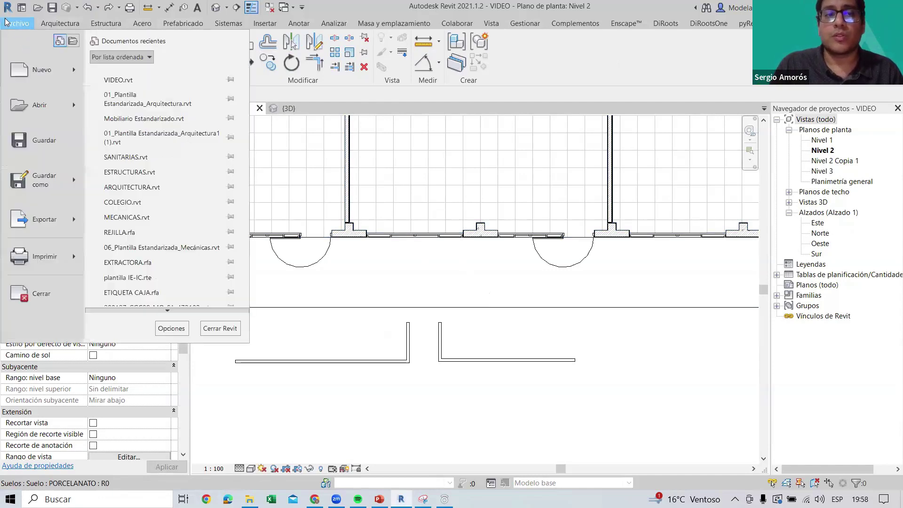
scroll(122, 335, down, 1)
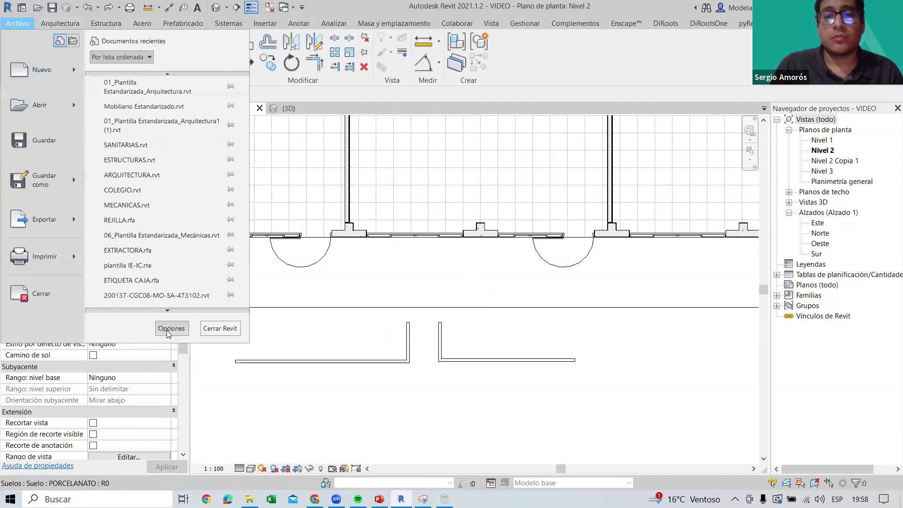
click(172, 332)
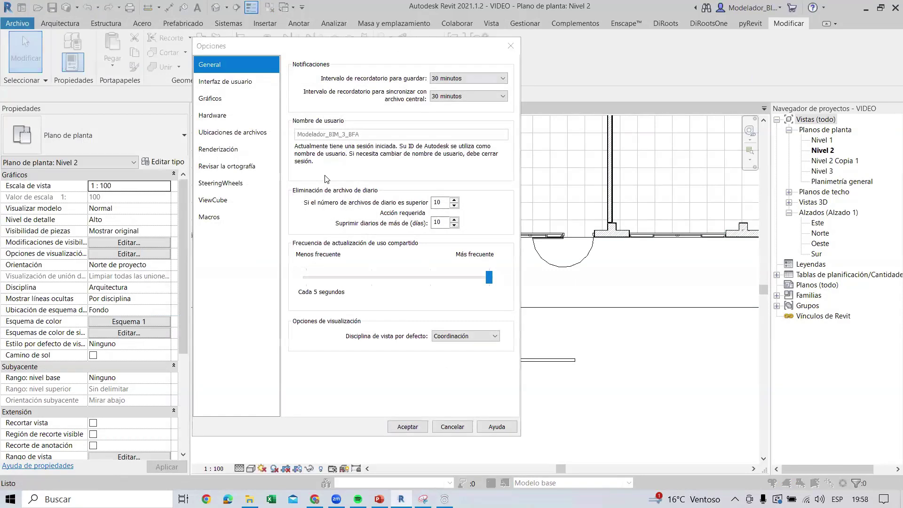
click(227, 82)
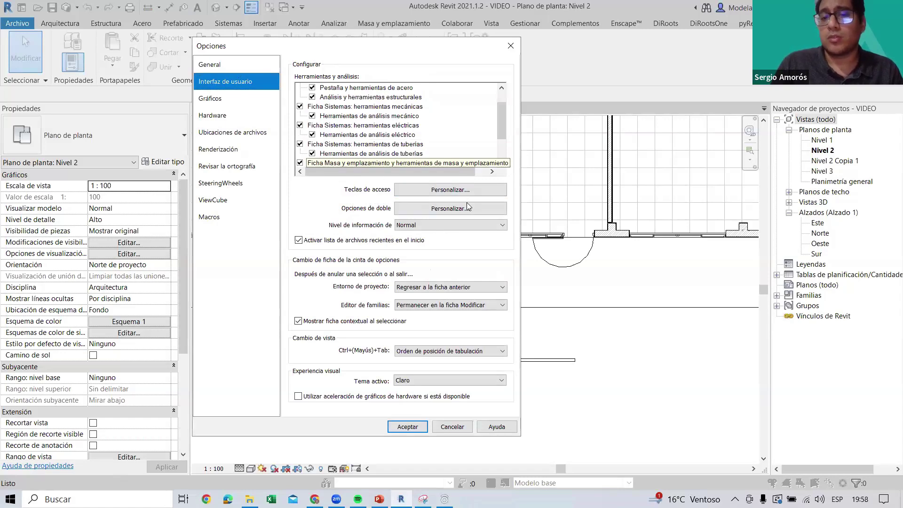
click(447, 195)
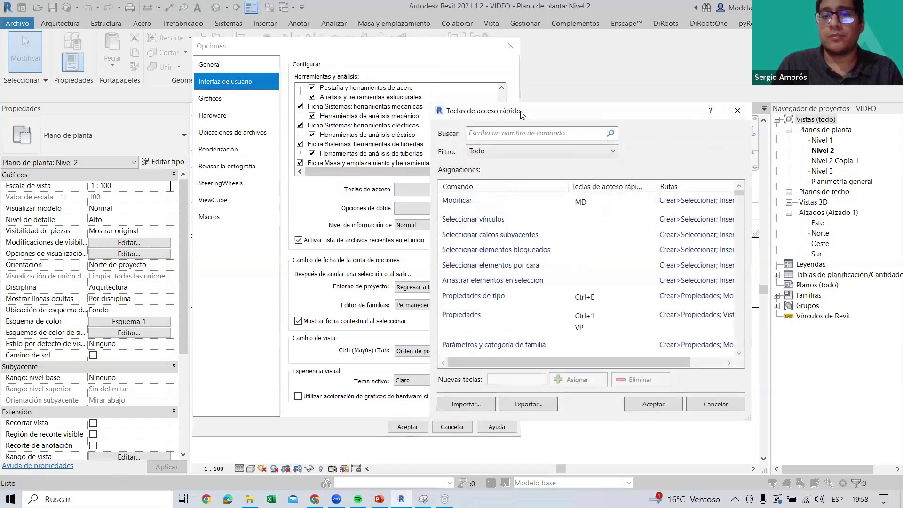
Close the shortcuts and Options dialogs and show the View tab's User Interface list
click(621, 117)
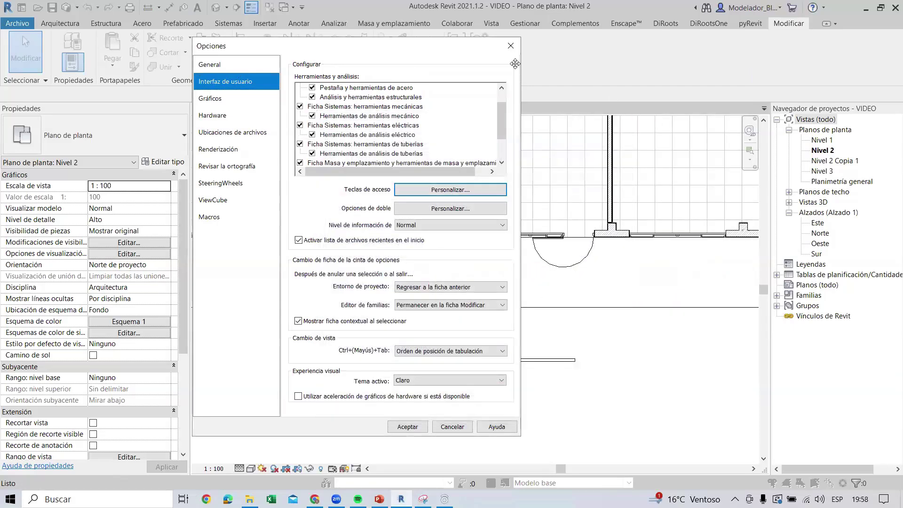
key(Escape)
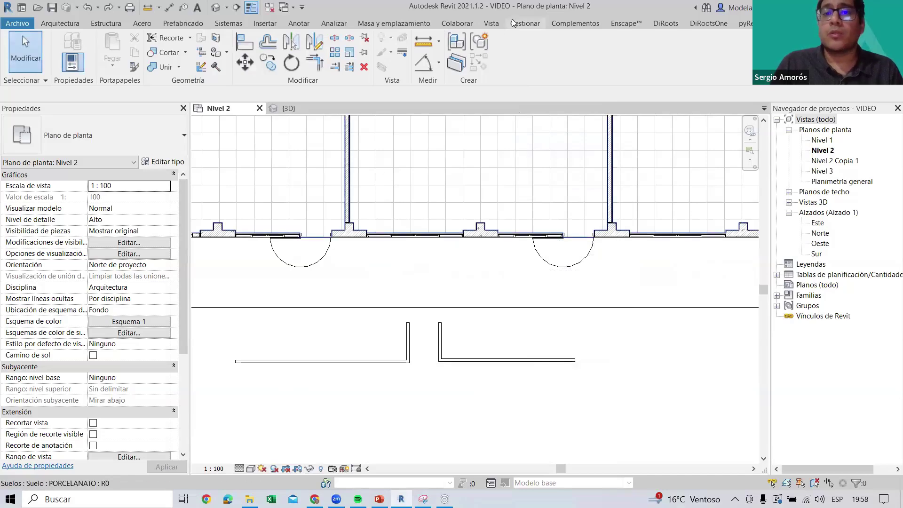
click(491, 23)
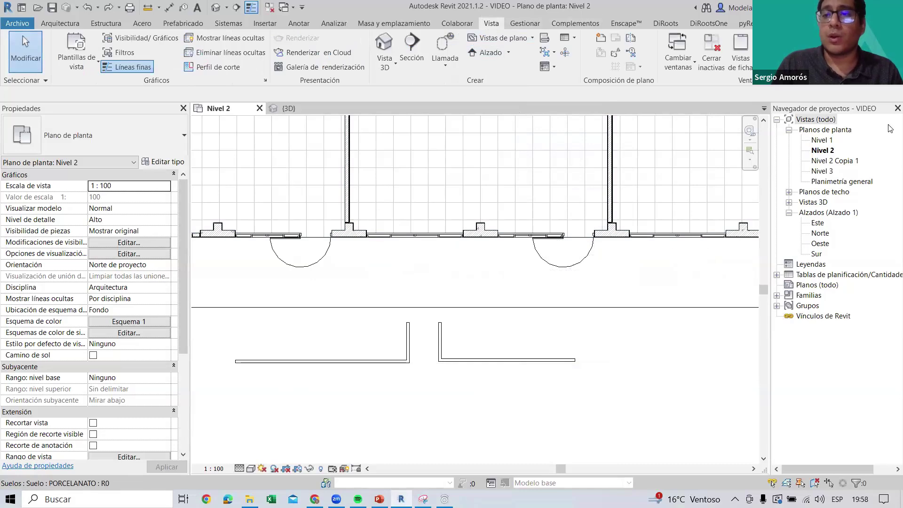
click(799, 57)
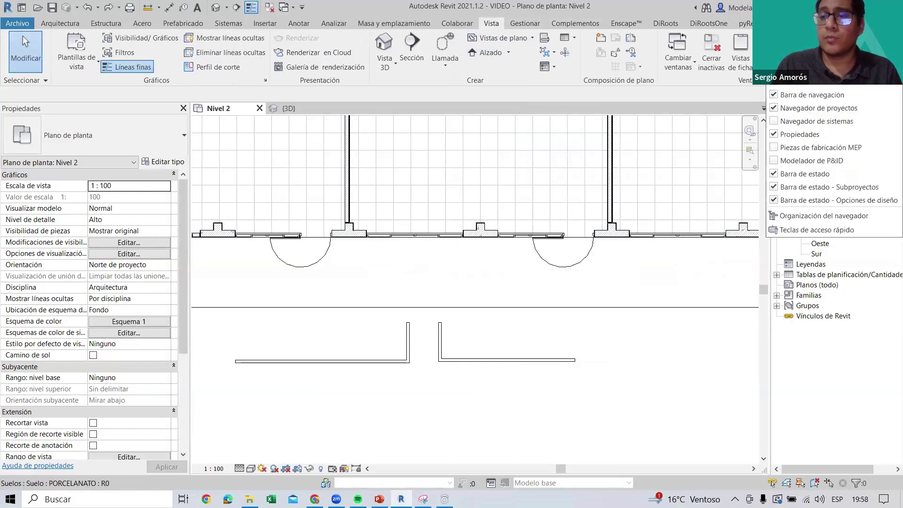
Bring up Teclas de acceso rápido from the User Interface list and reposition the window
click(795, 231)
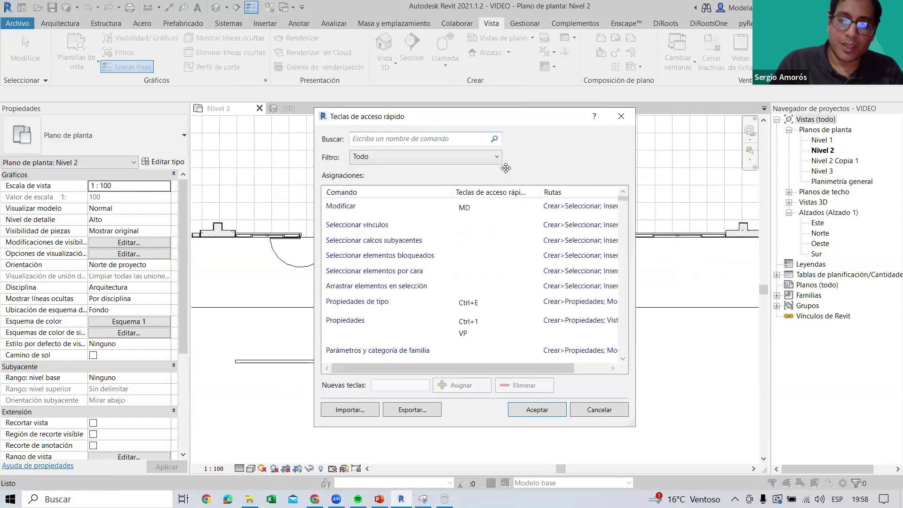
click(457, 100)
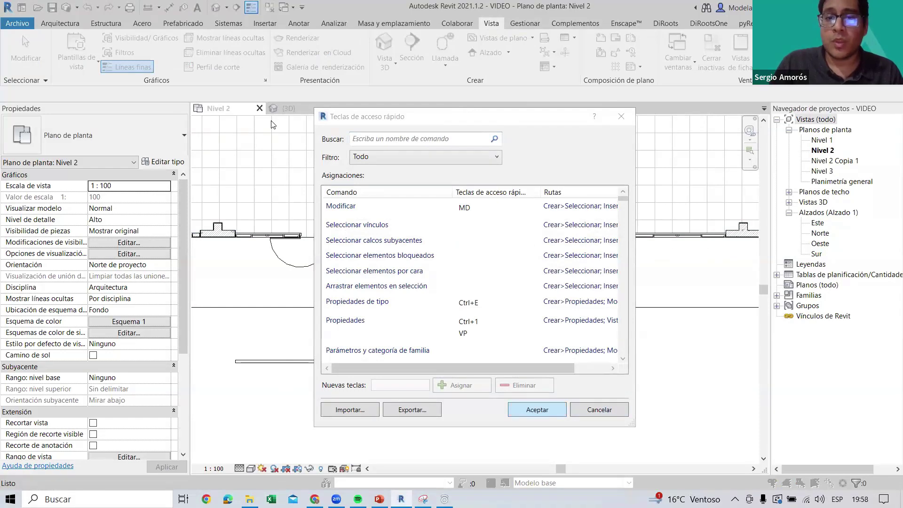
drag(415, 123, 414, 133)
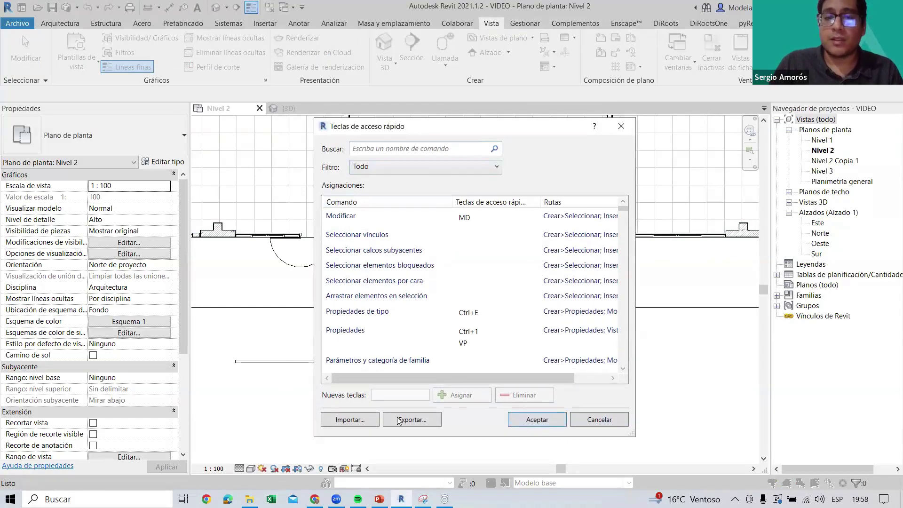
drag(434, 134, 440, 119)
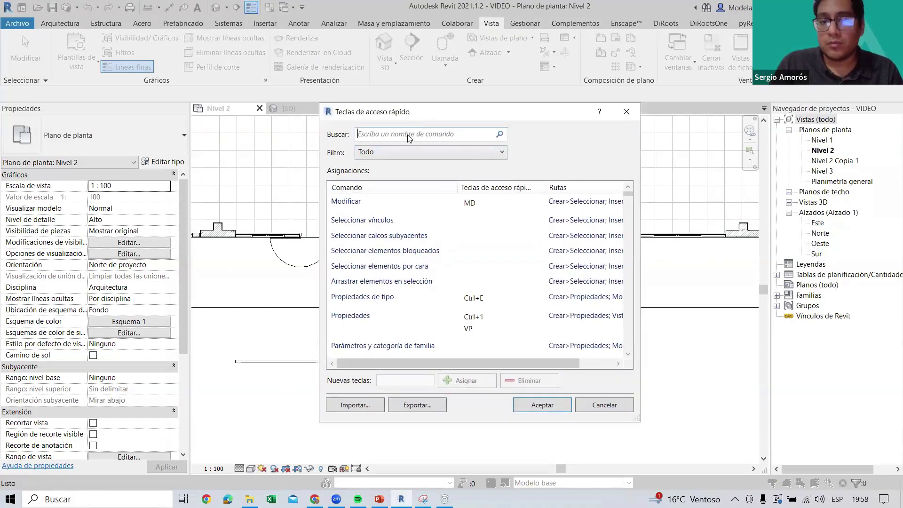
click(386, 98)
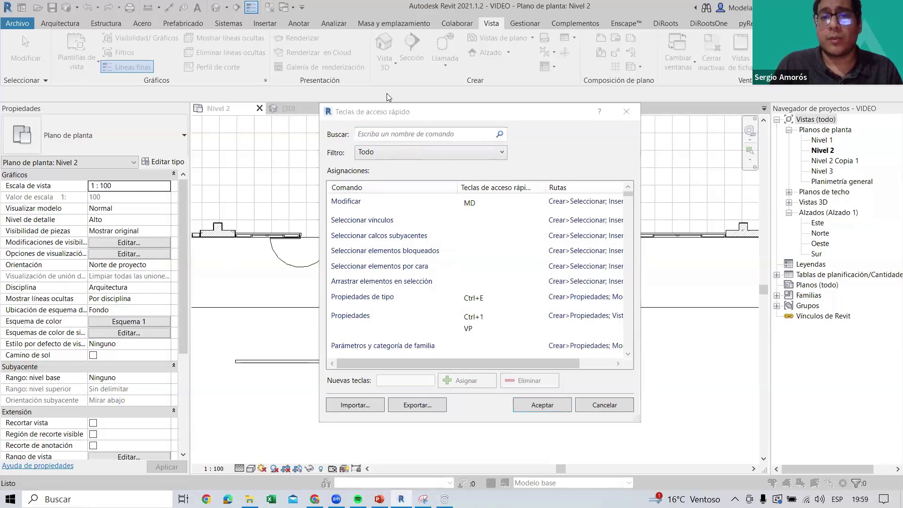
Filter shortcuts by 'recortar' and review the Recortar/Extender keys TR, EXT and 3
text(recorta)
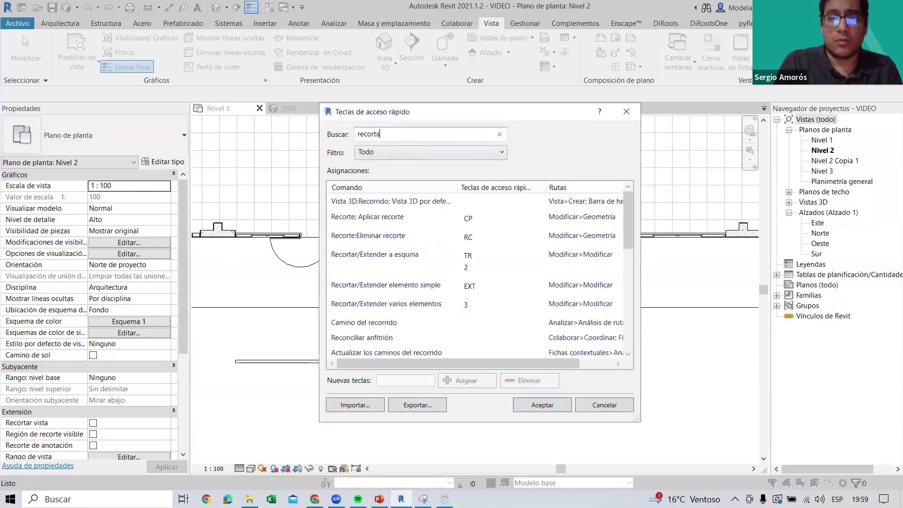
text(r)
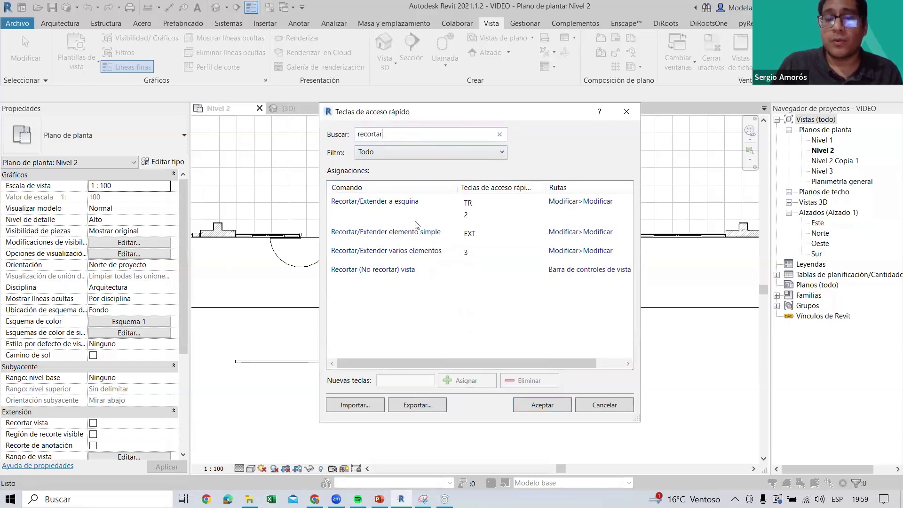
click(475, 203)
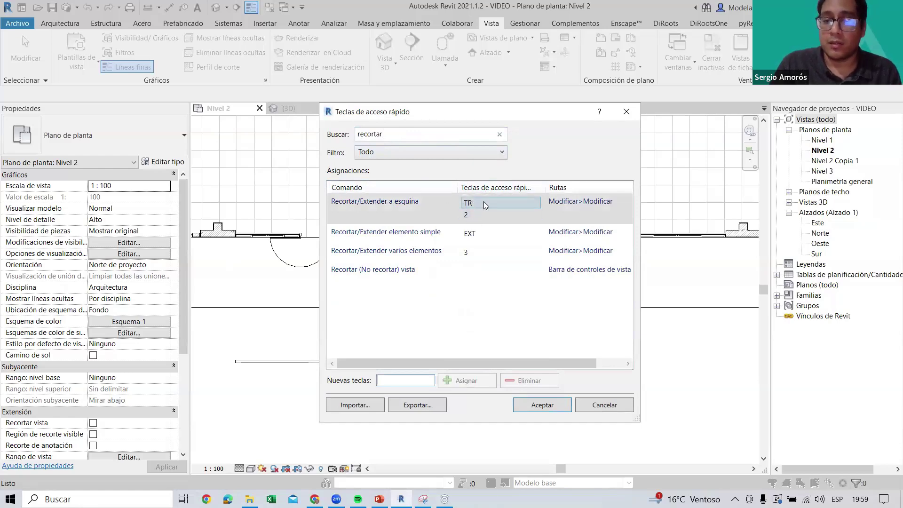
click(416, 273)
click(454, 254)
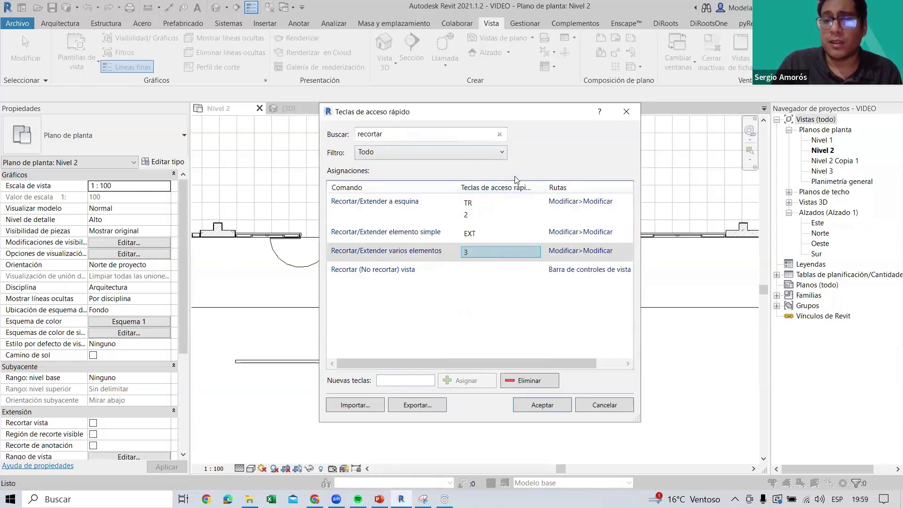
click(401, 382)
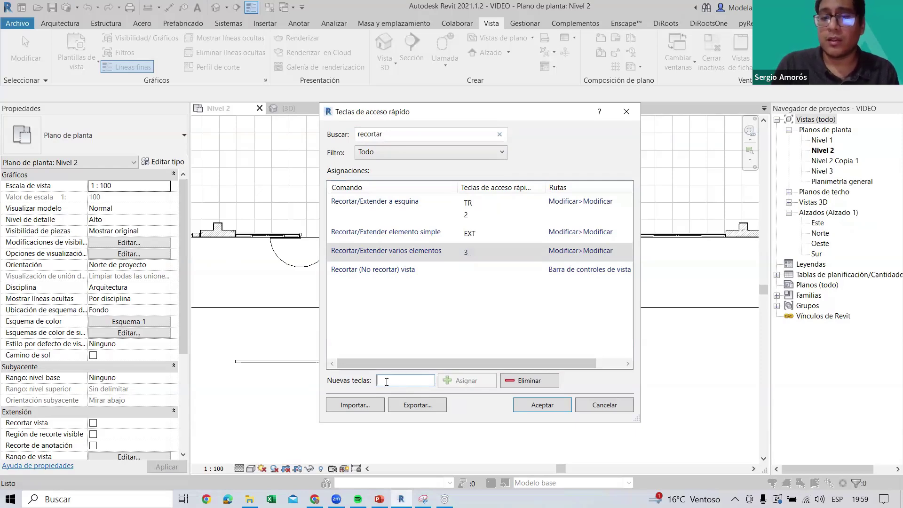
click(518, 84)
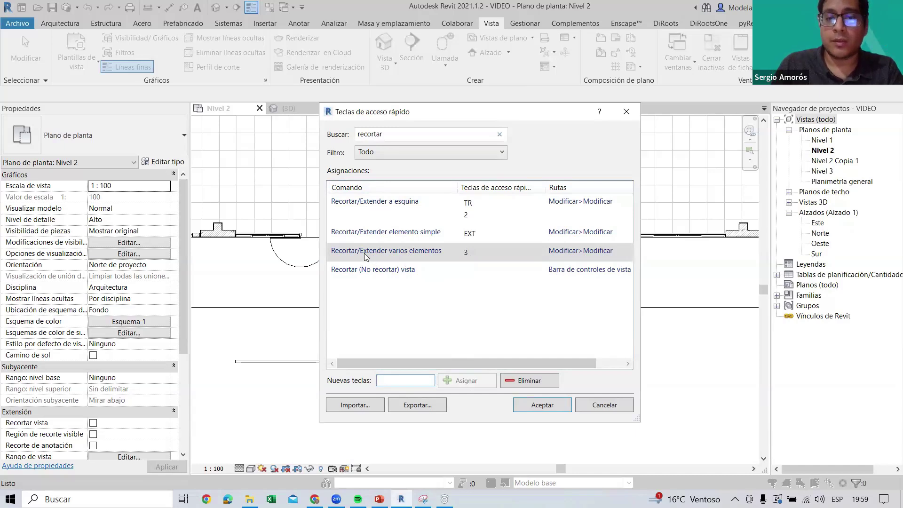
click(474, 252)
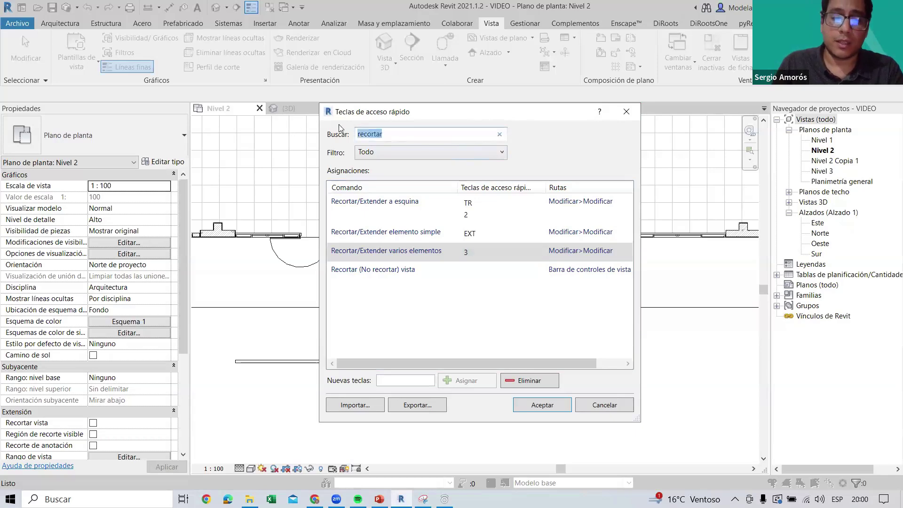
text(sINC)
click(385, 134)
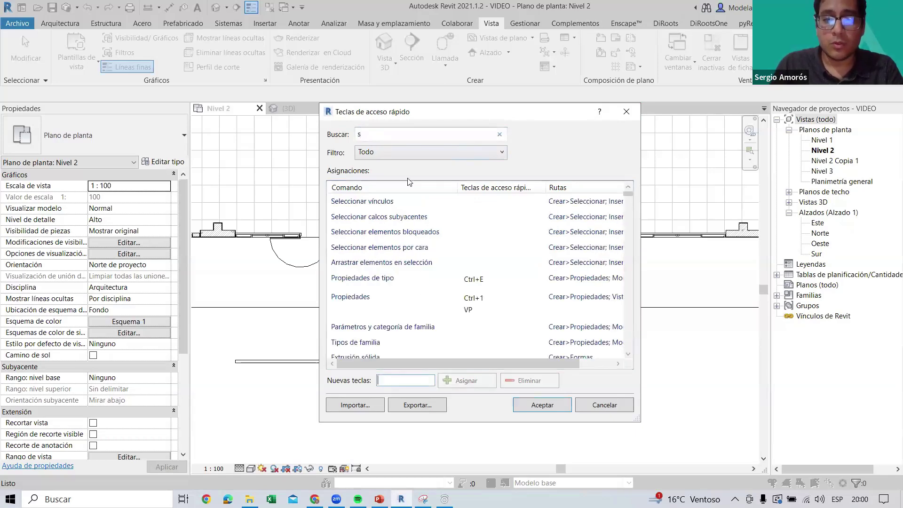
text(inc)
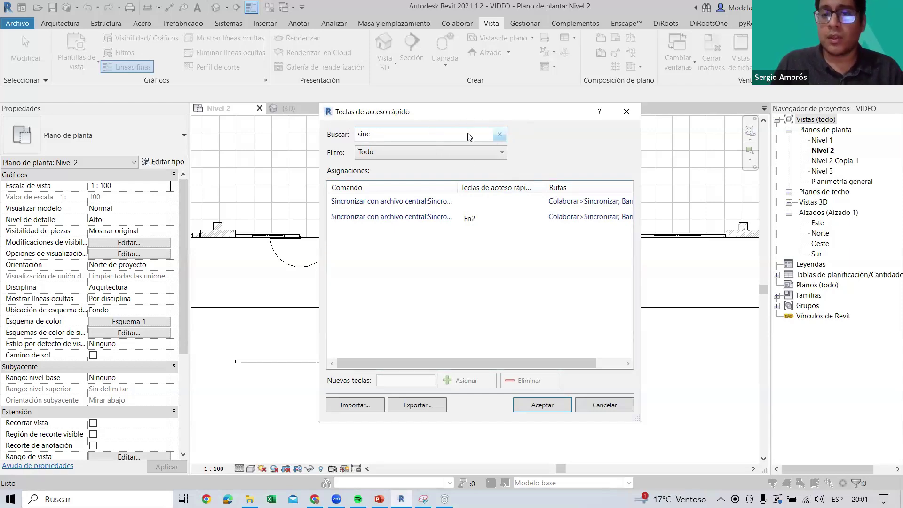
click(499, 134)
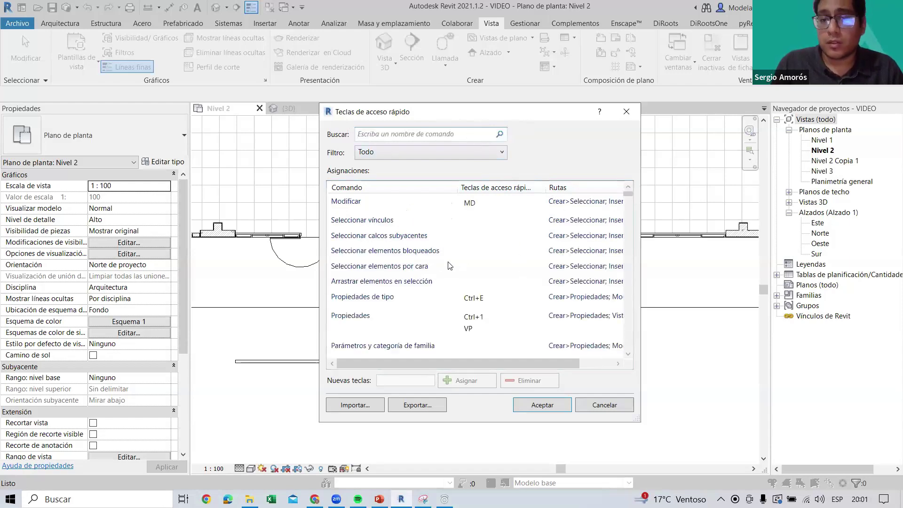
Select Tipos de familia and try shortcut SS, dismissing the duplicate-shortcut warning
click(434, 278)
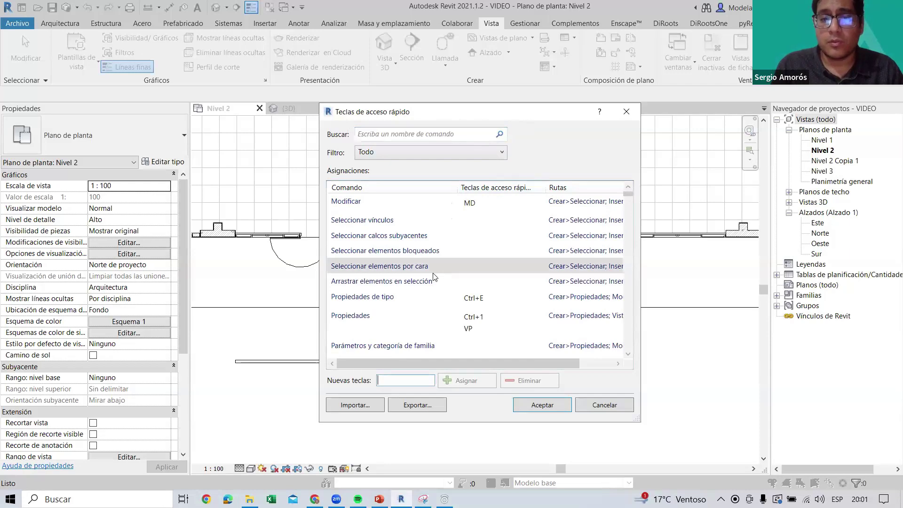
scroll(397, 275, down, 2)
click(474, 266)
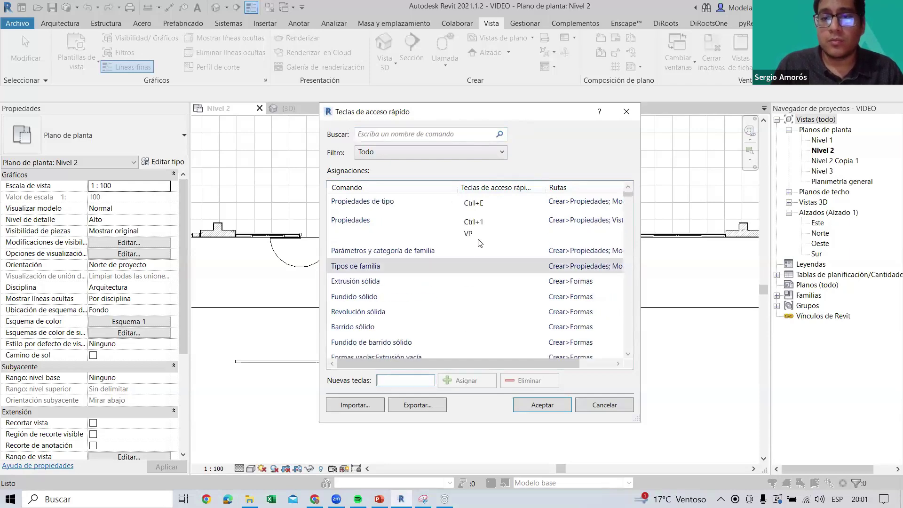
click(476, 234)
click(478, 267)
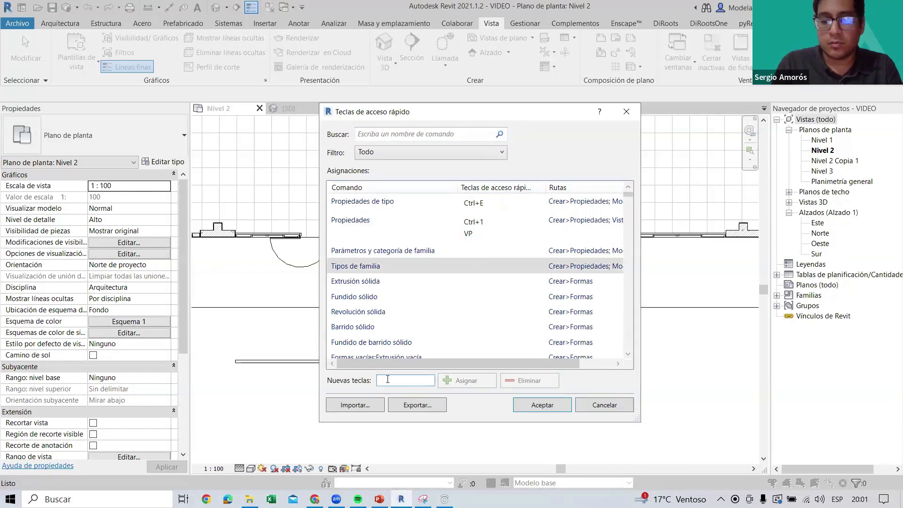
text(SS)
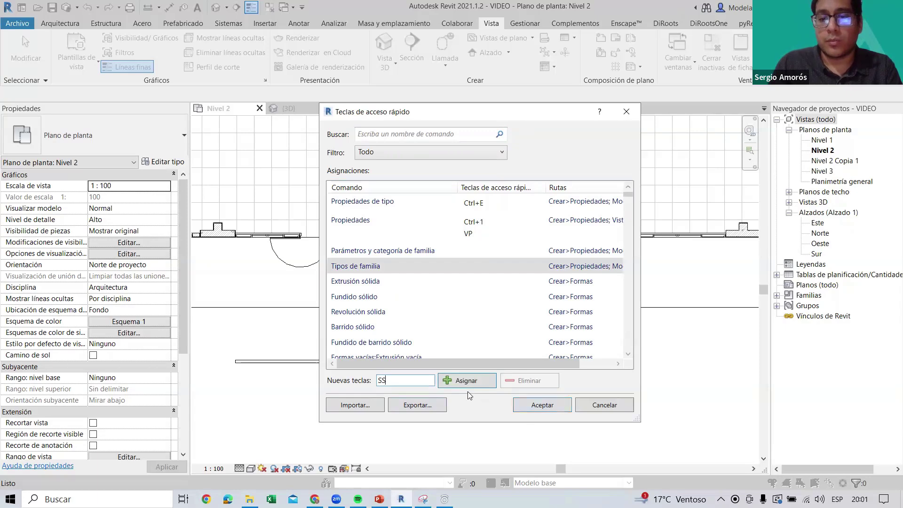
click(482, 379)
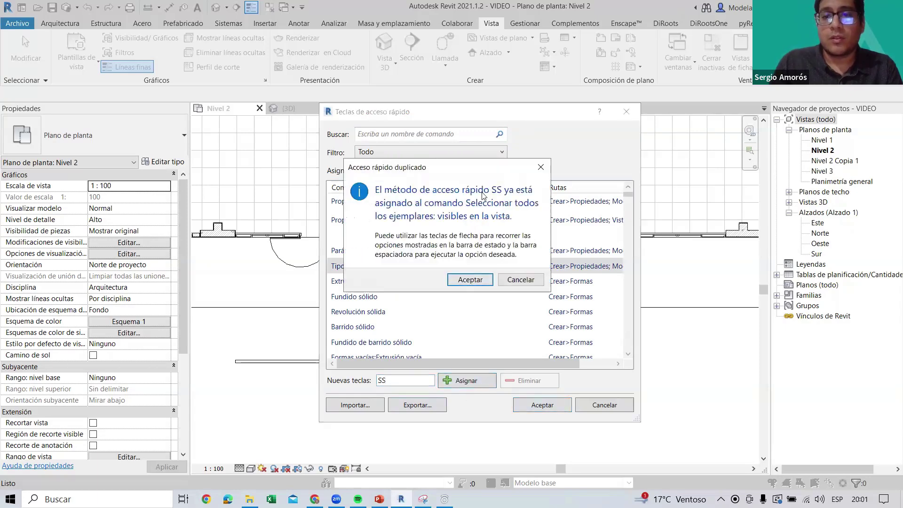
click(519, 280)
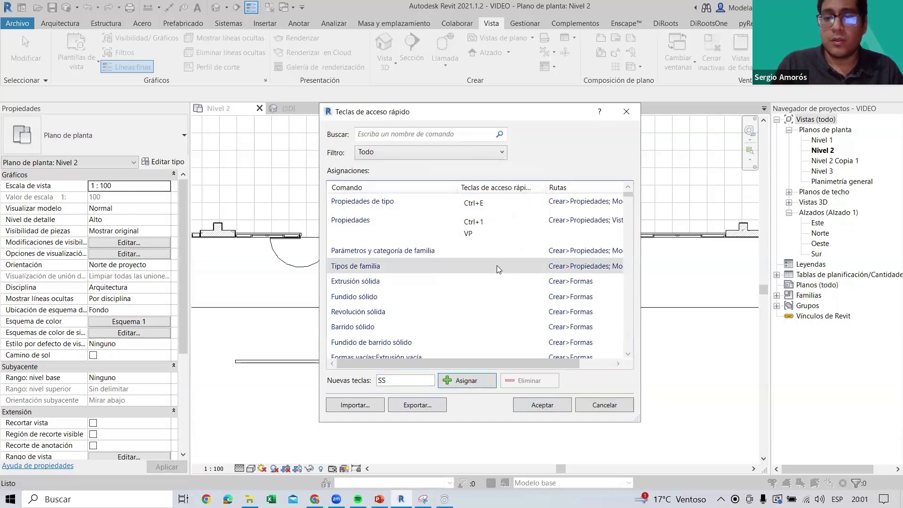
Assign PAA to Tipos de familia, then cancel the shortcuts dialog
double_click(381, 381)
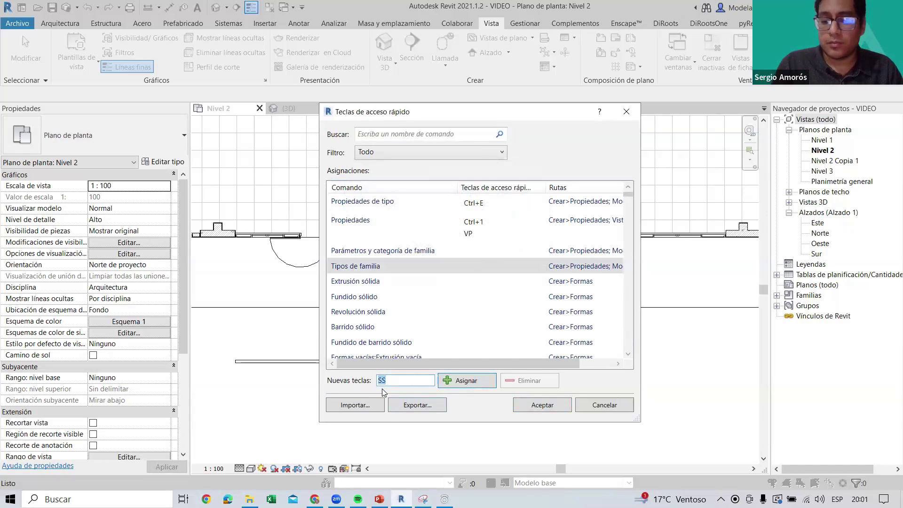
text(PAA)
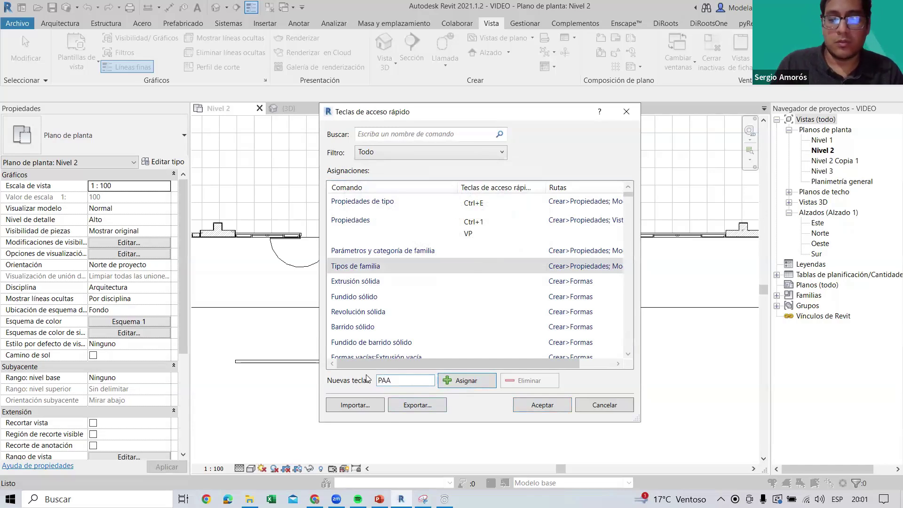
click(477, 381)
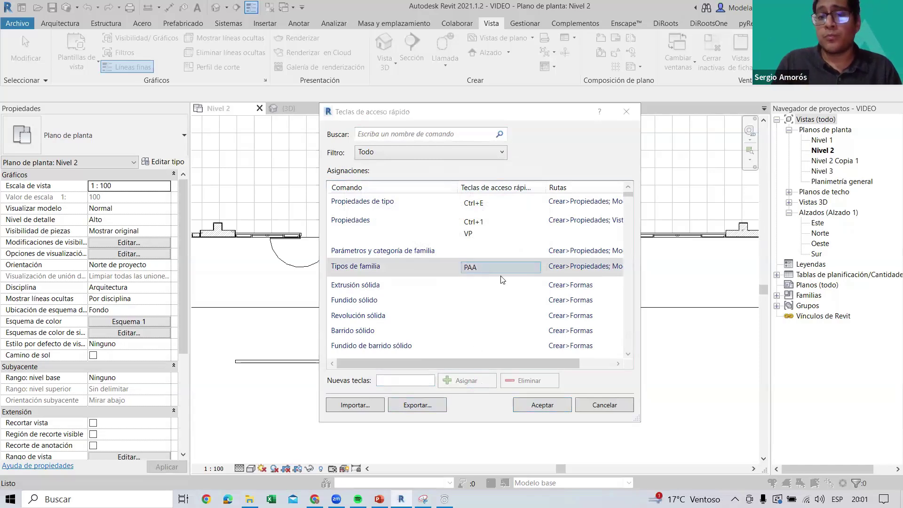
click(489, 268)
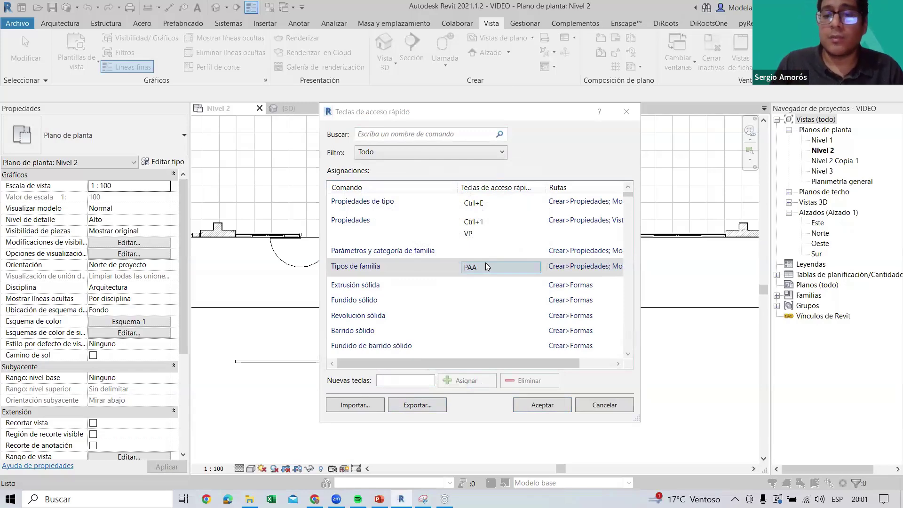
click(598, 413)
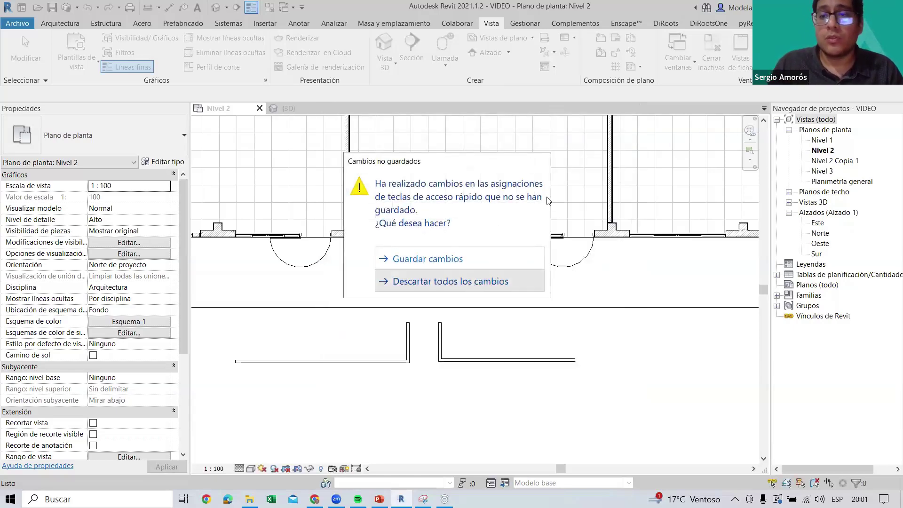
Discard the shortcut changes, reopen Teclas de acceso rápido and export KeyboardShortcuts.xml to Descargas
click(469, 283)
click(789, 59)
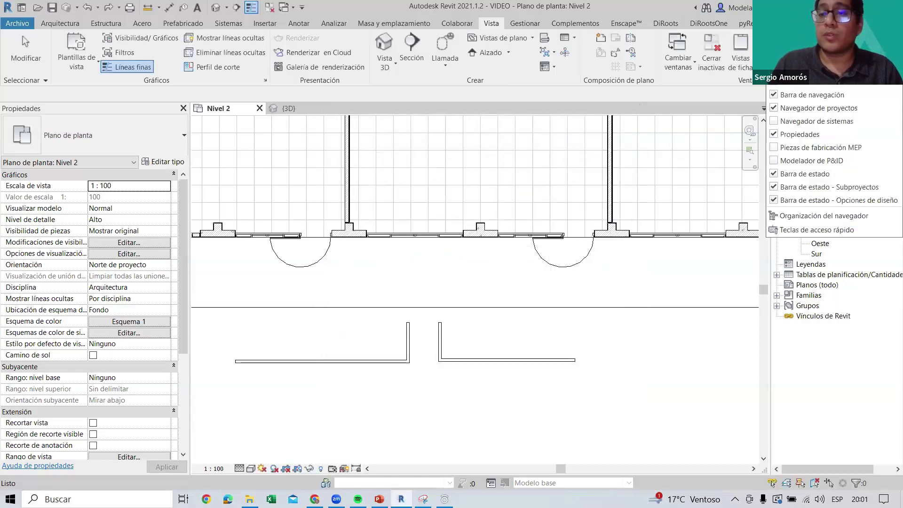
click(796, 230)
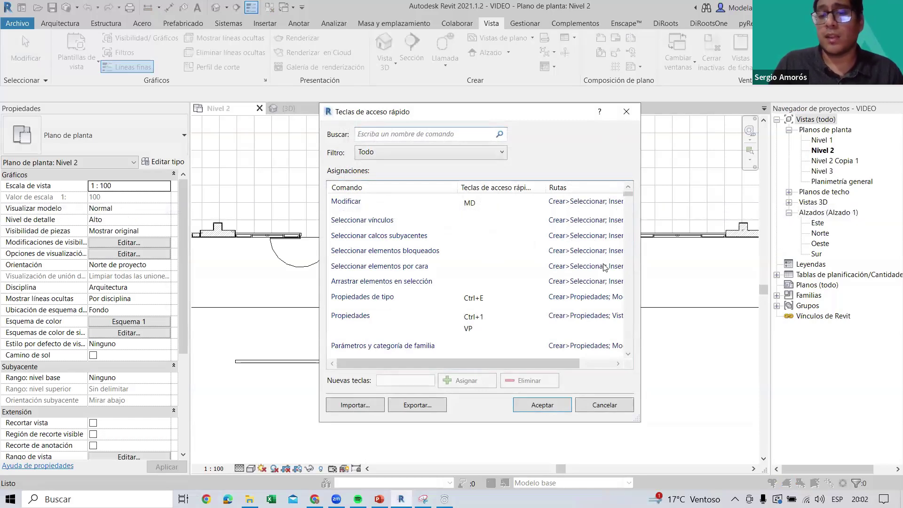
click(411, 408)
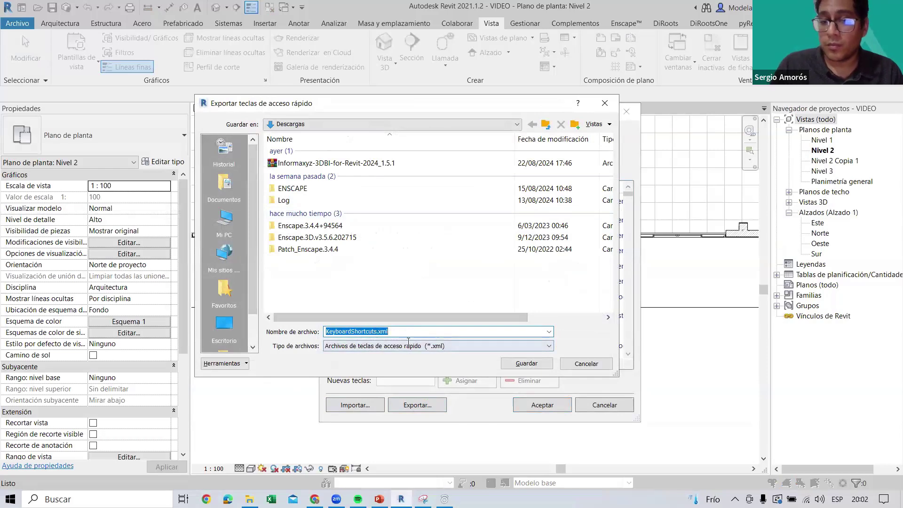
click(534, 373)
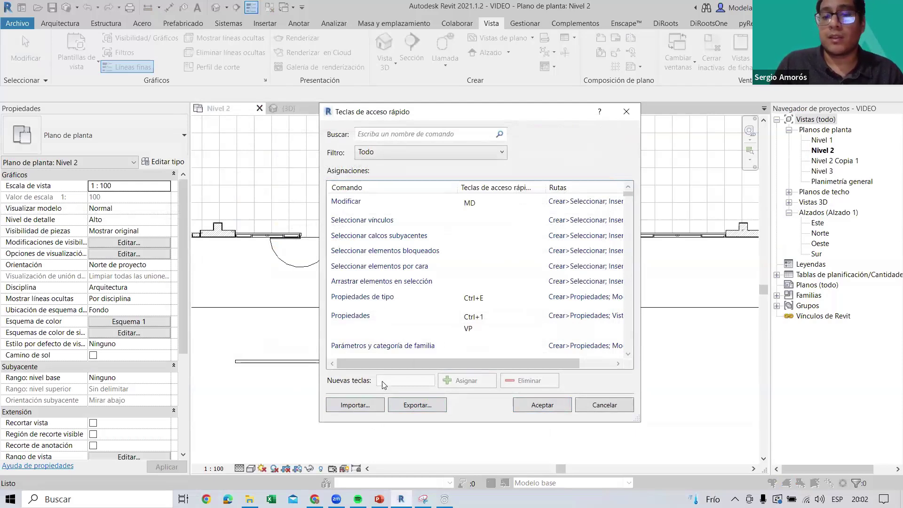
Pick the KeyboardShortcuts file for import, cancel the merge prompt, and close the shortcuts window
click(348, 405)
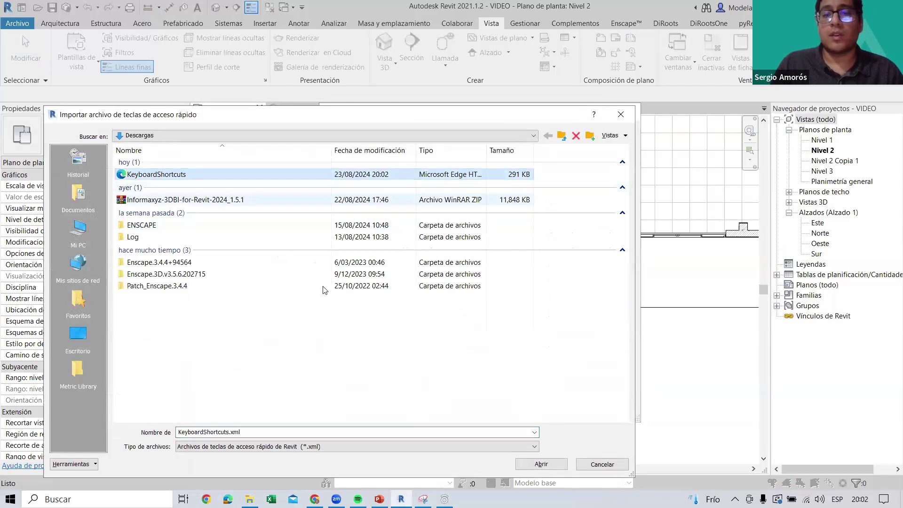
click(540, 465)
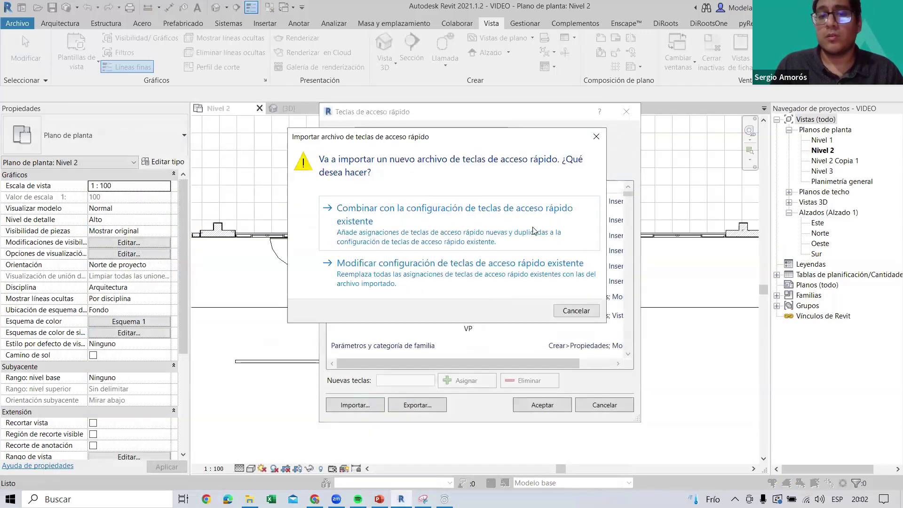
click(601, 144)
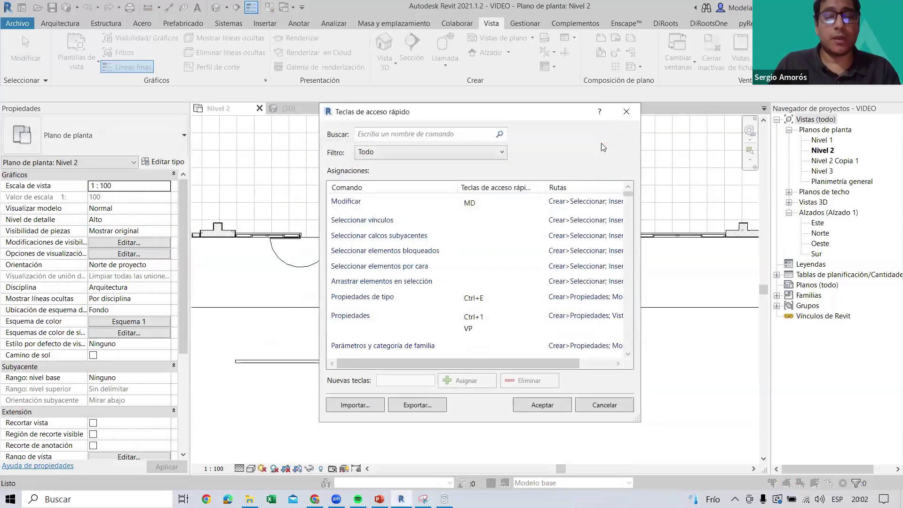
click(628, 110)
Window-select the two short L-shaped walls below the building and delete them
middle_drag(494, 250, 525, 281)
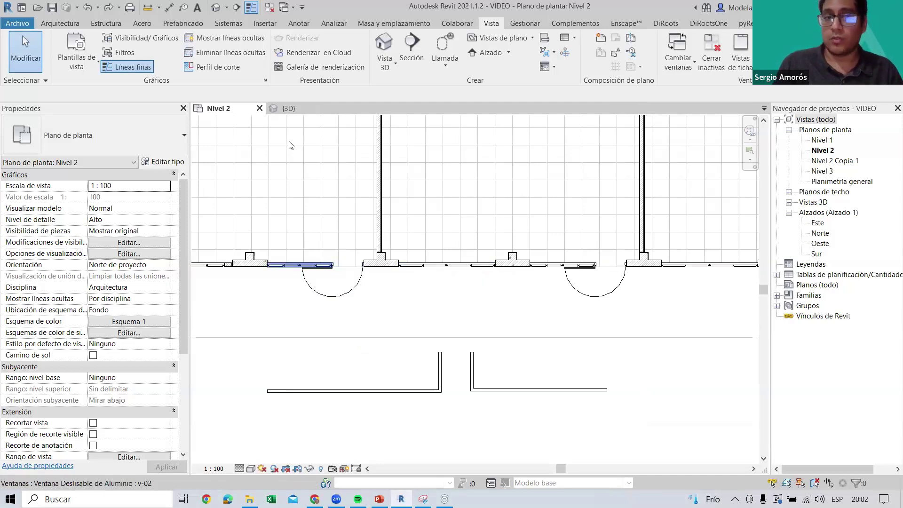
drag(252, 347, 682, 433)
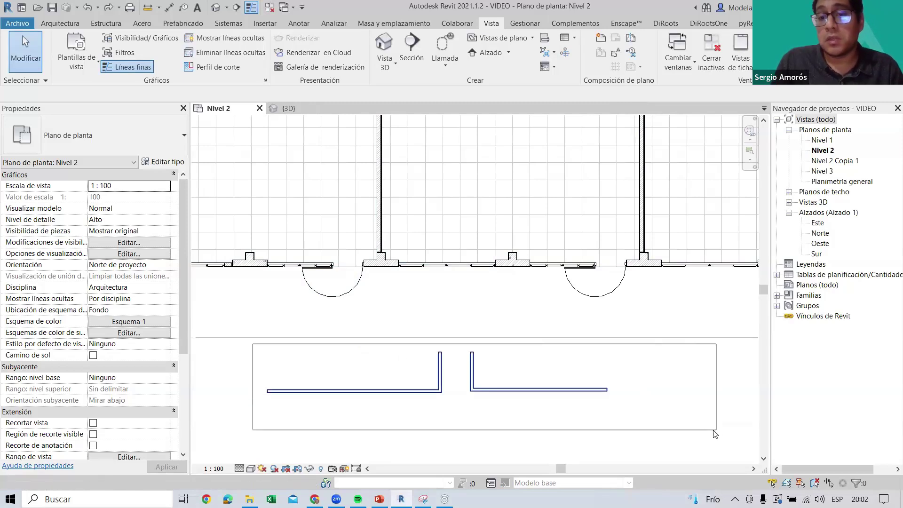
scroll(675, 375, down, 2)
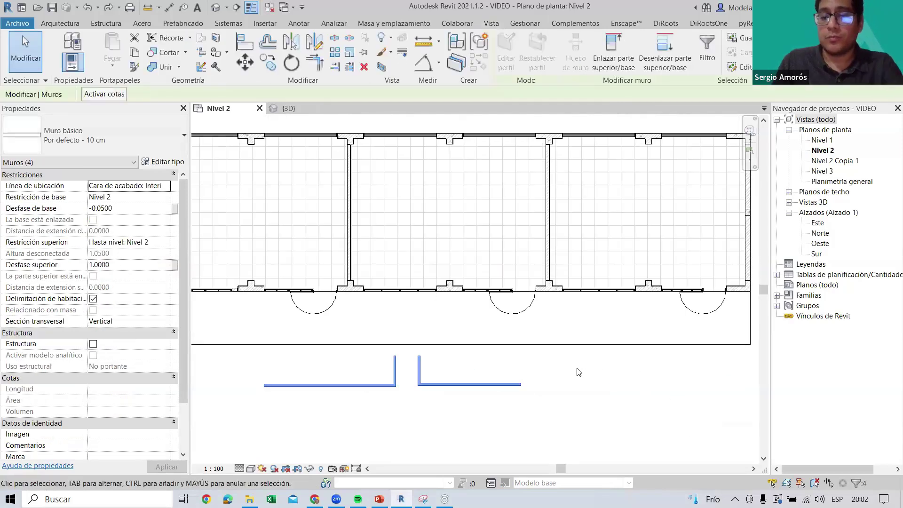
key(Delete)
scroll(495, 351, up, 1)
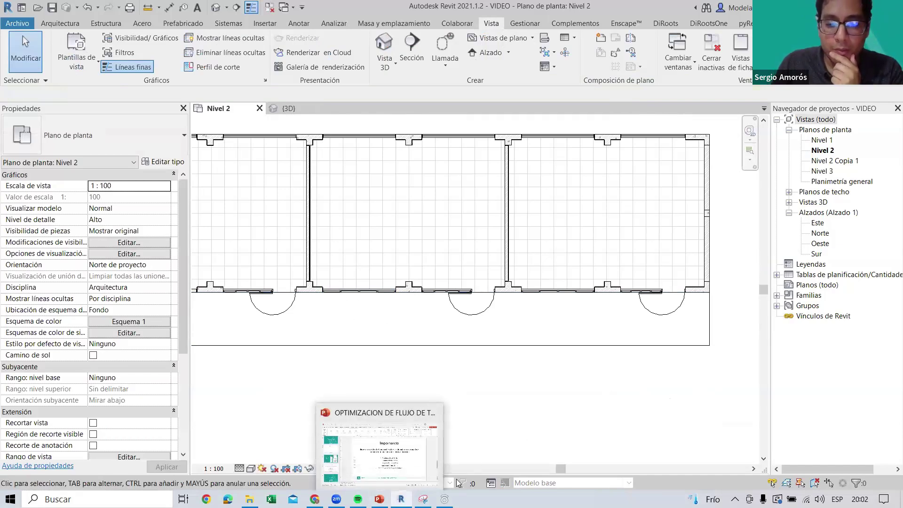
mouse_move(422, 499)
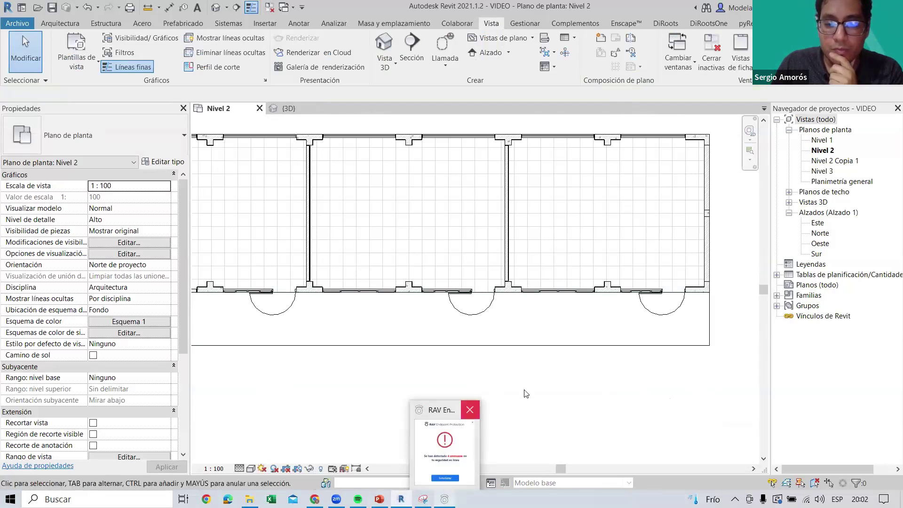
Fit the whole Nivel 2 plan in view and show the Arquitectura modelling tools
middle_drag(383, 332, 402, 357)
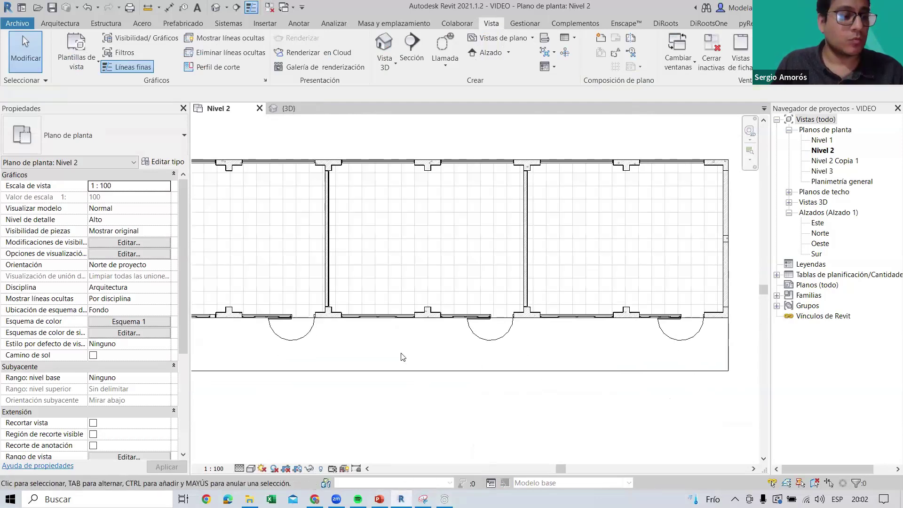
click(350, 68)
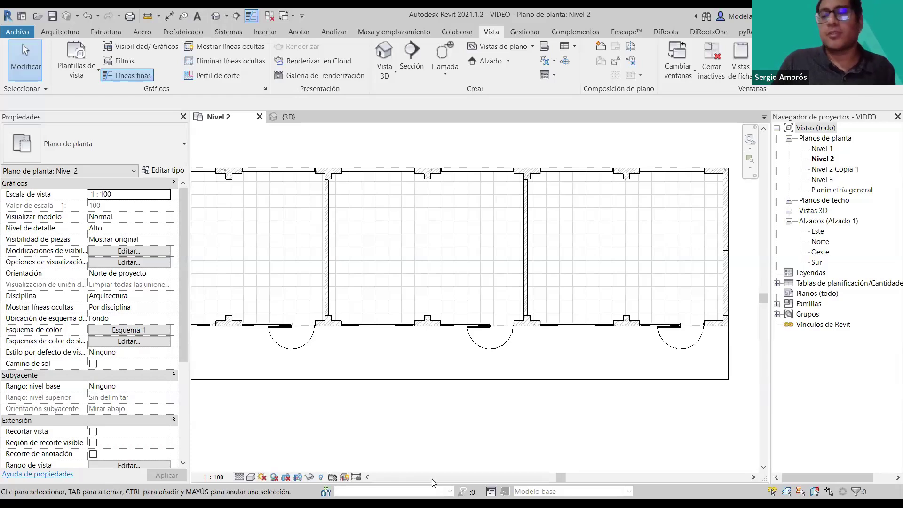
scroll(470, 217, down, 2)
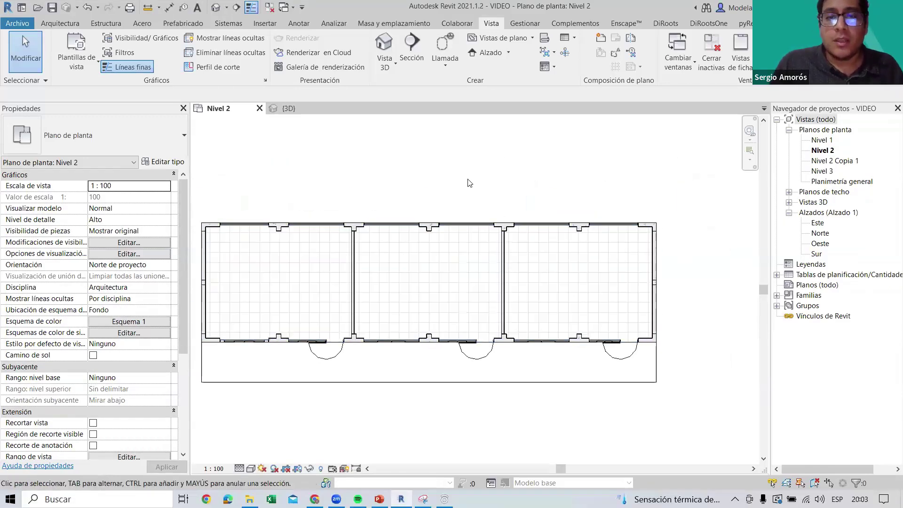
click(57, 25)
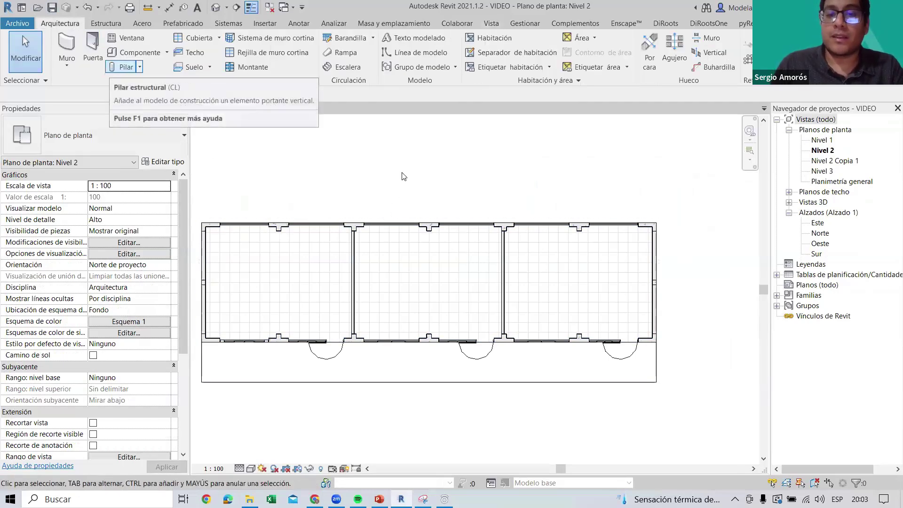
Zoom to the plan's top-left corner and select the left MURO 0.25 wall of the first room
middle_drag(404, 181, 415, 187)
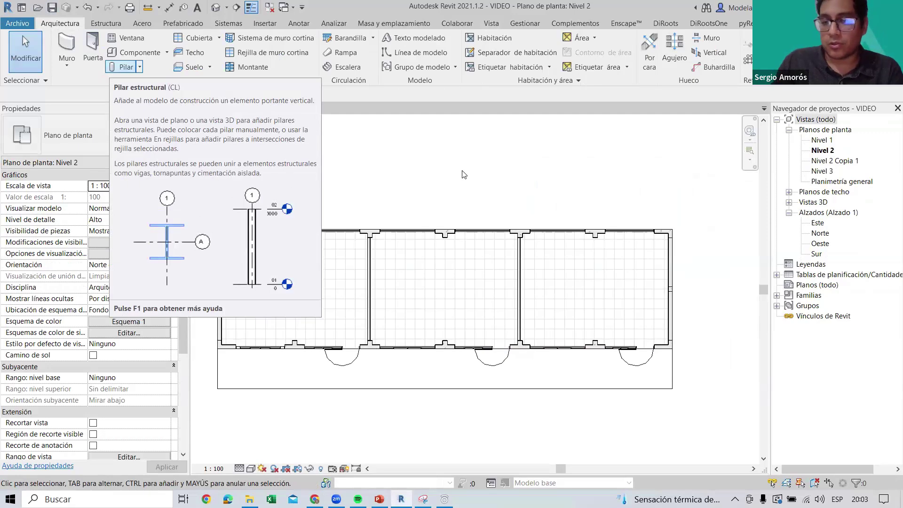
middle_drag(475, 239, 518, 220)
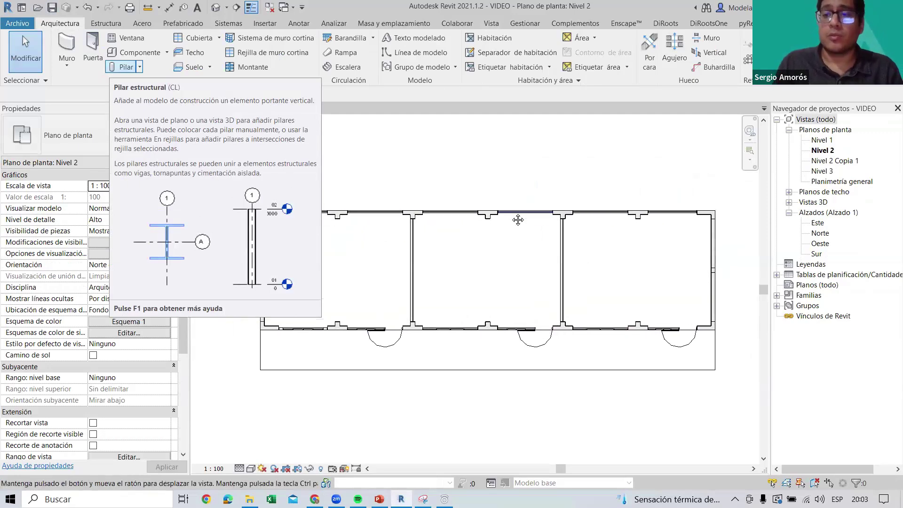
scroll(282, 256, up, 2)
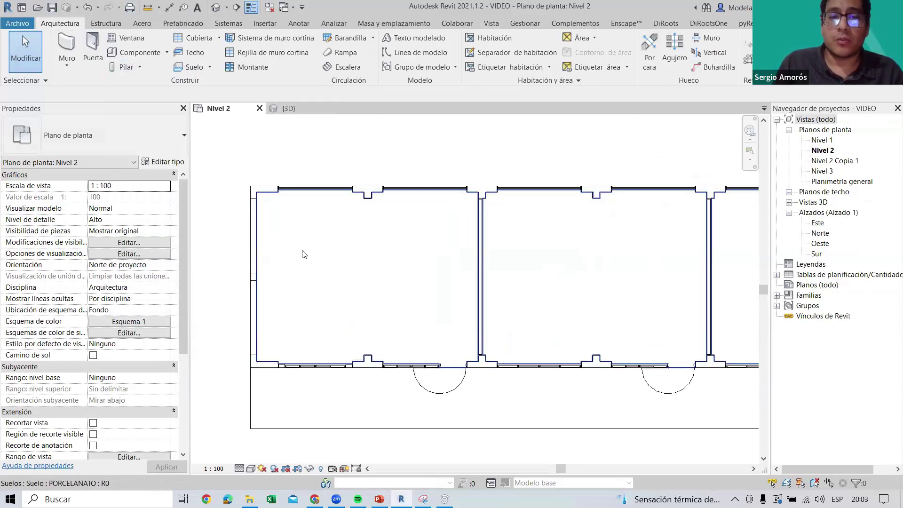
scroll(303, 254, up, 2)
scroll(409, 271, up, 2)
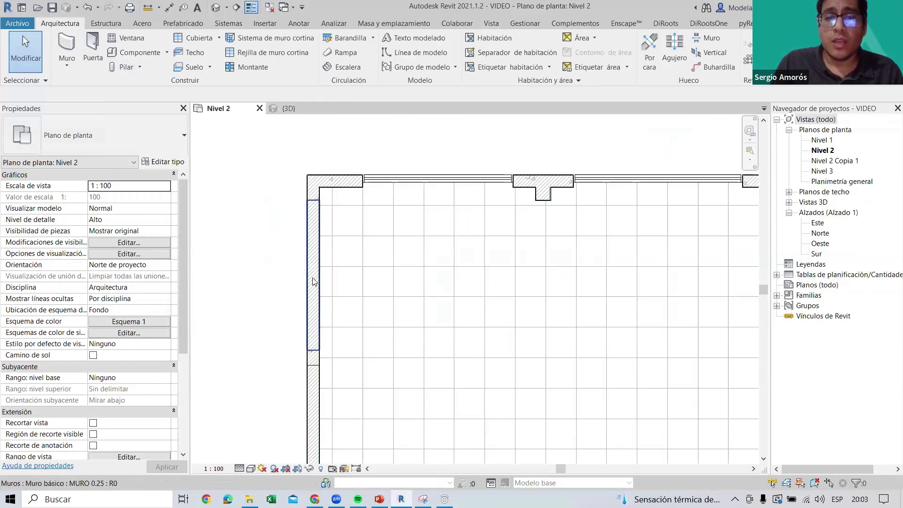
scroll(314, 282, down, 3)
scroll(369, 298, down, 2)
mouse_move(369, 298)
middle_down()
mouse_move(400, 300)
mouse_move(464, 258)
middle_up()
scroll(345, 262, up, 2)
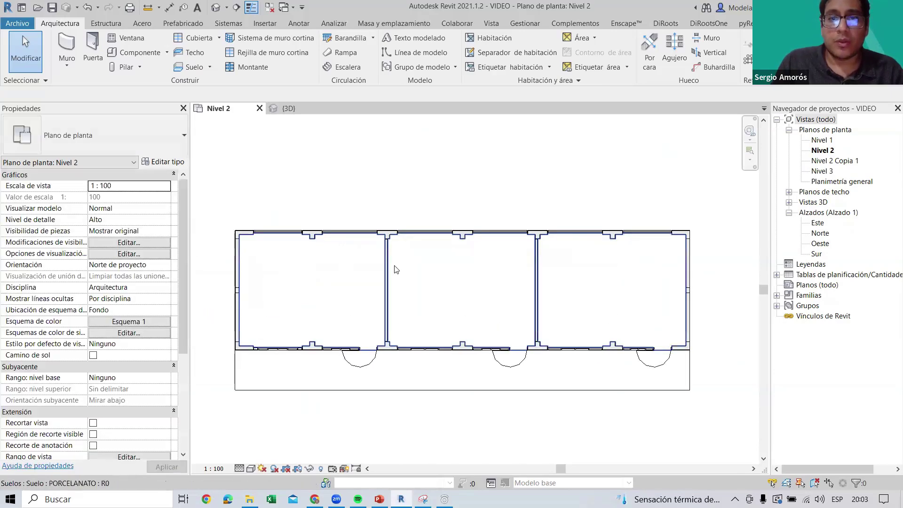
scroll(244, 263, up, 5)
click(322, 273)
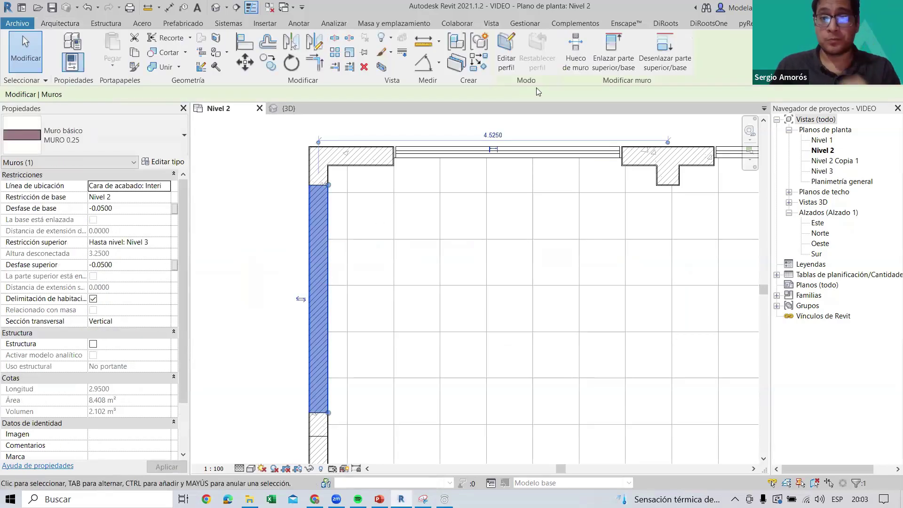
middle_drag(212, 322, 206, 322)
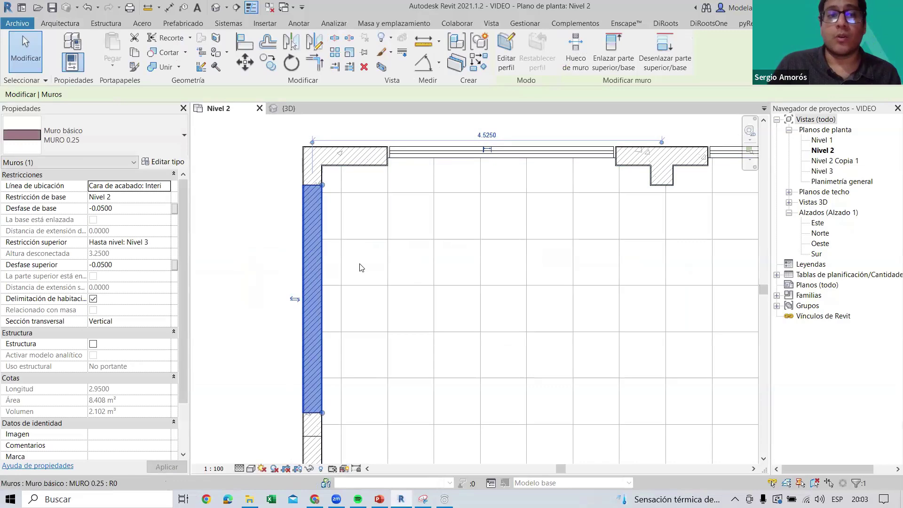
middle_drag(392, 268, 429, 253)
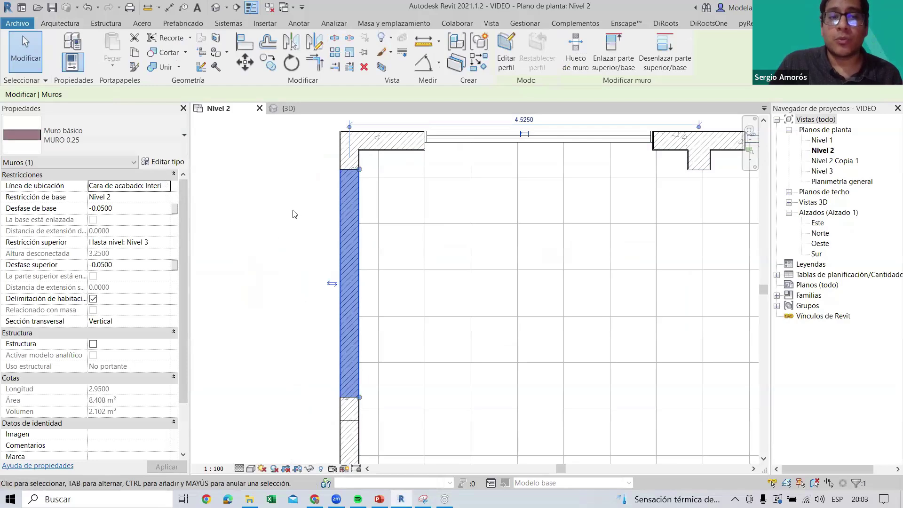
click(168, 162)
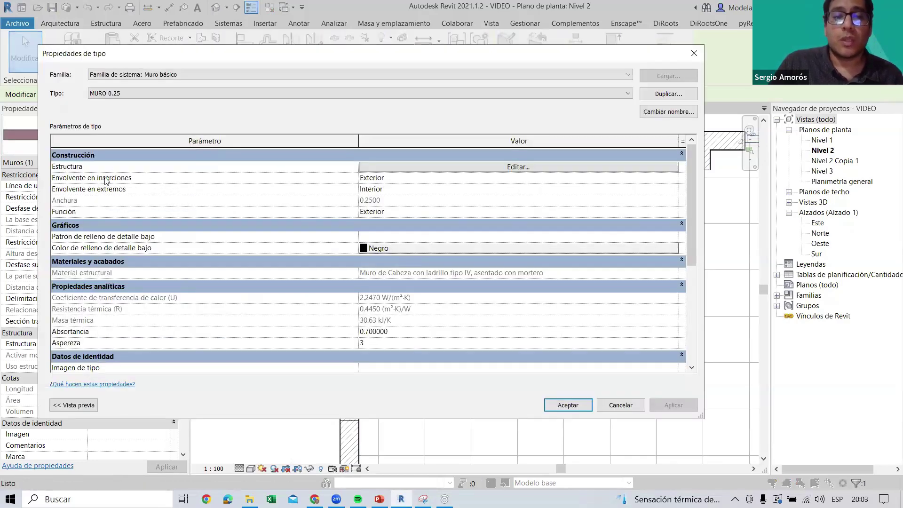
click(381, 169)
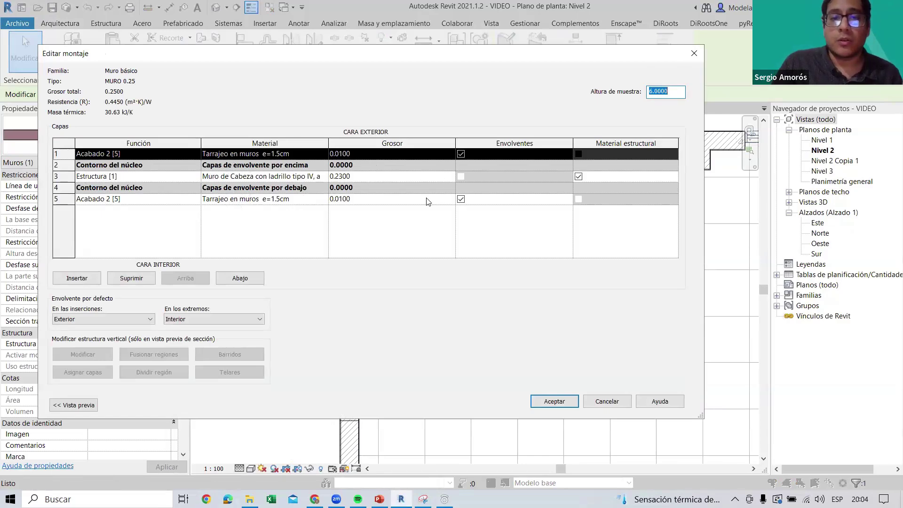
click(694, 60)
click(694, 55)
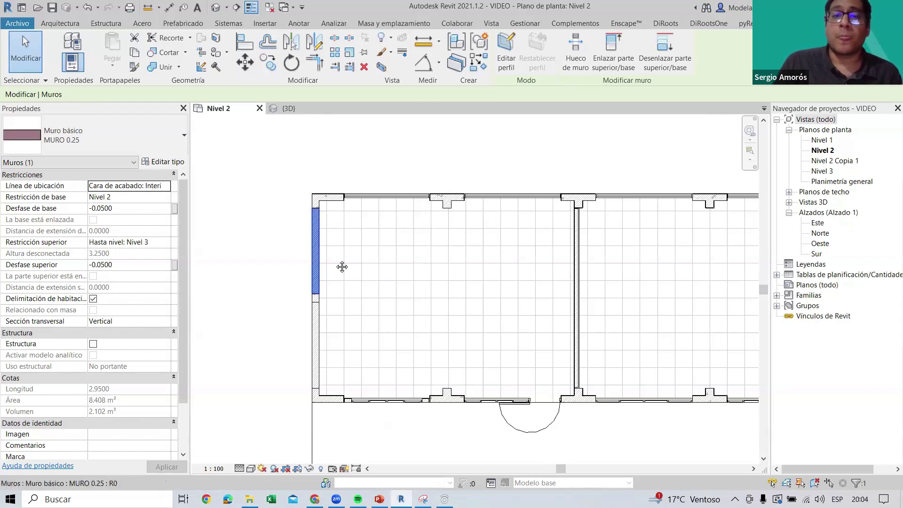
Pan around the Nivel 2 plan and clear the wall selection
scroll(342, 263, down, 2)
scroll(285, 224, up, 3)
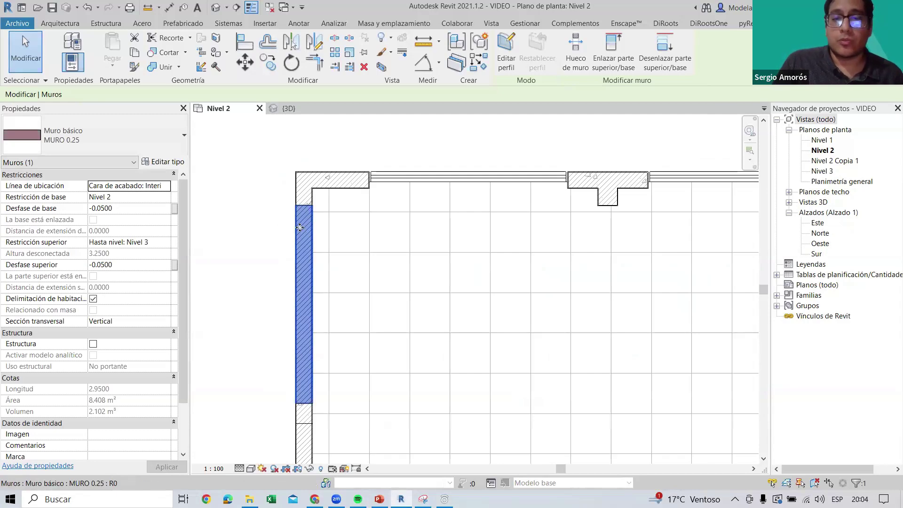
scroll(369, 224, down, 2)
scroll(305, 159, up, 1)
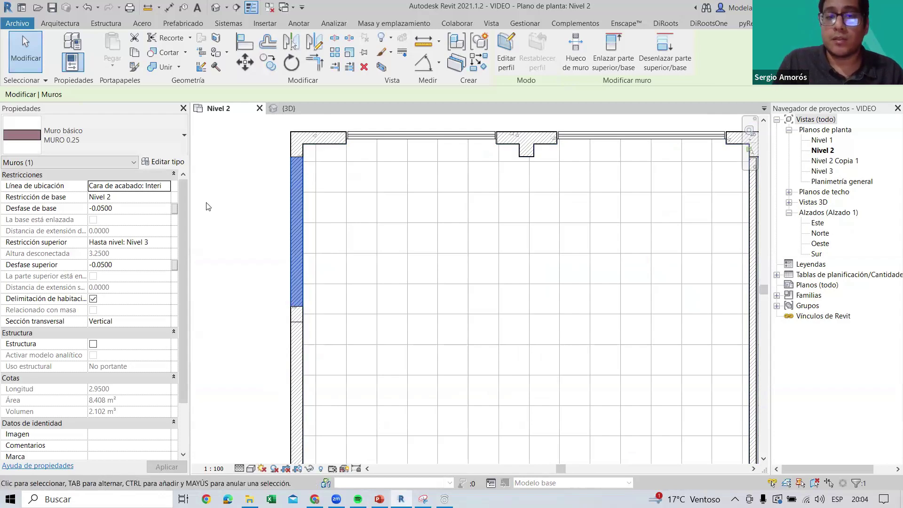
scroll(270, 206, up, 1)
middle_drag(309, 210, 347, 228)
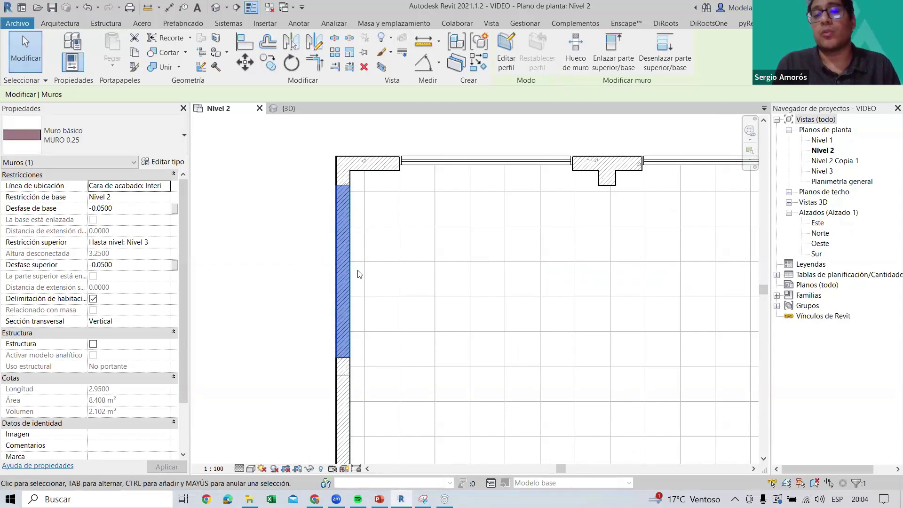
middle_drag(416, 358, 376, 254)
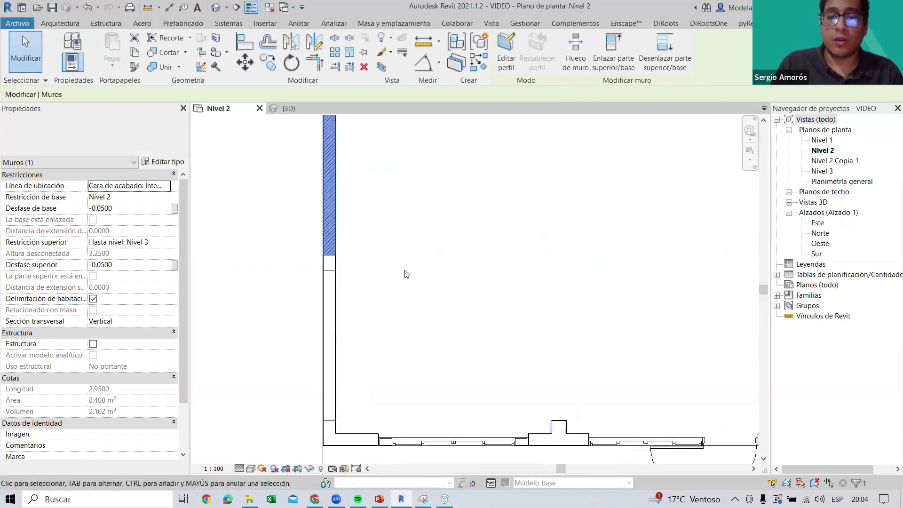
key(Escape)
Reselect the left wall, then deselect it and recentre the plan
middle_drag(323, 203, 347, 258)
scroll(347, 258, up, 2)
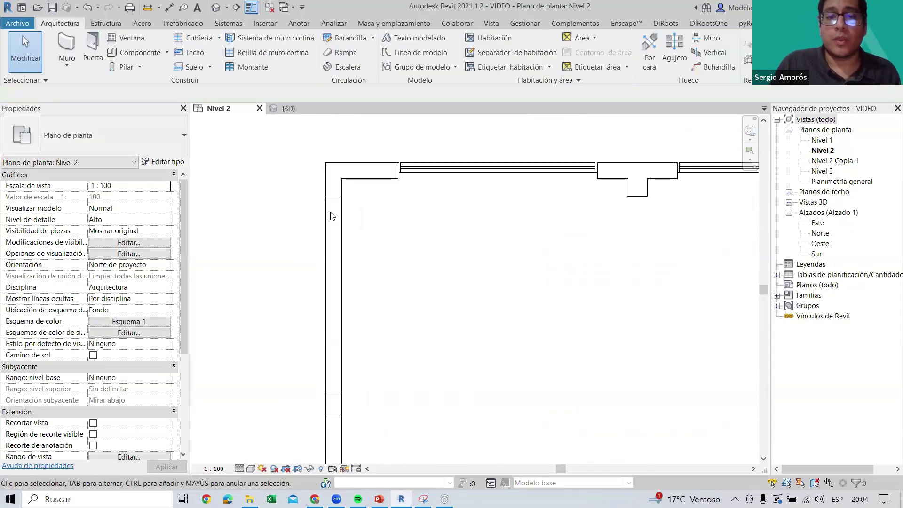
click(334, 291)
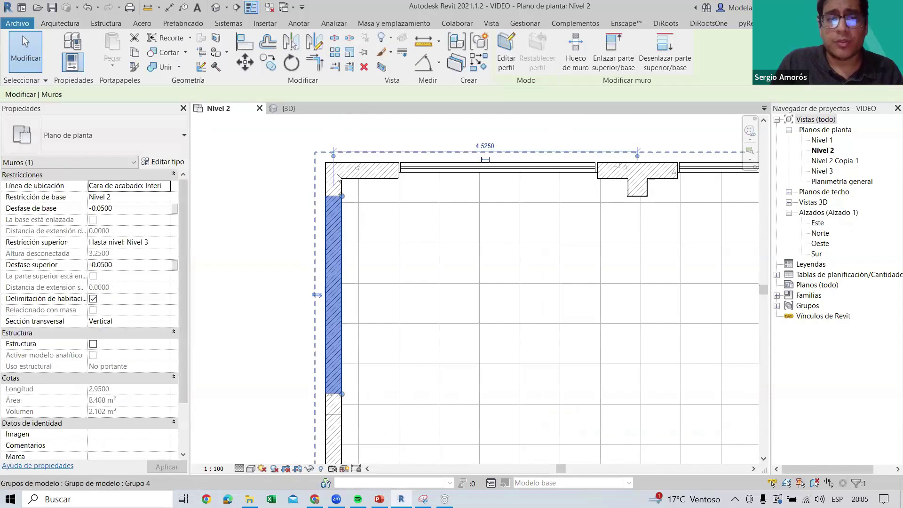
scroll(365, 320, down, 1)
middle_drag(341, 237, 363, 179)
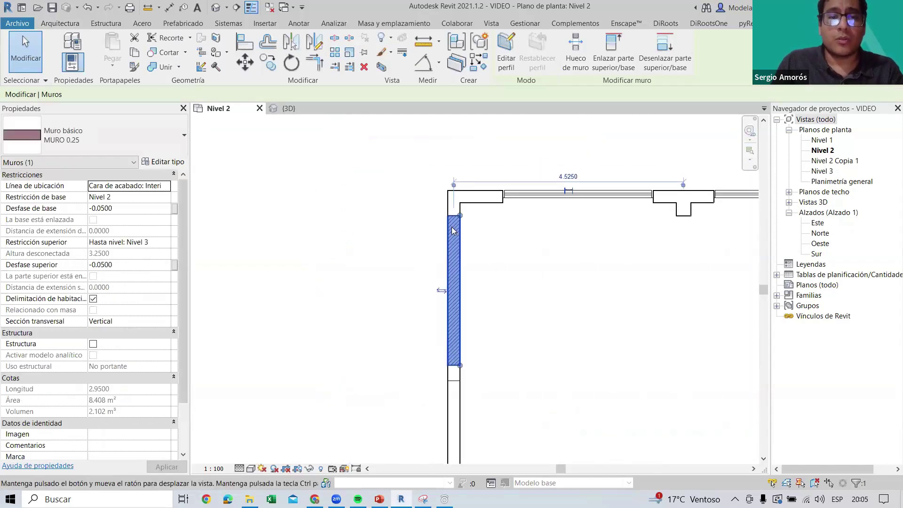
key(Escape)
middle_drag(247, 188, 336, 236)
Start the wall tool (WA) and choose the Por defecto - 20 cm wall type
key(w)
key(a)
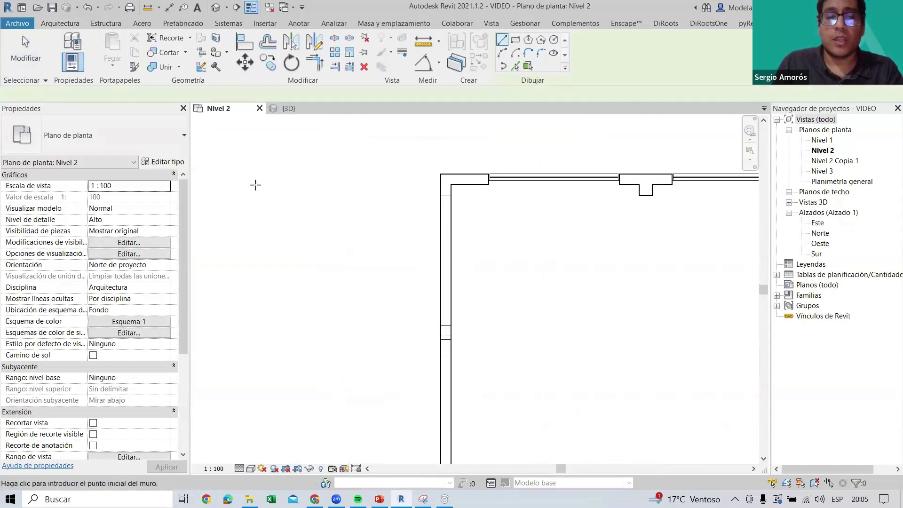
click(164, 141)
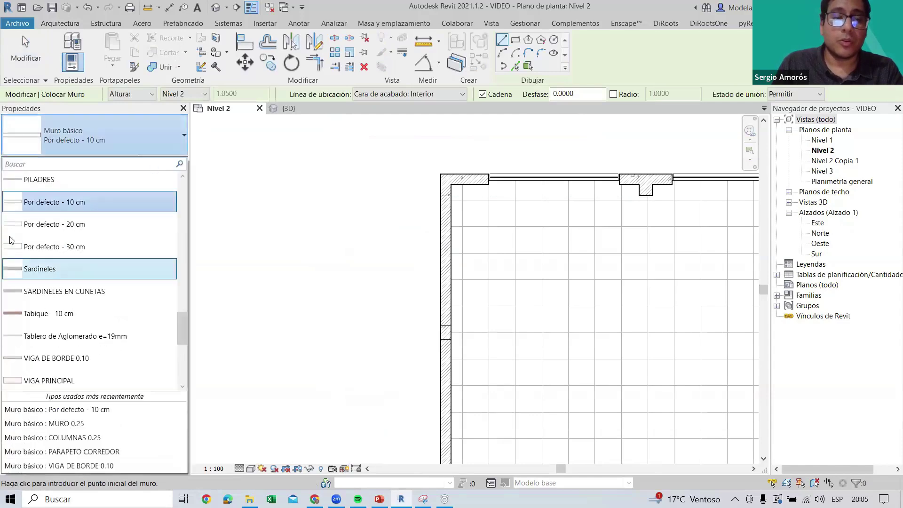
scroll(94, 261, up, 1)
click(74, 258)
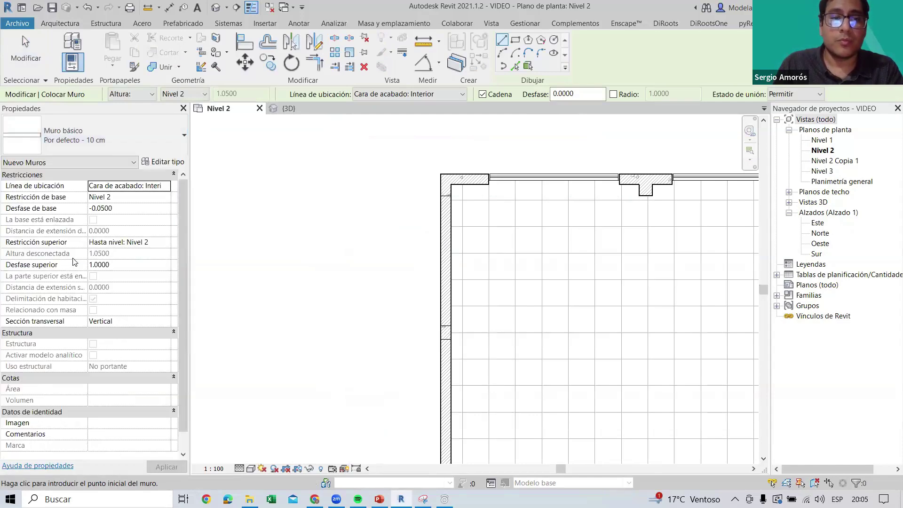
Duplicate that type as Ladrillo_0.23 and bring up its layer structure
click(164, 162)
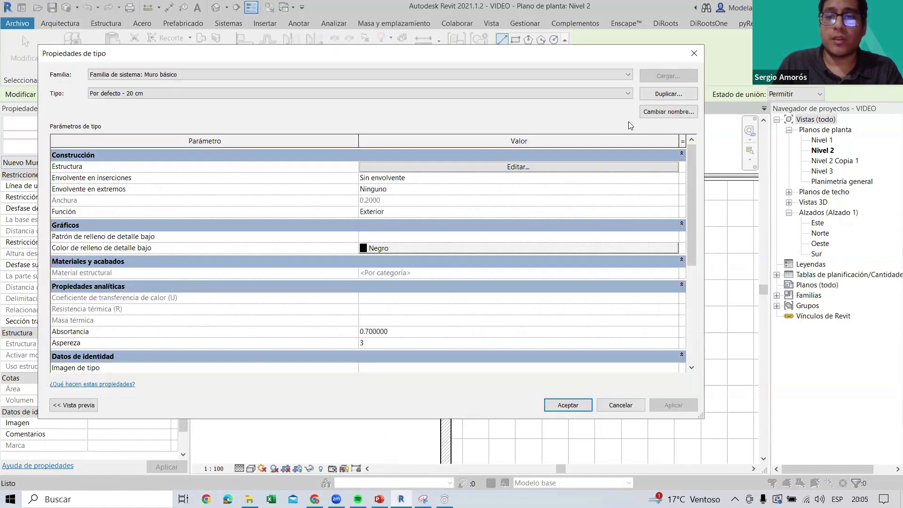
click(668, 93)
text(Ladrillo_0.23)
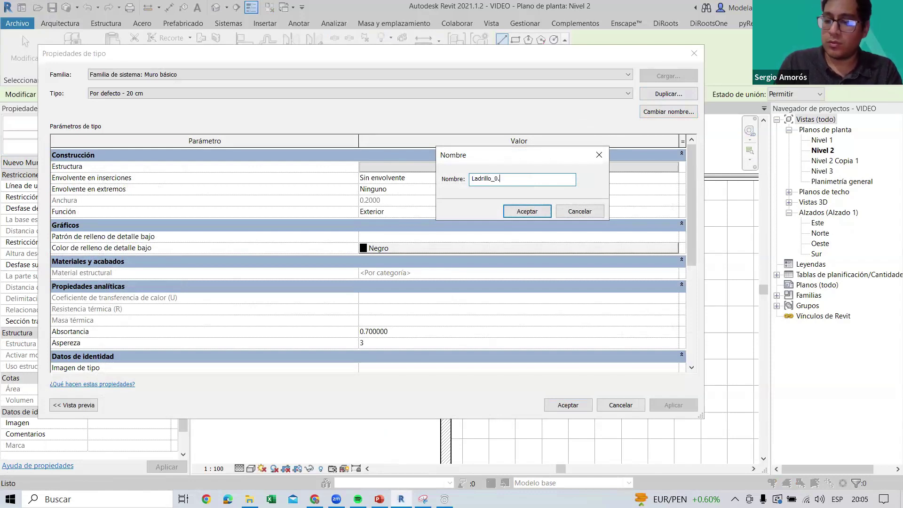
click(527, 212)
click(474, 167)
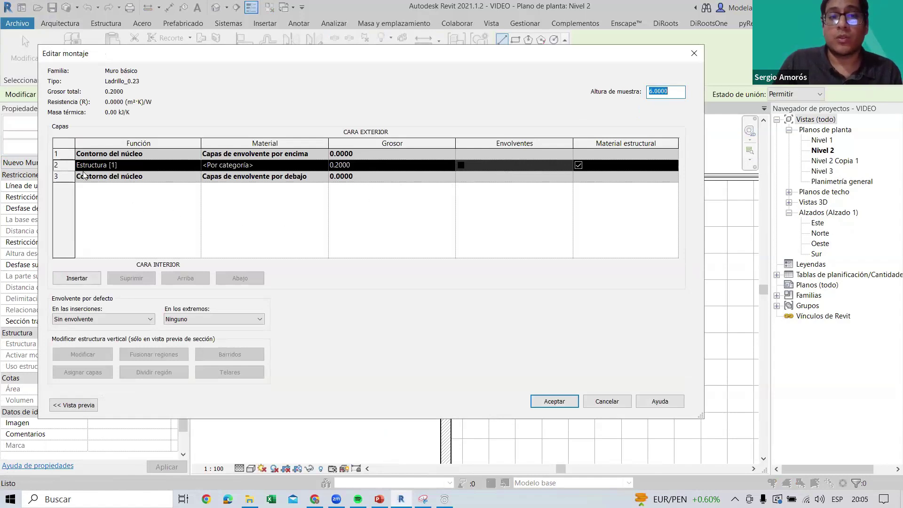
Assign the Ladrillo material to the structure layer
click(325, 165)
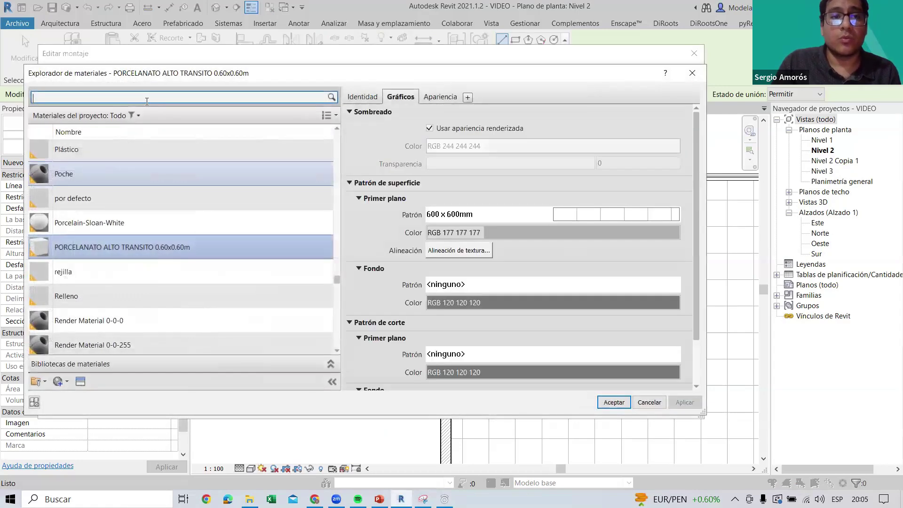
text(ladri)
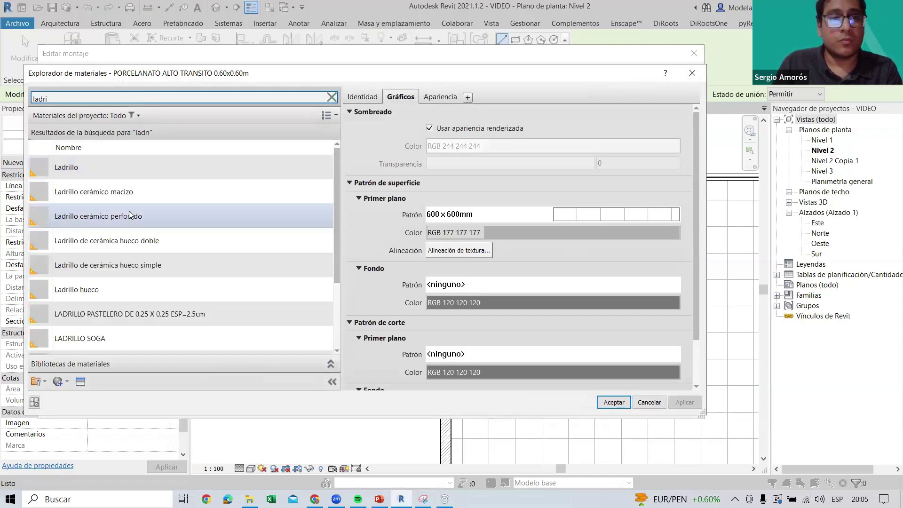
click(132, 168)
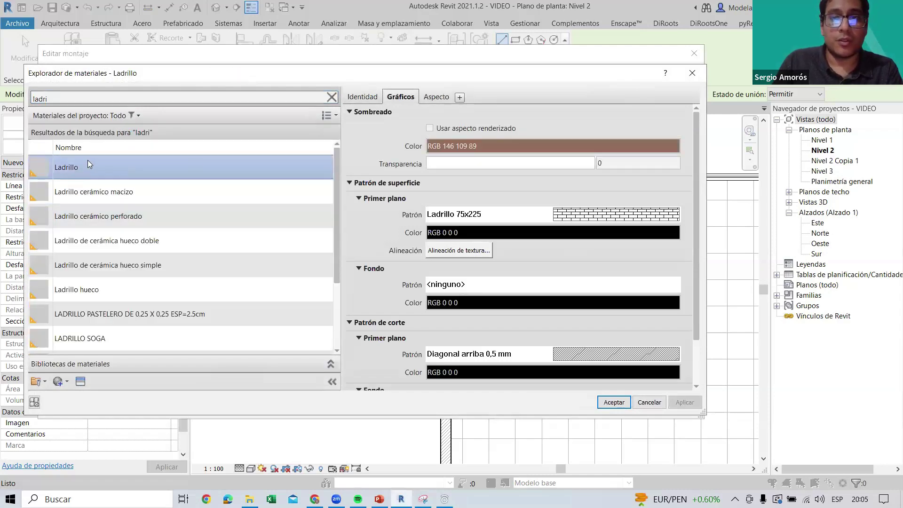
click(613, 402)
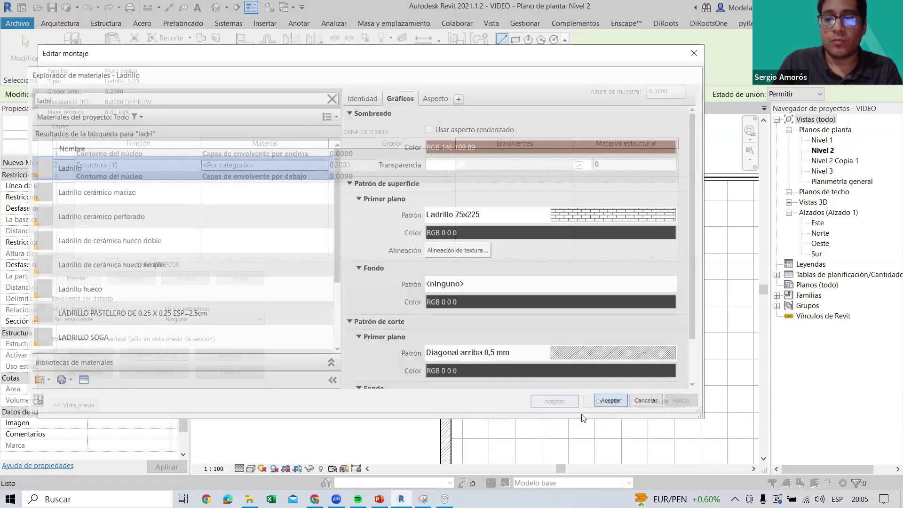
Set the structure layer thickness to 0.23, show the section preview, and accept
click(336, 164)
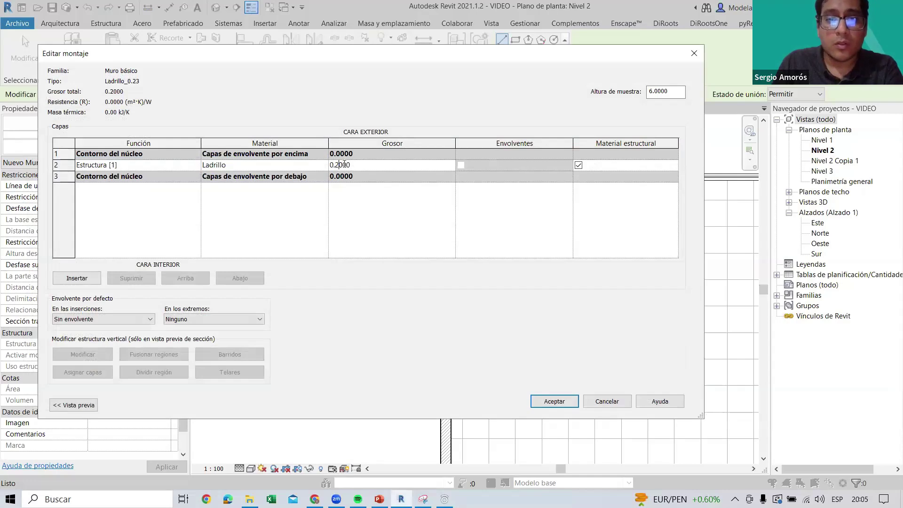
text(0.23)
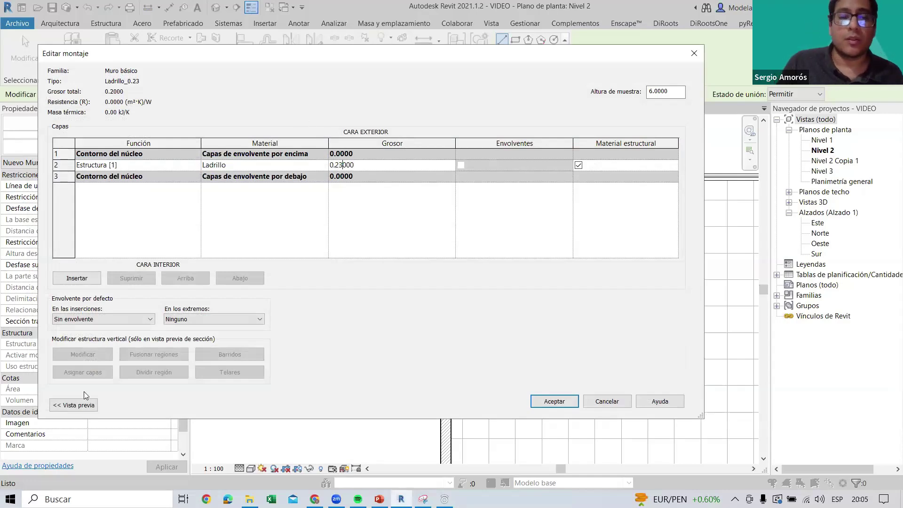
click(73, 404)
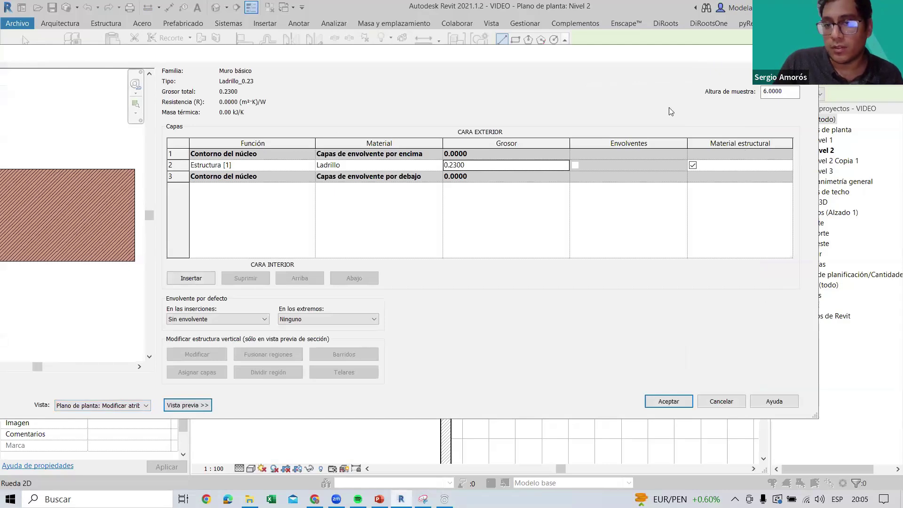
drag(670, 111, 750, 112)
drag(167, 65, 232, 68)
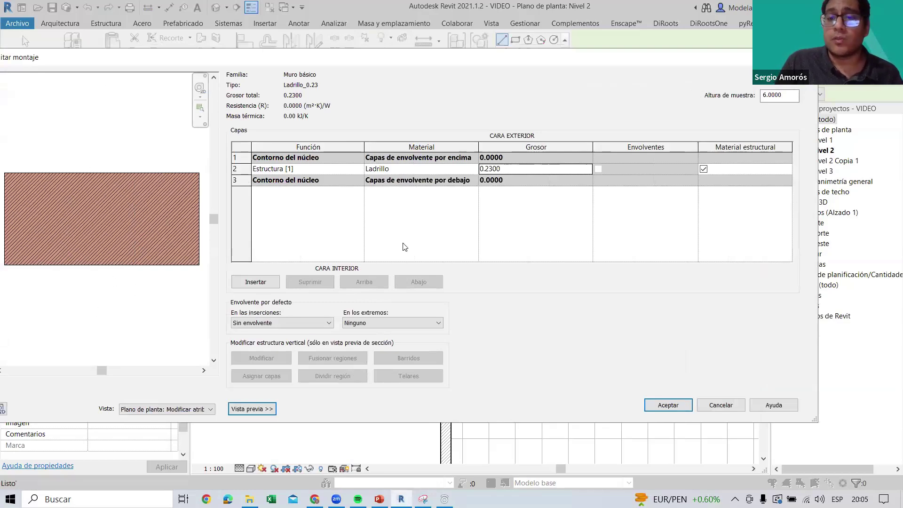
click(663, 405)
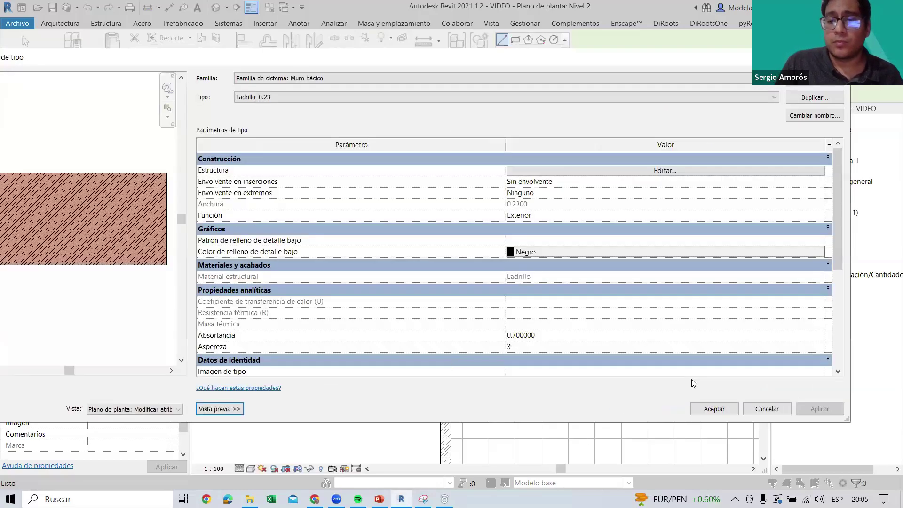
Draw a short vertical Ladrillo_0.23 wall left of the building
key(Return)
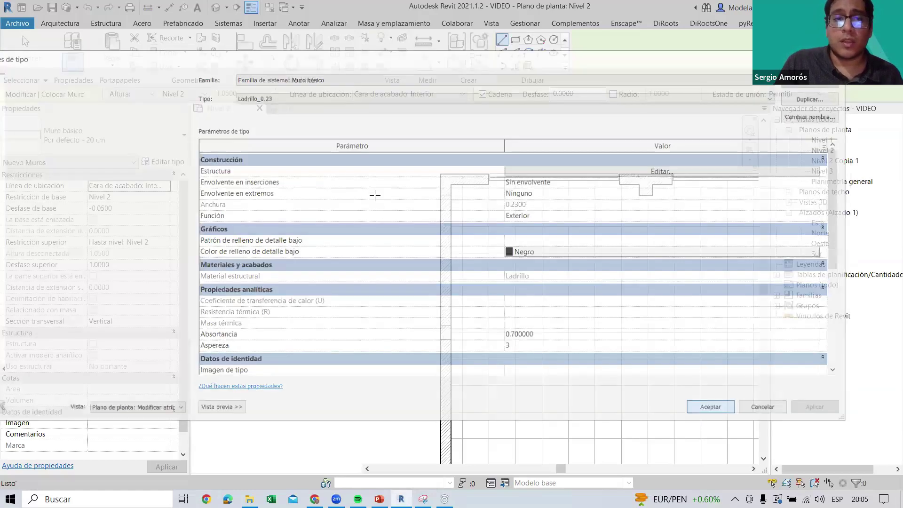
click(374, 196)
click(378, 324)
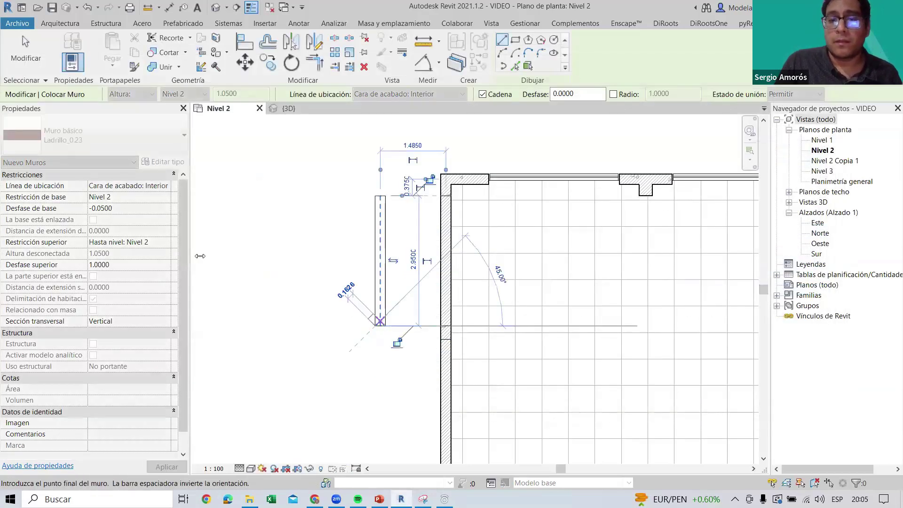
key(Escape)
key(Escape)
Copy the new wall to its left and select the copy
scroll(407, 267, down, 2)
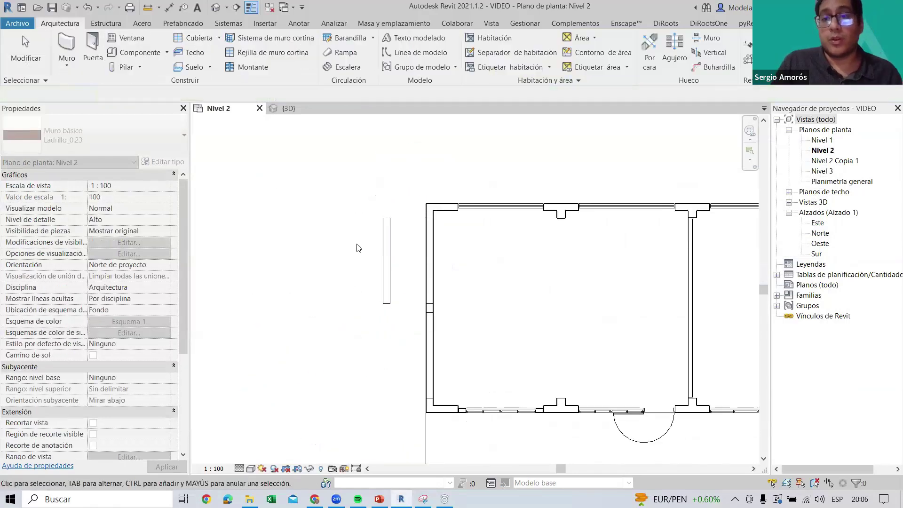
middle_drag(386, 254, 321, 243)
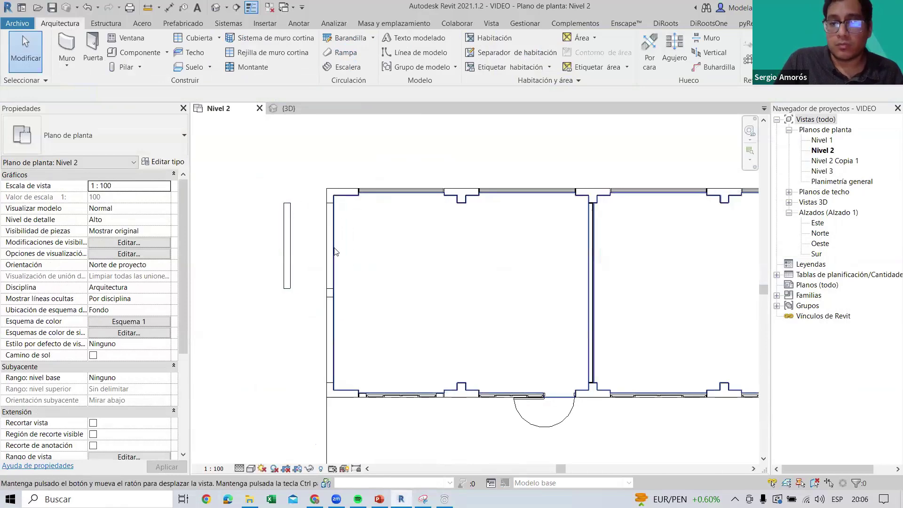
scroll(455, 334, down, 1)
middle_drag(455, 334, 697, 349)
scroll(696, 348, up, 2)
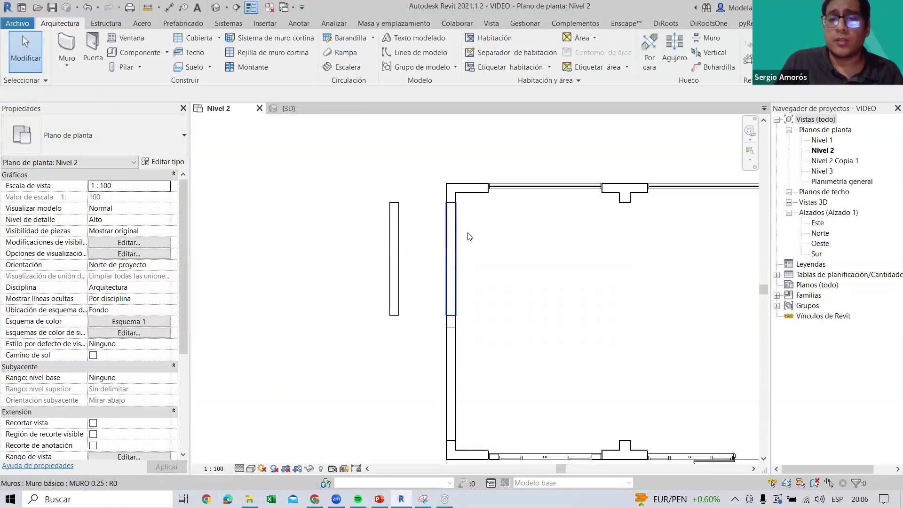
middle_drag(423, 276, 599, 314)
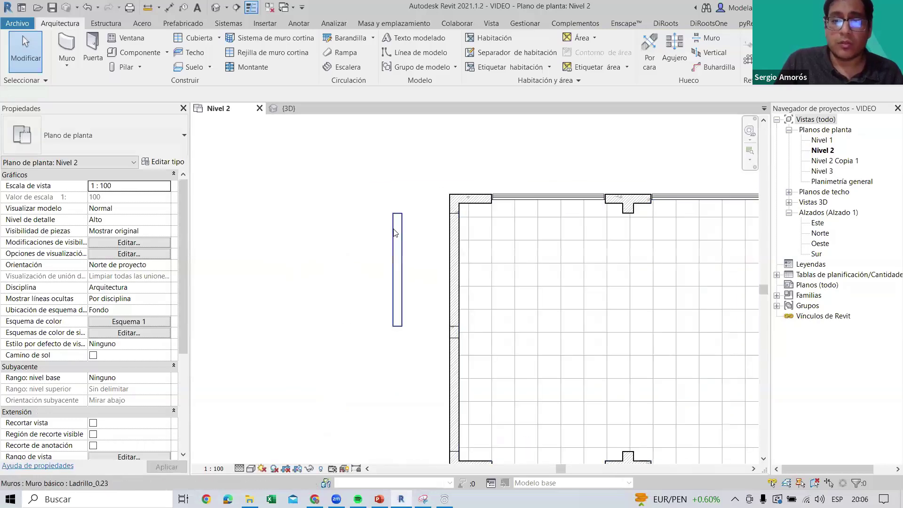
click(397, 225)
ctrl+drag(399, 216, 344, 216)
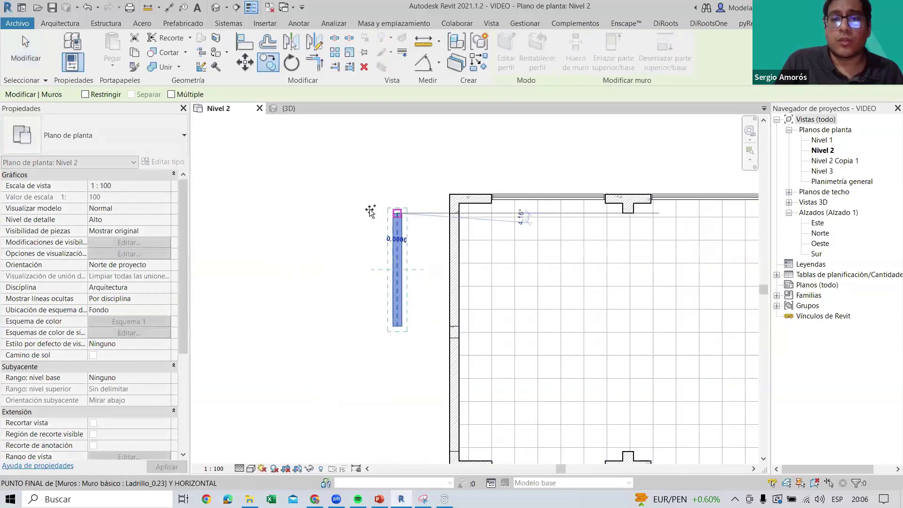
key(Escape)
scroll(368, 251, up, 1)
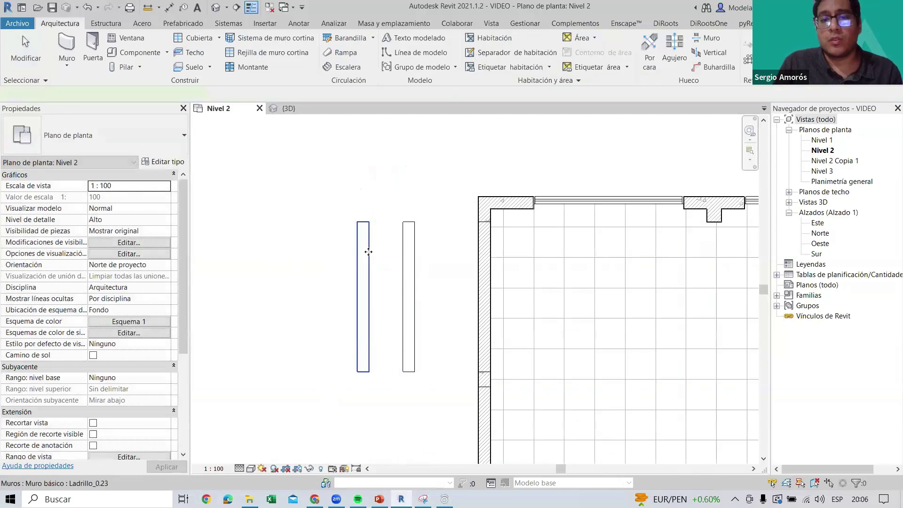
click(368, 251)
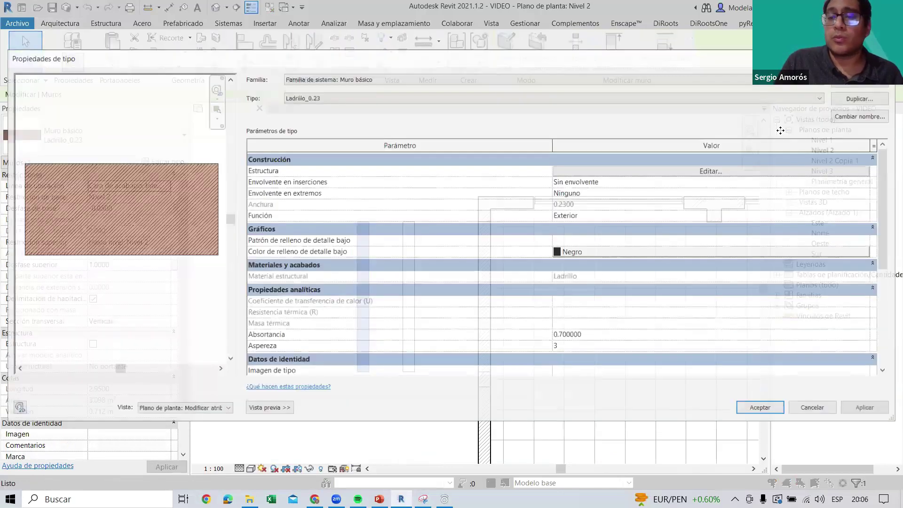
Duplicate the left wall's type and name it Ladrillo_0.13
click(859, 99)
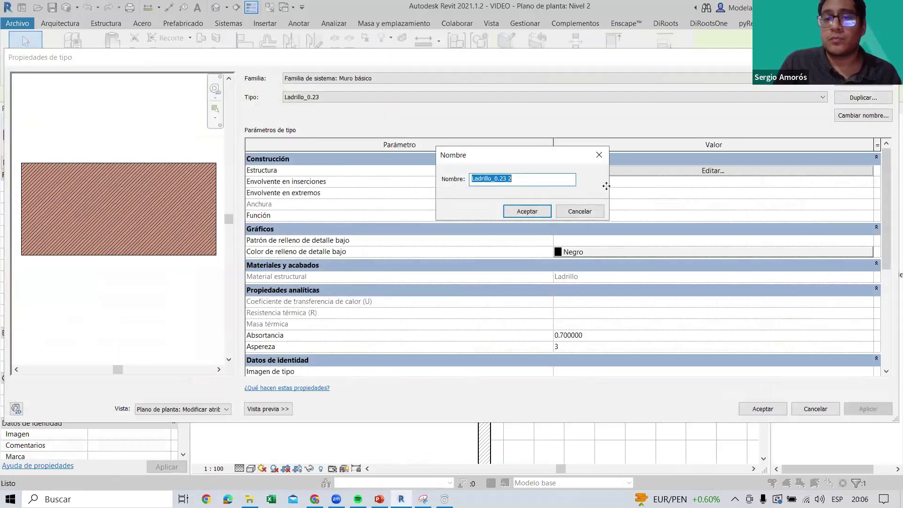
click(536, 178)
key(BackSpace)
key(BackSpace)
key(BackSpace)
key(BackSpace)
click(517, 212)
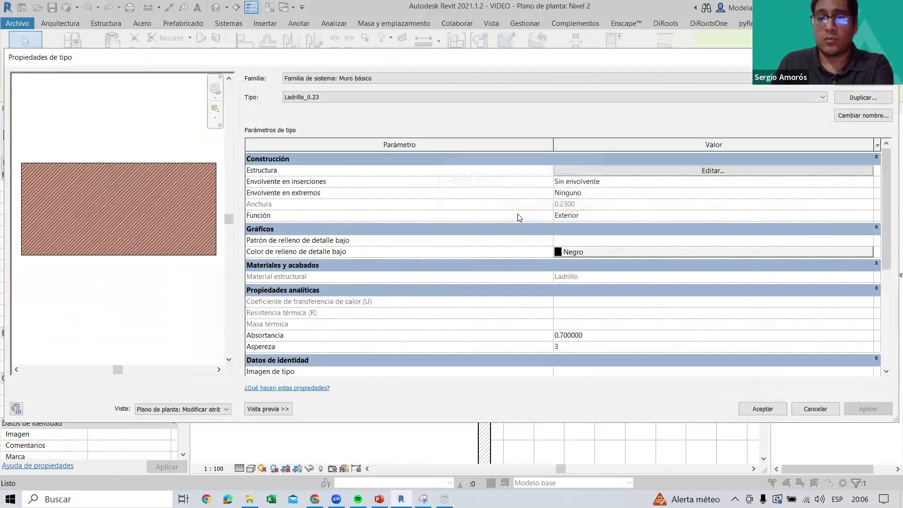
click(863, 115)
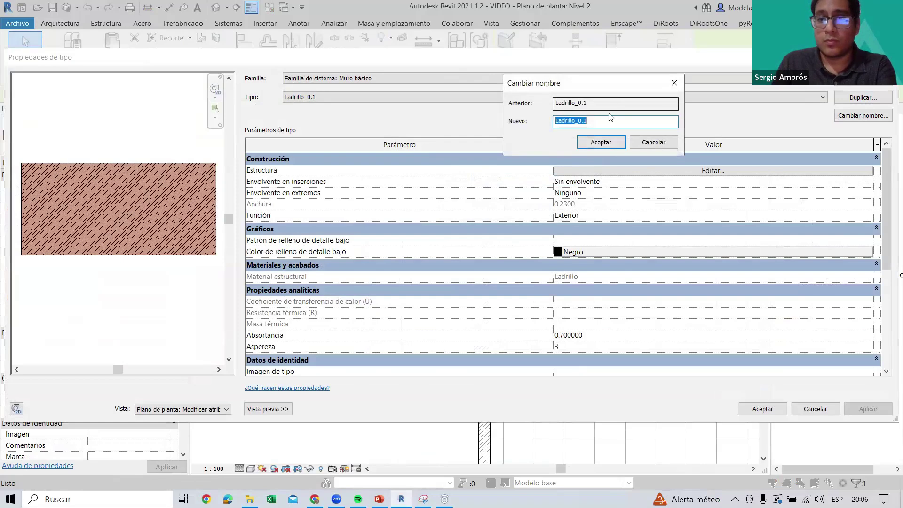
key(End)
text(3)
click(597, 145)
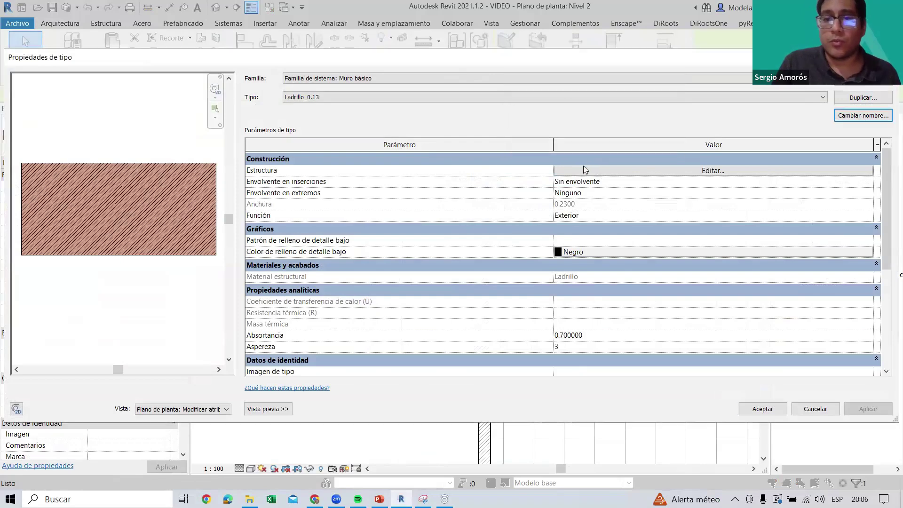
Set the Ladrillo_0.13 structure layer thickness to 0.13 and apply it to the wall
click(583, 167)
click(532, 172)
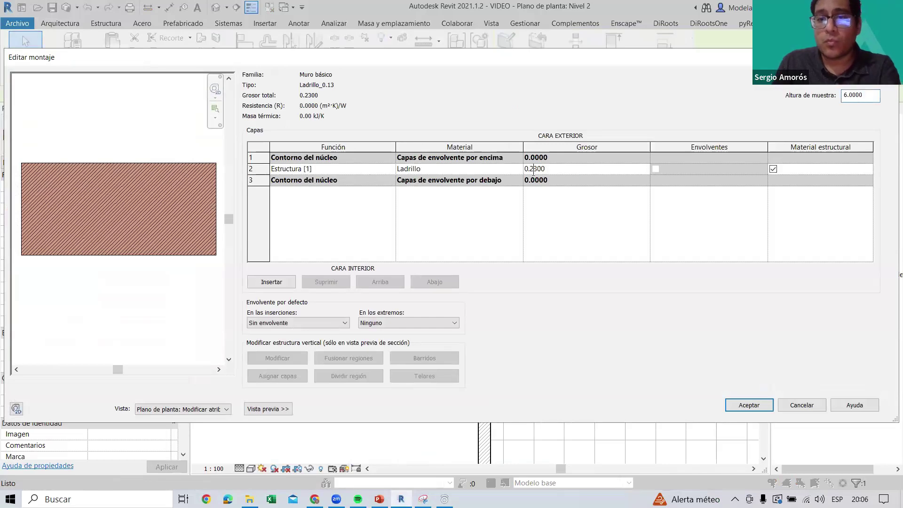
key(BackSpace)
text(1)
click(746, 407)
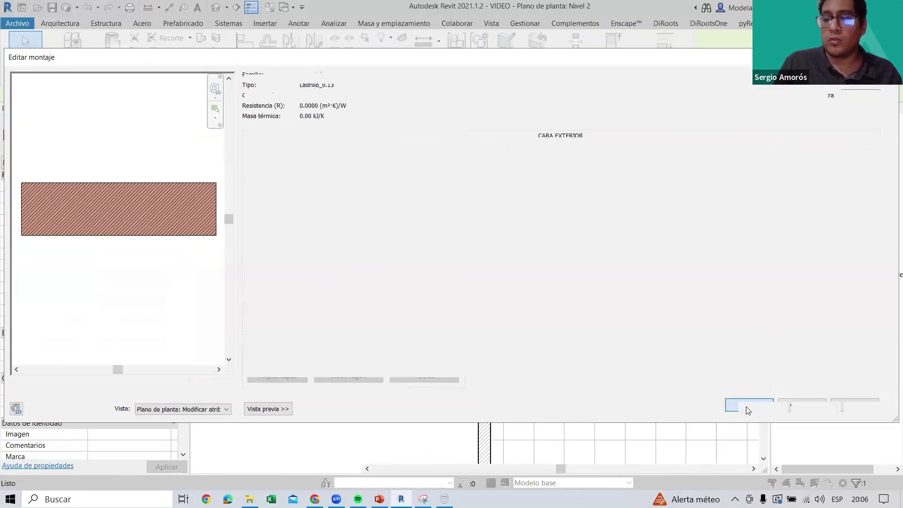
click(749, 407)
Move the thin Ladrillo_0.13 wall (MV) closer to the Ladrillo_0.23 wall
middle_drag(357, 264, 326, 271)
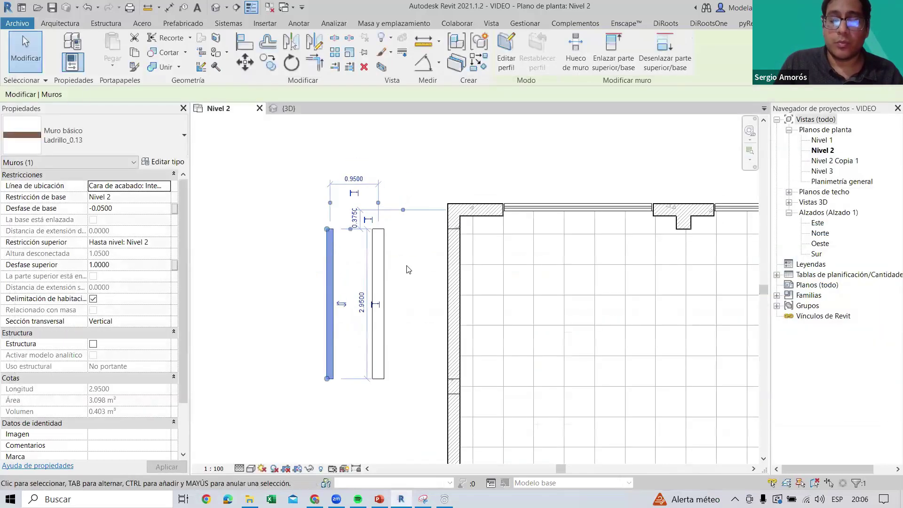
key(Escape)
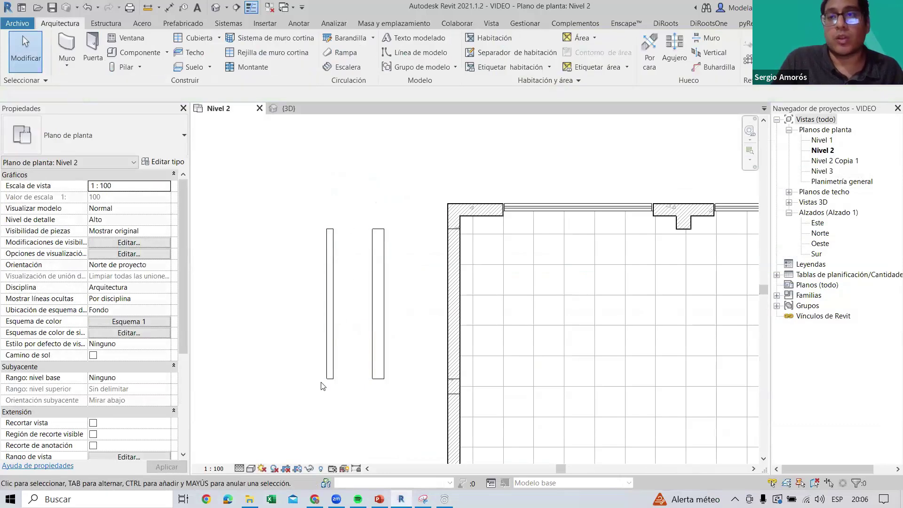
middle_drag(336, 219, 311, 198)
click(306, 221)
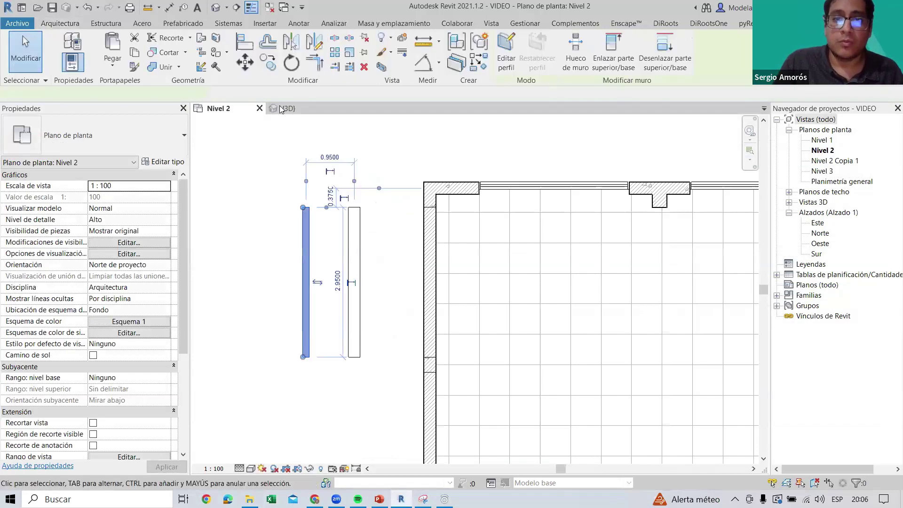
key(m)
key(v)
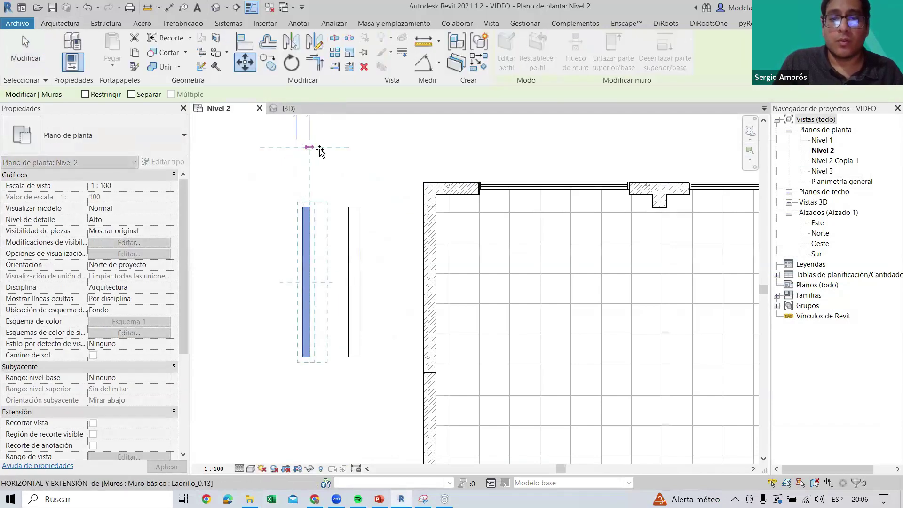
click(310, 147)
scroll(345, 194, down, 1)
mouse_move(391, 228)
middle_down()
mouse_move(344, 193)
mouse_move(359, 265)
middle_up()
click(344, 194)
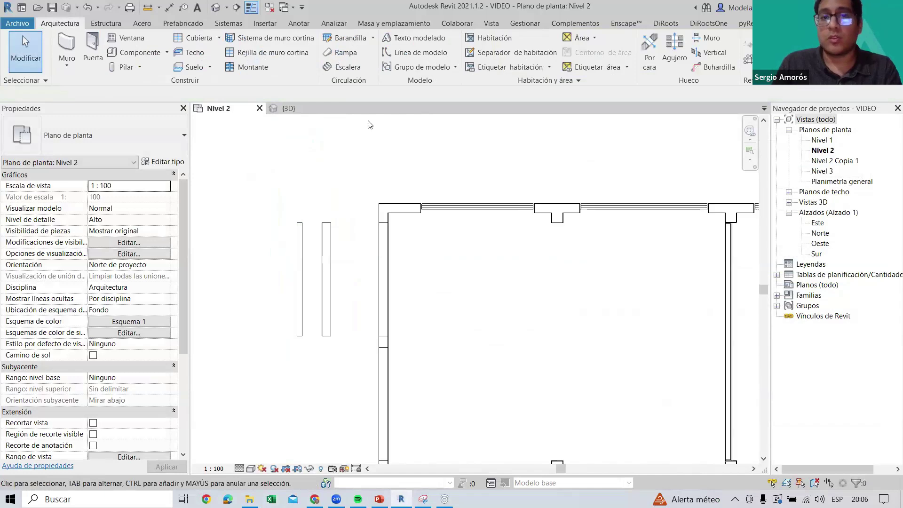
scroll(378, 122, down, 1)
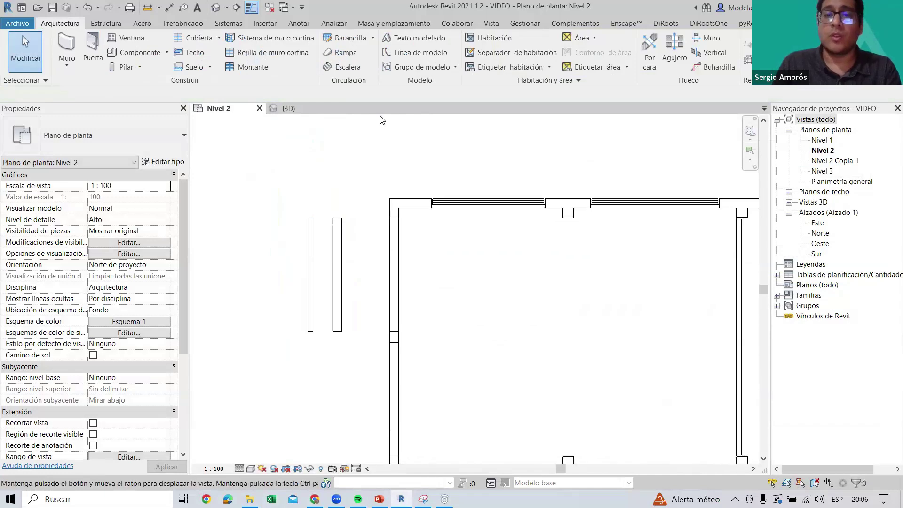
Start a new wall and duplicate the Ladrillo_0.23 type under the name 'Tarrajeo y pintura_Blanca'
click(66, 53)
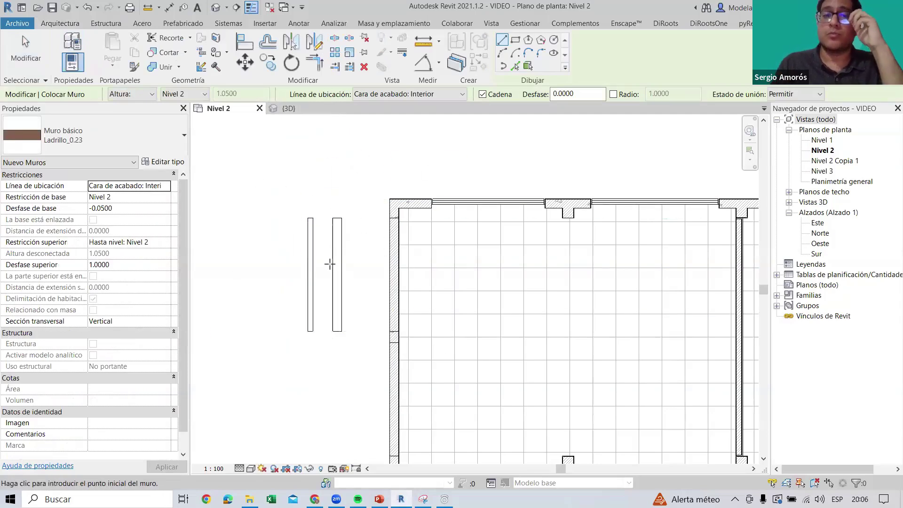
click(163, 161)
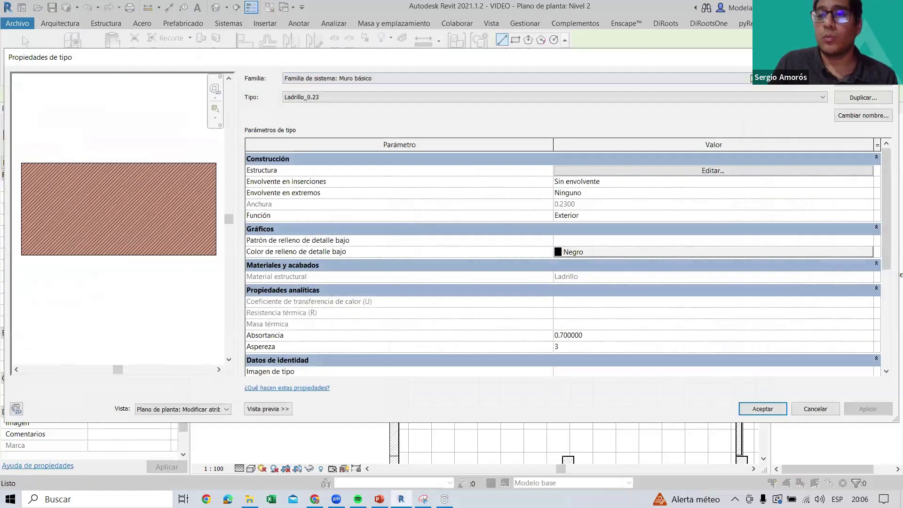
click(863, 97)
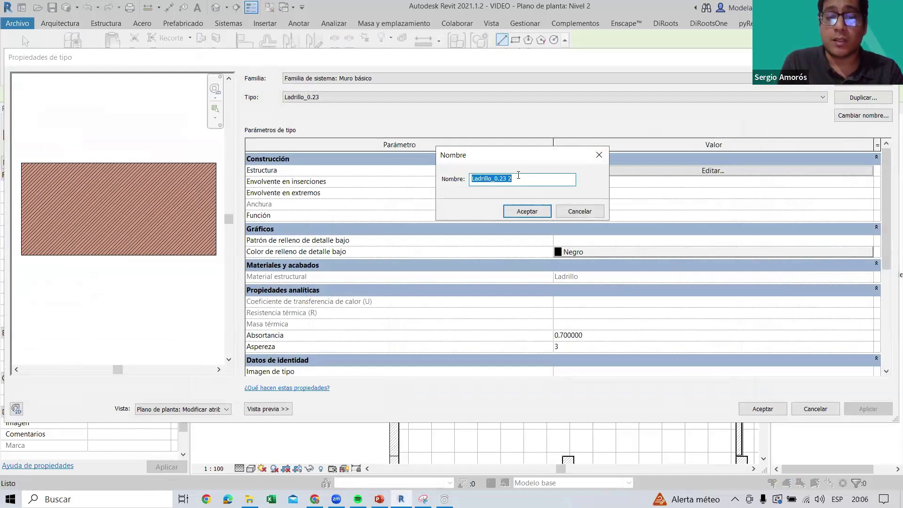
text(Acabad)
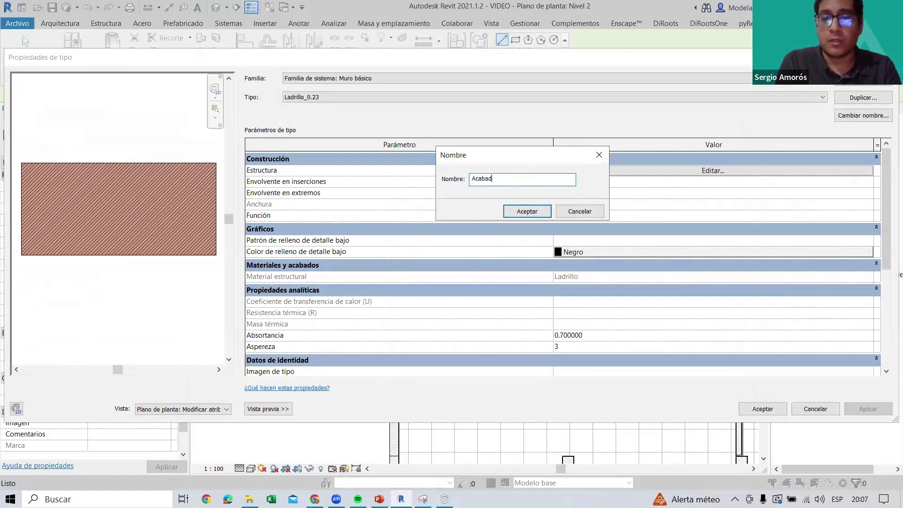
key(BackSpace)
key(BackSpace)
key(BackSpace)
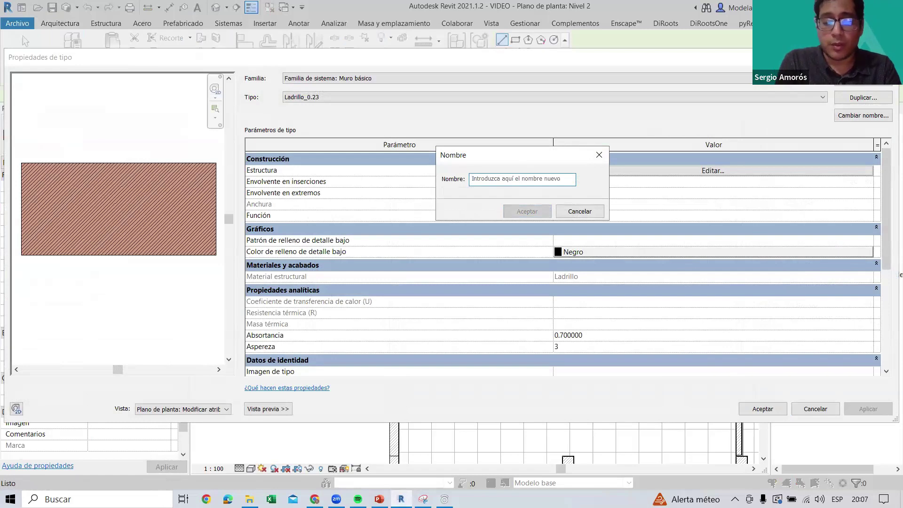
text(Tarrajeo y pintura_)
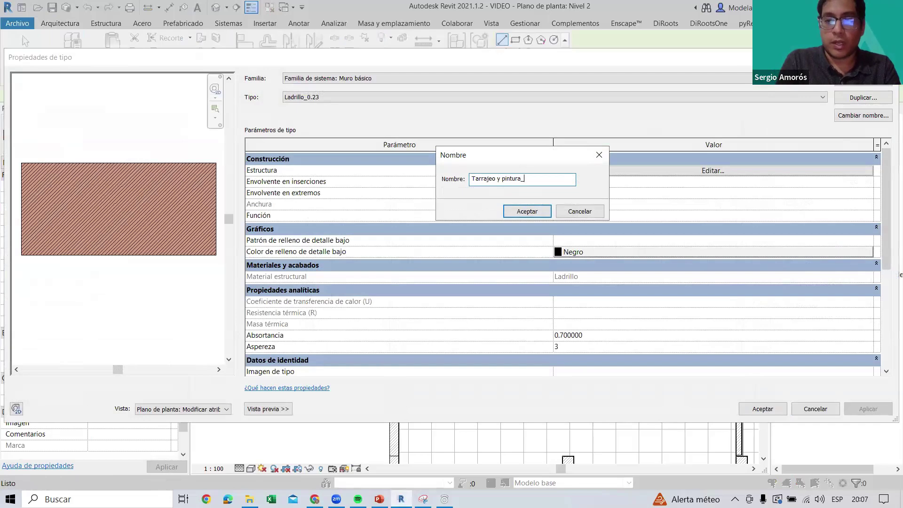
text(Blanca)
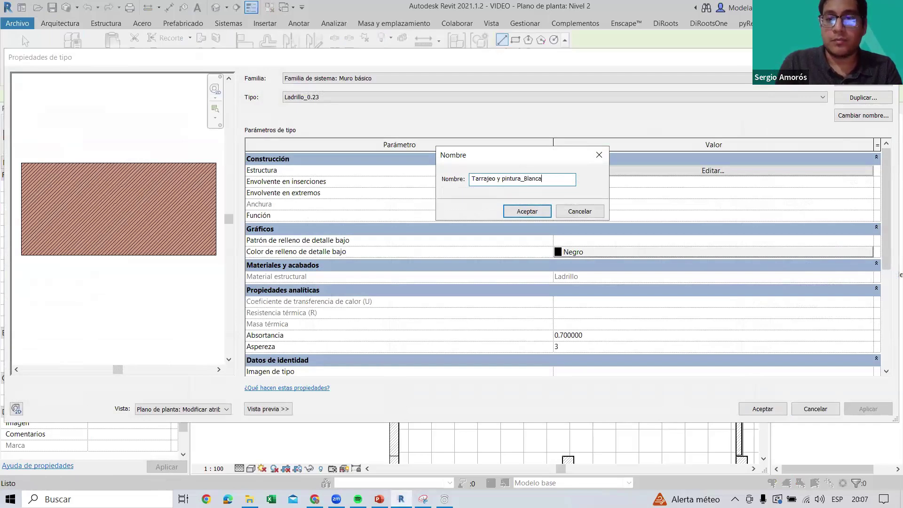
click(532, 213)
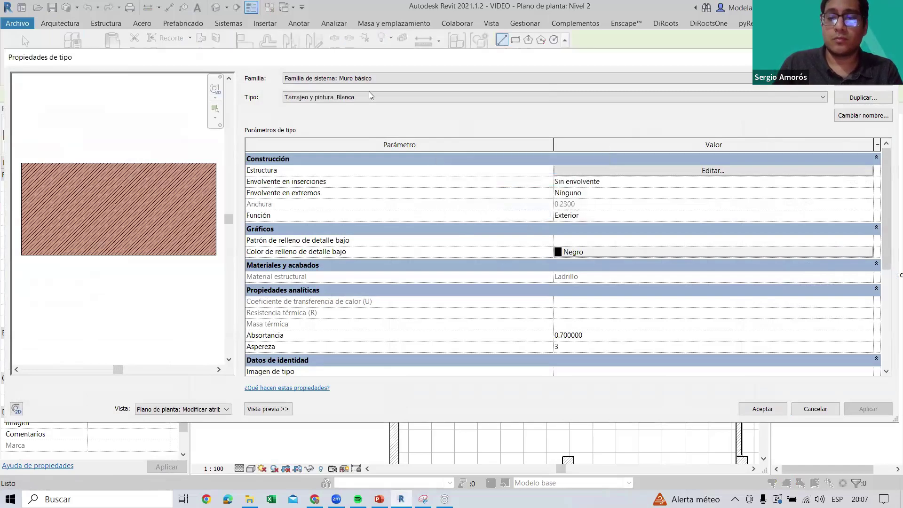
Give the type's structure layer the PINTURA BLANCA material
click(649, 171)
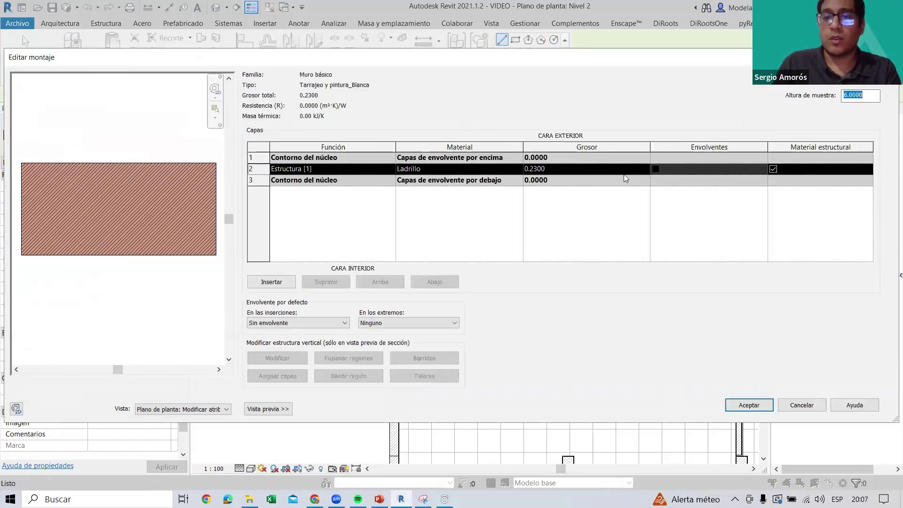
click(518, 170)
click(517, 169)
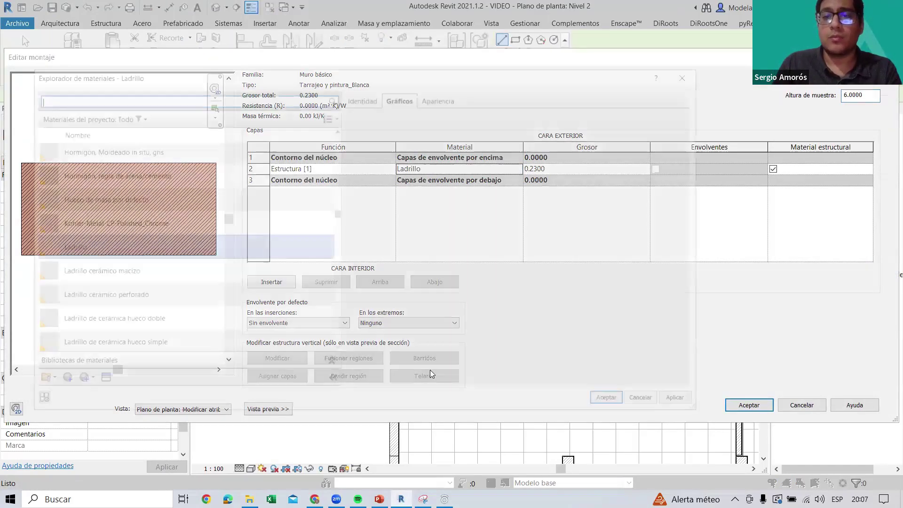
scroll(187, 143, up, 2)
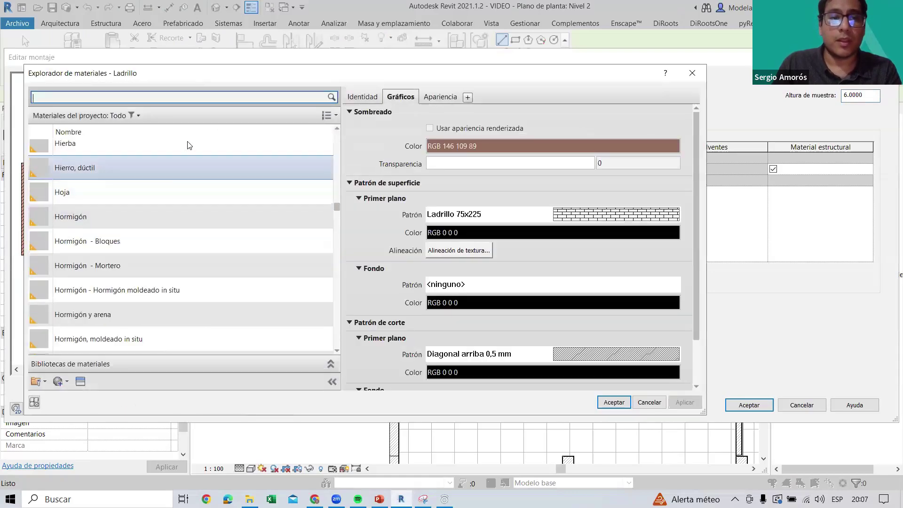
scroll(179, 141, up, 1)
text(pintur)
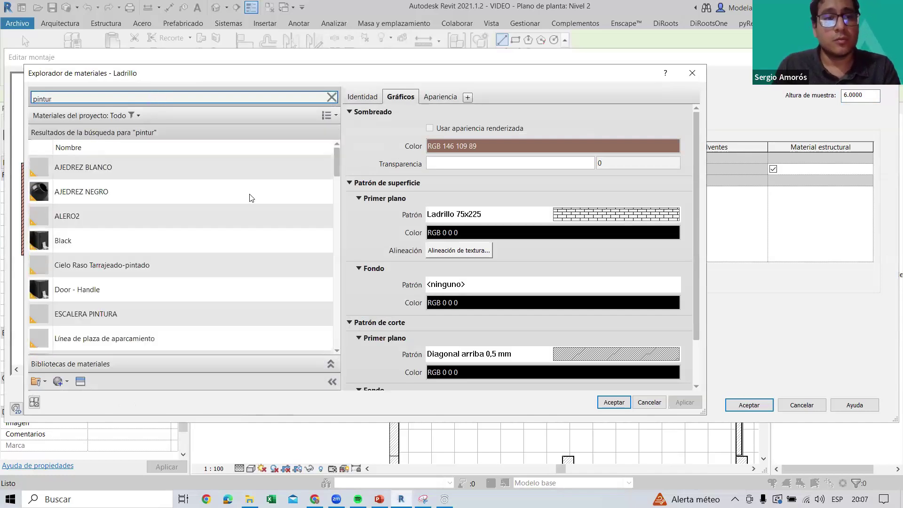
scroll(197, 172, down, 1)
scroll(183, 258, down, 2)
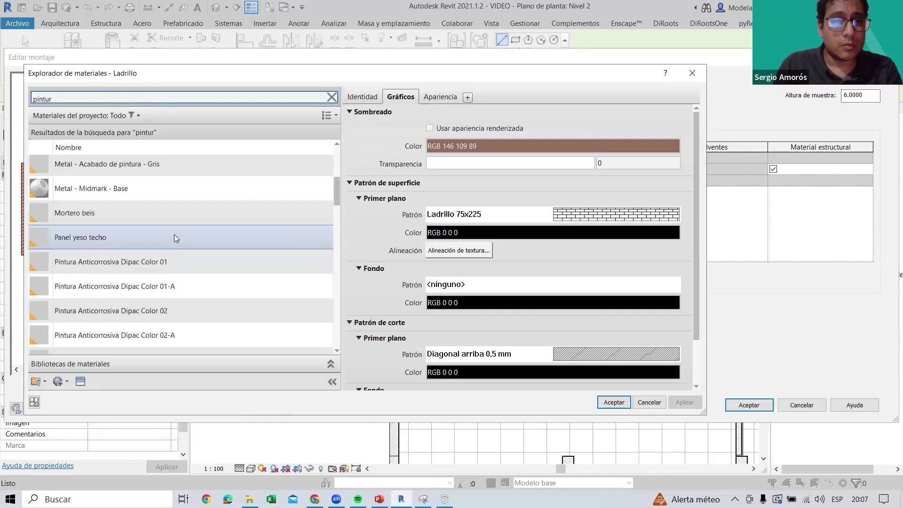
scroll(169, 274, down, 1)
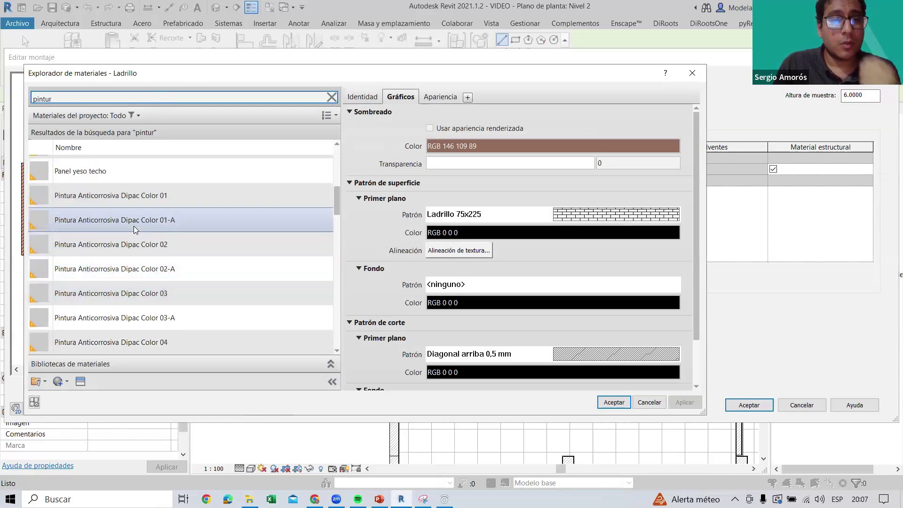
scroll(134, 229, up, 1)
click(128, 211)
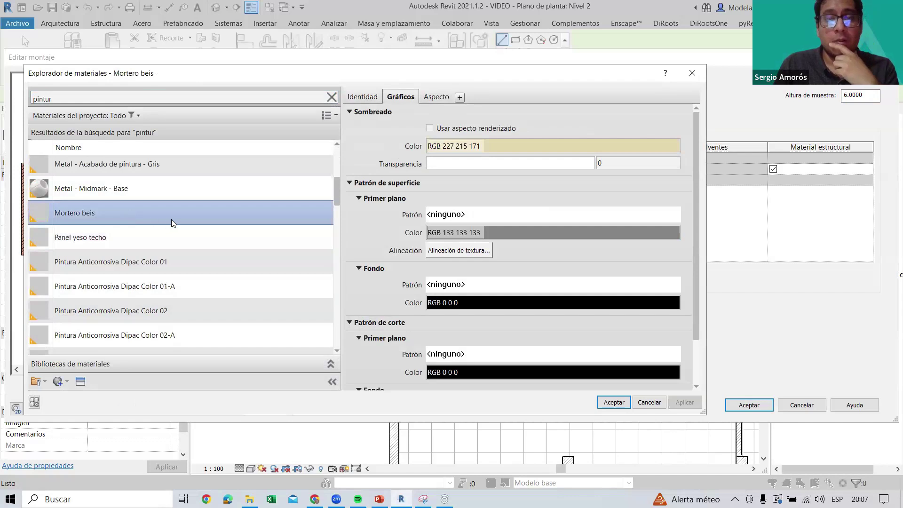
scroll(141, 245, down, 1)
scroll(170, 235, down, 2)
scroll(188, 218, down, 3)
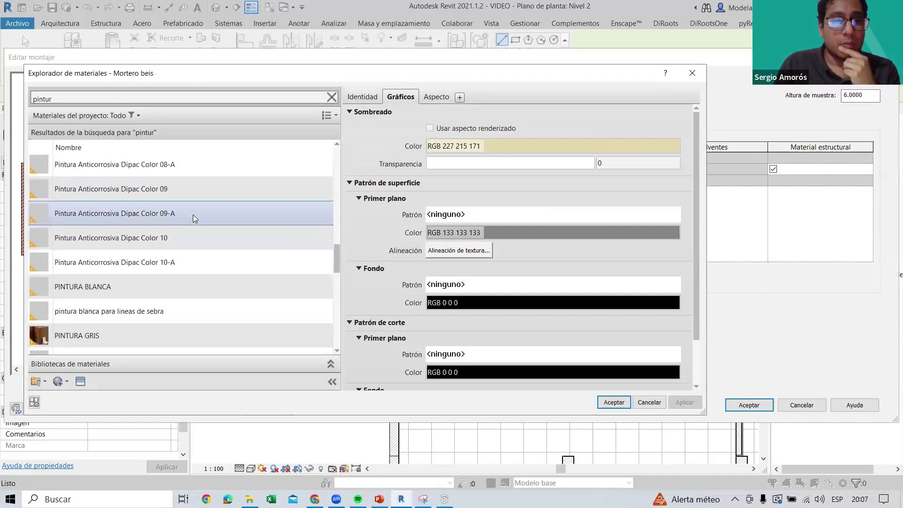
scroll(115, 286, down, 1)
click(104, 209)
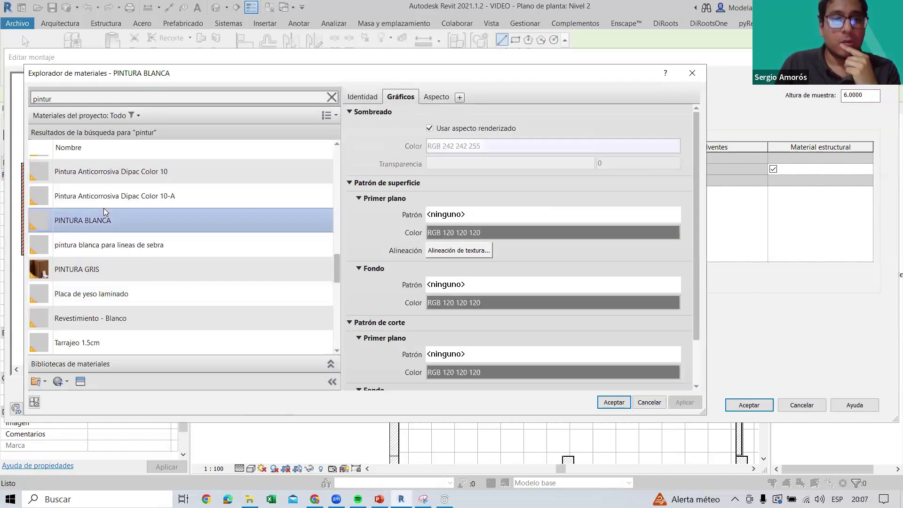
scroll(103, 210, up, 1)
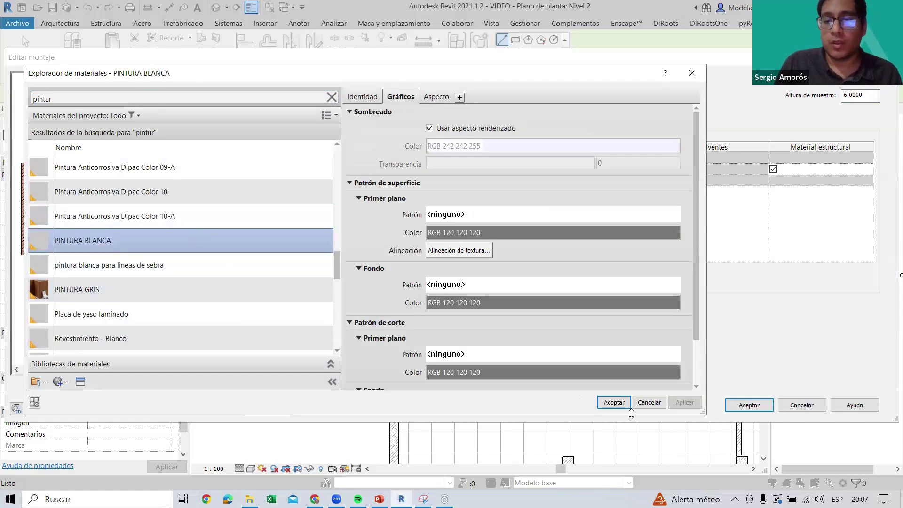
click(620, 403)
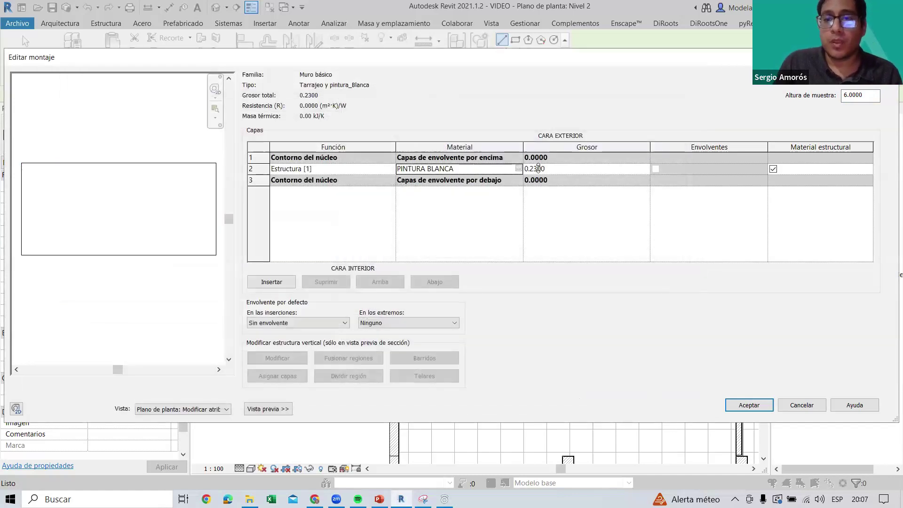
Set the PINTURA BLANCA layer thickness to 0.0100 and accept the wall type
click(538, 168)
text(0.00)
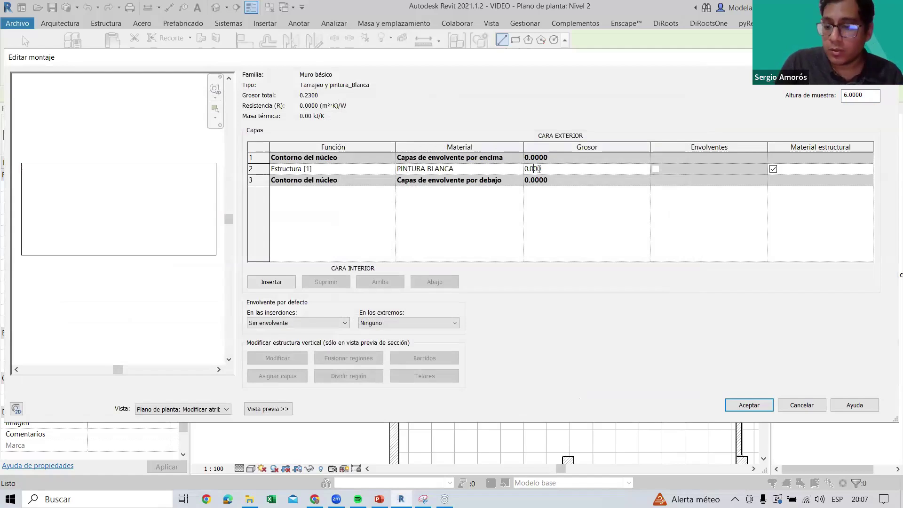
text(1)
key(Tab)
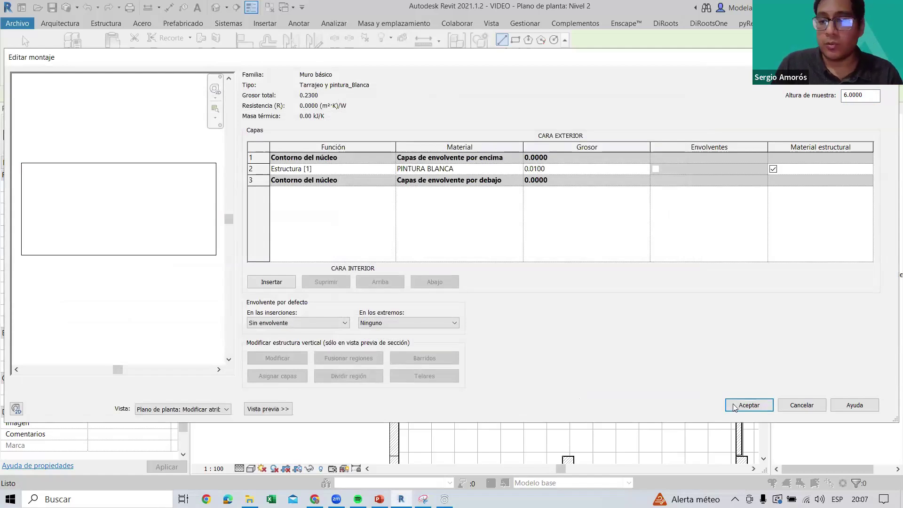
click(743, 404)
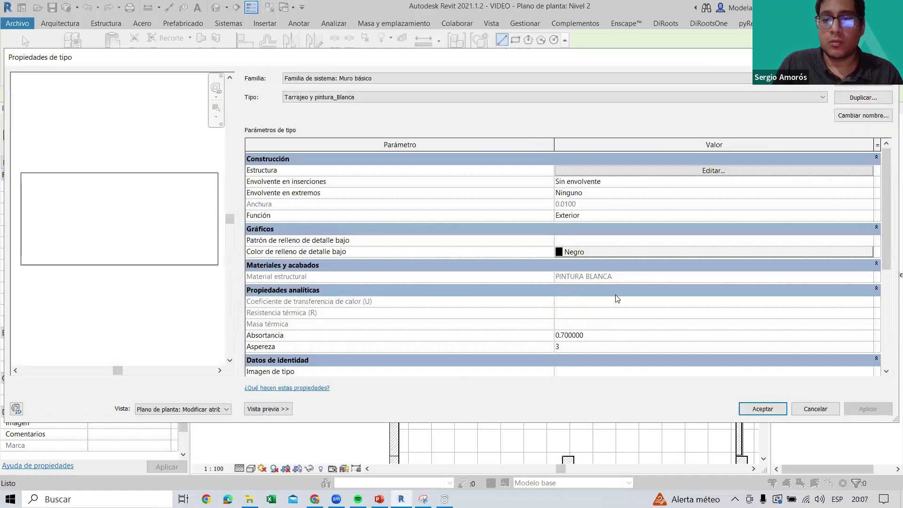
key(Return)
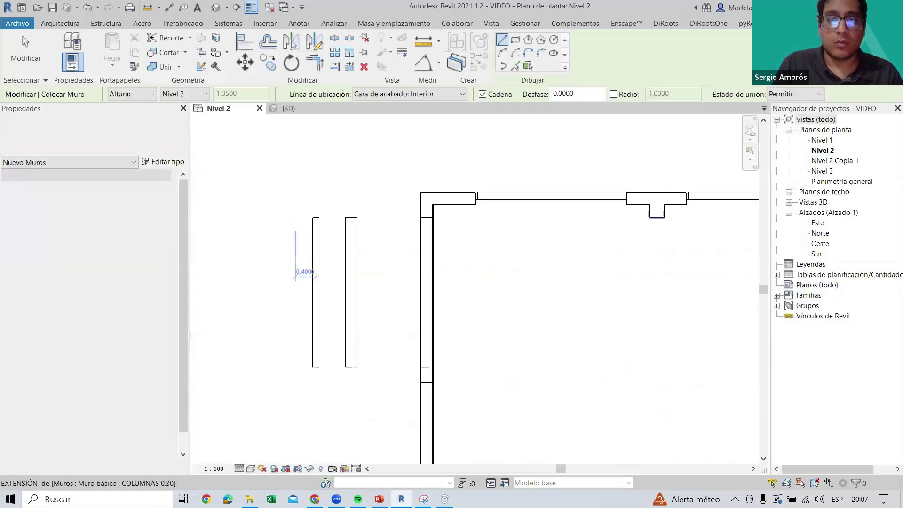
Draw a vertical Tarrajeo y pintura_Blanca wall beside the brick walls
click(295, 218)
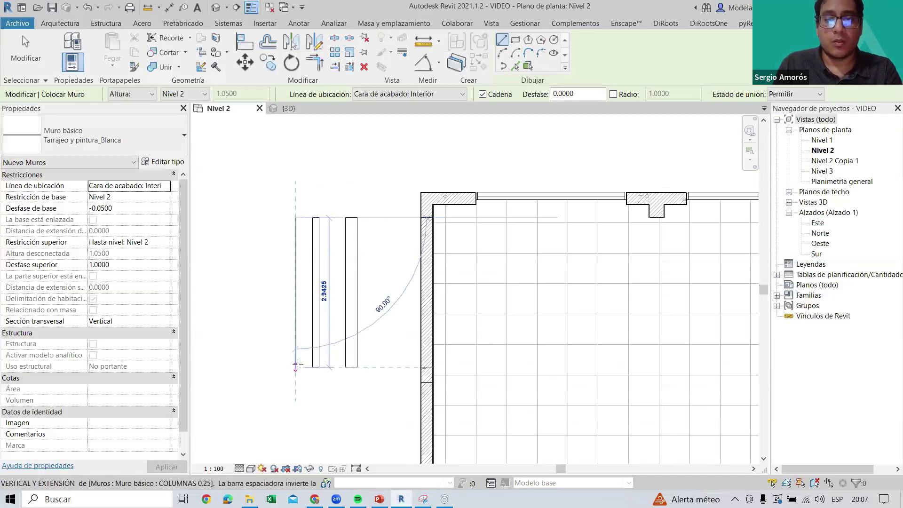
click(296, 365)
key(Escape)
key(Escape)
scroll(288, 287, up, 2)
click(288, 287)
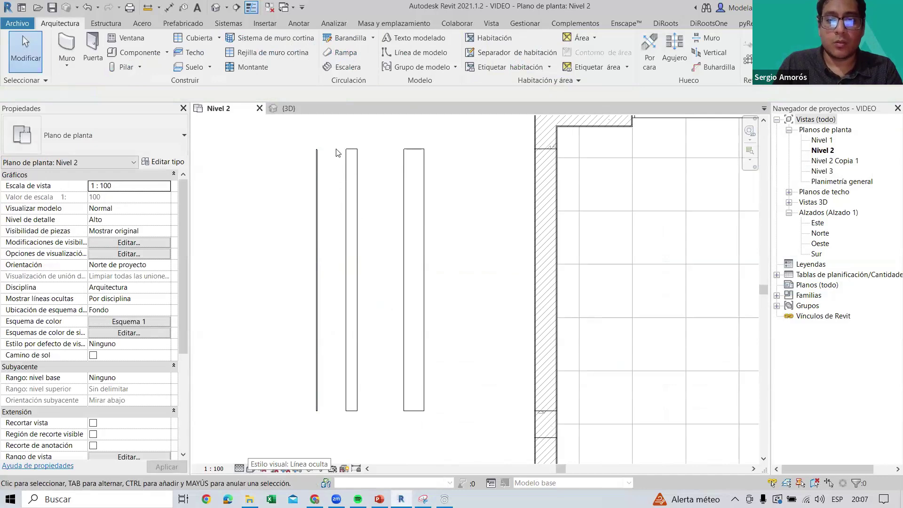
Switch the plan's visual style to Sombreado (shaded)
scroll(321, 149, up, 3)
scroll(354, 149, down, 4)
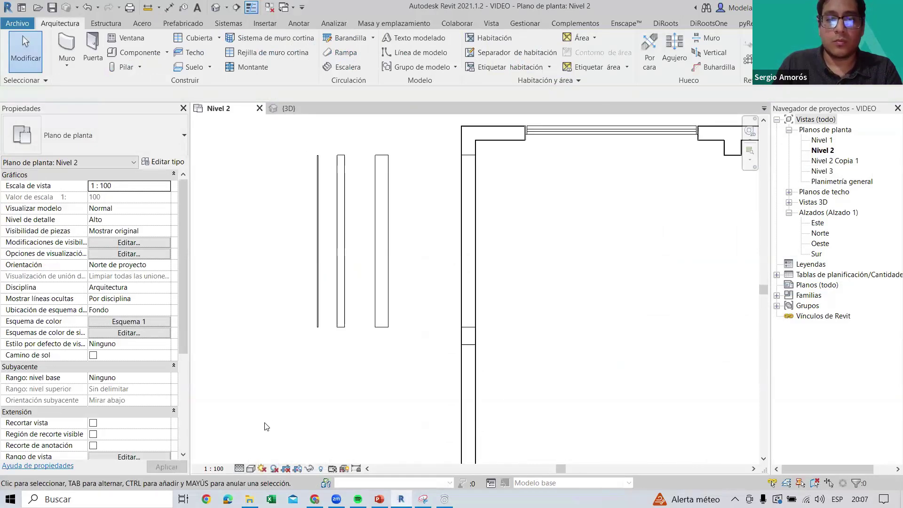
click(250, 468)
click(264, 433)
Copy the thin white-paint wall to its left and reopen its type properties
scroll(346, 226, up, 2)
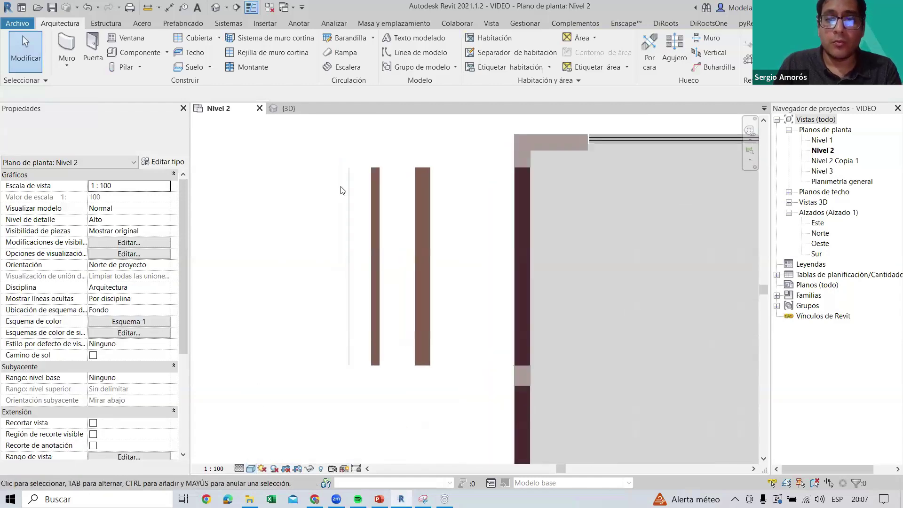
scroll(357, 160, up, 2)
scroll(418, 150, up, 2)
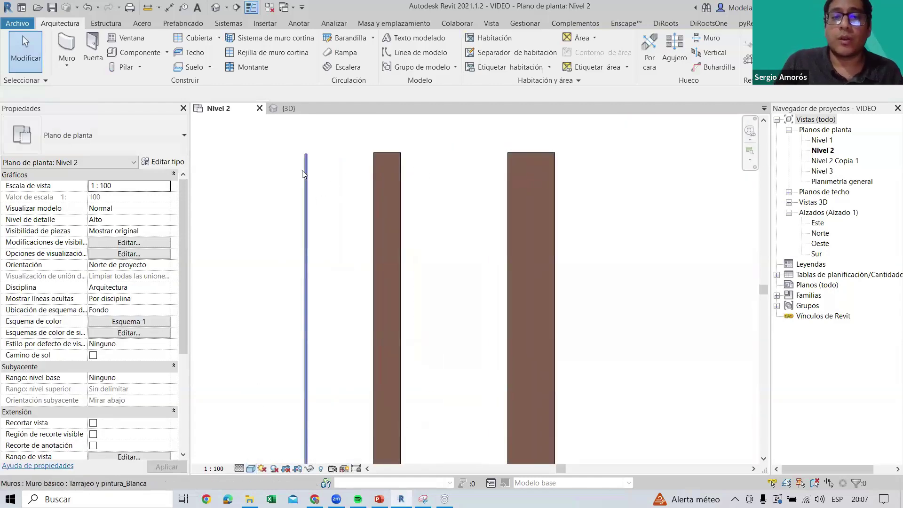
click(306, 188)
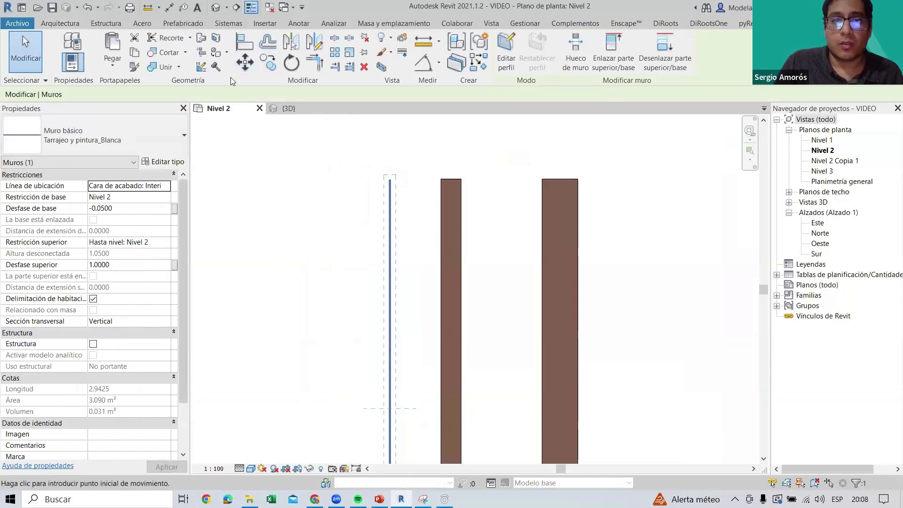
click(265, 61)
scroll(395, 198, up, 2)
click(397, 194)
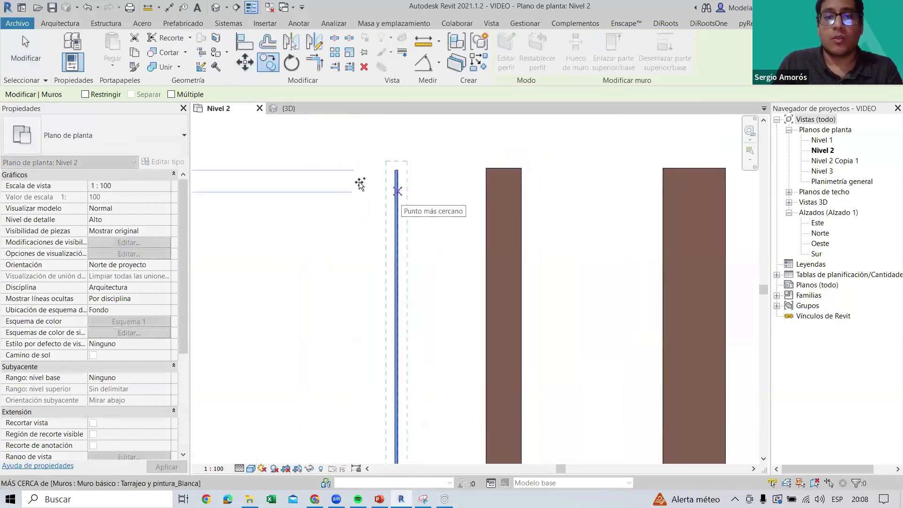
click(353, 191)
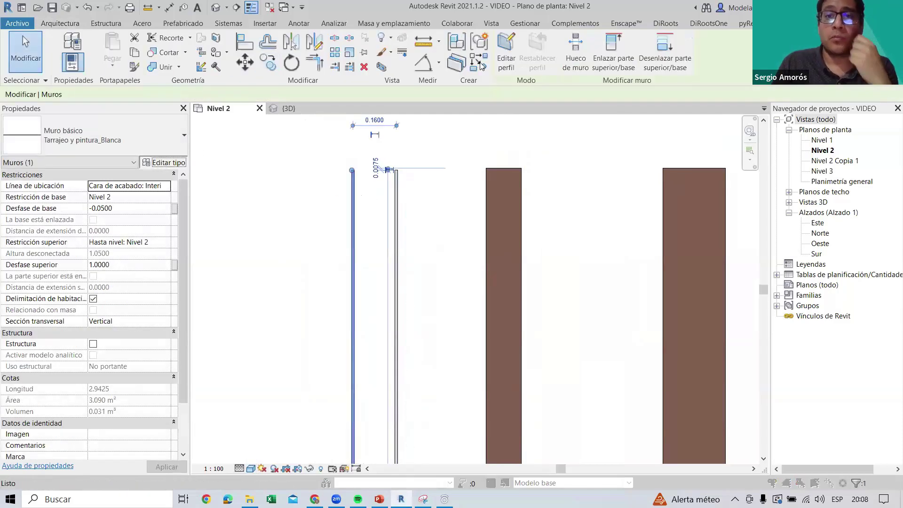
click(164, 162)
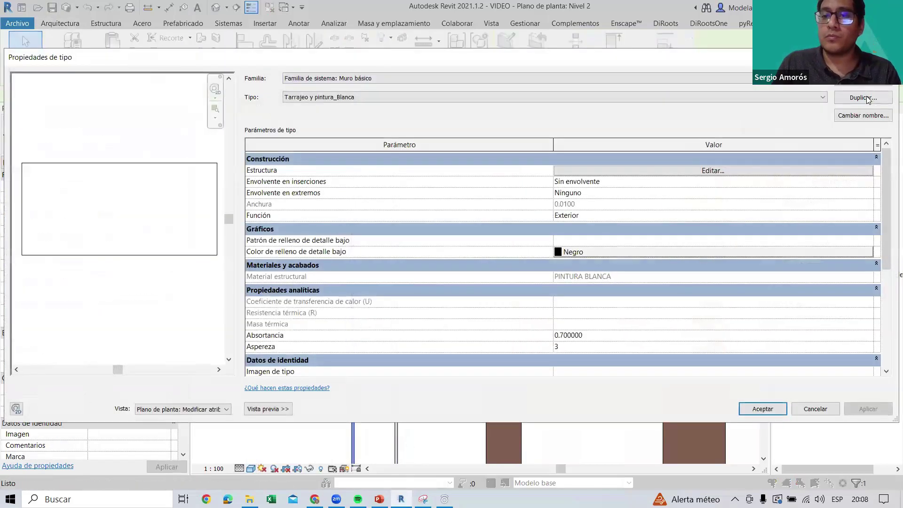
Name the duplicated wall type Tarrajeo y pintura_Azul
click(870, 97)
key(ctrl+shift+Left)
key(ctrl+shift+Left)
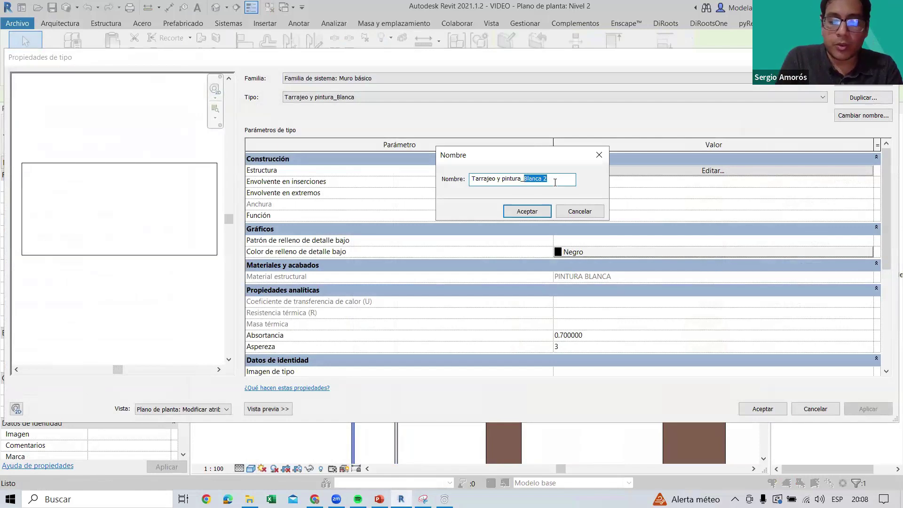
text(Azul)
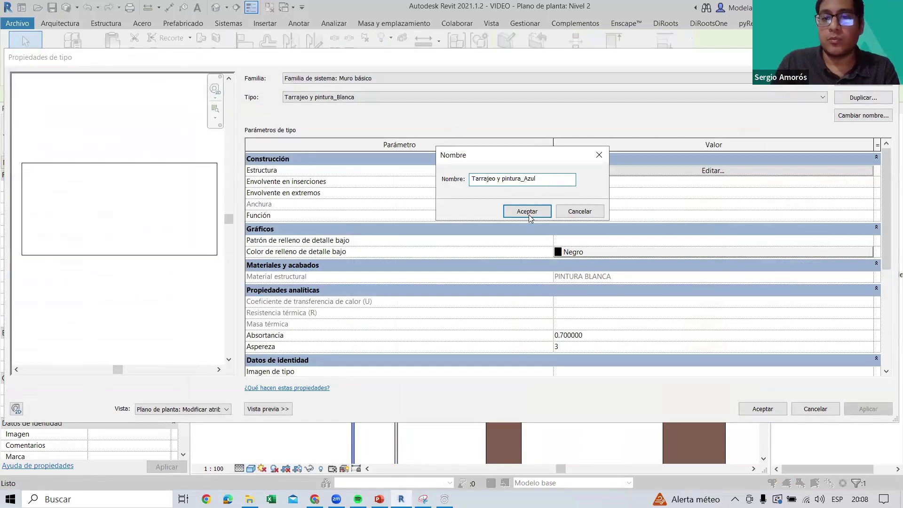
click(526, 212)
Open the material of the type's structure layer in the Material Browser
click(614, 171)
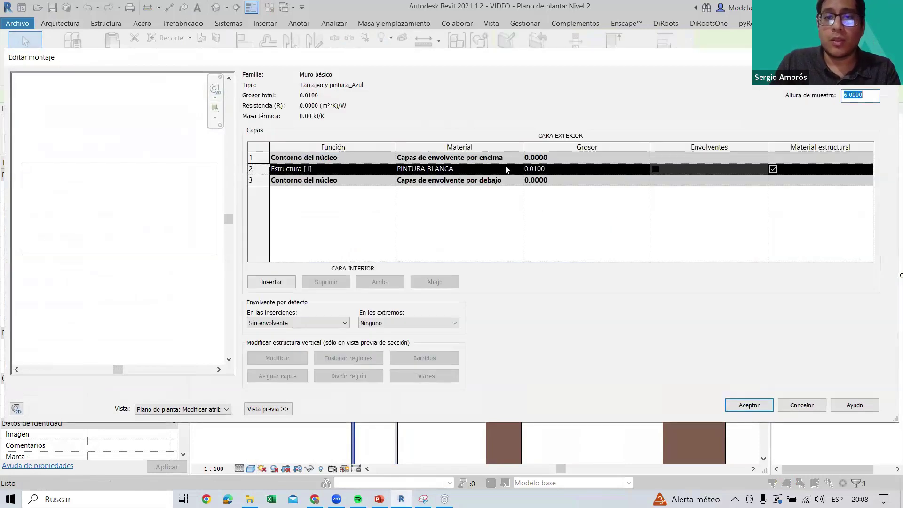
click(519, 170)
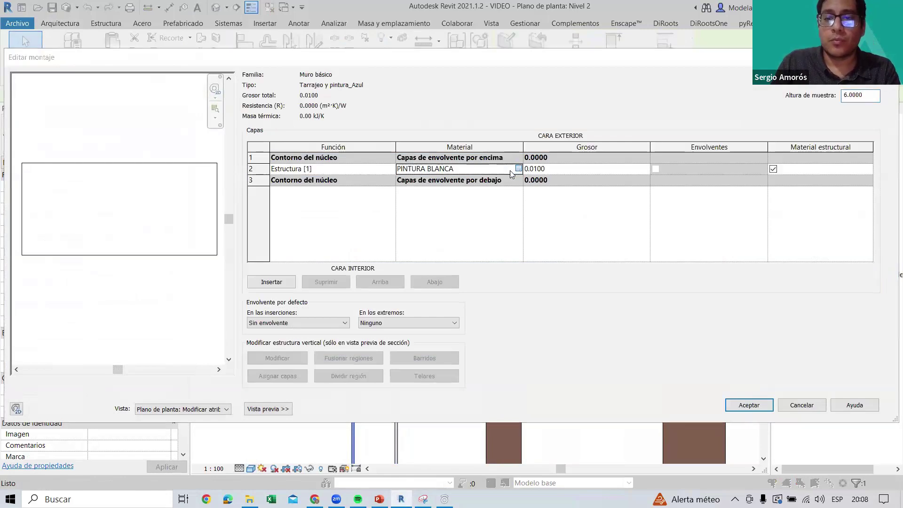
click(519, 168)
Duplicate PINTURA BLANCA as a new PINTURA AZUL material and view its appearance settings
right_click(95, 253)
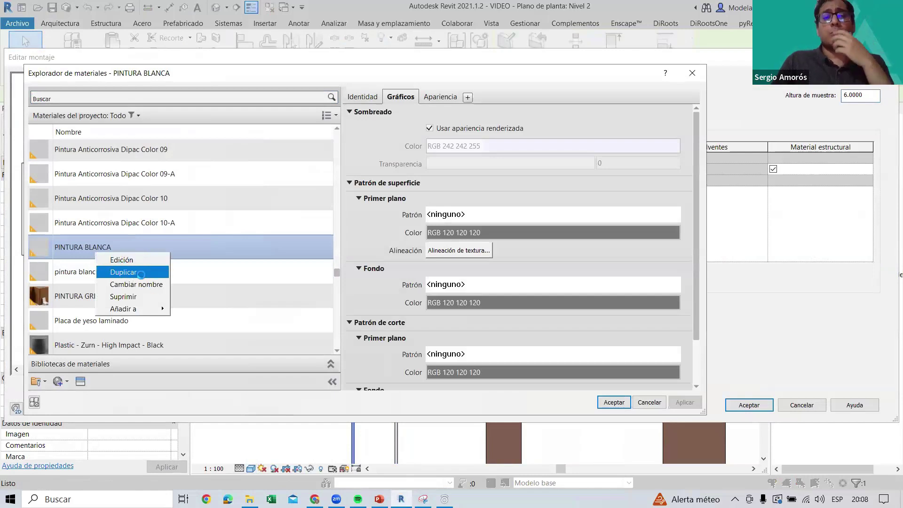
click(136, 272)
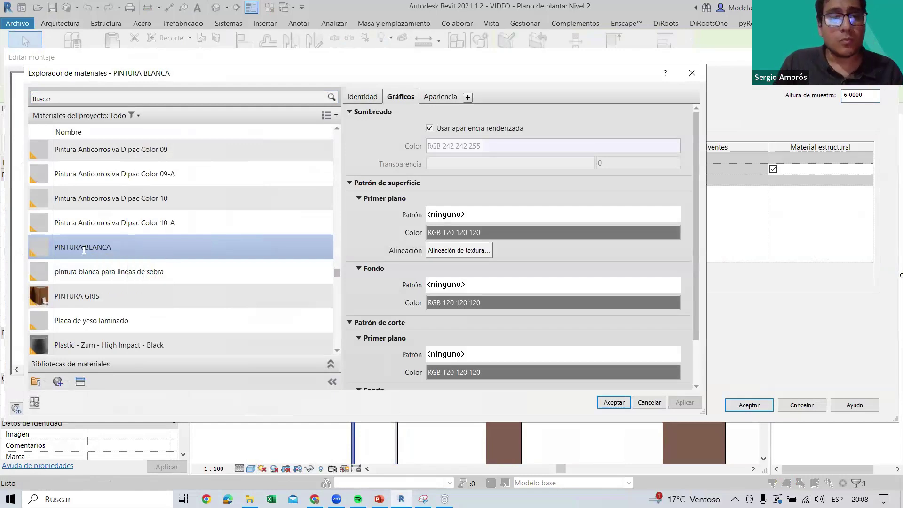
drag(82, 247, 83, 247)
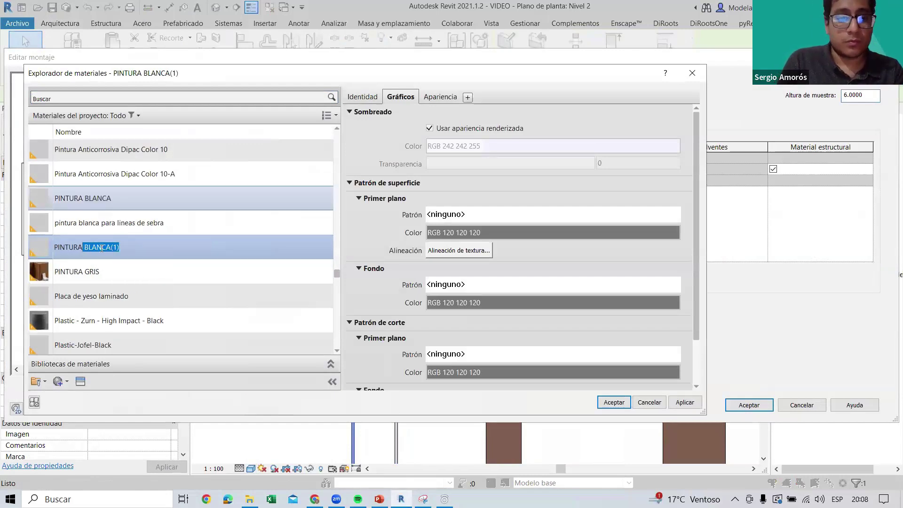
key(BackSpace)
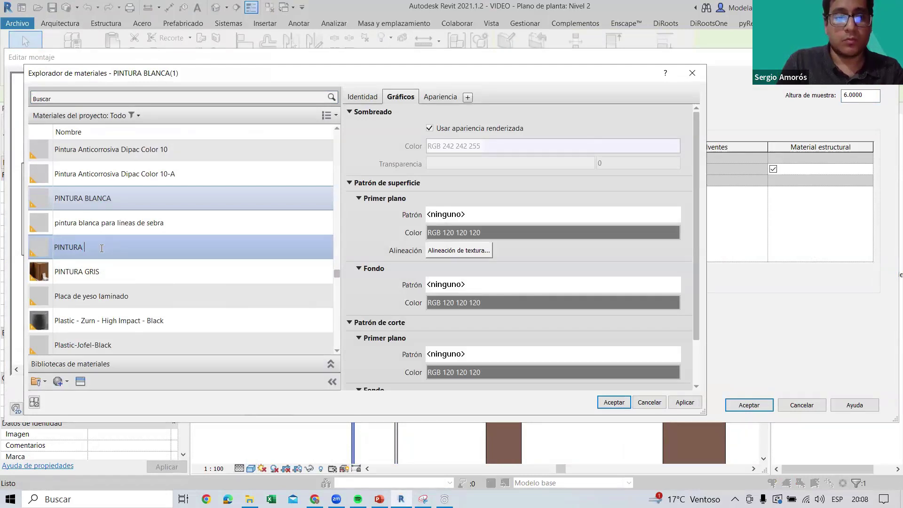
text(AZUL)
key(Return)
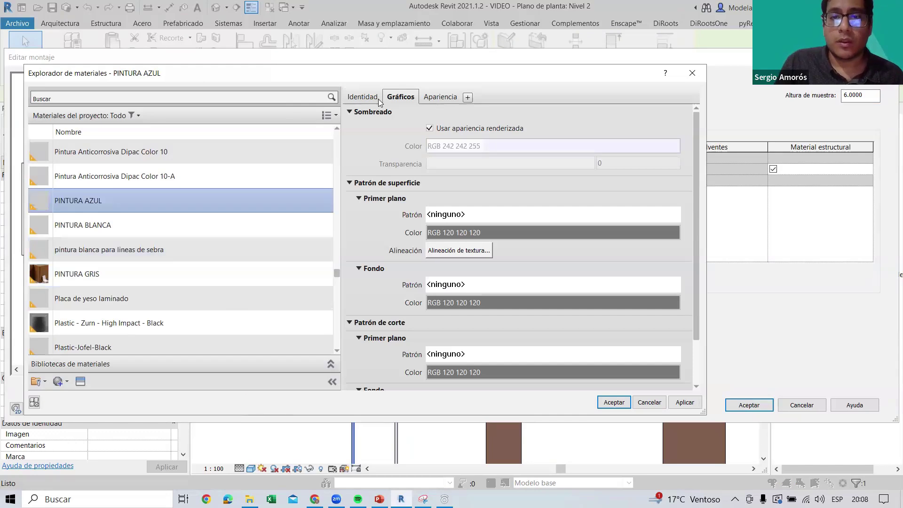
click(444, 97)
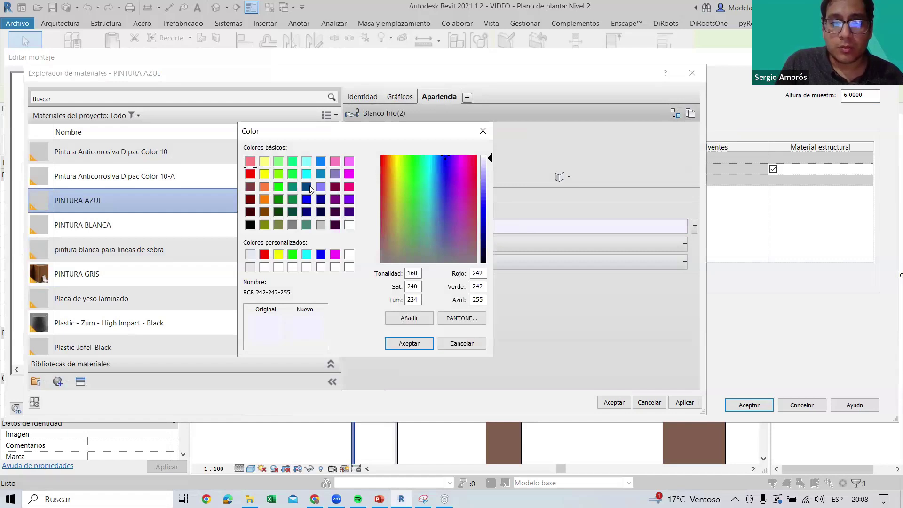
Colour PINTURA AZUL light blue (RGB 92-168-237) and assign it to the structure layer
click(306, 198)
click(449, 198)
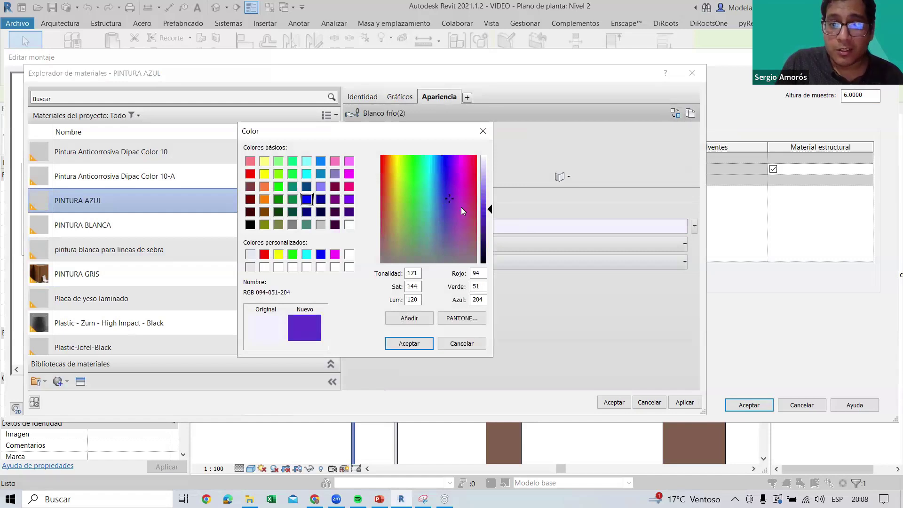
click(446, 172)
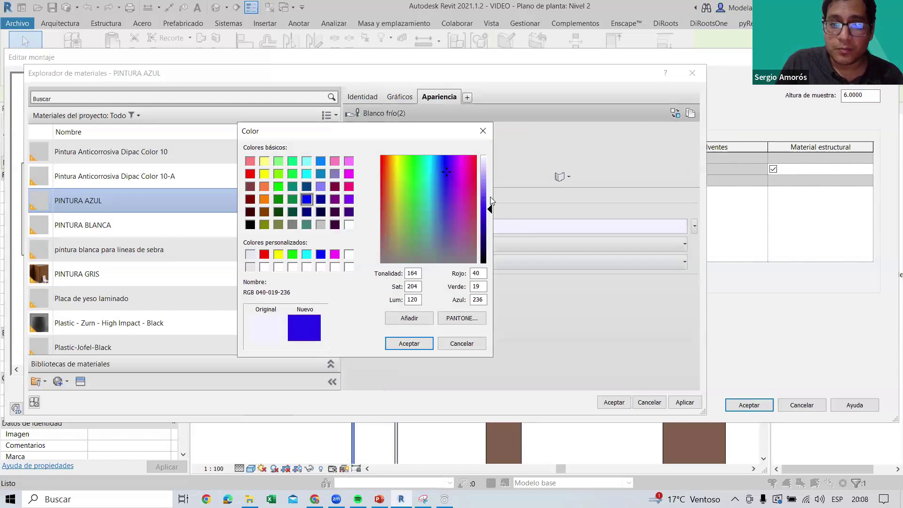
mouse_move(490, 198)
mouse_down()
mouse_move(487, 188)
mouse_move(444, 177)
mouse_up()
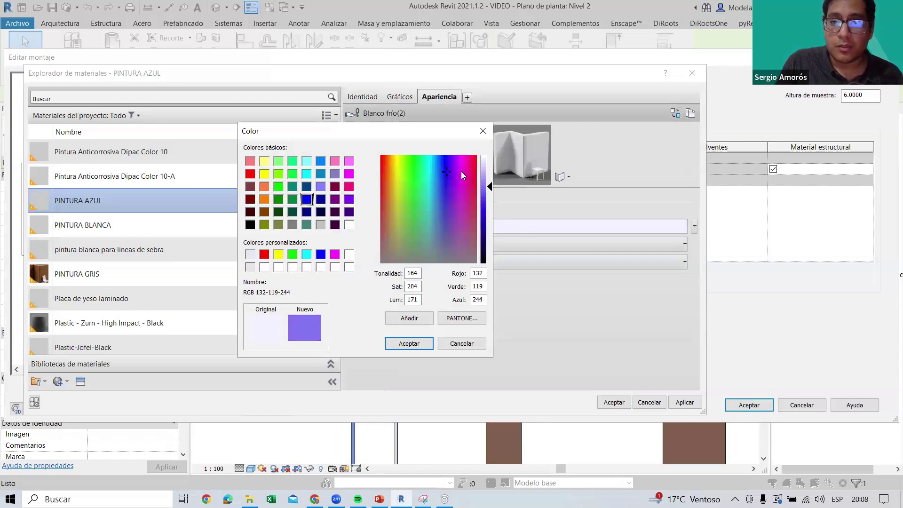
click(436, 177)
drag(485, 207, 484, 194)
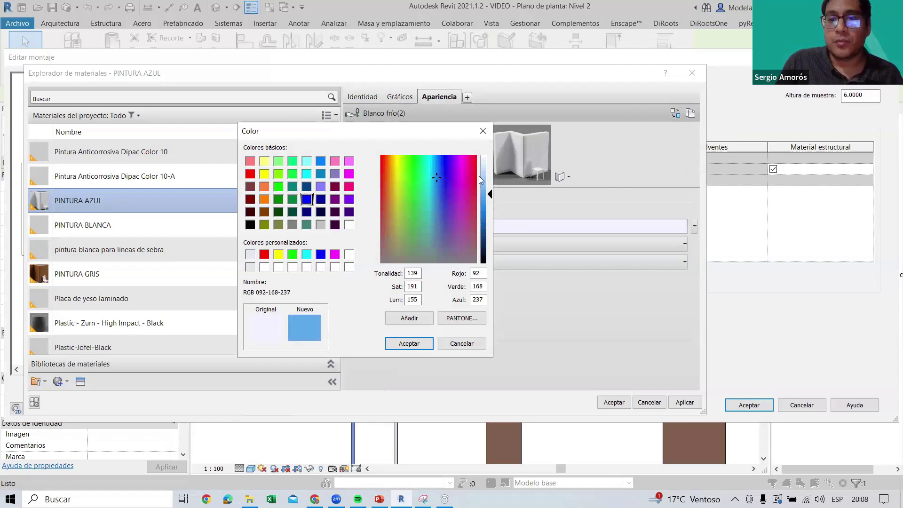
key(Return)
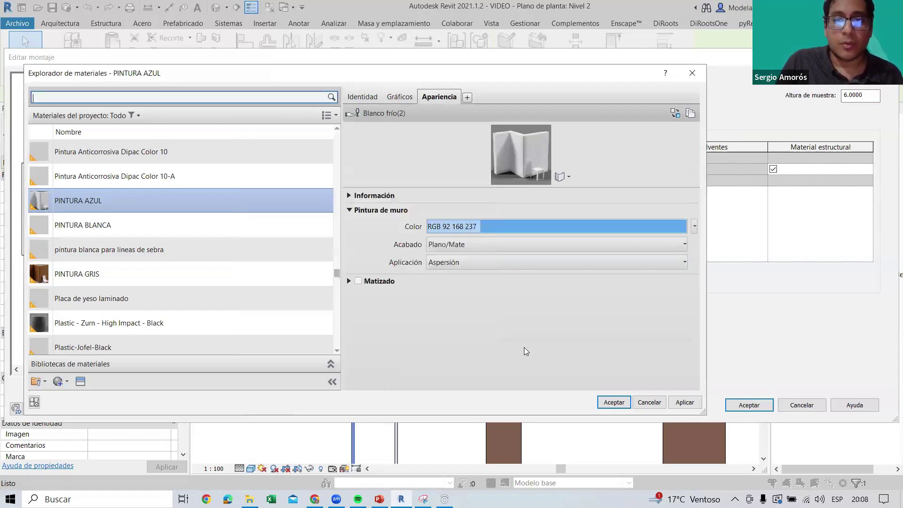
click(614, 402)
click(746, 407)
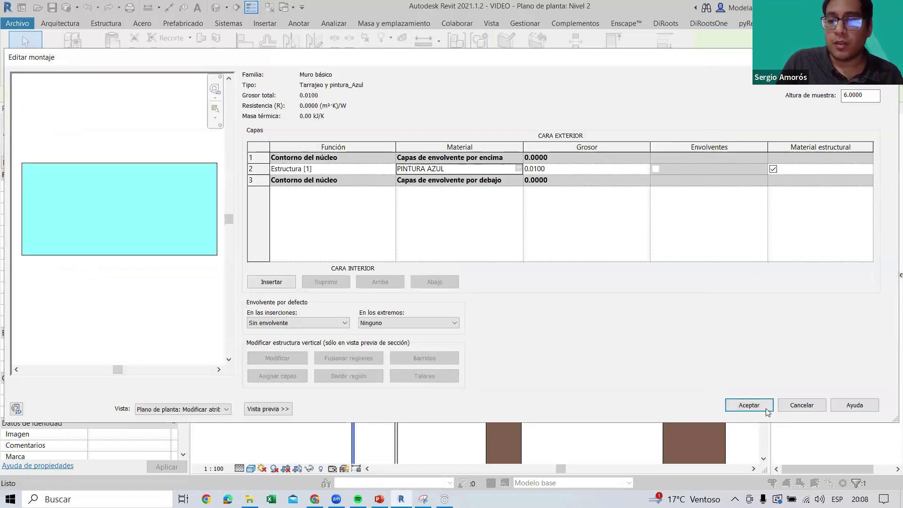
Apply the Tarrajeo y pintura_Azul type changes and return to the Nivel 2 plan
key(Return)
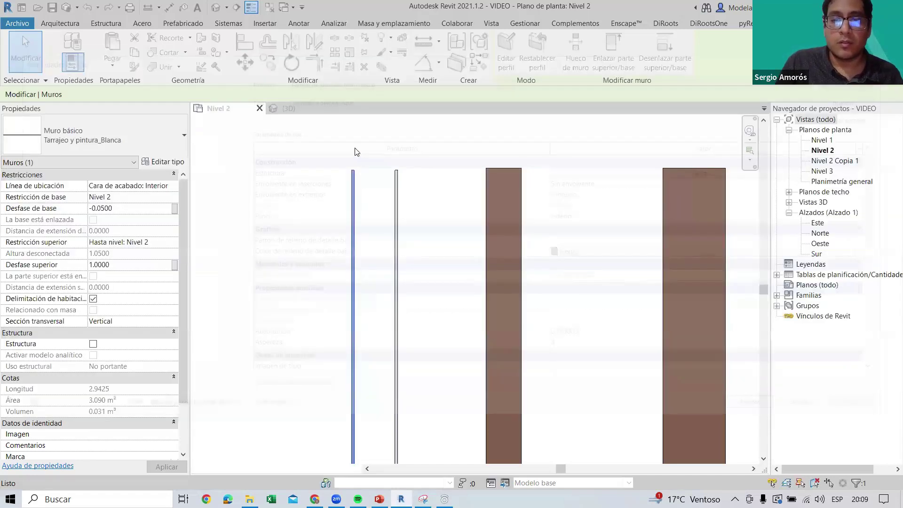
click(324, 174)
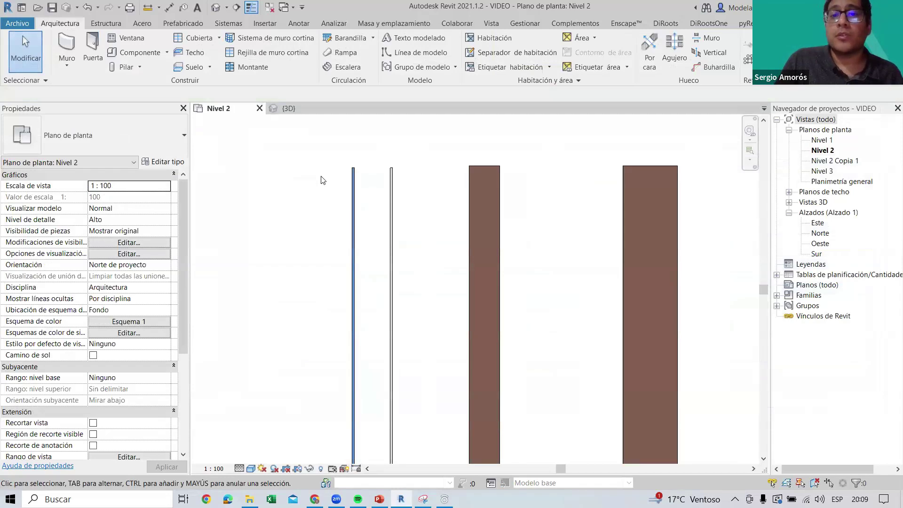
scroll(323, 180, down, 1)
scroll(293, 176, down, 1)
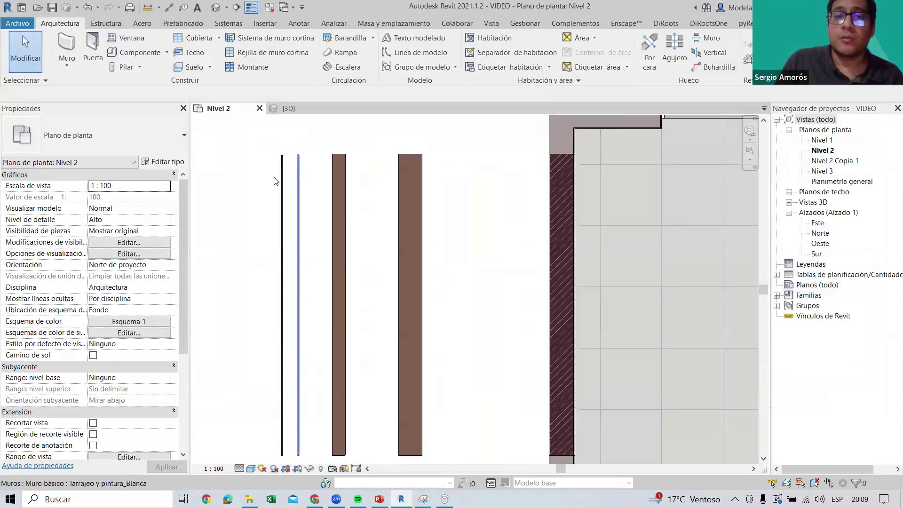
scroll(276, 181, up, 2)
Select the thin finish walls on Nivel 2 to check which is blue and which white
click(297, 423)
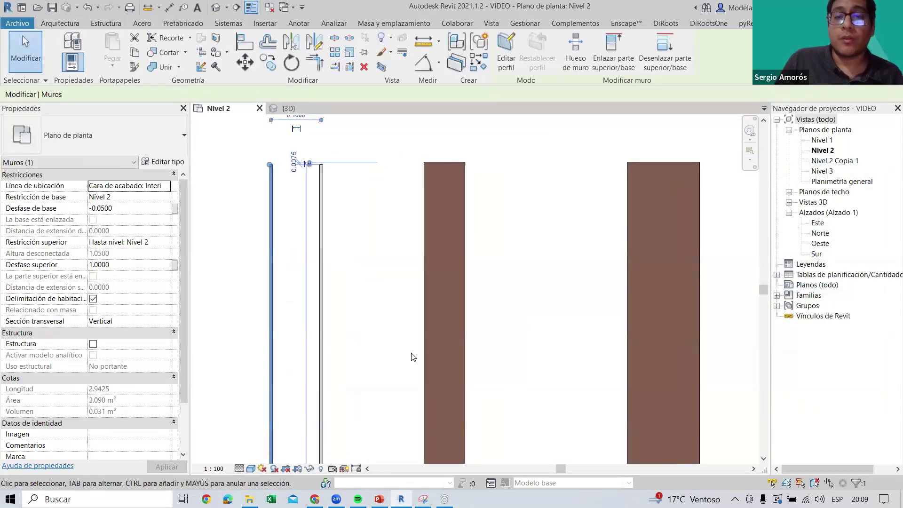
click(262, 157)
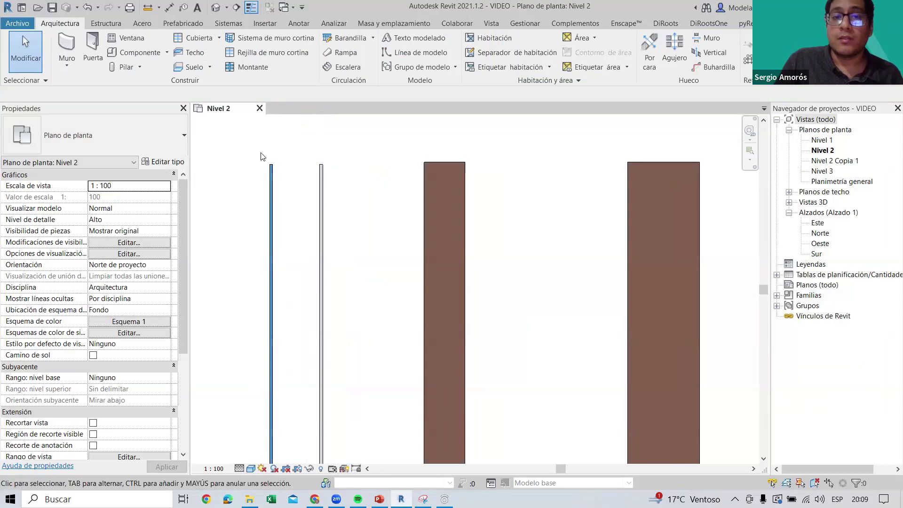
click(272, 191)
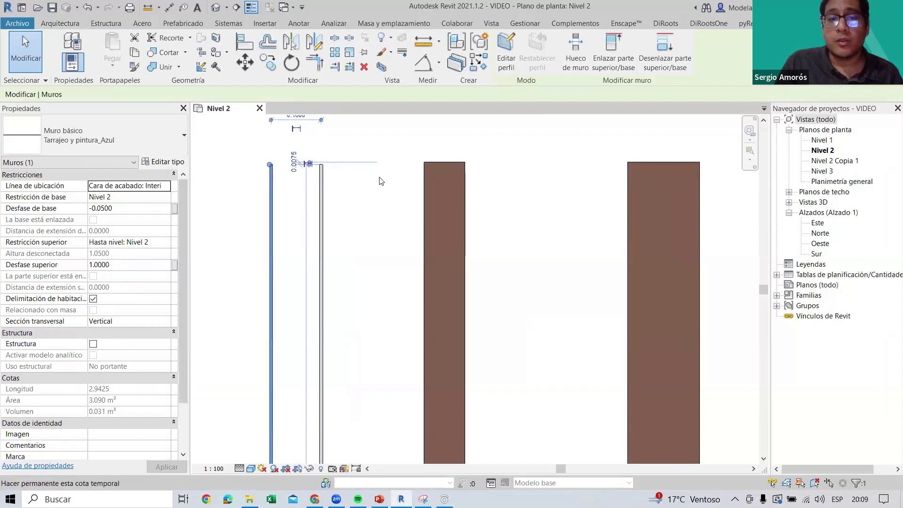
middle_drag(378, 181, 412, 185)
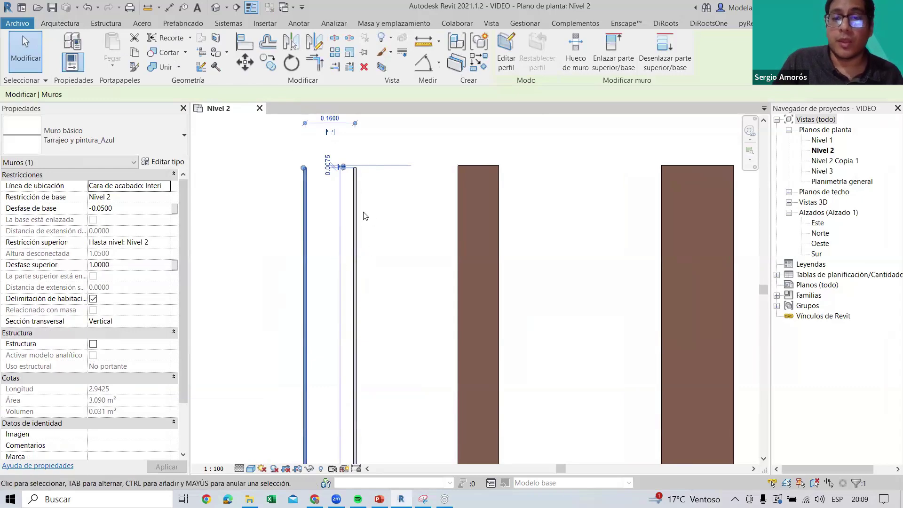
click(362, 207)
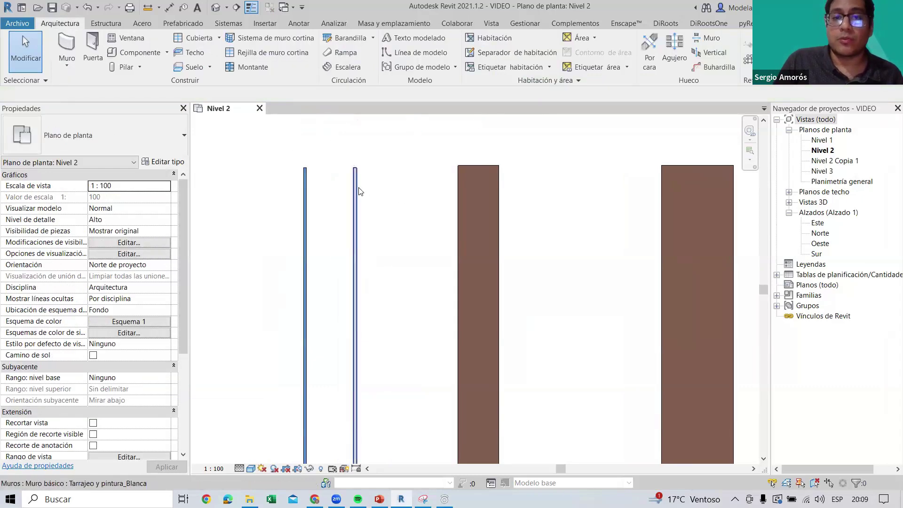
click(359, 190)
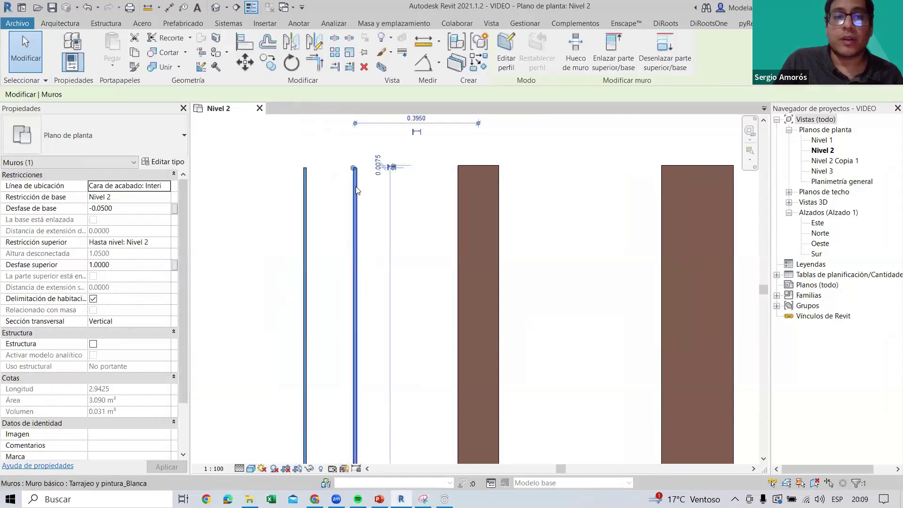
Set the Tarrajeo y pintura_Blanca type Descripción to 'Acabado tarrajeo y pintura color blanco'
click(163, 163)
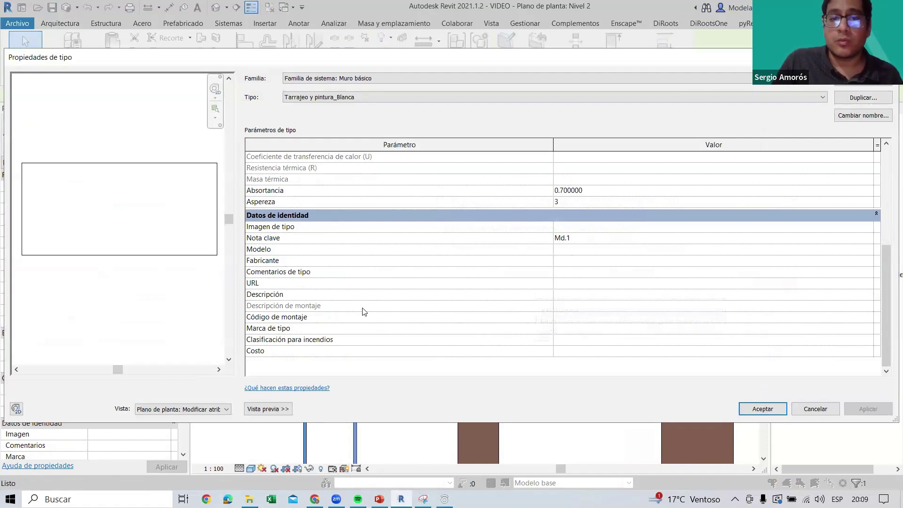
click(582, 295)
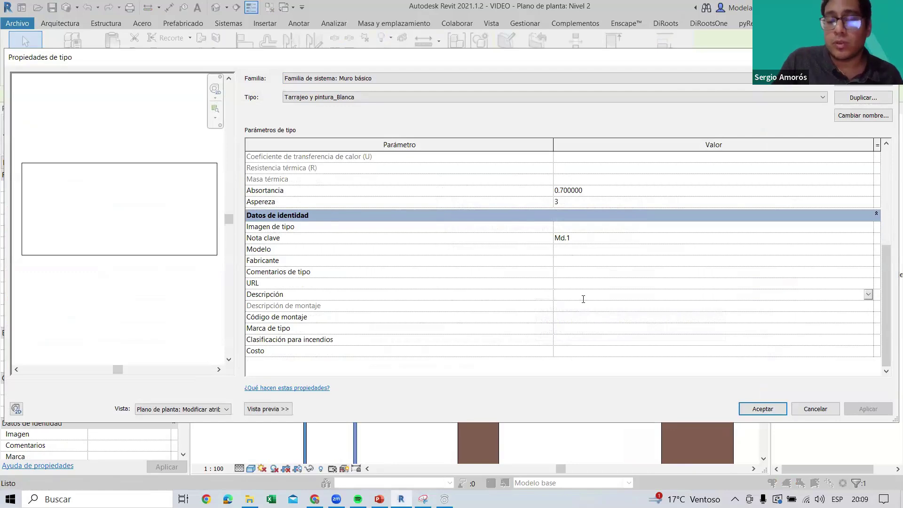
text(A)
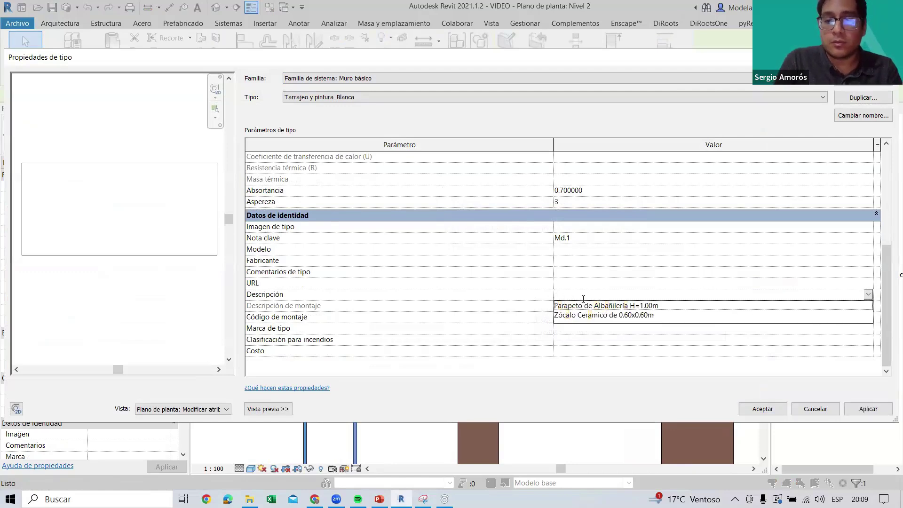
text(cabado tarrajeo y pintura color blanco)
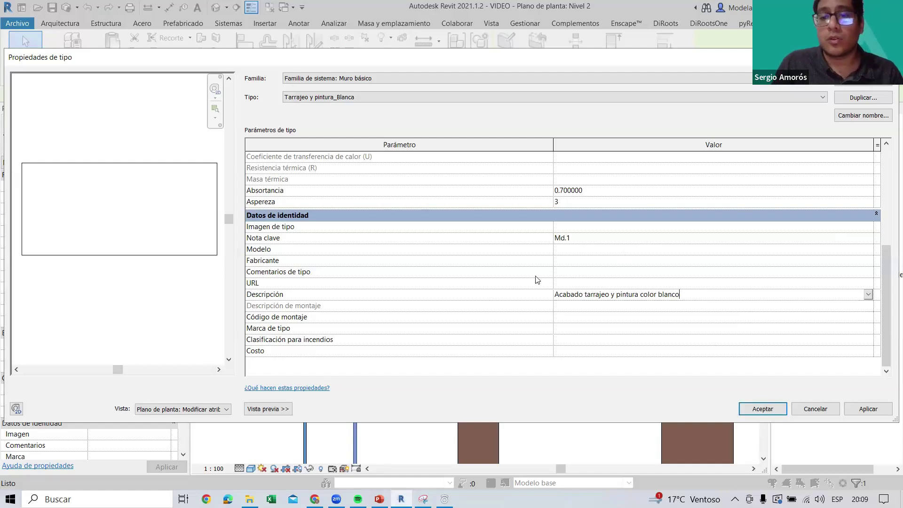
drag(689, 295, 555, 294)
key(ctrl+c)
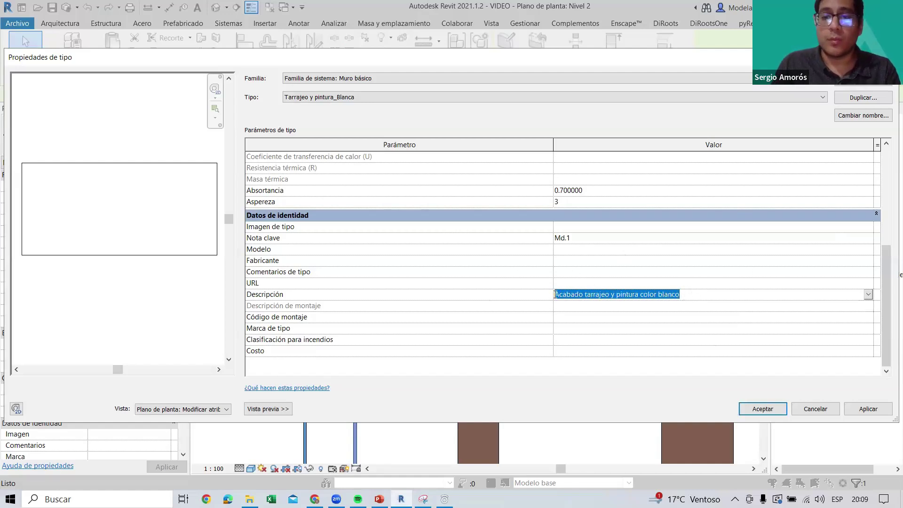
click(776, 409)
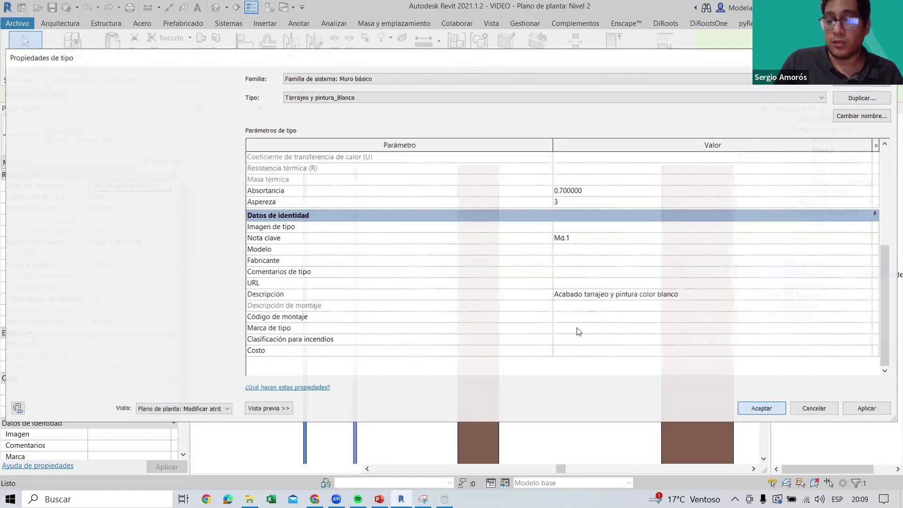
scroll(422, 156, up, 2)
Select the blue wall and set its type Descripción to 'Acabado tarrajeo y pintura color azul'
key(Escape)
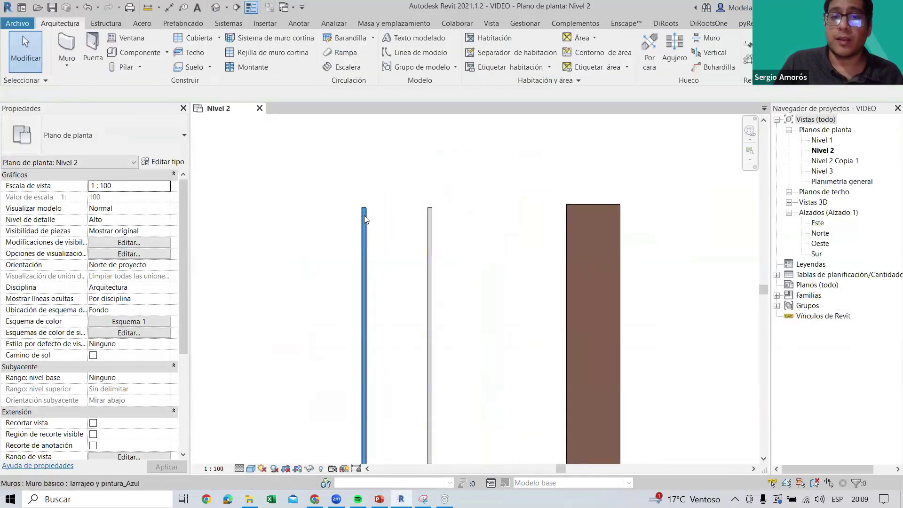
click(364, 215)
click(160, 163)
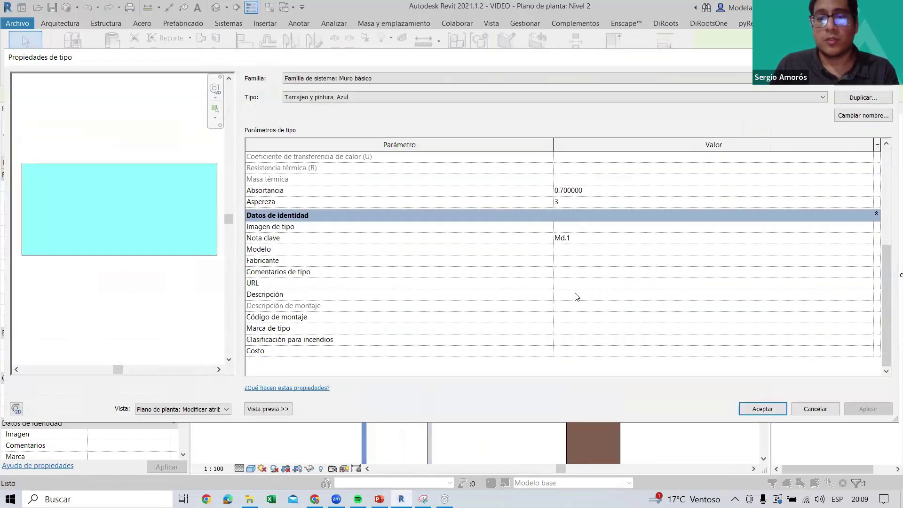
click(575, 293)
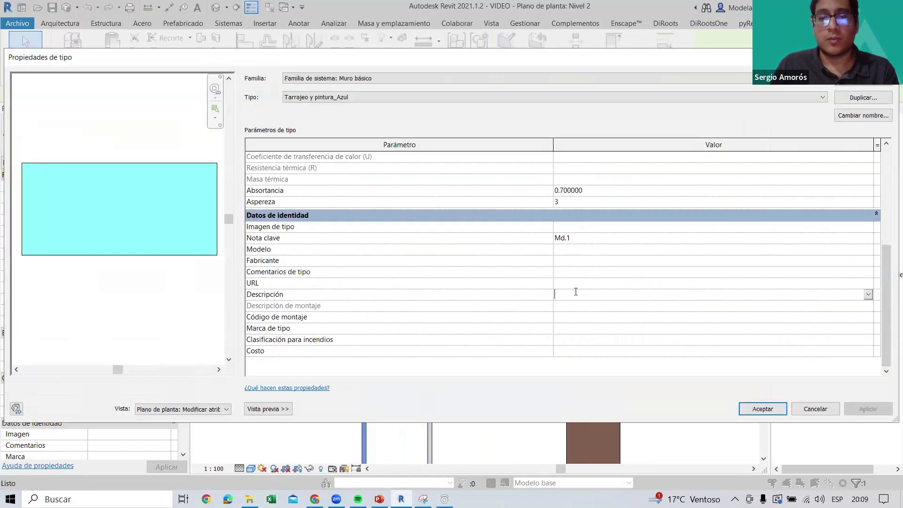
key(ctrl+v)
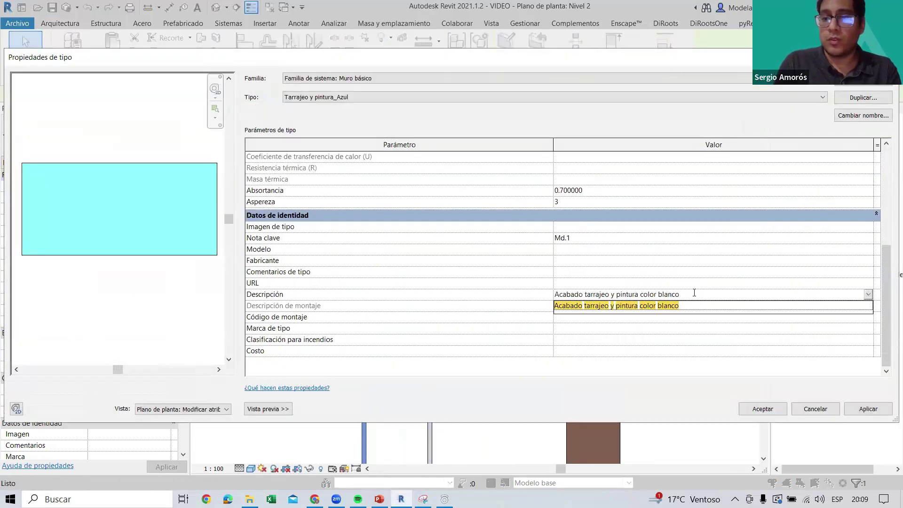
key(Escape)
key(BackSpace)
key(BackSpace)
key(BackSpace)
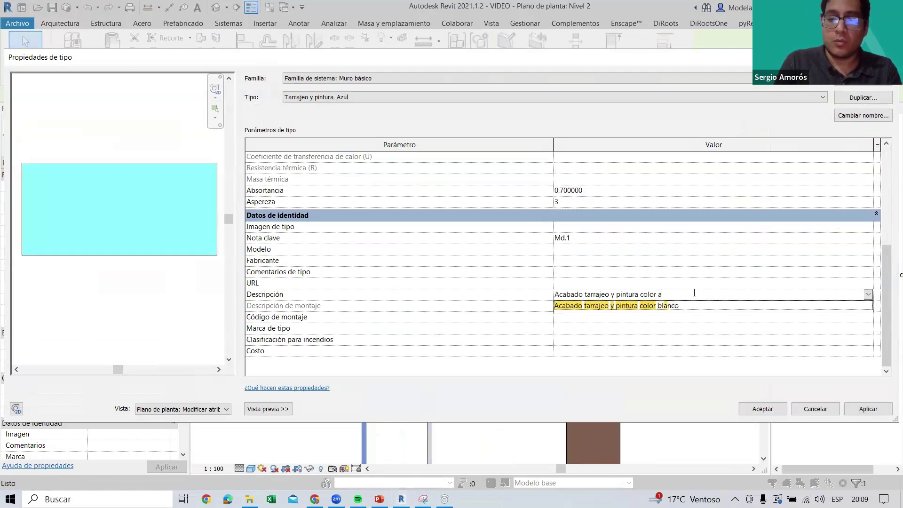
text(zul)
click(756, 408)
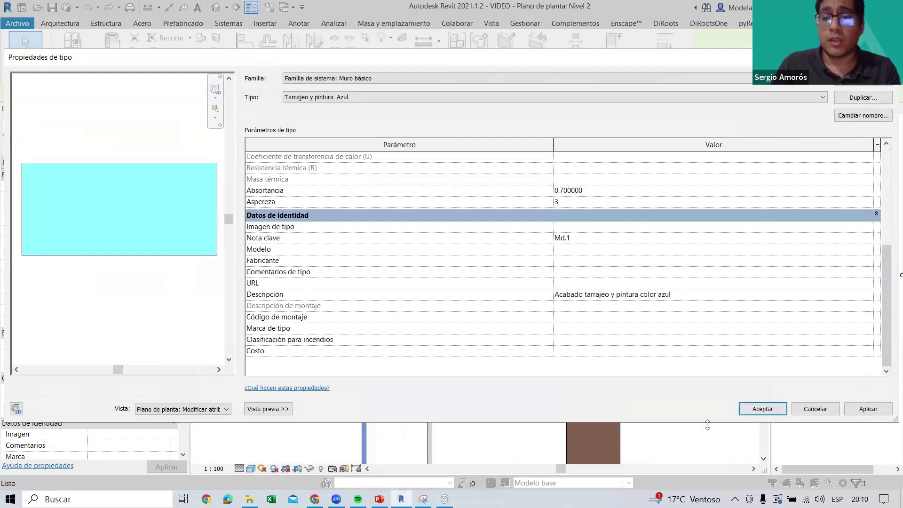
click(763, 409)
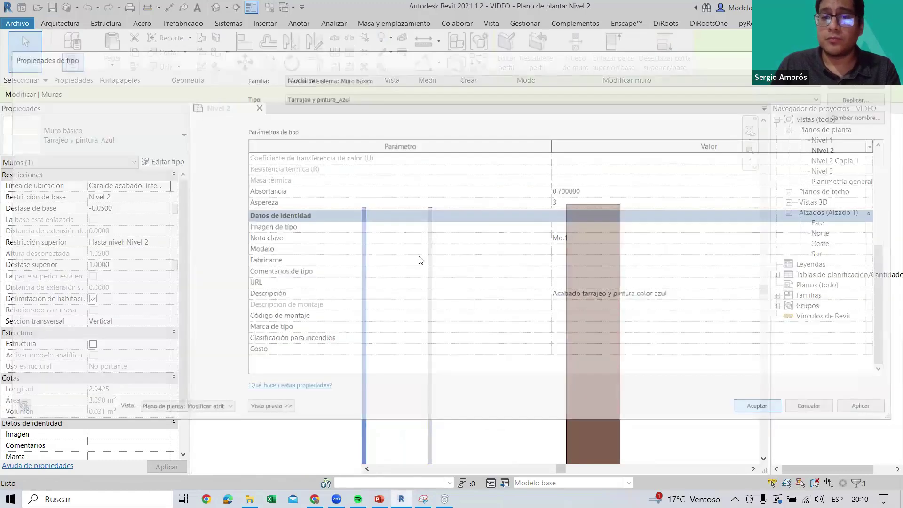
scroll(459, 196, down, 3)
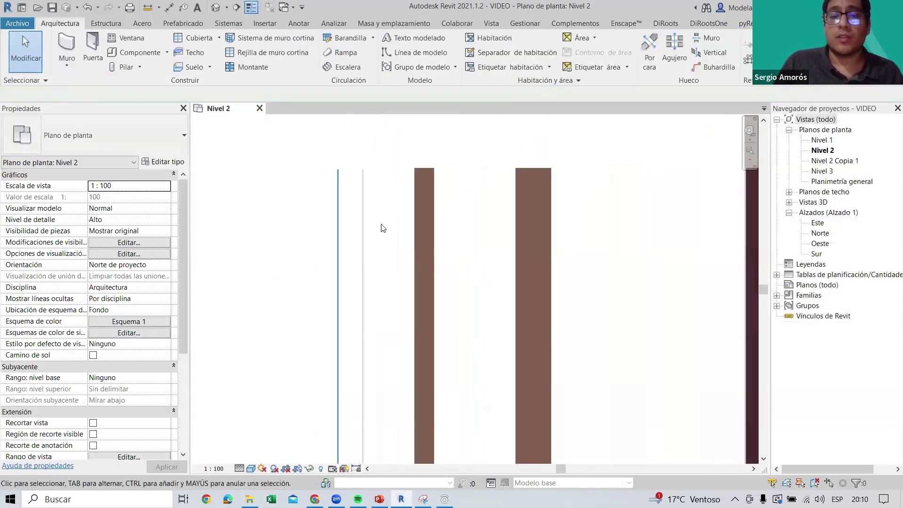
Copy the blue finish wall 0.18 to the left
click(338, 196)
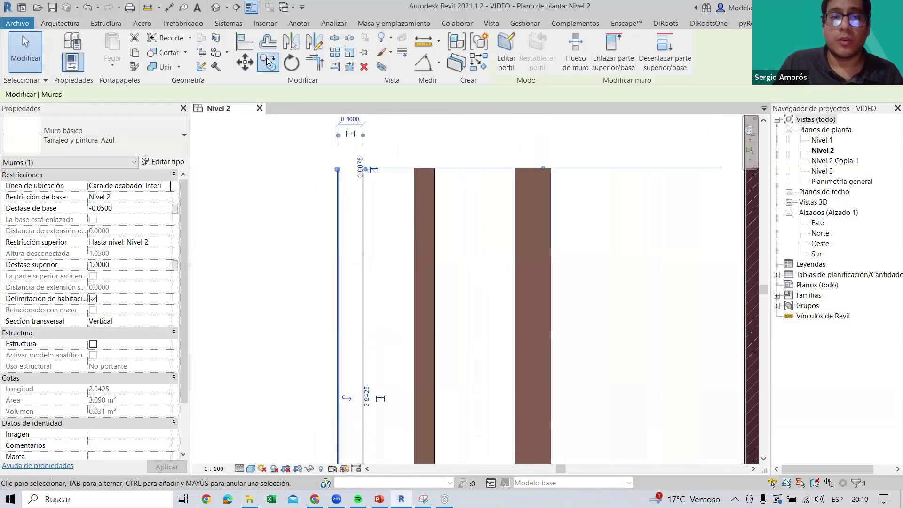
scroll(345, 168, up, 1)
drag(344, 168, 298, 174)
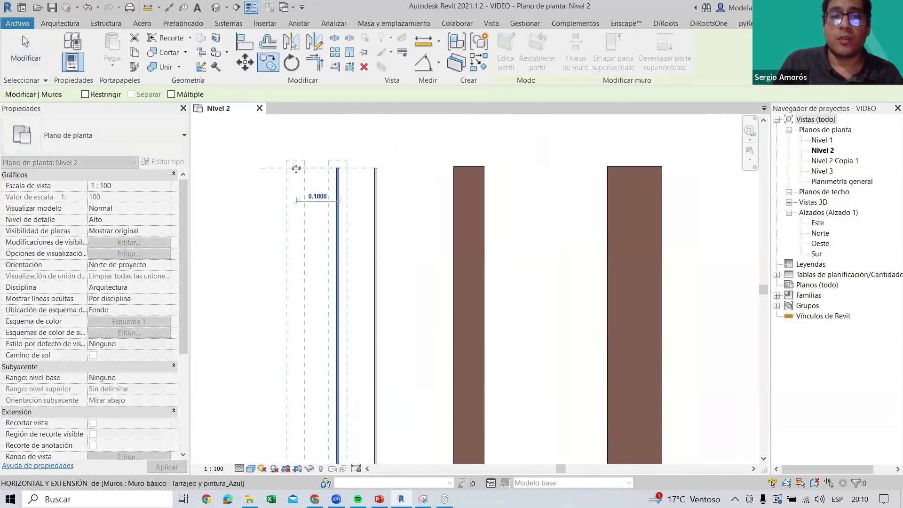
scroll(298, 174, up, 2)
click(464, 196)
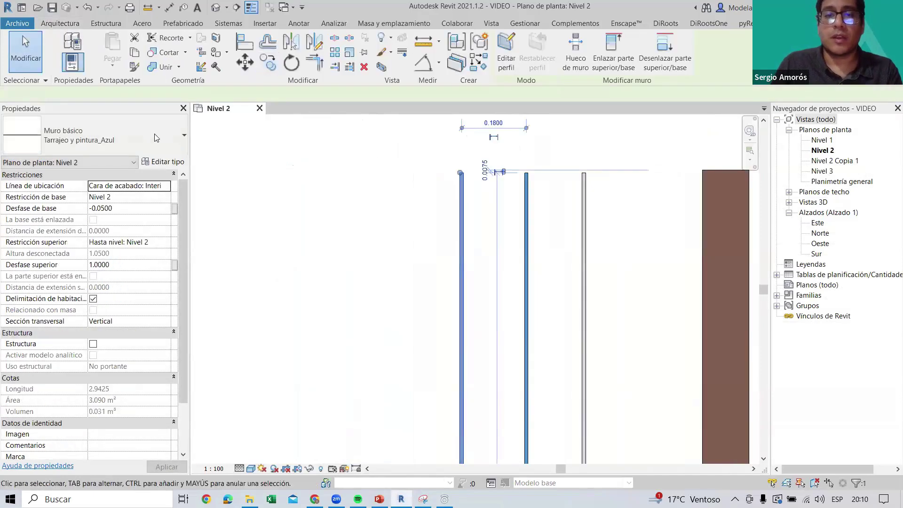
Duplicate the copied wall's type as Contrazocalo_Porcelanato
click(158, 168)
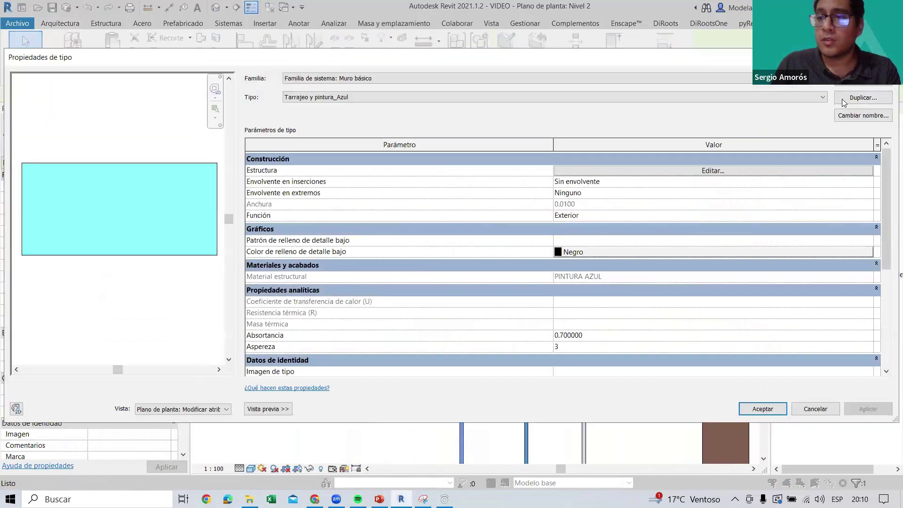
click(863, 97)
text(Zocalo)
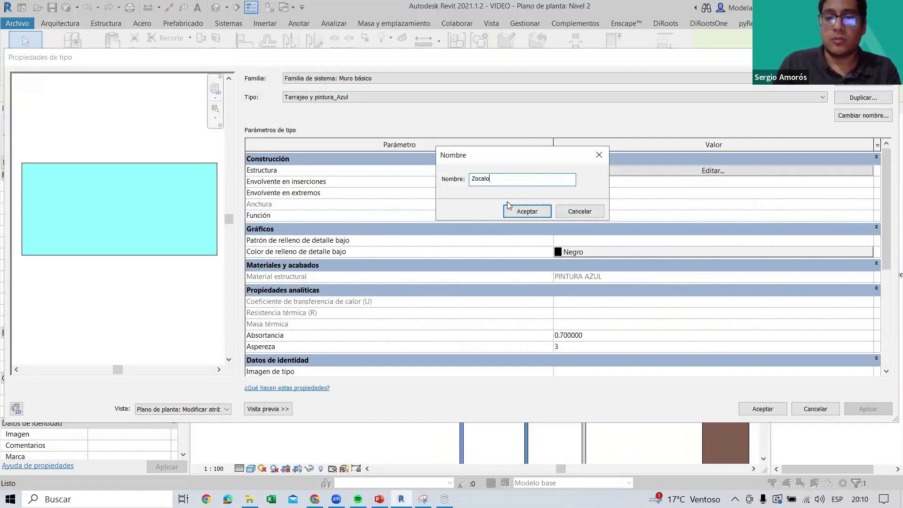
key(BackSpace)
key(BackSpace)
key(BackSpace)
text(Contraz)
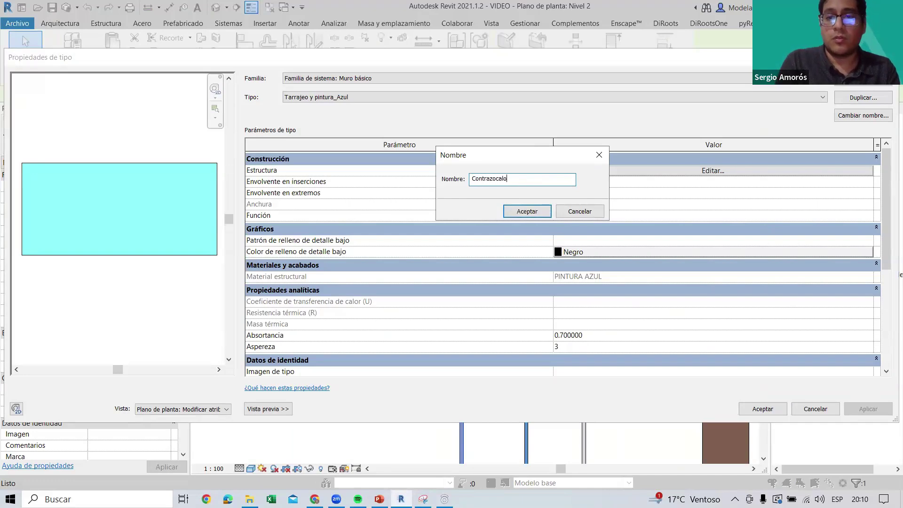
key(Return)
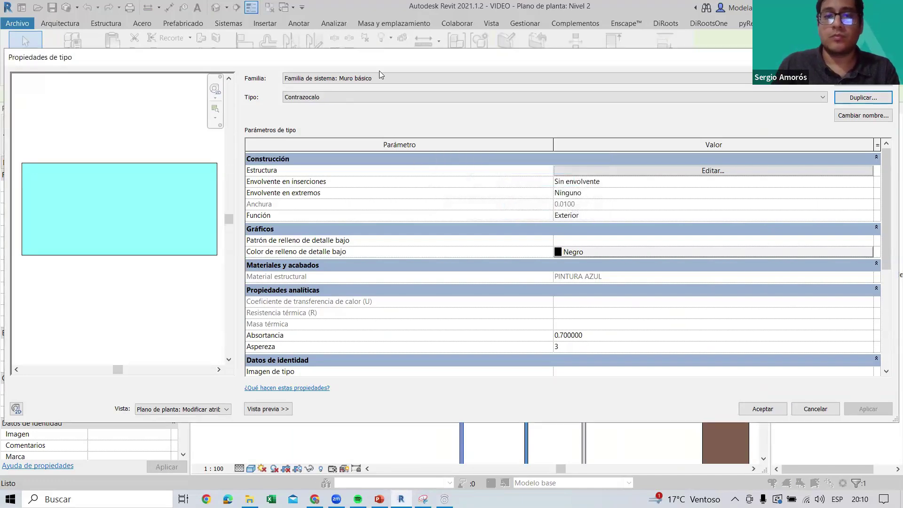
click(603, 121)
text(Contrazocalo_Porcelanat)
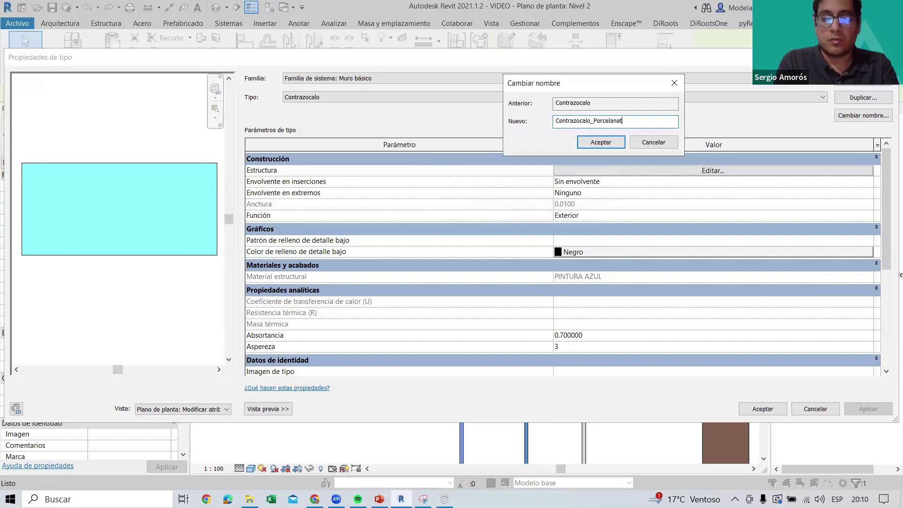
text(o)
key(Return)
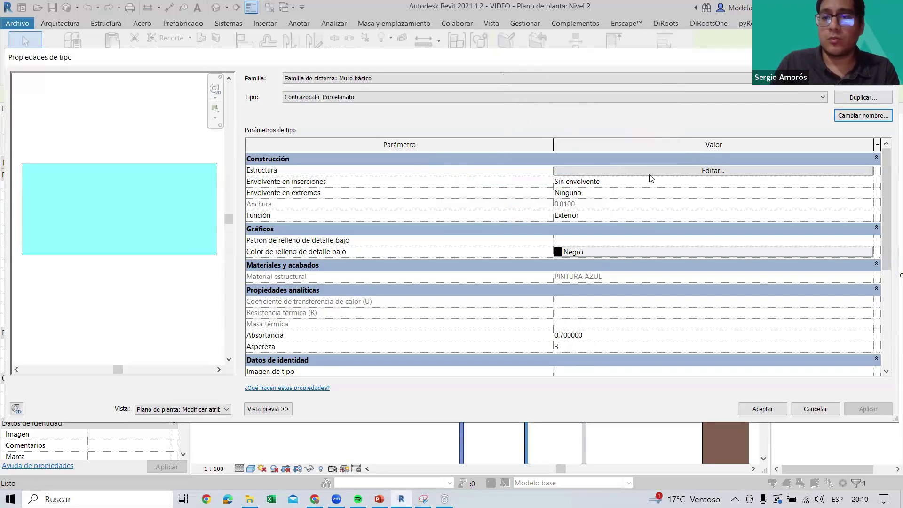
Set the Contrazocalo_Porcelanato layer material to PORCELANATO ALTO TRANSITO 0.60x0.60m
click(650, 173)
click(518, 170)
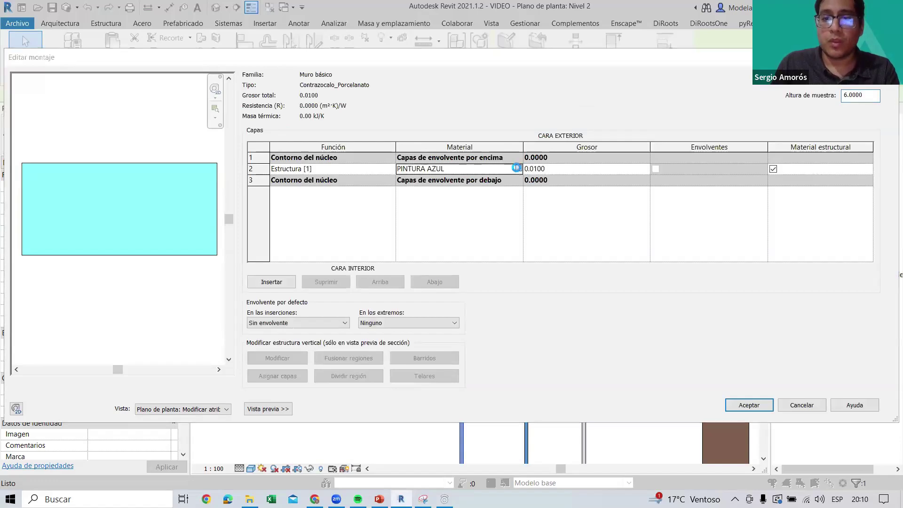
click(517, 169)
text(porce)
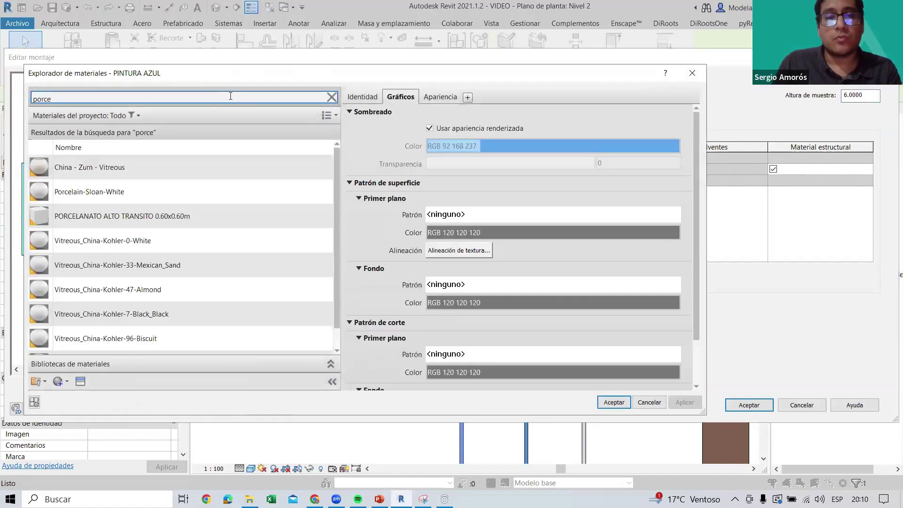
click(168, 217)
click(613, 402)
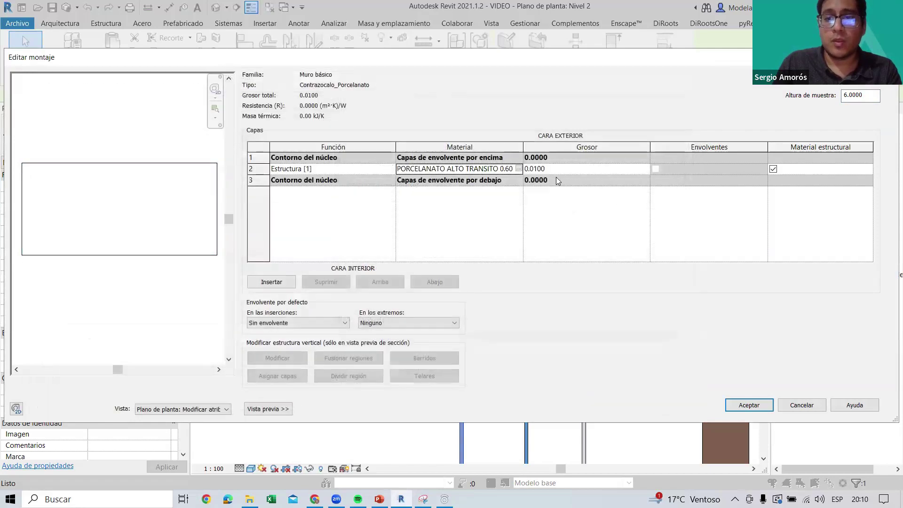
click(739, 405)
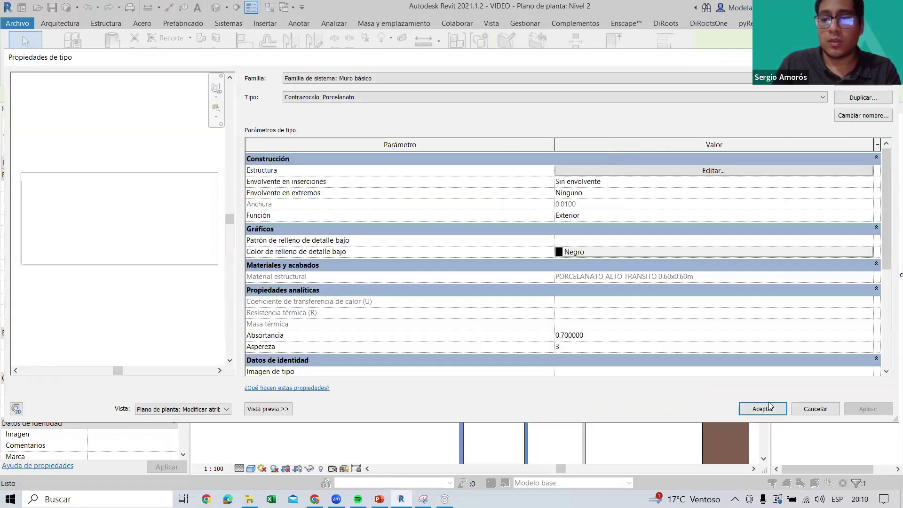
click(739, 407)
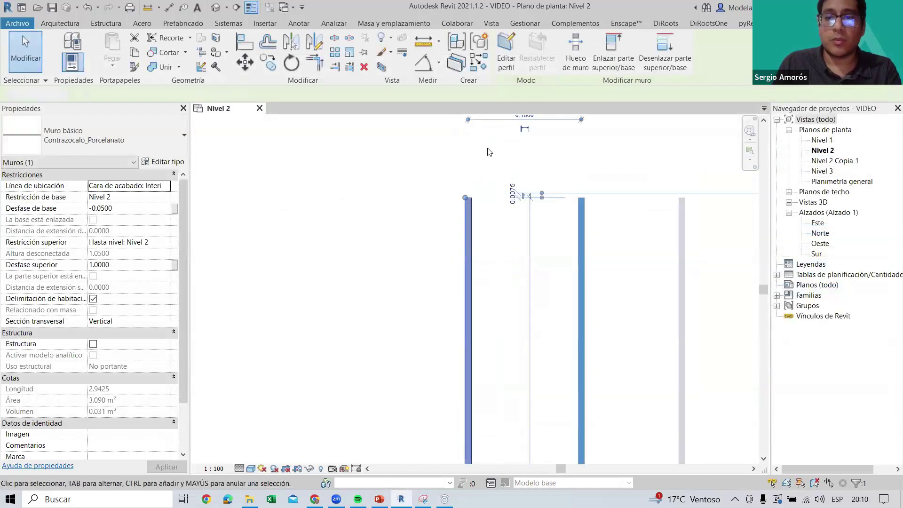
Select the left wall on Nivel 2 to verify its Contrazocalo_Porcelanato type
click(464, 205)
middle_drag(462, 206, 421, 172)
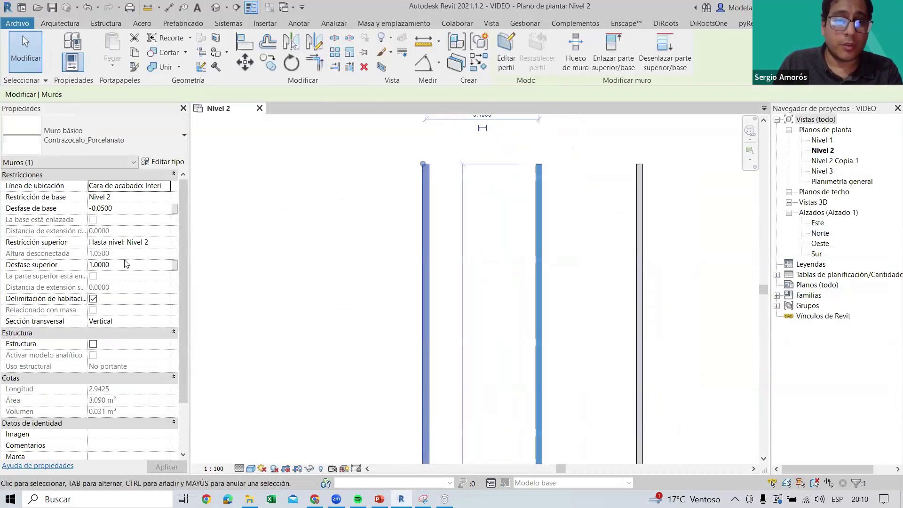
scroll(494, 248, down, 2)
scroll(493, 247, down, 2)
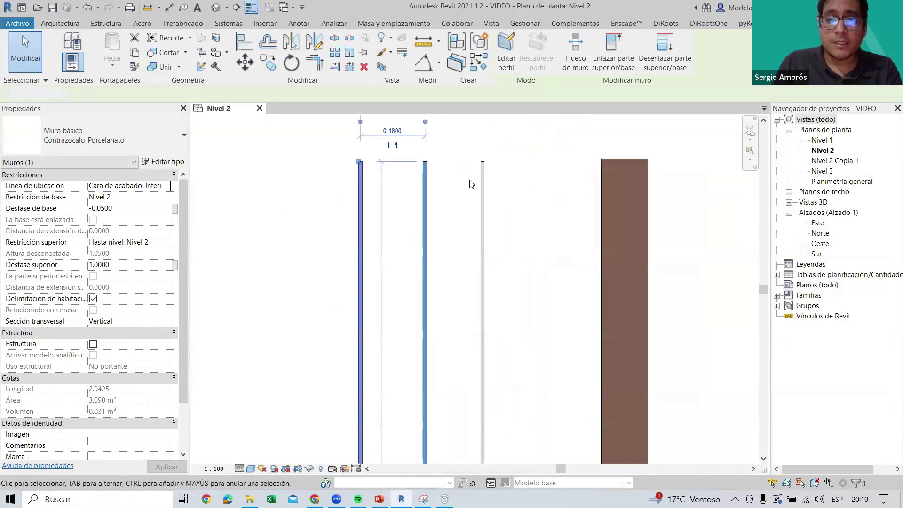
click(493, 181)
click(364, 191)
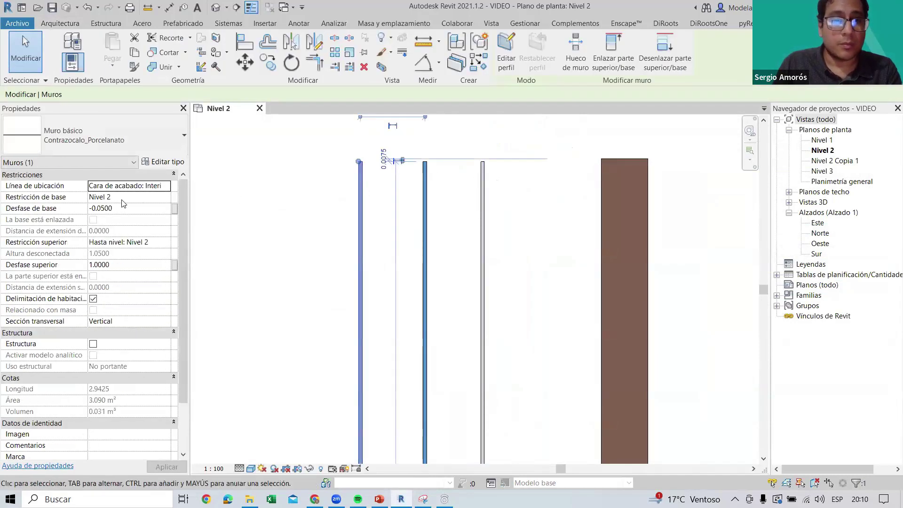
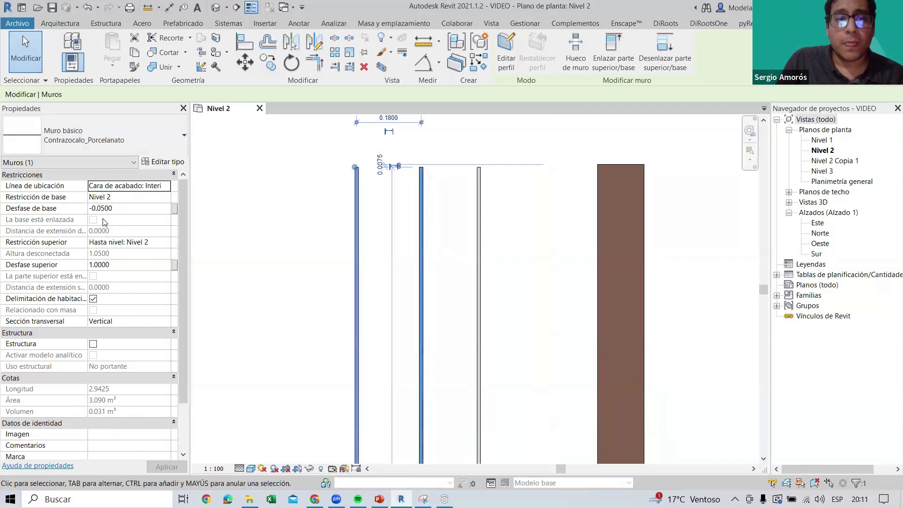
Set the Contrazocalo_Porcelanato wall's top to Nivel 2 with 0.30 top offset and 0 base offset
click(162, 245)
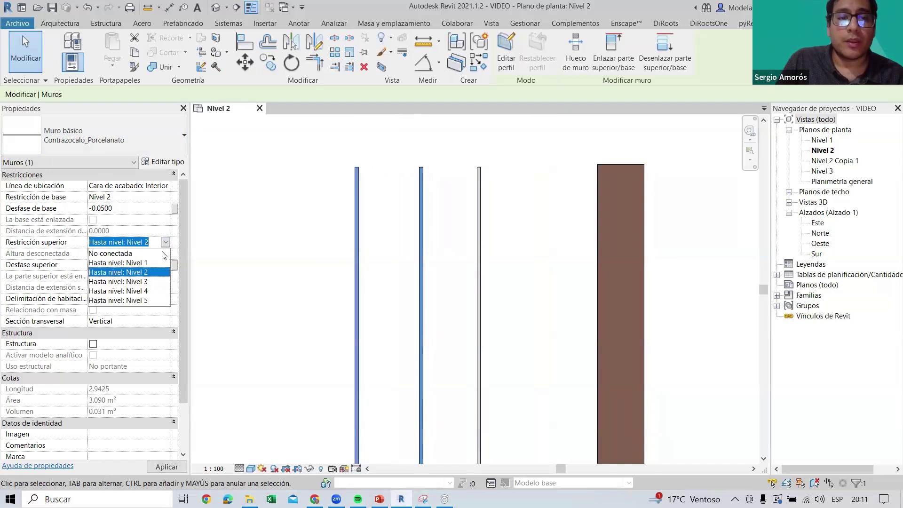
click(144, 284)
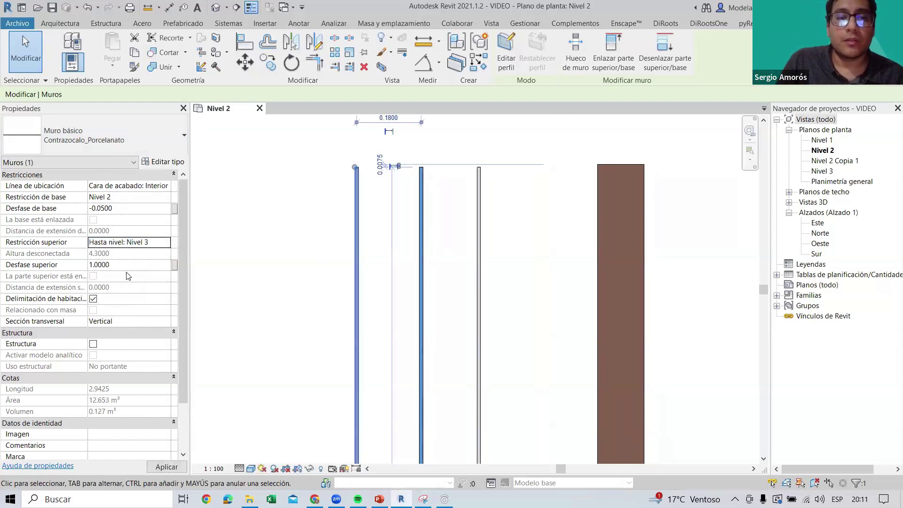
click(135, 265)
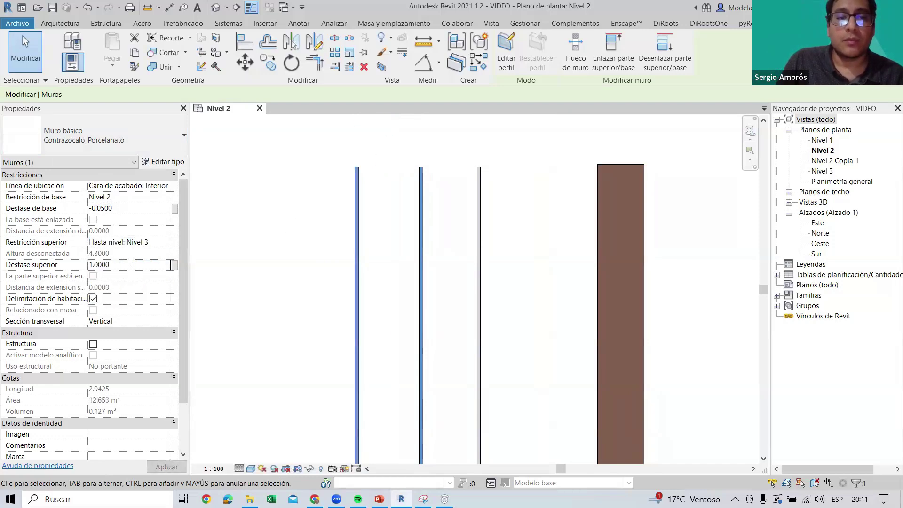
click(161, 243)
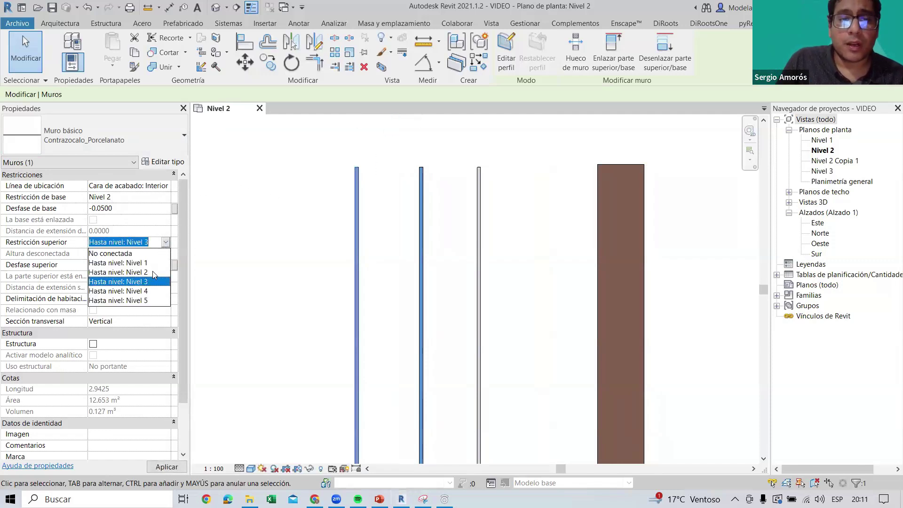
click(152, 272)
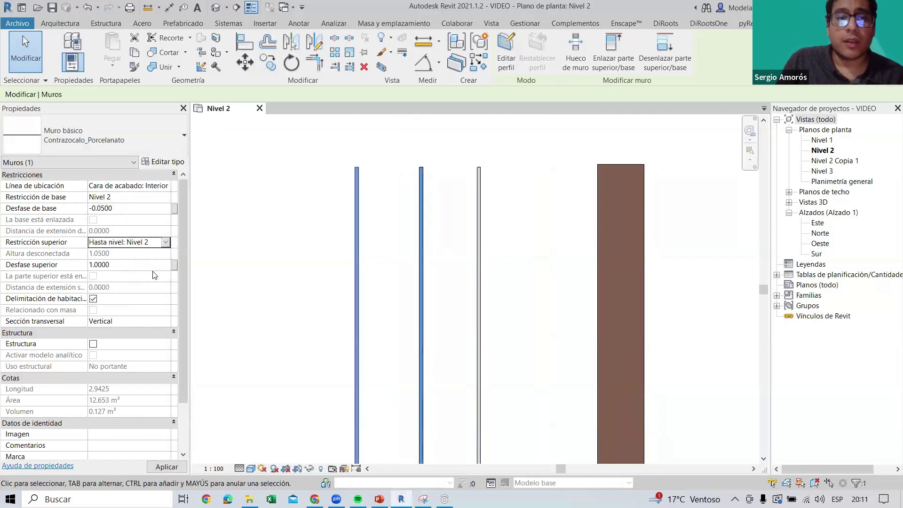
click(121, 266)
text(0.30)
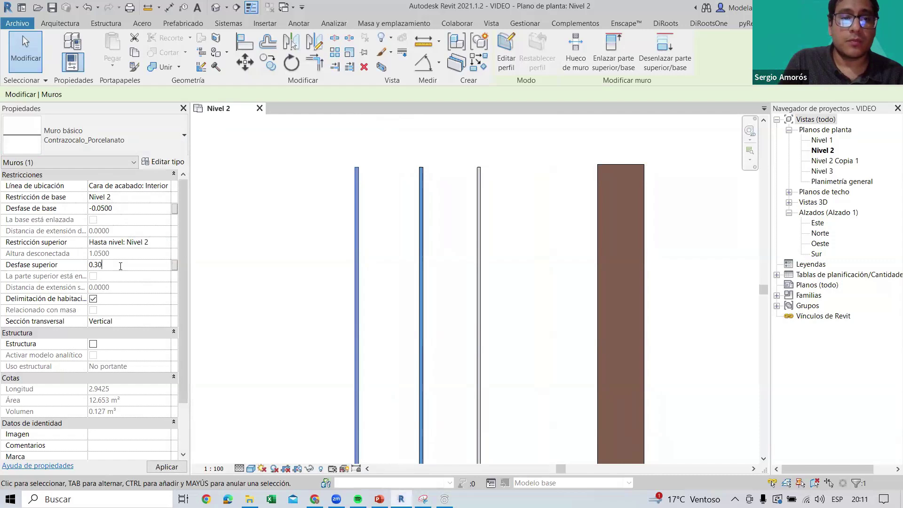
key(Return)
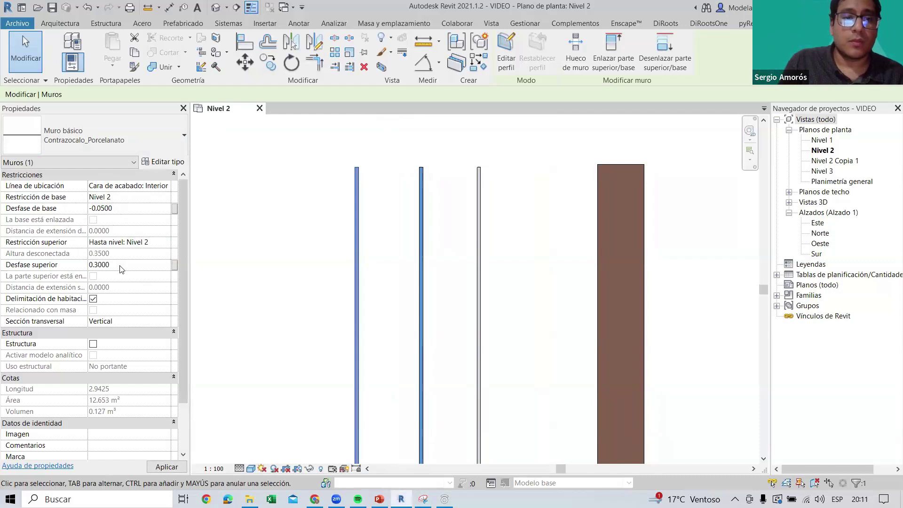
click(117, 205)
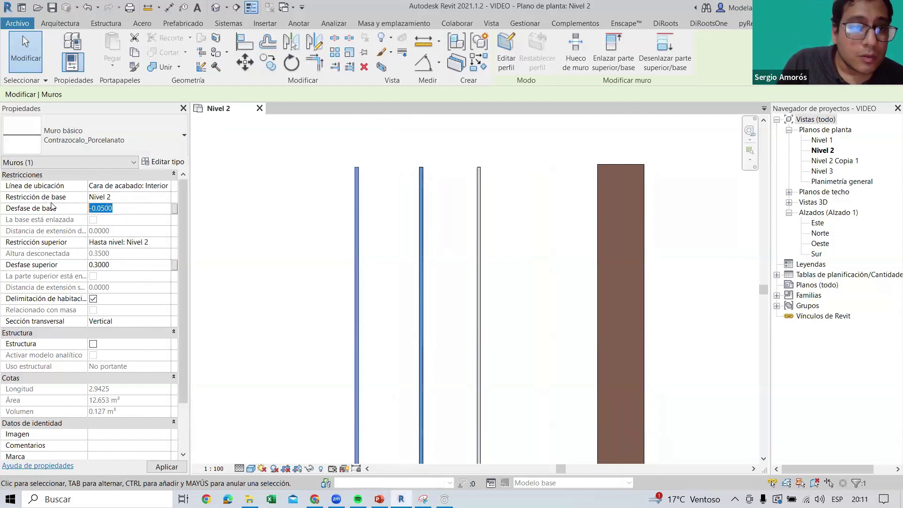
key(BackSpace)
text(0)
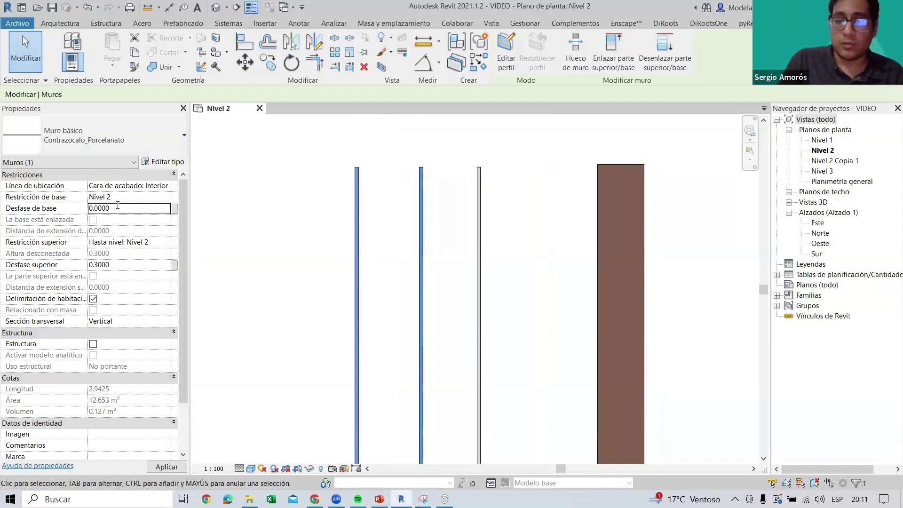
key(Return)
Set the Tarrajeo y pintura_Azul wall's top to Nivel 3 with zero top and base offsets
middle_drag(376, 194, 369, 264)
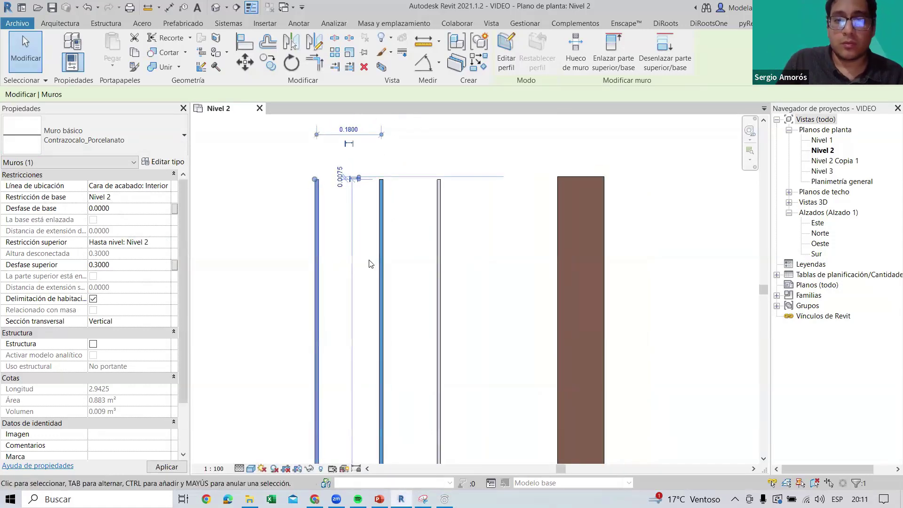
click(381, 232)
click(165, 242)
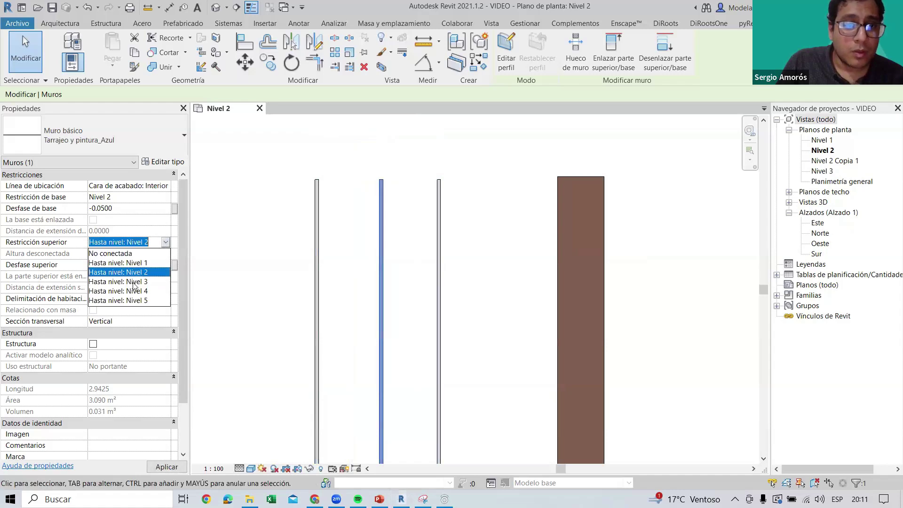
click(118, 281)
click(133, 268)
text(0)
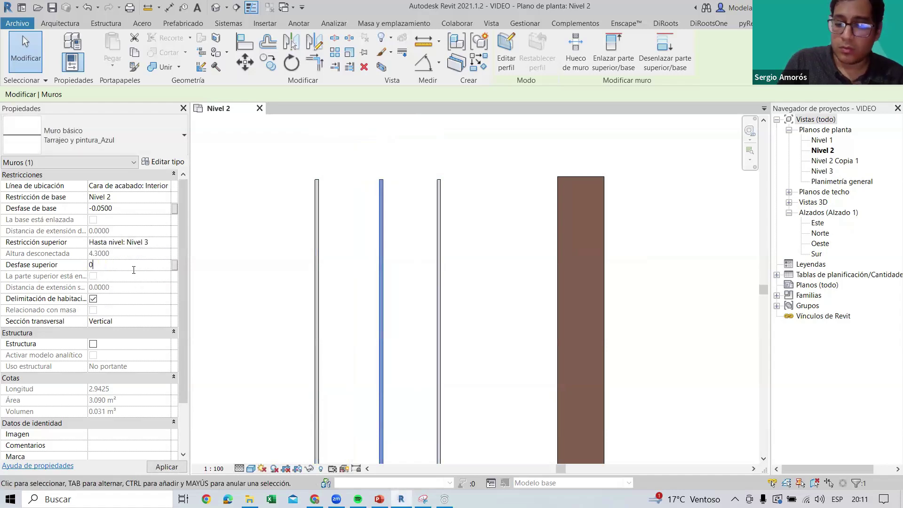
key(Return)
click(139, 208)
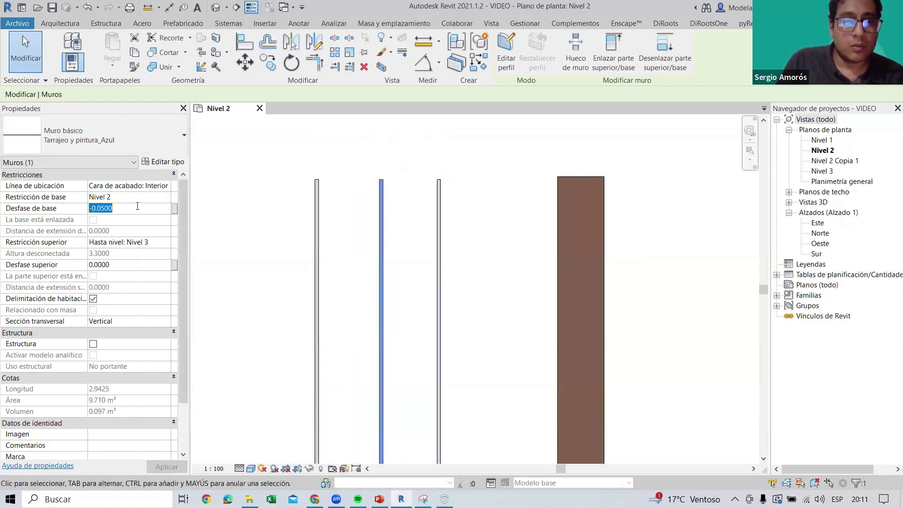
text(0)
key(Return)
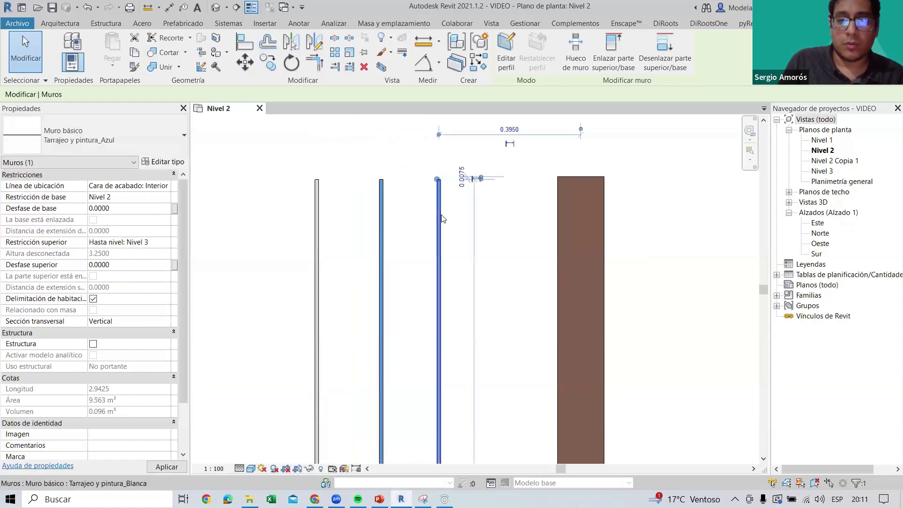
Select the three remaining wall layers together with a window selection
click(440, 215)
click(168, 248)
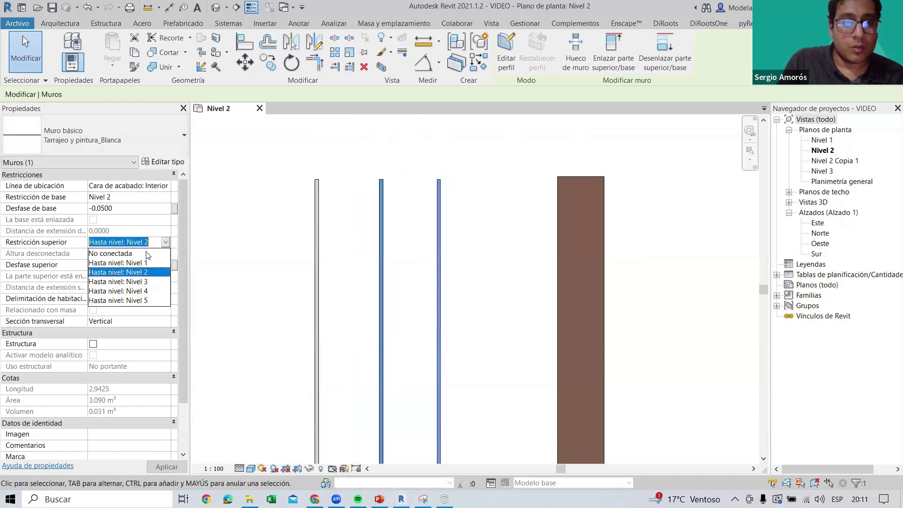
scroll(371, 179, down, 2)
key(Escape)
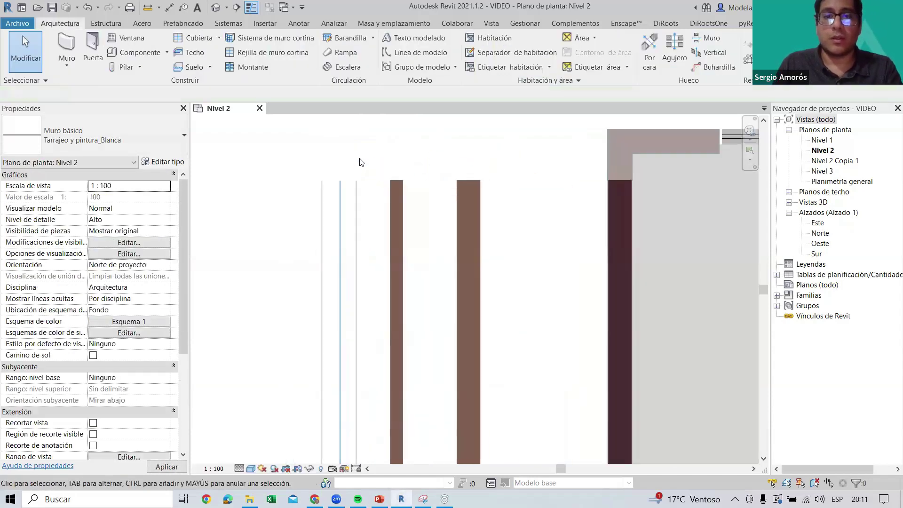
scroll(359, 162, down, 3)
scroll(357, 175, down, 2)
drag(350, 146, 463, 374)
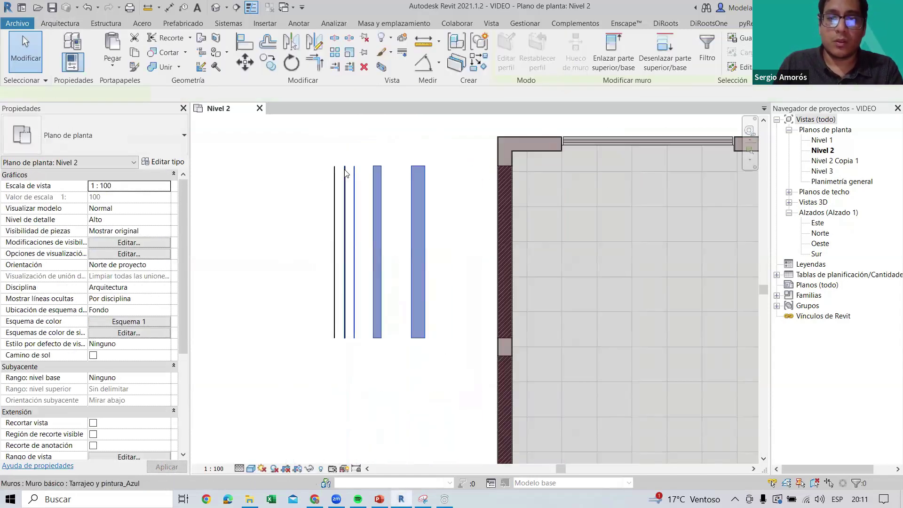
scroll(345, 176, up, 2)
Set the three selected walls' top to Nivel 3 with zero base and top offsets
click(165, 242)
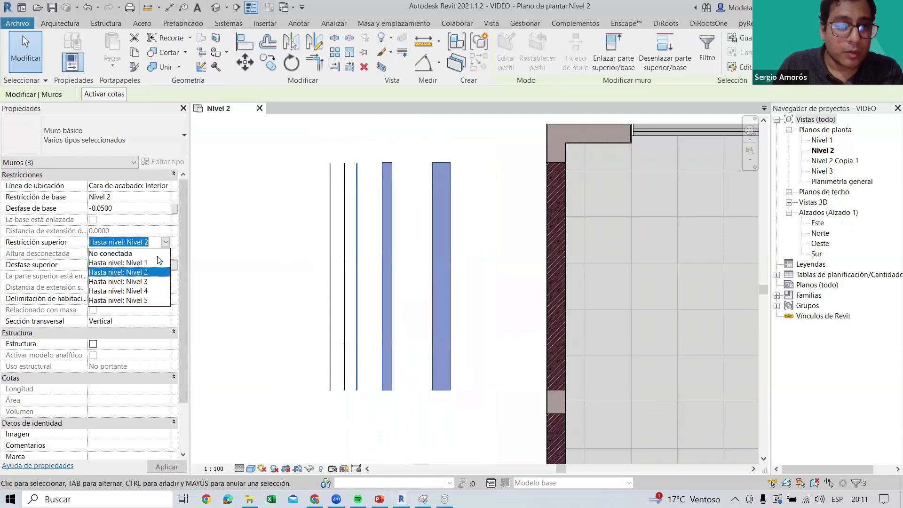
click(144, 281)
click(127, 210)
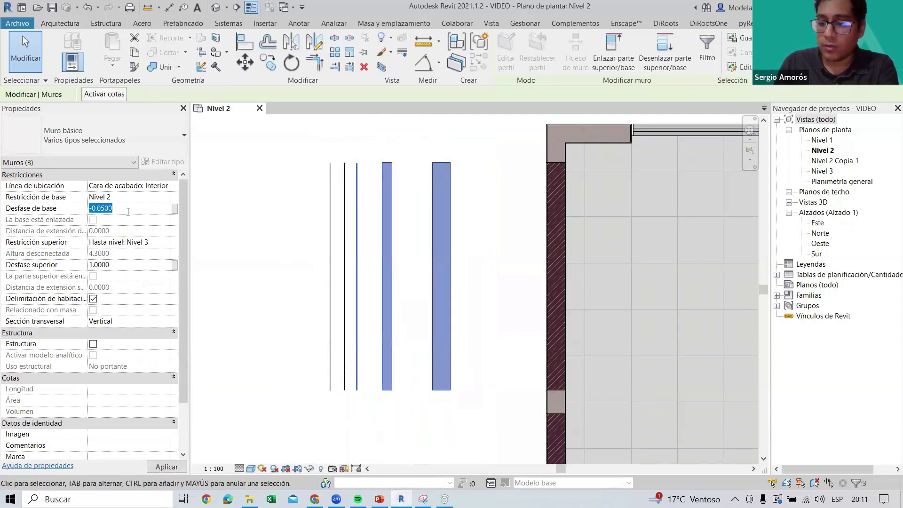
text(0)
key(Return)
click(120, 264)
text(0)
key(Return)
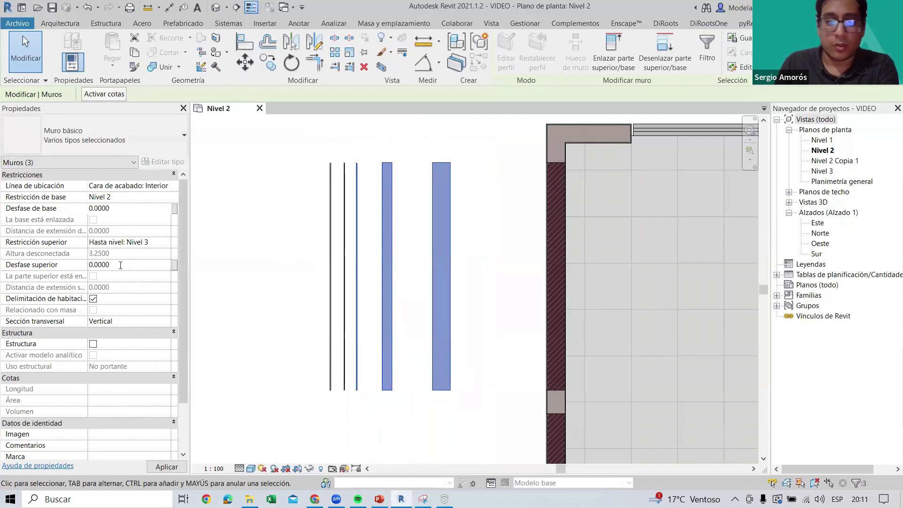
click(376, 185)
middle_drag(440, 215, 419, 233)
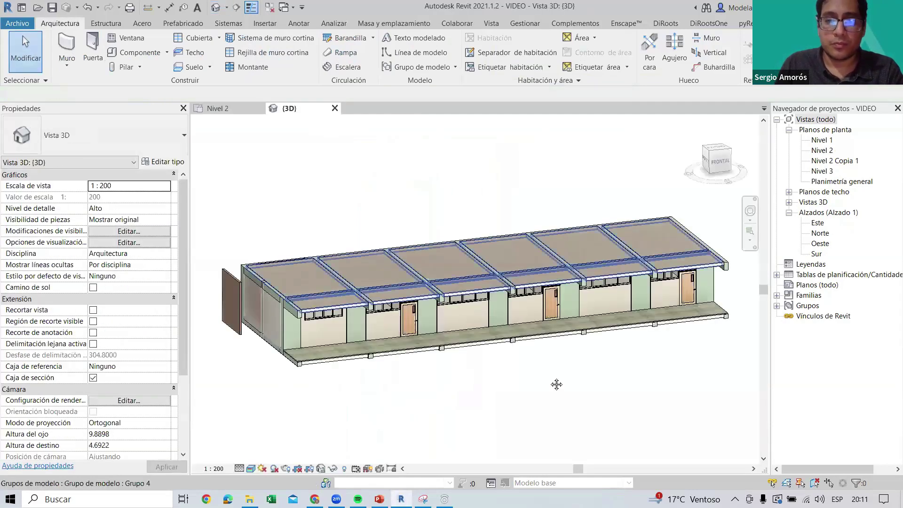
Make section boxes visible in the 3D view's annotation categories
scroll(476, 311, up, 3)
scroll(440, 366, up, 2)
scroll(440, 367, down, 3)
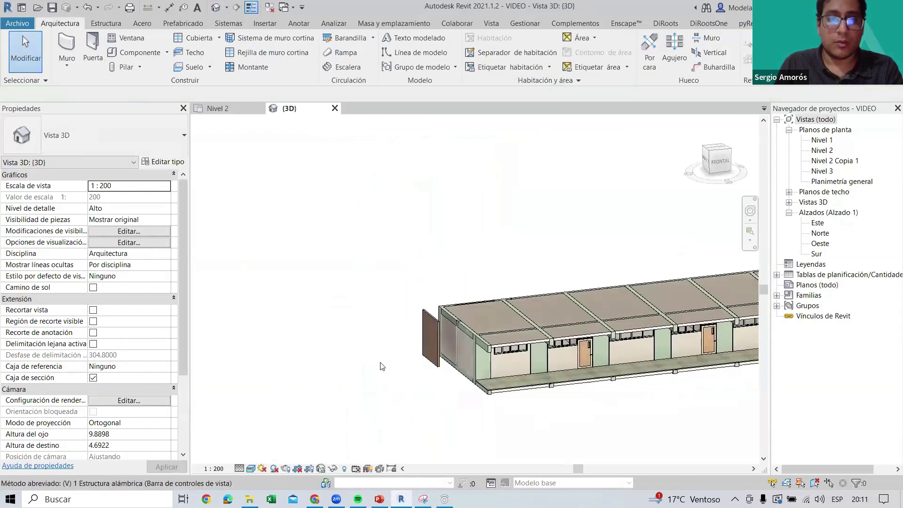
key(v)
key(v)
click(143, 81)
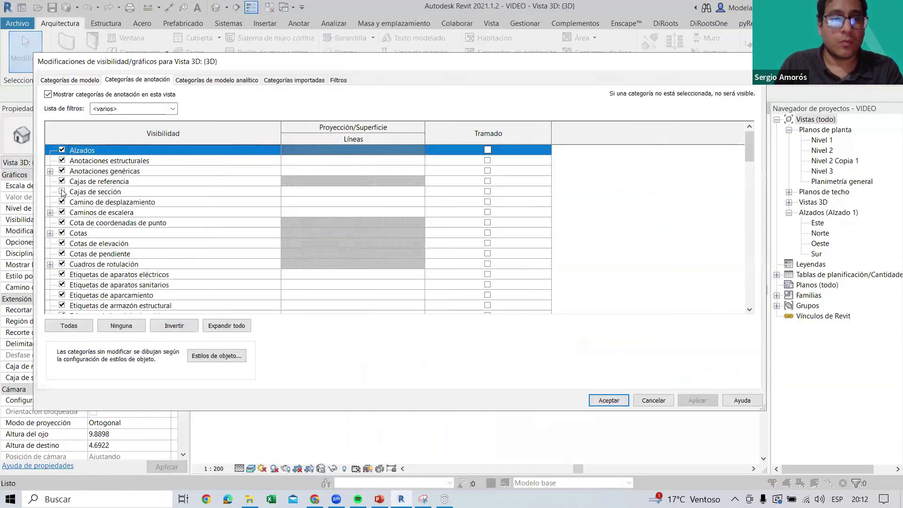
click(62, 192)
click(607, 400)
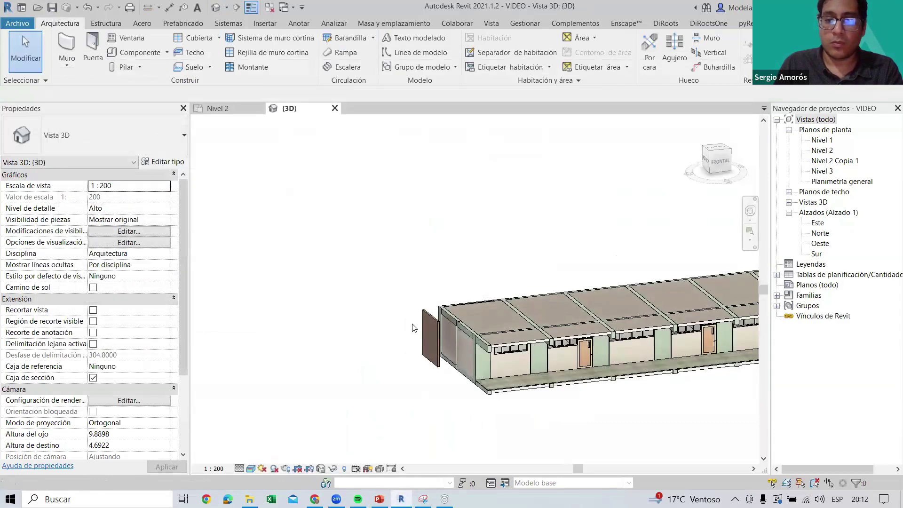
Select the section box, deselect it, and pan to the wall layers and roof
scroll(441, 286, down, 3)
click(457, 353)
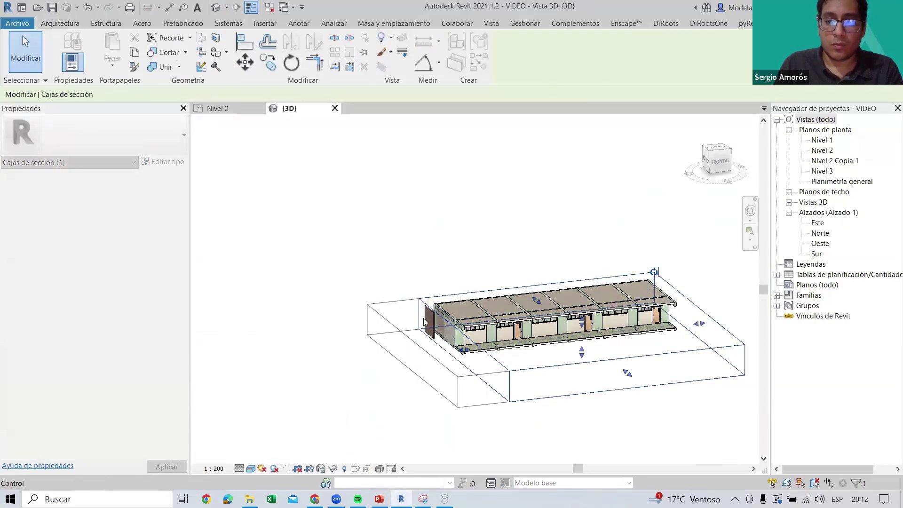
scroll(405, 326, up, 2)
scroll(429, 368, up, 5)
key(Escape)
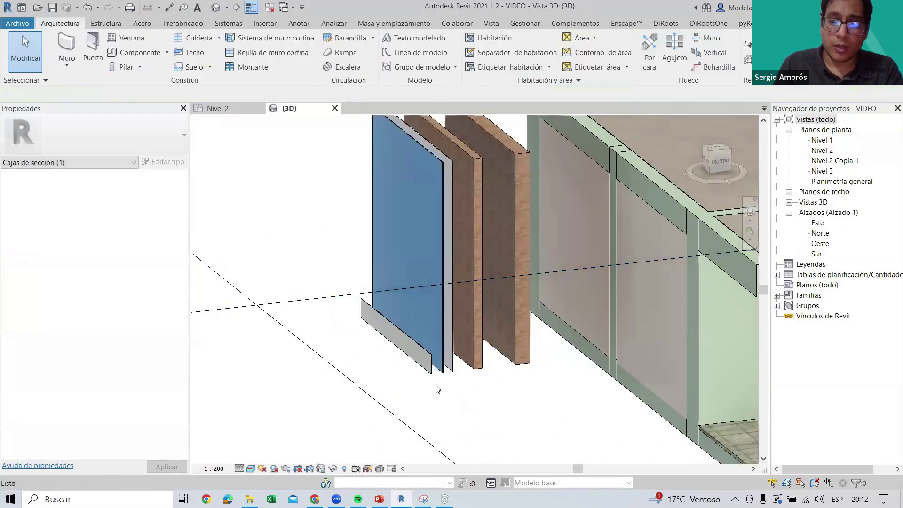
middle_drag(363, 445, 340, 442)
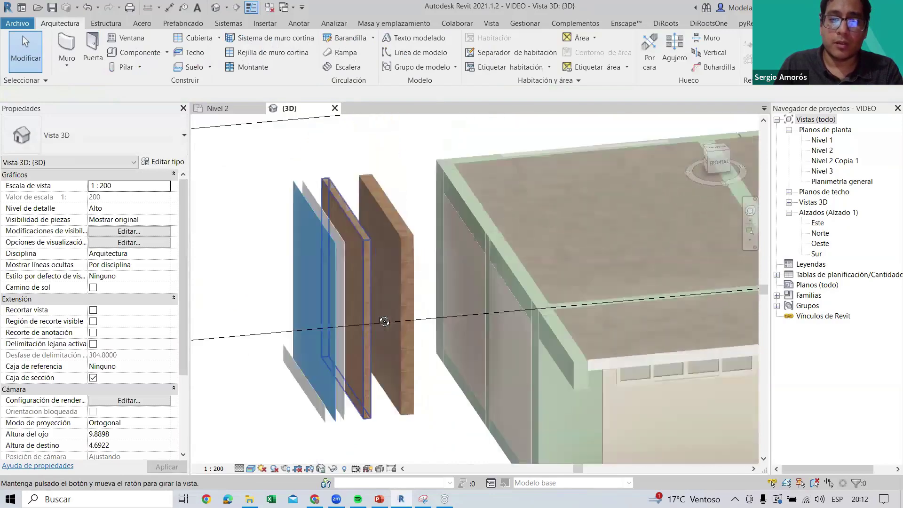
Inspect the skirting, blue, white plaster and Ladrillo_0.23 walls, then return to the Nivel 2 plan
click(341, 441)
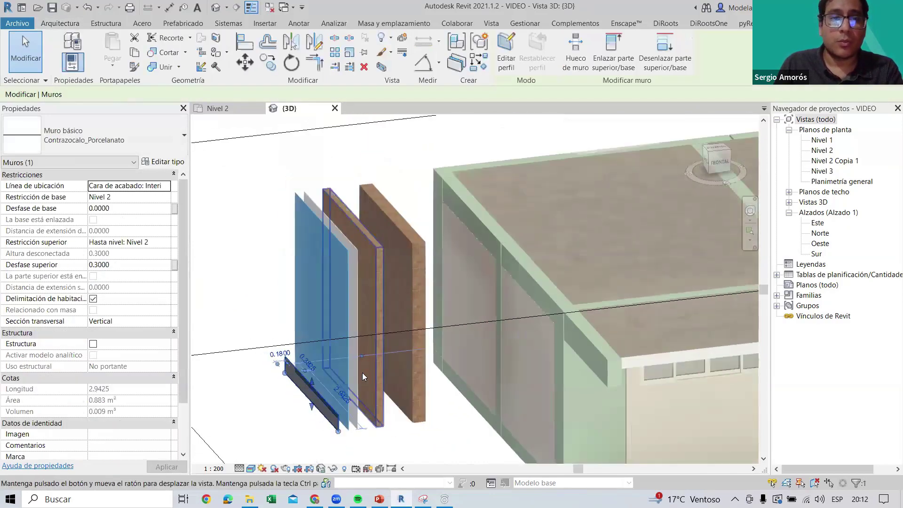
key(Escape)
click(348, 255)
scroll(355, 253, up, 2)
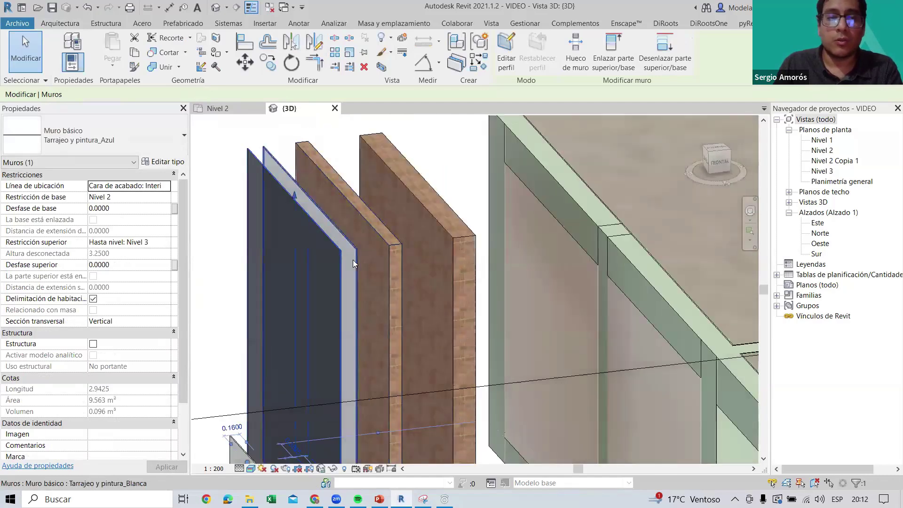
click(356, 256)
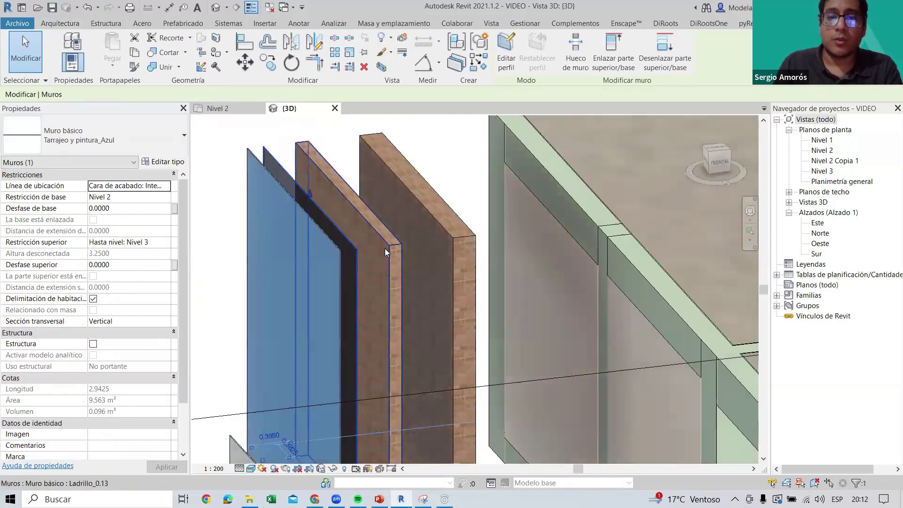
click(460, 219)
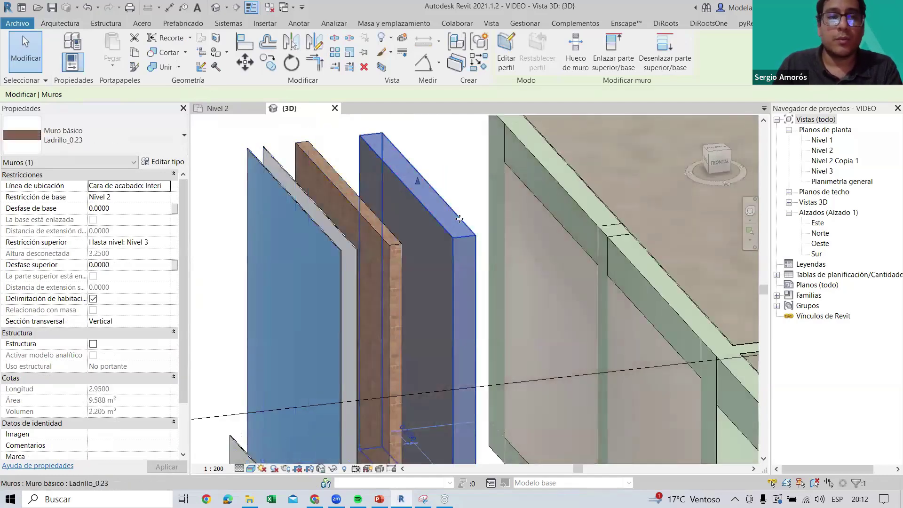
scroll(454, 223, down, 3)
click(397, 232)
scroll(423, 188, up, 2)
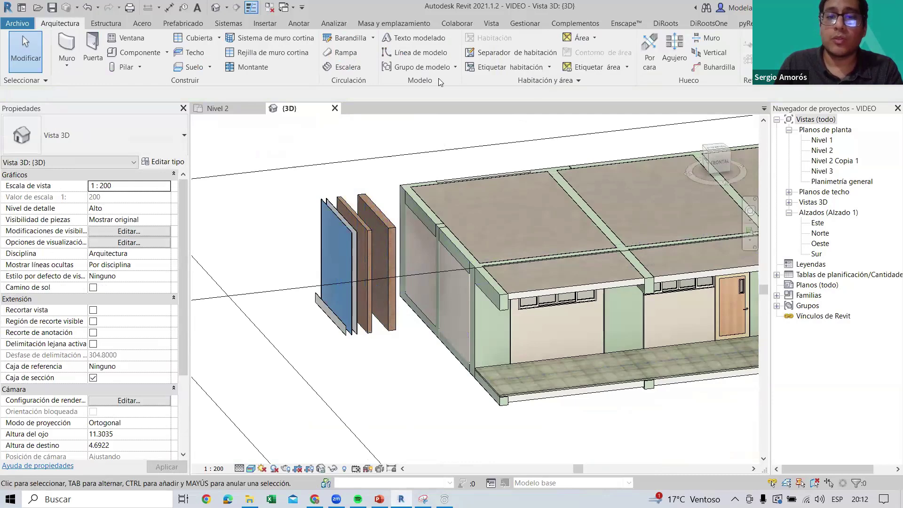
scroll(364, 206, up, 1)
scroll(364, 206, up, 1)
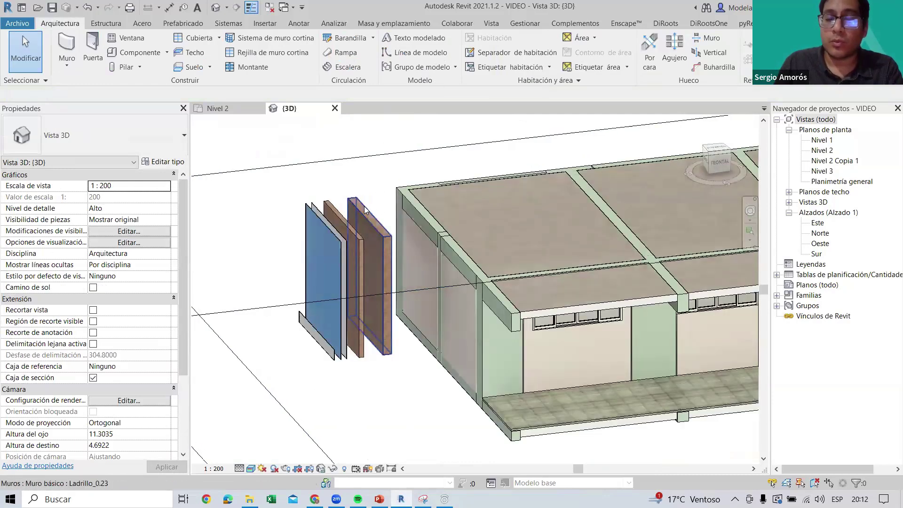
click(238, 107)
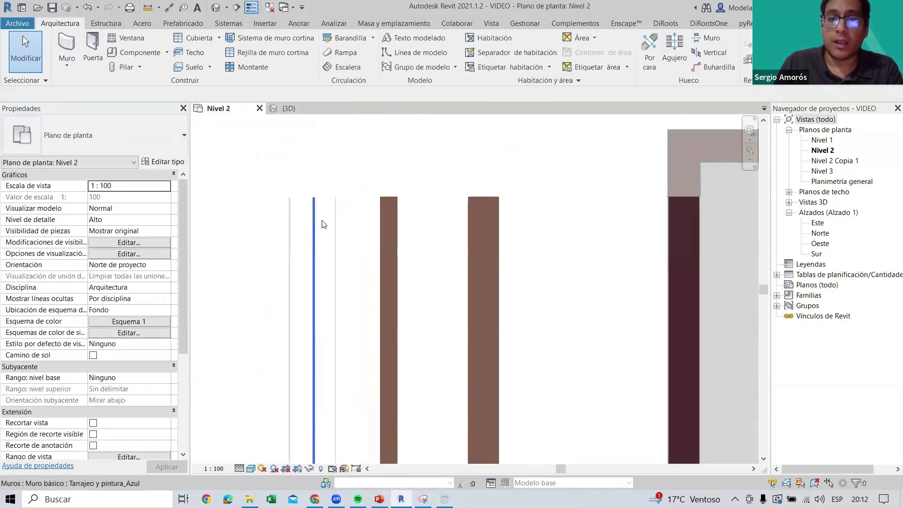
scroll(324, 224, up, 2)
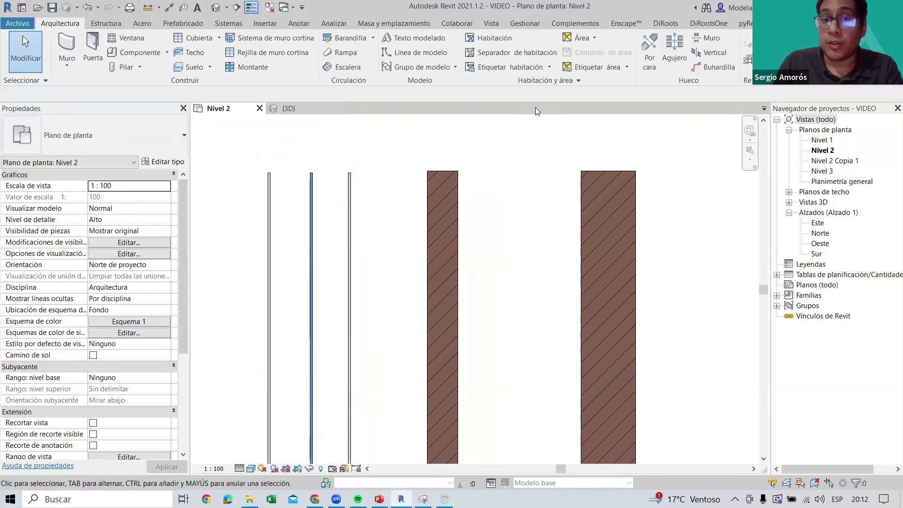
scroll(421, 154, down, 2)
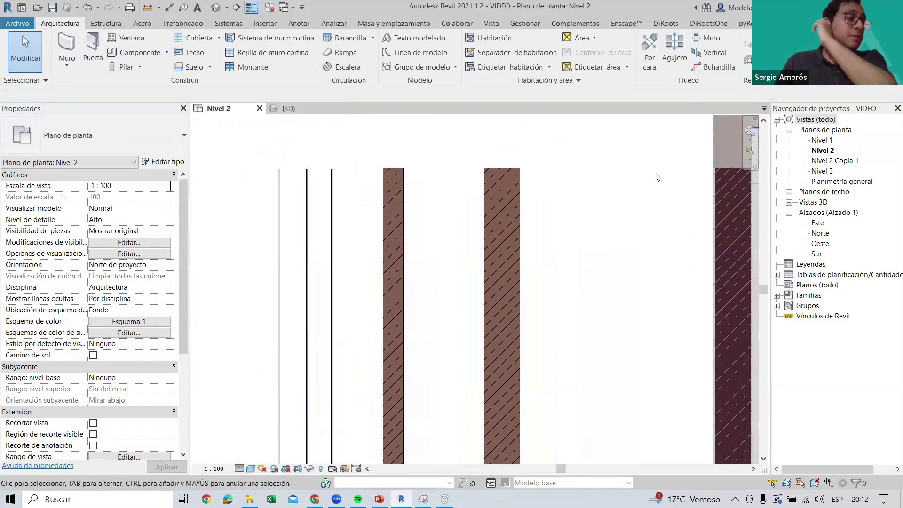
click(851, 274)
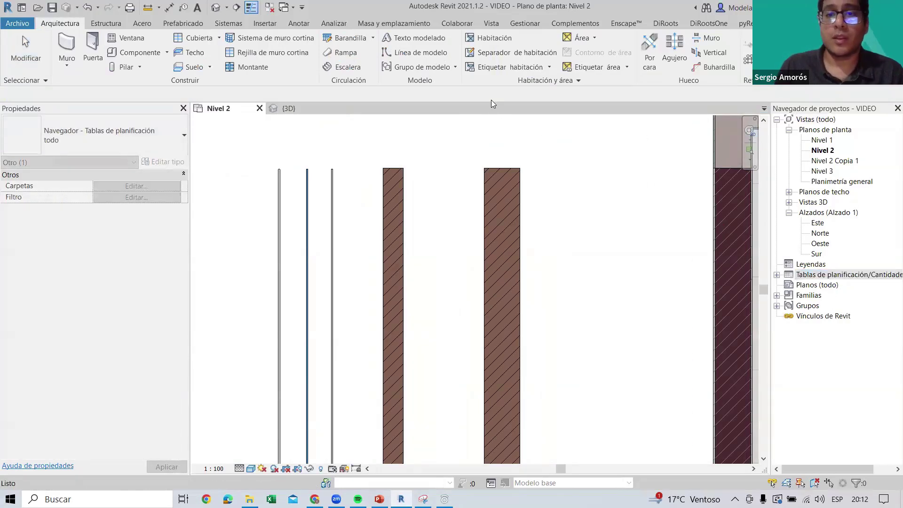
Create a new schedule with Muros as its category
click(810, 278)
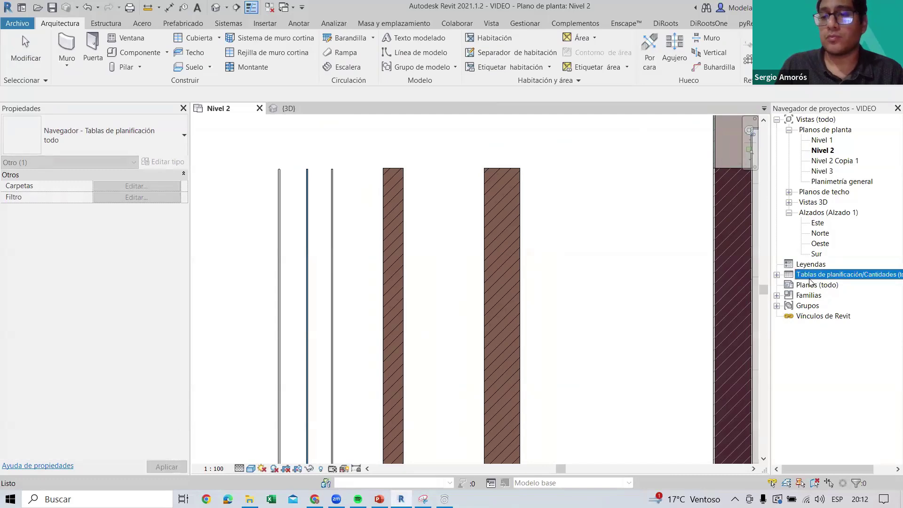
right_click(816, 279)
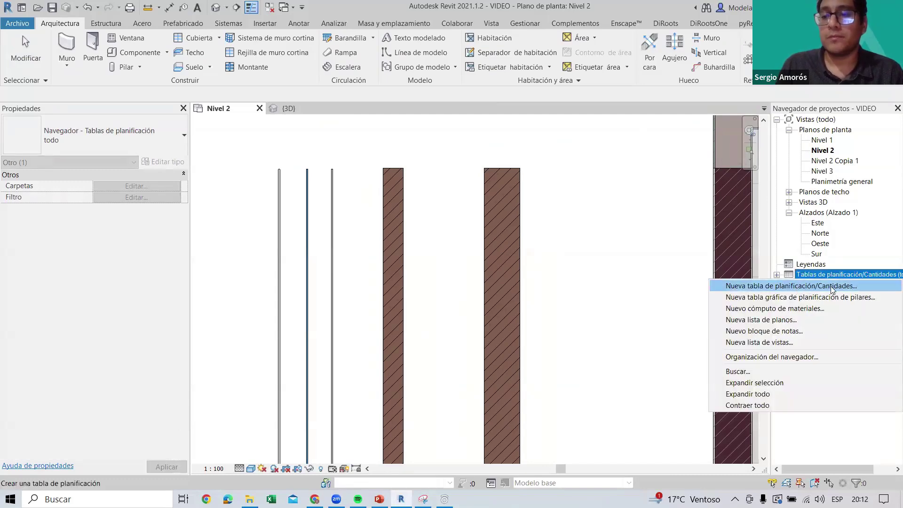
click(832, 288)
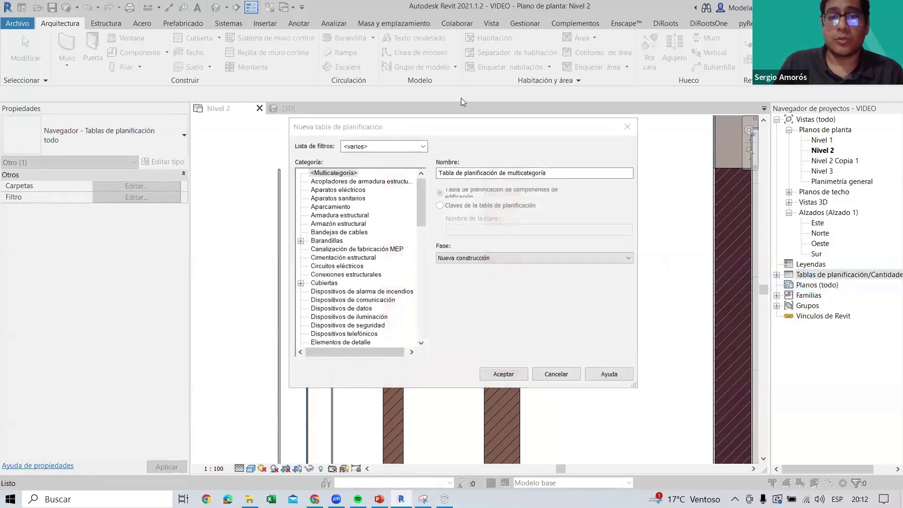
click(325, 240)
scroll(324, 282, down, 9)
click(320, 307)
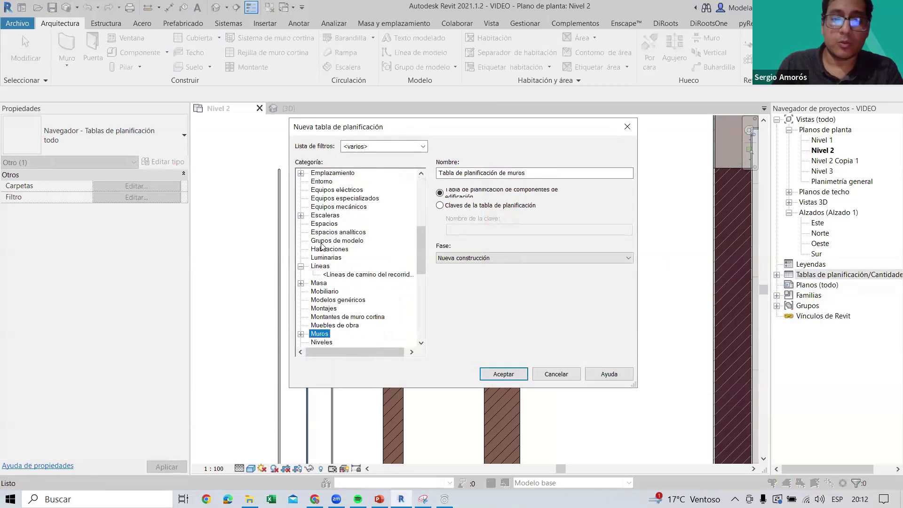
click(511, 372)
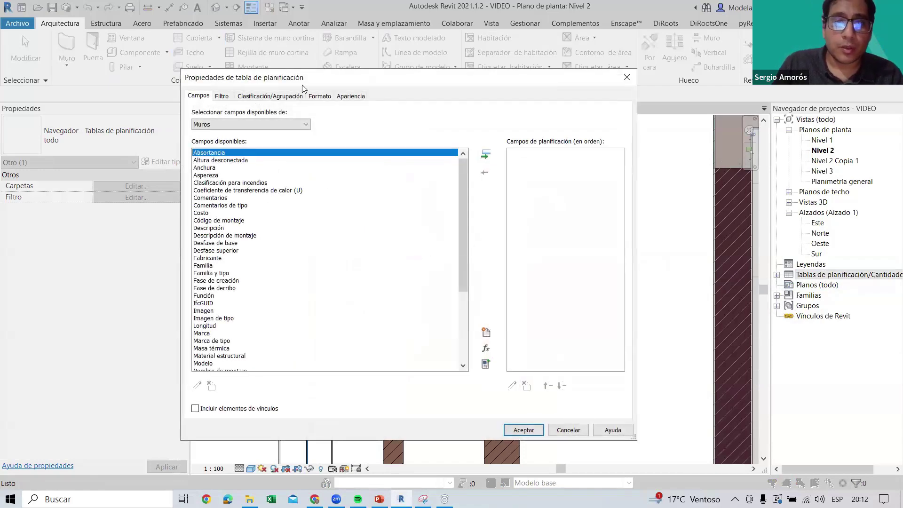
Add the Tipo and Descripción fields to the wall schedule
scroll(276, 302, down, 5)
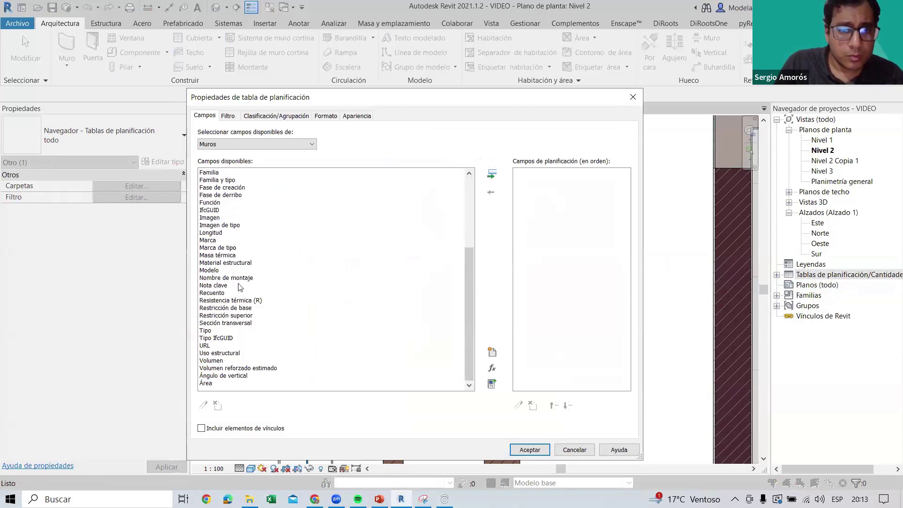
double_click(211, 330)
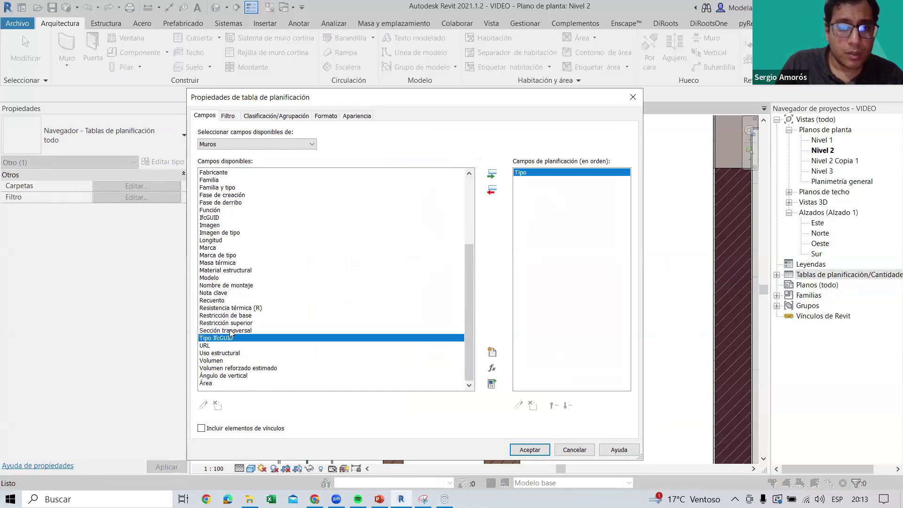
scroll(226, 231, up, 1)
scroll(235, 239, up, 1)
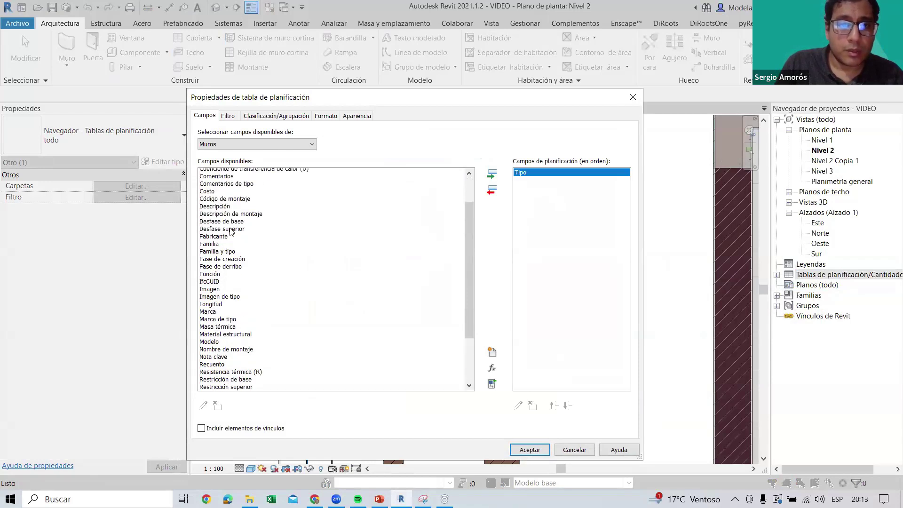
scroll(242, 247, up, 1)
double_click(220, 212)
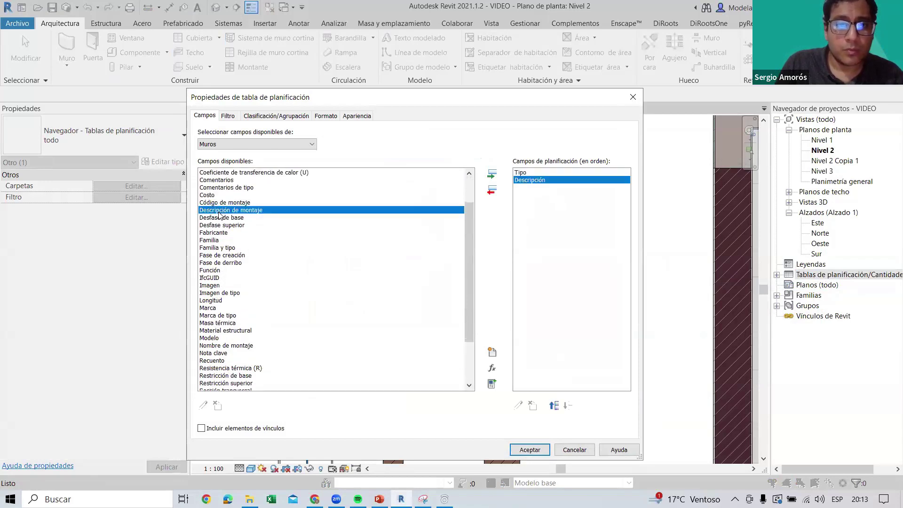
scroll(221, 216, up, 1)
click(529, 450)
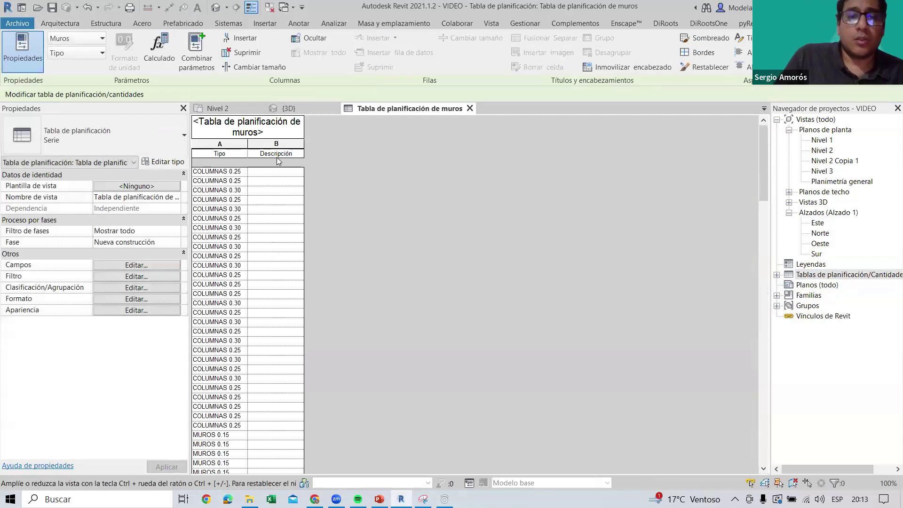
Widen the Tipo column of the wall schedule
scroll(282, 244, down, 5)
scroll(283, 256, down, 5)
scroll(287, 291, down, 5)
scroll(289, 301, down, 5)
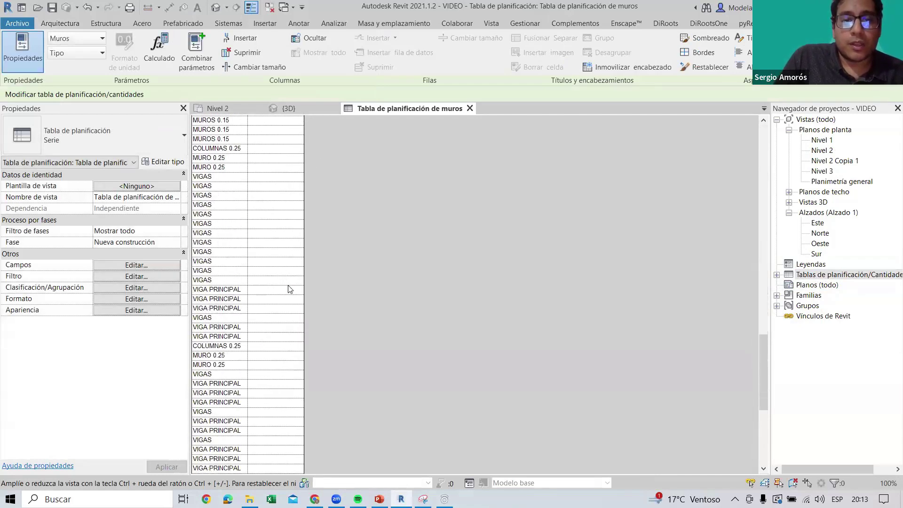
scroll(301, 324, down, 5)
drag(763, 421, 734, 124)
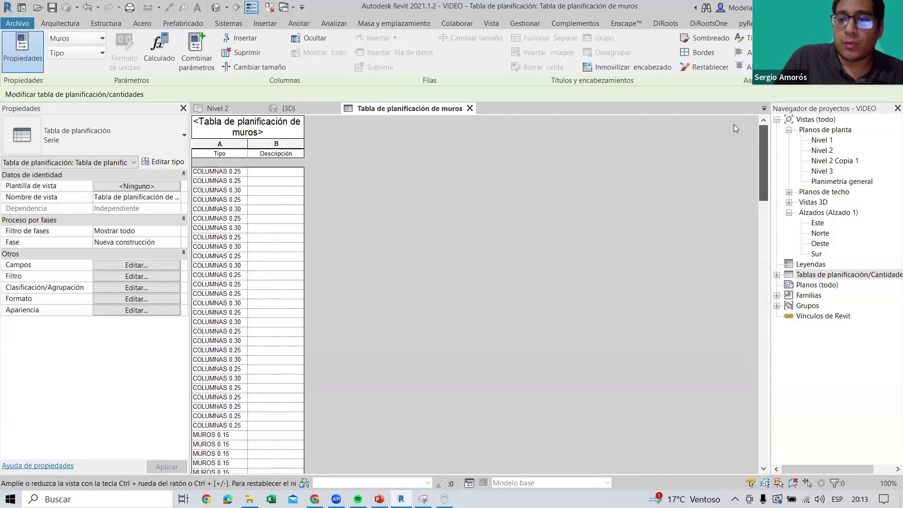
mouse_move(248, 144)
mouse_down()
mouse_move(399, 144)
mouse_move(314, 145)
mouse_up()
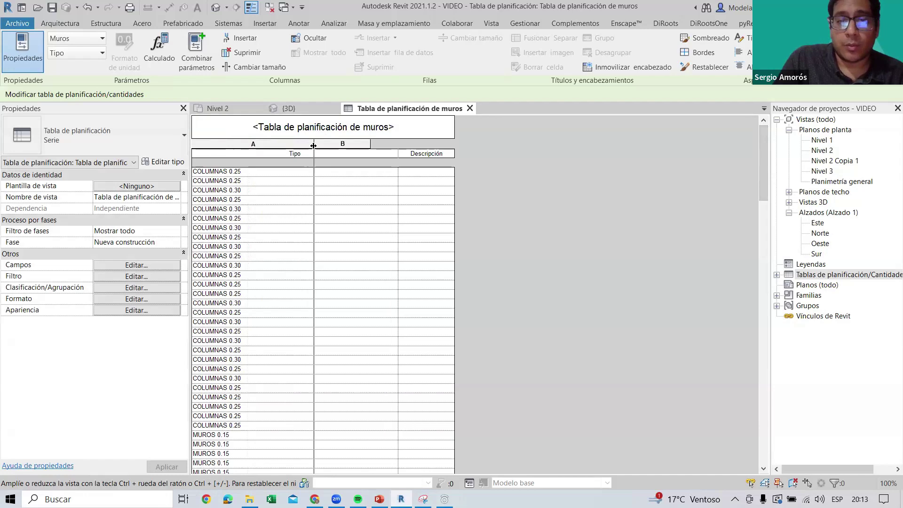
Sort the wall schedule by Tipo in the sorting and grouping settings
click(118, 288)
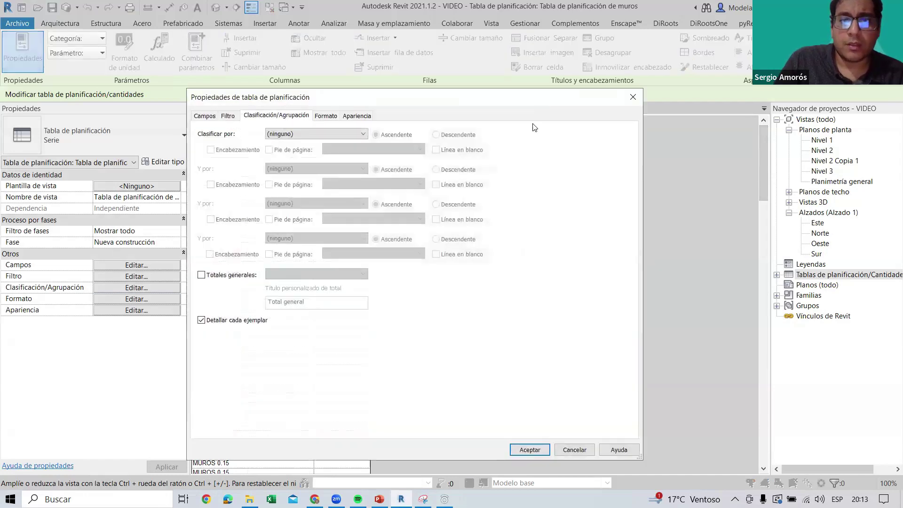
click(627, 99)
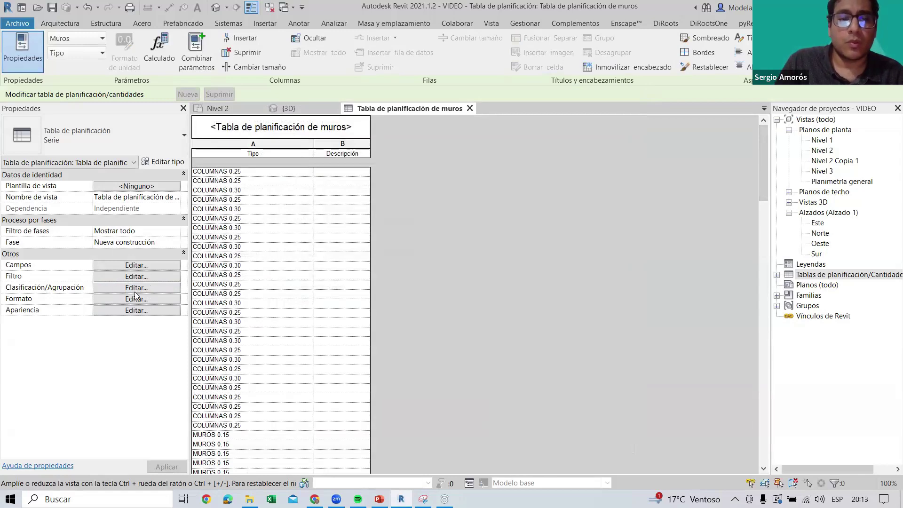
click(128, 288)
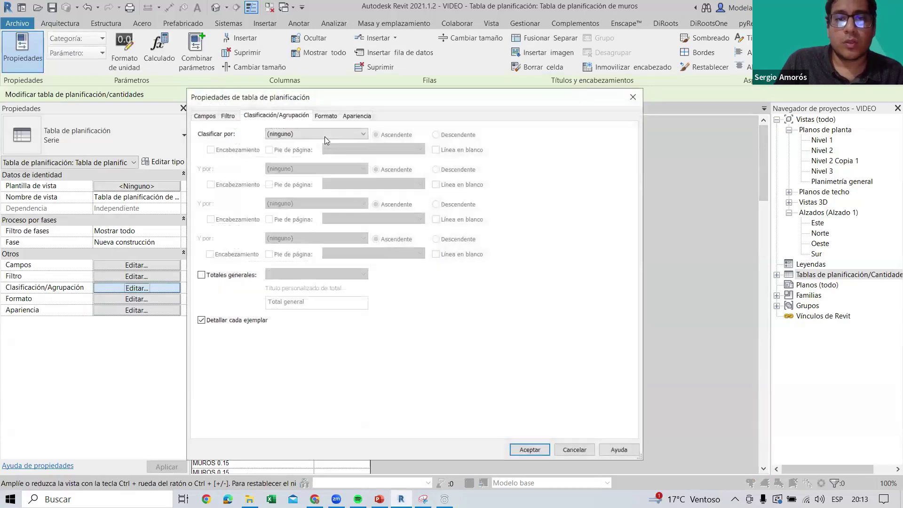
click(324, 137)
click(280, 151)
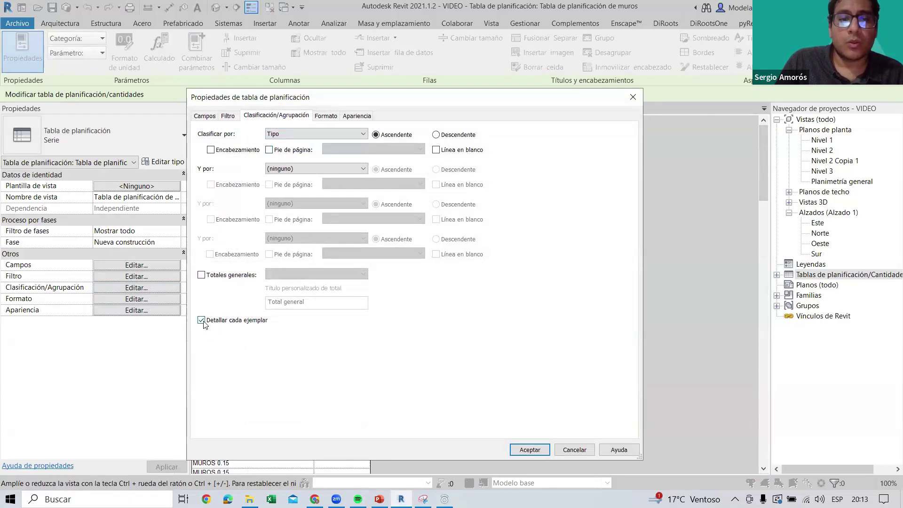
click(520, 450)
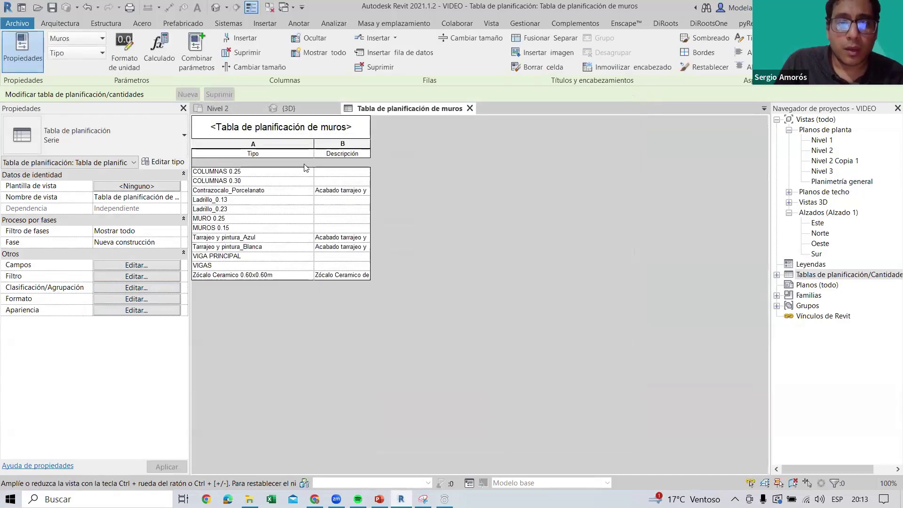
Widen the Descripción column and return to the Nivel 2 floor plan
click(304, 163)
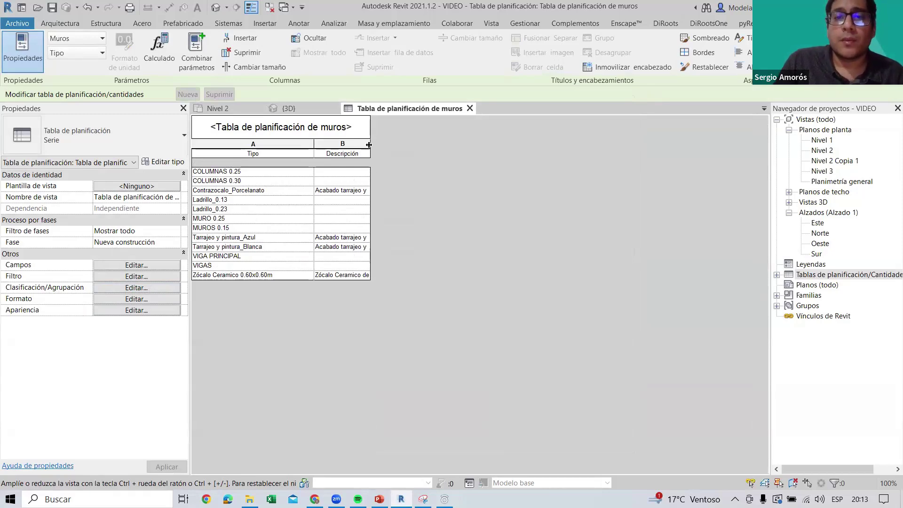
drag(369, 145, 429, 141)
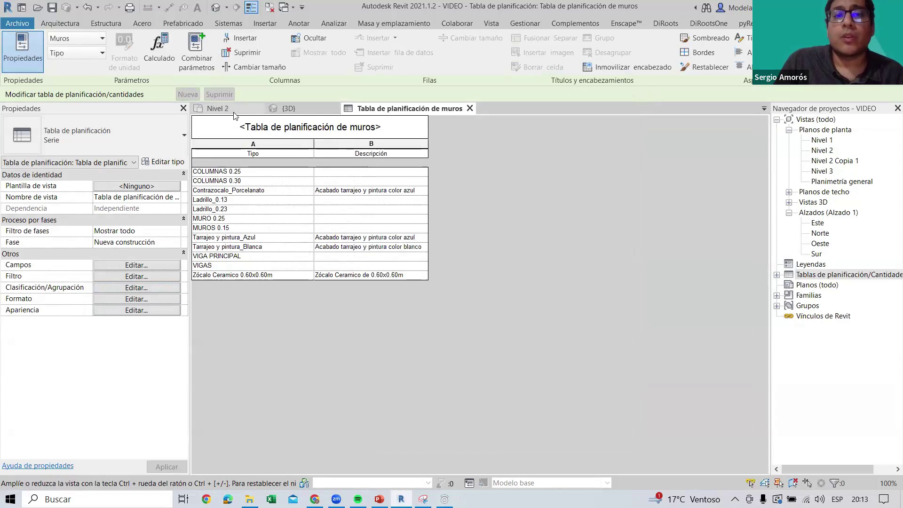
click(217, 109)
middle_drag(374, 293, 310, 239)
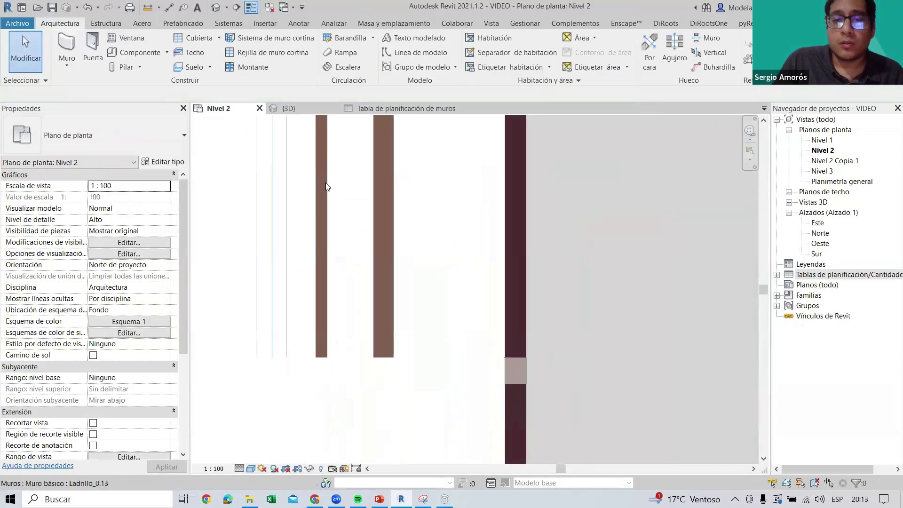
scroll(310, 239, down, 2)
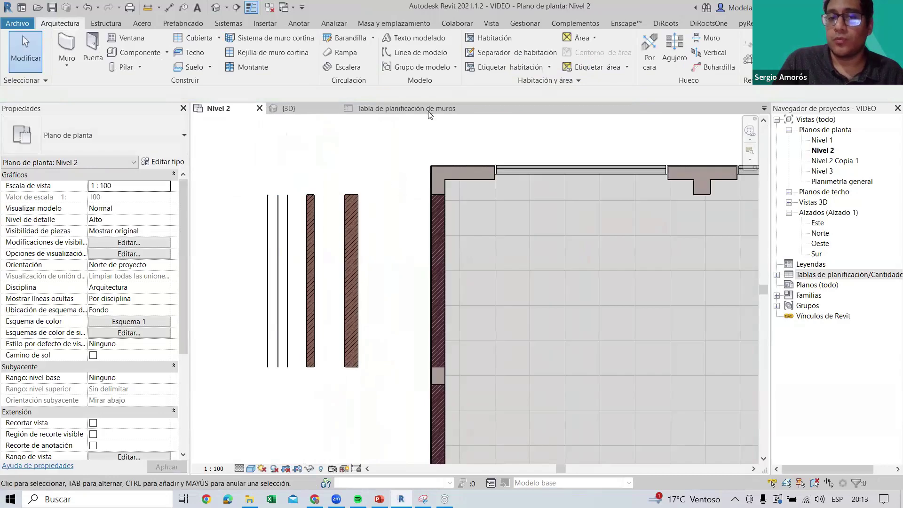
key(ctrl+Tab)
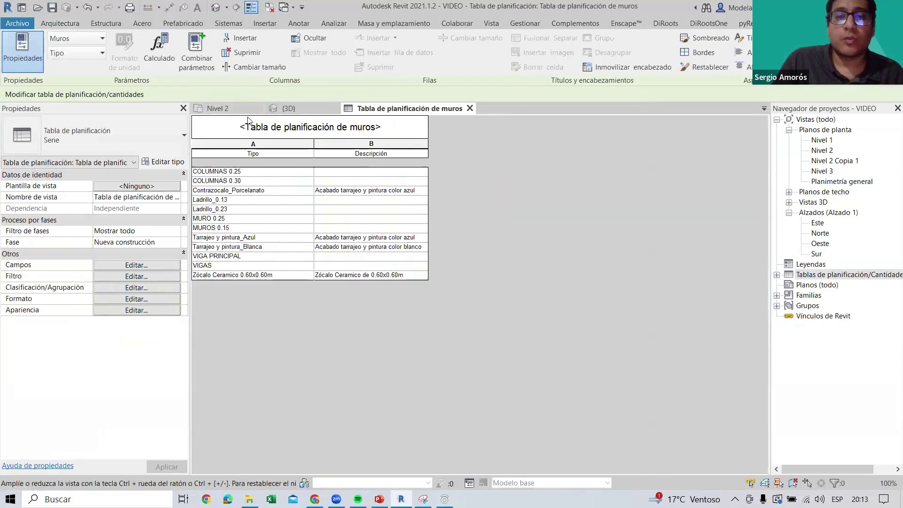
click(238, 108)
scroll(329, 325, down, 2)
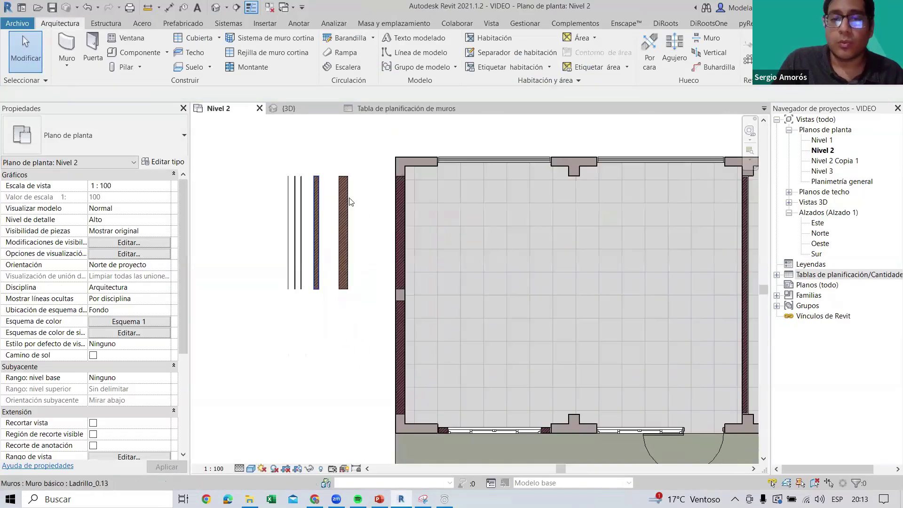
click(466, 108)
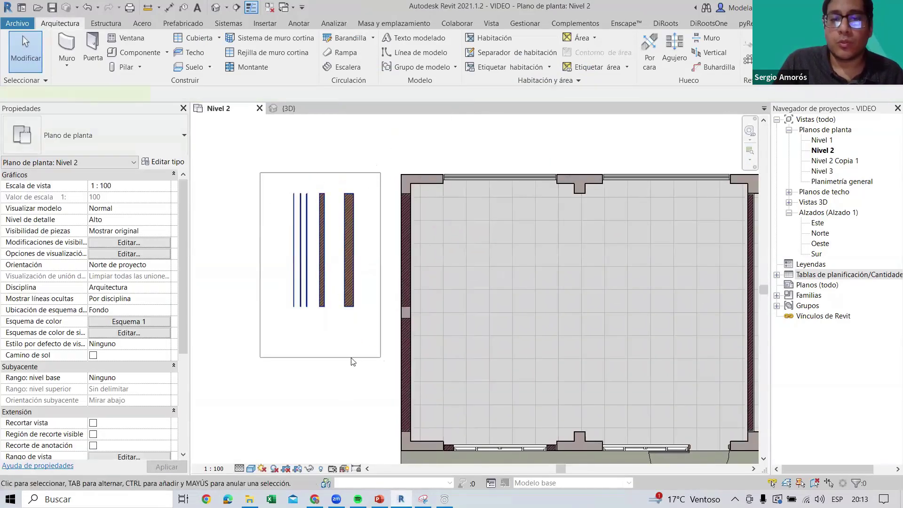
drag(352, 358, 355, 370)
click(356, 373)
middle_drag(391, 186, 398, 217)
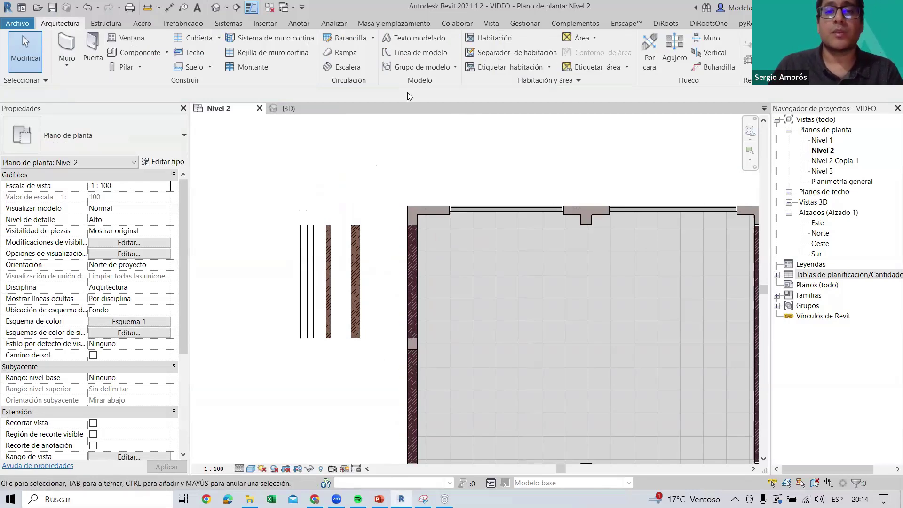
middle_drag(474, 140, 472, 144)
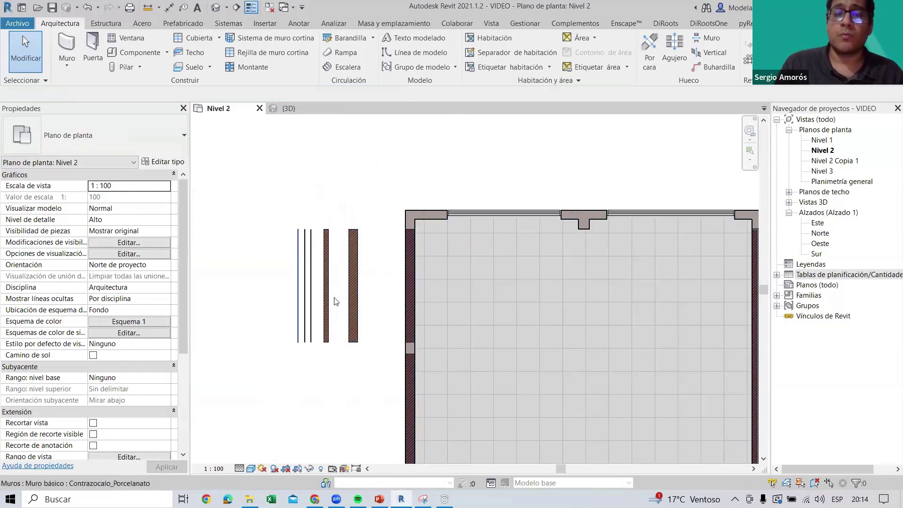
scroll(376, 219, up, 2)
Change the left corner wall's type to Muro básico Ladrillo_0.23
scroll(409, 191, up, 2)
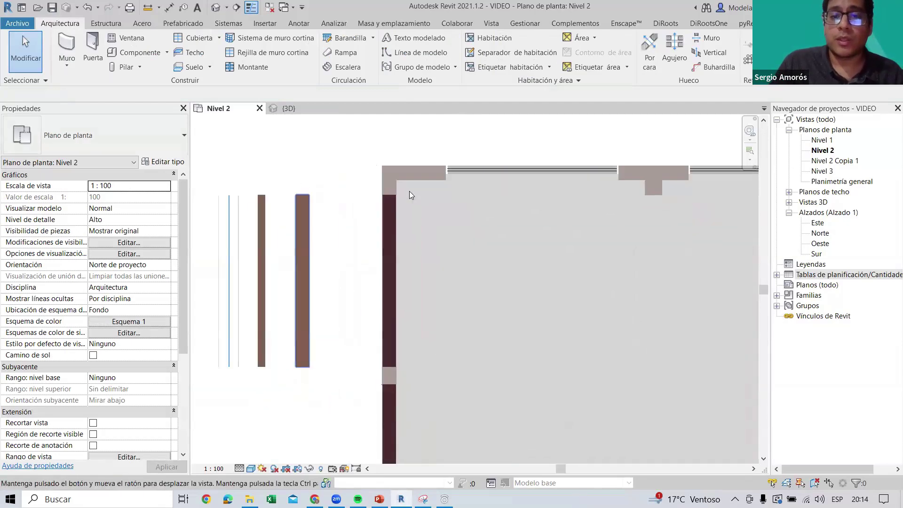
scroll(379, 220, up, 2)
scroll(383, 219, up, 2)
click(383, 219)
scroll(394, 219, down, 2)
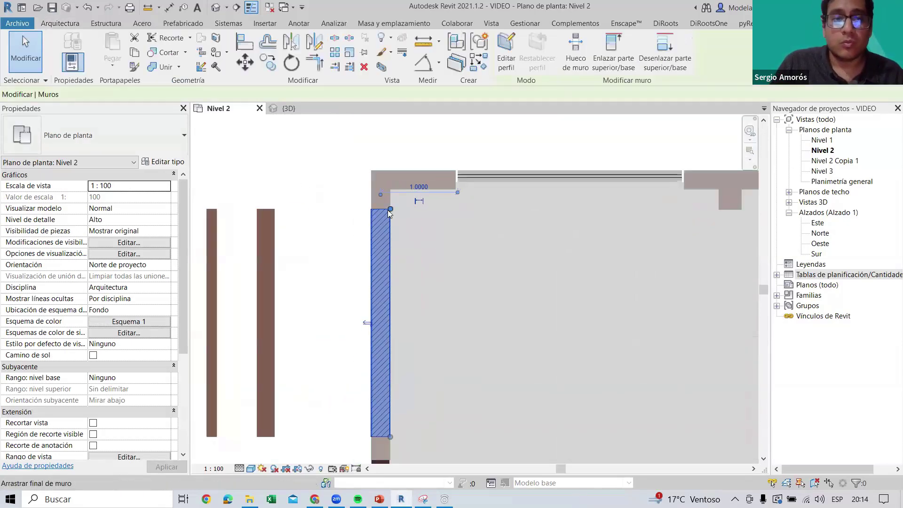
scroll(383, 263, down, 2)
middle_drag(384, 267, 458, 278)
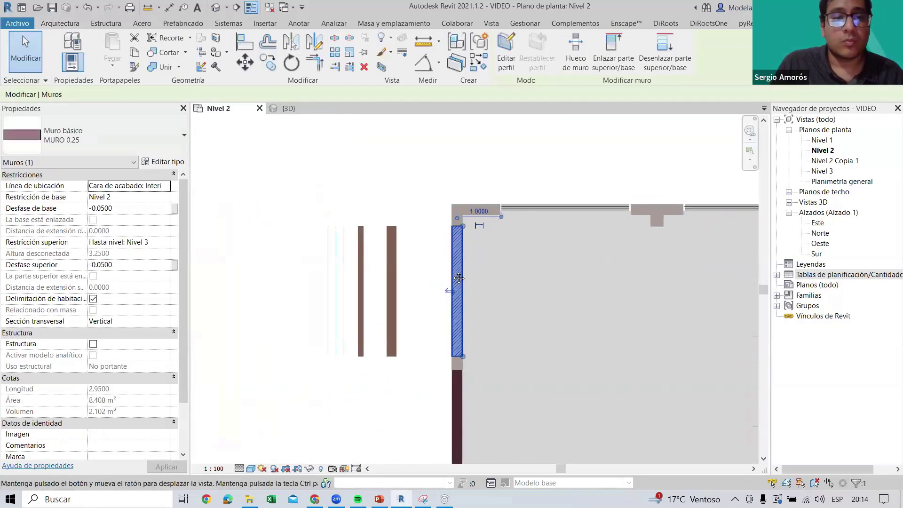
click(101, 128)
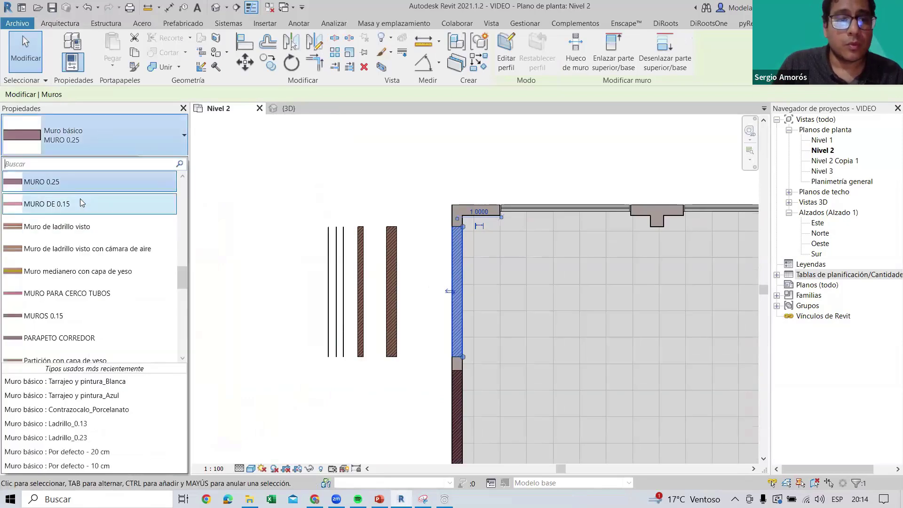
scroll(98, 254, up, 1)
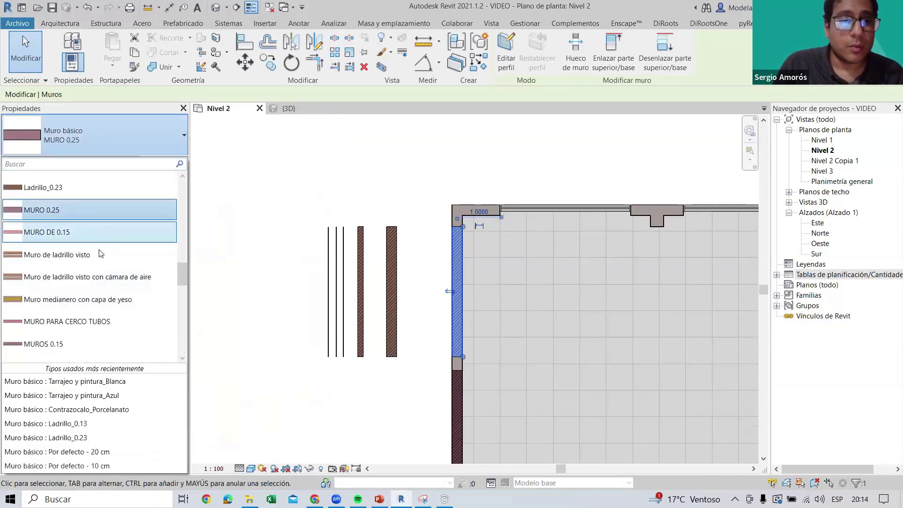
scroll(63, 245, up, 2)
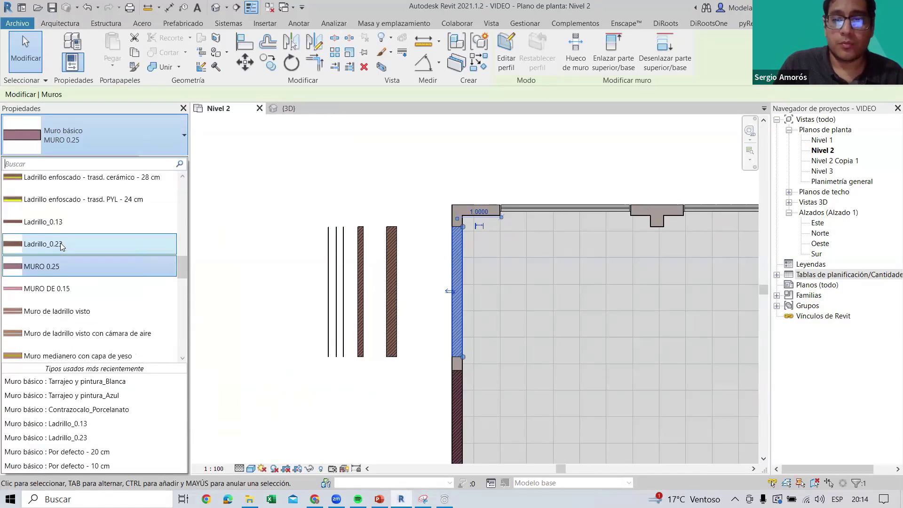
click(60, 243)
scroll(452, 244, up, 3)
scroll(456, 244, up, 3)
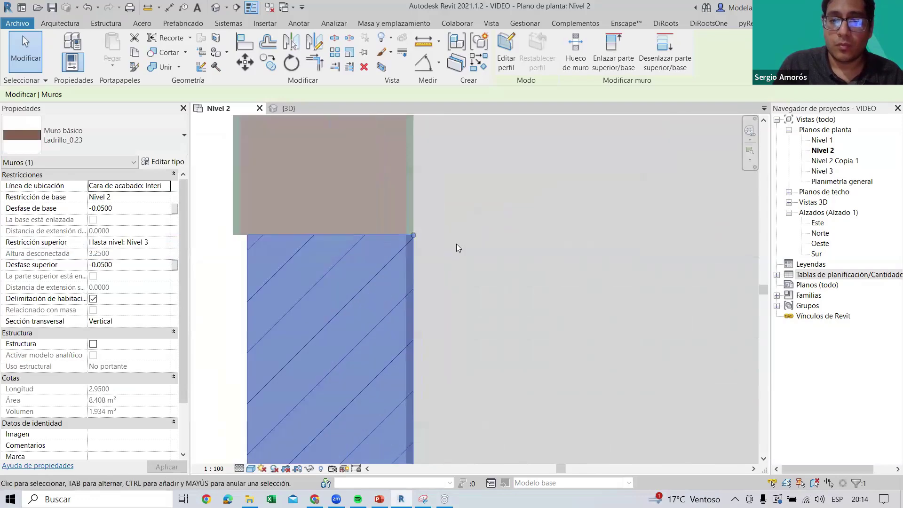
Inspect the corner brick wall, then select the brick wall below the corner
click(463, 269)
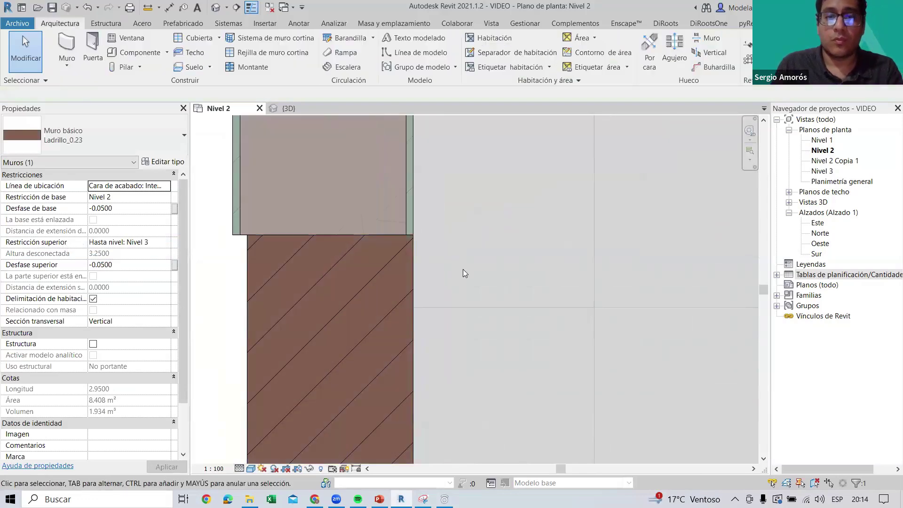
click(414, 274)
scroll(424, 268, down, 2)
scroll(420, 245, down, 2)
scroll(408, 231, down, 2)
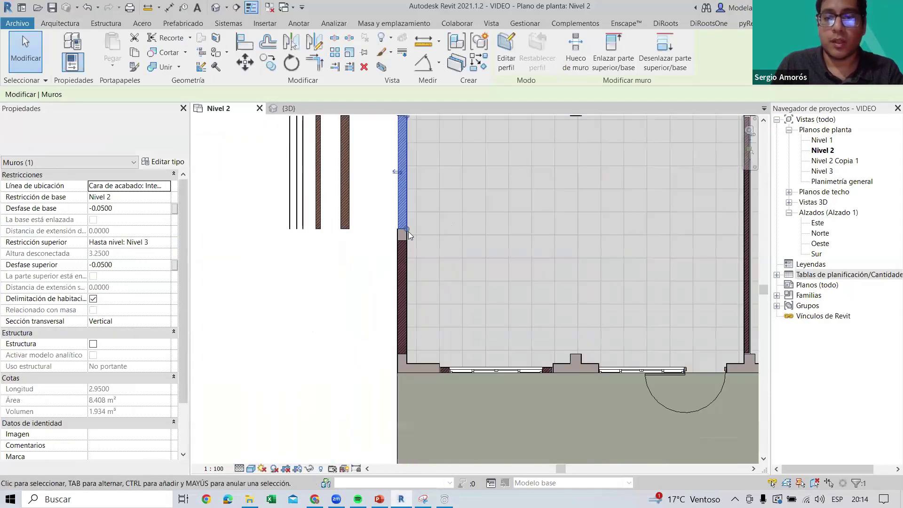
scroll(397, 262, up, 3)
scroll(374, 216, up, 2)
scroll(378, 220, down, 2)
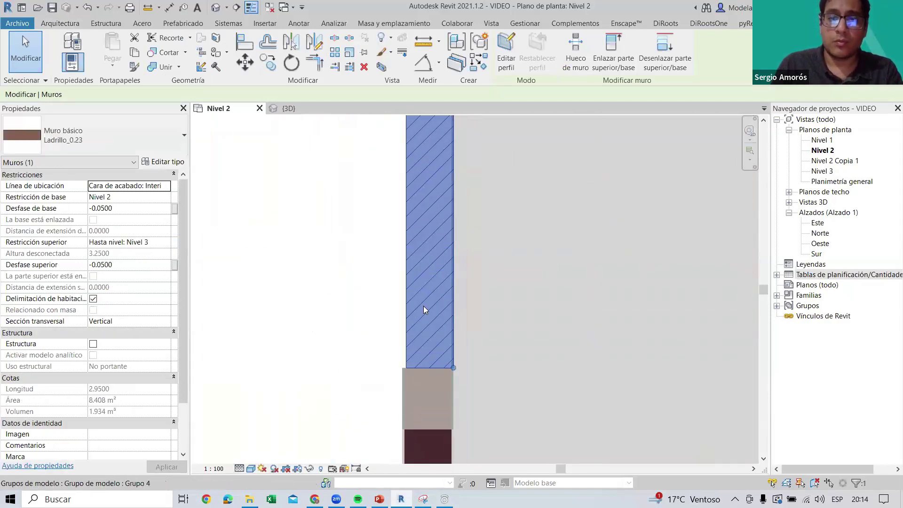
scroll(423, 306, down, 2)
scroll(404, 245, up, 1)
scroll(405, 246, up, 1)
scroll(412, 252, down, 2)
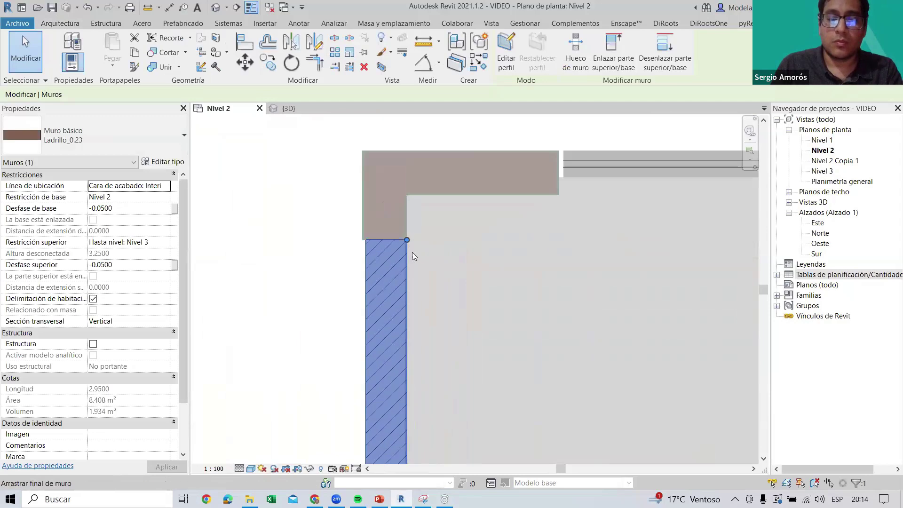
scroll(392, 253, down, 2)
key(Escape)
scroll(414, 249, up, 3)
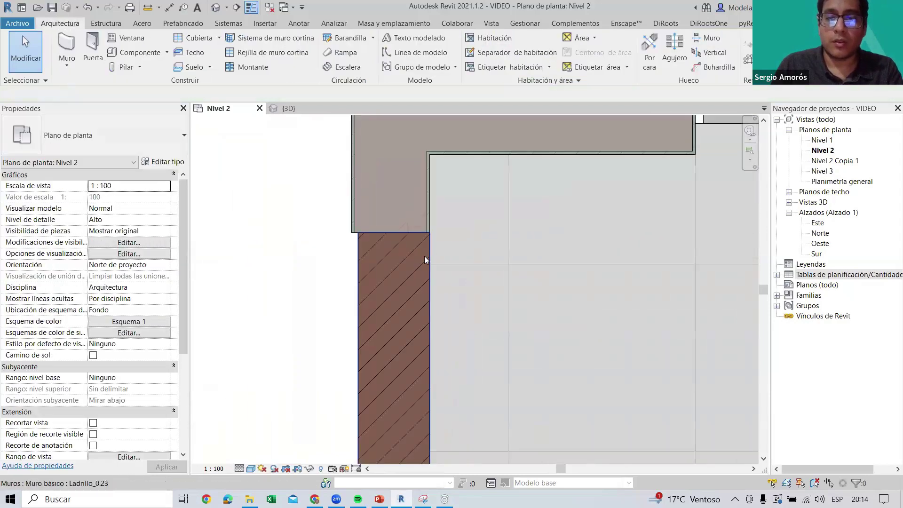
scroll(424, 254, down, 2)
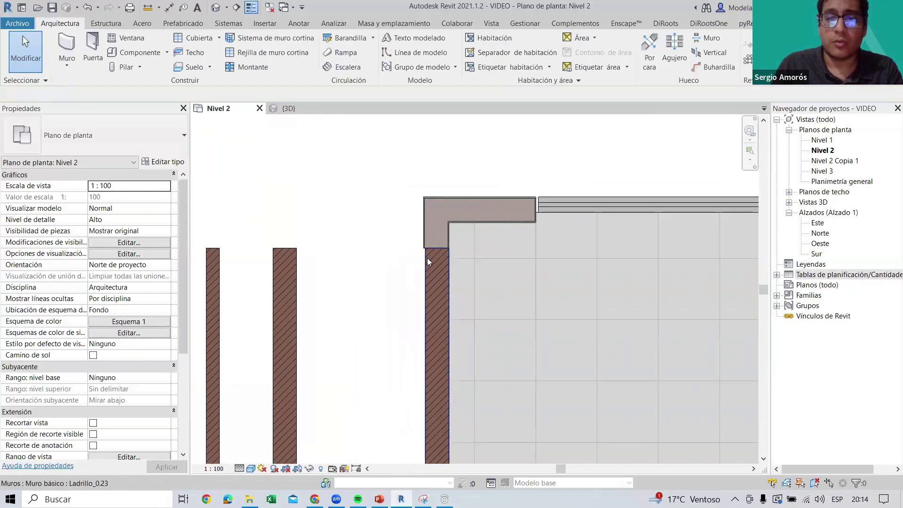
click(428, 260)
Move the selected wall one wall thickness to the left
scroll(454, 249, up, 2)
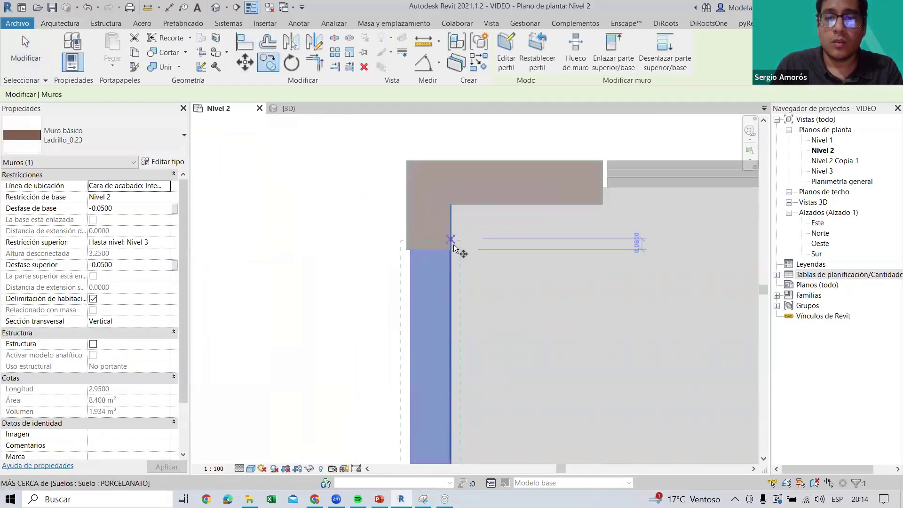
key(m)
key(v)
click(410, 249)
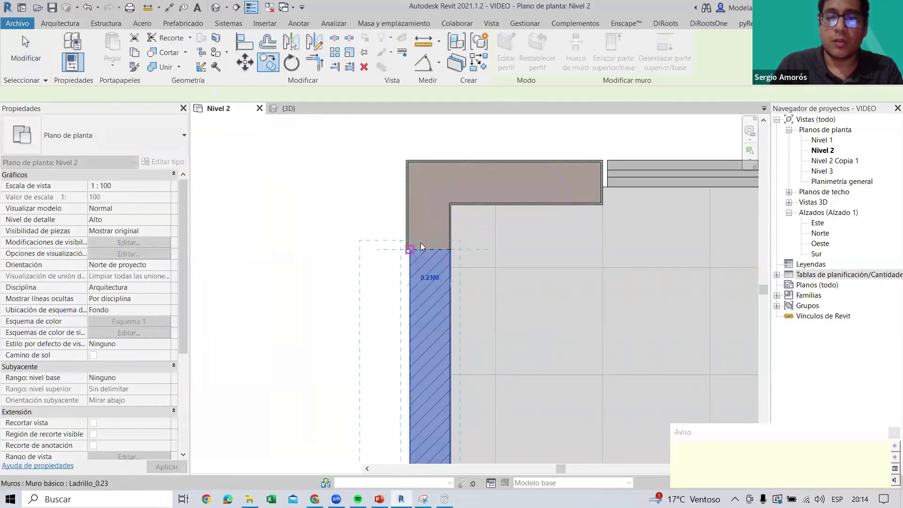
click(369, 250)
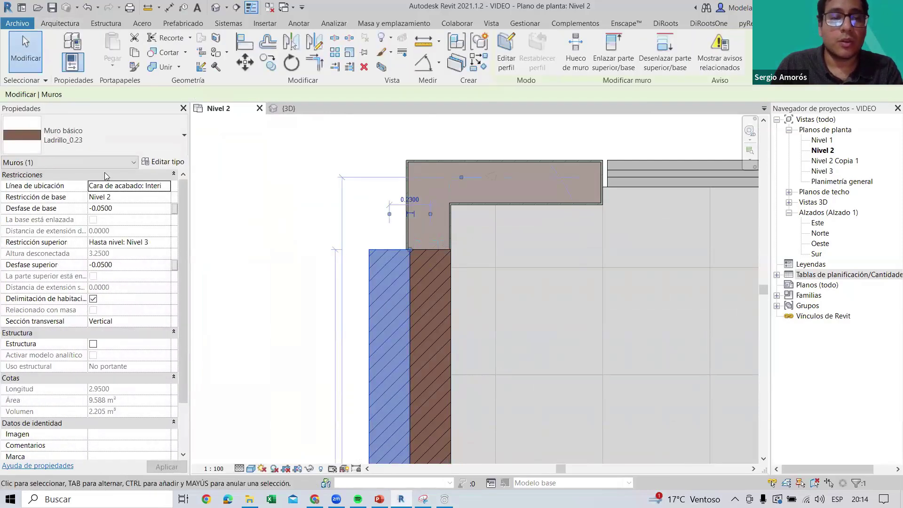
Change the moved wall's type to Tarrajeo y pintura_Azul
click(99, 137)
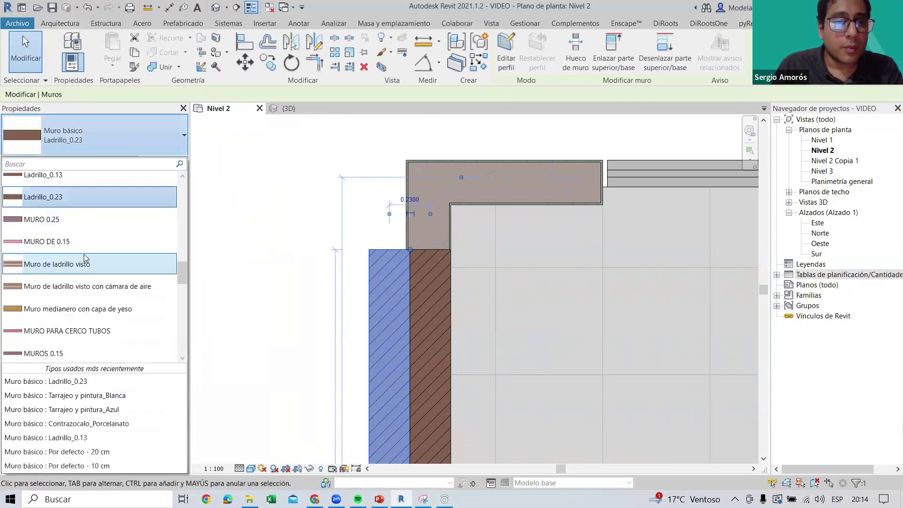
scroll(84, 254, down, 1)
scroll(75, 254, down, 2)
scroll(66, 255, down, 3)
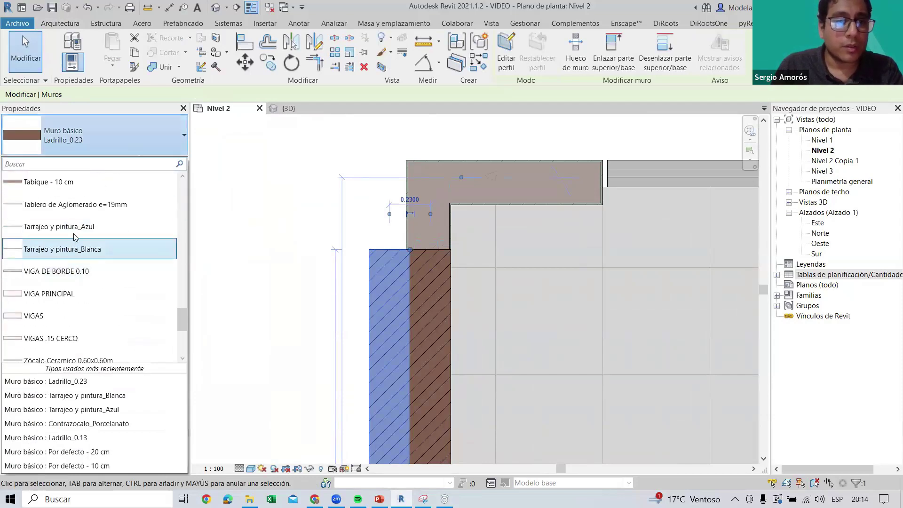
click(97, 226)
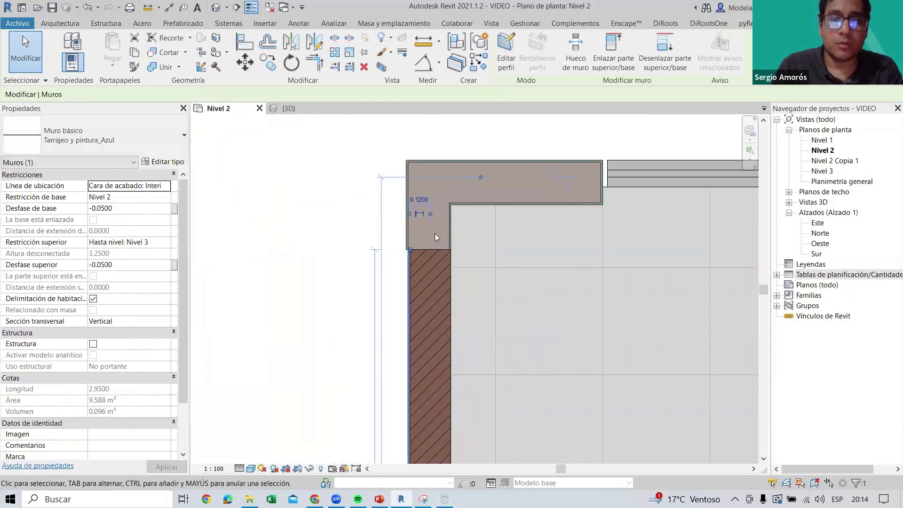
scroll(435, 233, up, 2)
scroll(407, 257, up, 2)
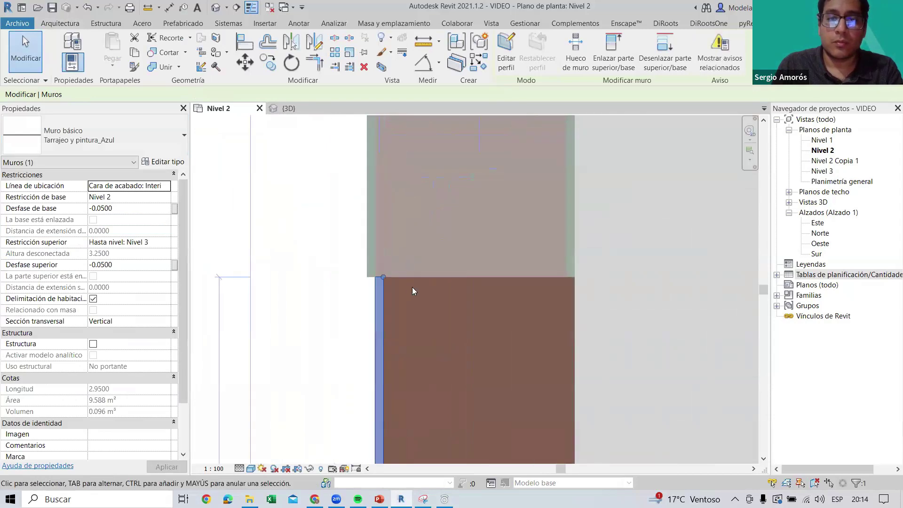
Add the large lower wall to the selection and shift both walls slightly left
ctrl+click(571, 299)
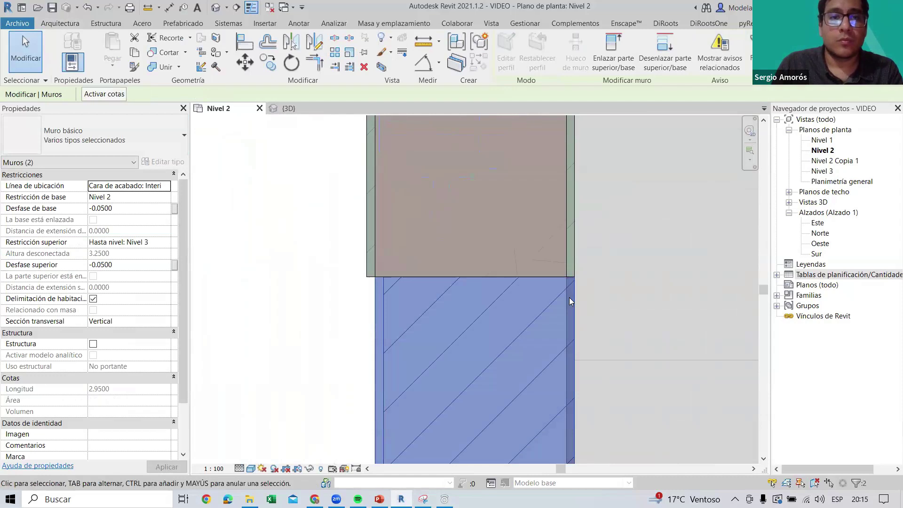
key(m)
key(v)
scroll(375, 264, up, 2)
click(371, 255)
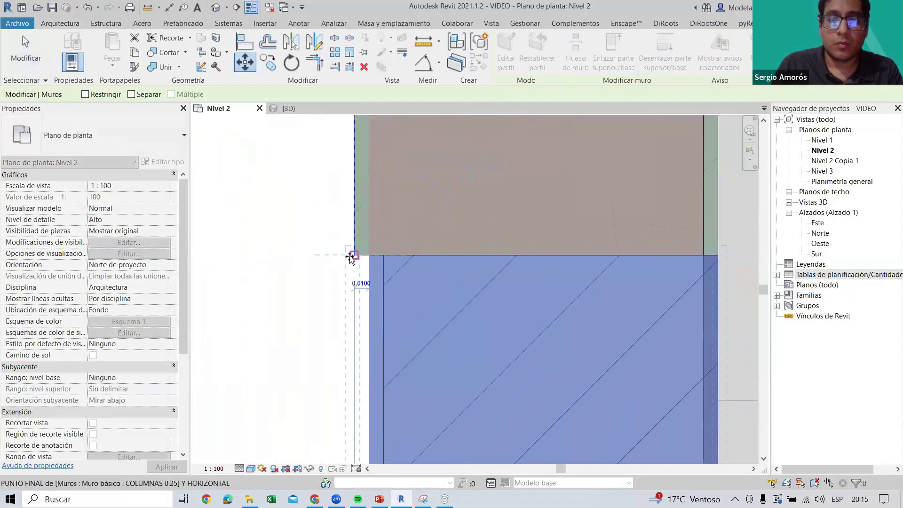
click(372, 290)
scroll(371, 290, down, 3)
key(Escape)
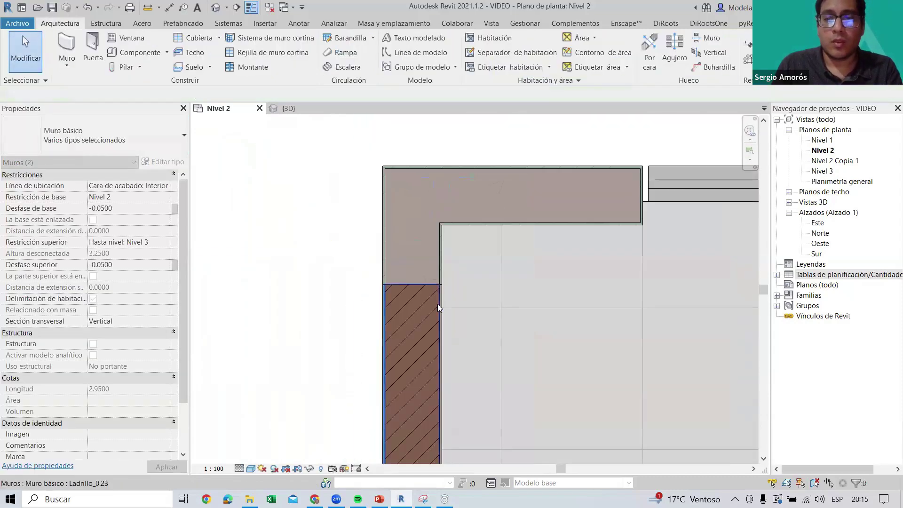
Copy the corner brick wall to a spot right of the original
click(437, 304)
key(c)
key(o)
scroll(406, 289, up, 2)
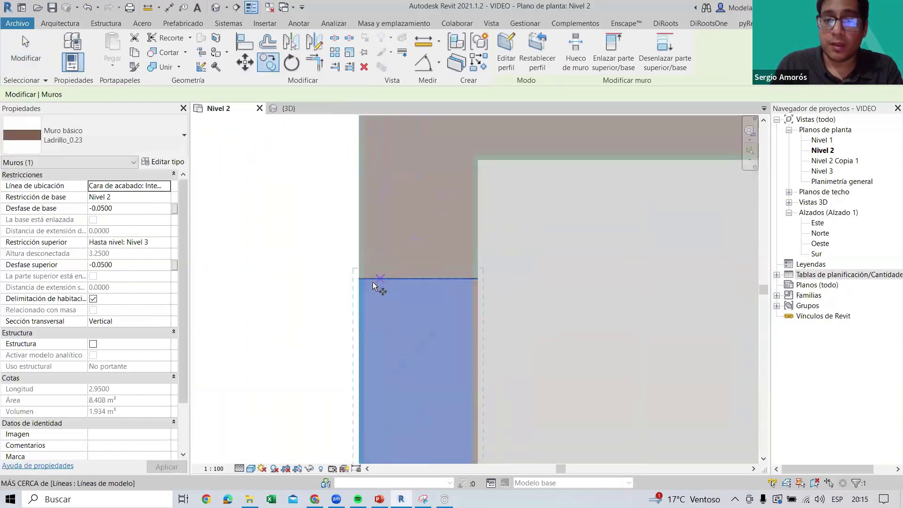
click(364, 281)
click(471, 279)
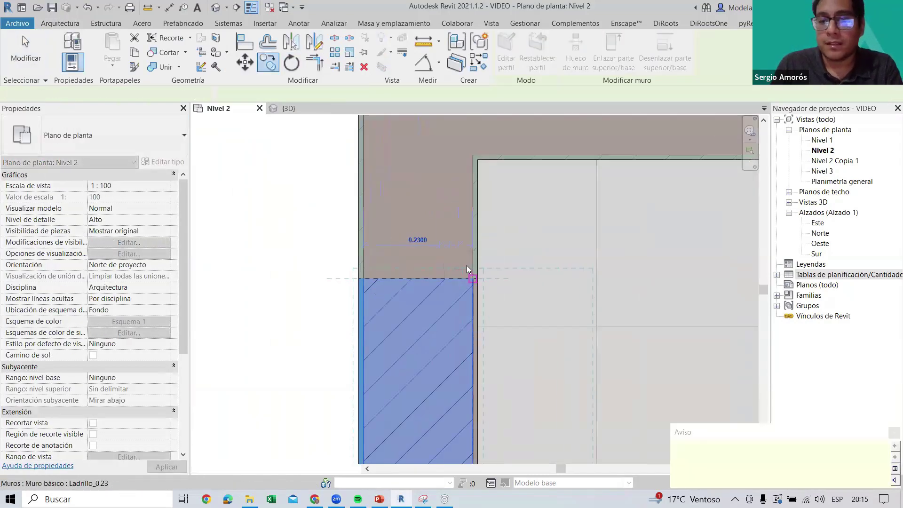
scroll(470, 277, down, 2)
Change the copied wall to the thin Tarrajeo y pintura_Blanca type
click(517, 282)
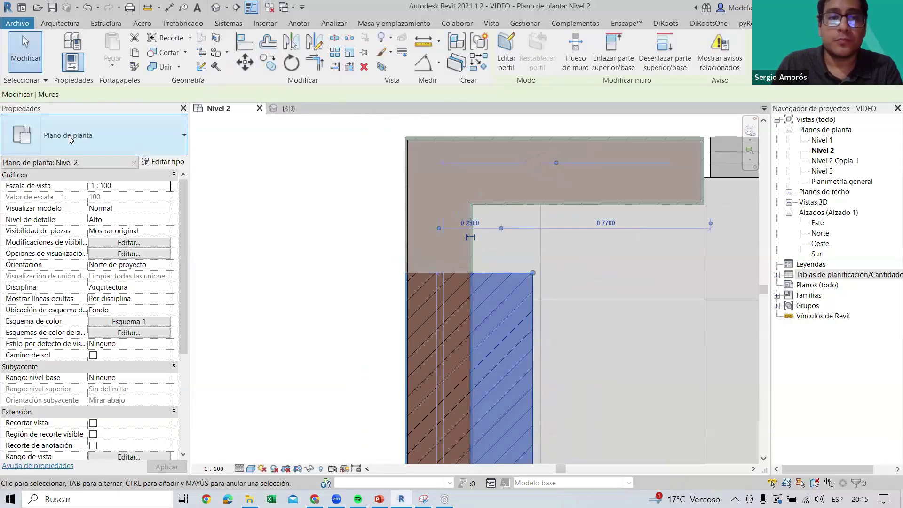
scroll(78, 235, down, 5)
scroll(75, 263, up, 1)
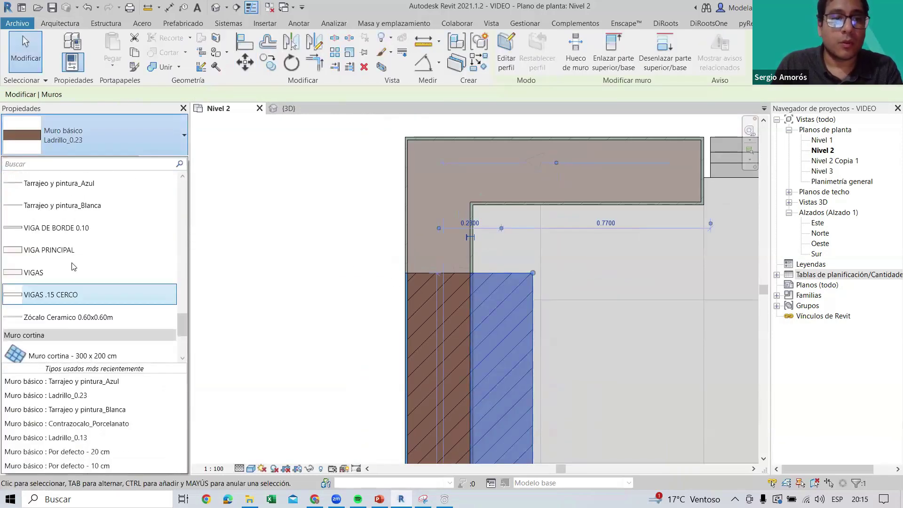
scroll(78, 253, up, 1)
click(70, 262)
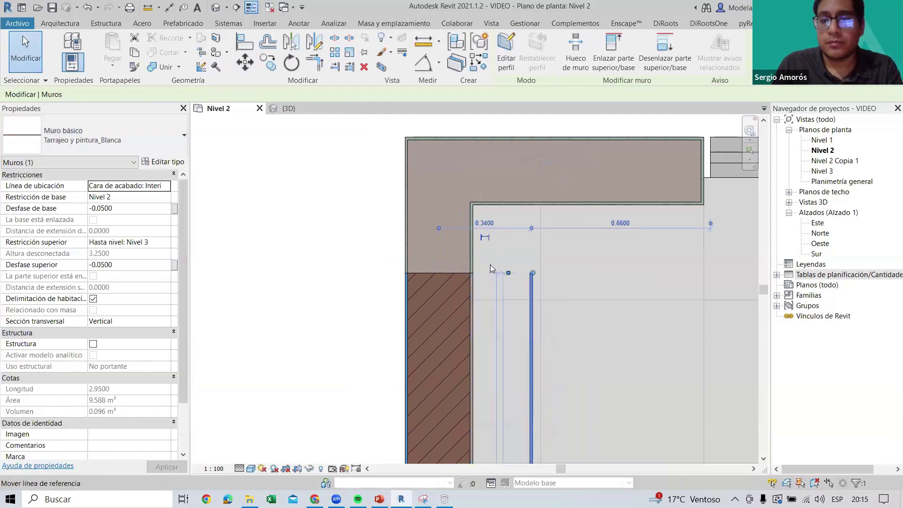
scroll(513, 329, up, 3)
Start the Align (AL) command, cancel it, and zoom around the plan
key(Escape)
key(a)
key(l)
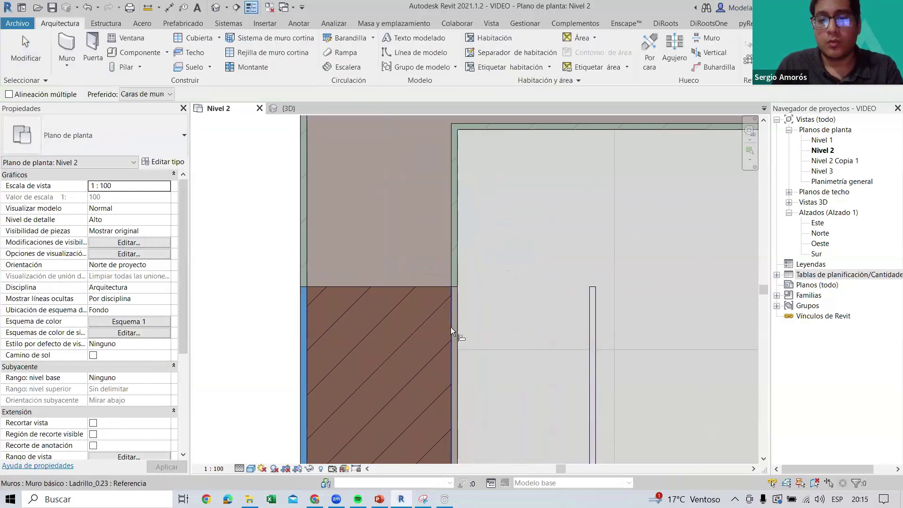
key(Escape)
key(Escape)
scroll(451, 285, down, 2)
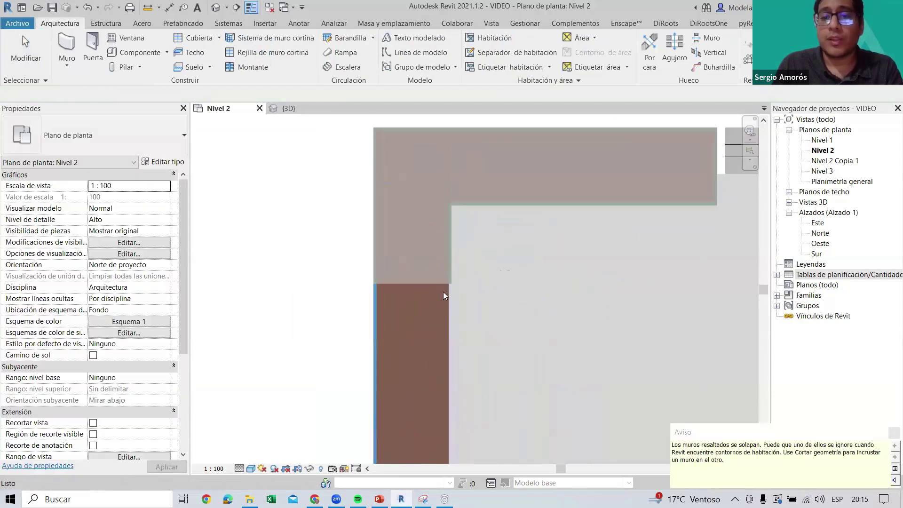
scroll(439, 282, down, 2)
scroll(437, 276, down, 2)
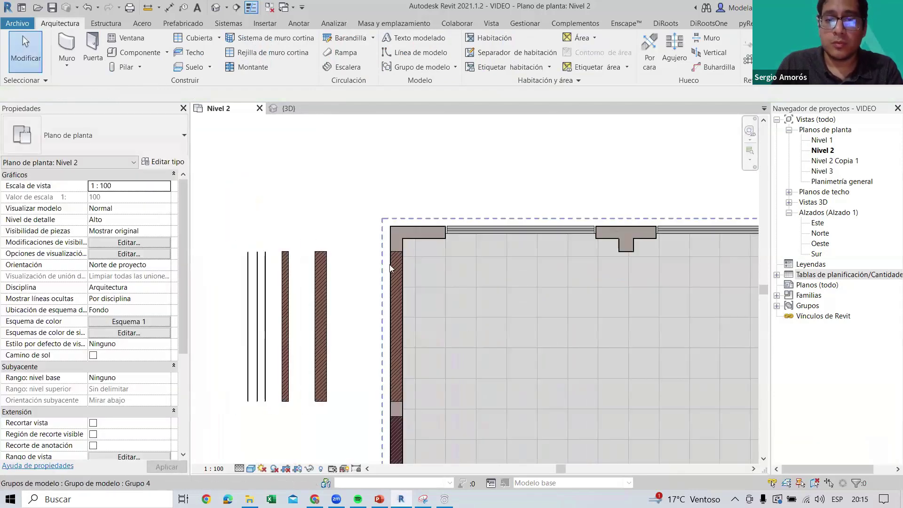
scroll(390, 268, up, 5)
scroll(424, 245, up, 2)
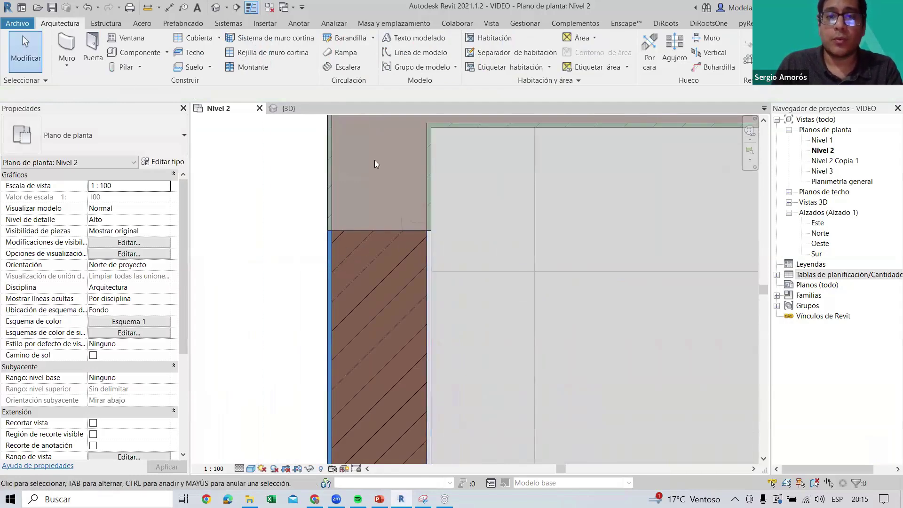
Switch to the 3D view and orbit and pan to the wall corner
key(ctrl+Tab)
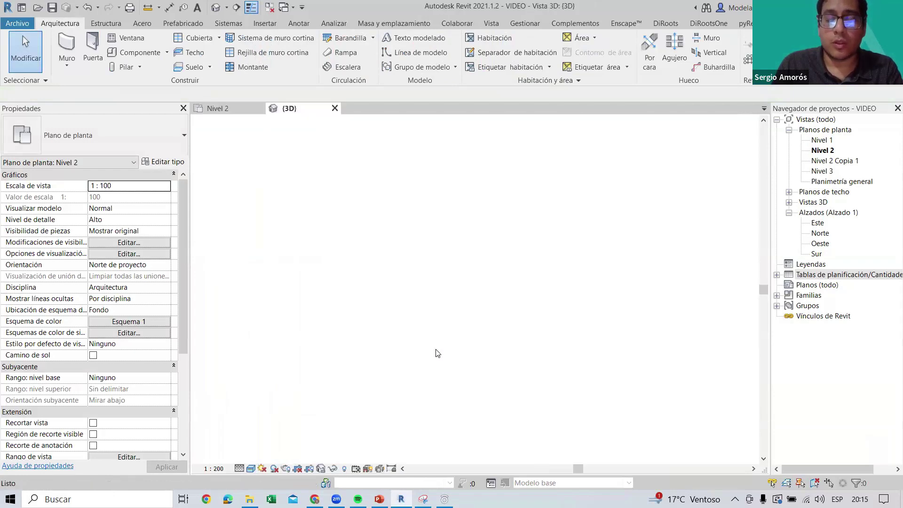
mouse_move(405, 291)
shift+middle_down()
mouse_move(435, 314)
mouse_move(504, 305)
shift+middle_up()
scroll(506, 297, up, 2)
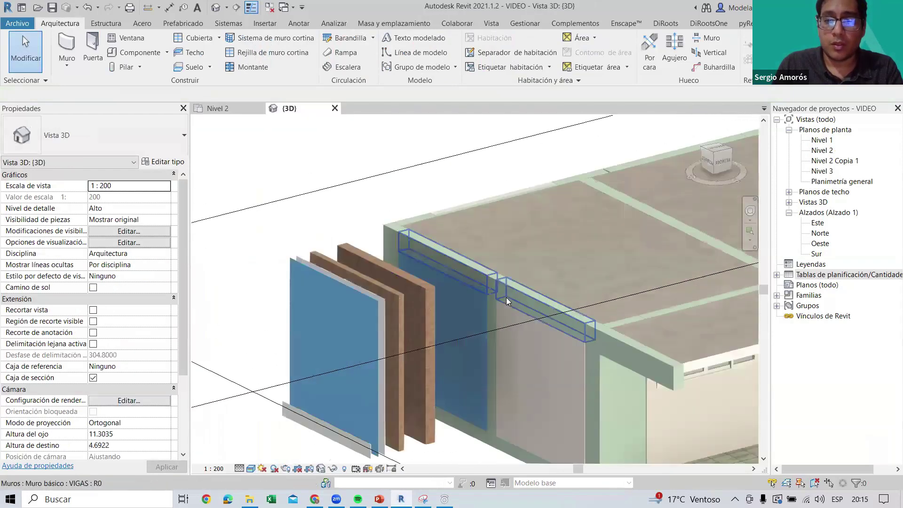
scroll(445, 275, up, 2)
middle_drag(445, 275, 433, 321)
scroll(421, 262, down, 2)
scroll(421, 250, down, 2)
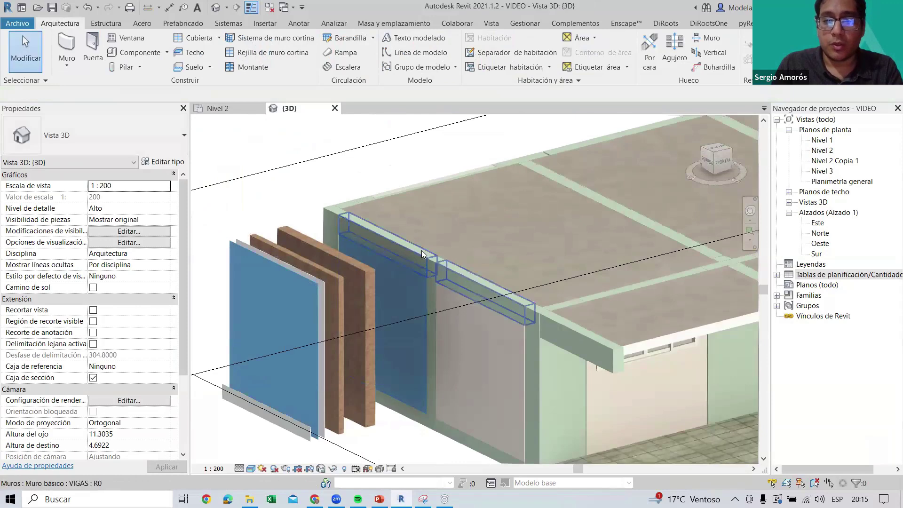
scroll(421, 261, up, 4)
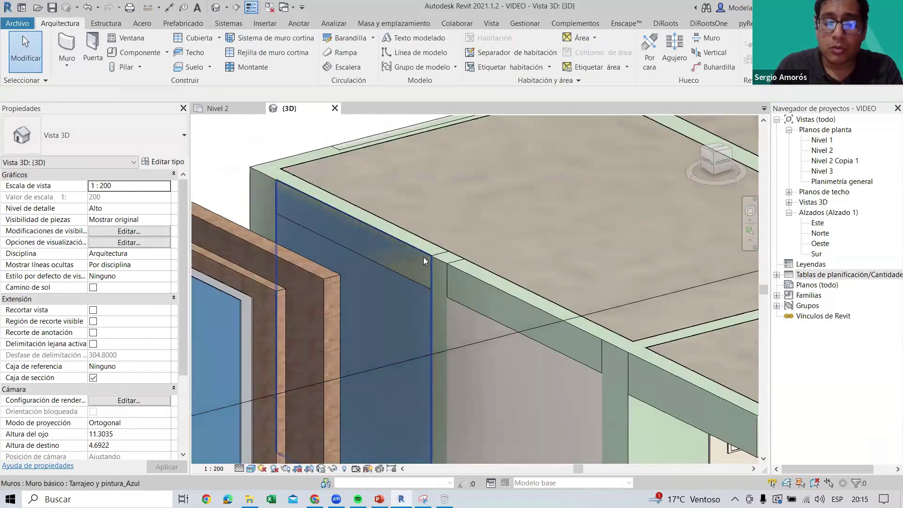
Set the Tarrajeo y pintura_Azul wall's Desfase superior to -0.4000
click(419, 256)
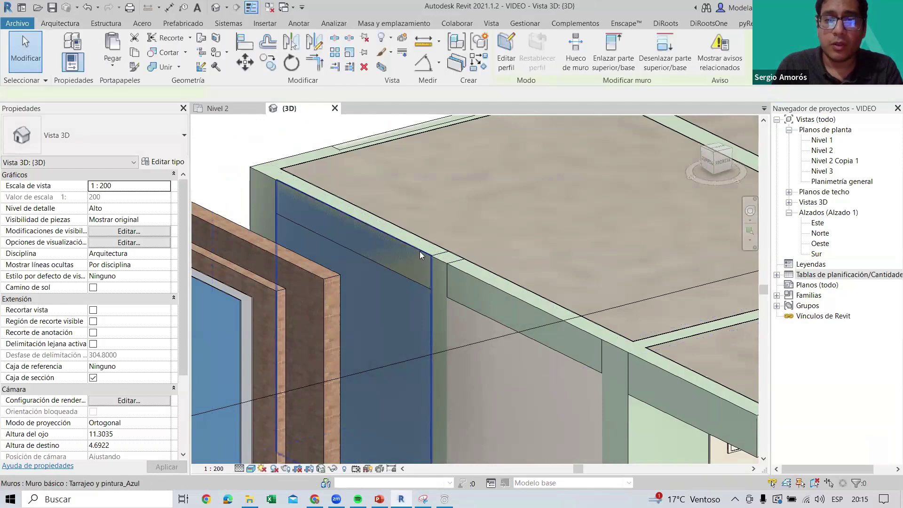
click(135, 266)
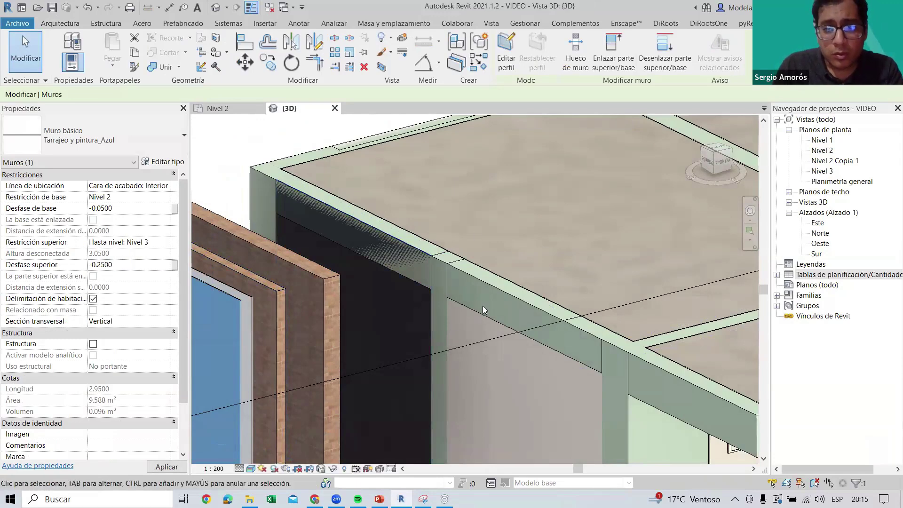
scroll(470, 291, down, 2)
scroll(452, 275, down, 2)
click(124, 265)
text(-0.4000)
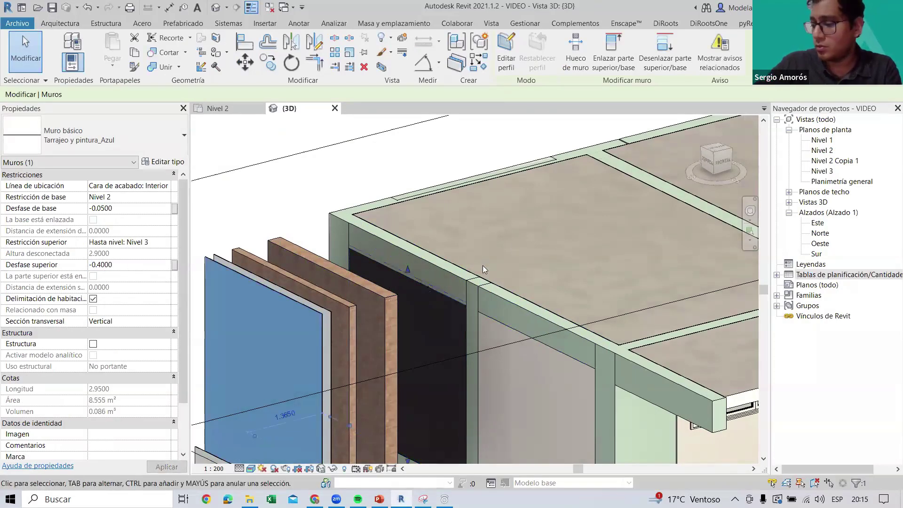
Clear the selection, orbit the building, and return to the Nivel 2 plan
key(Escape)
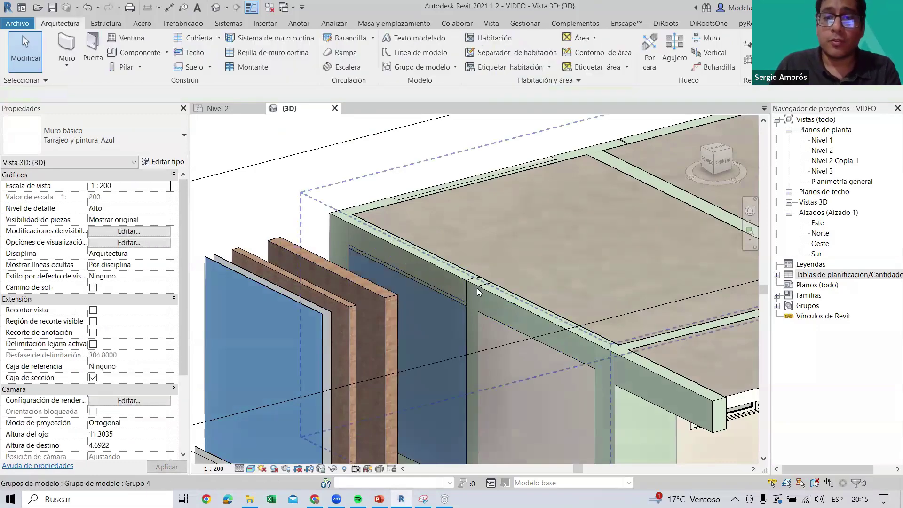
shift+middle_drag(477, 288, 417, 299)
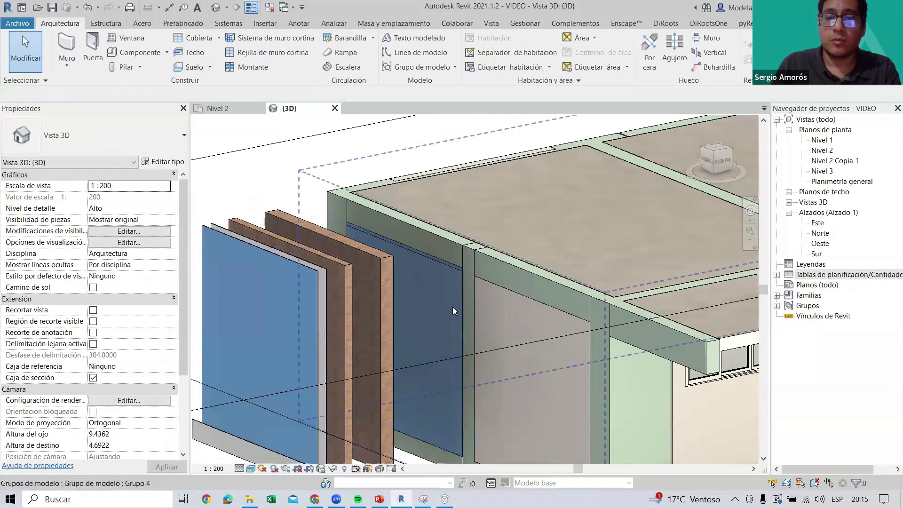
scroll(453, 307, down, 3)
click(213, 111)
Select the thin wall samples at upper left and start copying them, then cancel
scroll(414, 353, down, 2)
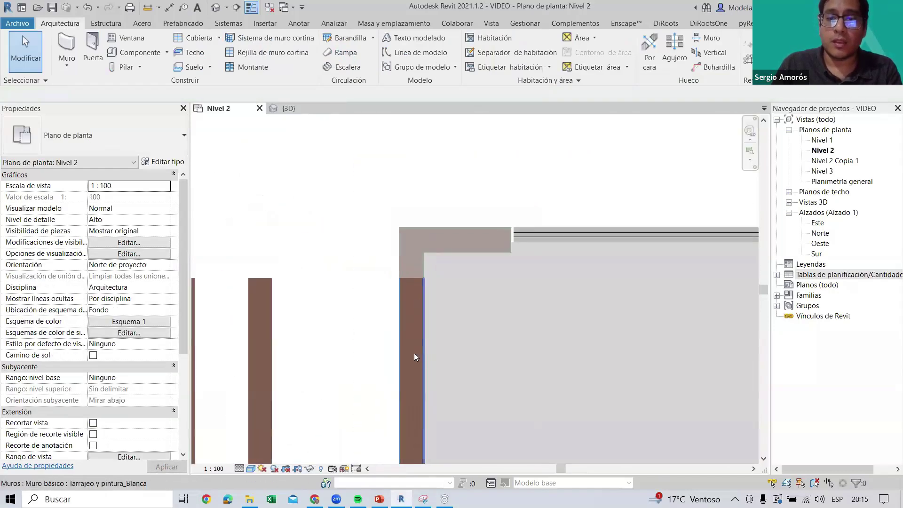
scroll(379, 246, down, 2)
scroll(412, 217, down, 2)
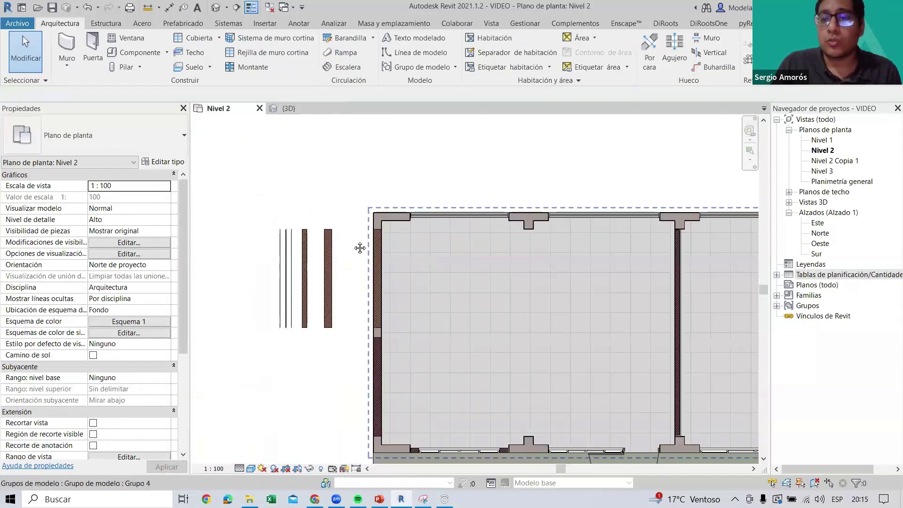
scroll(305, 207, up, 2)
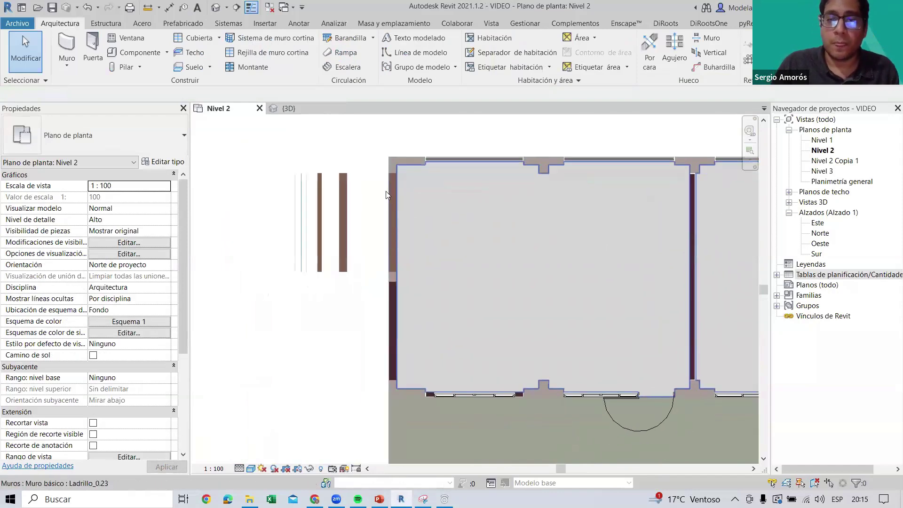
scroll(258, 165, up, 2)
scroll(226, 142, up, 2)
mouse_move(220, 138)
mouse_down()
mouse_move(255, 415)
mouse_move(246, 455)
mouse_move(241, 114)
mouse_up()
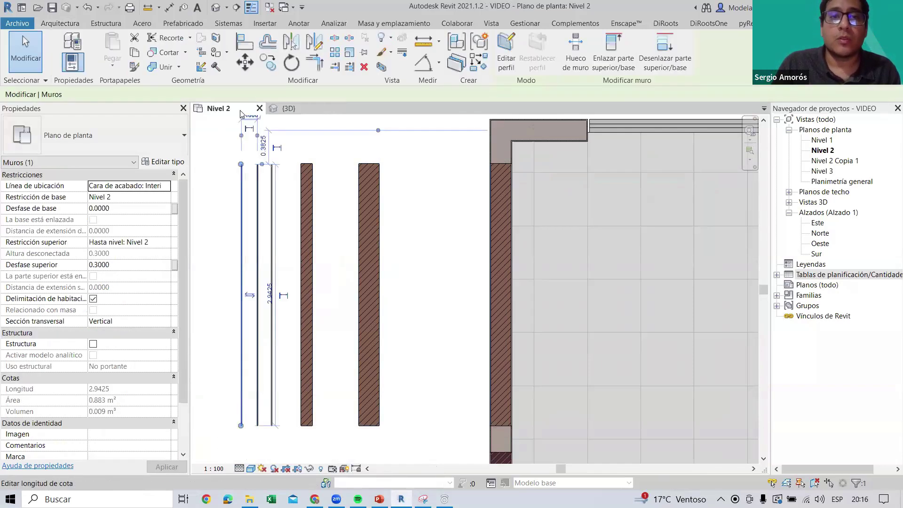
scroll(240, 160, up, 3)
key(c)
key(o)
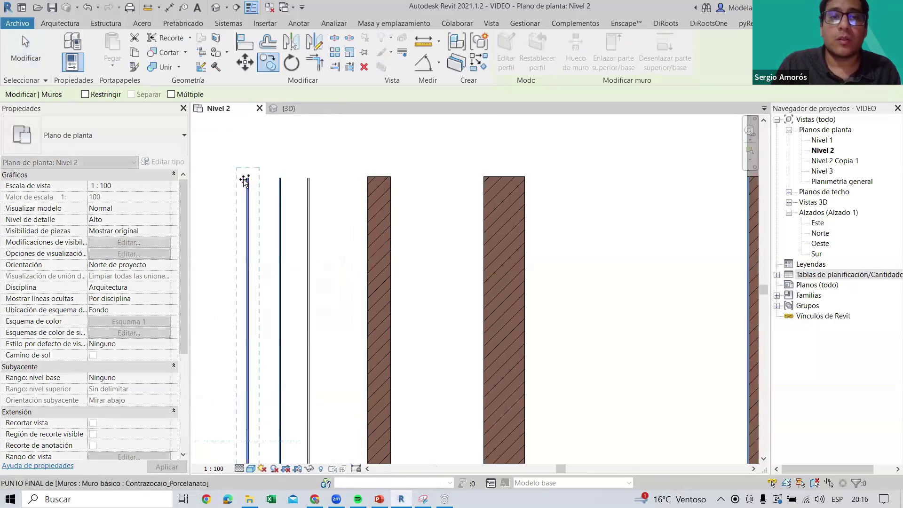
scroll(415, 211, up, 3)
scroll(402, 226, up, 2)
scroll(393, 225, up, 2)
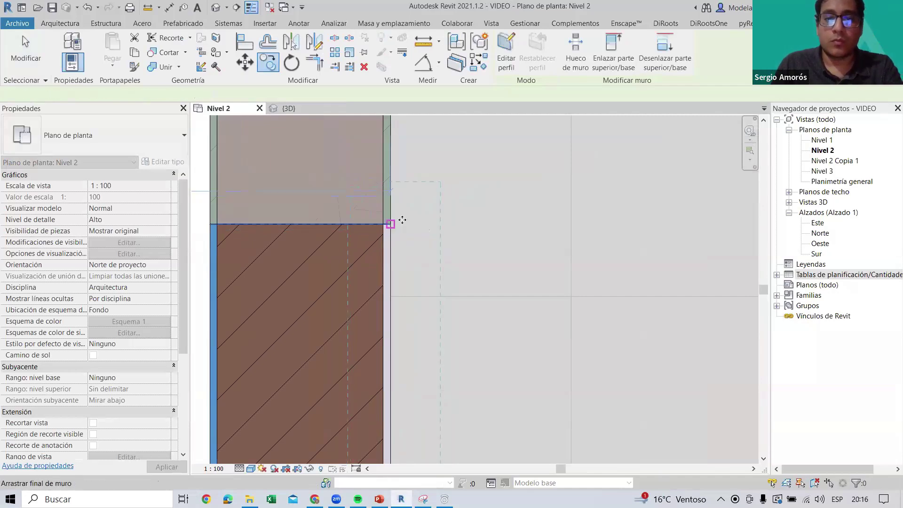
scroll(395, 223, down, 3)
key(Escape)
key(Escape)
Extend the Contrazocalo_Porcelanato skirting wall to the top wall's inner face with Trim/Extend (TR)
scroll(430, 238, down, 2)
scroll(429, 230, up, 2)
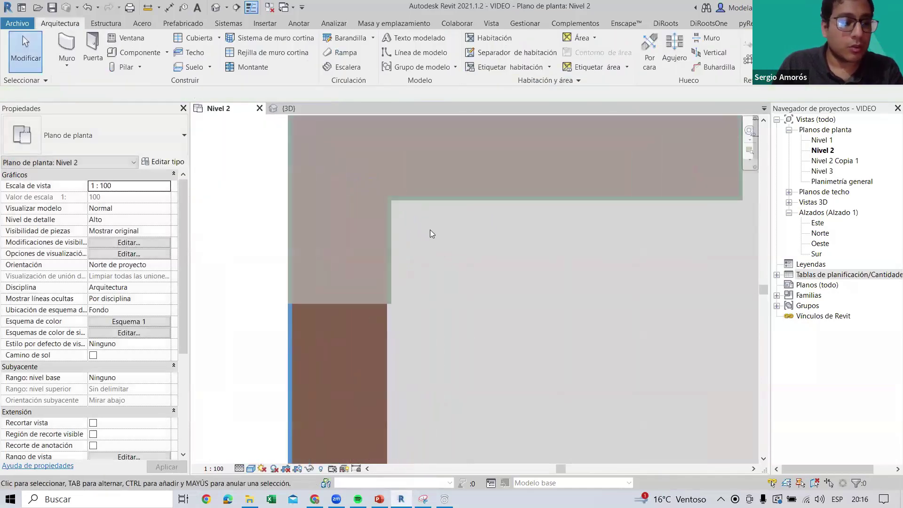
scroll(430, 230, up, 1)
scroll(433, 233, down, 1)
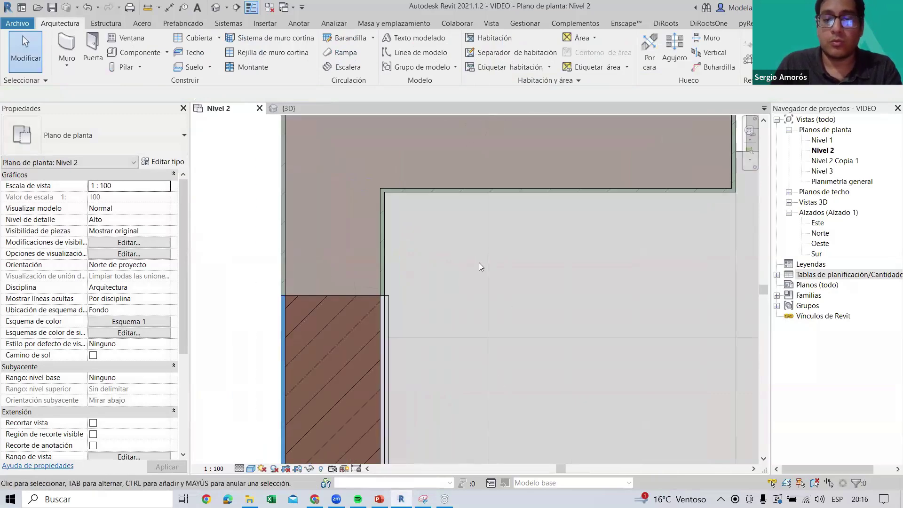
key(t)
key(r)
scroll(463, 252, up, 2)
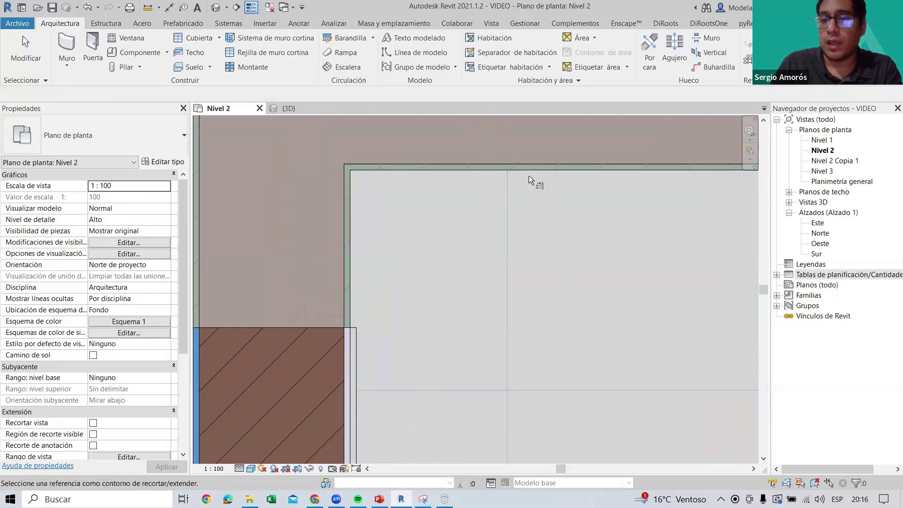
click(516, 170)
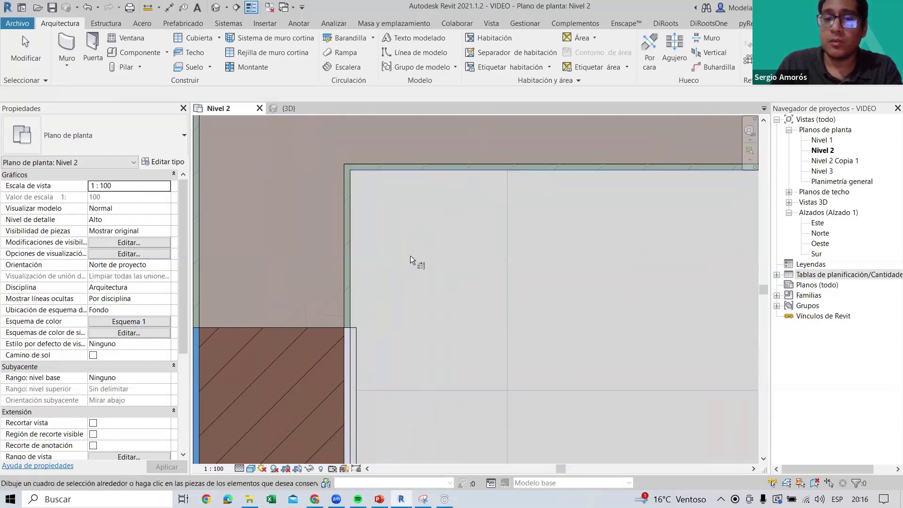
click(357, 340)
Extend a second wall to the same boundary and exit Trim/Extend
middle_drag(356, 241, 382, 270)
scroll(364, 267, down, 2)
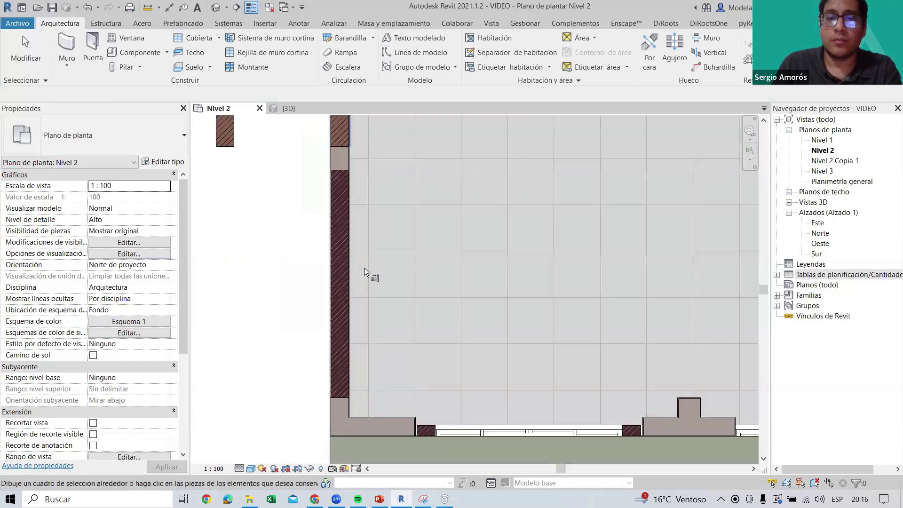
scroll(364, 267, up, 2)
scroll(384, 283, down, 2)
scroll(352, 346, up, 4)
scroll(353, 347, down, 2)
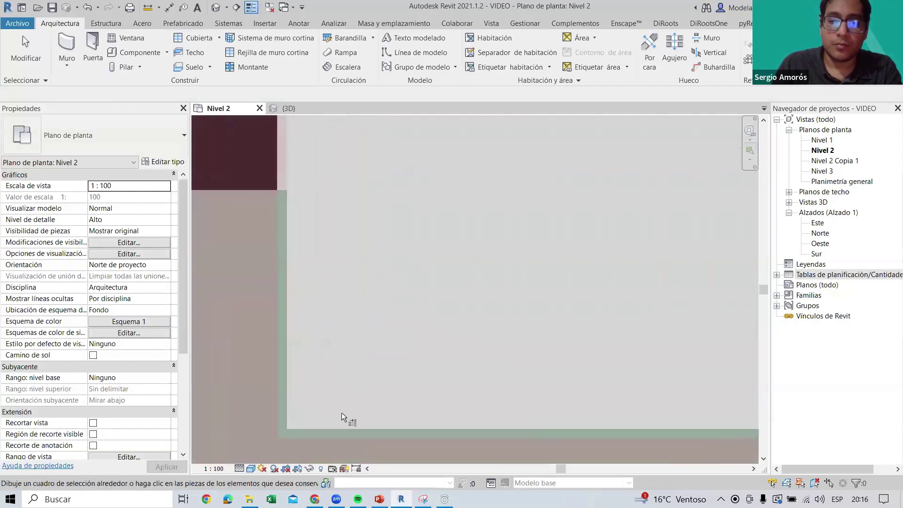
click(345, 427)
scroll(400, 315, down, 2)
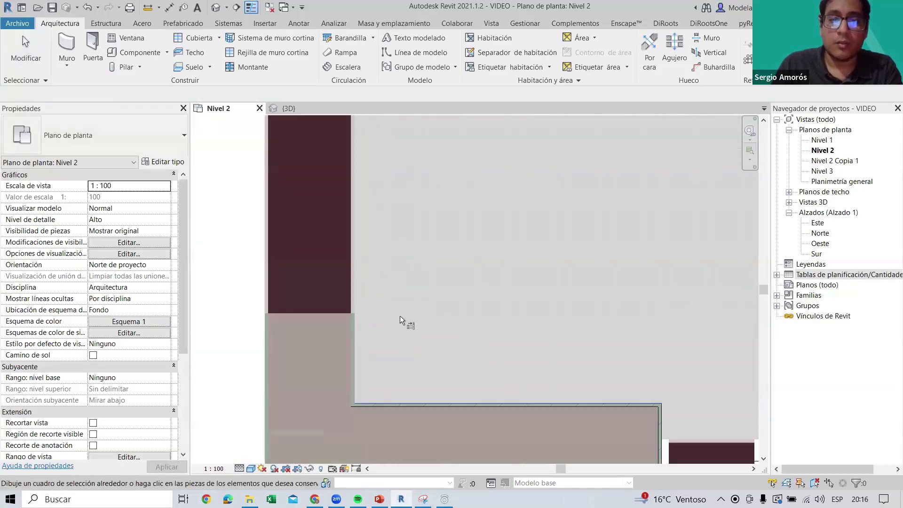
scroll(400, 315, down, 1)
scroll(447, 319, up, 2)
scroll(397, 333, up, 2)
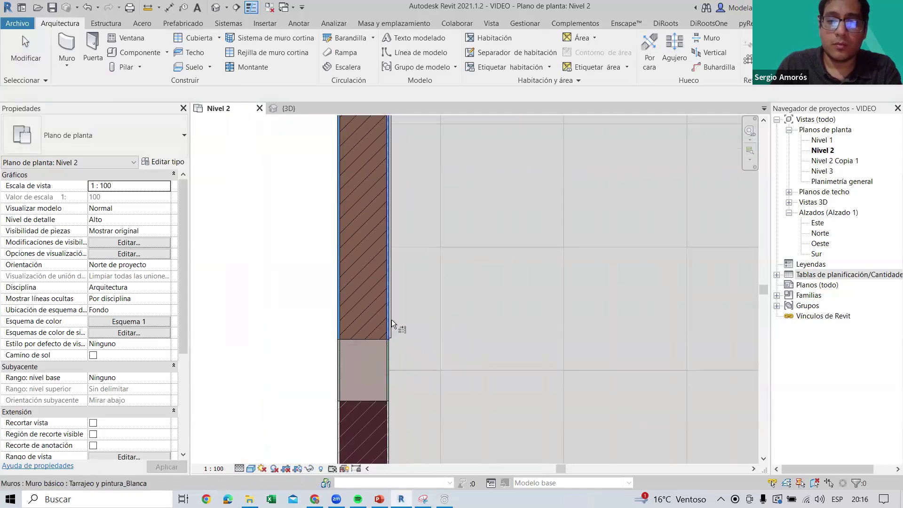
scroll(393, 320, up, 2)
scroll(414, 272, down, 2)
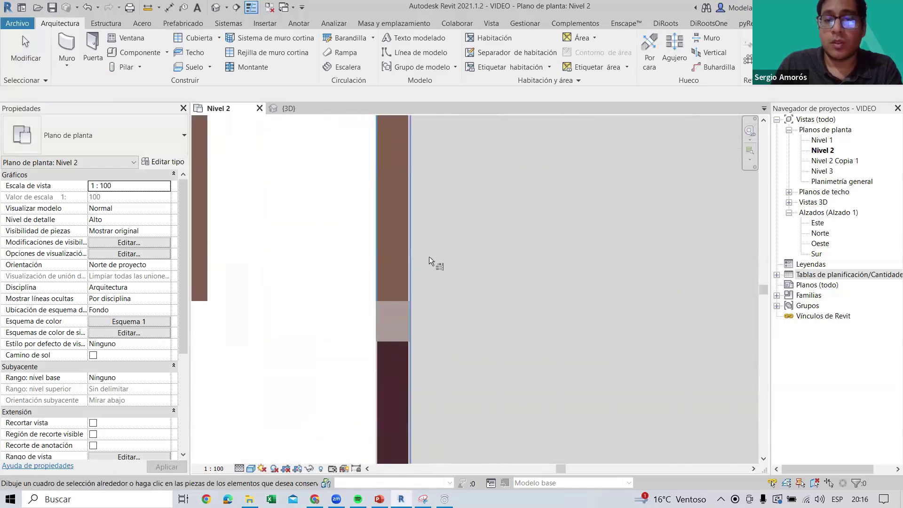
scroll(400, 259, down, 2)
key(Escape)
Check the corner wall and the skirting wall beside it, then pan to the wall samples
scroll(393, 292, up, 1)
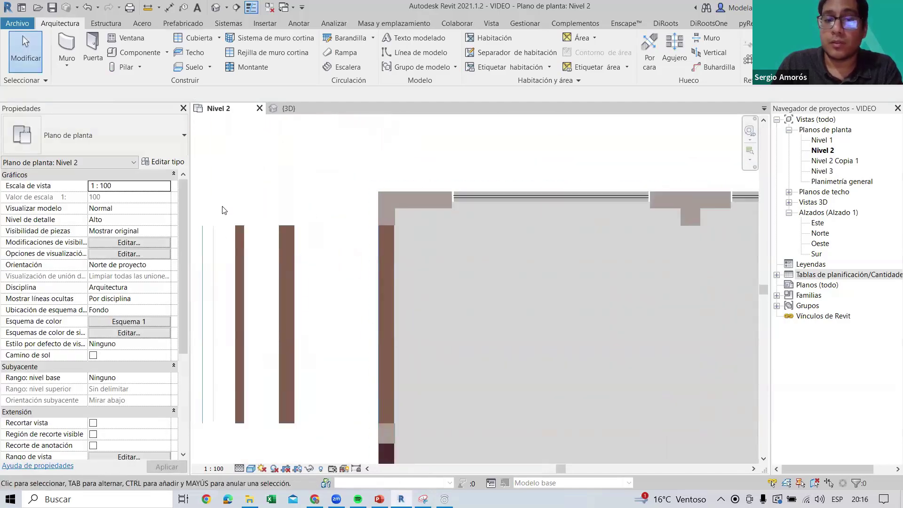
scroll(443, 302, up, 2)
scroll(447, 188, up, 2)
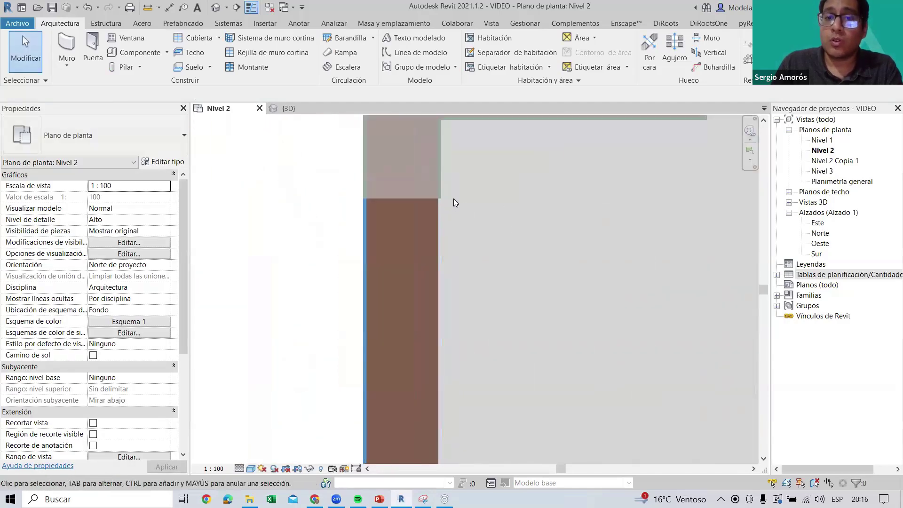
click(434, 222)
key(Escape)
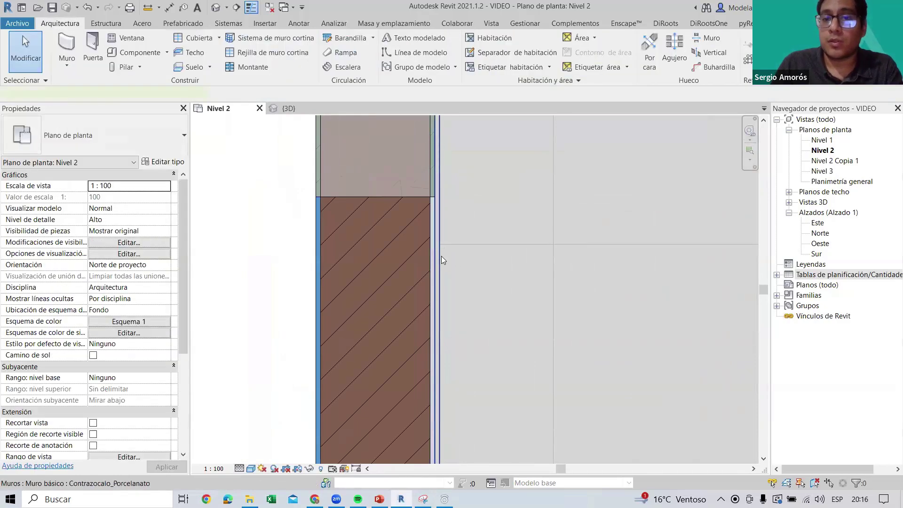
click(441, 256)
scroll(441, 256, down, 3)
key(Escape)
mouse_move(361, 235)
middle_down()
mouse_move(387, 235)
mouse_move(271, 200)
middle_up()
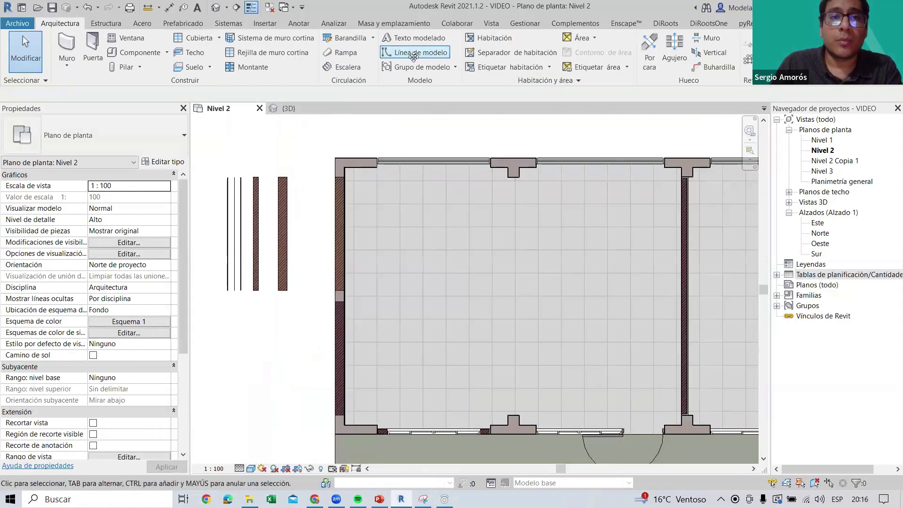
Place a perspective camera aimed at the wall corner and widen its crop region
click(226, 7)
click(235, 32)
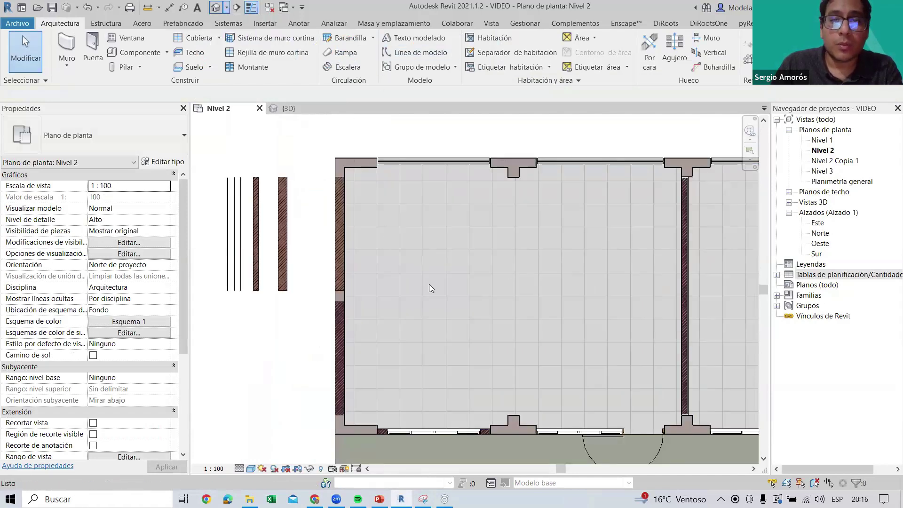
click(315, 184)
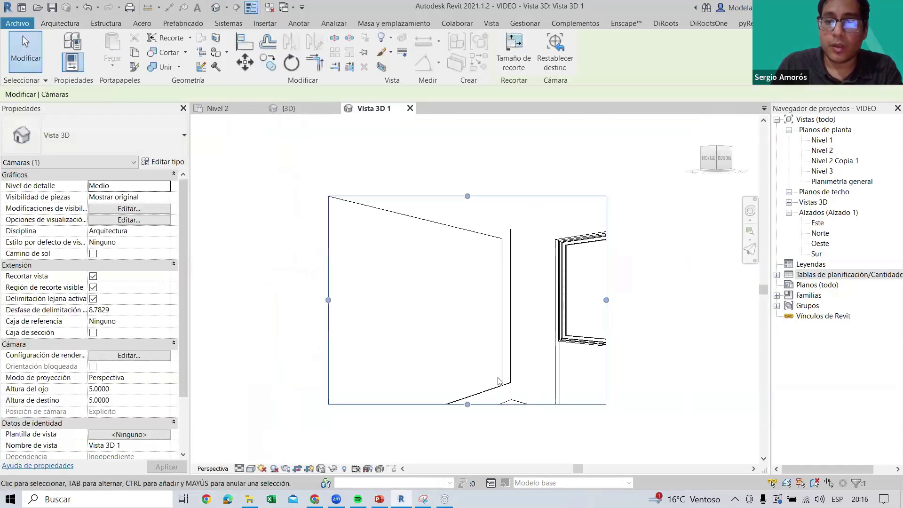
scroll(459, 388, down, 2)
middle_drag(459, 388, 413, 338)
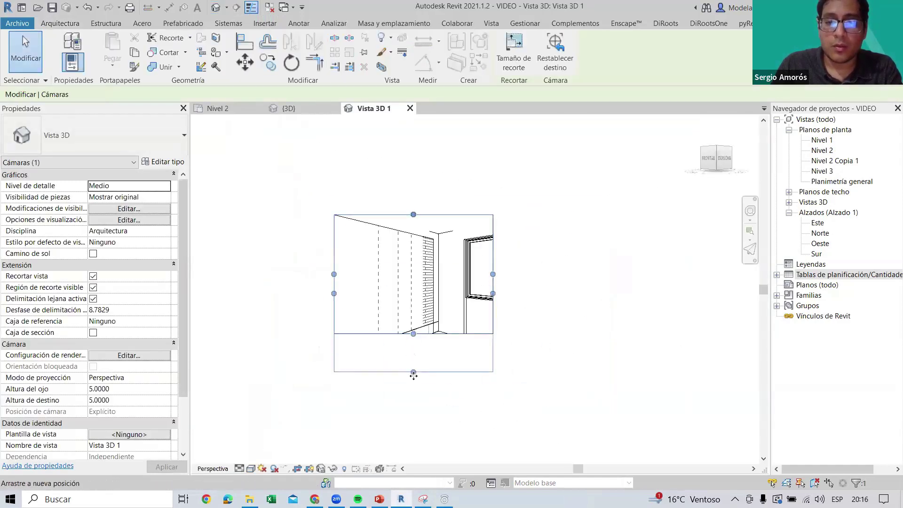
drag(334, 293, 264, 306)
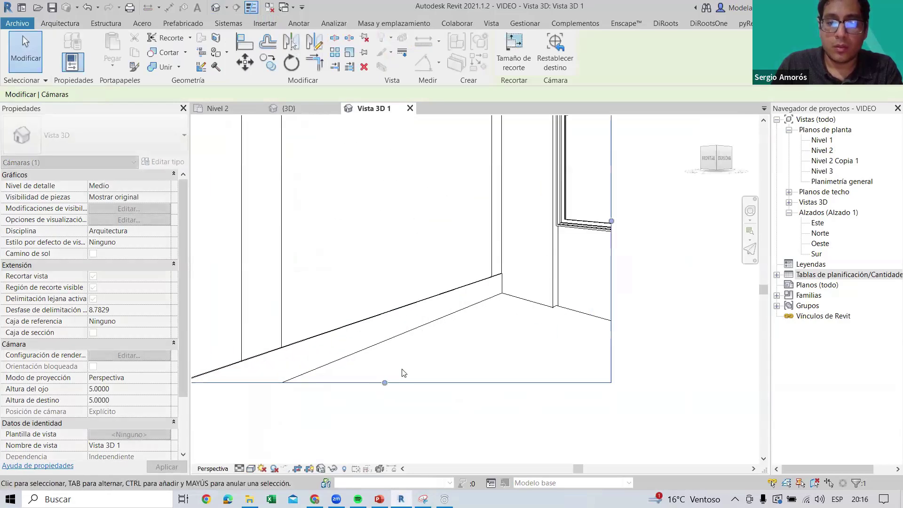
Inspect the baseboard and plastered walls in the Vista 3D 1 view
scroll(403, 373, down, 2)
scroll(510, 297, down, 1)
click(468, 356)
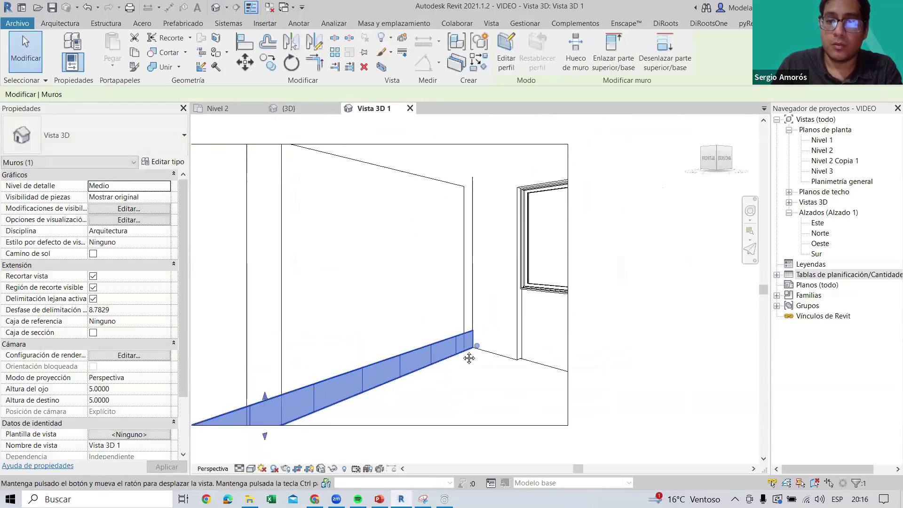
key(Escape)
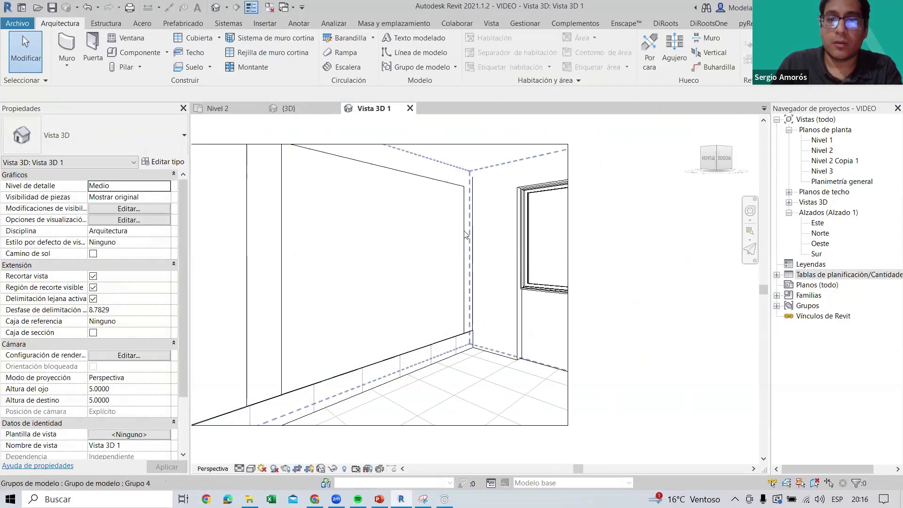
key(Tab)
click(465, 234)
key(Escape)
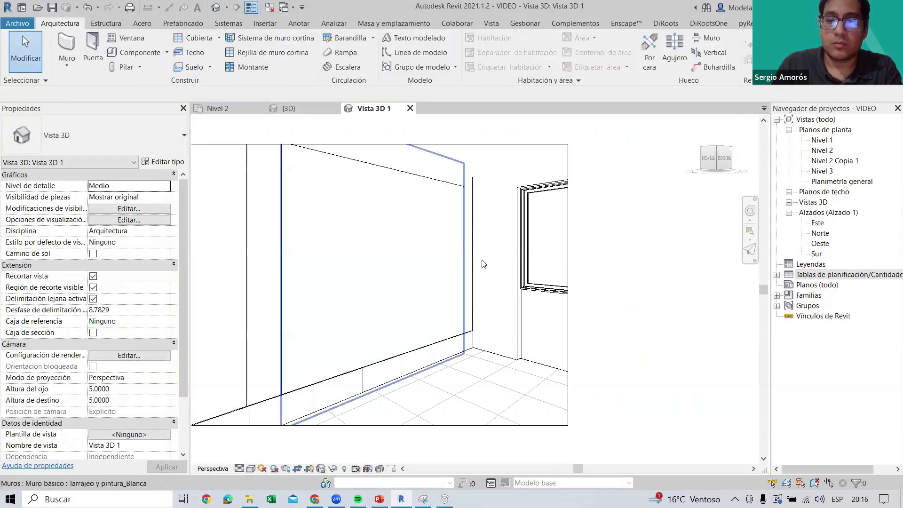
scroll(491, 336, down, 3)
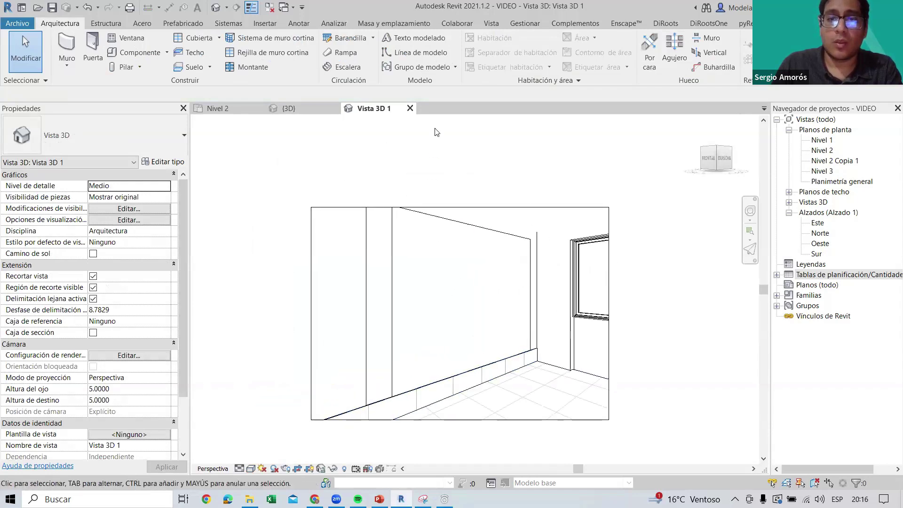
Close Vista 3D 1 and pan the Nivel 2 plan toward the wall samples
click(409, 108)
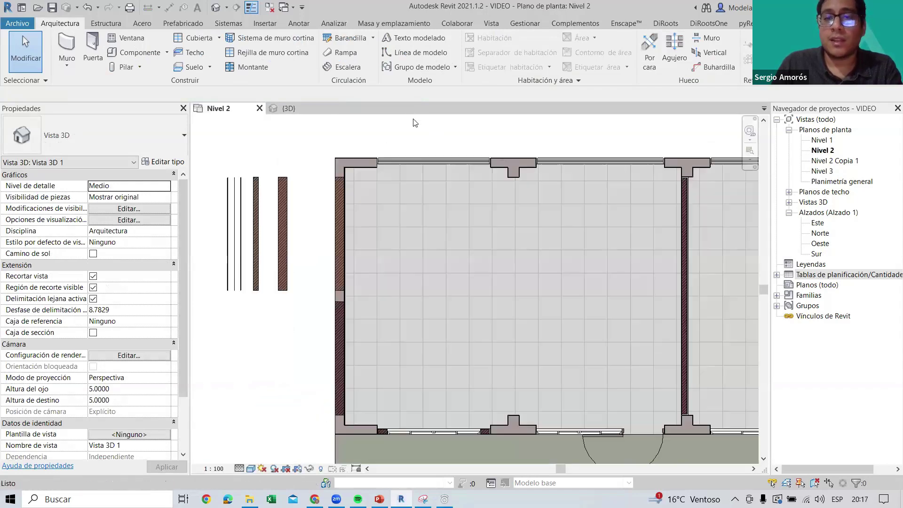
scroll(318, 191, up, 2)
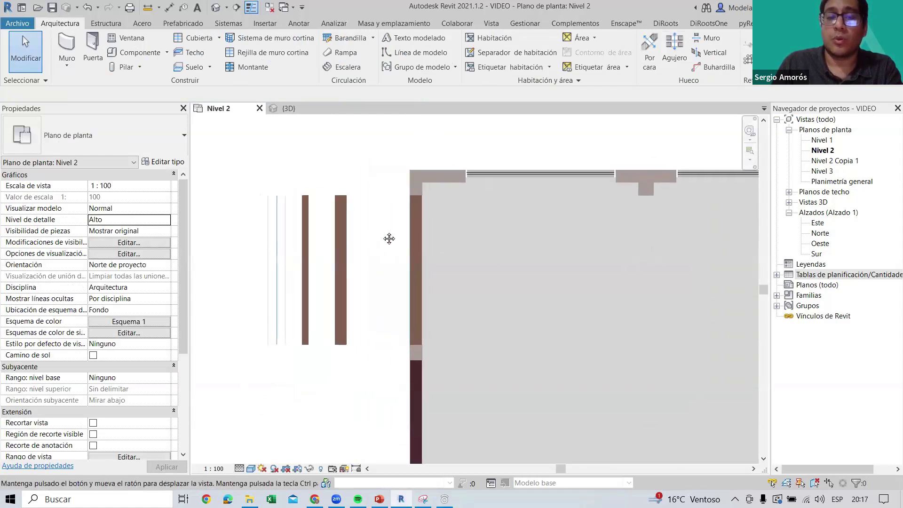
scroll(390, 237, up, 2)
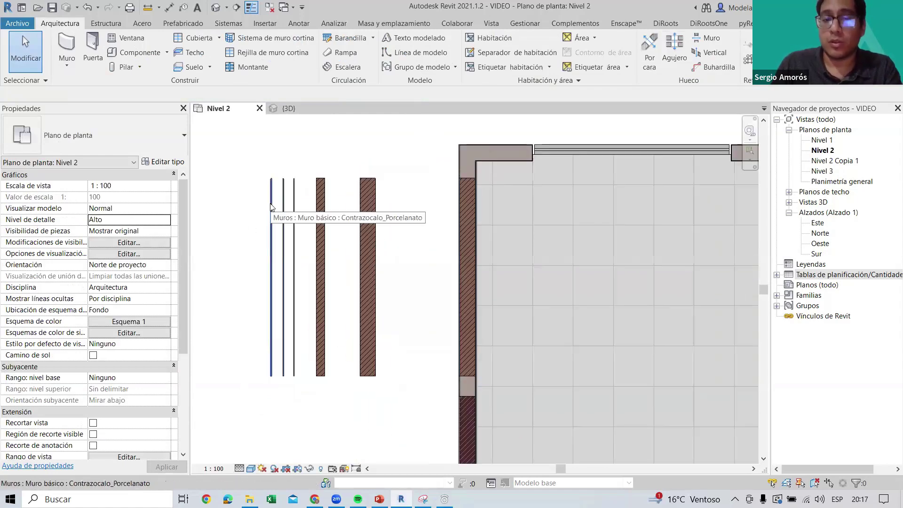
middle_drag(346, 255, 411, 239)
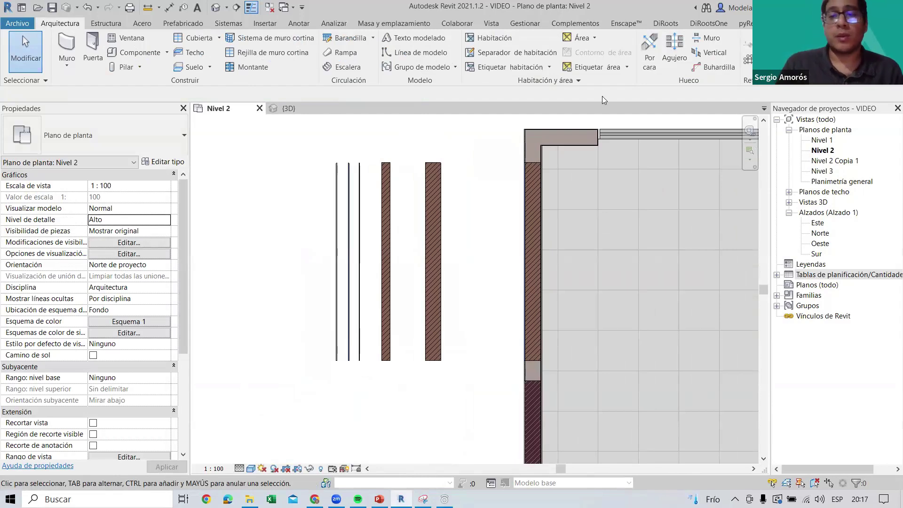
middle_drag(477, 251, 455, 260)
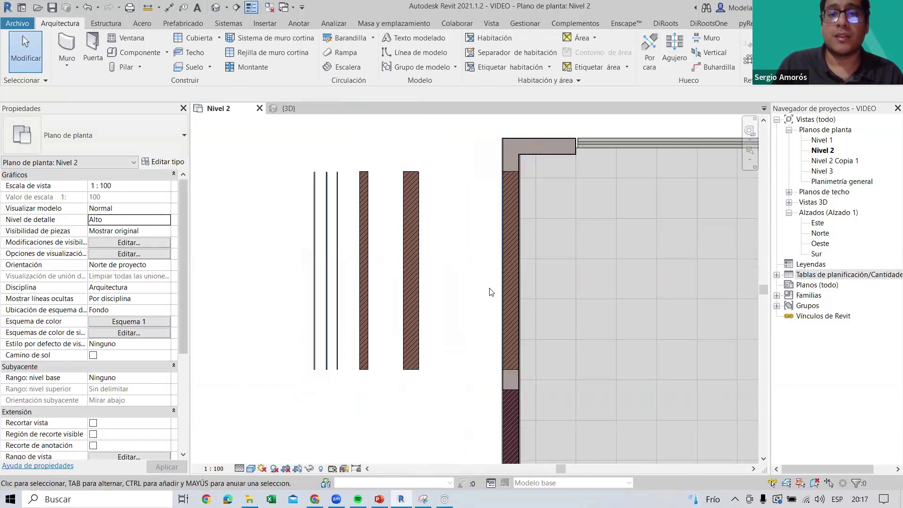
middle_drag(411, 334, 432, 342)
Zoom around the wall samples, then show the Archivo > Nuevo choices such as Familia
scroll(347, 187, up, 1)
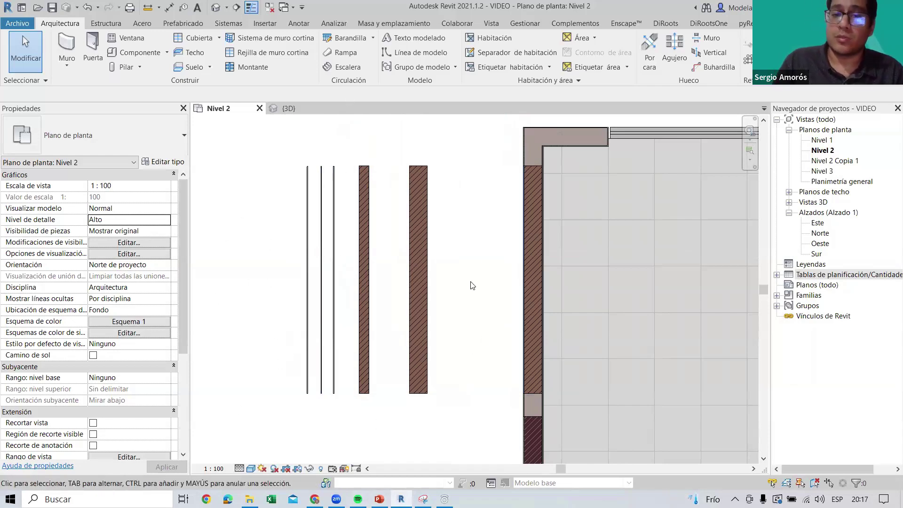
scroll(338, 329, up, 2)
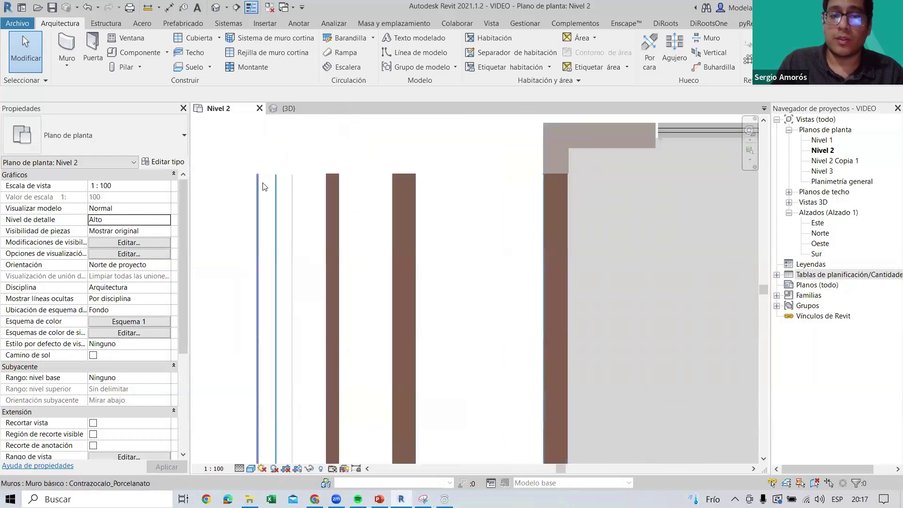
scroll(288, 183, up, 2)
scroll(288, 184, down, 1)
scroll(301, 187, down, 1)
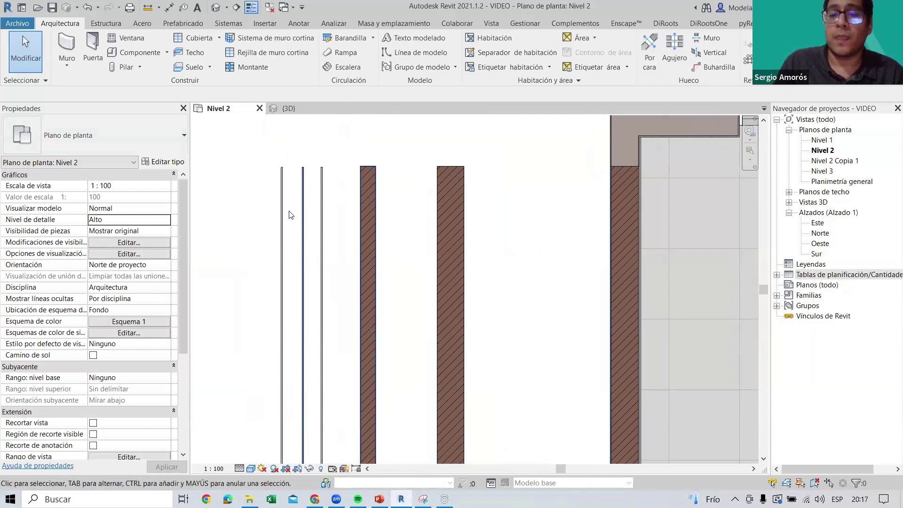
scroll(336, 178, down, 1)
mouse_move(403, 188)
middle_down()
mouse_move(421, 229)
mouse_move(383, 205)
mouse_move(407, 215)
middle_up()
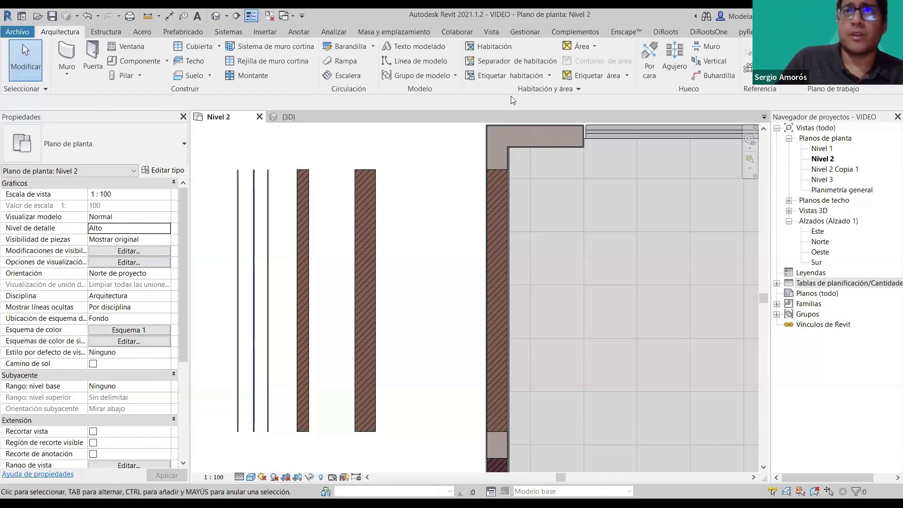
scroll(528, 203, down, 1)
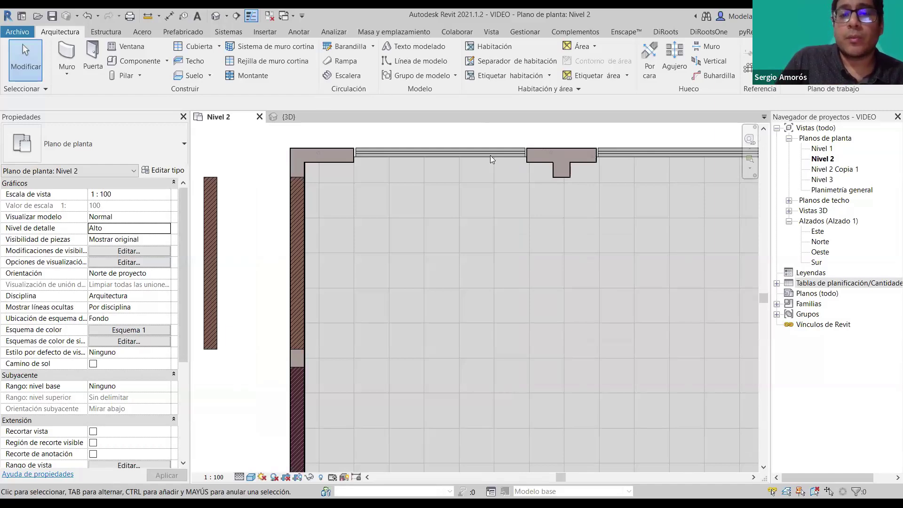
scroll(448, 235, down, 1)
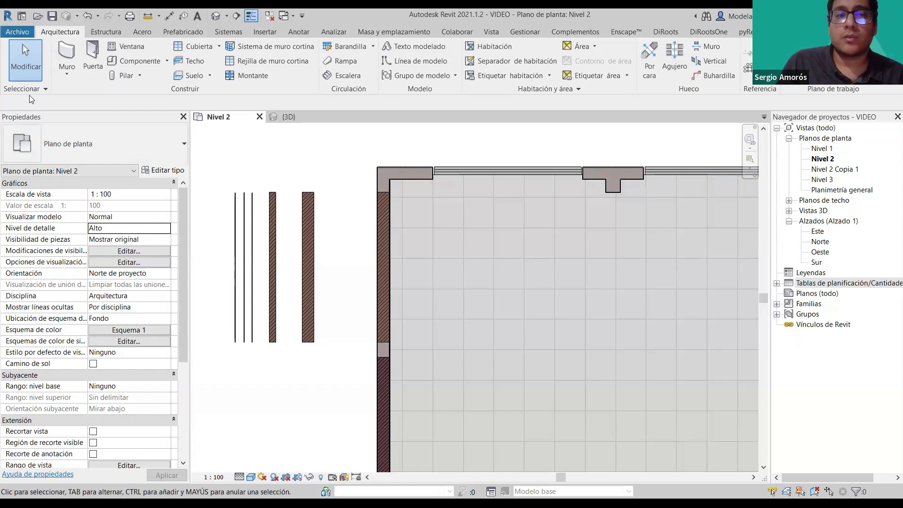
click(16, 32)
mouse_move(42, 77)
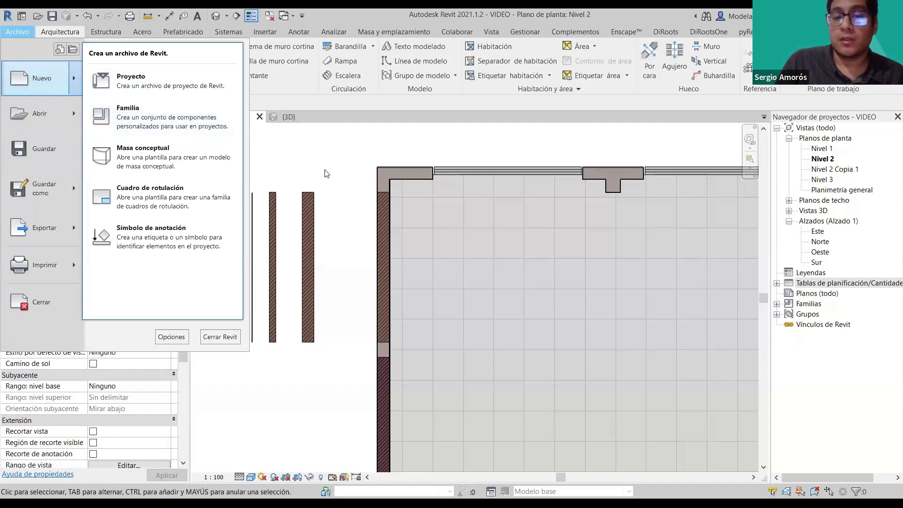
Dismiss the new-file choices and zoom out the Nivel 2 plan until both rooms show
click(309, 190)
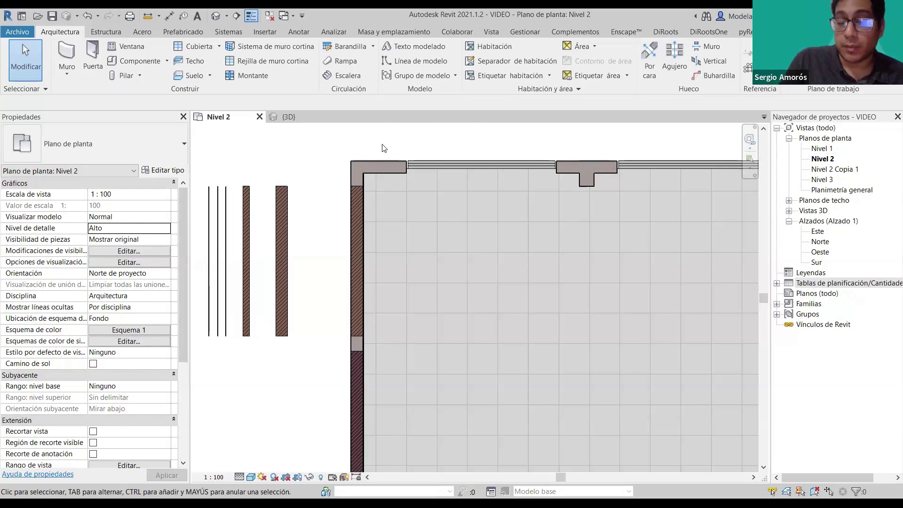
scroll(384, 148, down, 1)
scroll(393, 151, down, 1)
scroll(442, 193, down, 1)
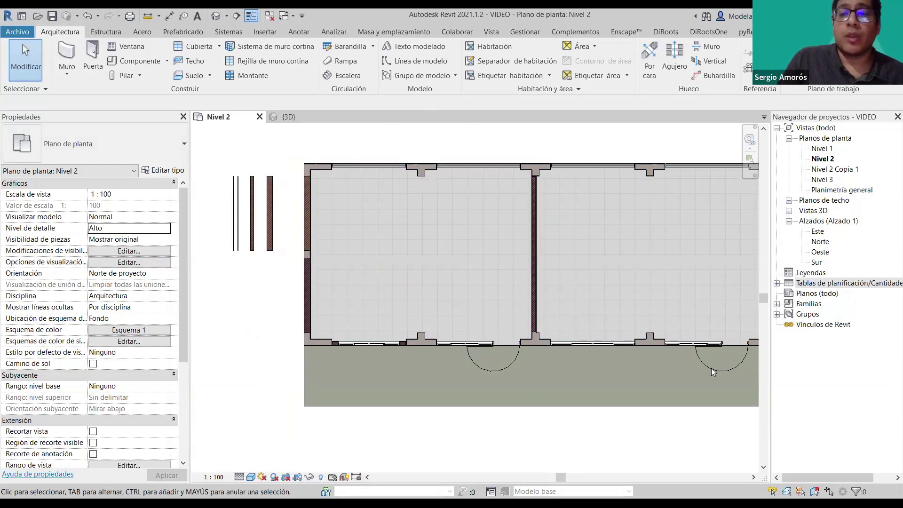
scroll(709, 254, down, 1)
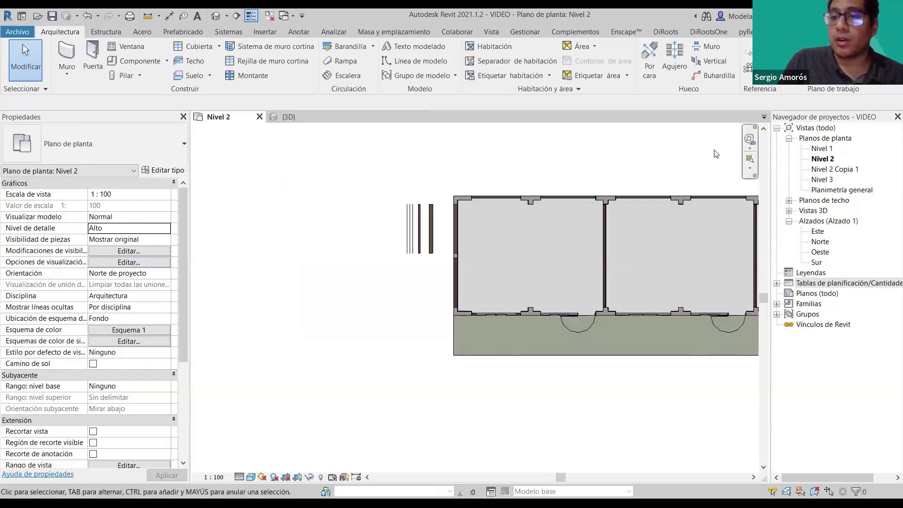
Expand the Mobiliario families, then briefly start and cancel placing the Default grab-rail type
click(776, 304)
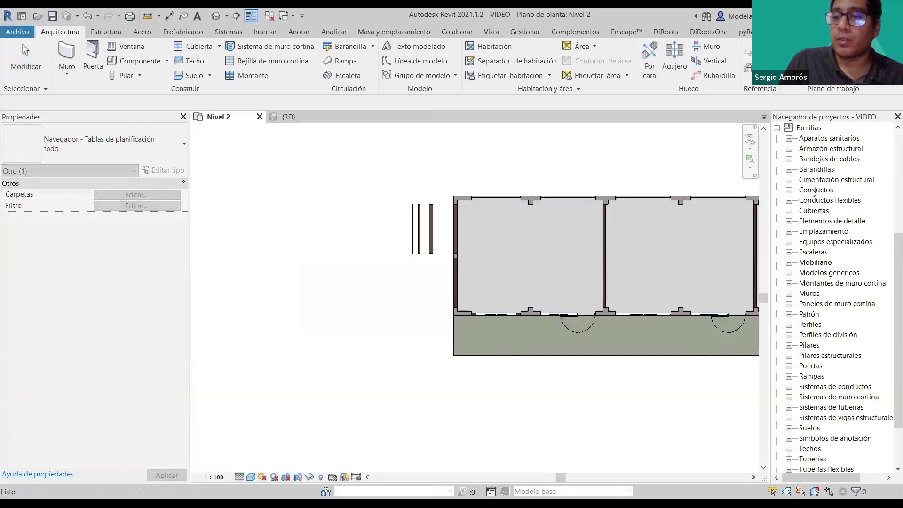
scroll(864, 270, down, 1)
scroll(864, 272, up, 3)
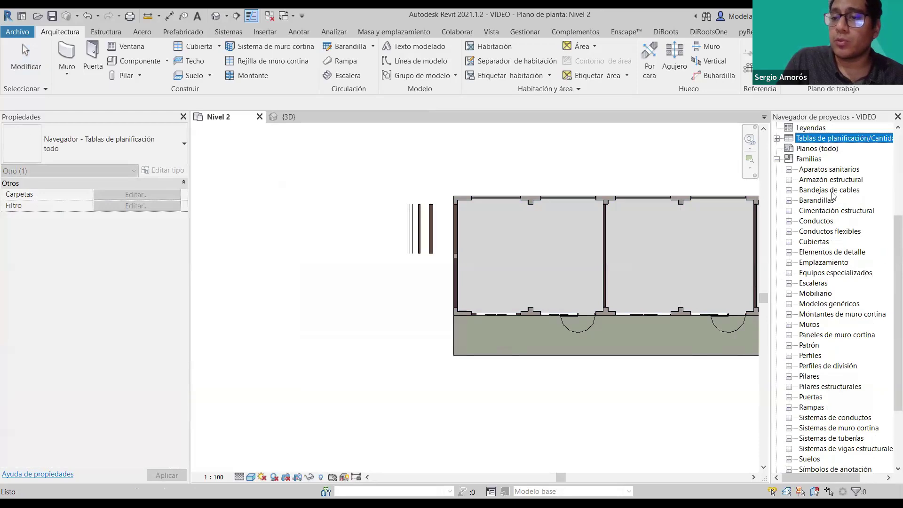
scroll(828, 202, down, 1)
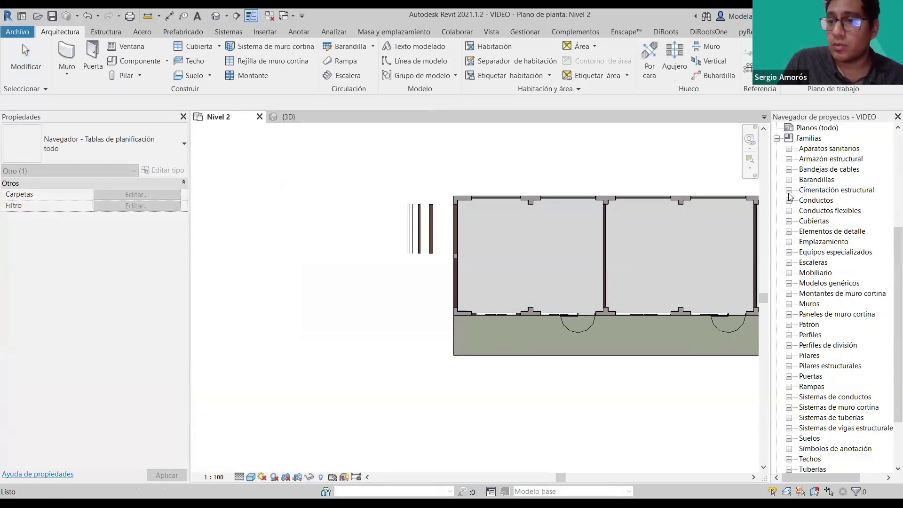
scroll(795, 184, down, 2)
click(789, 252)
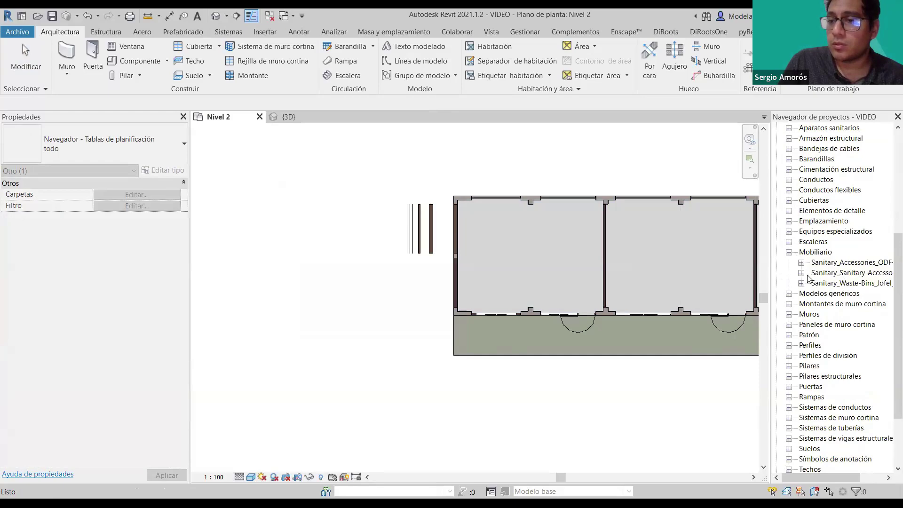
click(800, 273)
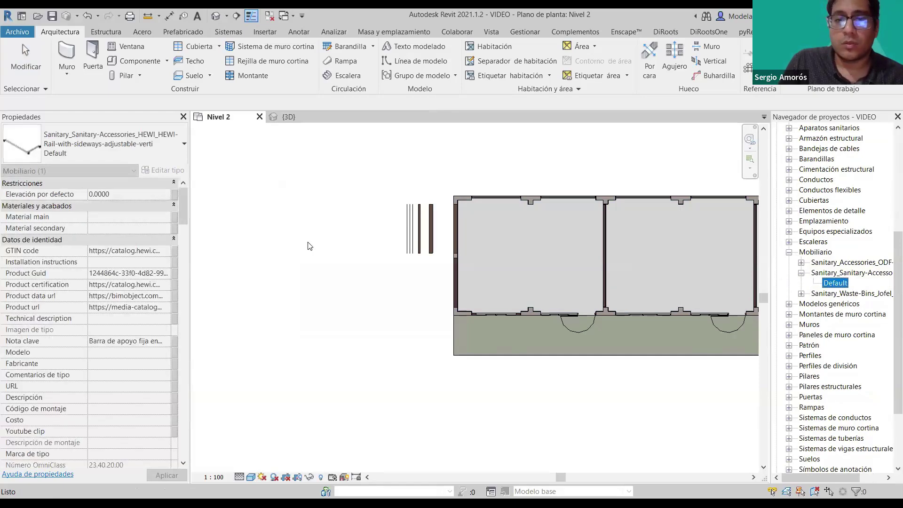
drag(835, 285, 352, 268)
scroll(353, 268, up, 2)
scroll(379, 276, down, 3)
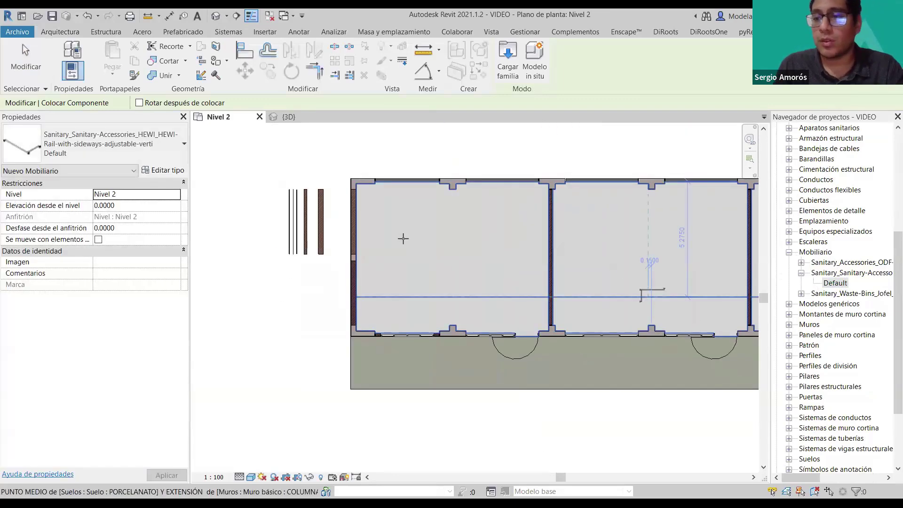
key(Escape)
Select the Jofel AL72005C waste-bin type and start placing it with CM
click(801, 262)
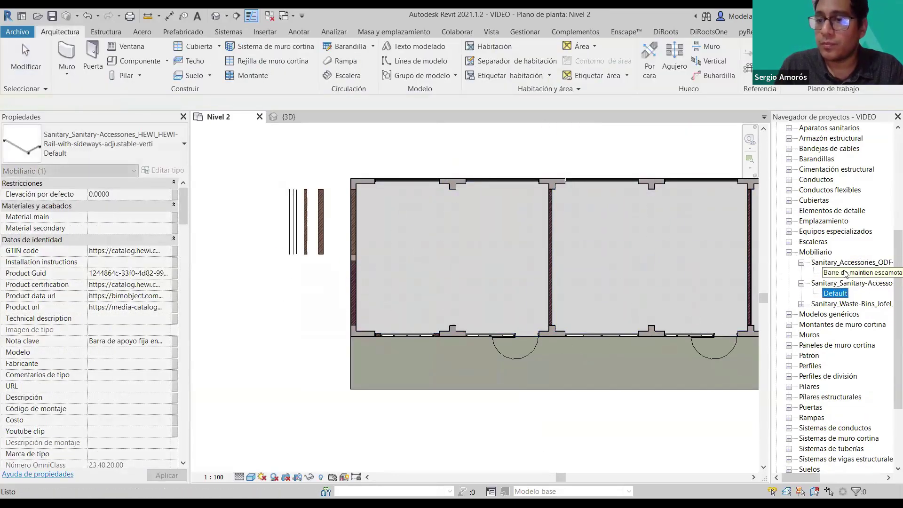
click(846, 272)
click(800, 303)
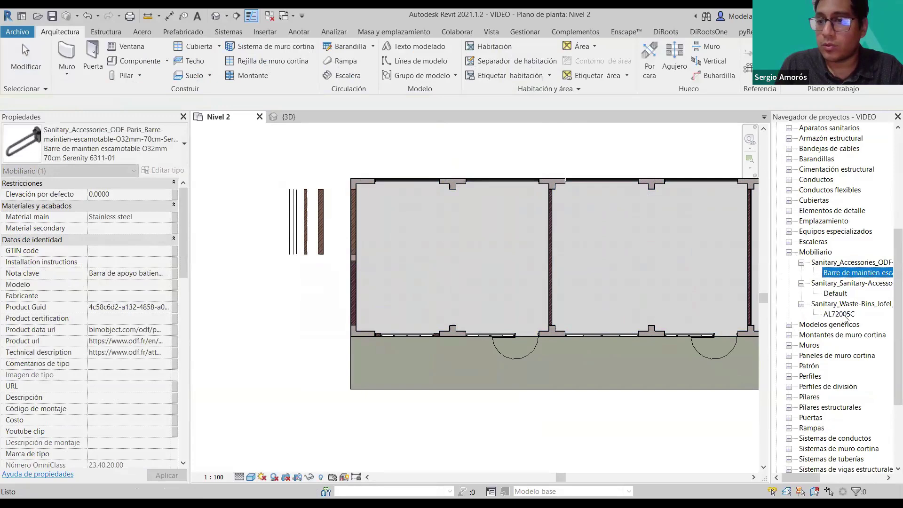
click(839, 314)
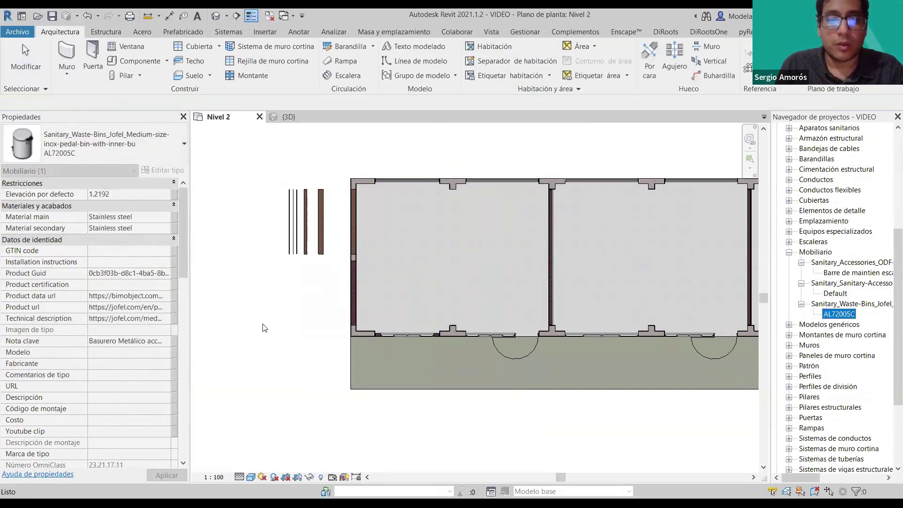
key(c)
key(m)
scroll(265, 328, up, 3)
scroll(500, 303, up, 2)
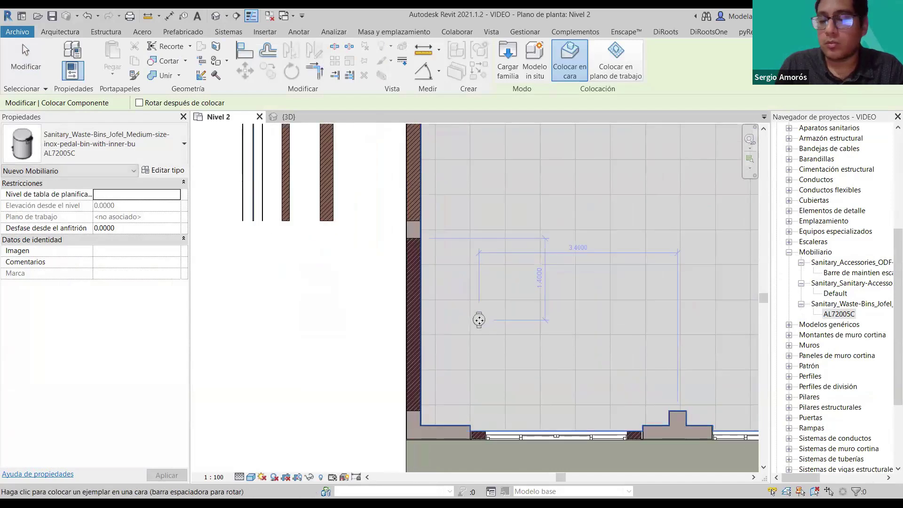
Place the AL72005C bin inside the room beside its left wall and select it
click(478, 320)
key(Escape)
key(Escape)
middle_drag(736, 211, 678, 191)
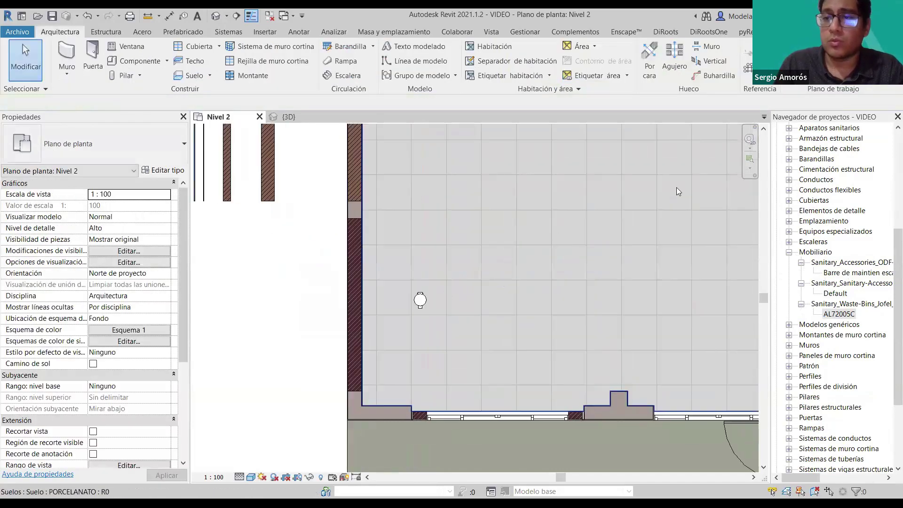
scroll(419, 299, up, 2)
click(439, 311)
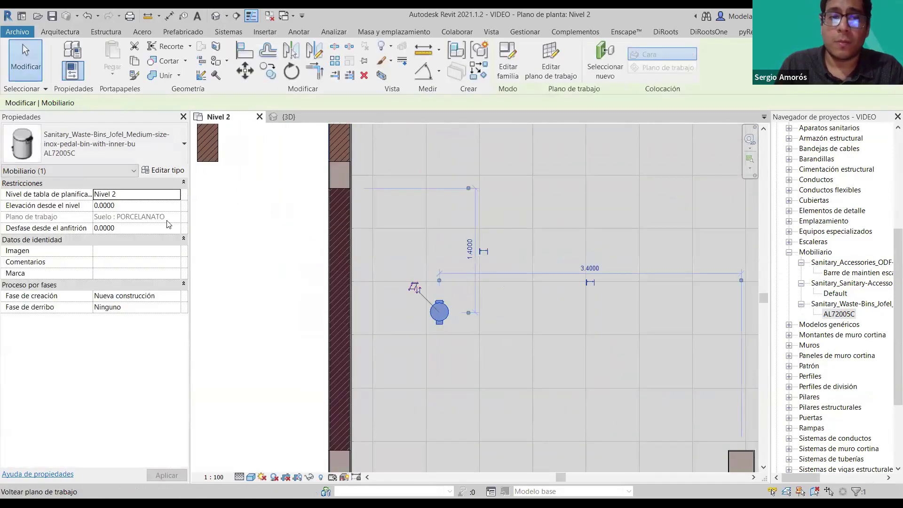
Review the bin's type parameters: 1.2192 default elevation and stainless steel materials
click(165, 171)
scroll(525, 230, down, 5)
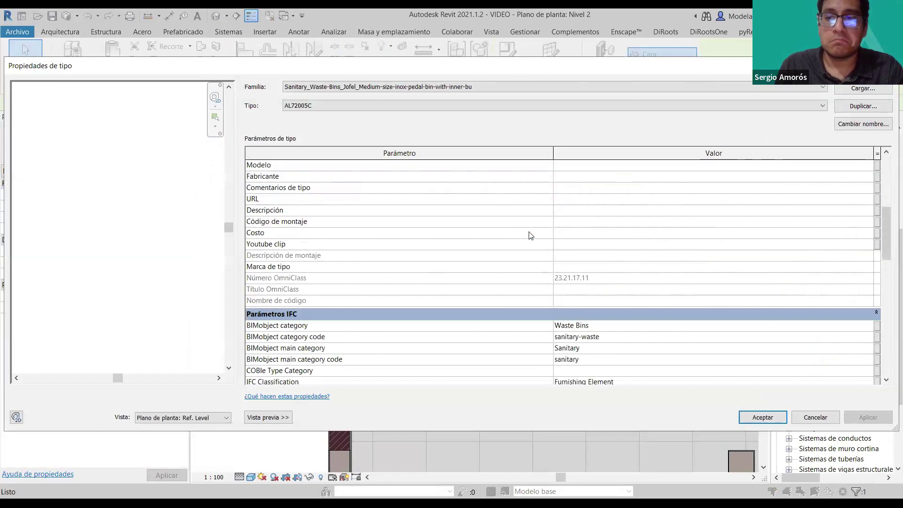
scroll(525, 231, down, 5)
scroll(540, 228, down, 4)
scroll(545, 216, up, 4)
scroll(560, 240, up, 6)
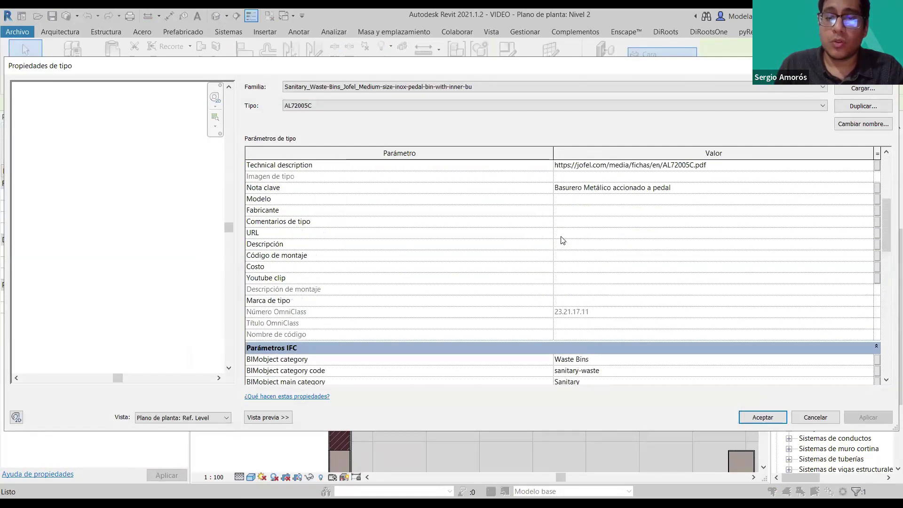
scroll(552, 258, up, 4)
scroll(552, 258, down, 7)
scroll(552, 258, down, 6)
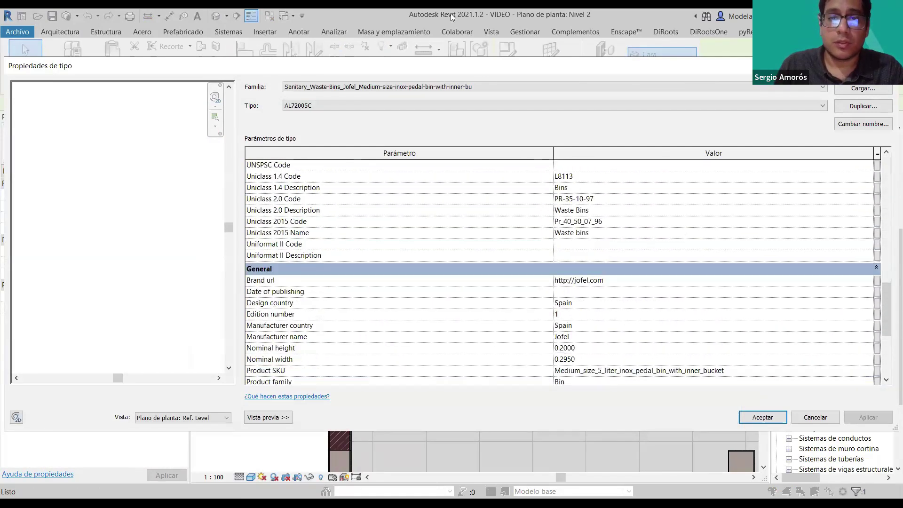
click(450, 14)
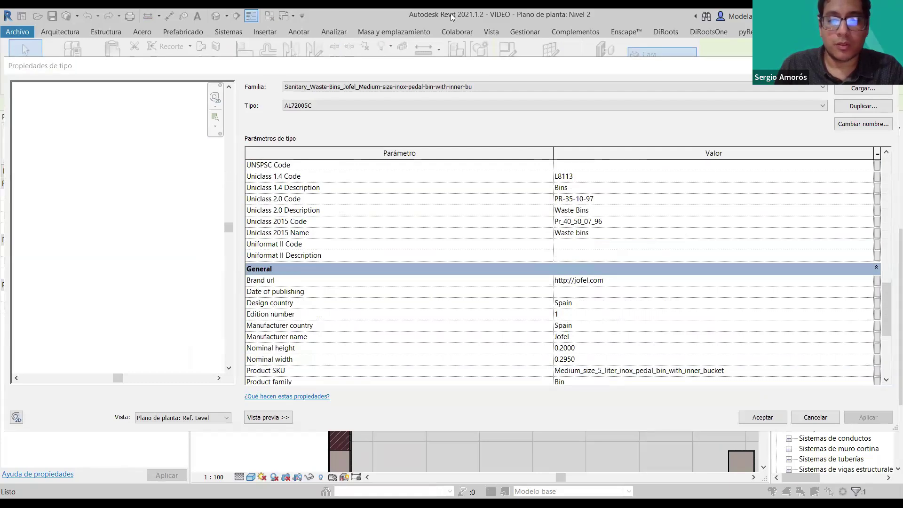
key(Escape)
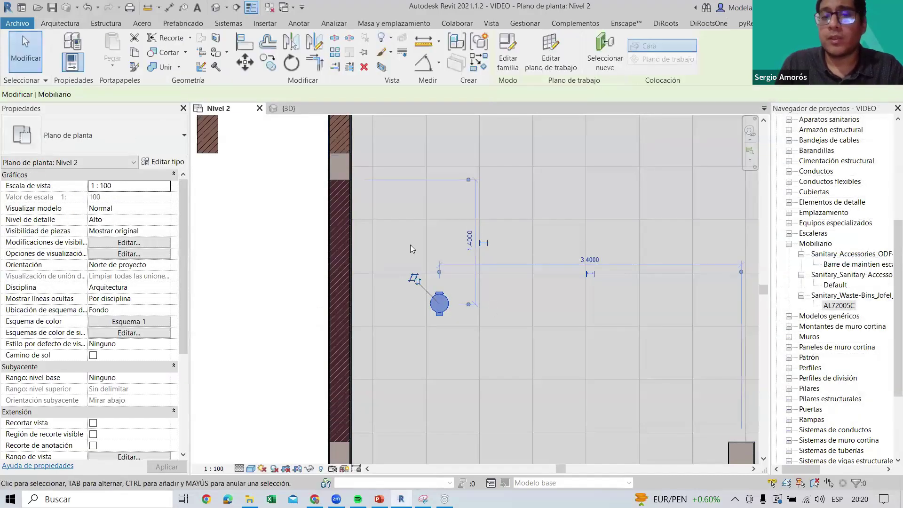
click(166, 163)
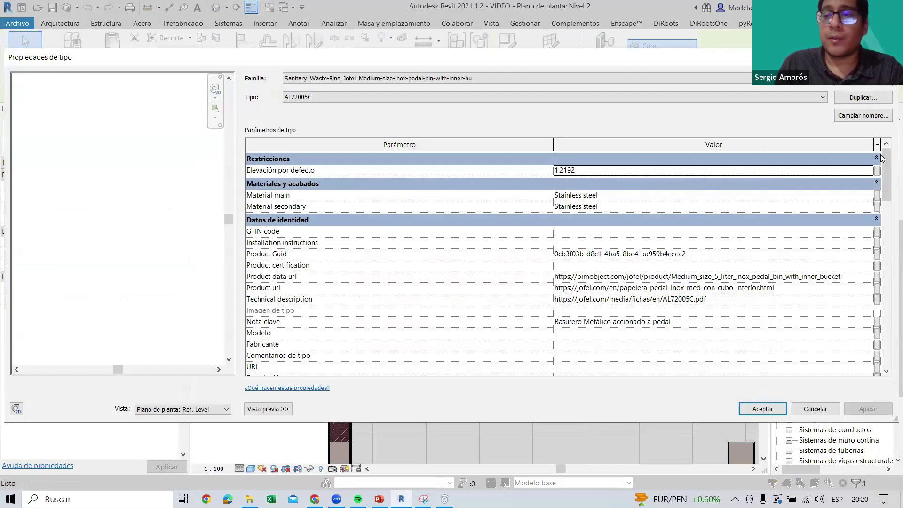
mouse_move(882, 159)
mouse_down()
mouse_move(889, 331)
mouse_move(892, 144)
mouse_up()
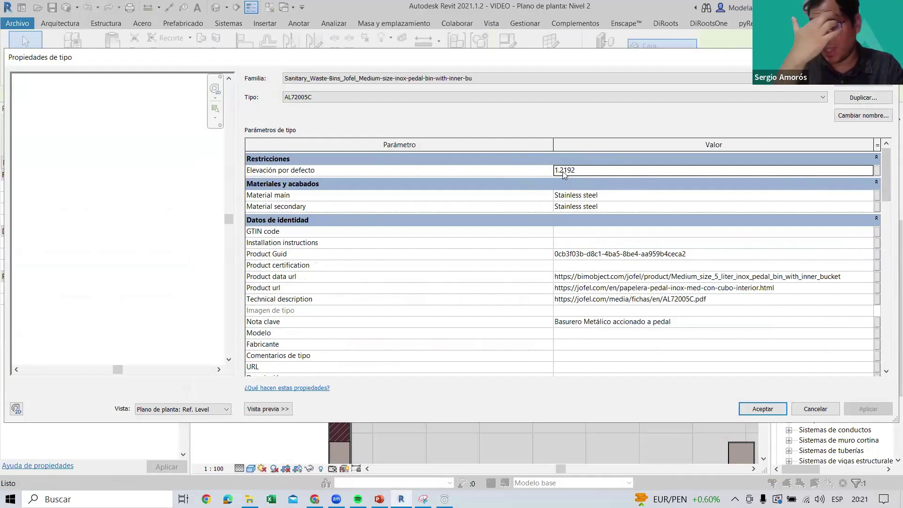
key(Return)
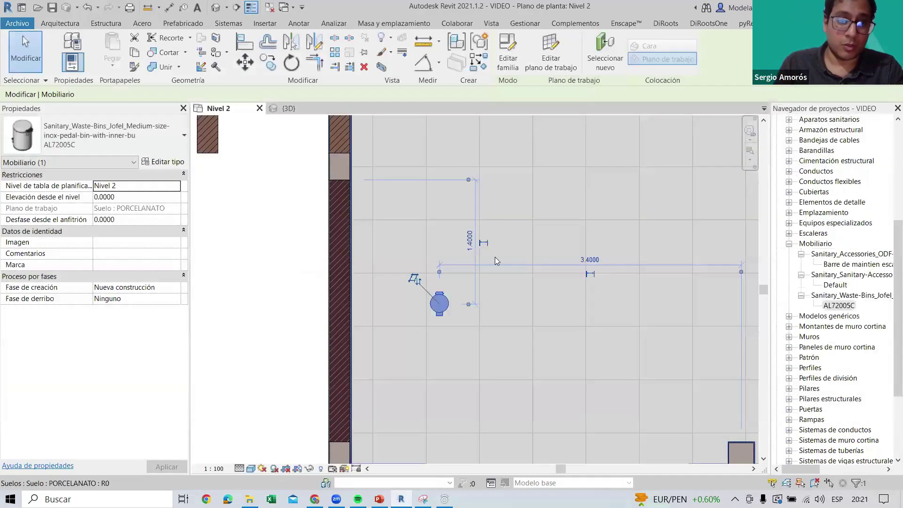
middle_drag(571, 275, 545, 283)
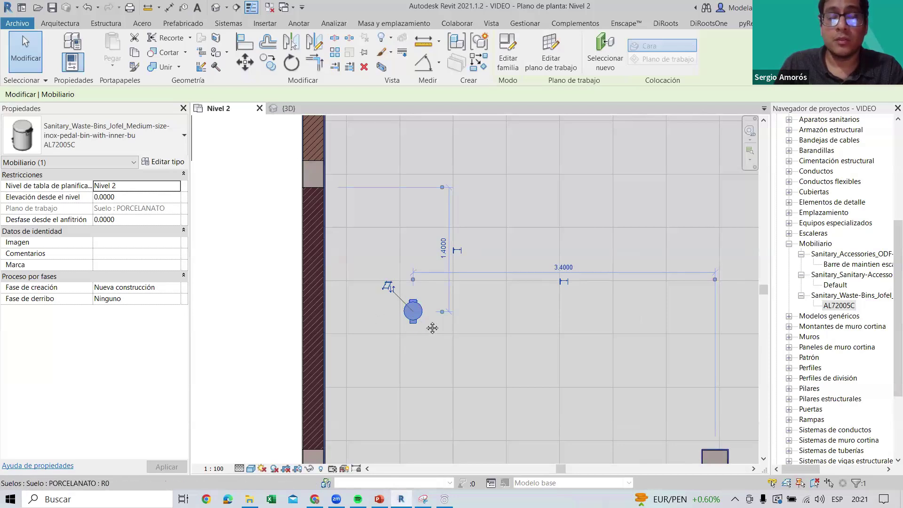
middle_drag(419, 334, 433, 314)
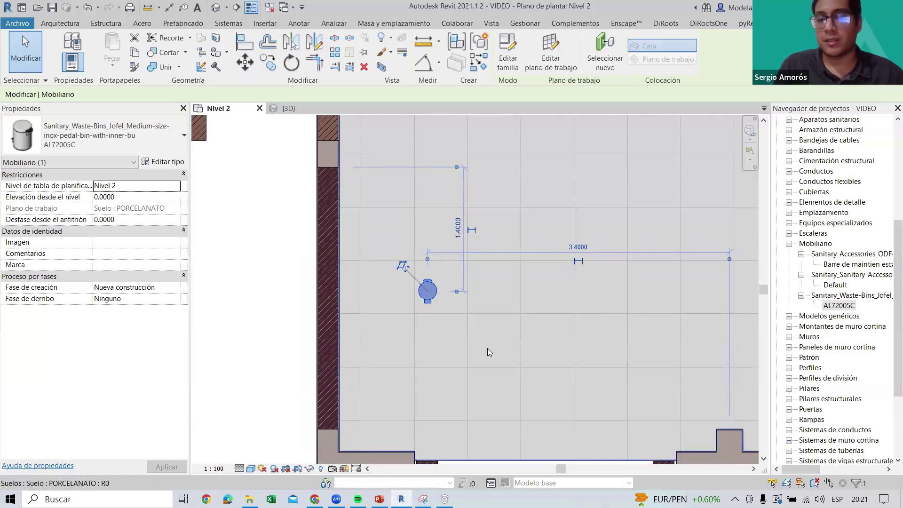
middle_drag(514, 323, 497, 325)
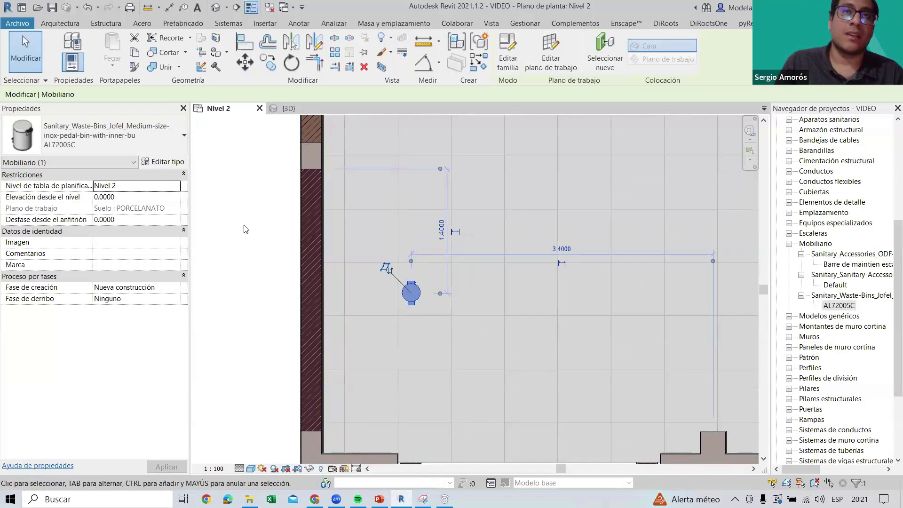
click(244, 226)
scroll(405, 224, down, 2)
middle_drag(339, 225, 401, 216)
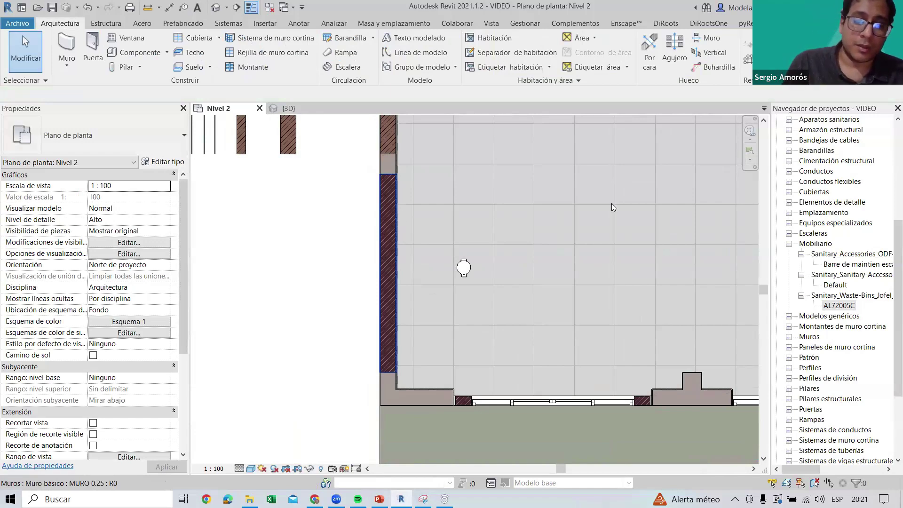
scroll(394, 256, down, 3)
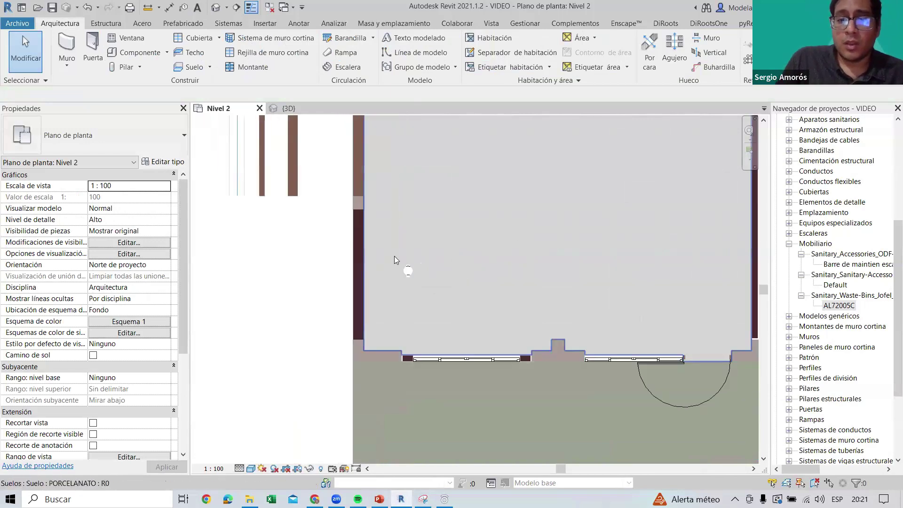
middle_drag(394, 256, 426, 337)
click(426, 337)
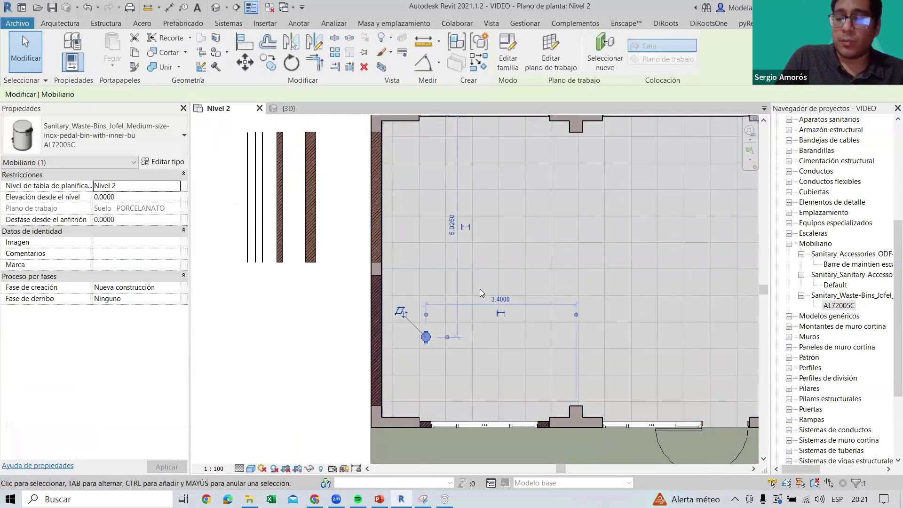
key(Escape)
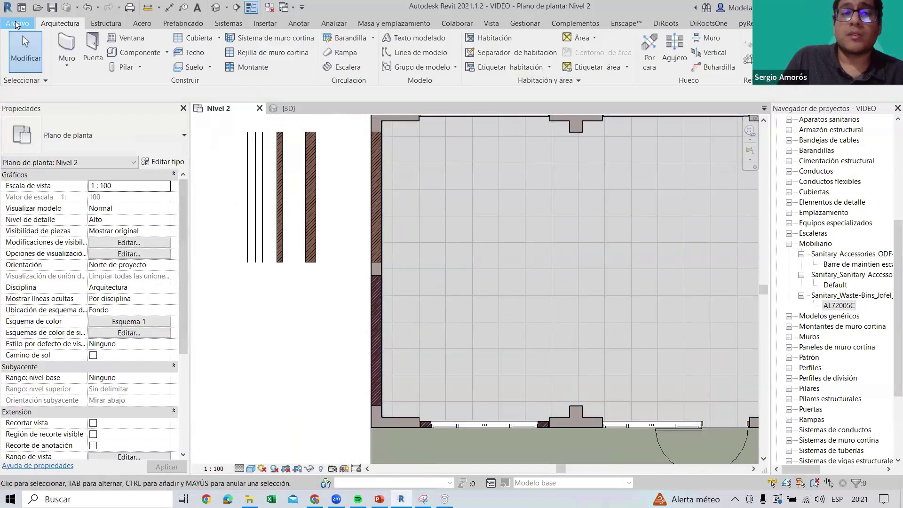
click(17, 23)
middle_click(477, 318)
scroll(477, 318, down, 2)
scroll(517, 343, down, 2)
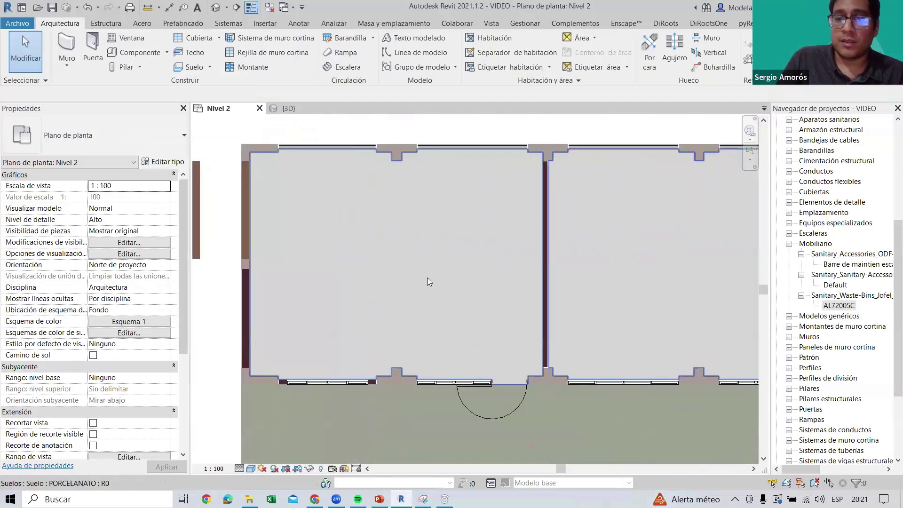
scroll(427, 278, down, 2)
scroll(395, 274, down, 1)
scroll(434, 255, down, 1)
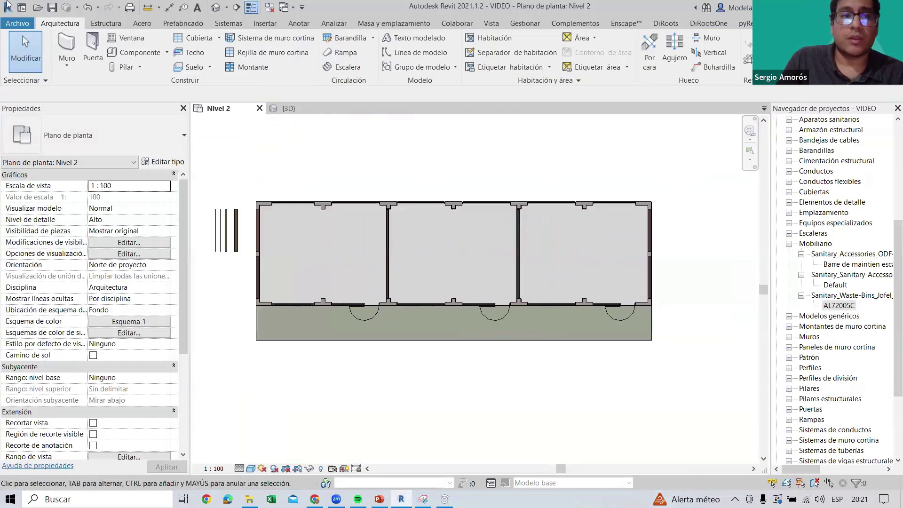
Start a new family and browse to the Family Templates English-Imperial folder
click(17, 23)
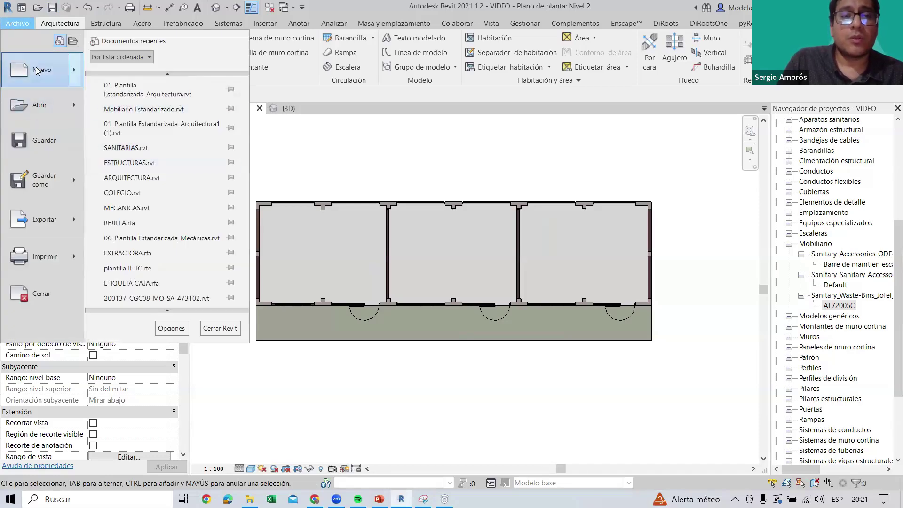
mouse_move(42, 69)
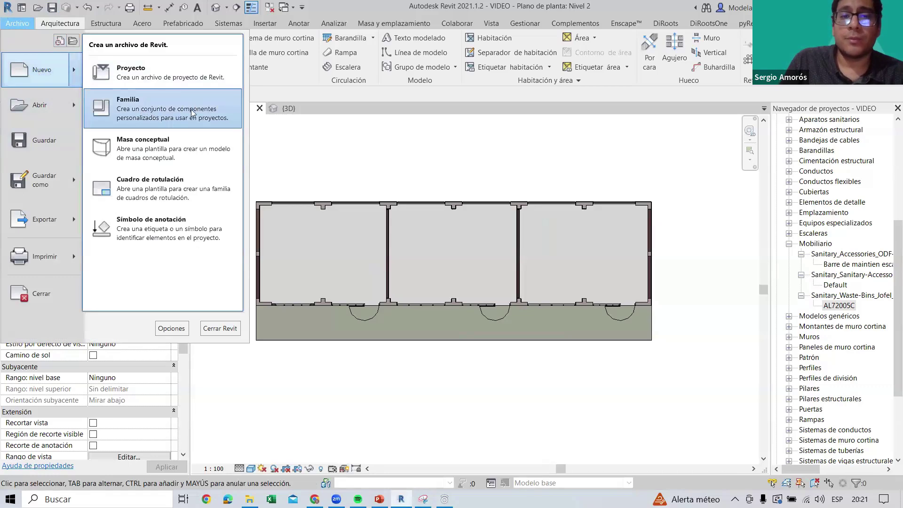
click(165, 115)
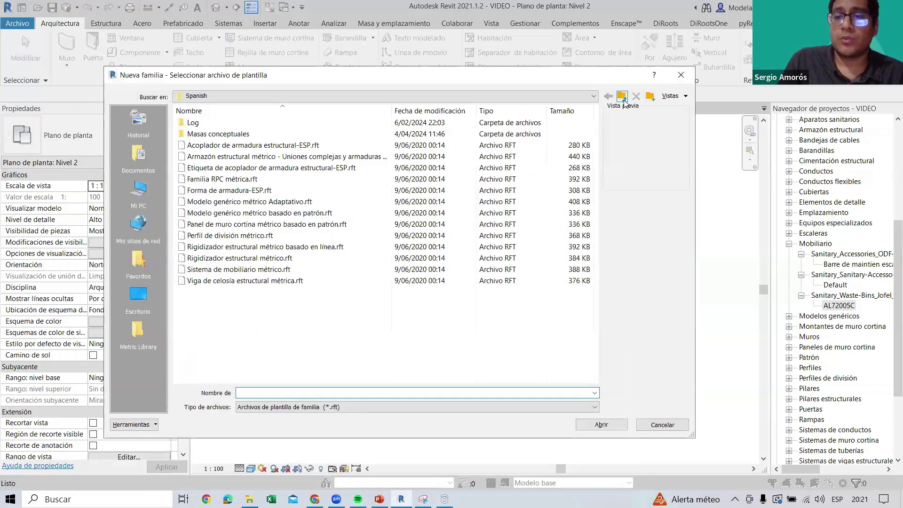
click(621, 97)
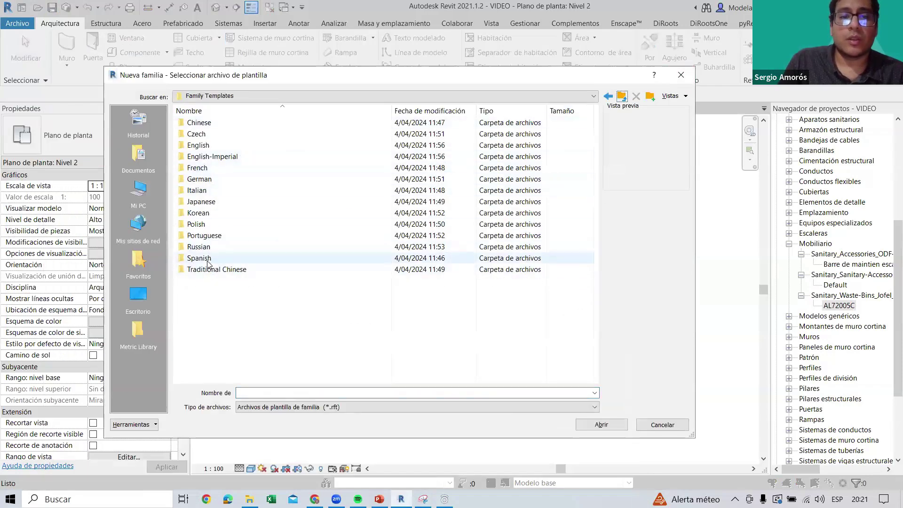
double_click(200, 257)
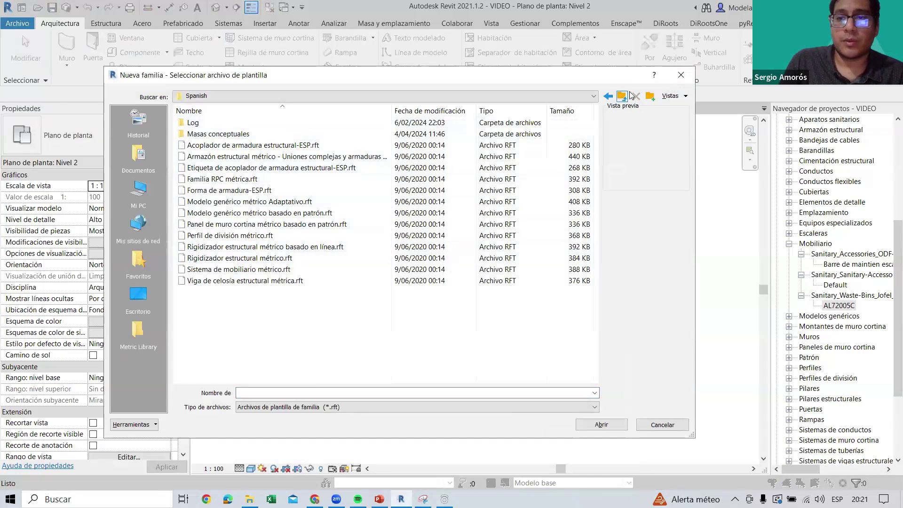
click(625, 96)
double_click(254, 156)
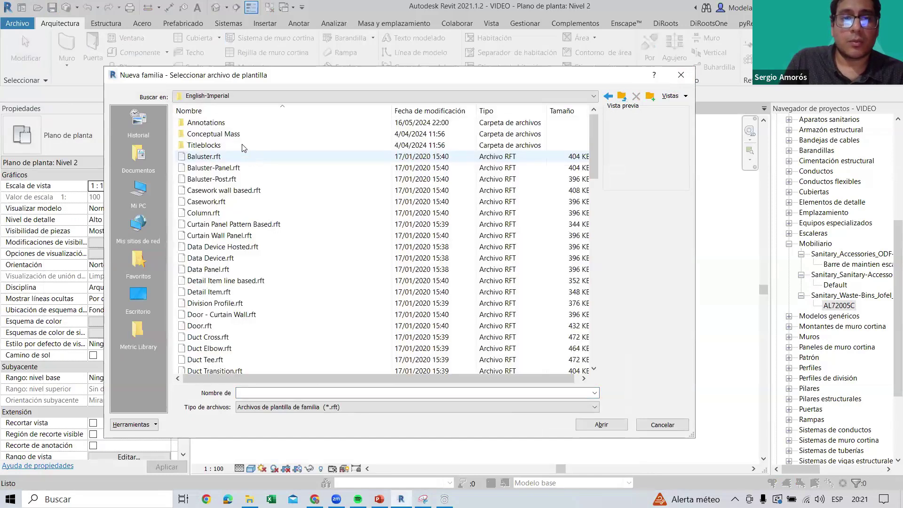
Open Generic Model.rft as the new family Familia1
scroll(266, 201, down, 4)
scroll(254, 221, down, 5)
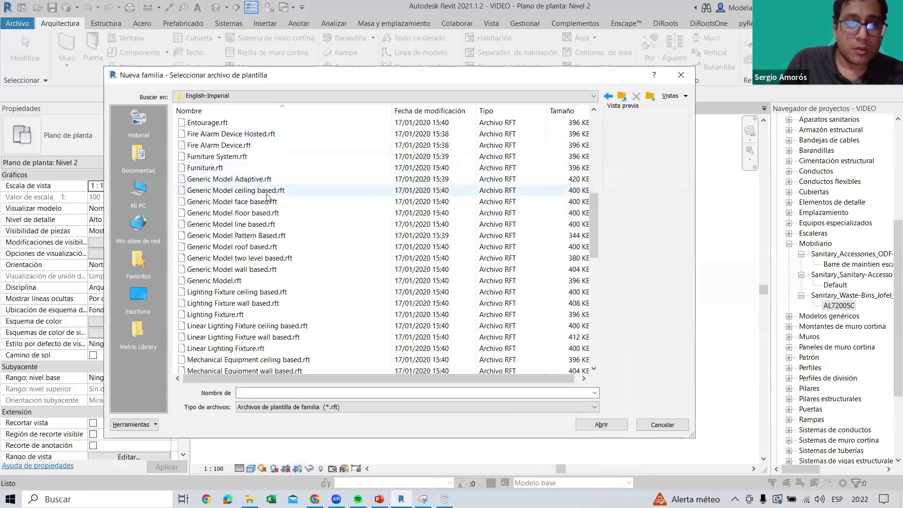
click(301, 280)
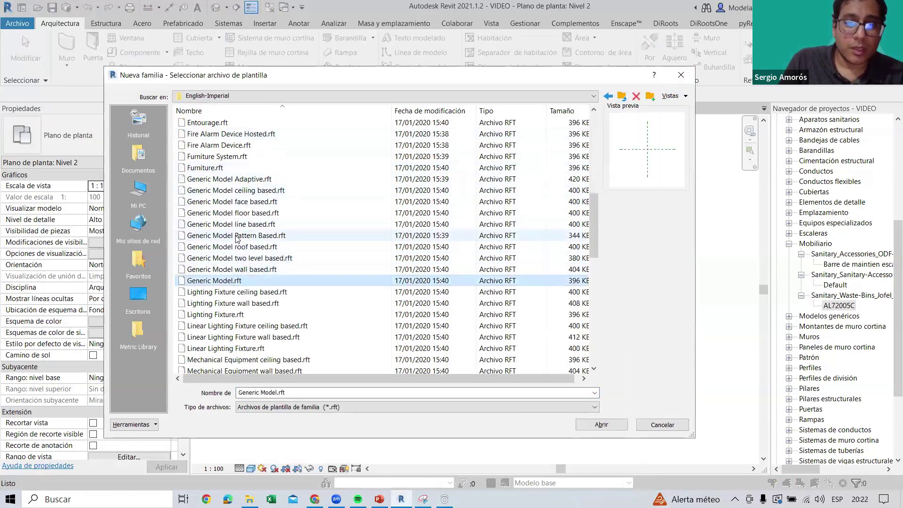
scroll(303, 253, down, 1)
scroll(271, 252, down, 2)
scroll(291, 237, down, 4)
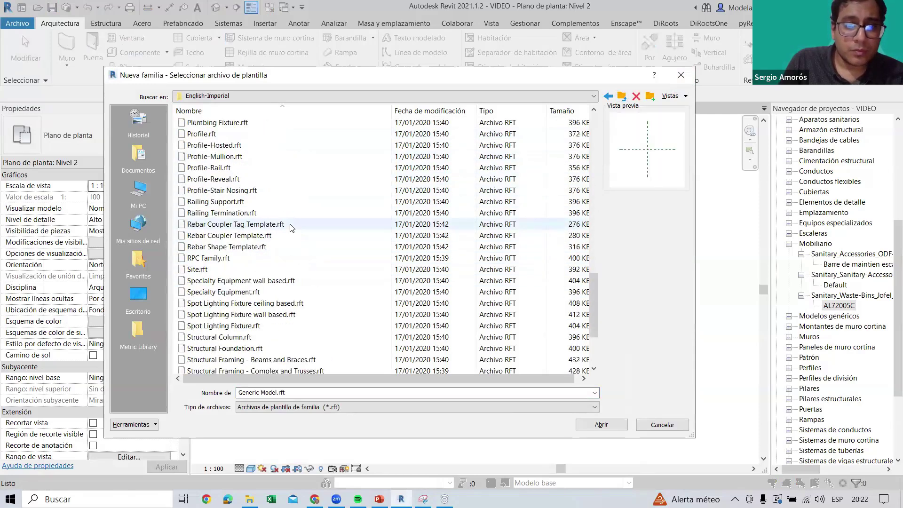
scroll(263, 221, up, 4)
scroll(230, 237, up, 1)
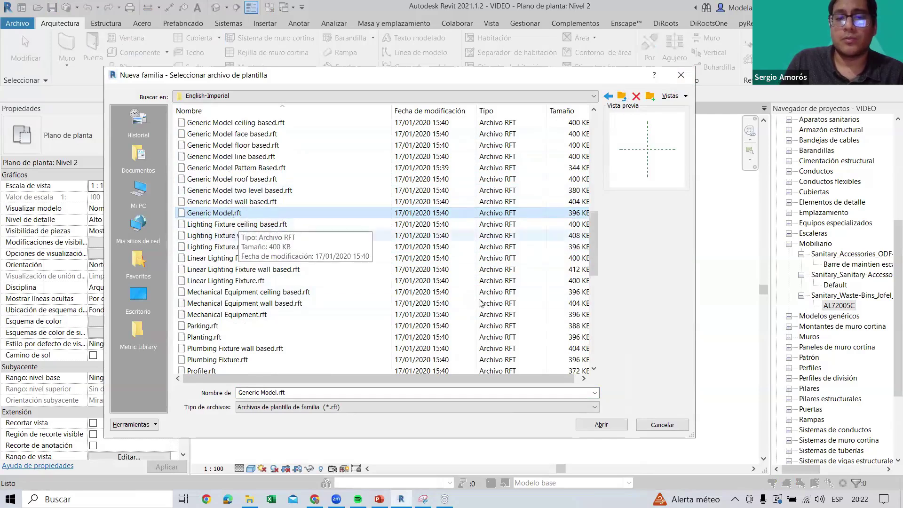
click(604, 424)
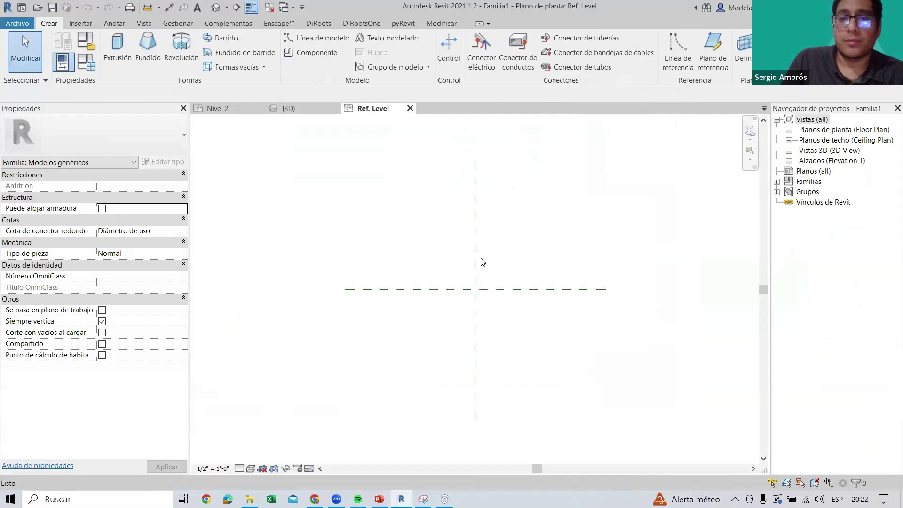
Recentre the Ref. Level plan and open Project Units with UN
scroll(499, 256, down, 2)
middle_drag(499, 256, 485, 258)
middle_click(485, 257)
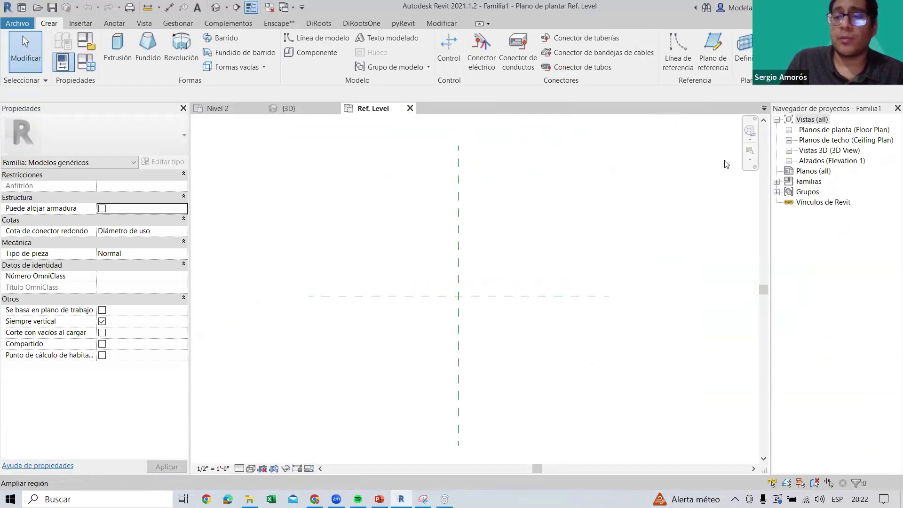
middle_drag(731, 167, 458, 104)
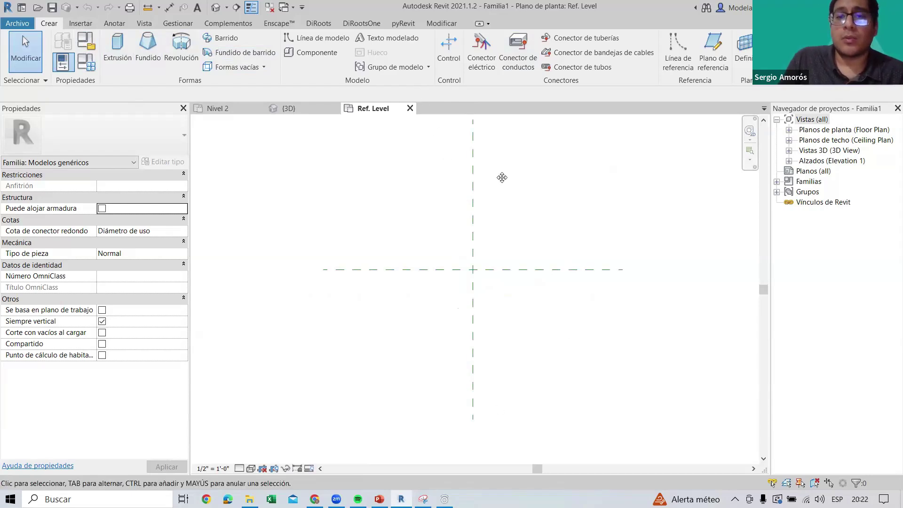
middle_drag(502, 177, 366, 402)
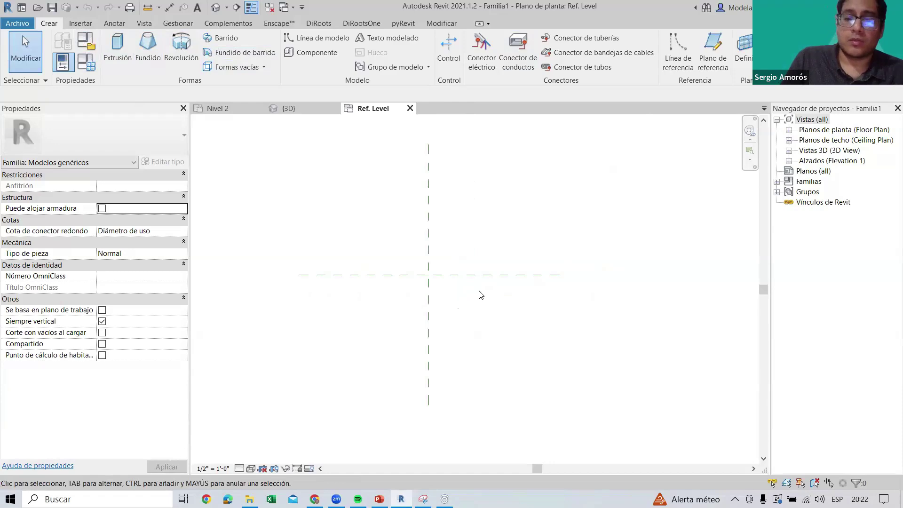
key(u)
key(n)
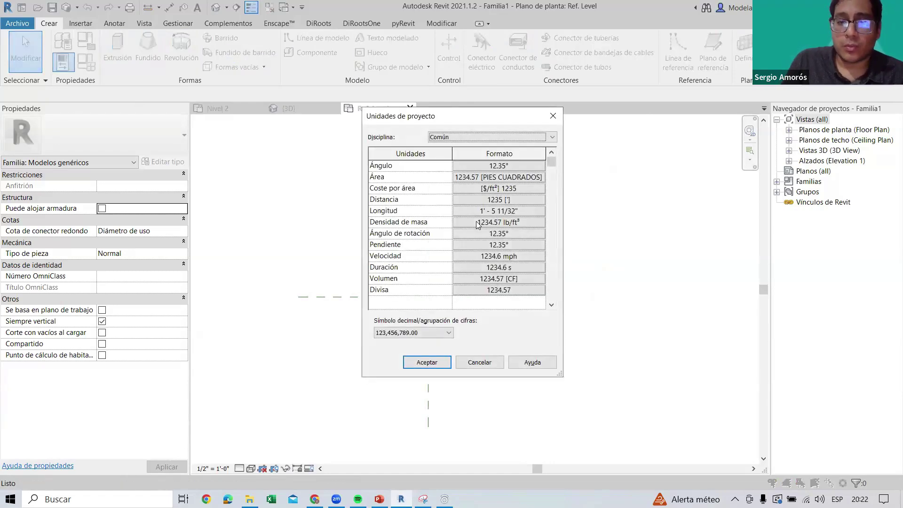
Format Longitud as Metros rounded to 2 decimal places and accept both dialogs
click(484, 211)
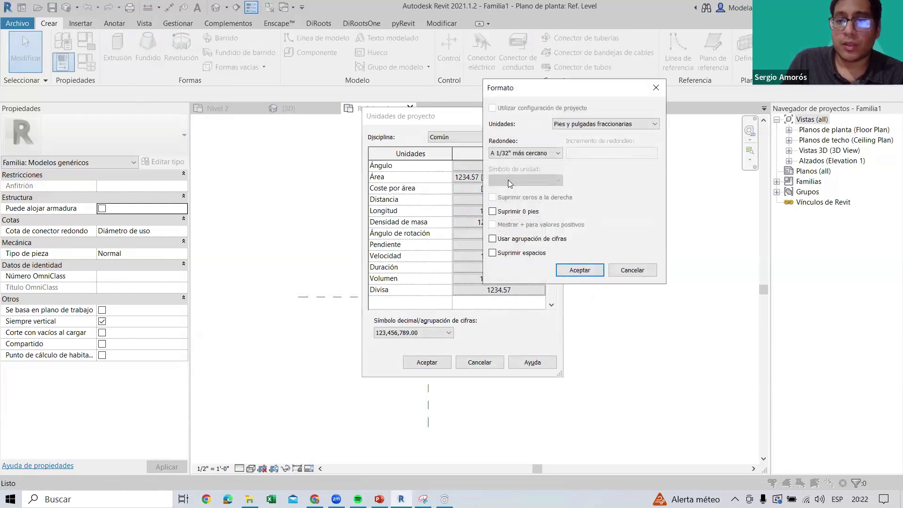
key(Return)
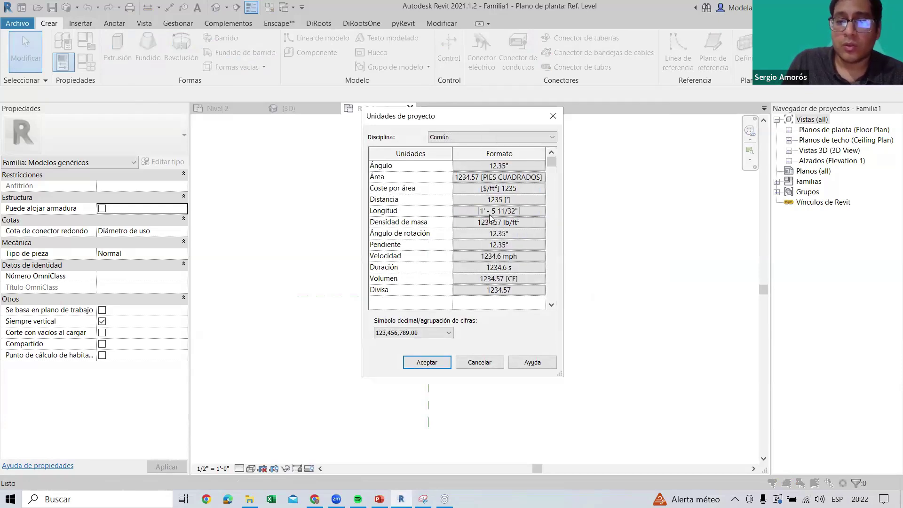
click(490, 211)
click(606, 124)
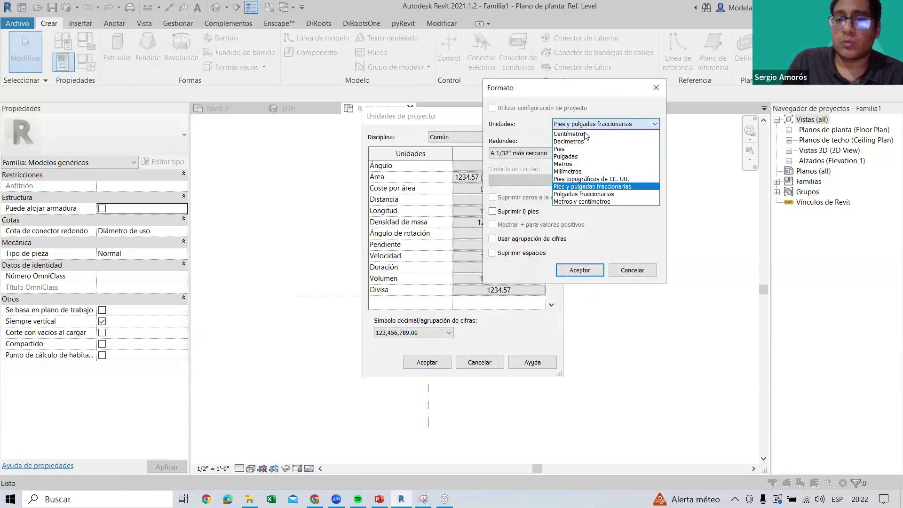
click(562, 163)
click(524, 153)
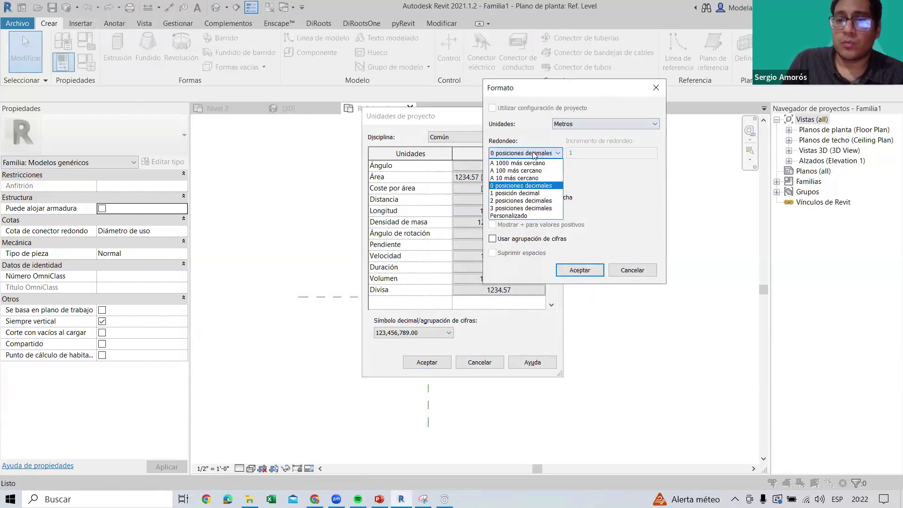
click(499, 201)
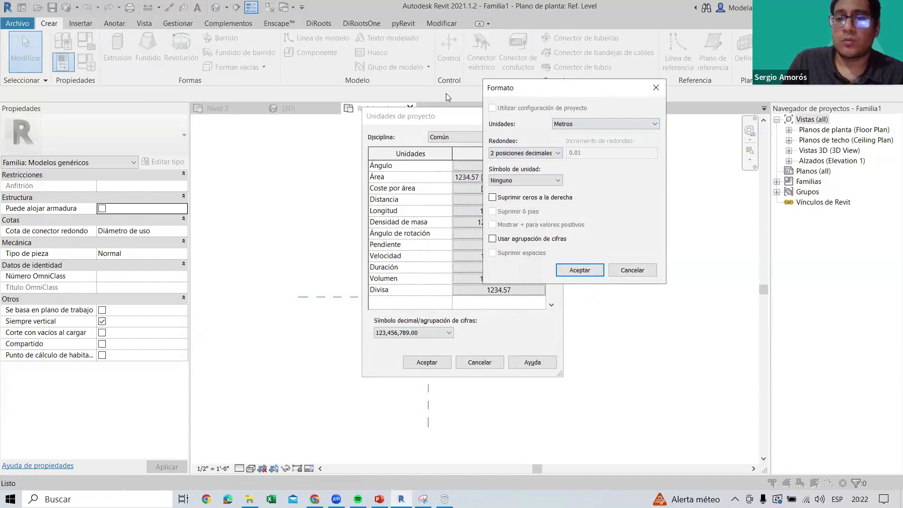
click(579, 271)
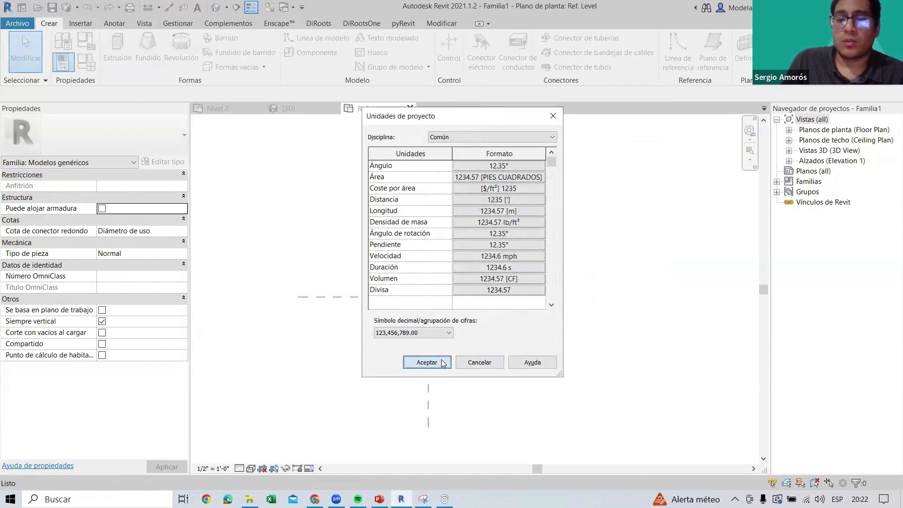
click(426, 362)
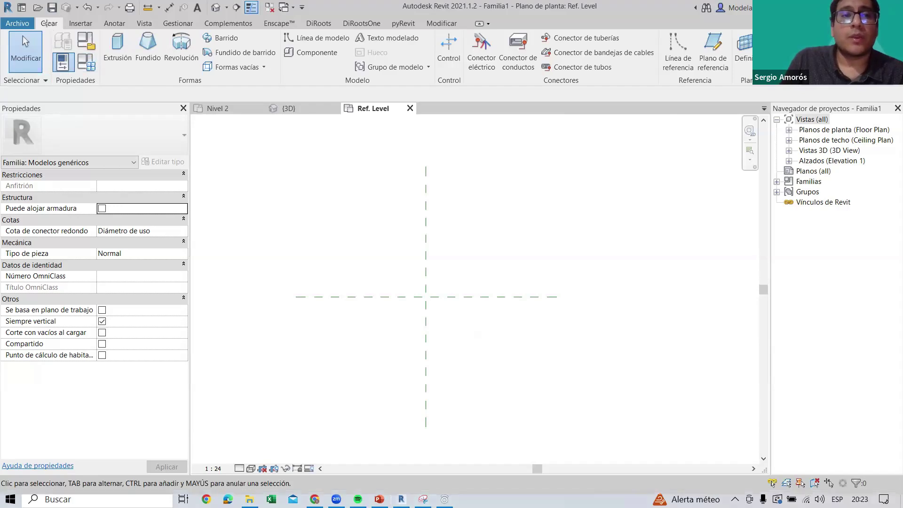
Set the family category to Mobiliario and recentre the Ref. Level plan
drag(46, 25, 102, 86)
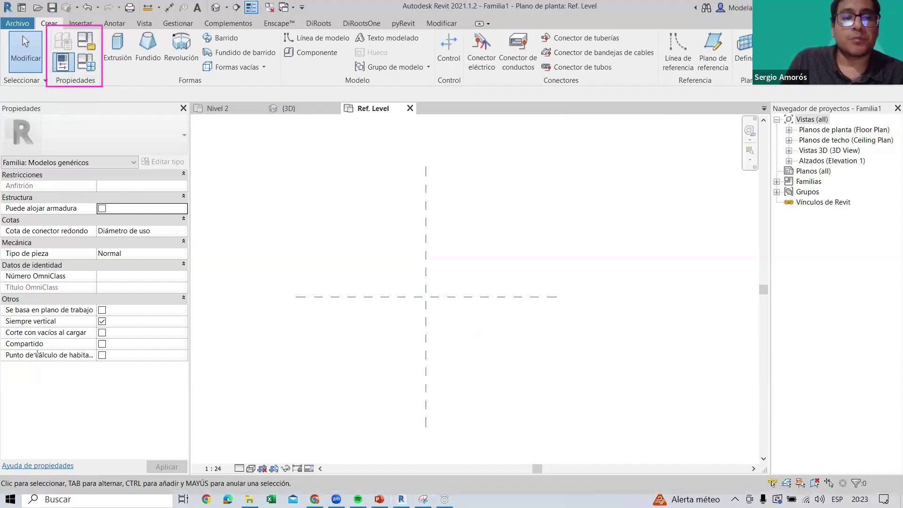
click(86, 41)
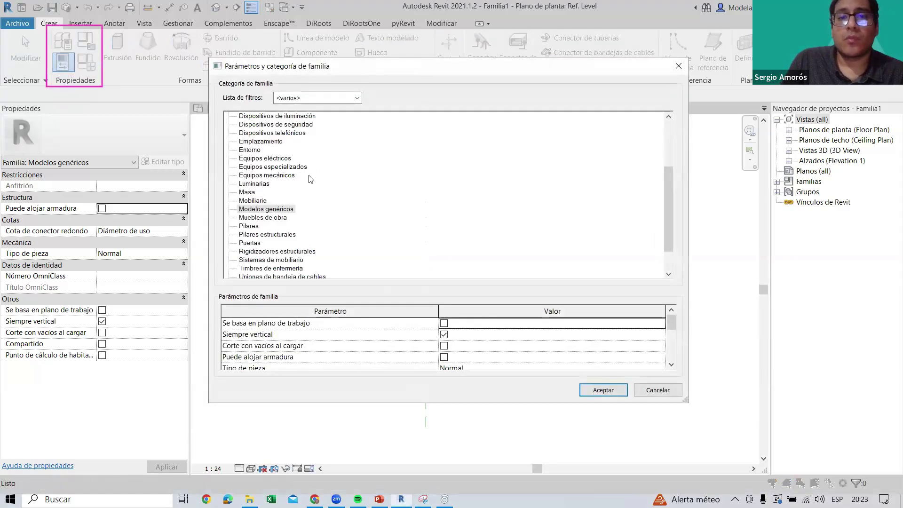
click(263, 201)
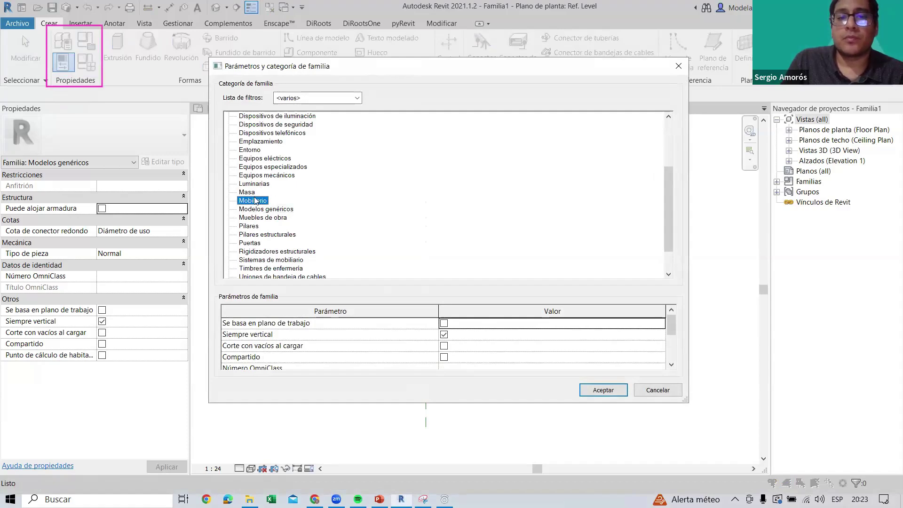
click(602, 389)
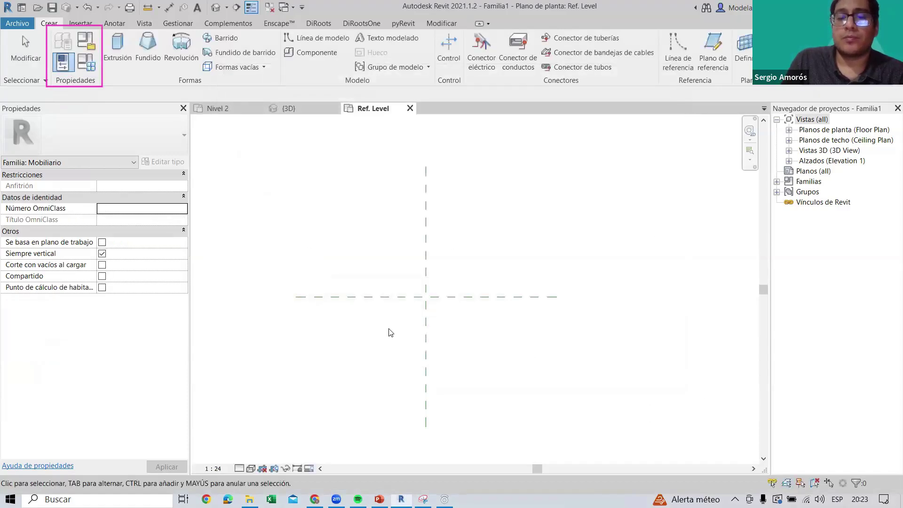
middle_drag(390, 335, 401, 341)
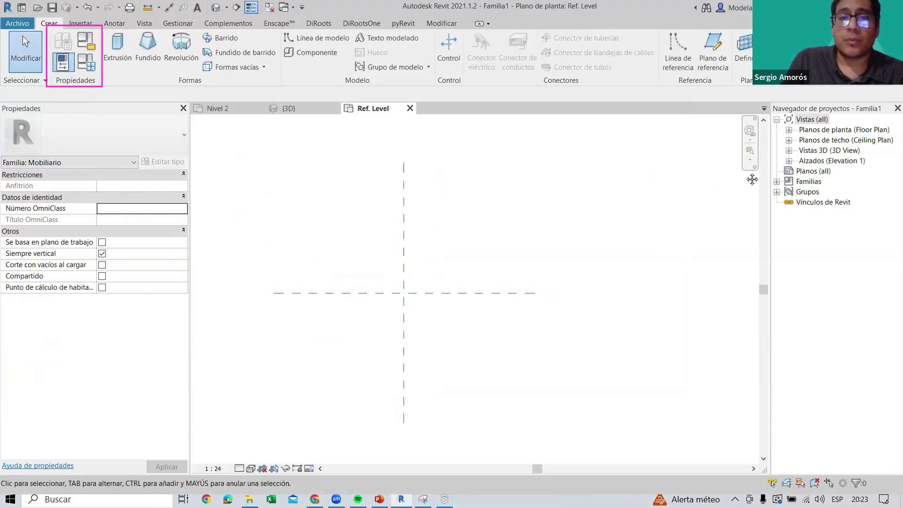
middle_drag(431, 233, 466, 224)
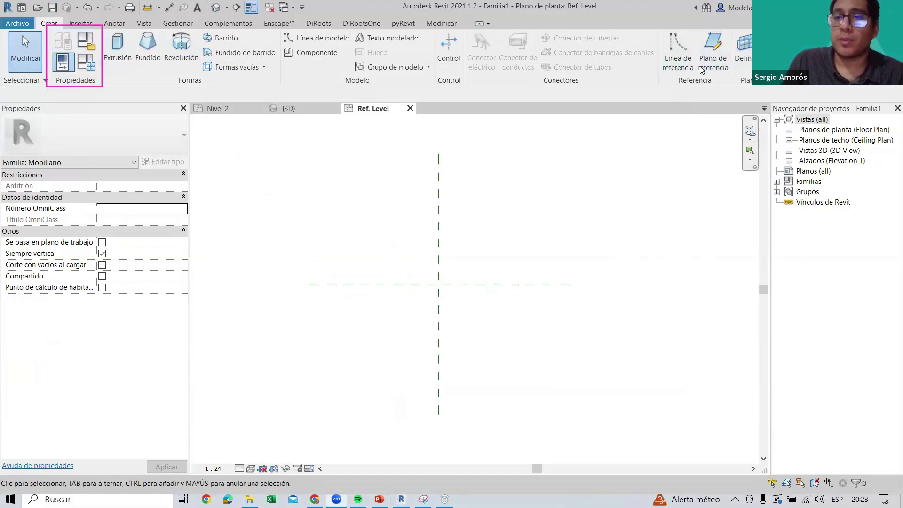
drag(689, 23, 735, 83)
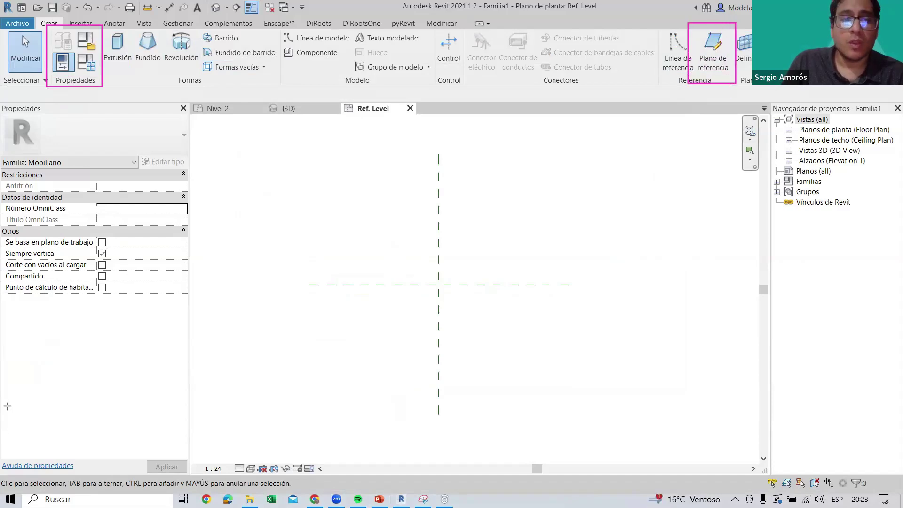
middle_drag(508, 289, 512, 284)
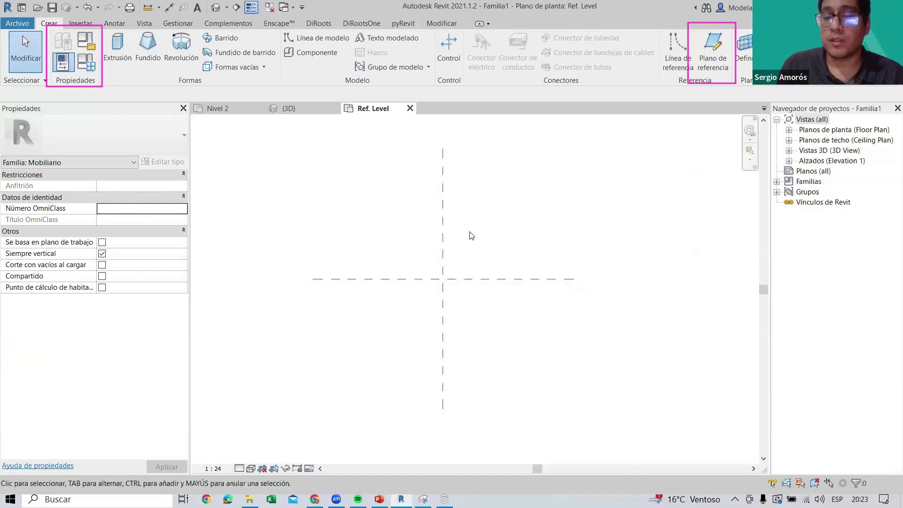
Draw two vertical reference planes, left and right of the centre
click(712, 53)
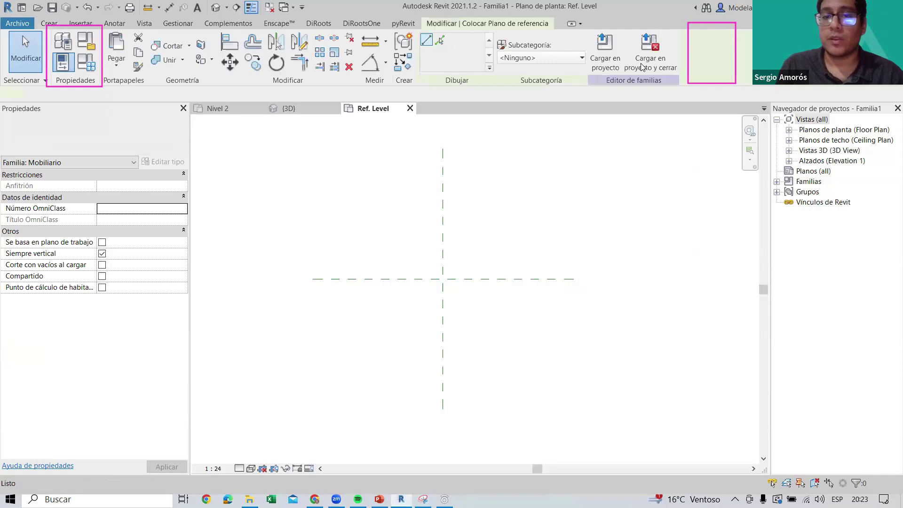
click(406, 226)
click(406, 325)
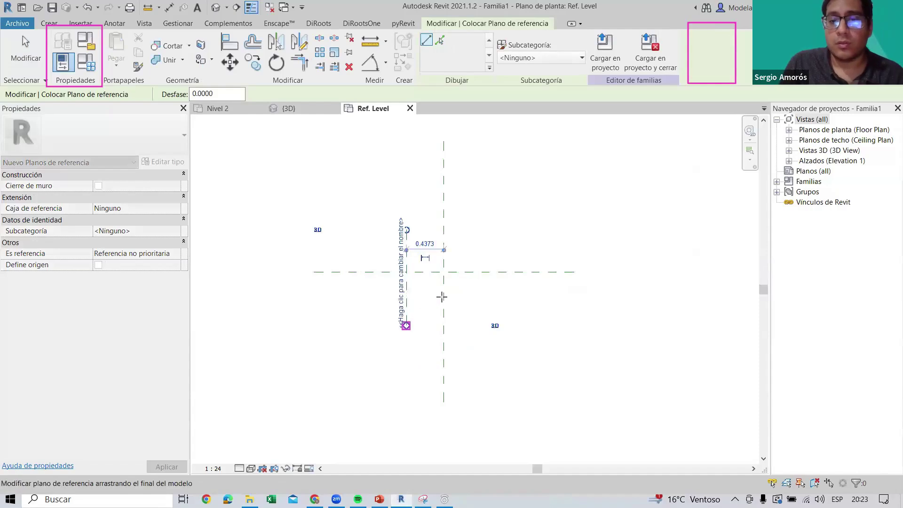
click(482, 231)
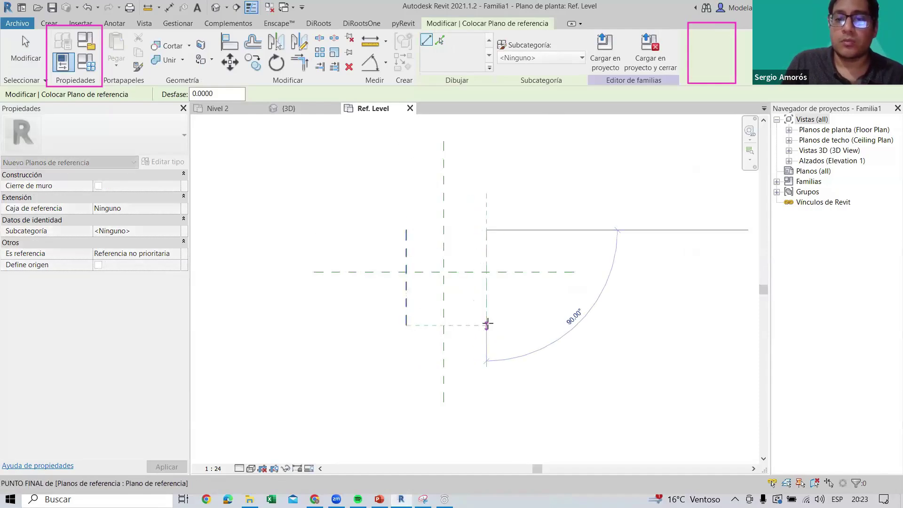
click(486, 324)
Add upper and lower horizontal reference planes, completing the box outline
click(391, 243)
click(507, 243)
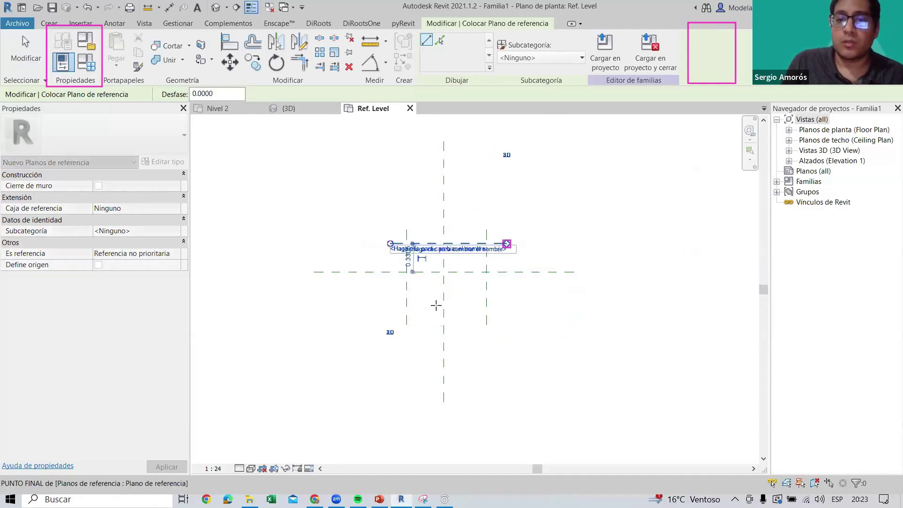
click(506, 299)
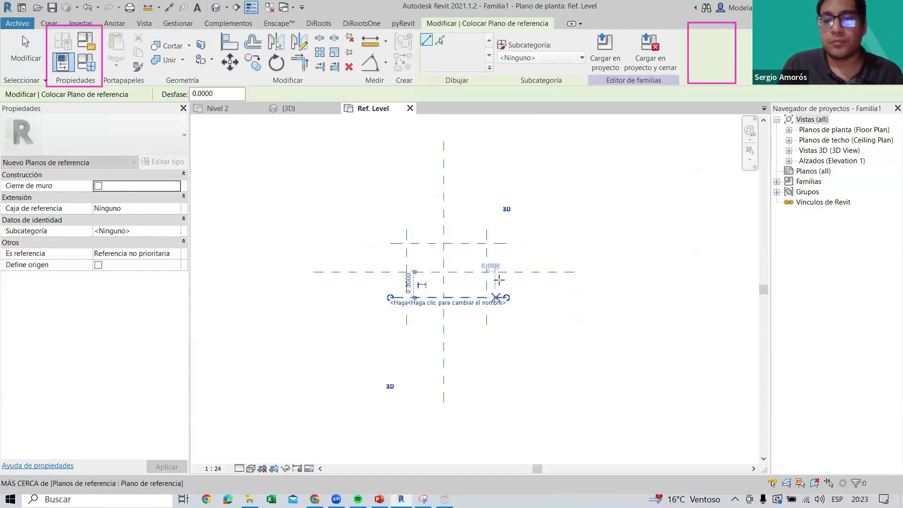
scroll(503, 282, up, 4)
key(Escape)
key(Escape)
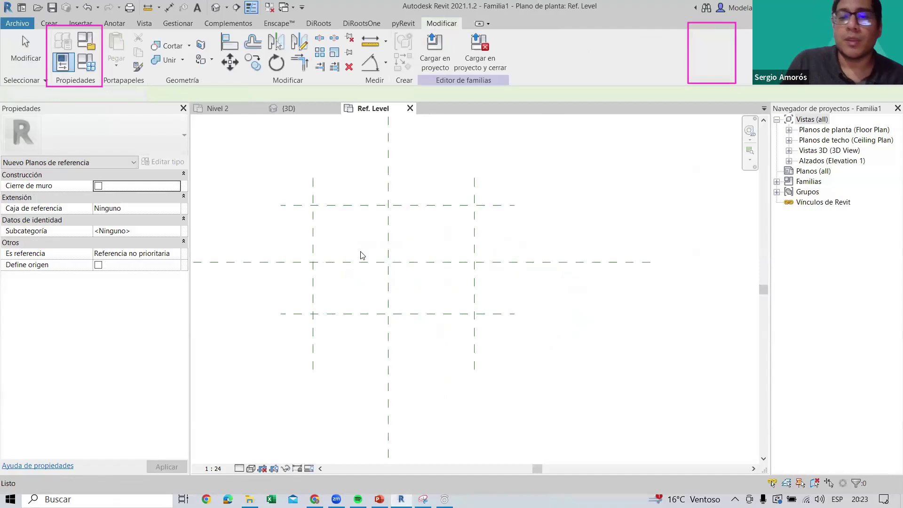
scroll(379, 298, down, 2)
middle_drag(379, 298, 373, 302)
scroll(373, 302, up, 1)
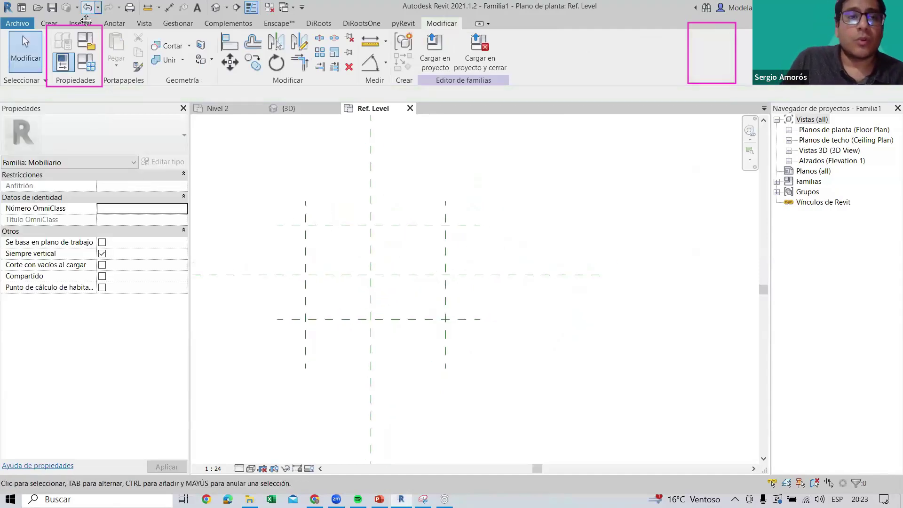
click(53, 23)
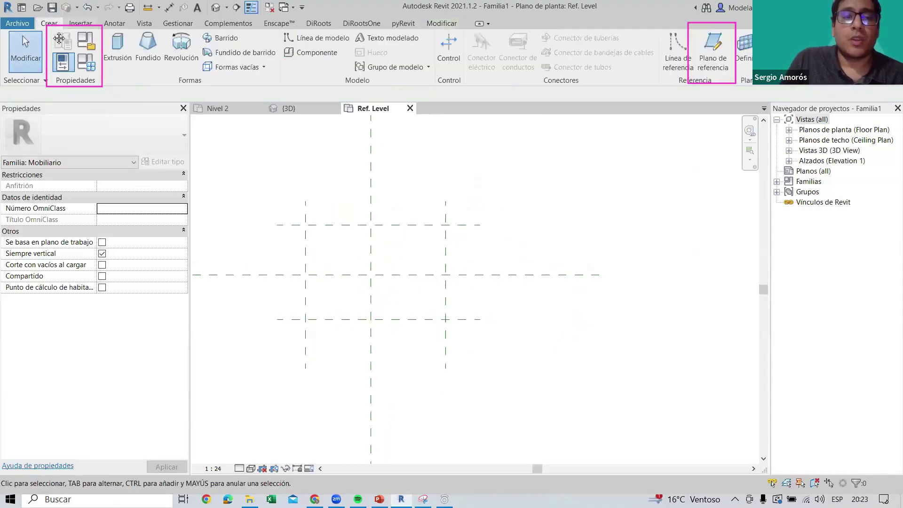
Sketch a solid-extrusion rectangle between the reference-plane intersections
click(115, 49)
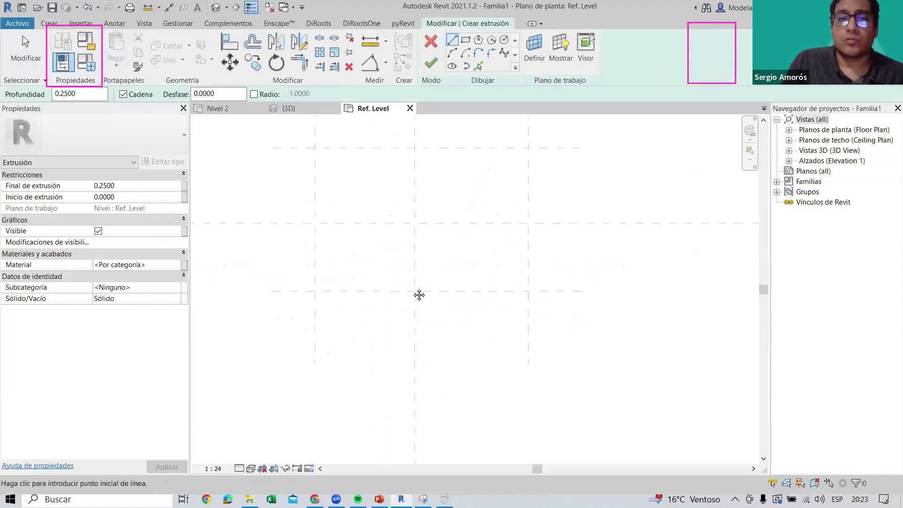
scroll(452, 296, up, 2)
click(466, 39)
scroll(441, 296, down, 2)
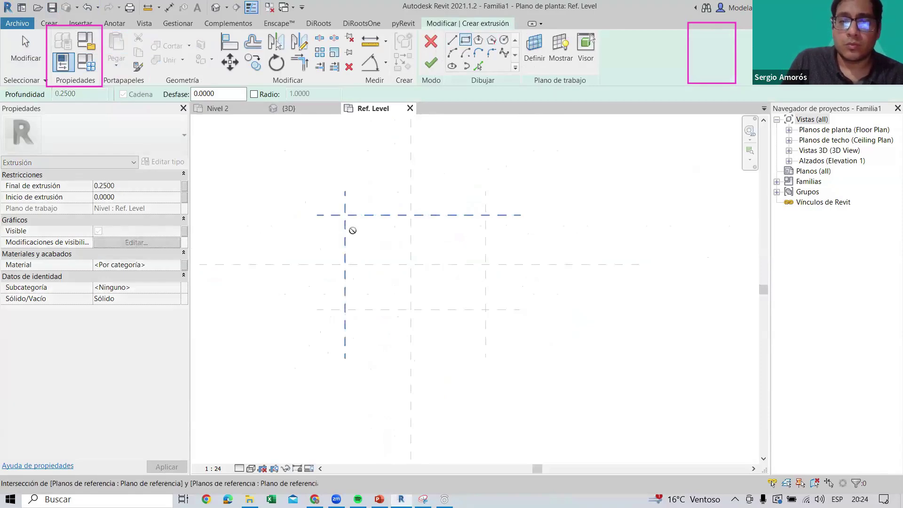
click(345, 215)
click(485, 309)
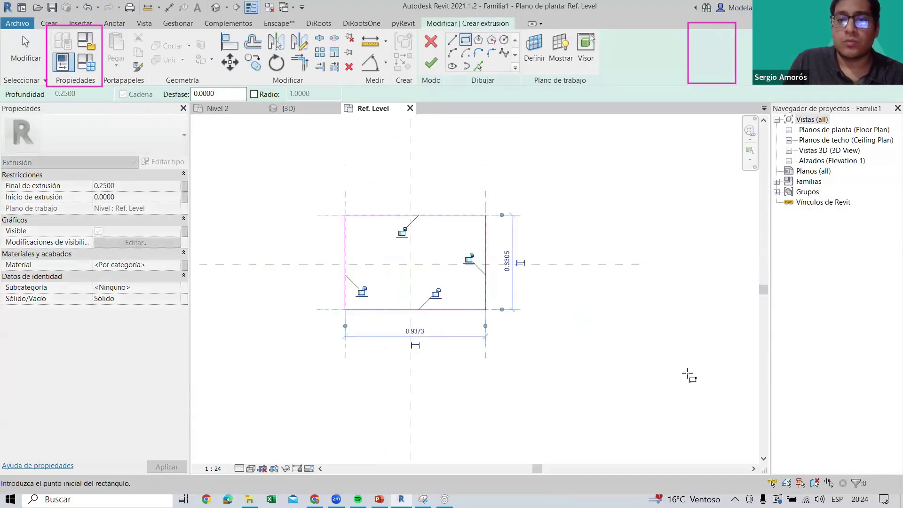
scroll(333, 278, up, 1)
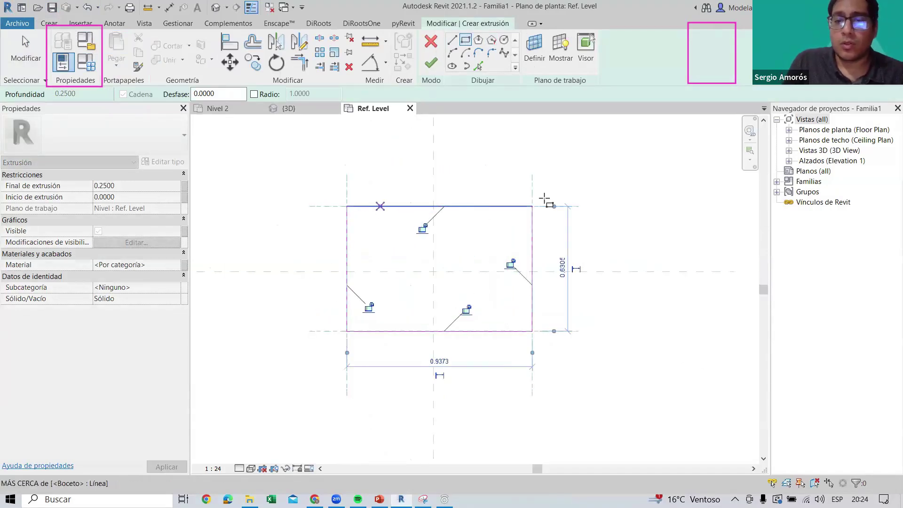
key(Escape)
Lock all four rectangle edges to their reference planes and finish the 0.2500-deep extrusion
click(422, 230)
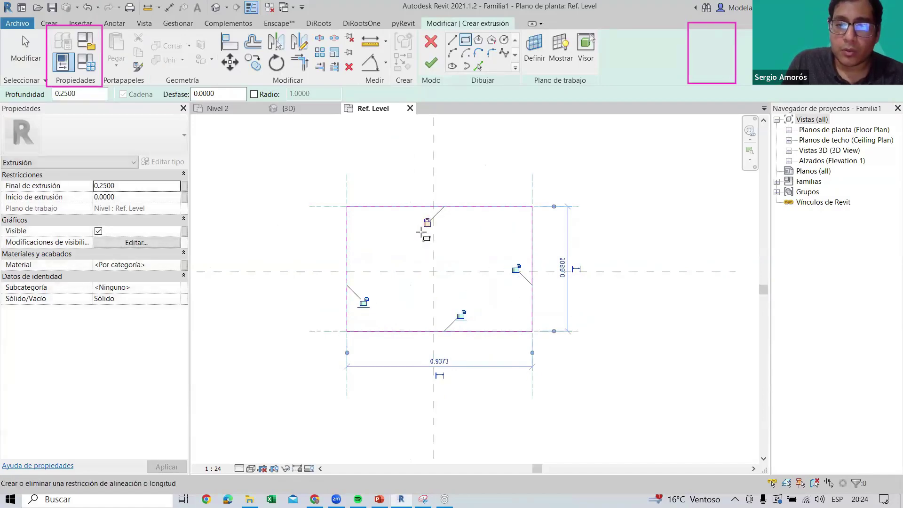
click(366, 304)
click(461, 314)
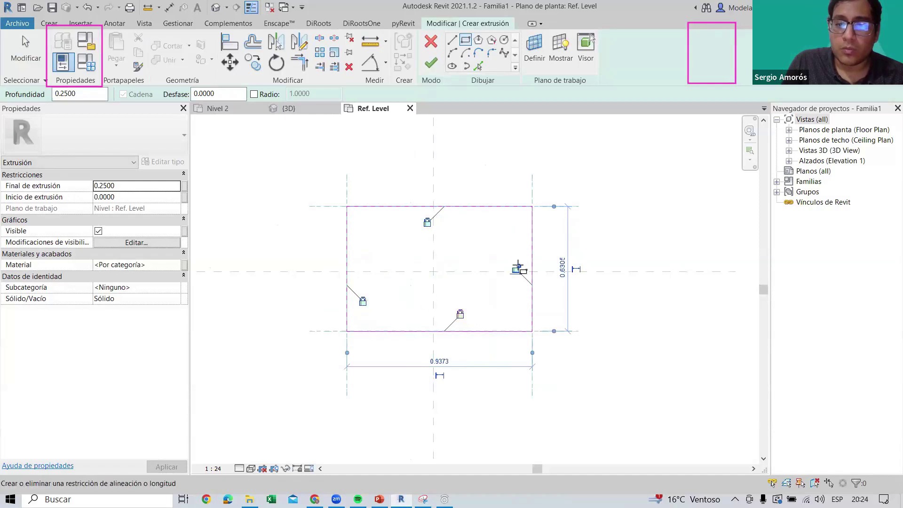
click(516, 268)
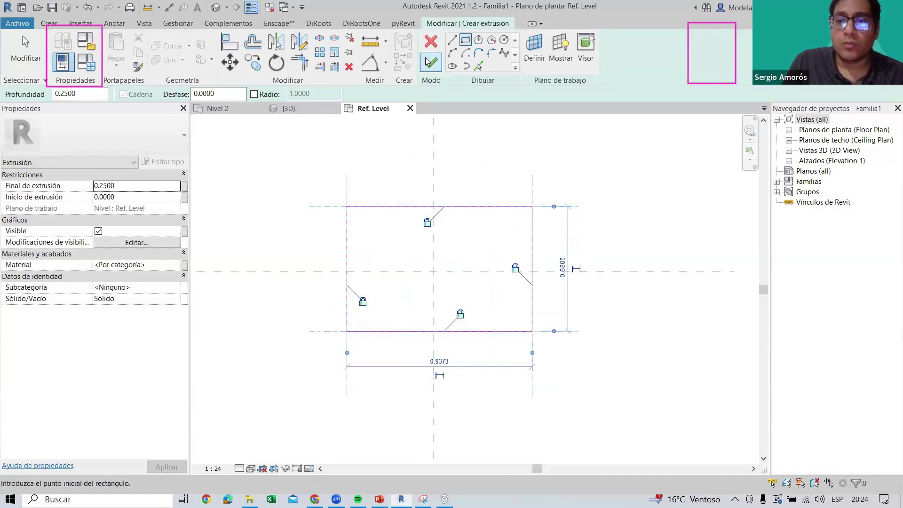
click(427, 62)
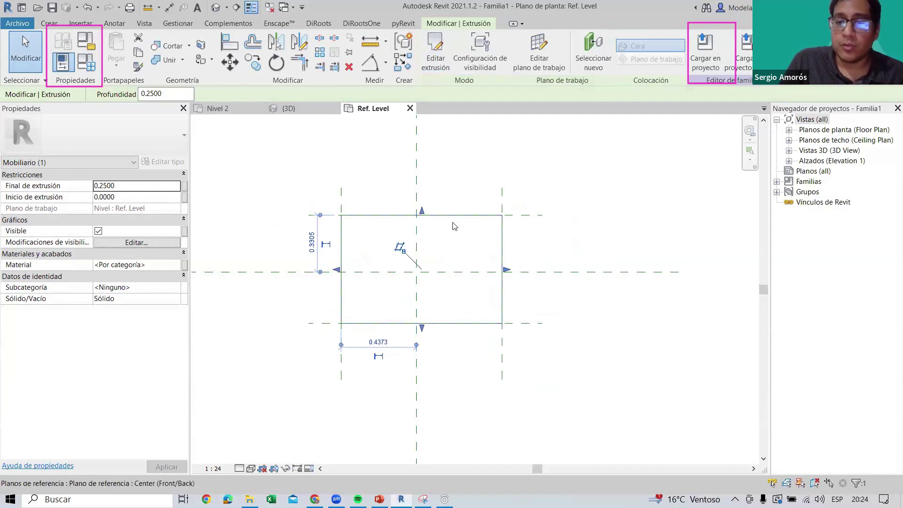
key(Escape)
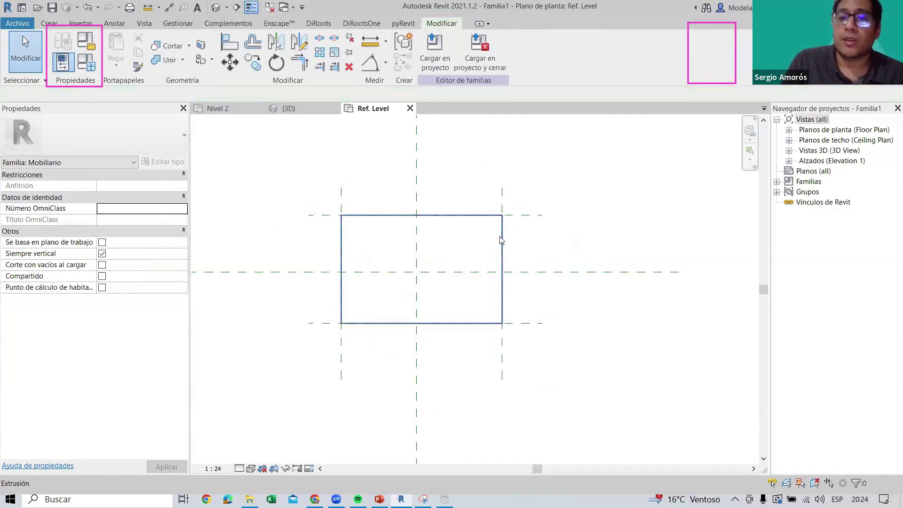
click(494, 201)
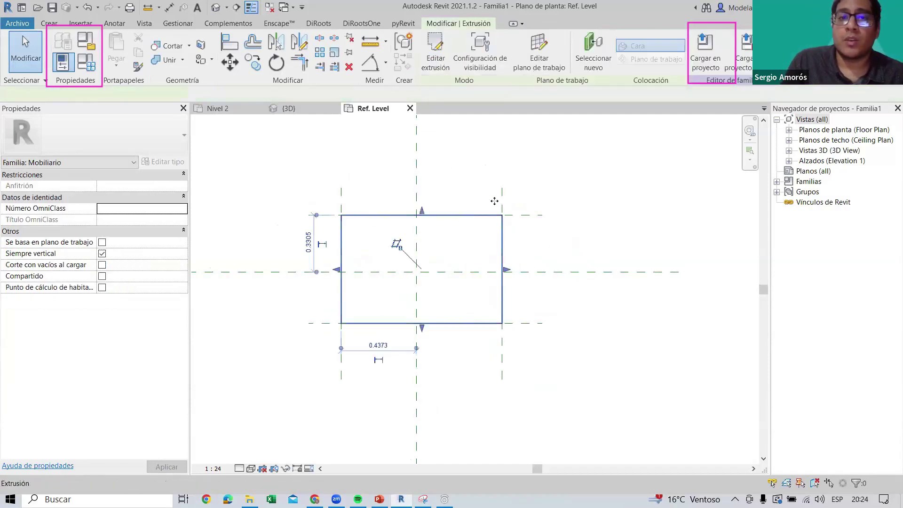
click(216, 8)
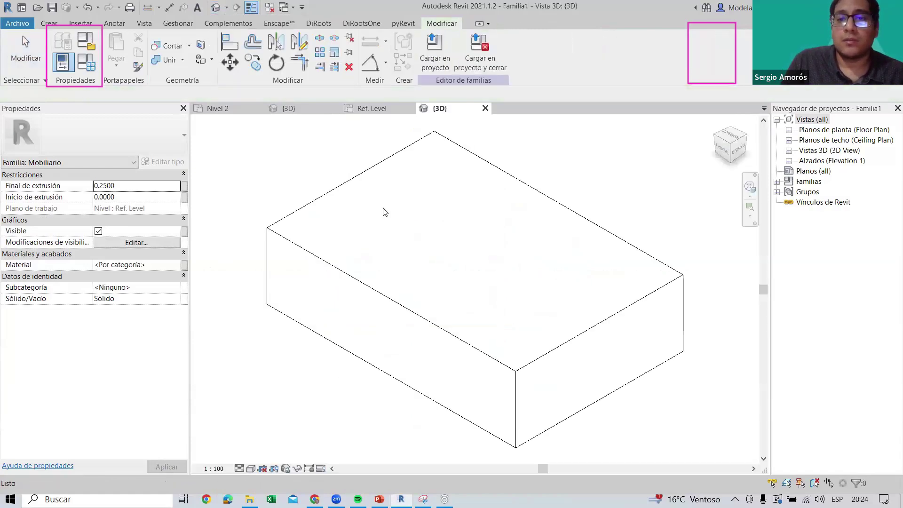
scroll(475, 275, down, 3)
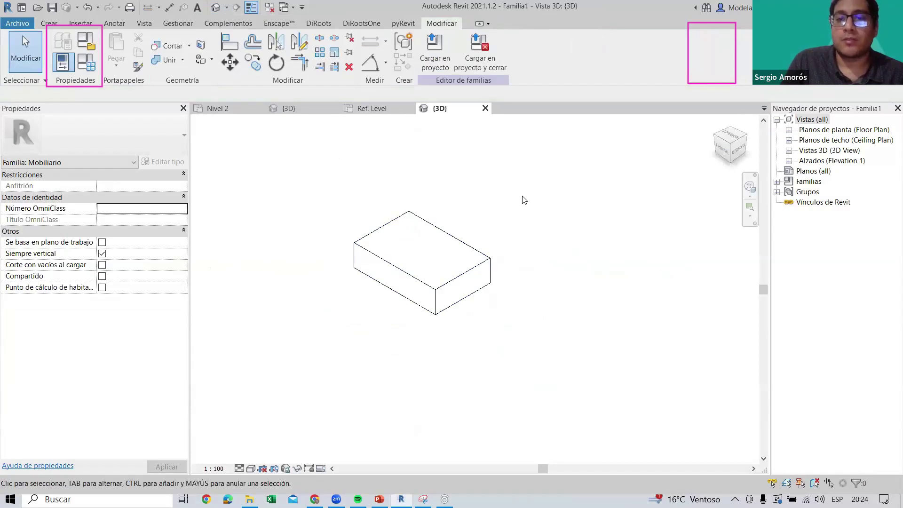
click(472, 278)
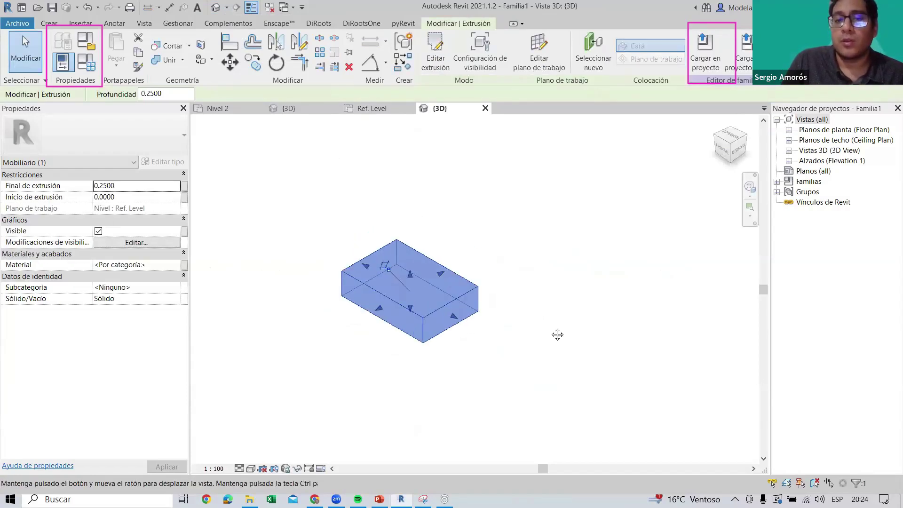
scroll(540, 319, down, 2)
scroll(472, 307, up, 2)
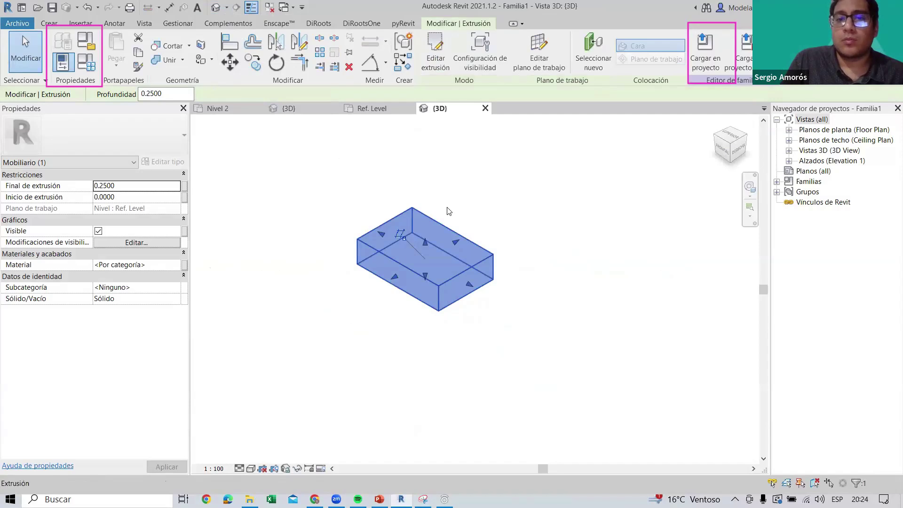
key(ctrl+F4)
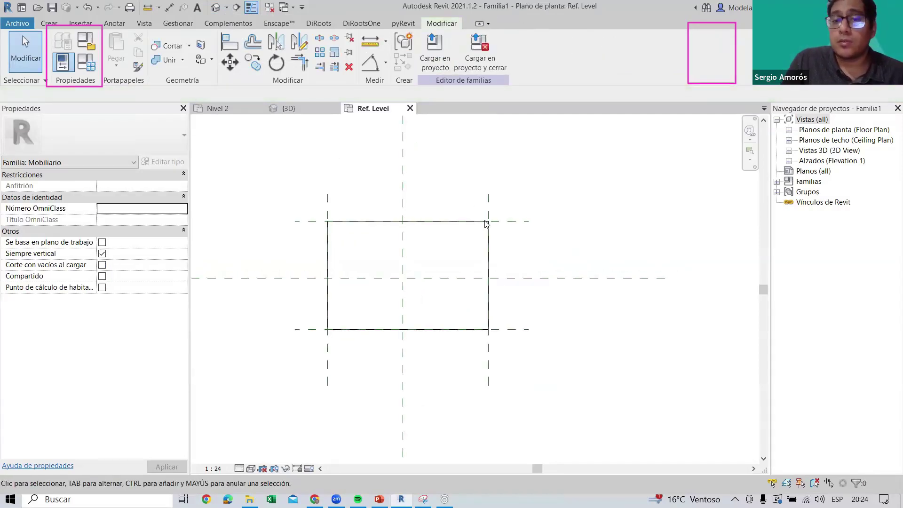
scroll(298, 256, up, 2)
scroll(322, 221, down, 1)
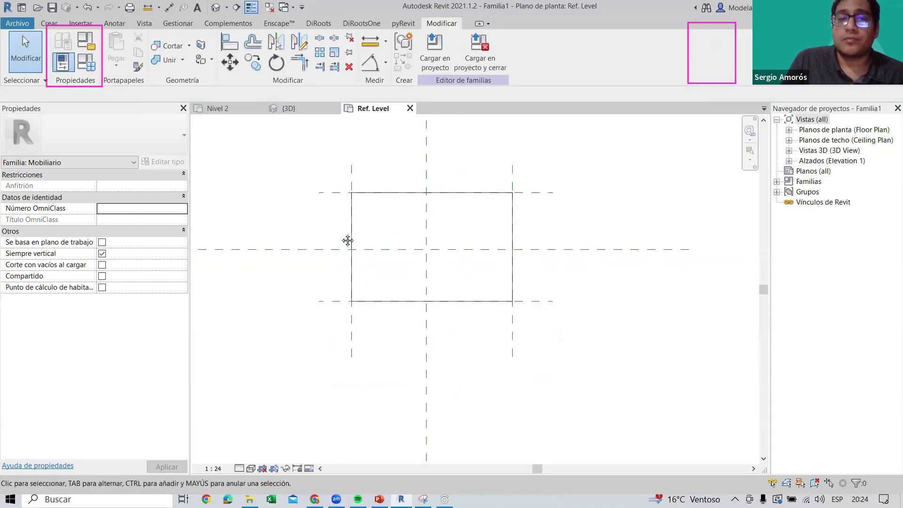
middle_drag(347, 240, 347, 260)
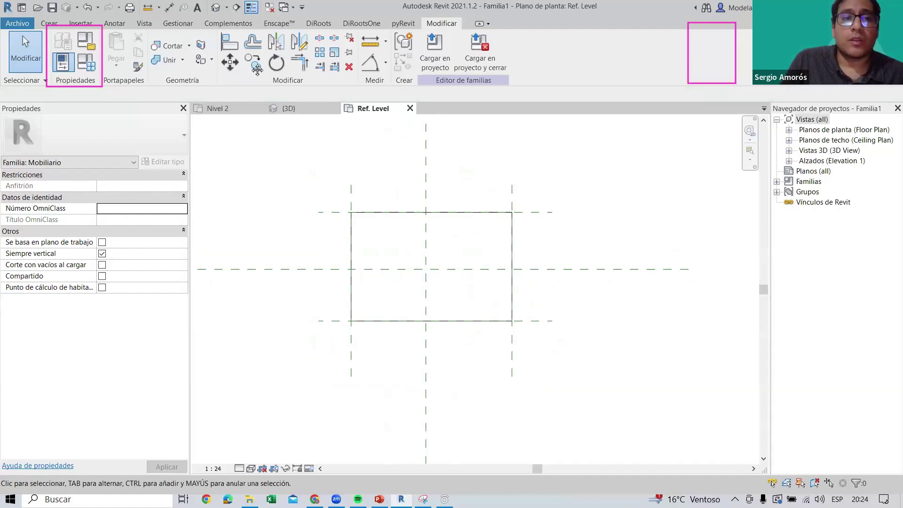
Dimension the width through the left, centre and right reference planes above the box
click(121, 25)
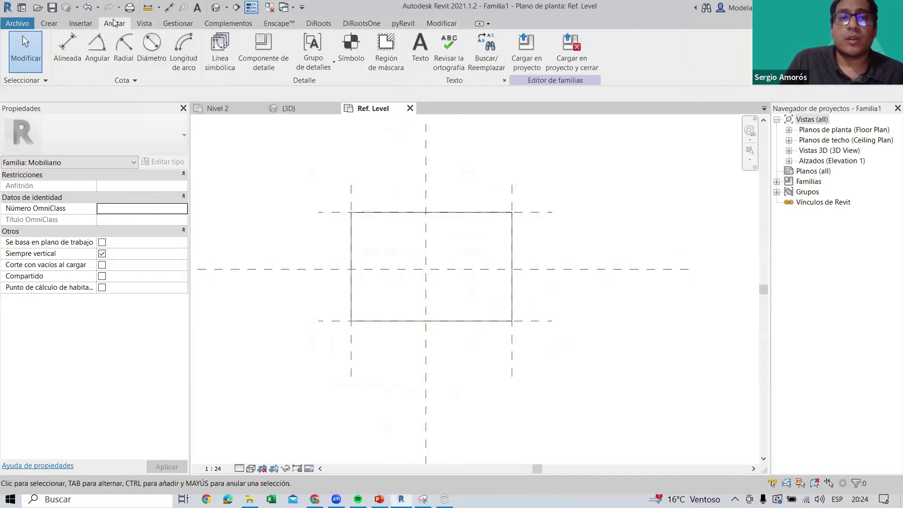
click(70, 51)
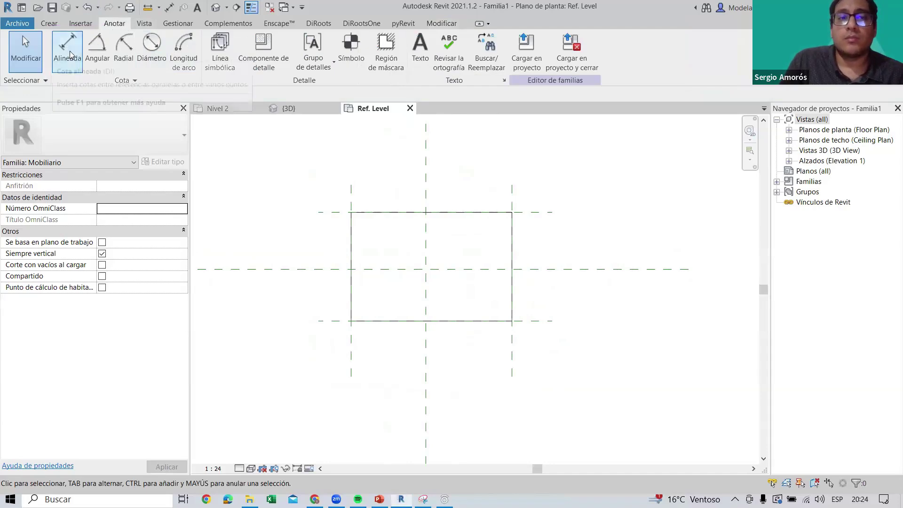
scroll(329, 244, down, 1)
click(302, 214)
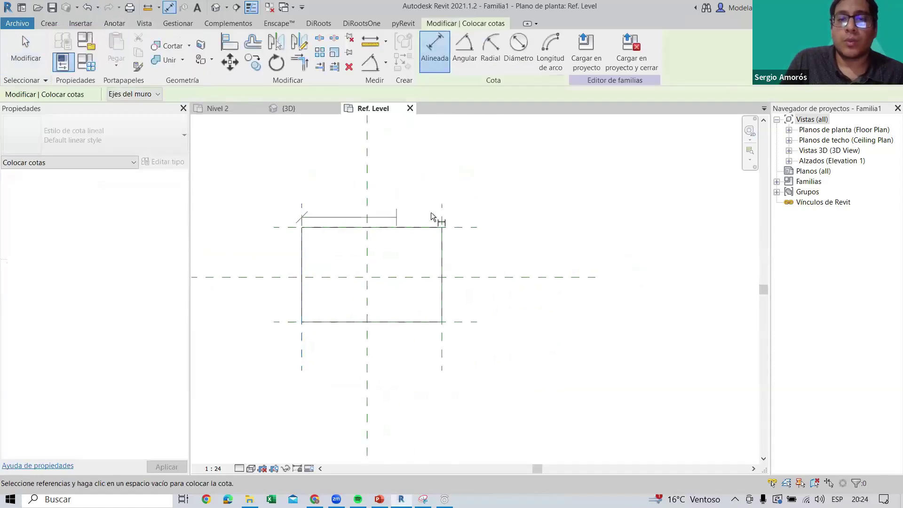
click(441, 215)
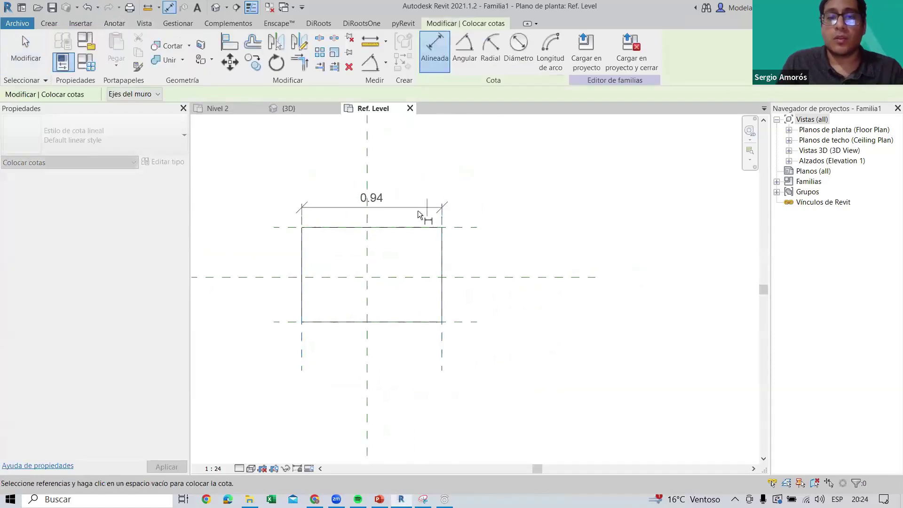
key(Escape)
click(302, 214)
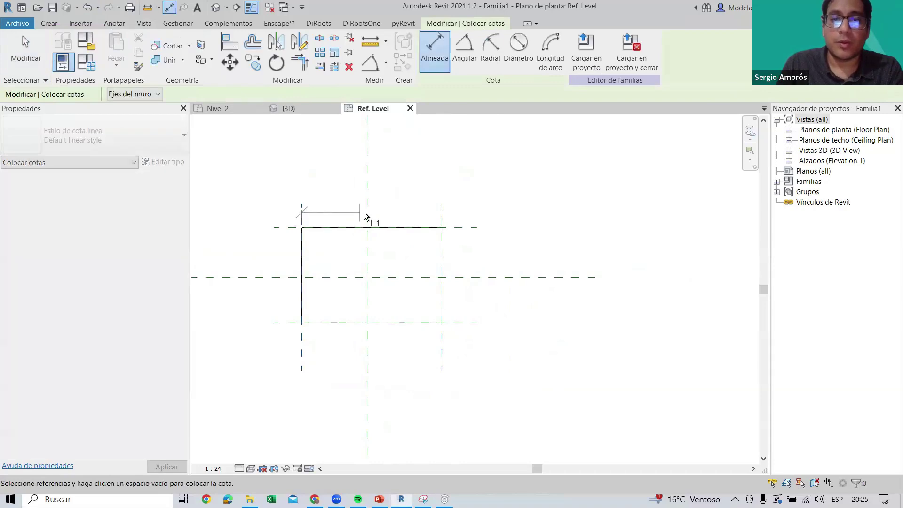
click(367, 214)
click(443, 214)
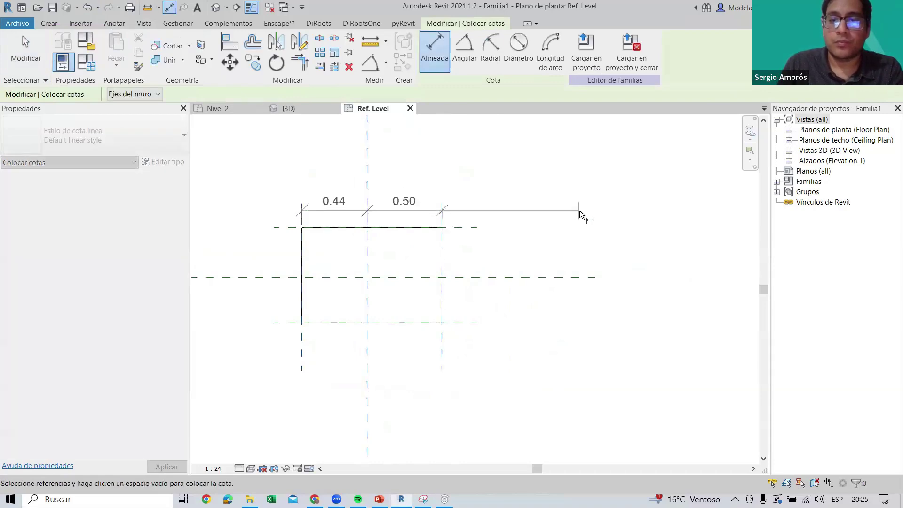
click(577, 216)
Make the two width segments equal with the EQ toggle
middle_drag(461, 224, 476, 276)
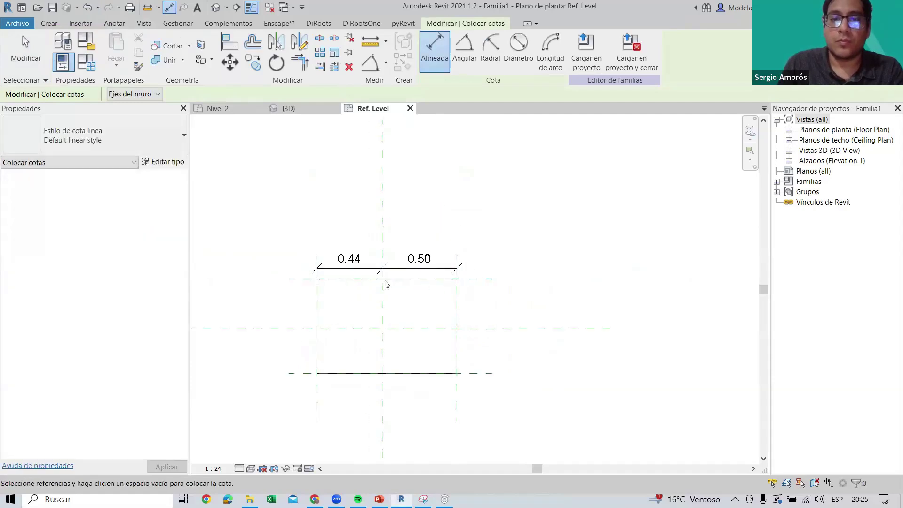
key(Escape)
scroll(356, 272, up, 1)
scroll(404, 182, down, 1)
click(397, 175)
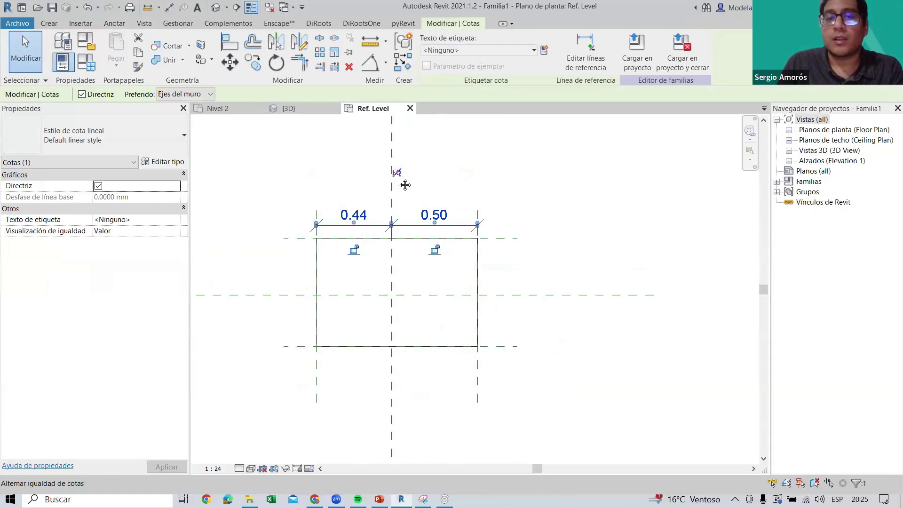
click(405, 179)
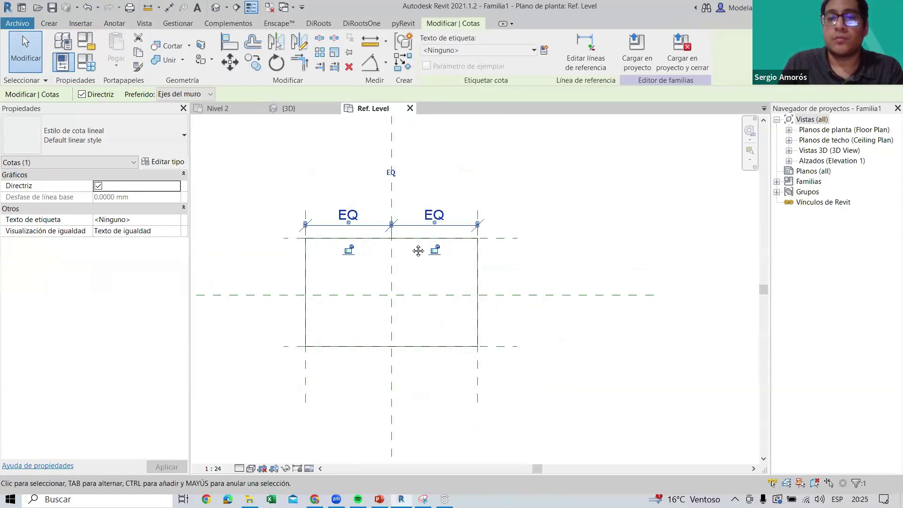
Add an overall 1.00 width dimension above the EQ dimension string
scroll(417, 250, down, 1)
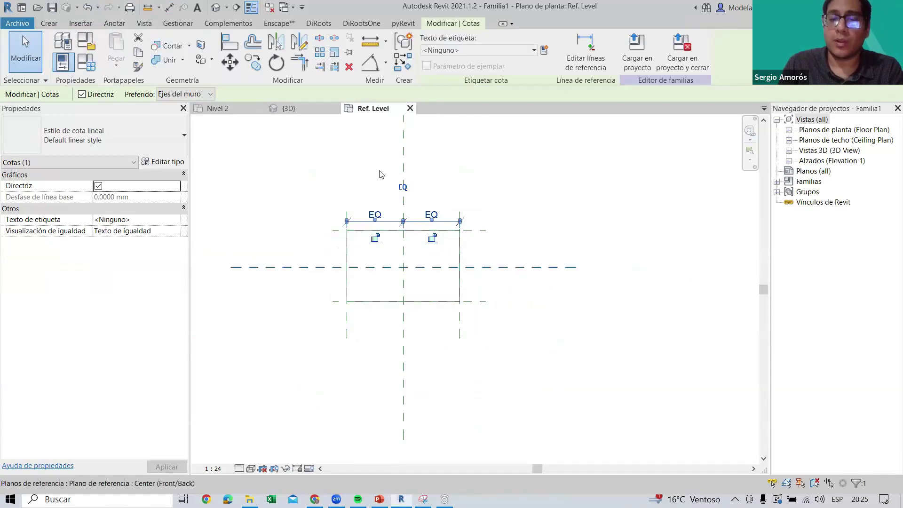
middle_drag(394, 274, 373, 314)
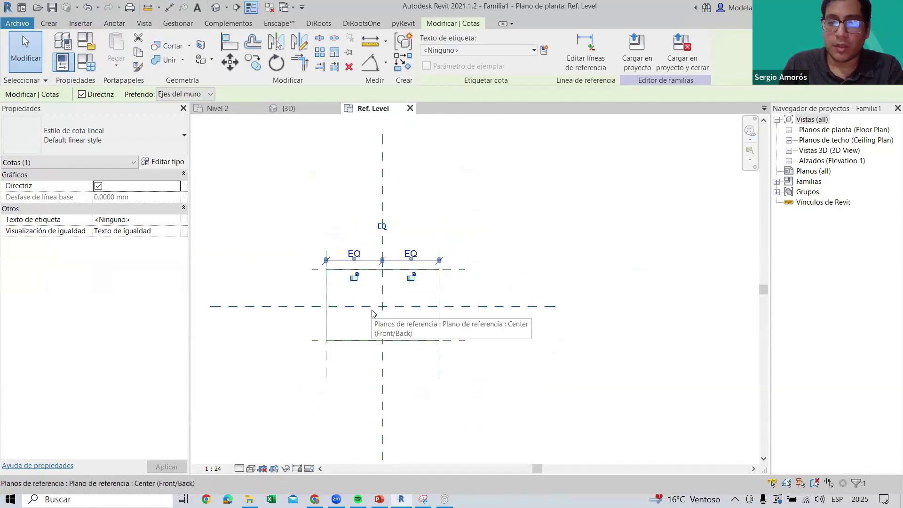
key(Escape)
key(d)
key(i)
scroll(375, 250, up, 2)
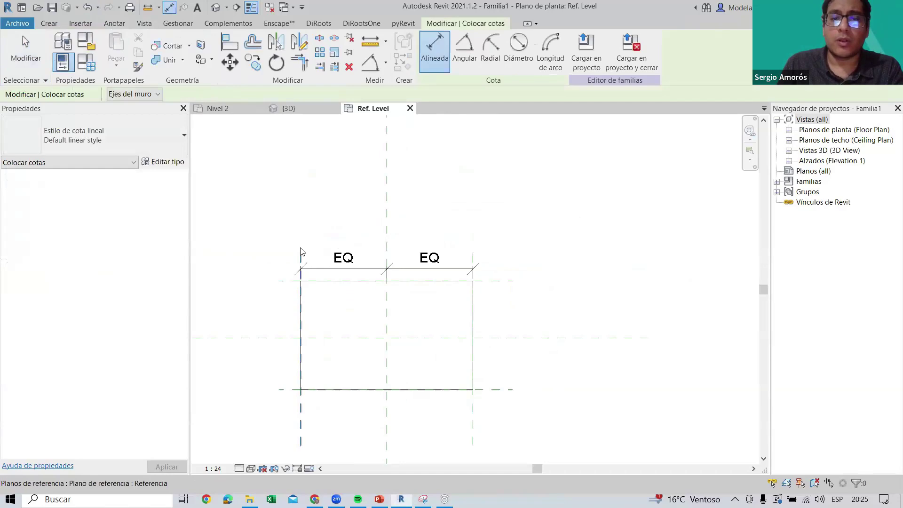
click(300, 254)
click(473, 260)
scroll(531, 245, down, 2)
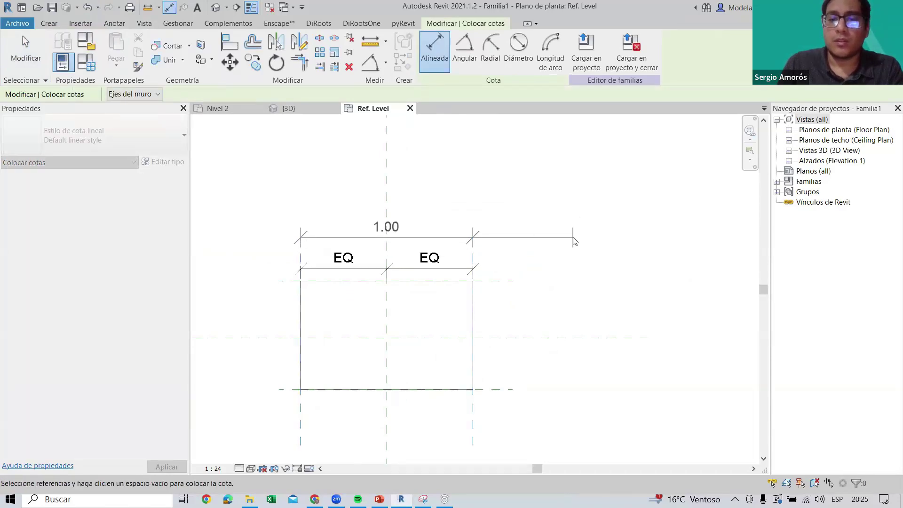
click(572, 236)
key(Escape)
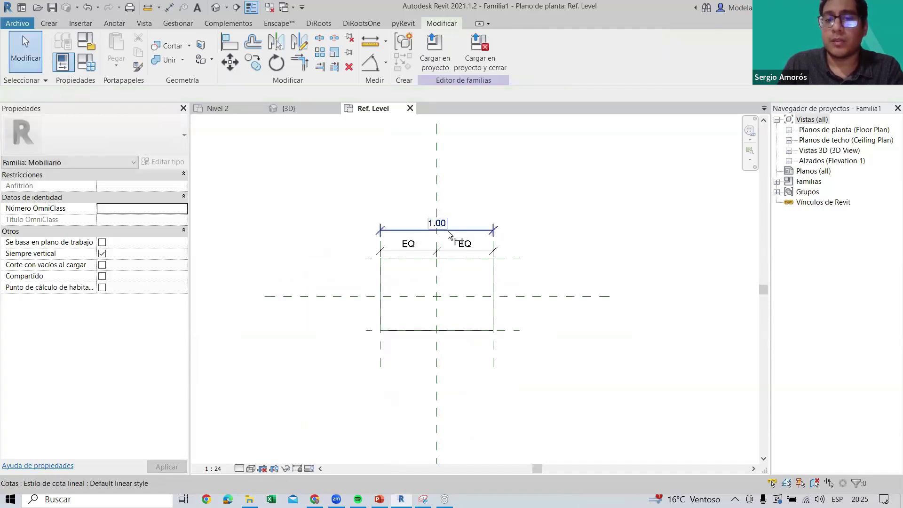
Dimension the depth through the top, centre Front/Back and bottom reference planes
middle_drag(341, 308, 334, 288)
key(d)
key(i)
scroll(337, 268, up, 2)
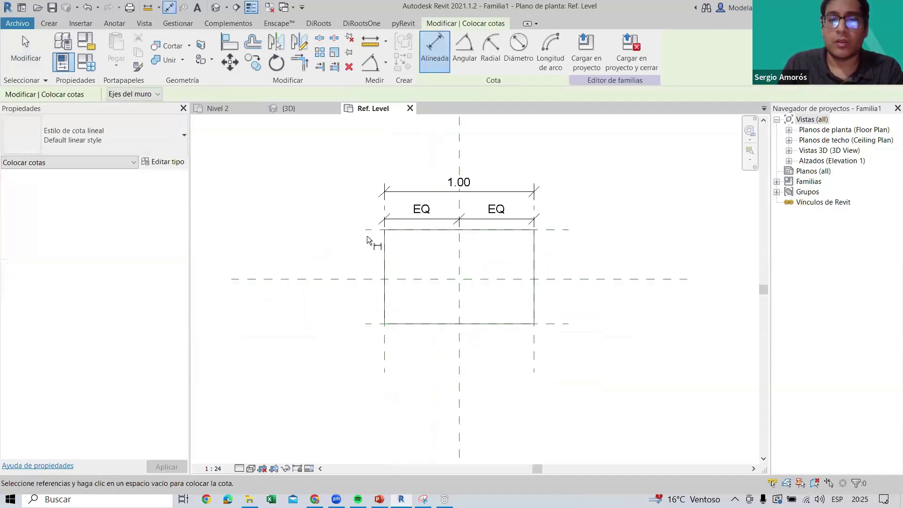
click(370, 231)
click(370, 331)
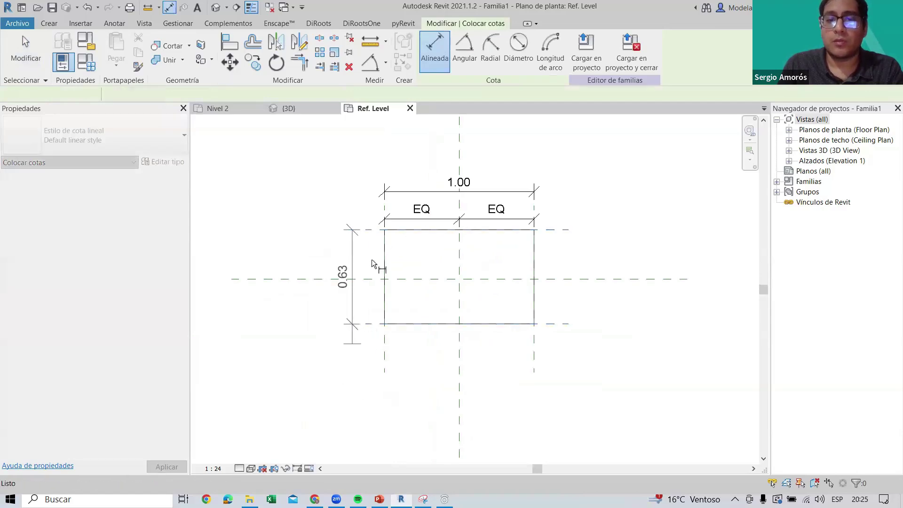
key(Escape)
click(367, 230)
click(370, 279)
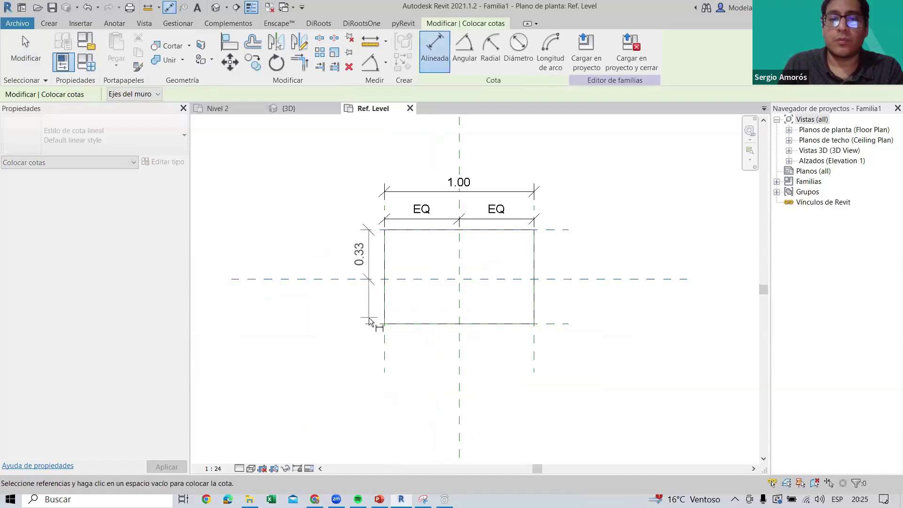
click(369, 324)
click(364, 376)
key(Escape)
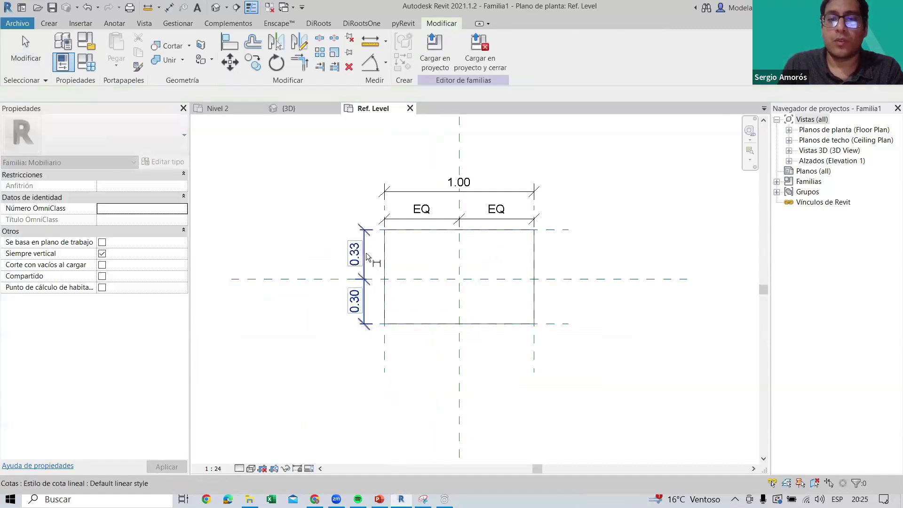
Set the depth halves equal (EQ) and add an overall 0.60 depth dimension
click(409, 277)
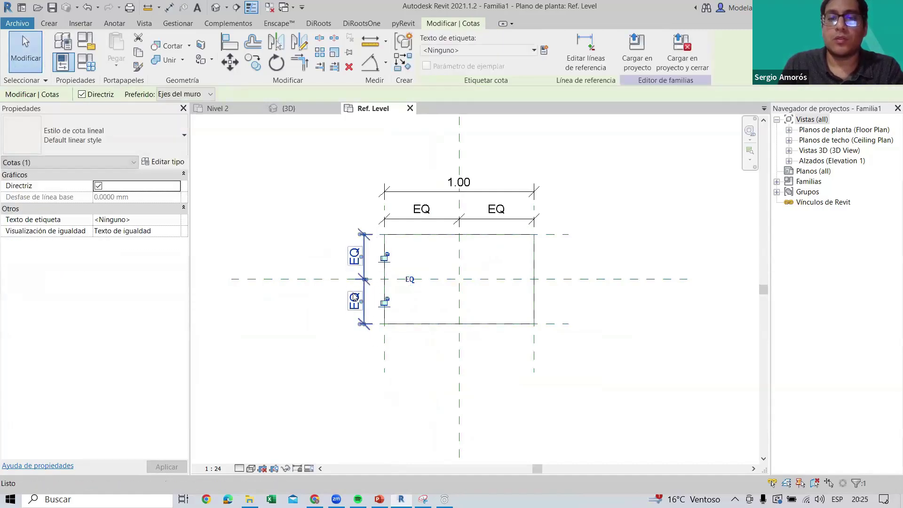
click(371, 339)
key(d)
key(i)
click(374, 233)
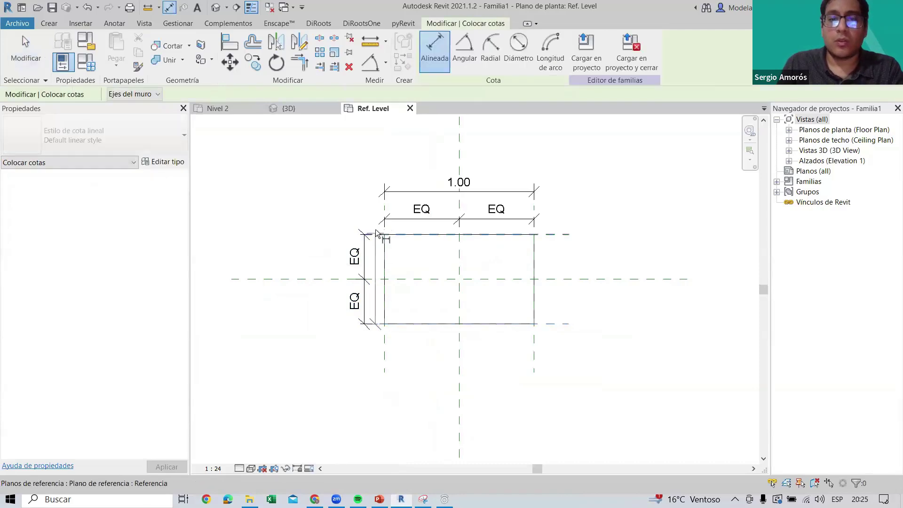
click(374, 324)
click(328, 182)
scroll(296, 324, down, 2)
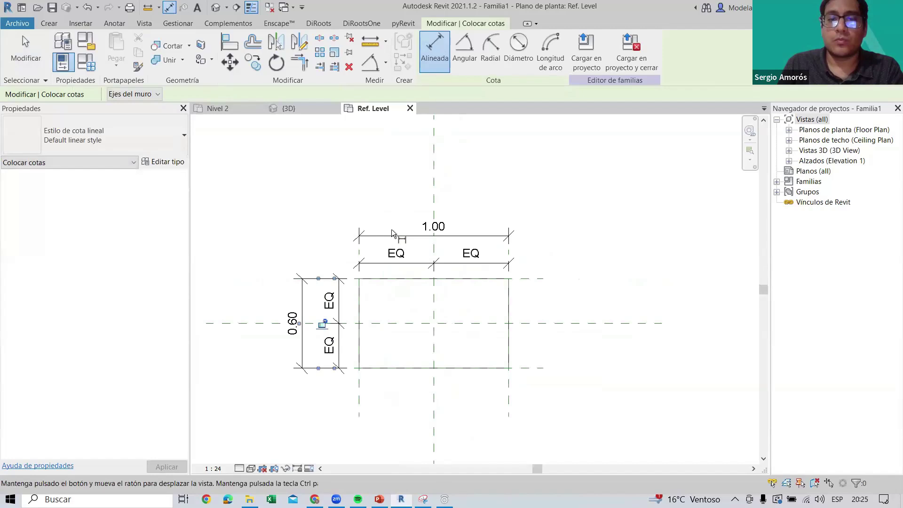
key(Escape)
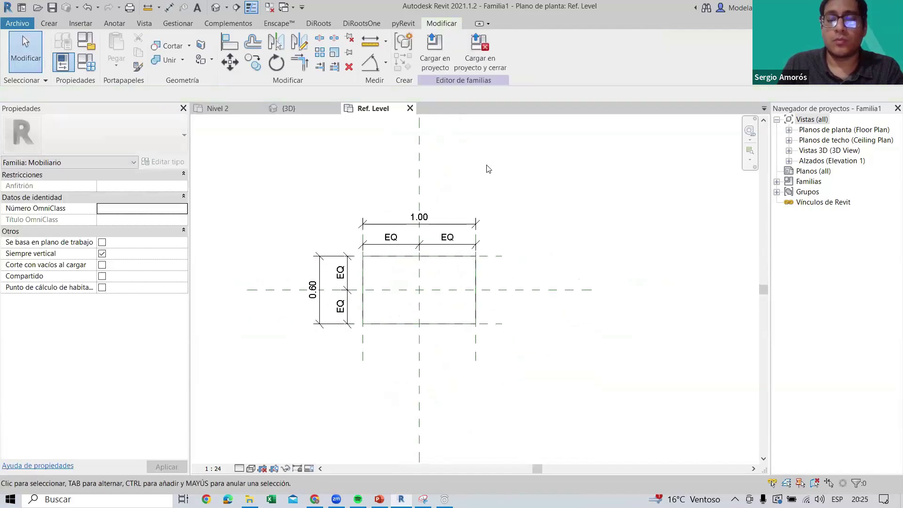
scroll(381, 168, up, 1)
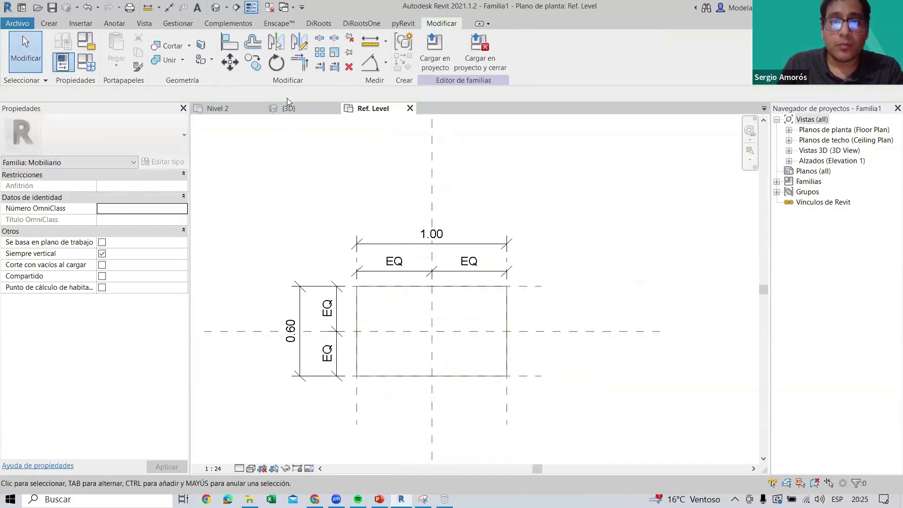
click(458, 249)
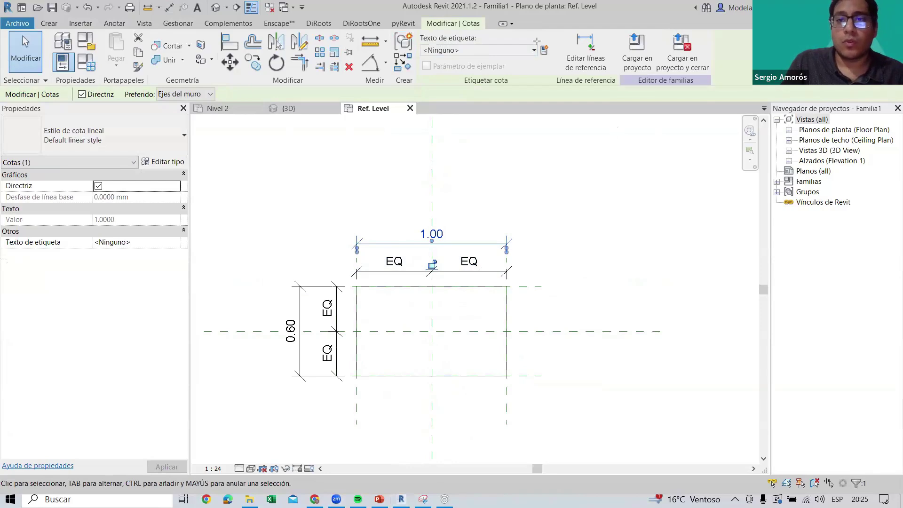
drag(531, 40, 558, 61)
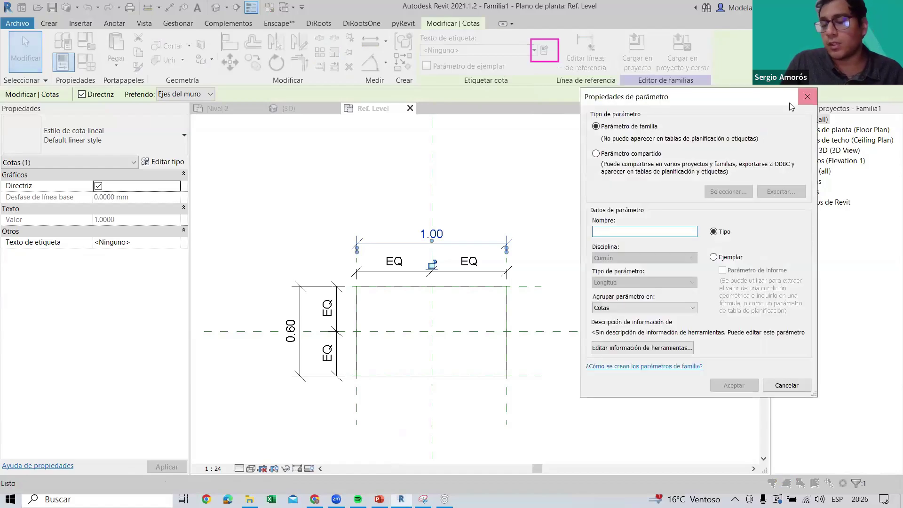
click(807, 97)
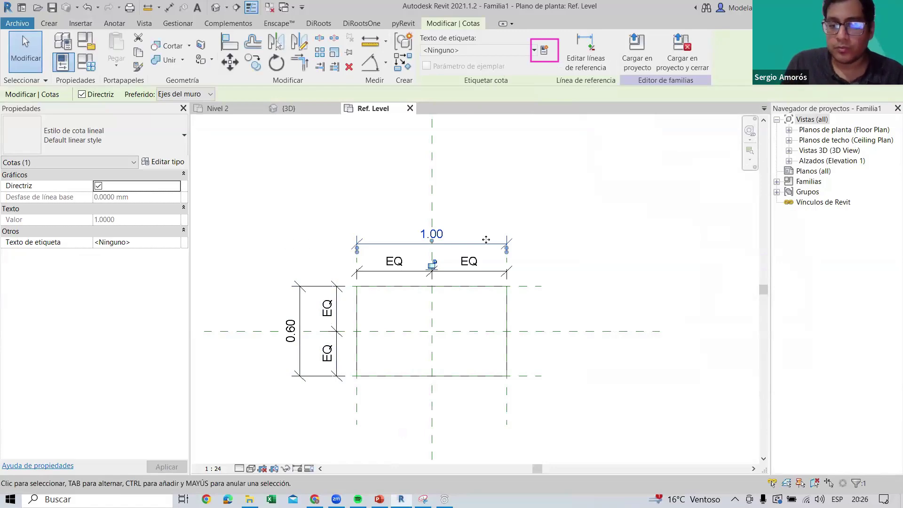
scroll(527, 328, down, 1)
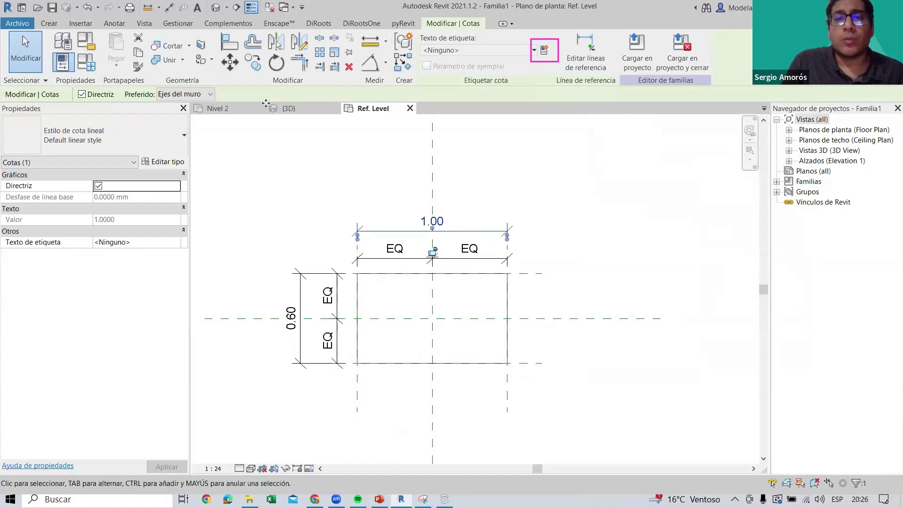
Sketch a rectangular extrusion profile beside the box and finish the sketch
click(48, 23)
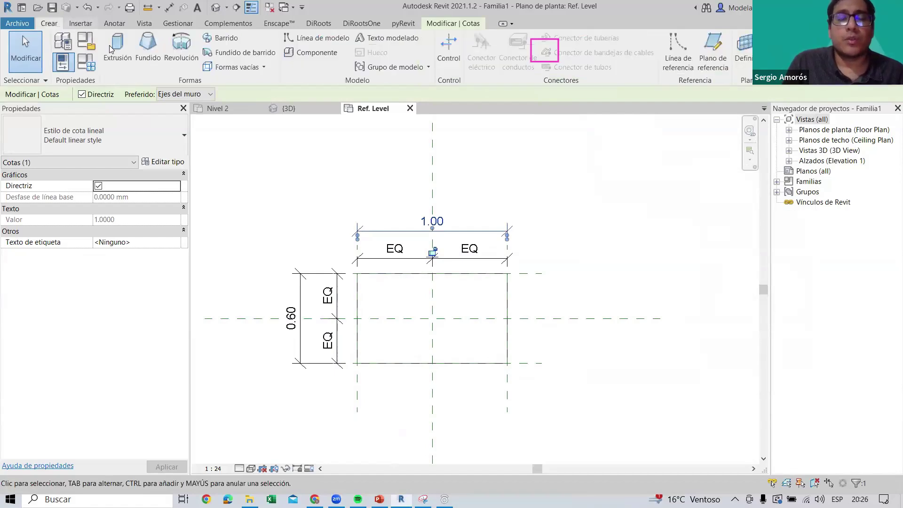
click(121, 61)
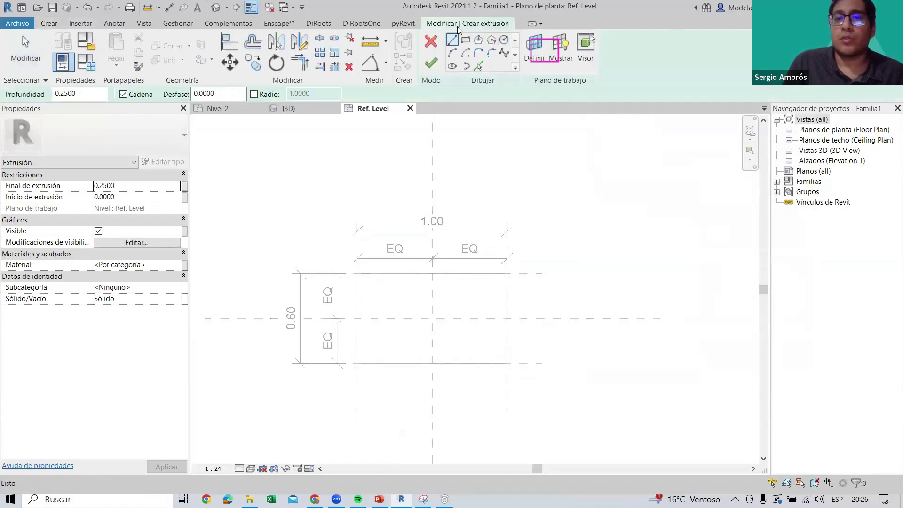
key(r)
key(c)
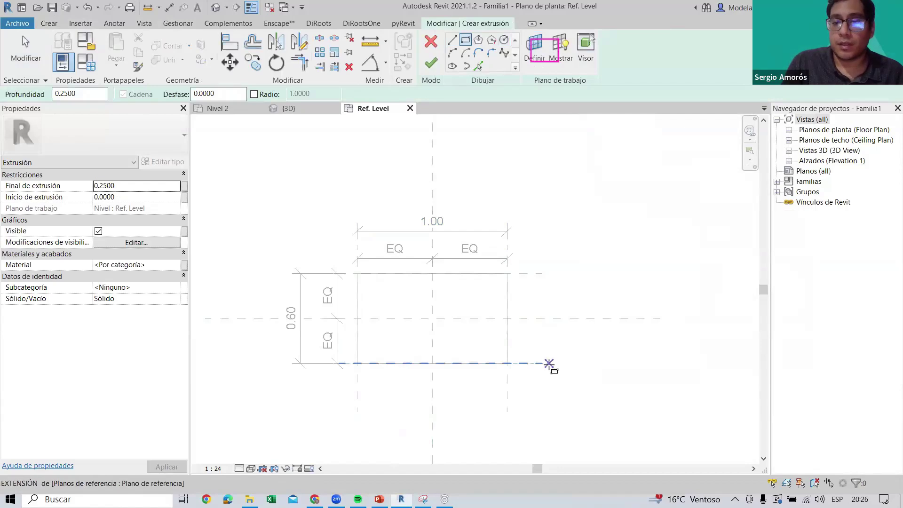
click(542, 273)
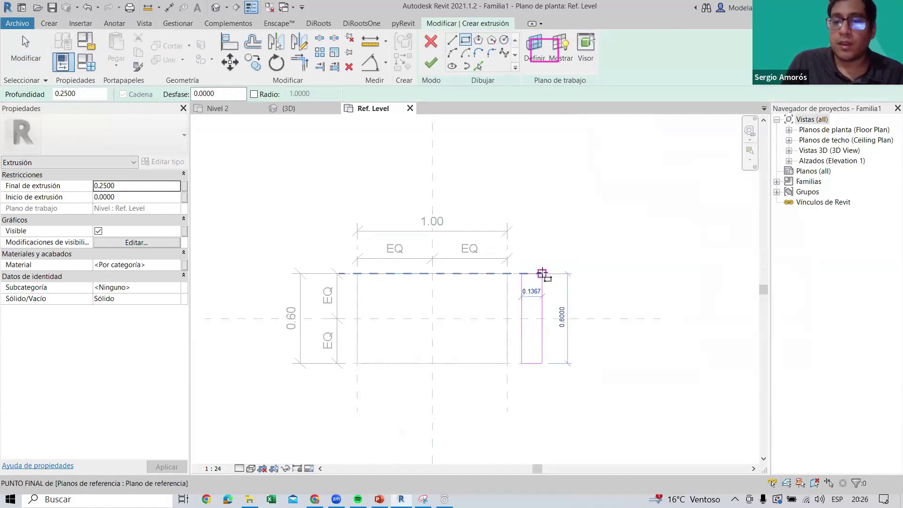
click(521, 362)
scroll(517, 264, up, 2)
scroll(509, 245, up, 2)
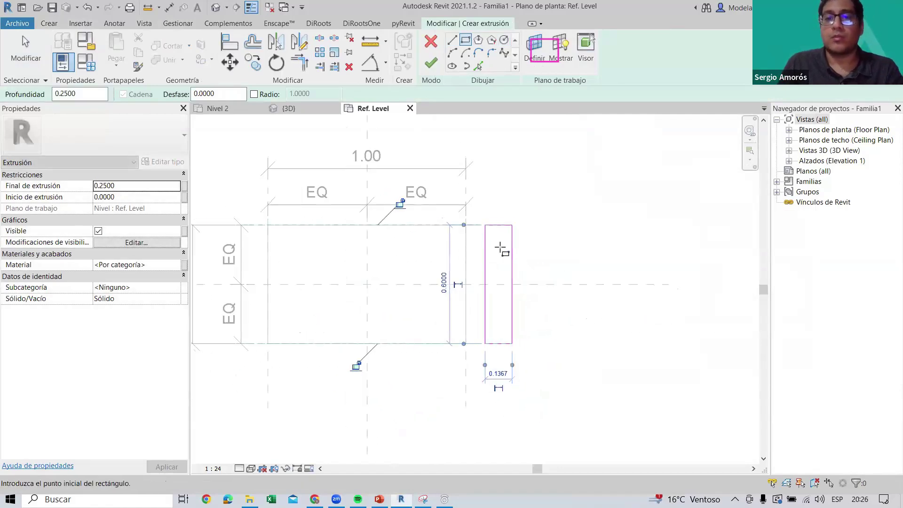
scroll(500, 246, down, 2)
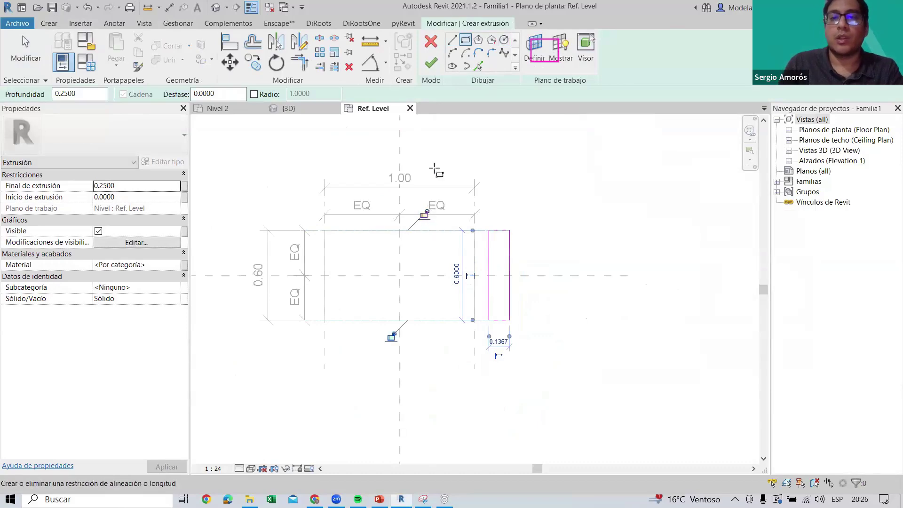
click(431, 63)
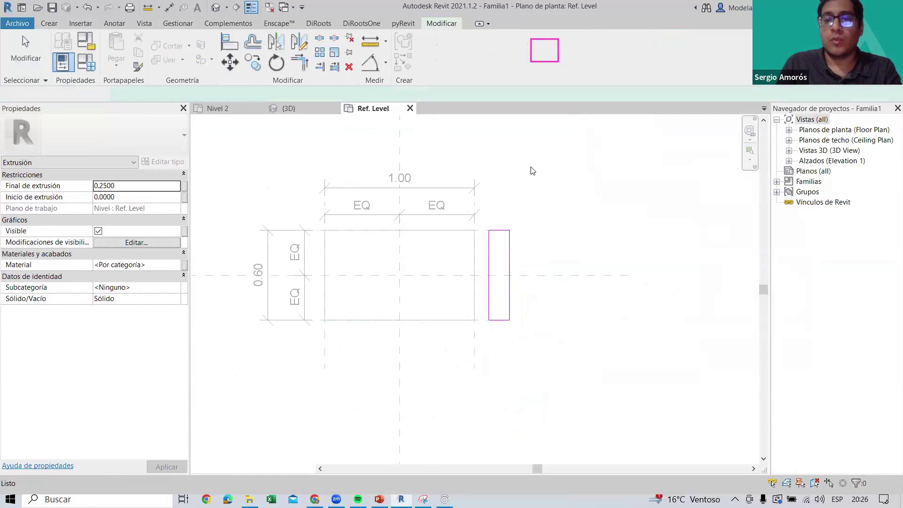
Re-centre the plan and select the new extrusion to inspect it
scroll(531, 211, down, 1)
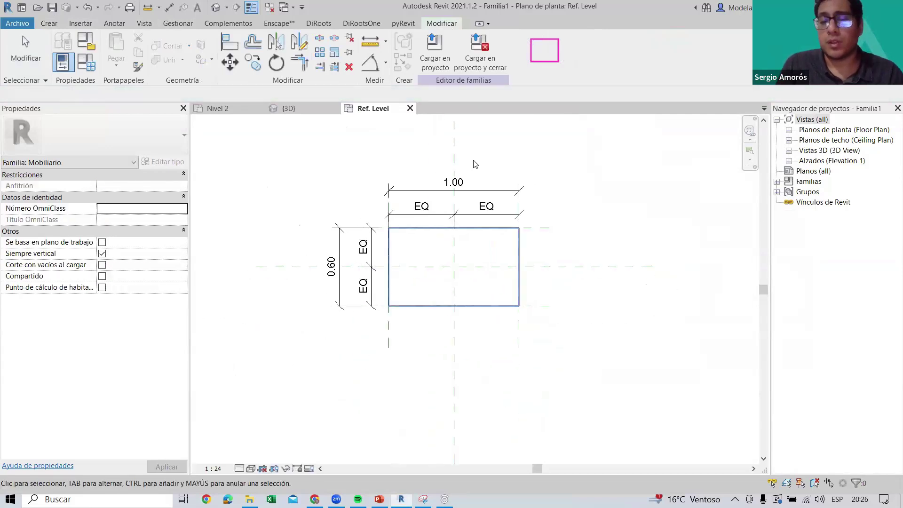
middle_drag(470, 146, 479, 190)
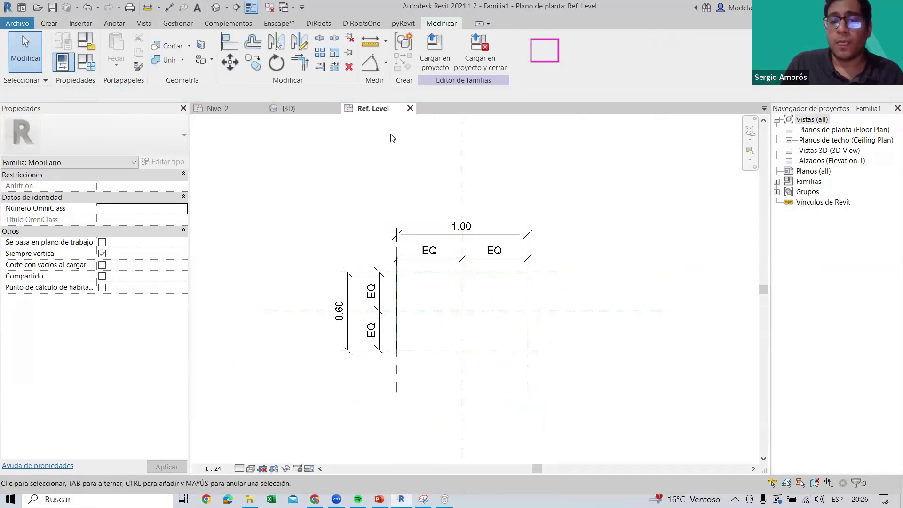
mouse_move(393, 137)
middle_down()
mouse_move(407, 397)
mouse_move(411, 336)
middle_up()
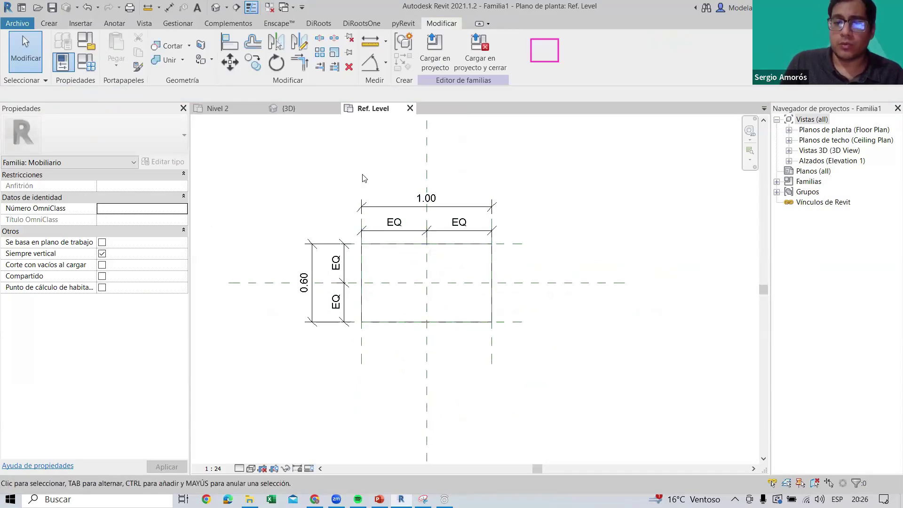
click(458, 245)
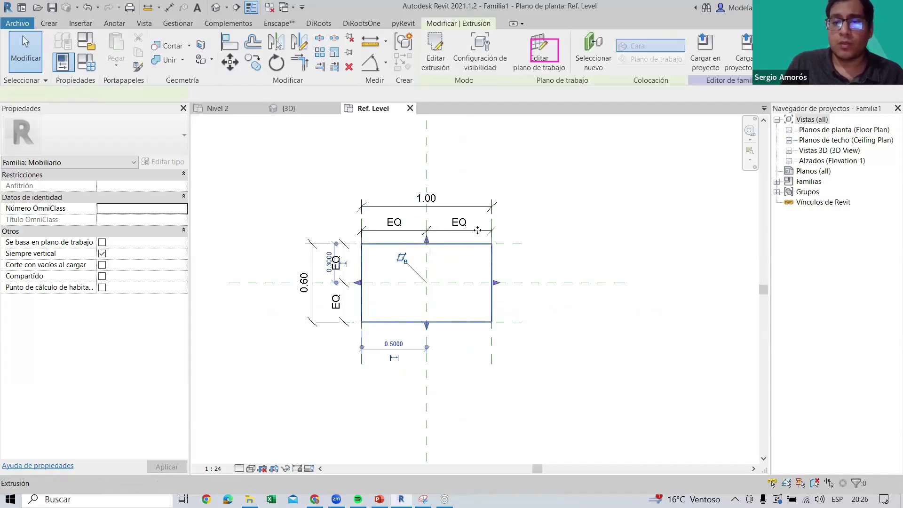
click(472, 197)
scroll(472, 197, up, 1)
scroll(471, 198, up, 1)
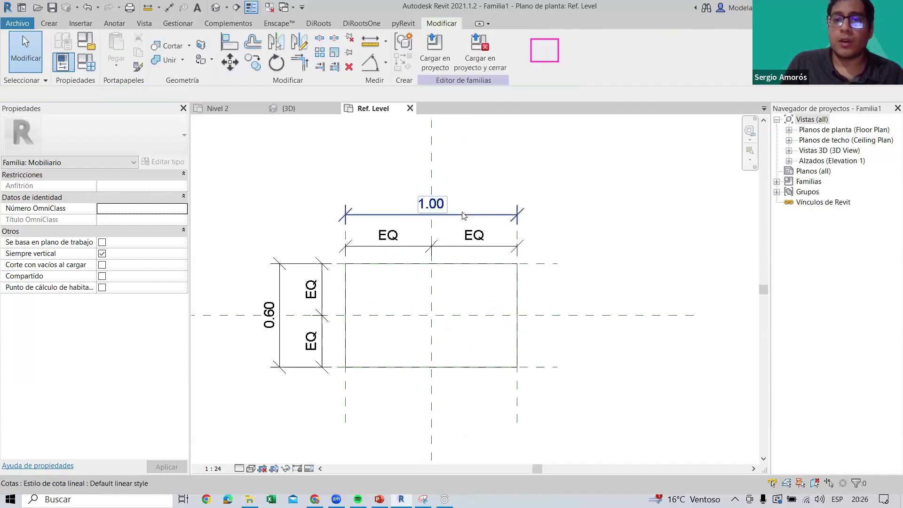
Create a new label parameter for the 1.00 width dimension, starting to name it 'La'
click(464, 216)
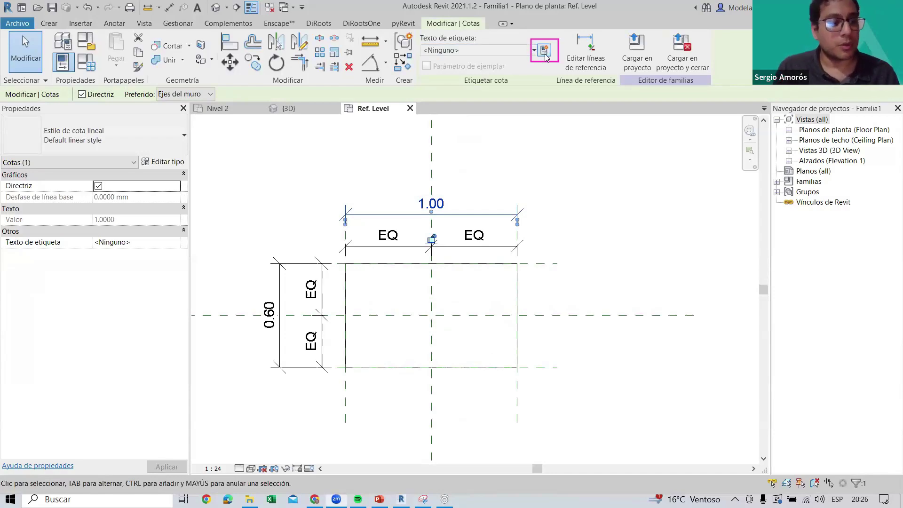
click(544, 51)
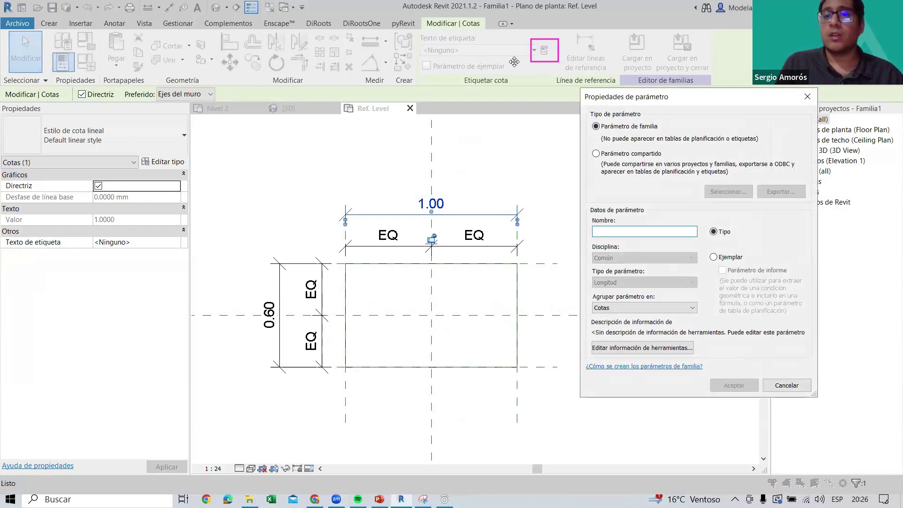
mouse_move(681, 109)
mouse_down()
mouse_move(627, 84)
mouse_move(668, 105)
mouse_up()
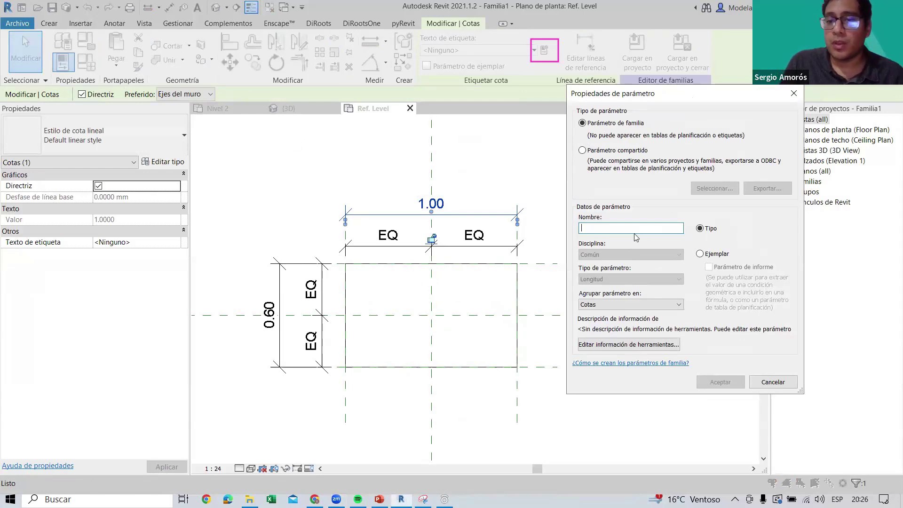
text(Largo)
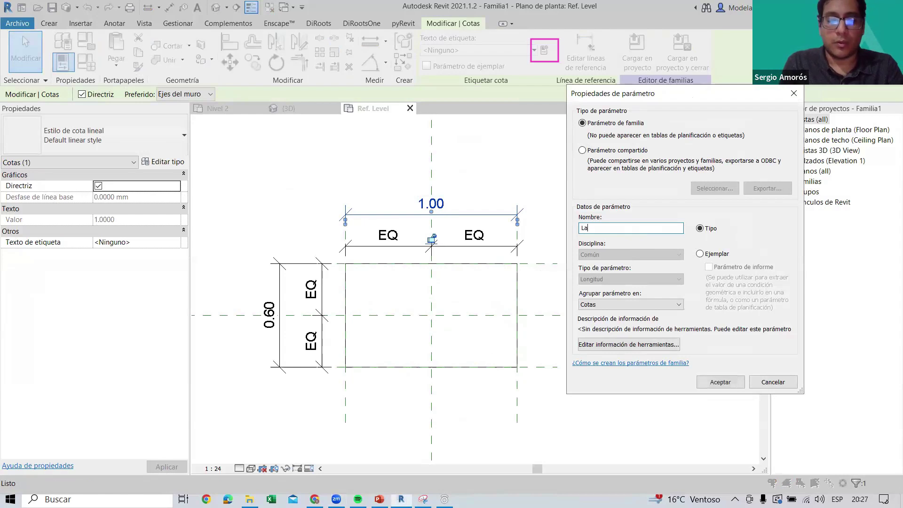
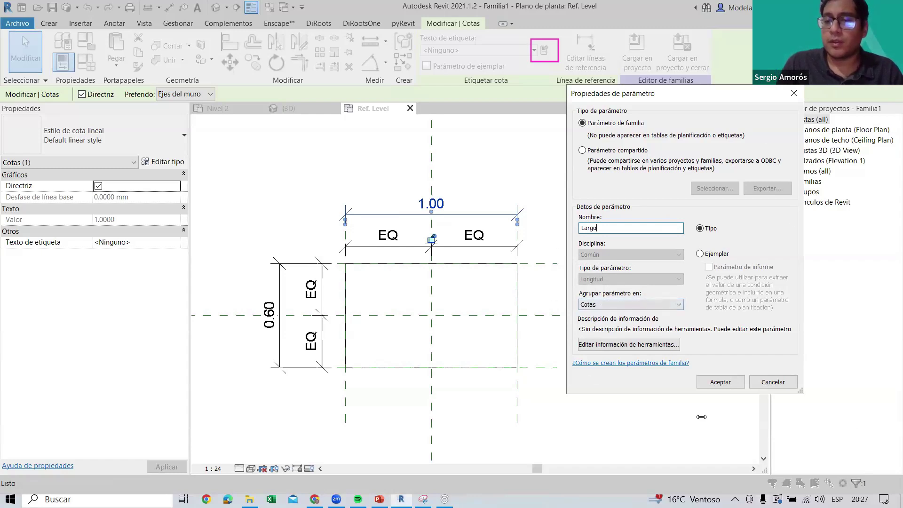
Assign the Largo parameter to the length dimension and clear the selection
key(Return)
scroll(648, 235, down, 2)
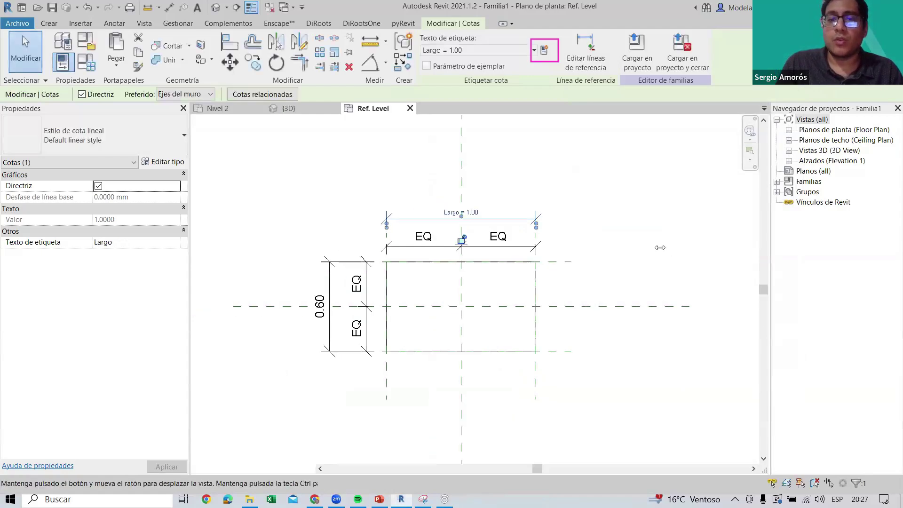
key(Escape)
scroll(451, 190, up, 2)
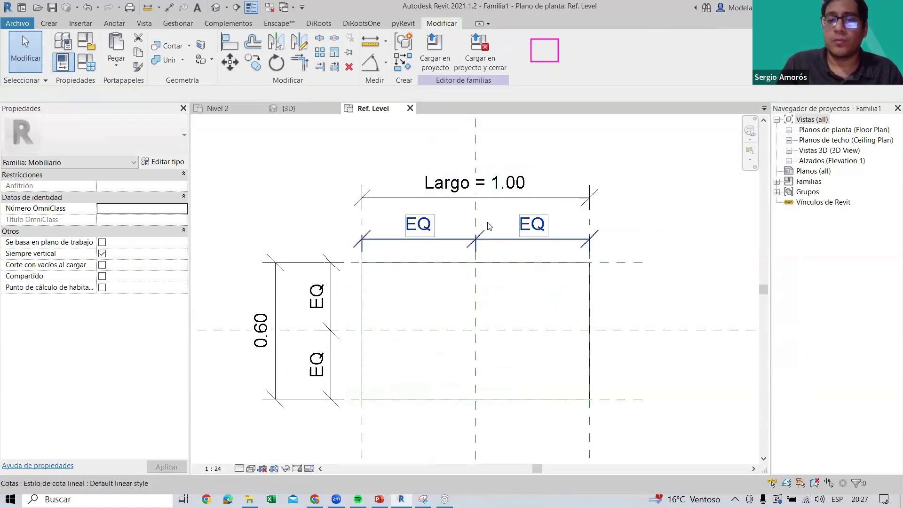
scroll(513, 222, down, 2)
Label the 0.60 width dimension with a new type parameter named Ancho
click(321, 272)
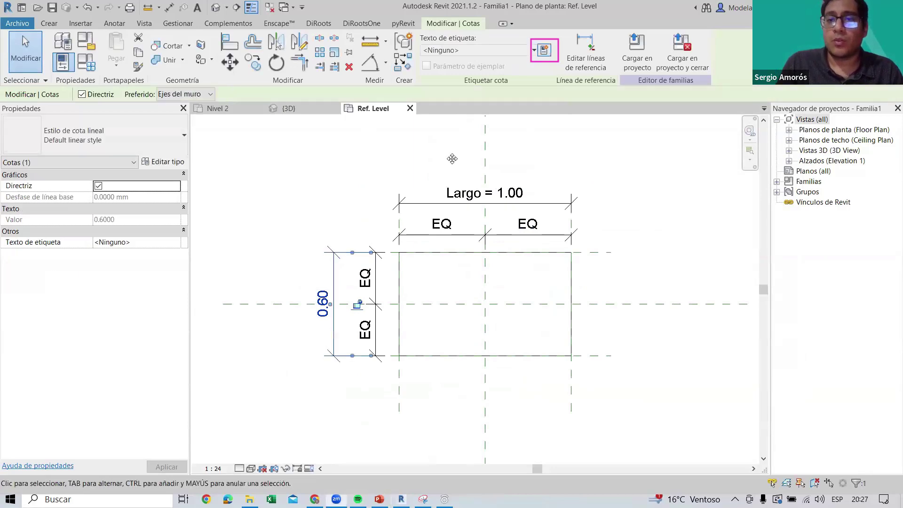
click(544, 50)
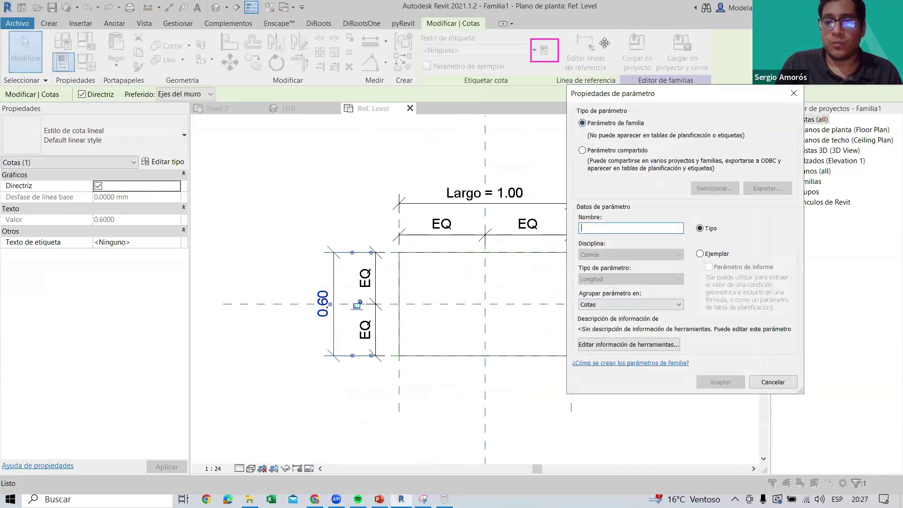
text(Ancho)
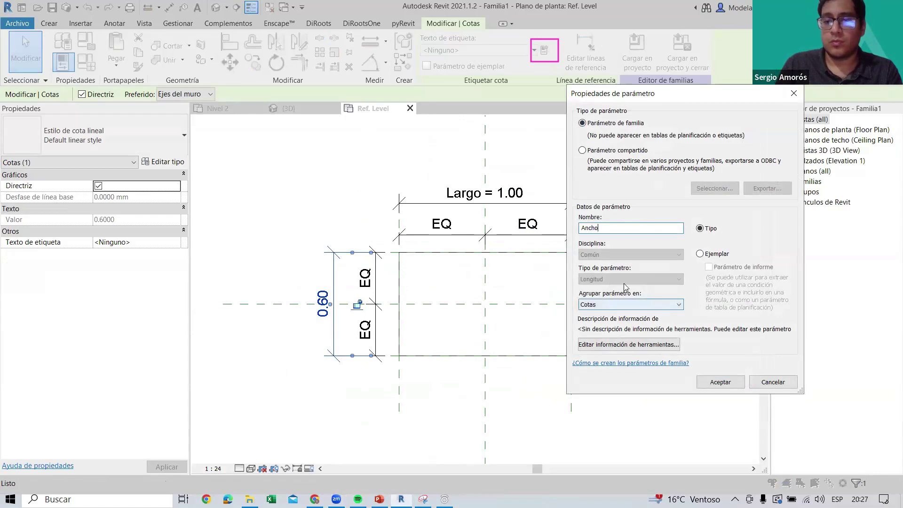
click(720, 381)
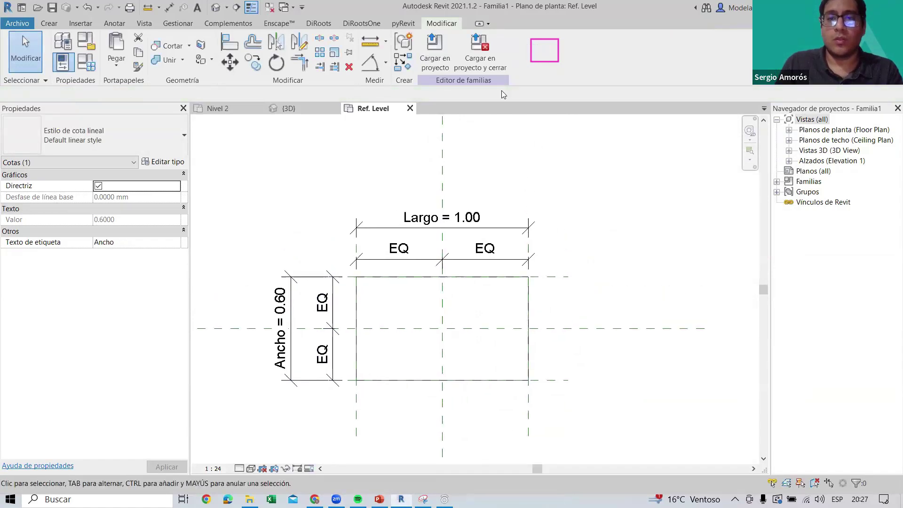
scroll(399, 113, down, 1)
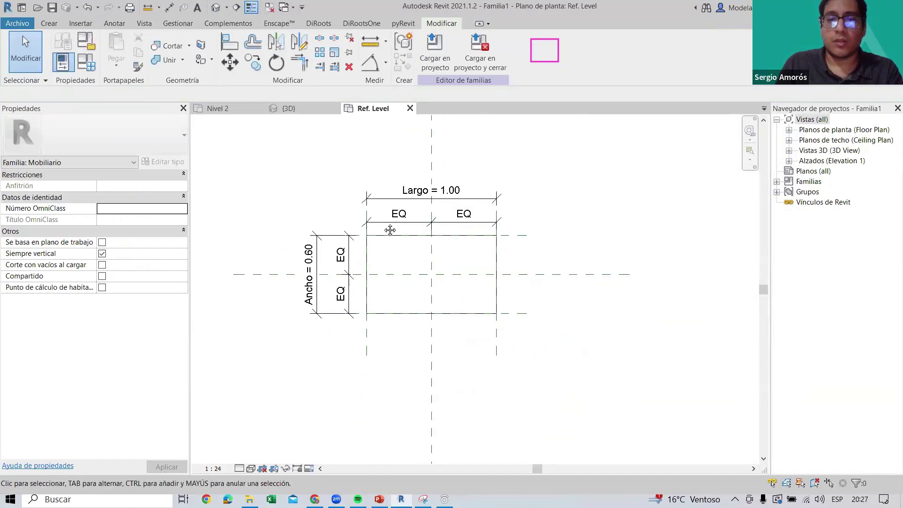
Change Largo from 1.00 to 1.20 in Family Types
click(94, 69)
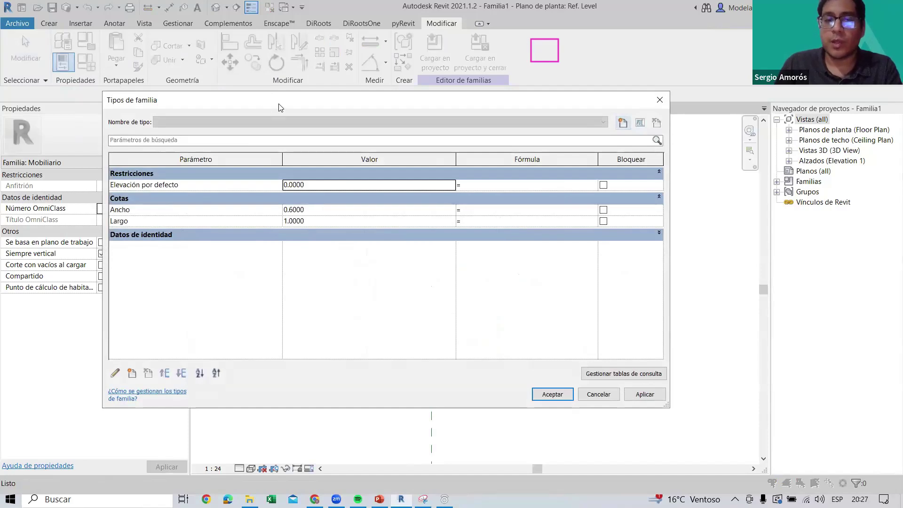
drag(278, 107, 307, 99)
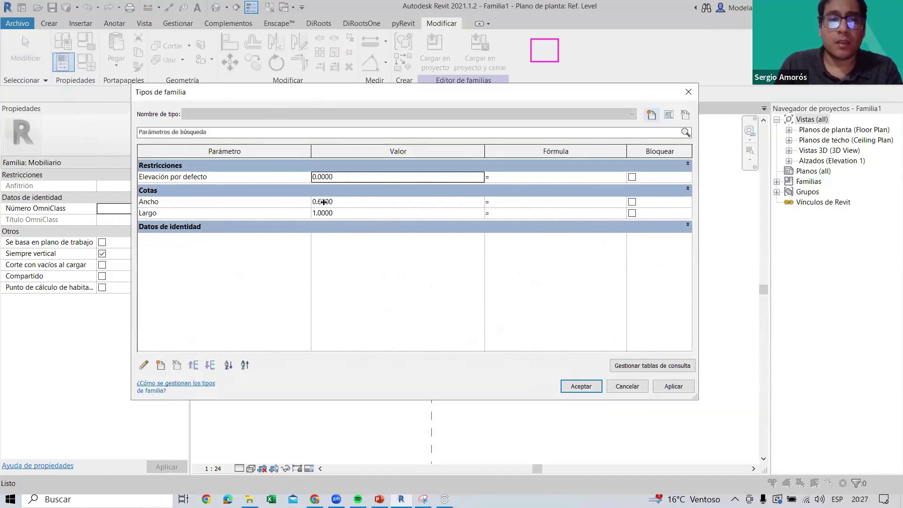
click(318, 215)
text(1.2000)
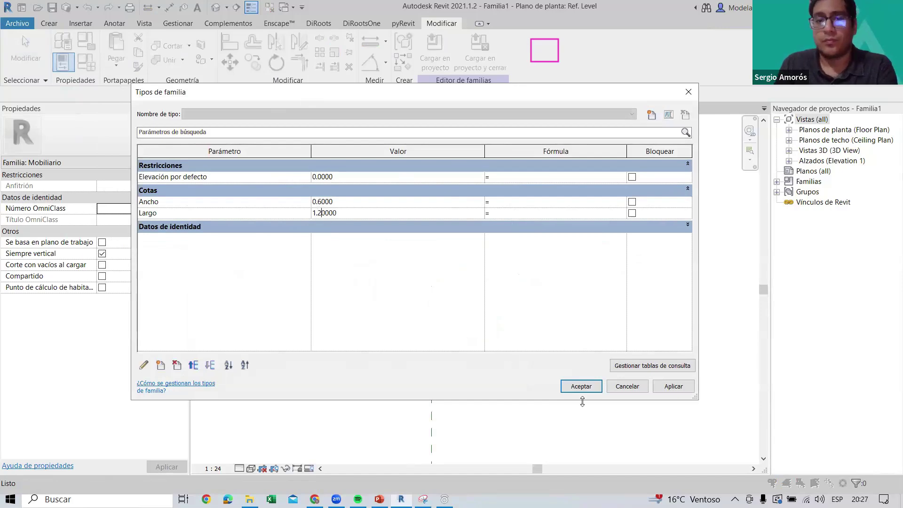
click(581, 386)
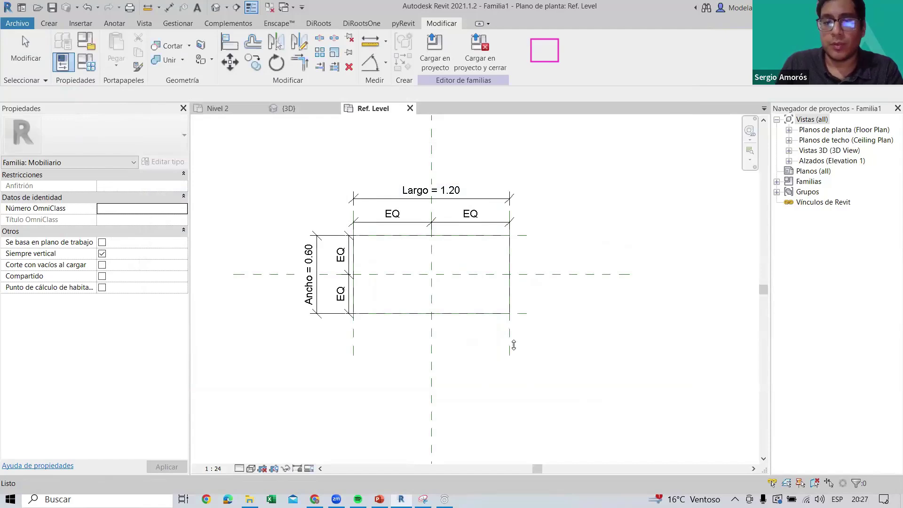
scroll(546, 312, up, 1)
scroll(571, 308, up, 2)
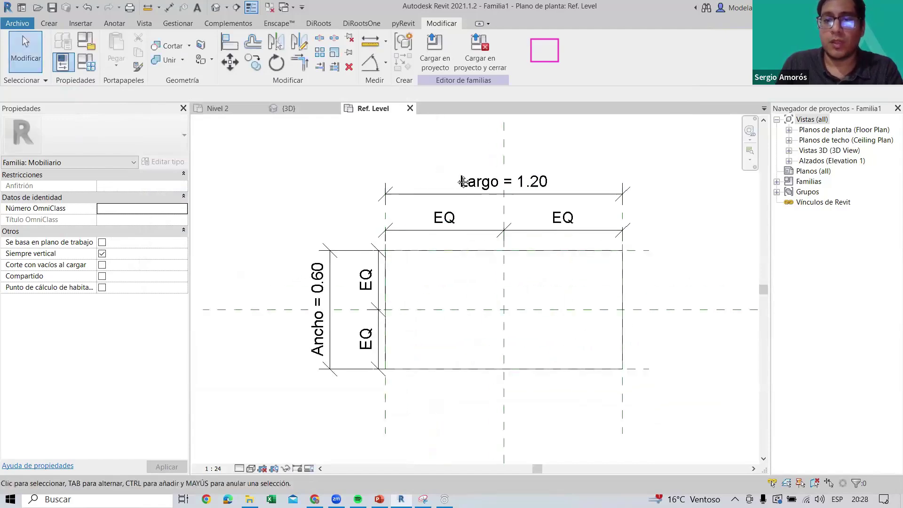
scroll(429, 263, down, 1)
scroll(429, 264, down, 1)
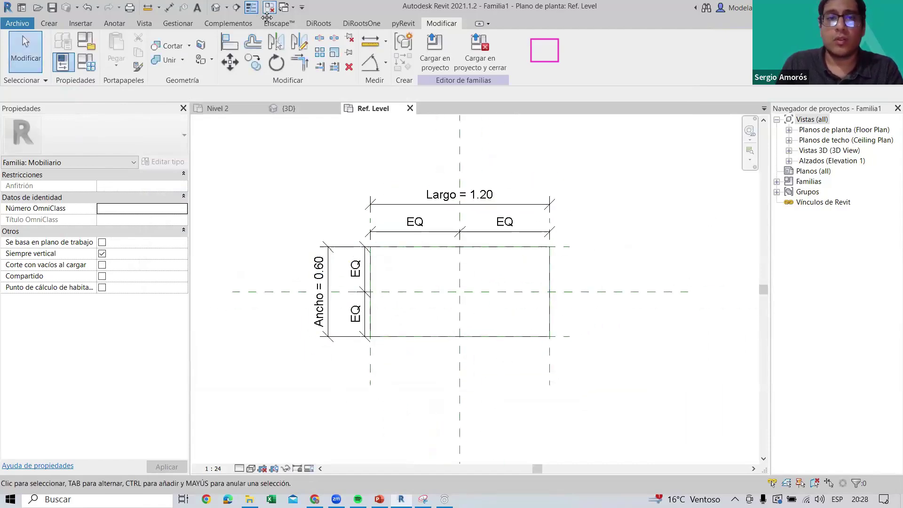
Check the lengthened box in 3D, then return to the Ref. Level plan
click(226, 10)
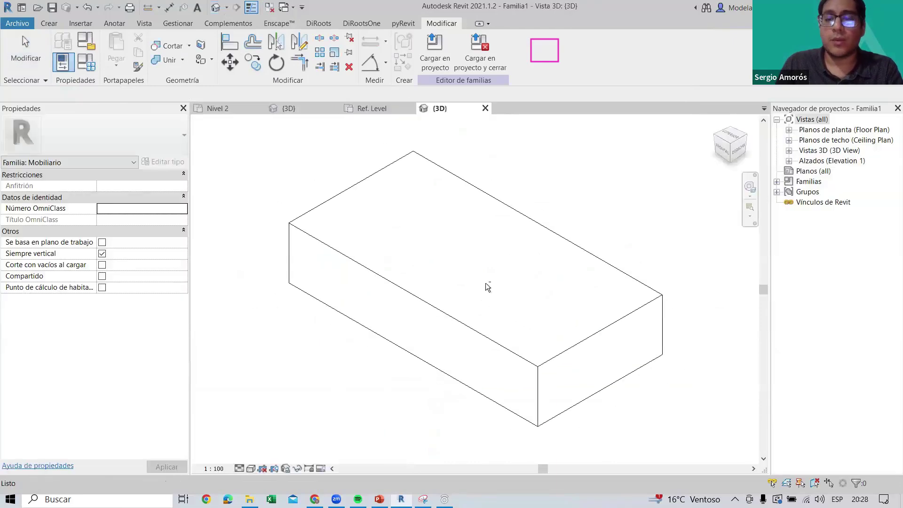
mouse_move(488, 286)
shift+middle_down()
mouse_move(573, 249)
mouse_move(444, 292)
mouse_move(520, 373)
mouse_move(501, 193)
shift+middle_up()
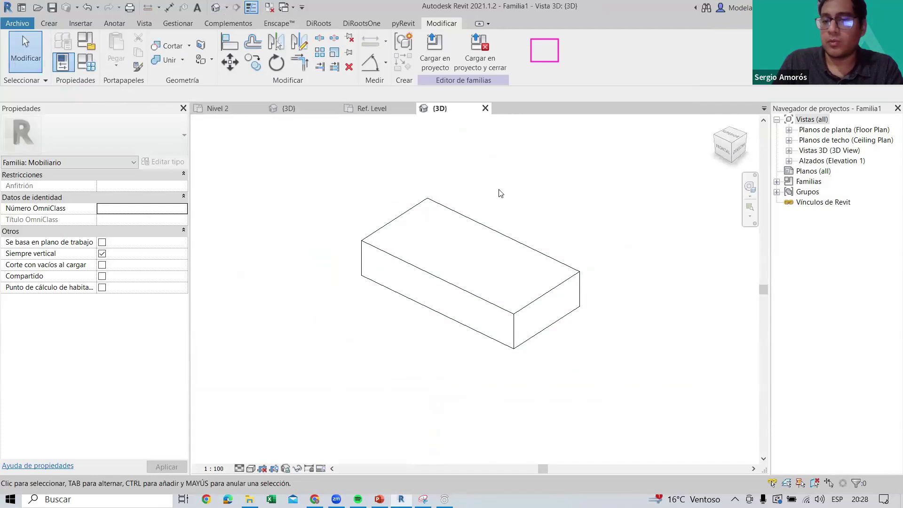
click(380, 102)
middle_drag(519, 287, 494, 281)
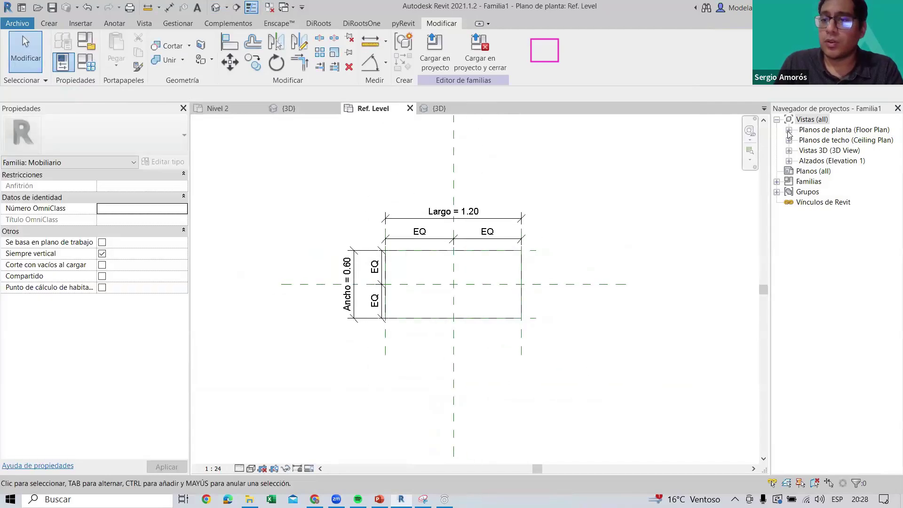
click(788, 161)
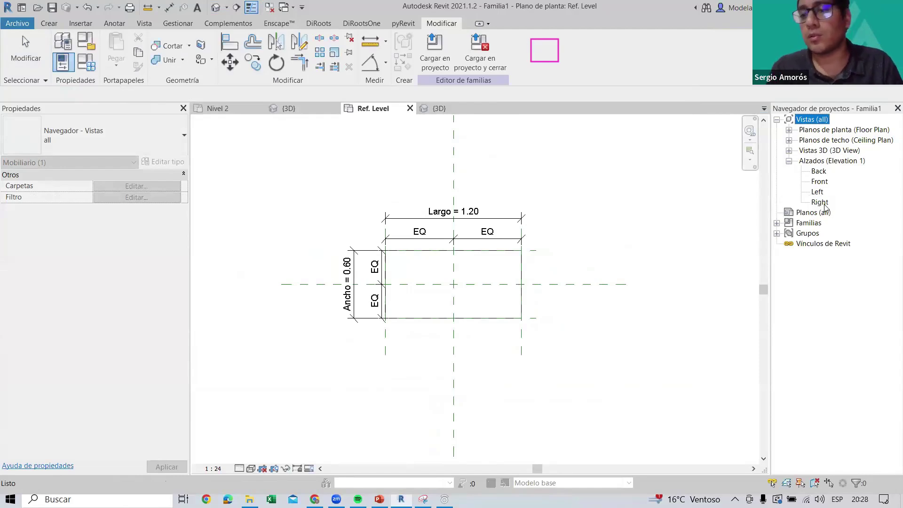
In the Front elevation, select the box extrusion and undo an accidental height drag
double_click(818, 182)
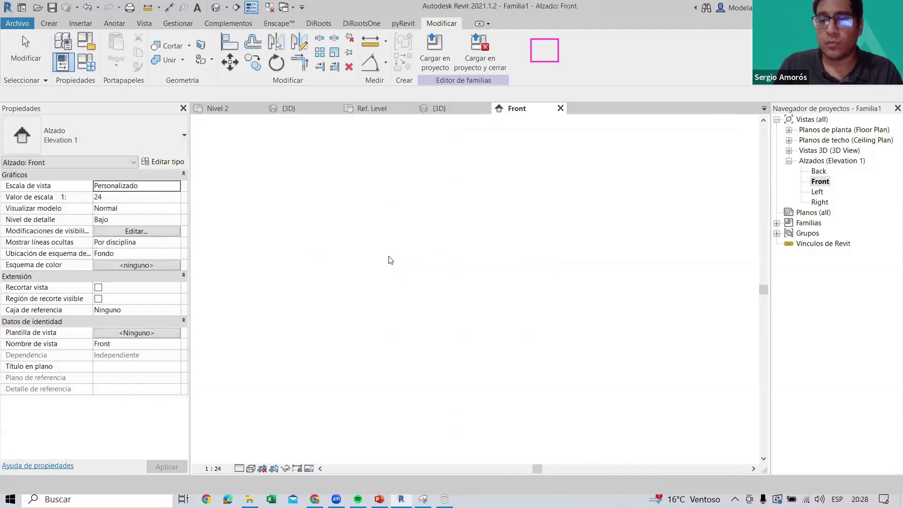
scroll(470, 392, up, 3)
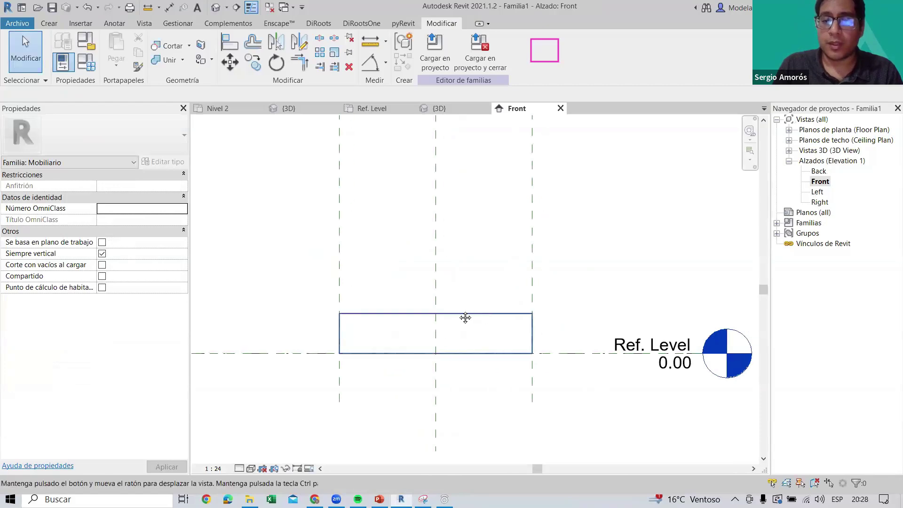
scroll(409, 354, down, 1)
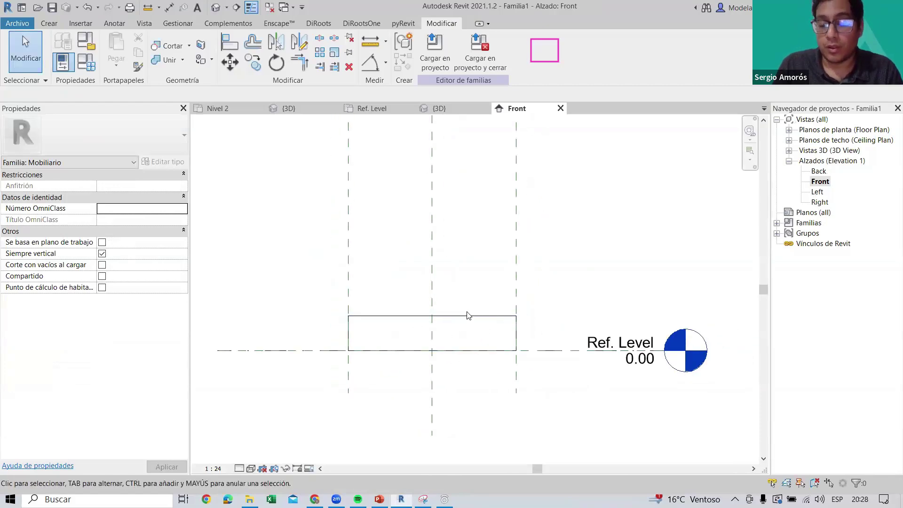
click(379, 317)
scroll(376, 342, up, 2)
scroll(376, 342, down, 2)
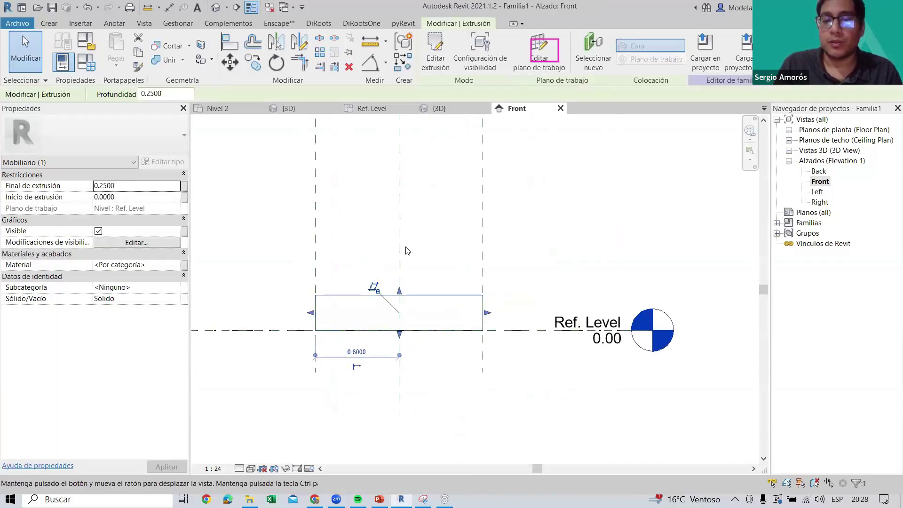
scroll(371, 327, up, 1)
scroll(371, 326, up, 2)
drag(420, 339, 421, 287)
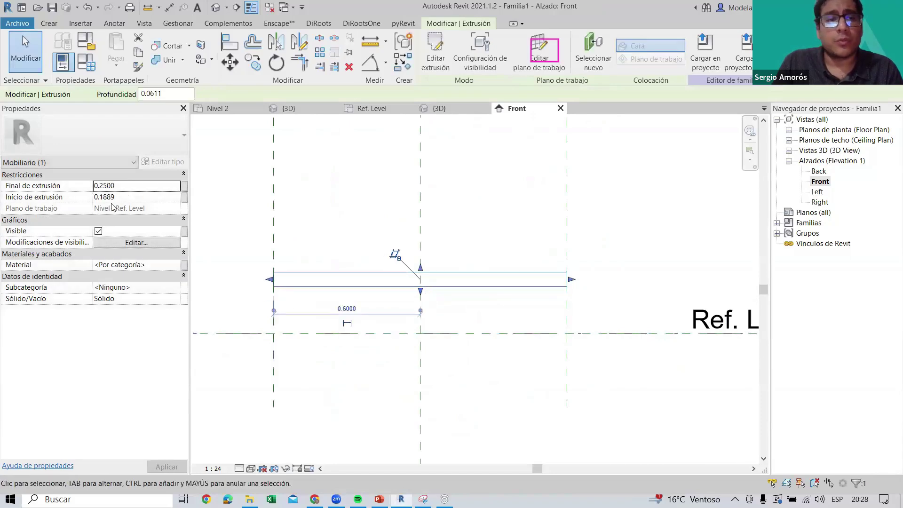
key(ctrl+z)
scroll(479, 317, down, 1)
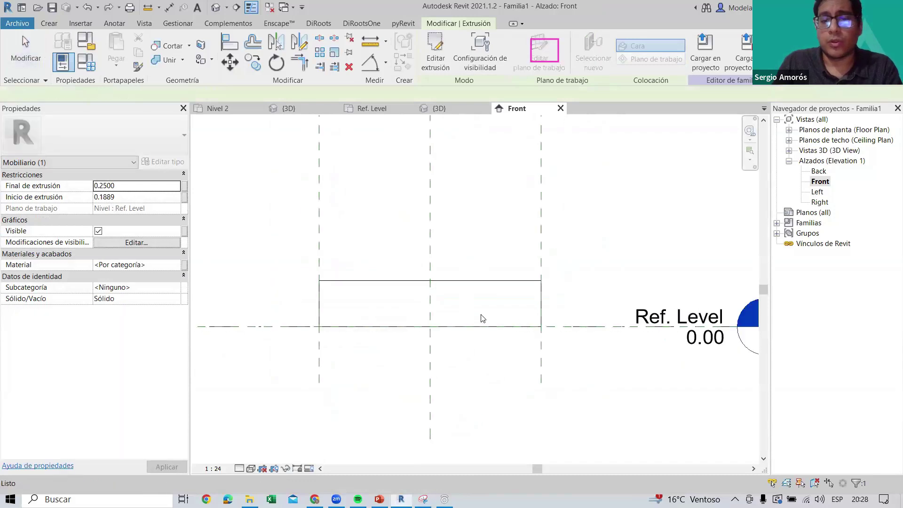
Set the extrusion end to 0.0130, leaving a thin board on the Ref. Level
click(521, 279)
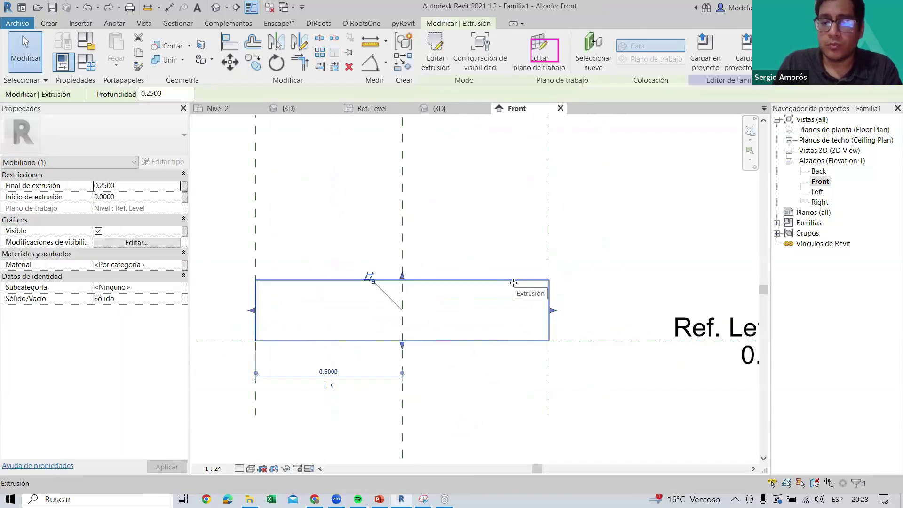
scroll(519, 309, up, 1)
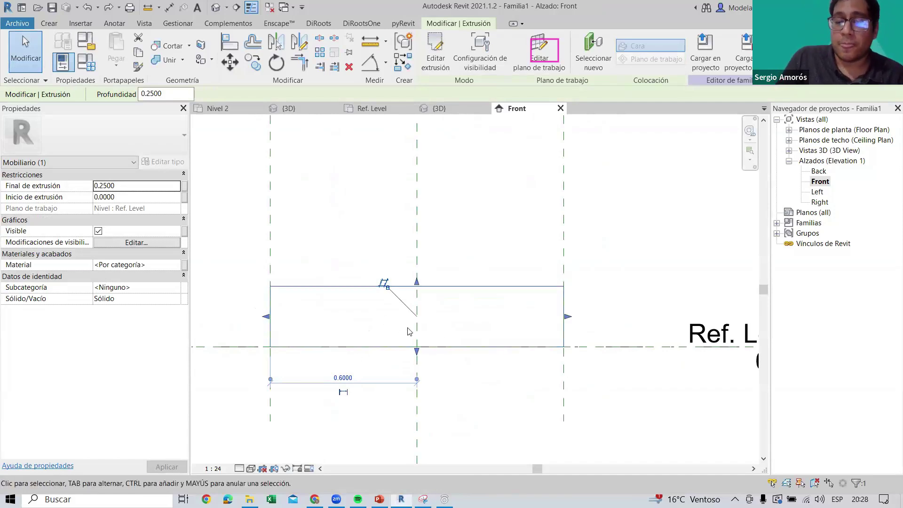
double_click(340, 290)
key(Escape)
key(Escape)
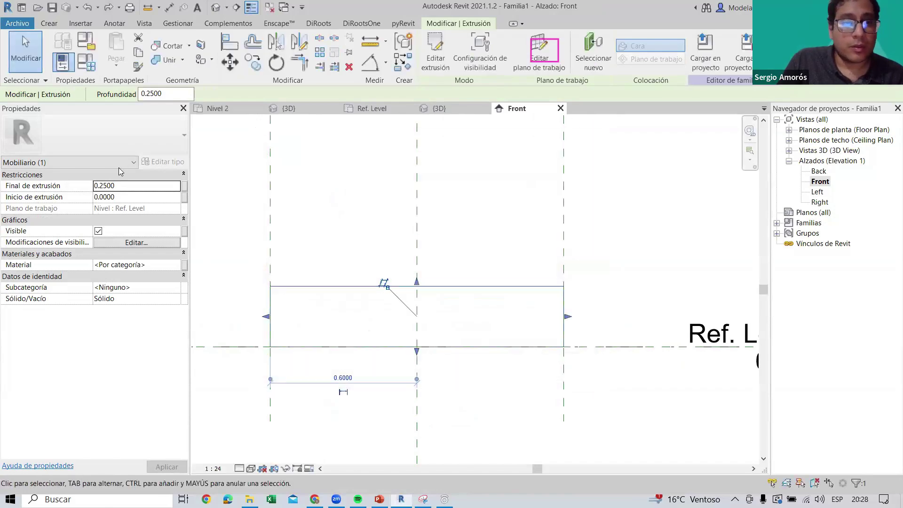
key(Escape)
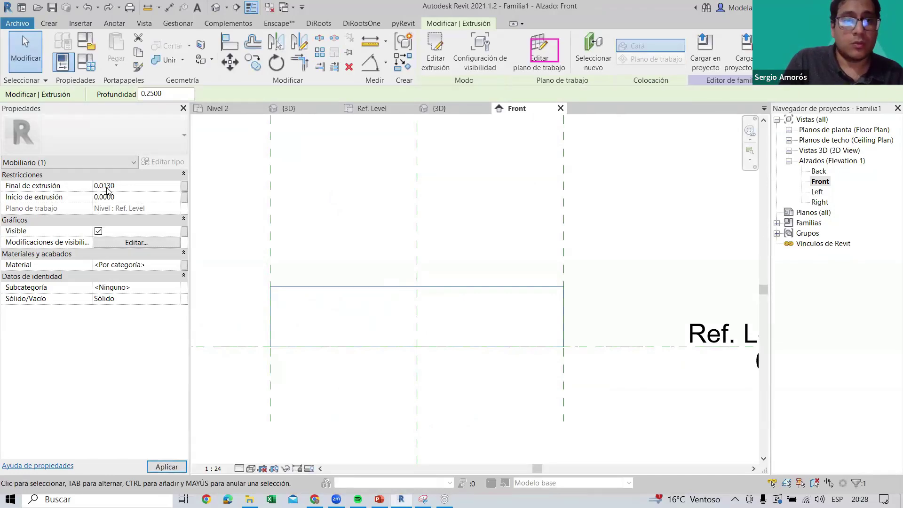
scroll(269, 370, up, 1)
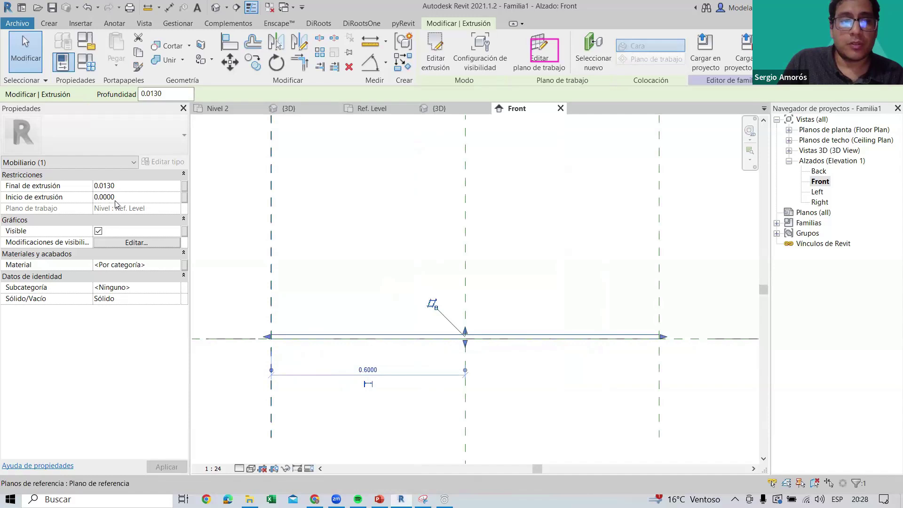
scroll(474, 313, down, 1)
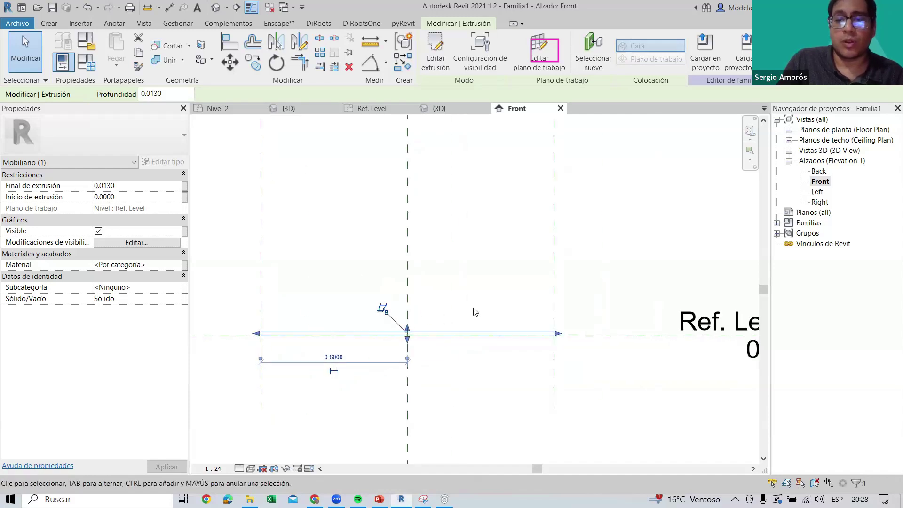
scroll(483, 329, down, 1)
scroll(472, 293, down, 1)
key(Escape)
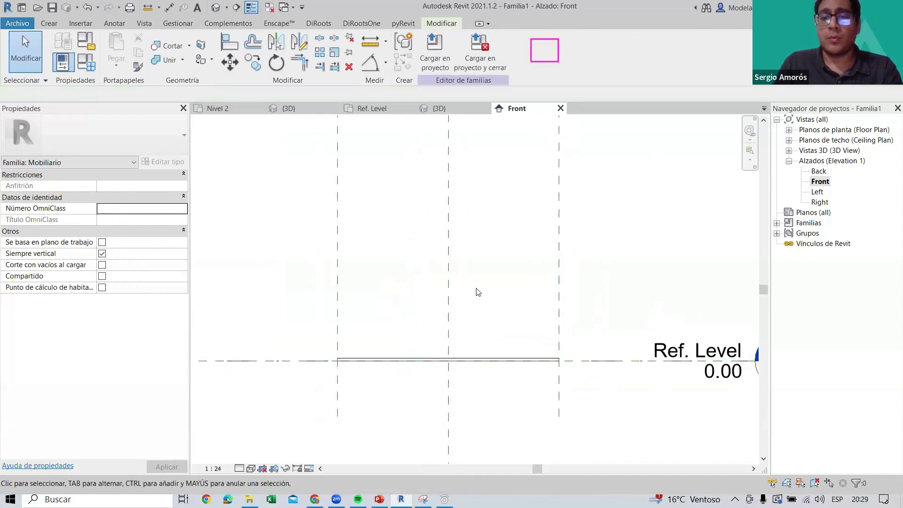
middle_drag(478, 292, 464, 311)
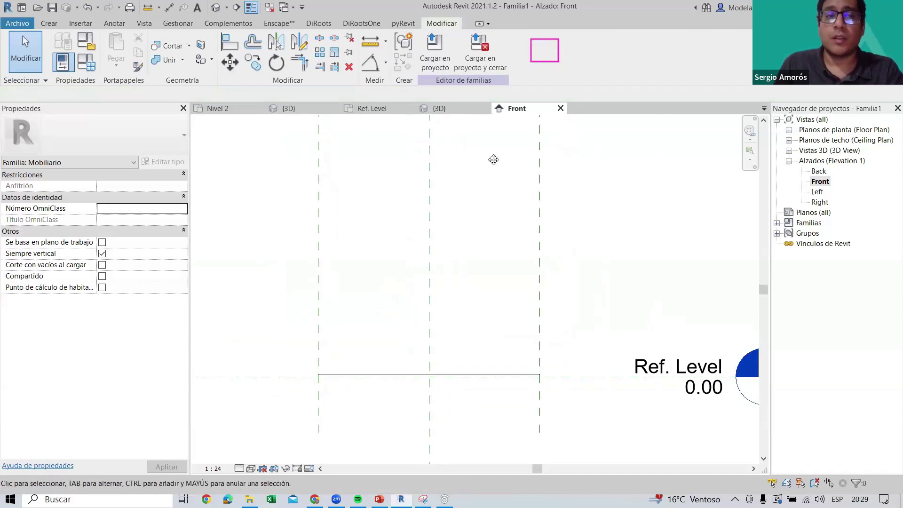
Draw a horizontal reference plane above the Ref. Level in the Front elevation
click(52, 24)
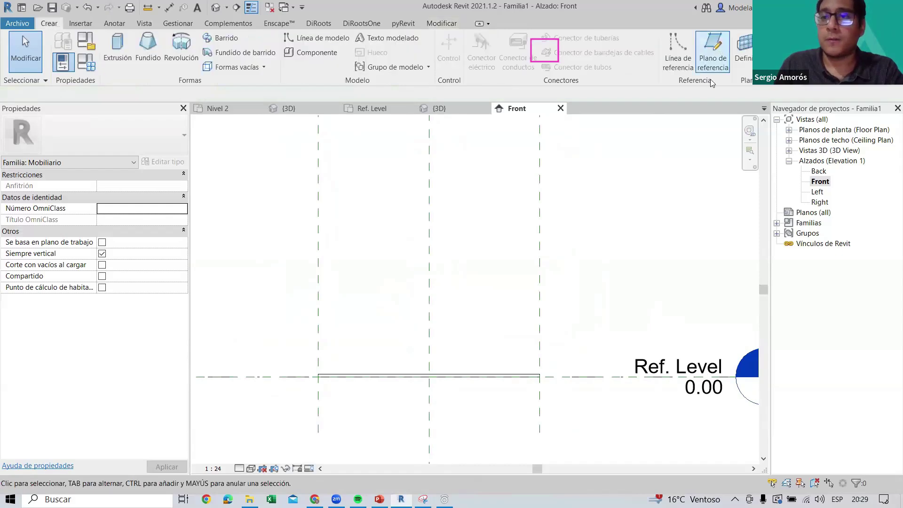
click(677, 52)
scroll(322, 351, down, 1)
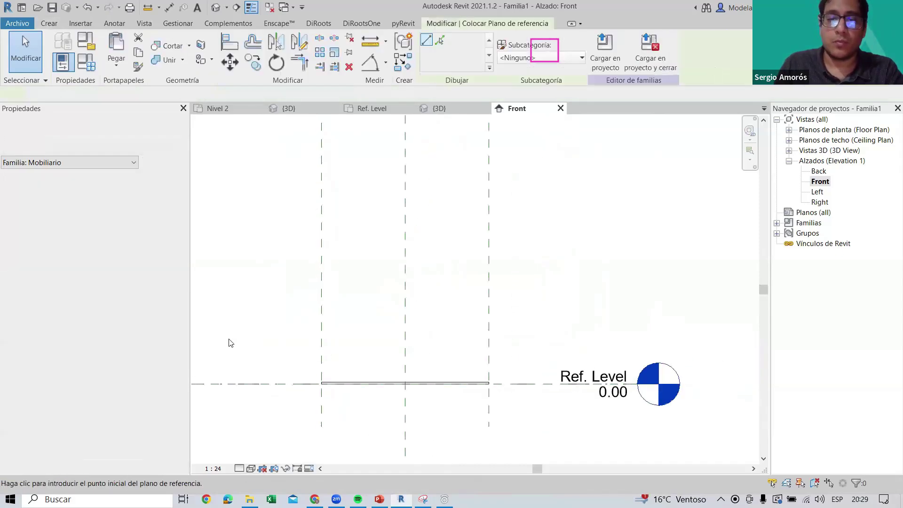
scroll(231, 343, down, 1)
click(245, 314)
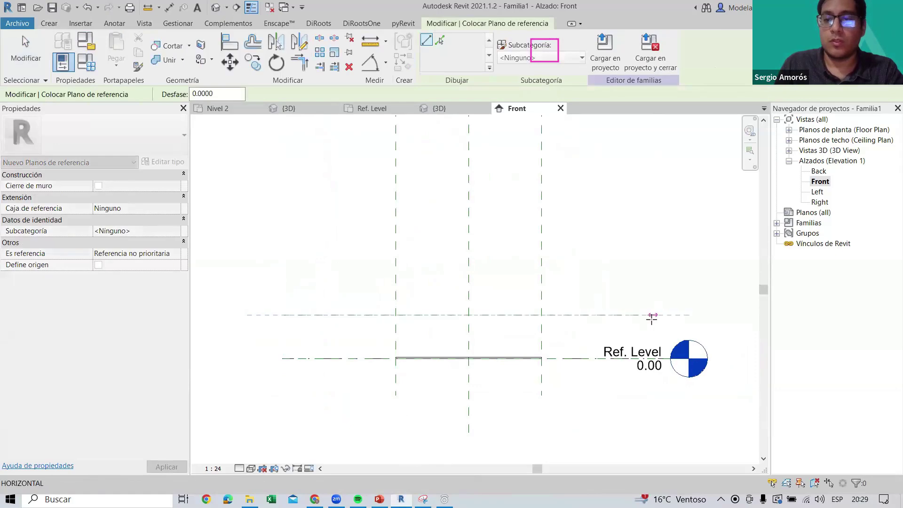
click(652, 314)
key(Escape)
key(Escape)
scroll(427, 376, up, 2)
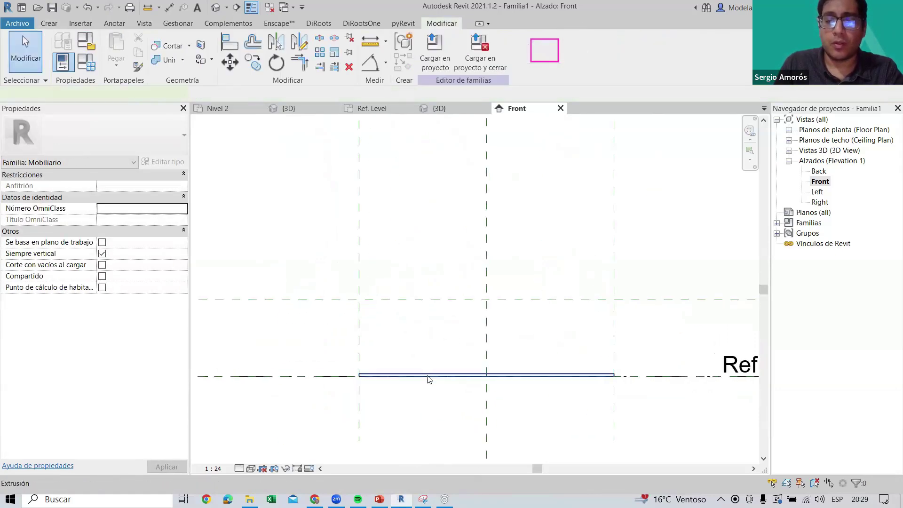
Move the thin extrusion, disjoined, up to the new reference plane
click(428, 376)
scroll(343, 370, up, 2)
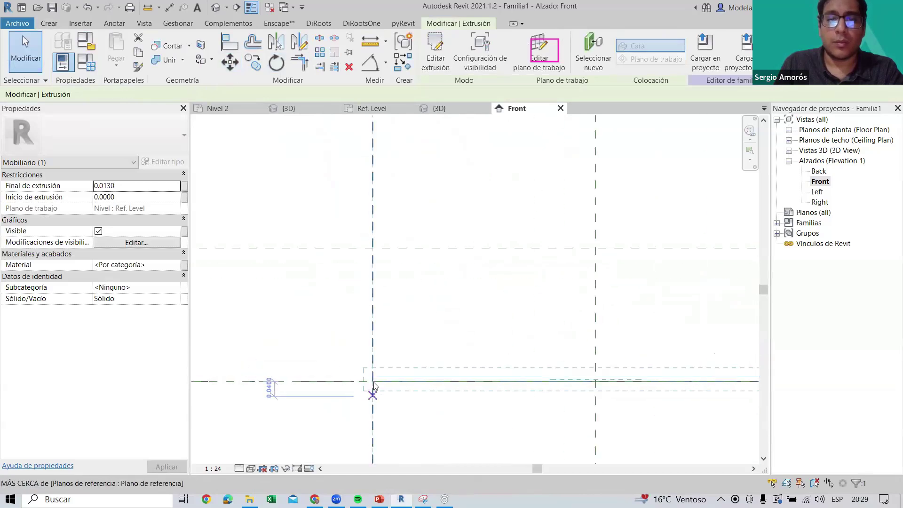
key(m)
key(v)
click(373, 379)
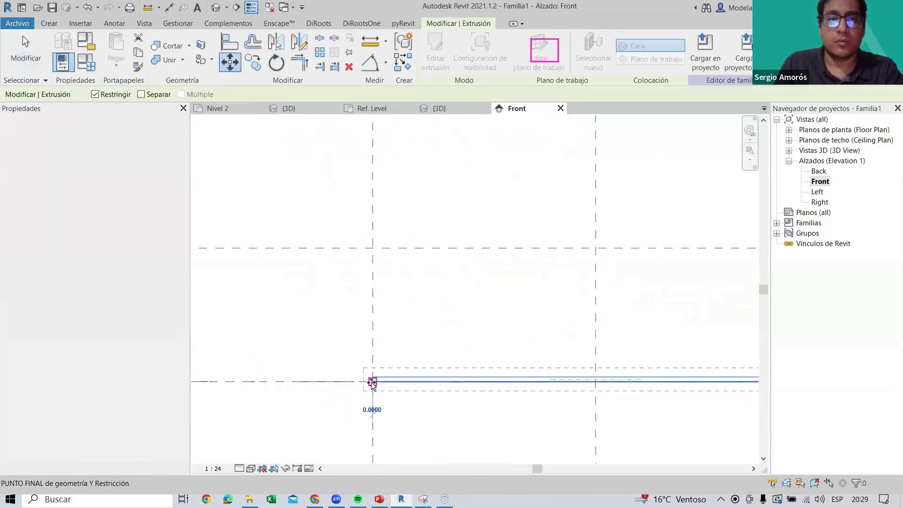
click(159, 95)
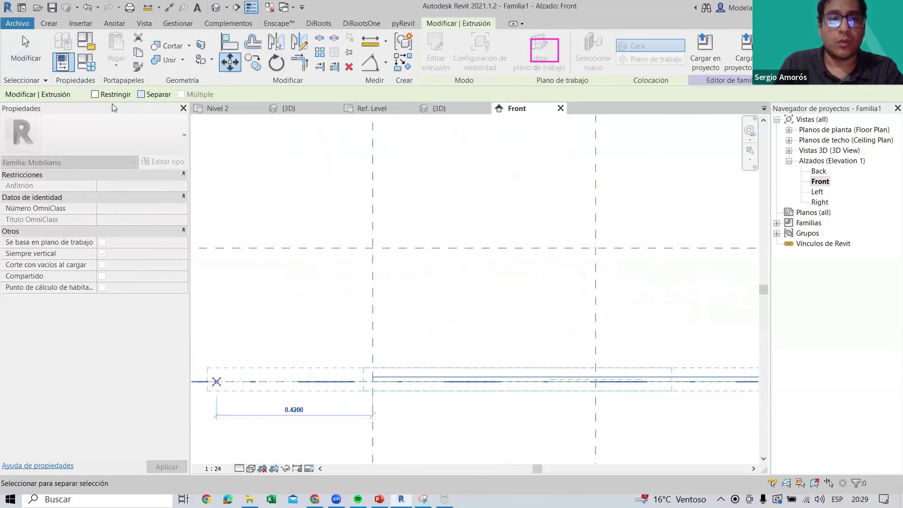
click(376, 248)
scroll(459, 266, down, 2)
key(Escape)
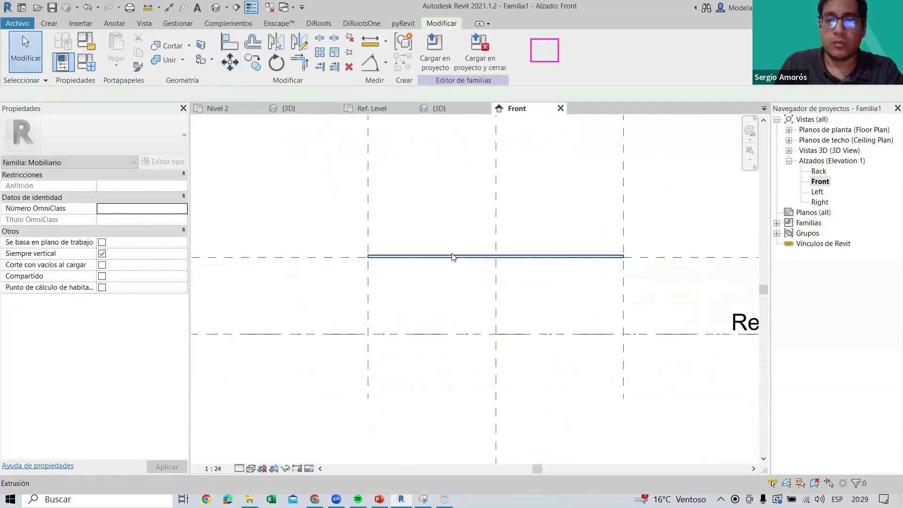
Align the extrusion's face onto the reference plane and lock it there
click(452, 256)
scroll(490, 259, up, 5)
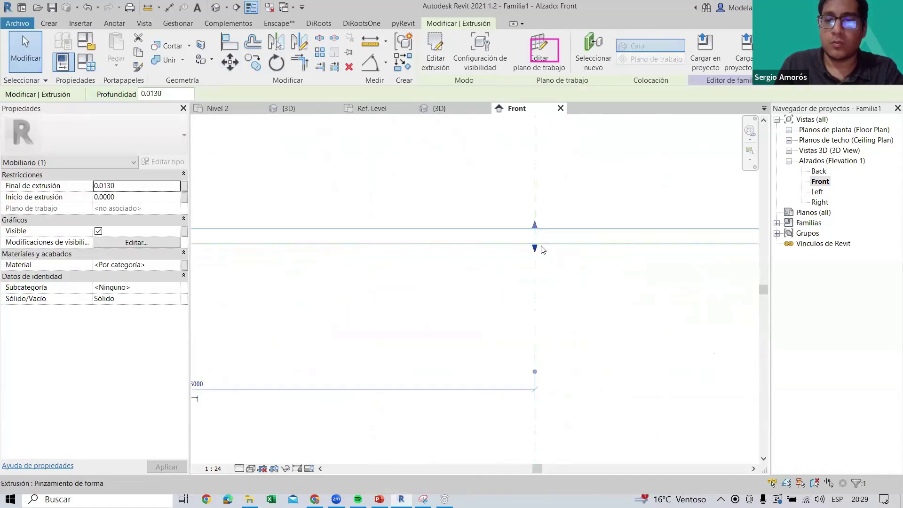
scroll(541, 249, down, 2)
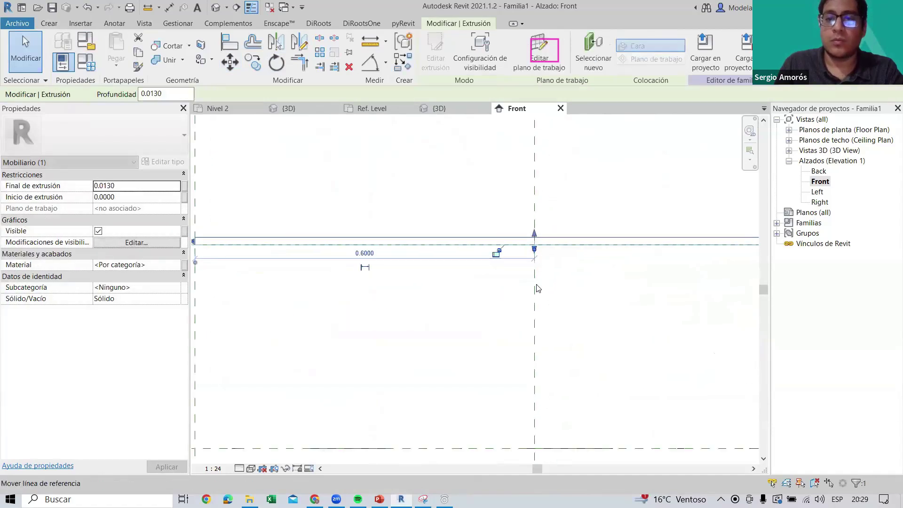
scroll(546, 289, down, 1)
scroll(541, 263, up, 1)
scroll(541, 245, up, 2)
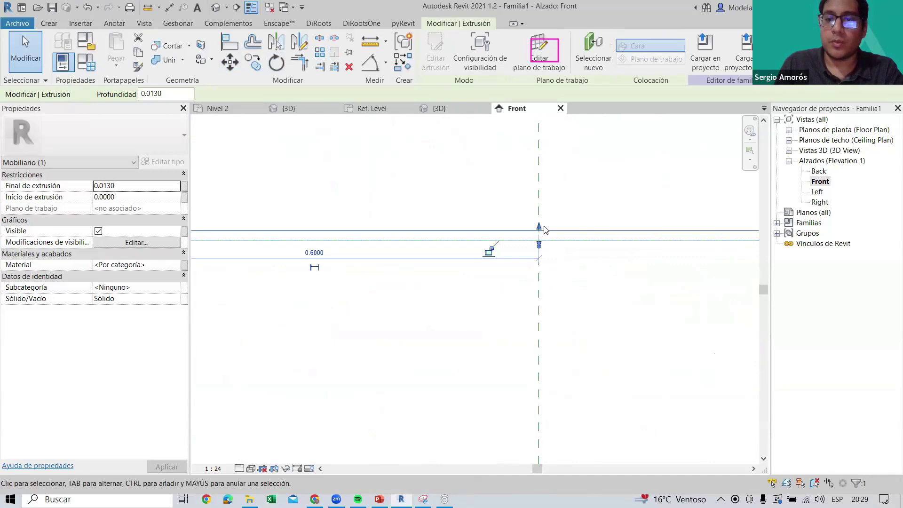
scroll(543, 240, up, 2)
mouse_move(539, 243)
mouse_down()
mouse_move(513, 235)
mouse_move(460, 250)
mouse_up()
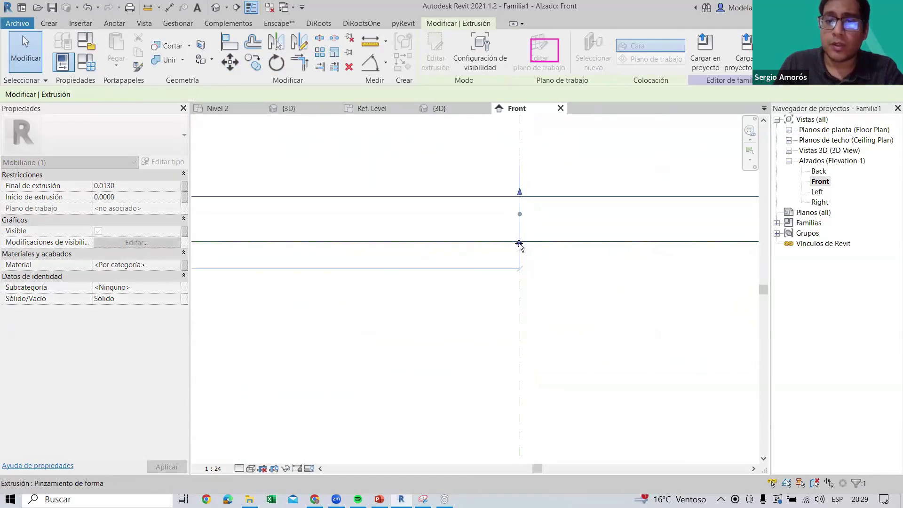
scroll(578, 254, down, 2)
scroll(569, 273, down, 2)
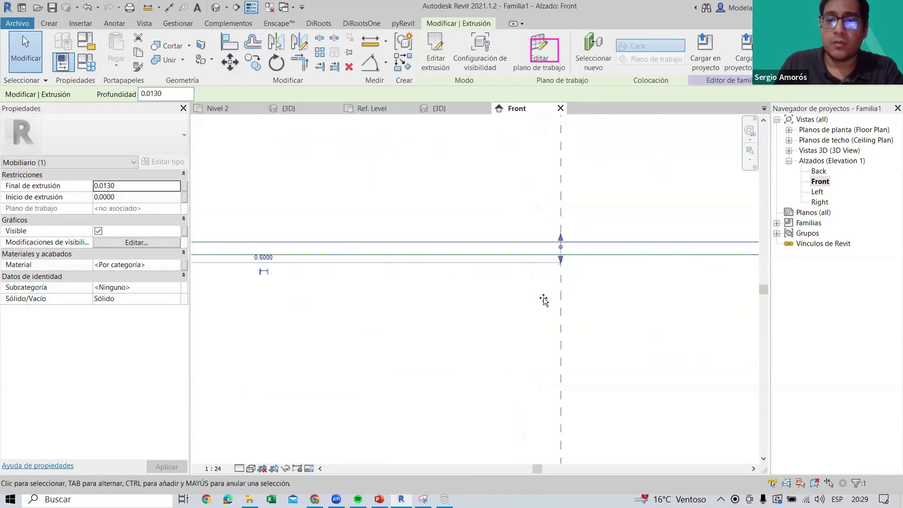
scroll(544, 300, up, 2)
mouse_move(472, 262)
mouse_down()
mouse_move(471, 252)
mouse_move(470, 265)
mouse_up()
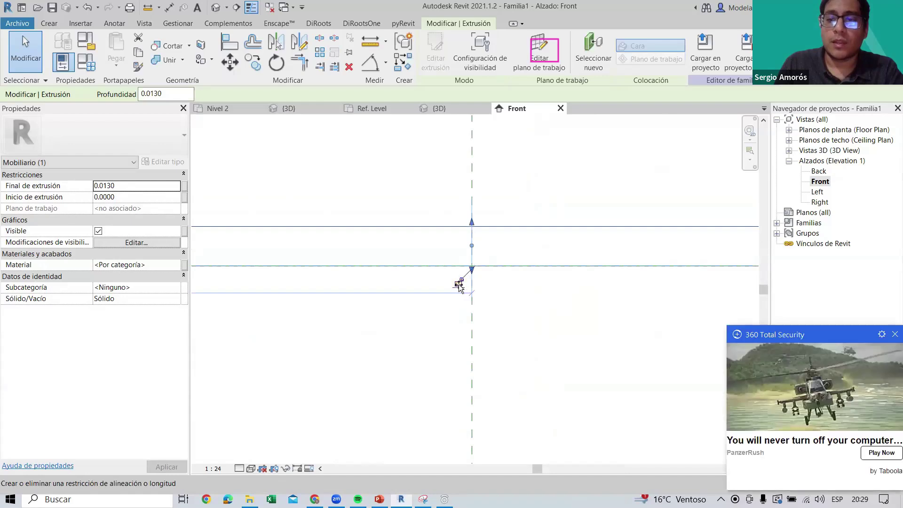
click(459, 284)
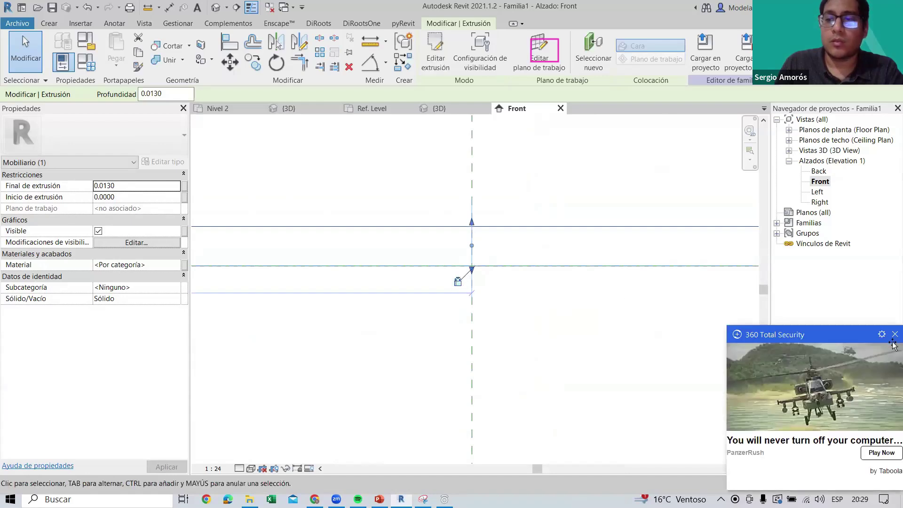
scroll(471, 282, down, 5)
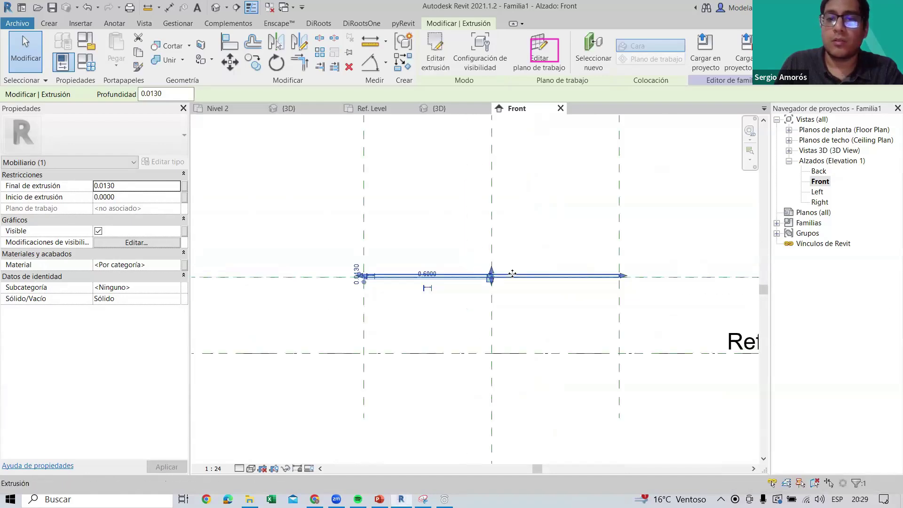
key(Escape)
Select the raised extrusion and the new reference plane to verify their position
scroll(437, 260, up, 1)
scroll(436, 260, up, 1)
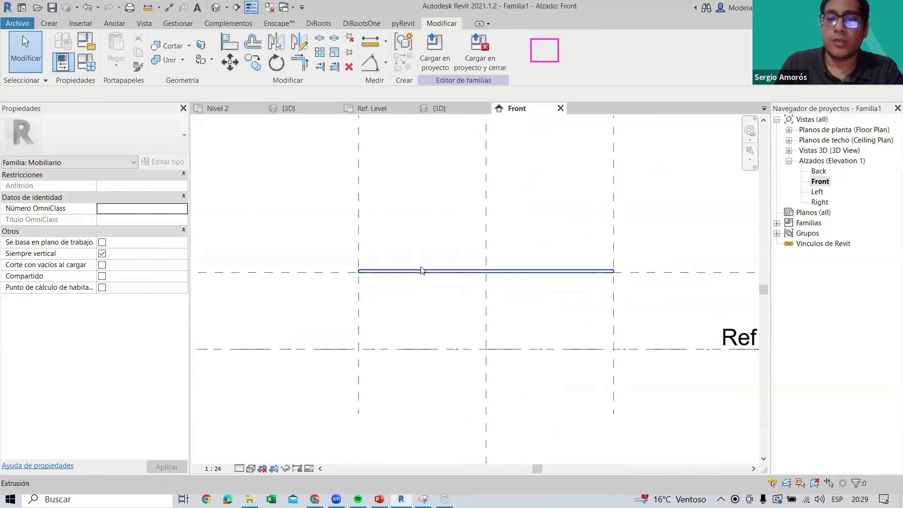
scroll(437, 260, up, 1)
click(497, 264)
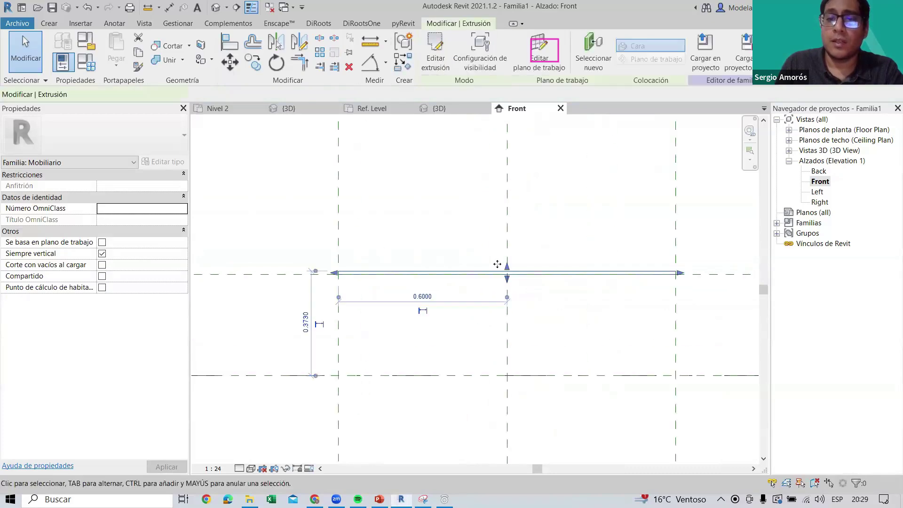
click(254, 274)
key(Escape)
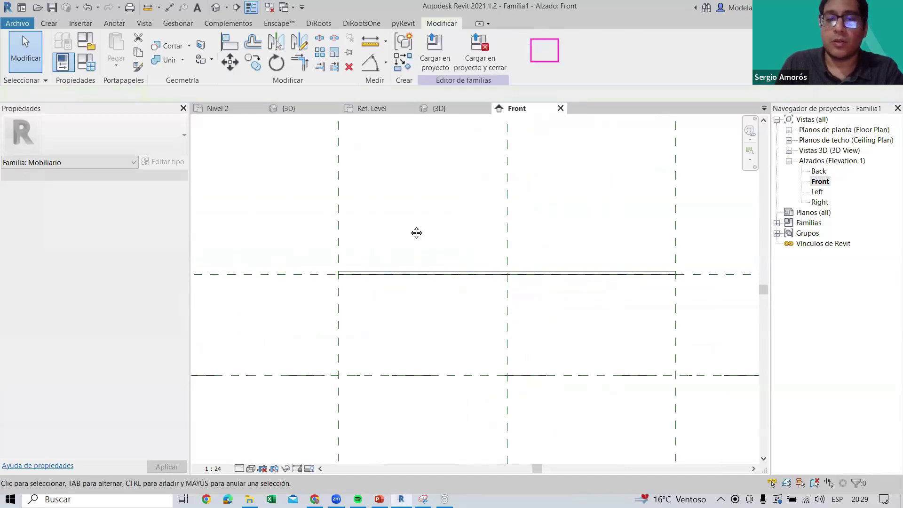
scroll(394, 230, down, 1)
Dimension the 0.36 height from the upper reference plane to the Ref. Level
key(d)
key(i)
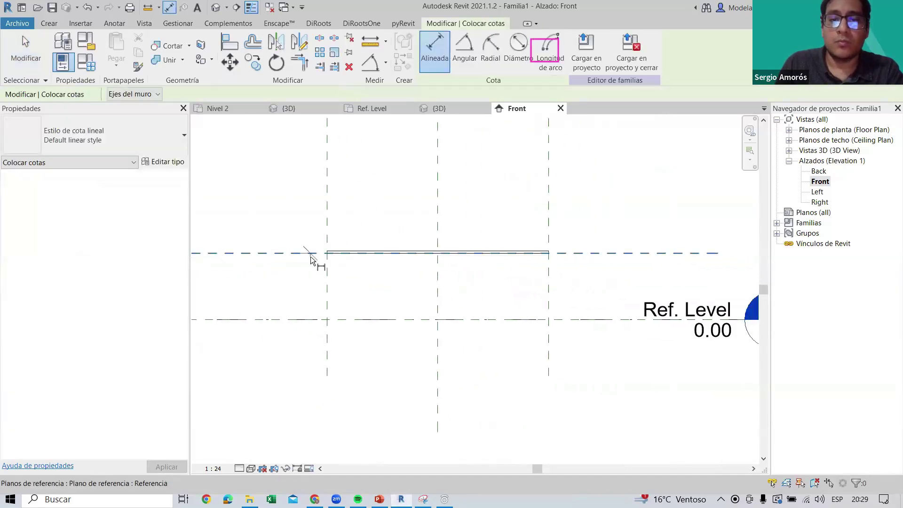
click(310, 254)
click(305, 322)
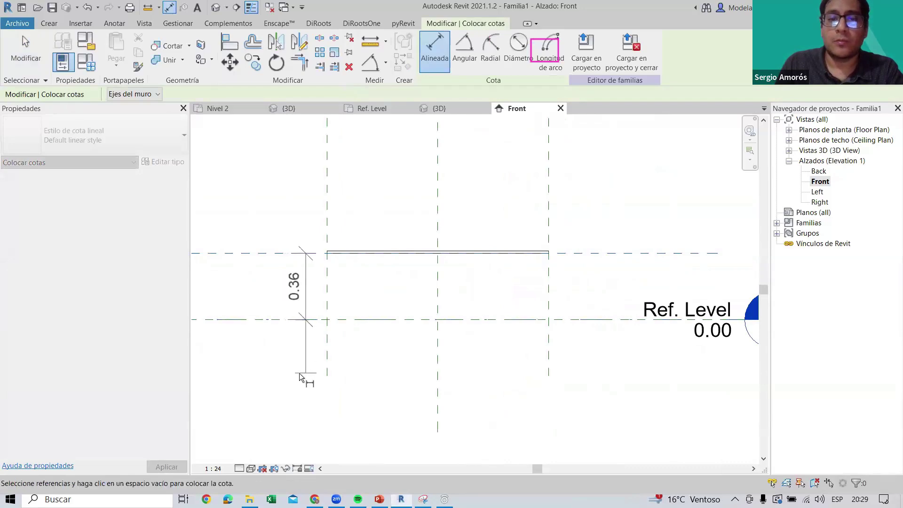
click(303, 377)
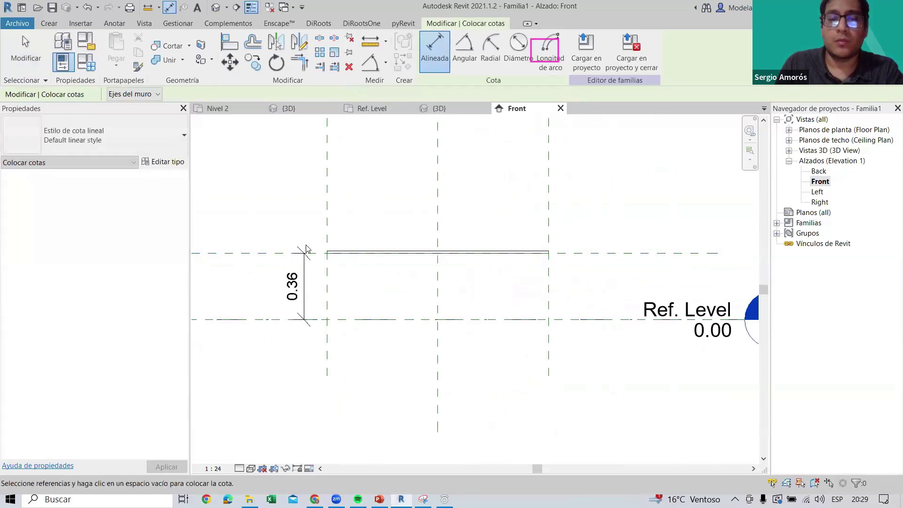
key(Escape)
scroll(323, 285, up, 1)
key(Escape)
middle_drag(323, 285, 308, 304)
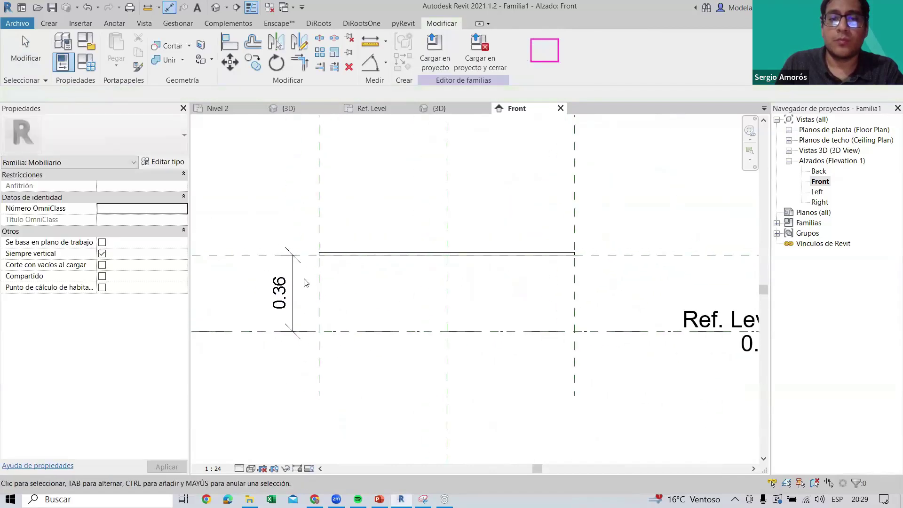
Label the 0.36 dimension with a new type parameter named Altura
click(289, 273)
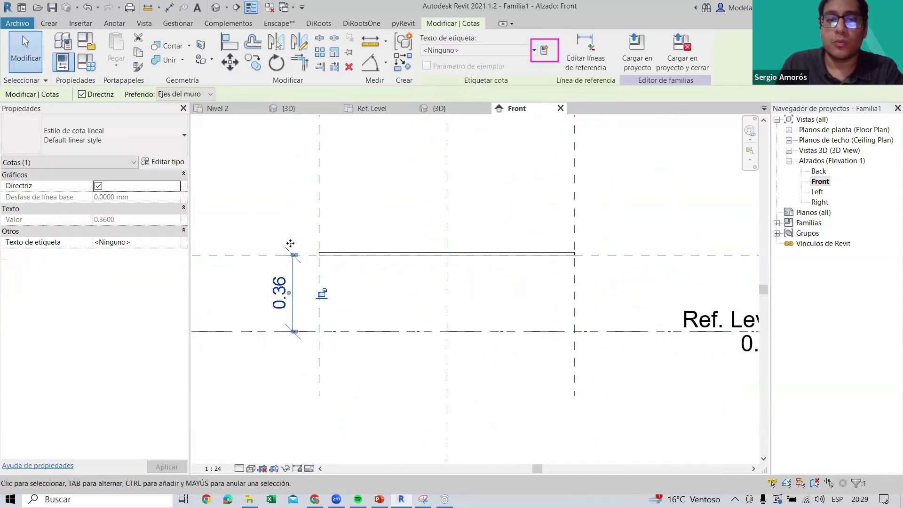
click(544, 51)
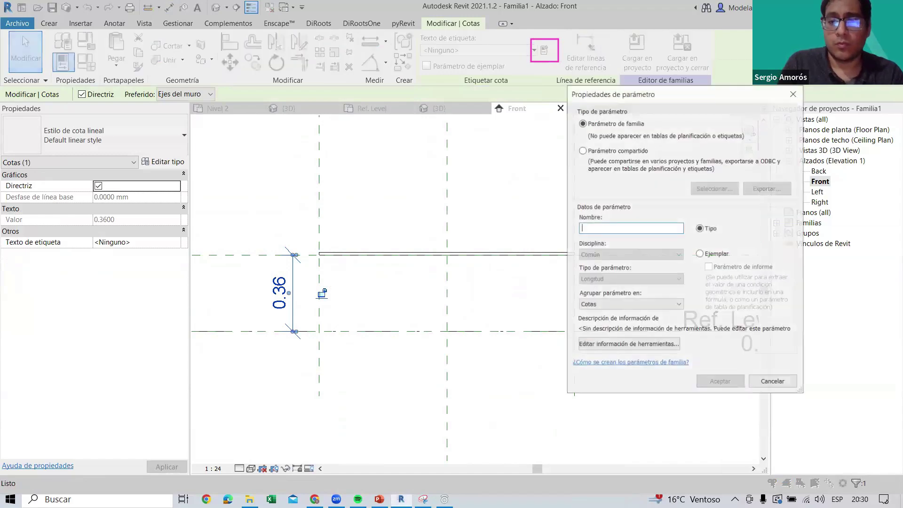
text(Altura)
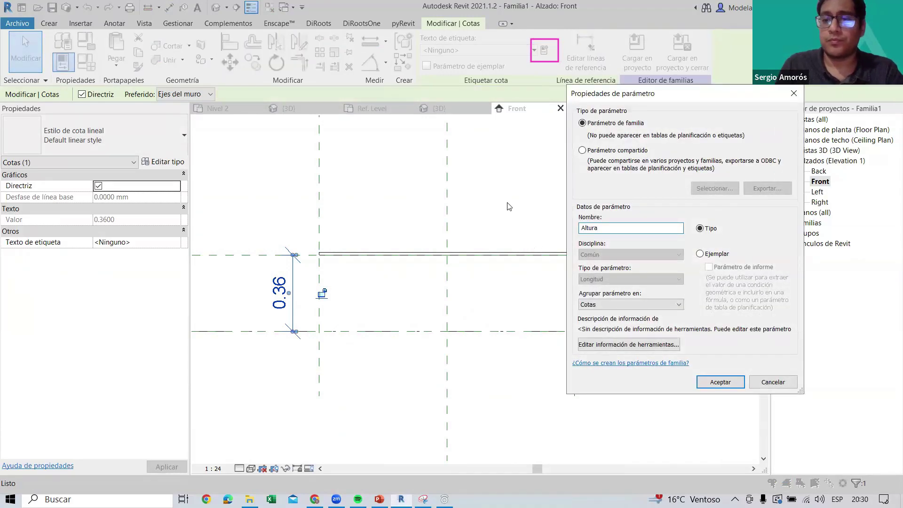
click(720, 382)
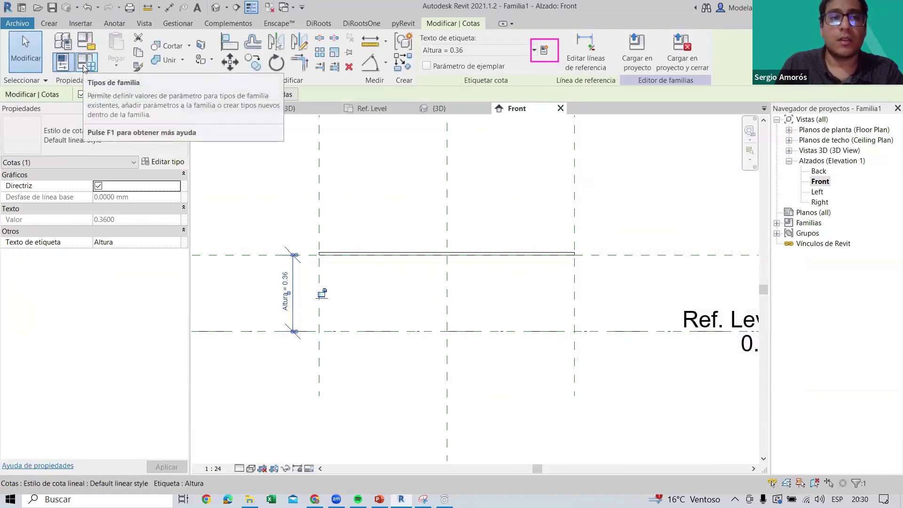
Flex Altura to 0.45 in Family Types, then undo back to 0.36
click(85, 67)
key(Tab)
text(0.45)
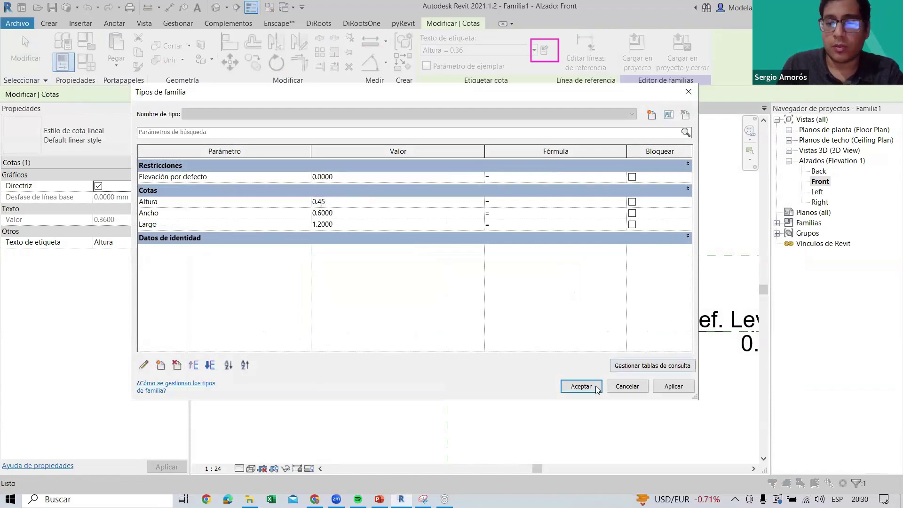
click(581, 386)
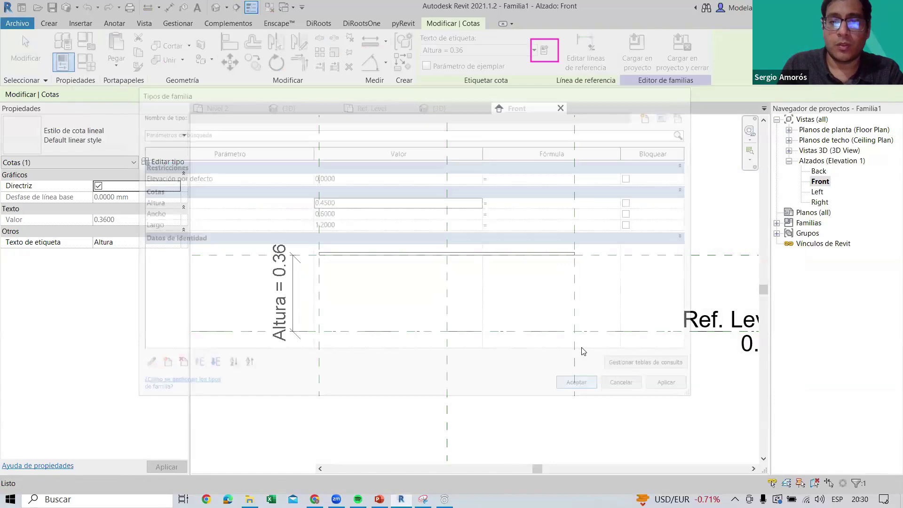
key(ctrl+z)
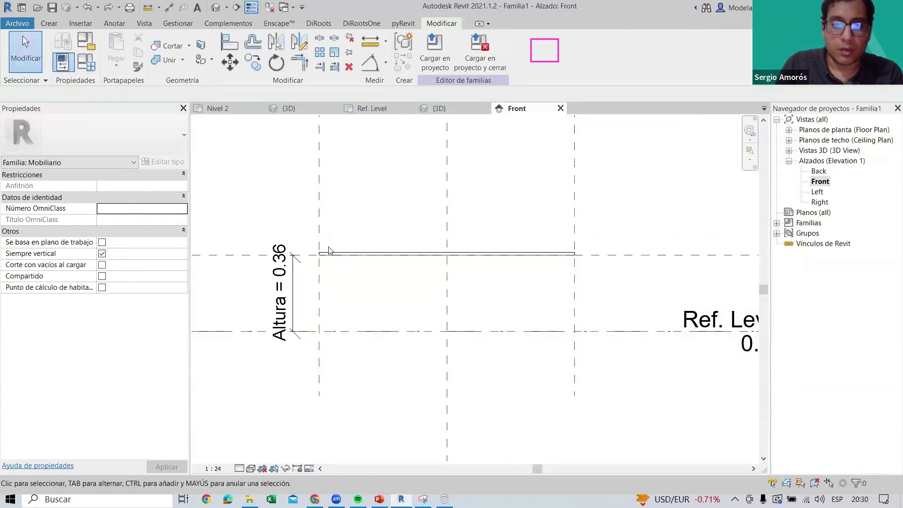
scroll(325, 249, up, 2)
Select the tabletop extrusion, using Tab to cycle to its edges
click(331, 256)
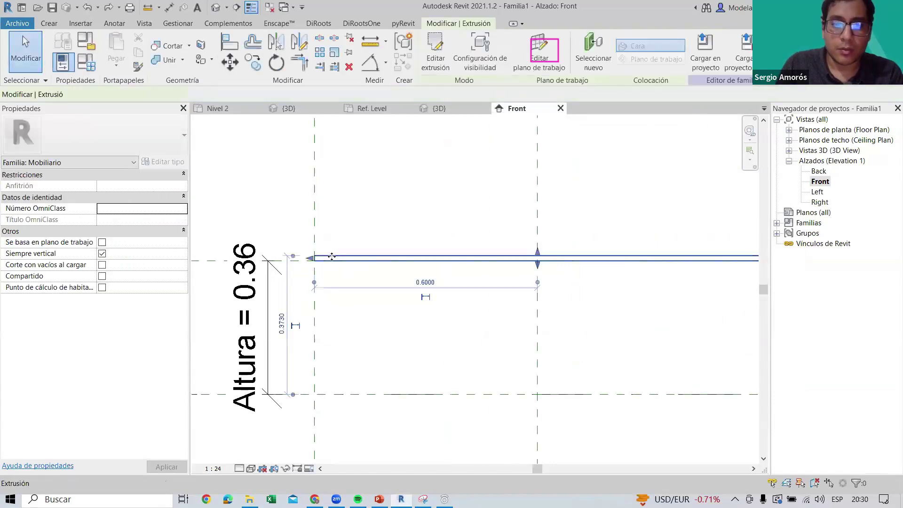
click(297, 187)
scroll(313, 261, up, 1)
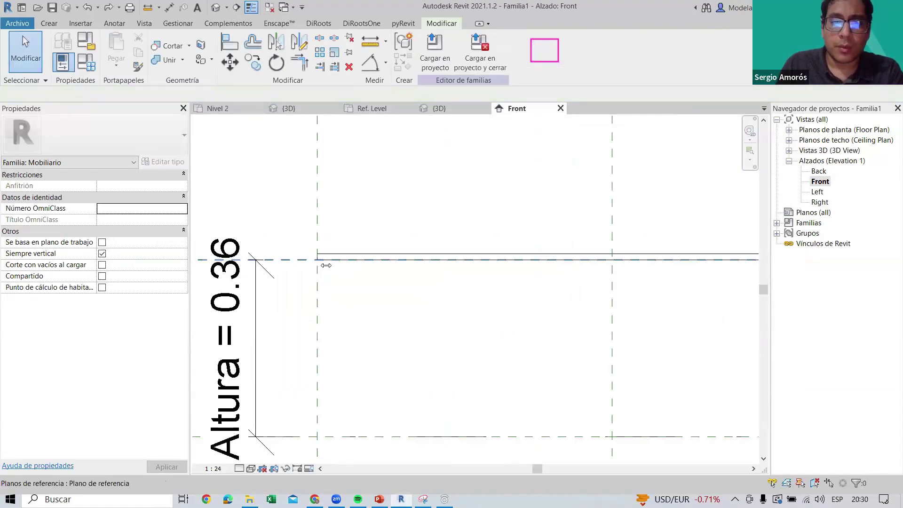
scroll(313, 260, up, 1)
key(Tab)
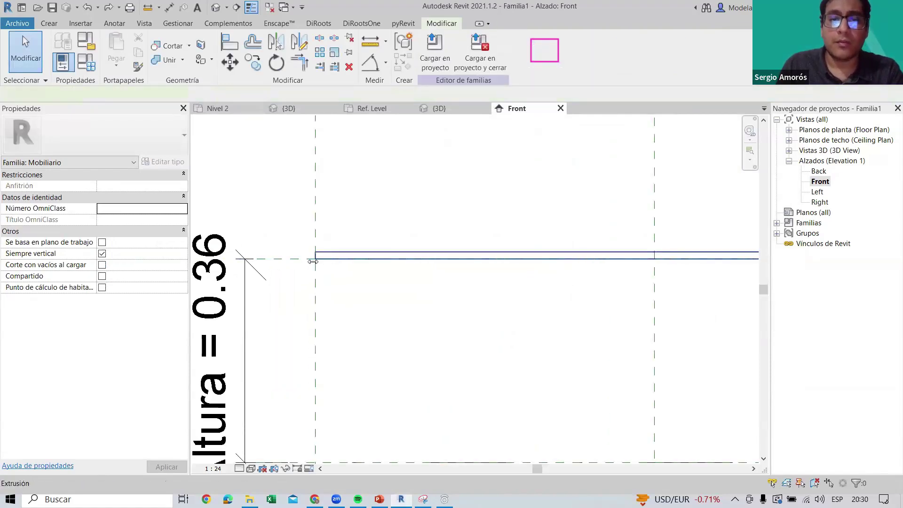
click(312, 261)
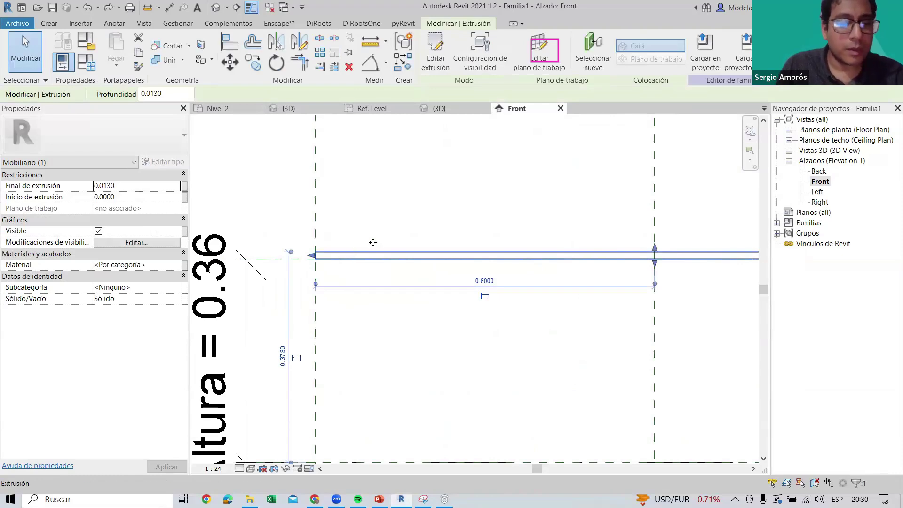
scroll(373, 242, down, 1)
scroll(373, 242, down, 1)
click(334, 241)
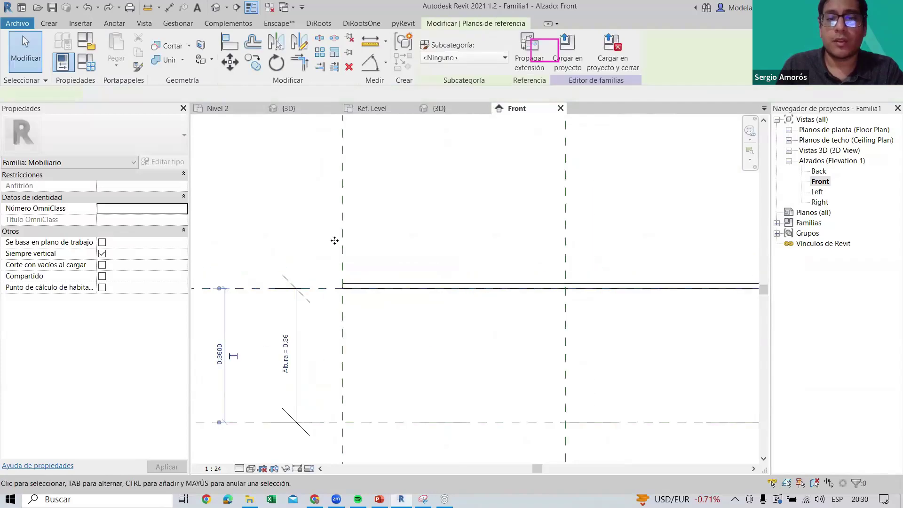
Select the height reference plane and start moving it, then cancel
scroll(334, 240, up, 1)
click(364, 295)
scroll(349, 292, up, 2)
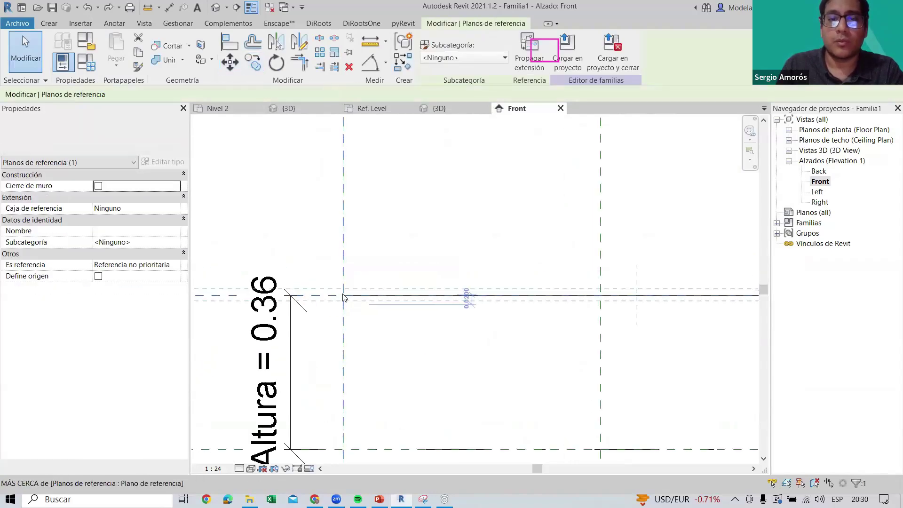
key(m)
key(v)
click(339, 281)
scroll(349, 279, down, 1)
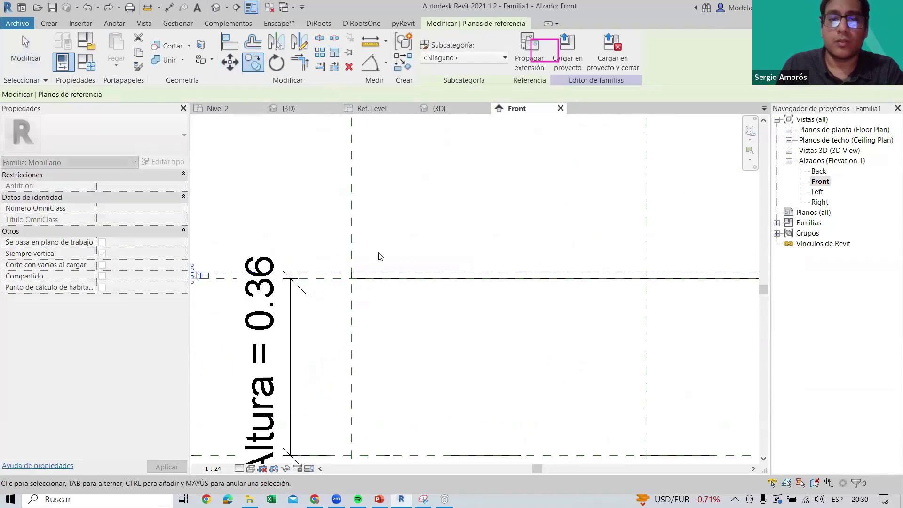
key(Escape)
key(Escape)
Dimension the 0.01 gap between the reference plane and the tabletop edge
scroll(335, 258, up, 1)
key(d)
key(i)
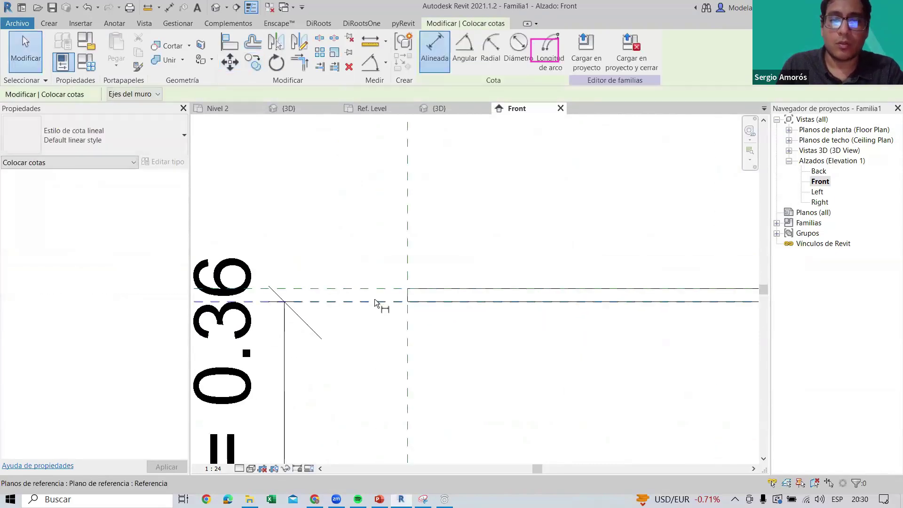
click(379, 301)
click(396, 289)
click(379, 210)
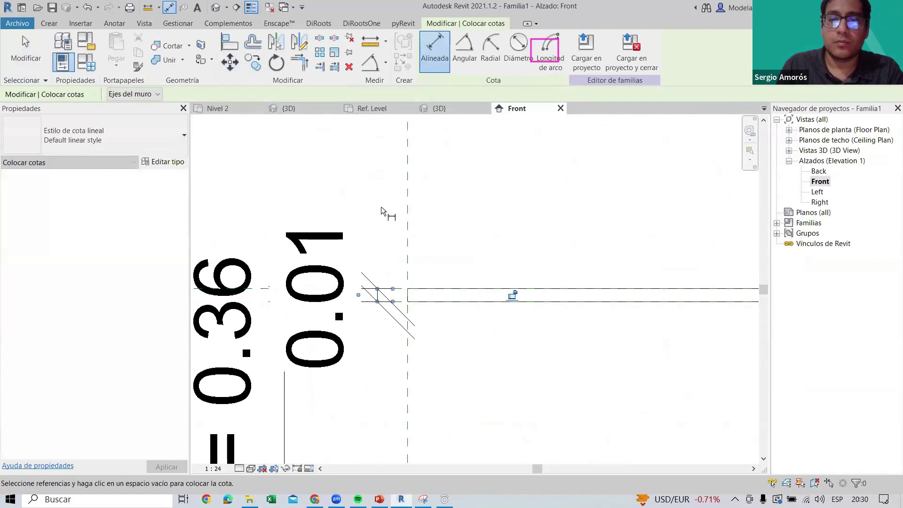
key(Escape)
key(Escape)
Delete the temporary 0.01 dimension
scroll(383, 235, down, 2)
scroll(333, 281, up, 2)
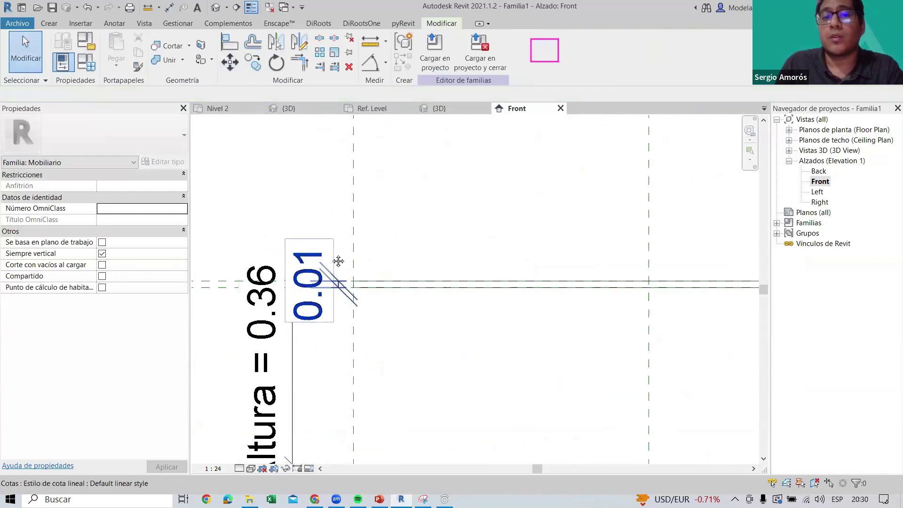
scroll(408, 225, down, 1)
scroll(398, 235, up, 2)
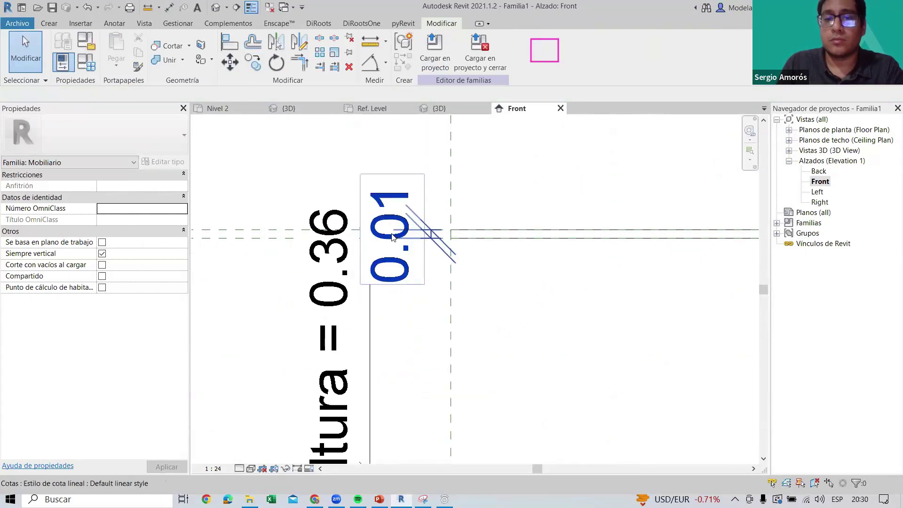
click(399, 235)
scroll(399, 235, down, 1)
key(Delete)
scroll(400, 249, down, 1)
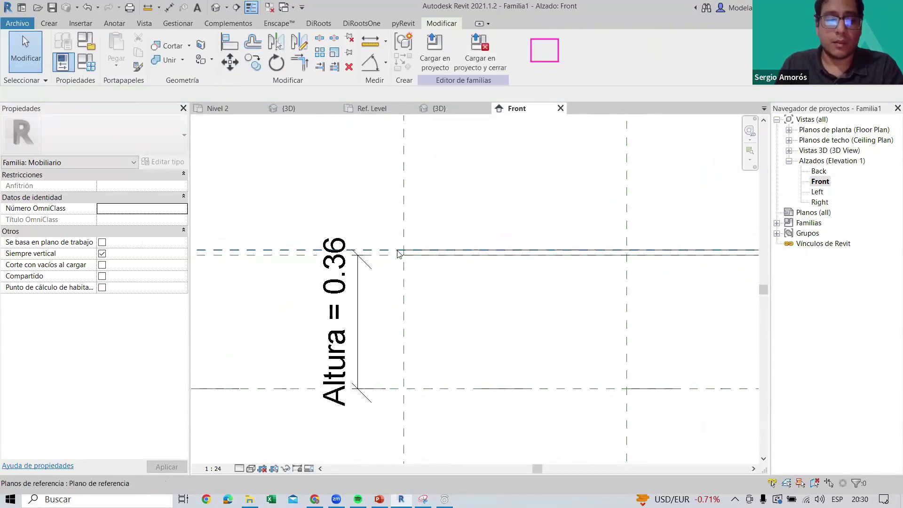
Place an aligned height dimension (DI) measuring the tabletop height
key(d)
key(i)
scroll(378, 240, down, 1)
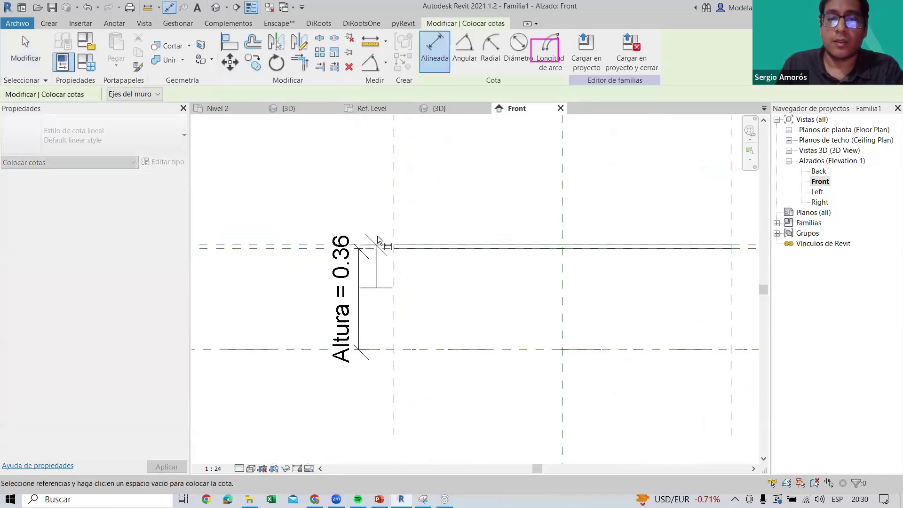
click(375, 359)
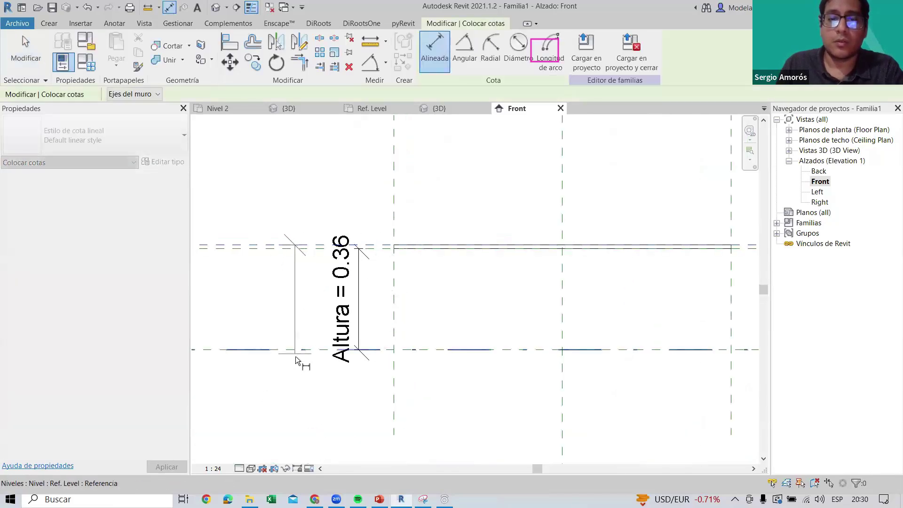
click(306, 394)
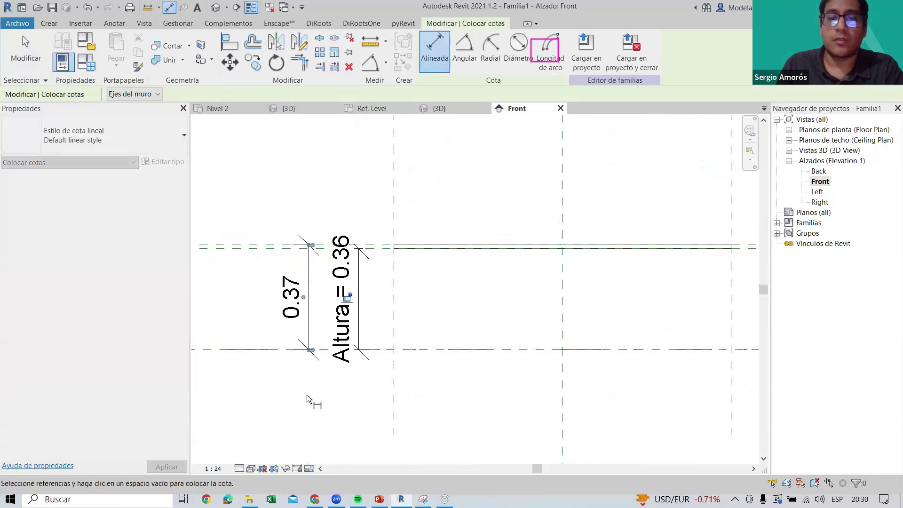
key(Escape)
key(Escape)
Label the height dimension with the Altura parameter, showing Altura = 0.36
click(303, 266)
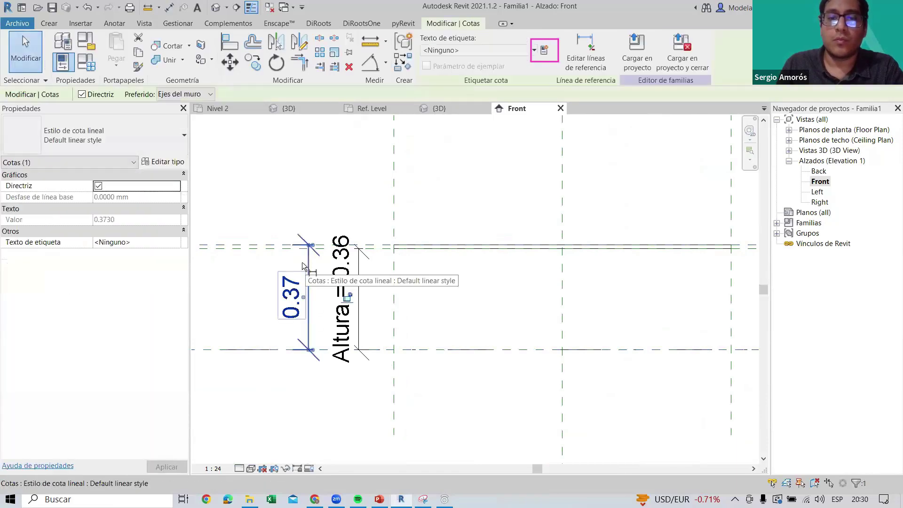
click(544, 50)
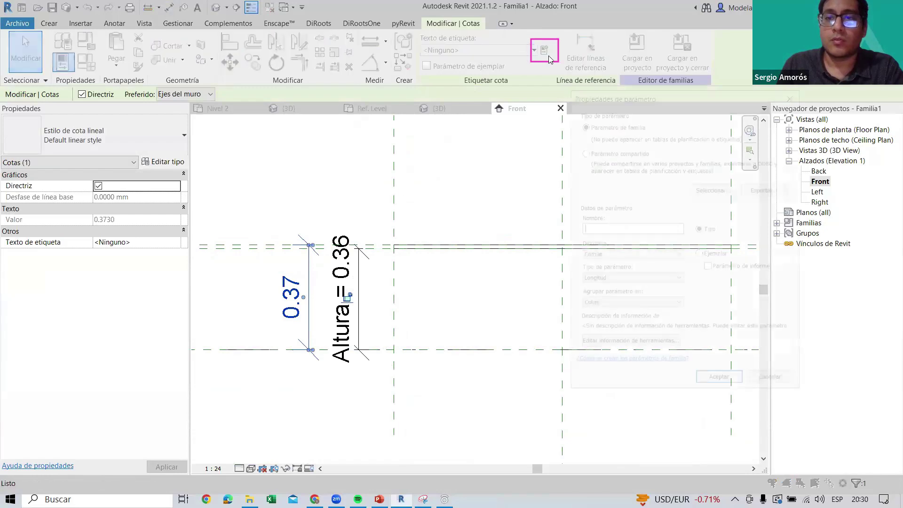
key(Escape)
click(522, 51)
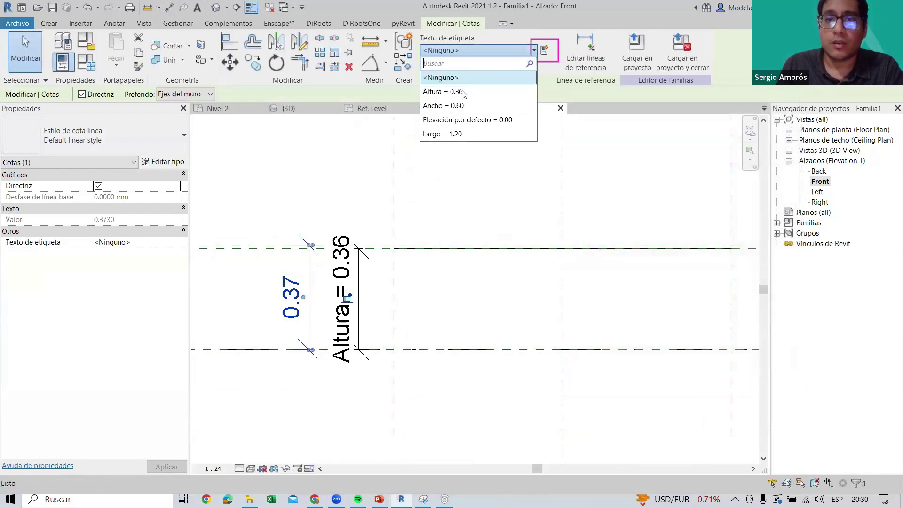
click(456, 91)
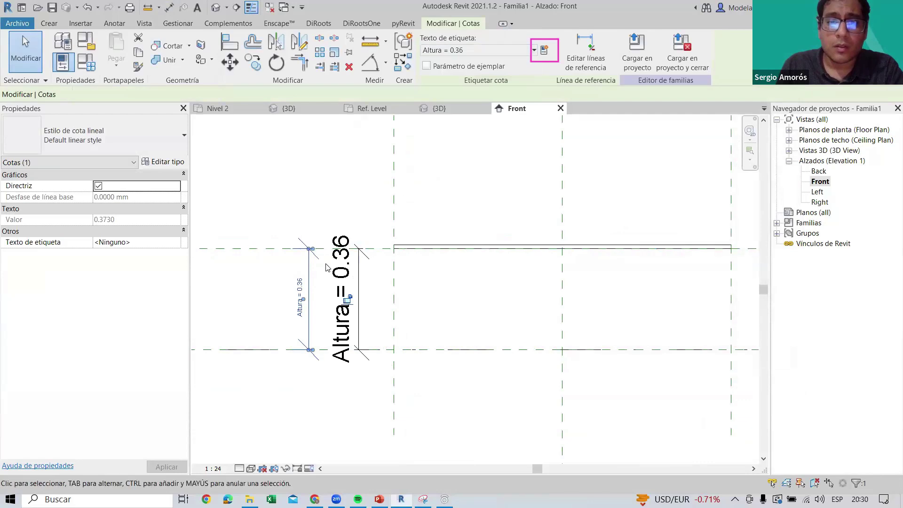
key(Escape)
Delete the duplicate height dimension
scroll(357, 278, up, 1)
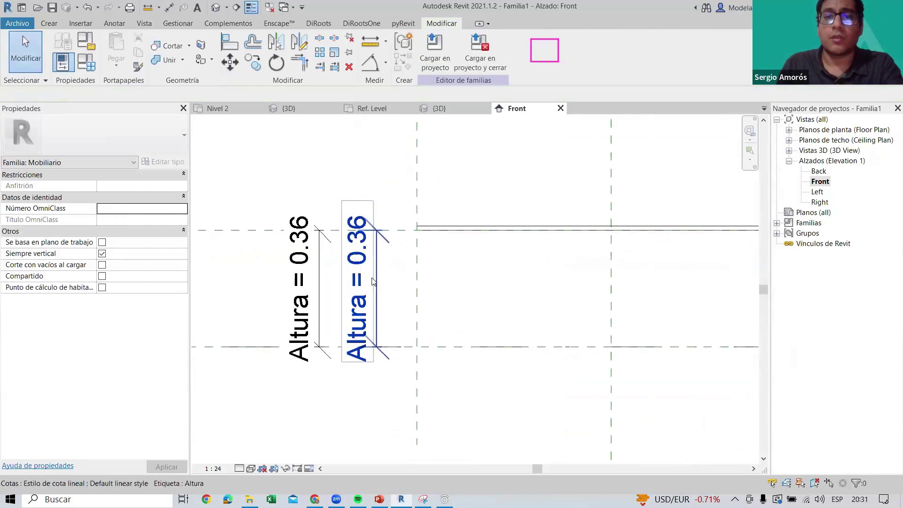
click(373, 281)
scroll(372, 281, down, 1)
key(Delete)
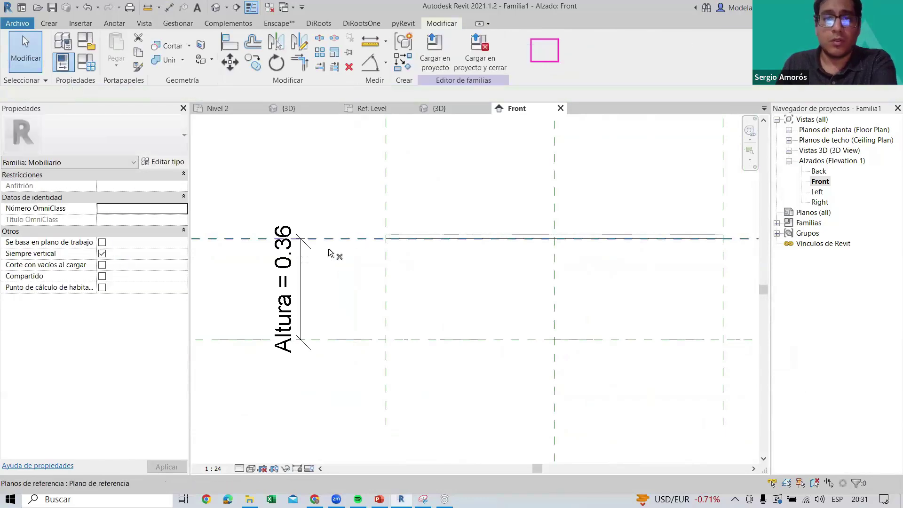
Open the Ref. Level floor plan from the Project Browser
scroll(373, 212, down, 3)
scroll(382, 242, down, 1)
middle_drag(382, 242, 338, 293)
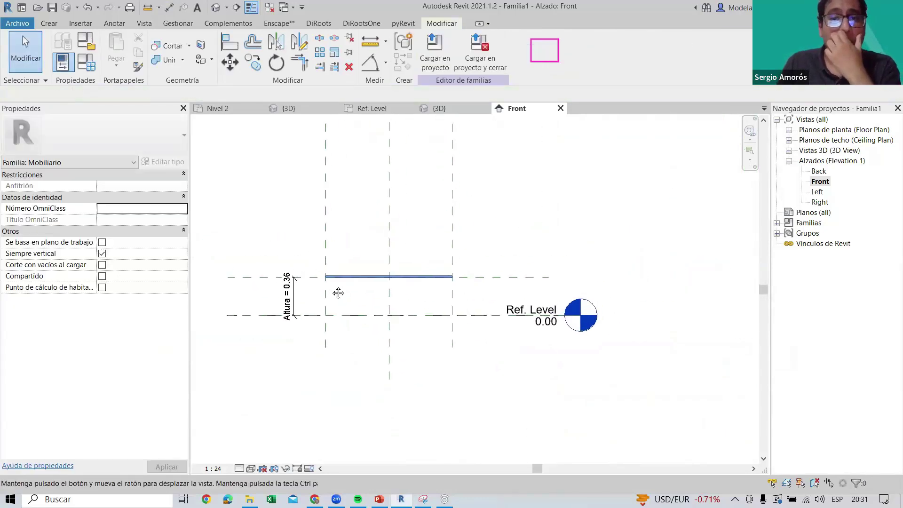
scroll(338, 293, up, 1)
middle_drag(406, 226, 408, 255)
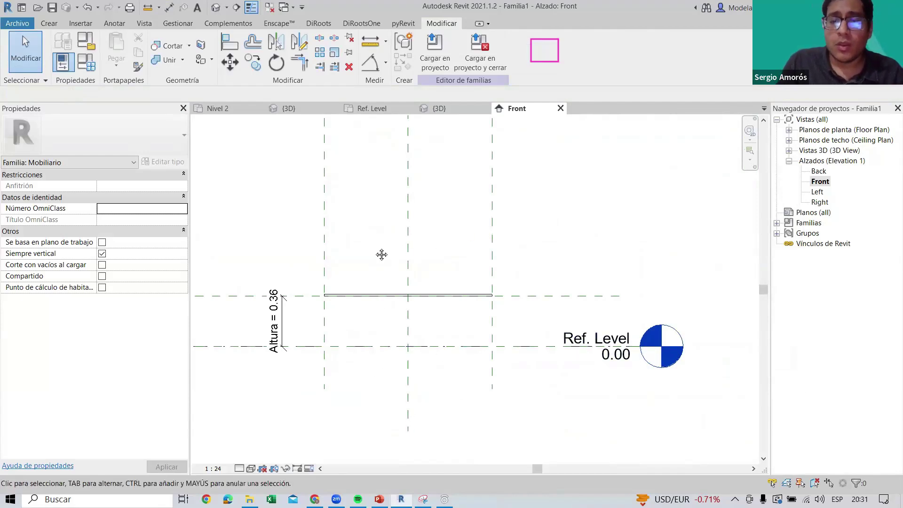
scroll(349, 293, up, 3)
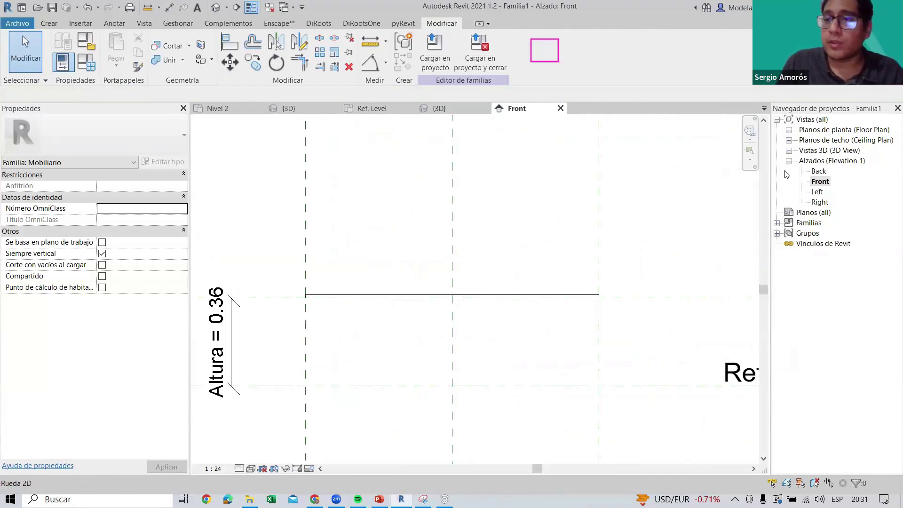
click(789, 130)
double_click(827, 140)
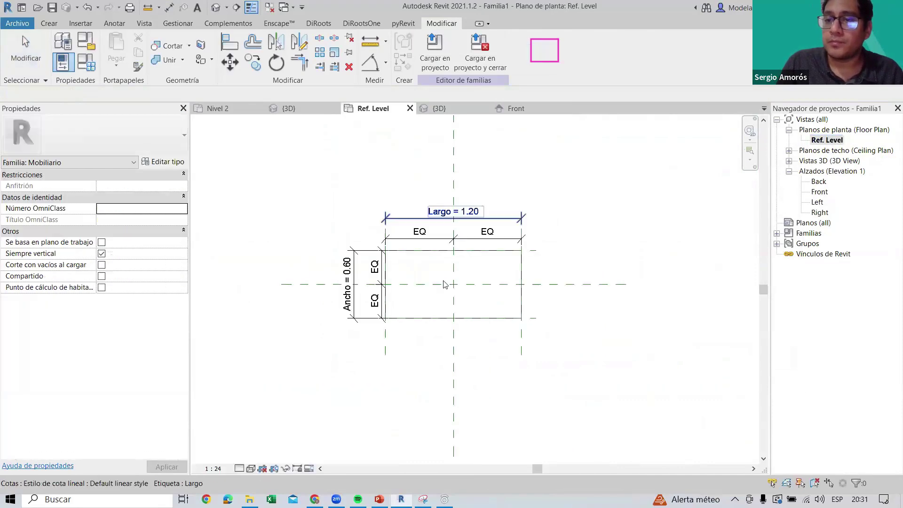
Start a rectangle-sketched extrusion, placing its first corner on the outline's bottom edge
scroll(434, 292, down, 2)
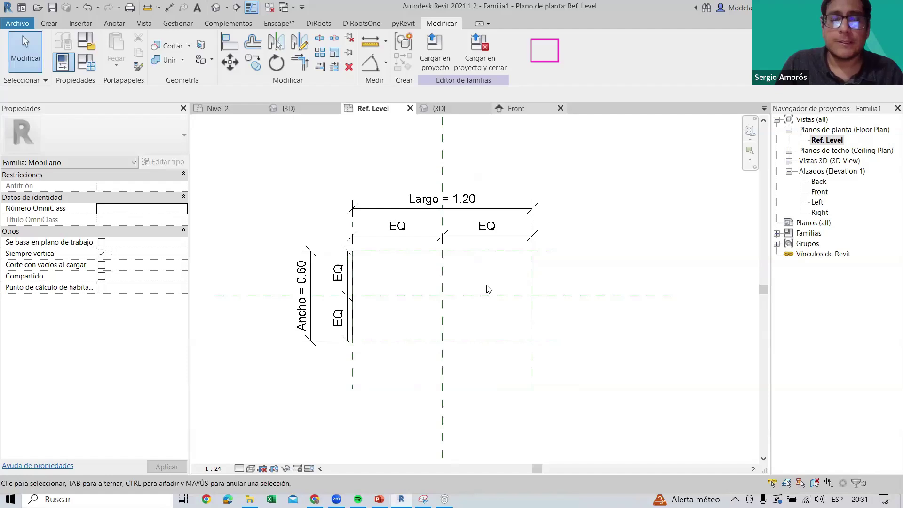
click(49, 23)
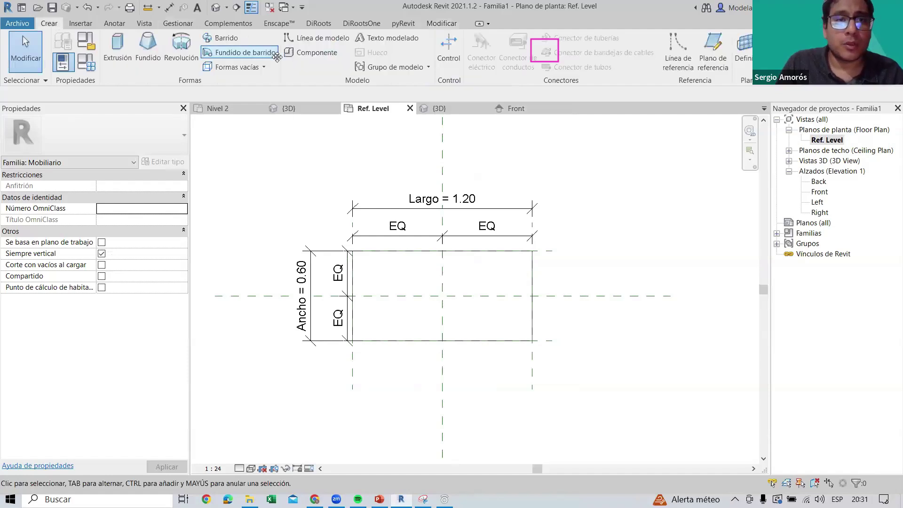
click(113, 53)
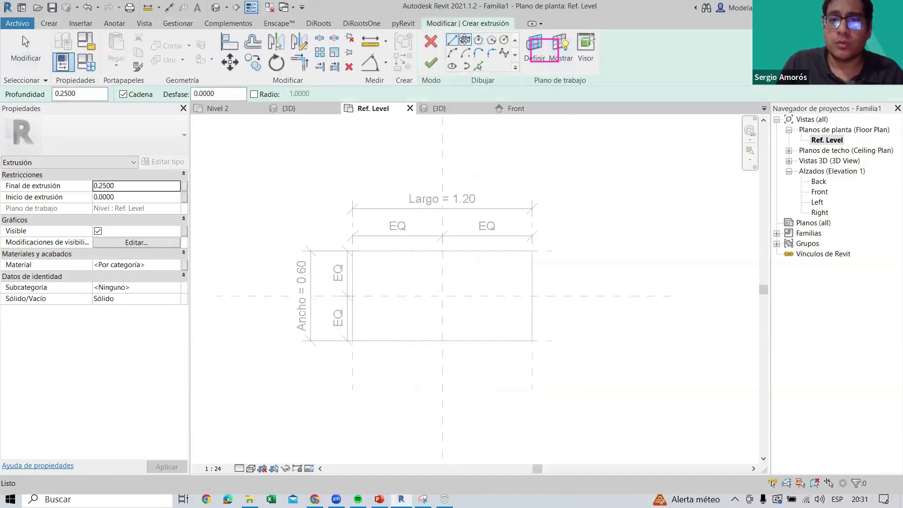
click(465, 40)
scroll(318, 336, up, 4)
click(358, 351)
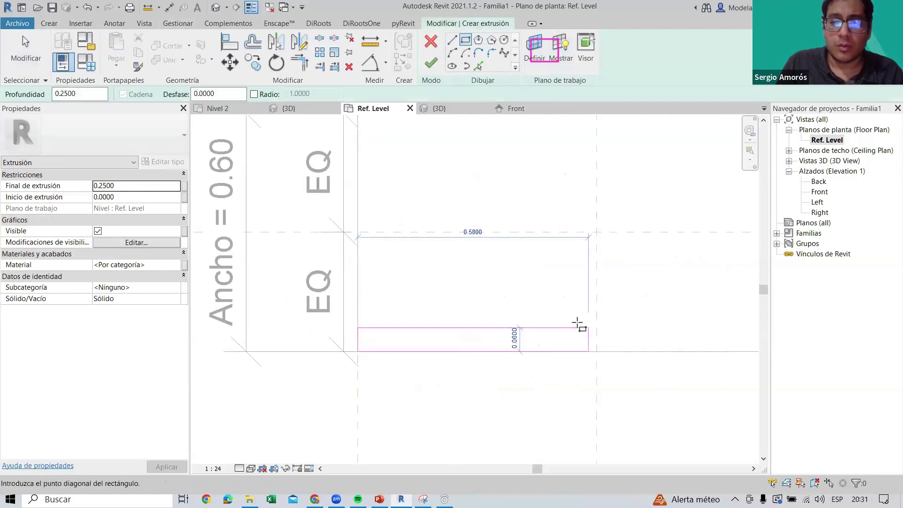
Complete the thin strip rectangle at the bottom-right corner and finish the extrusion
scroll(611, 323, up, 2)
scroll(541, 319, up, 2)
scroll(505, 325, up, 2)
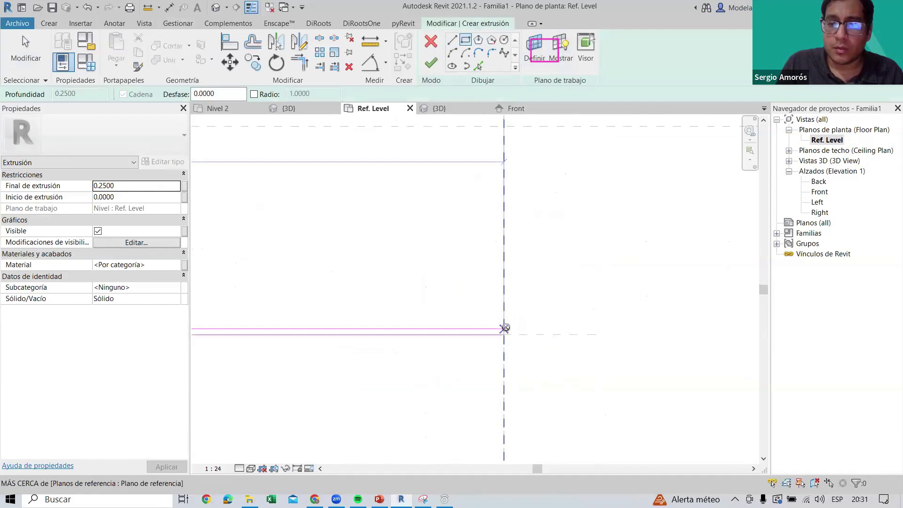
scroll(504, 325, down, 2)
scroll(515, 306, down, 2)
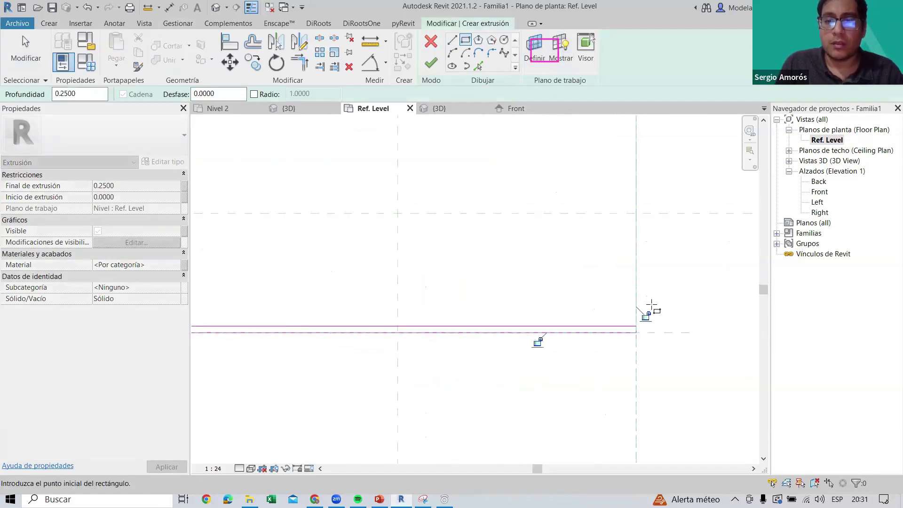
click(643, 314)
key(Escape)
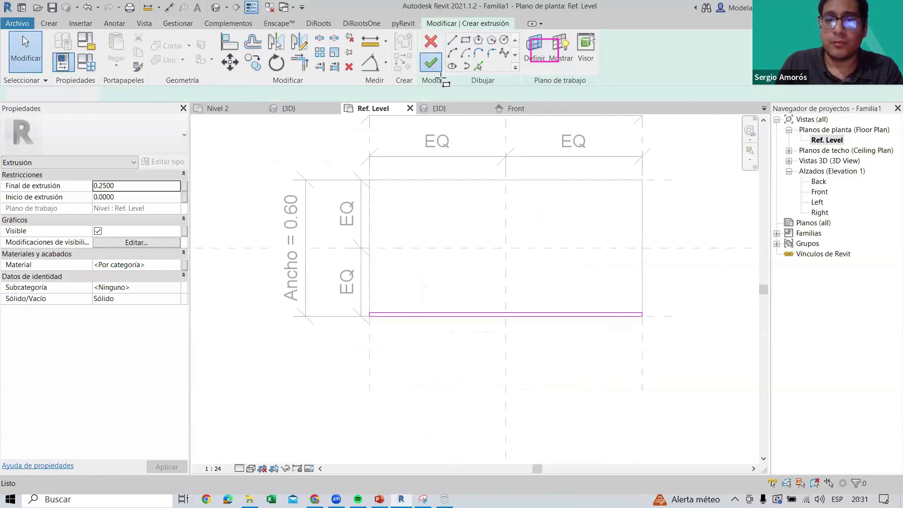
click(436, 66)
In Front elevation, set the strip extrusion's end to 0.0150
key(ctrl+Tab)
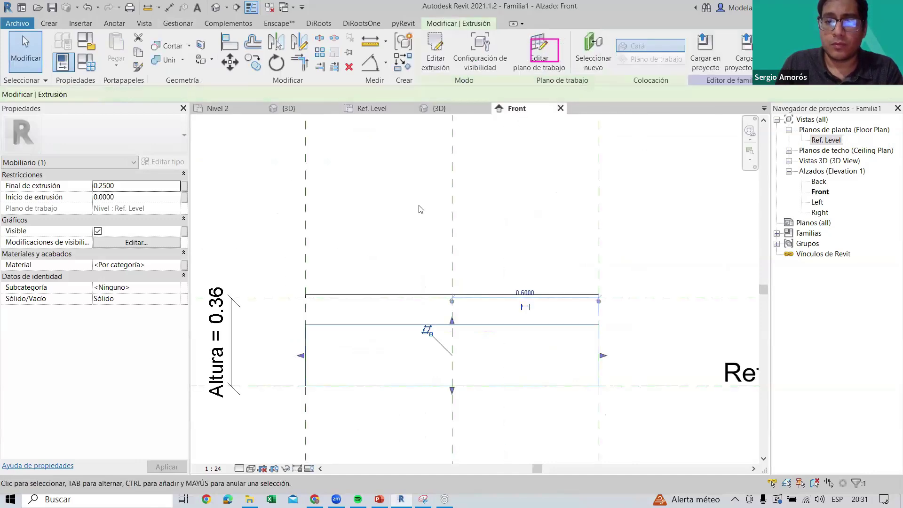
scroll(341, 300, down, 1)
click(138, 185)
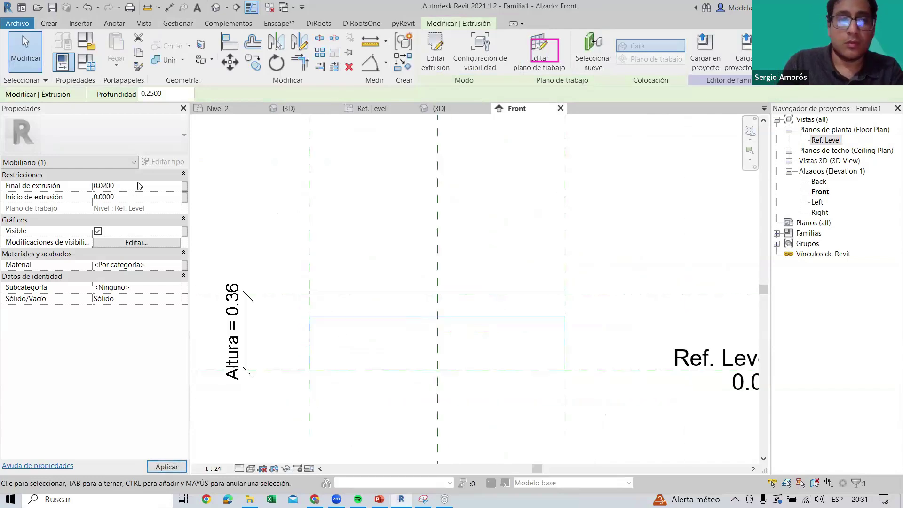
scroll(338, 365, up, 2)
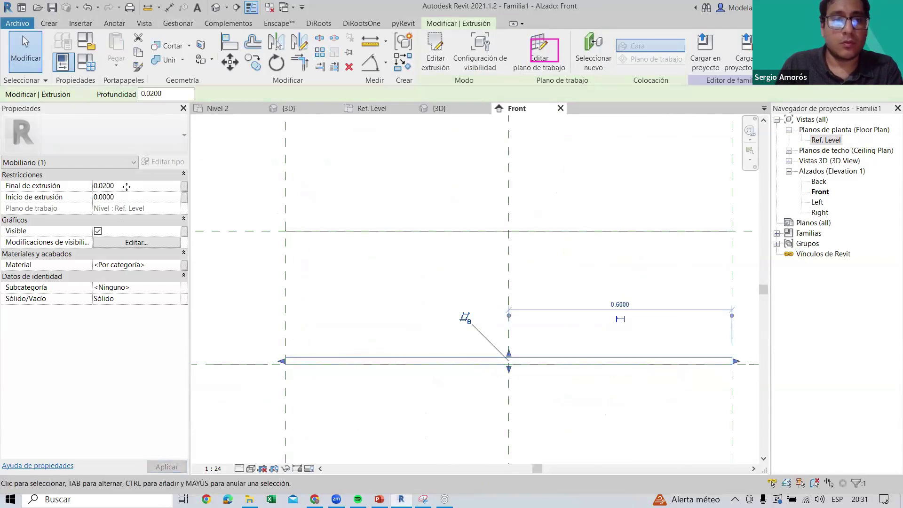
click(127, 186)
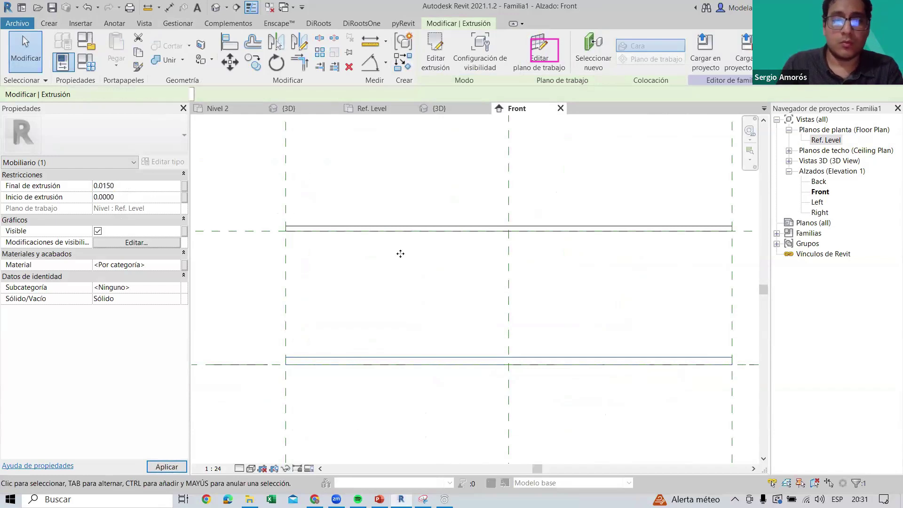
middle_drag(407, 294, 425, 270)
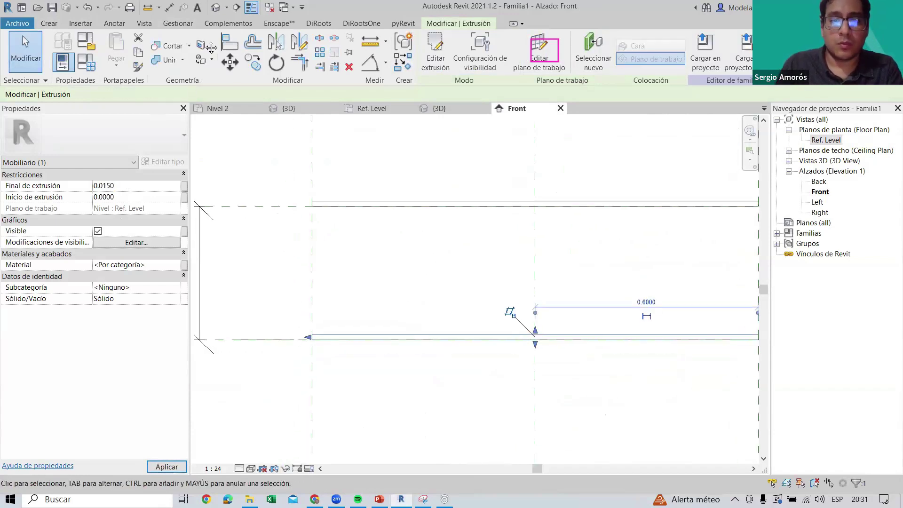
Move (MV) the strip up onto the 0.36 top reference plane
key(m)
key(v)
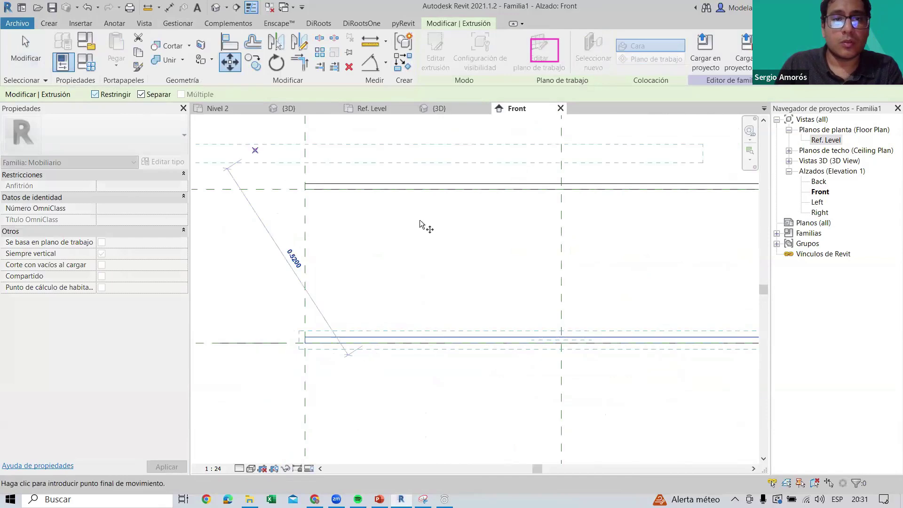
click(377, 189)
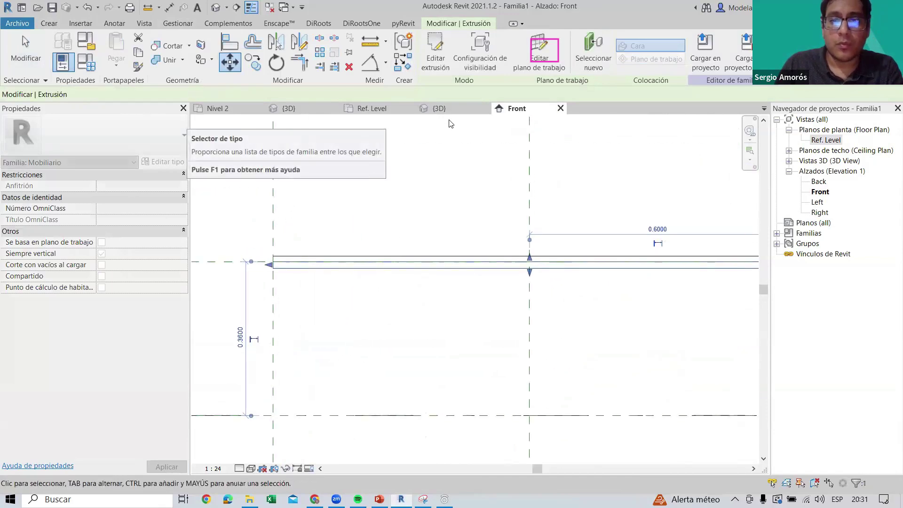
click(442, 108)
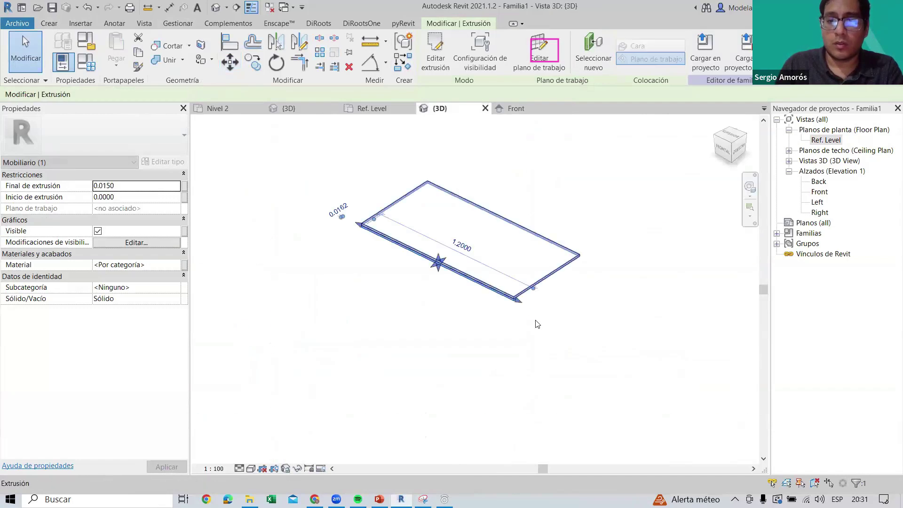
Orbit the 3D view to inspect the raised strip from several angles, then return to Ref. Level
key(Escape)
mouse_move(537, 323)
shift+middle_down()
mouse_move(463, 284)
mouse_move(501, 298)
shift+middle_up()
scroll(463, 284, up, 3)
scroll(522, 316, down, 3)
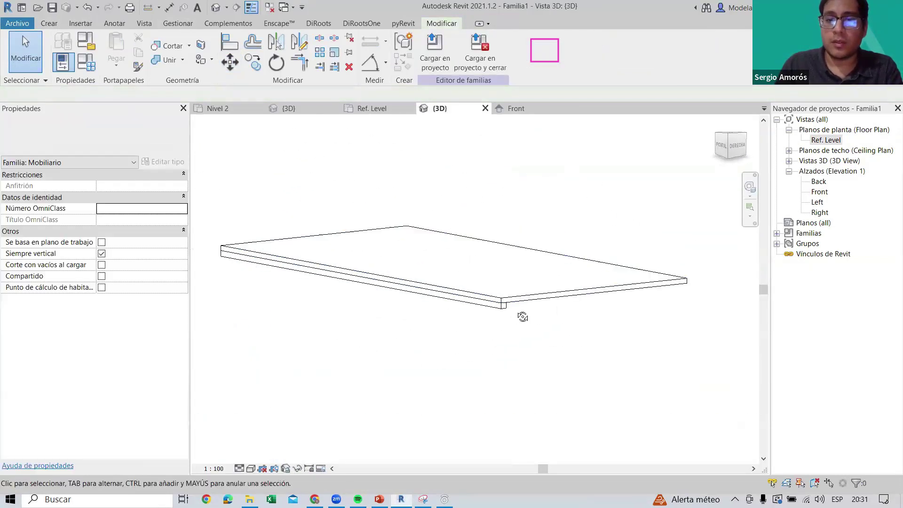
click(444, 309)
shift+middle_drag(444, 309, 563, 340)
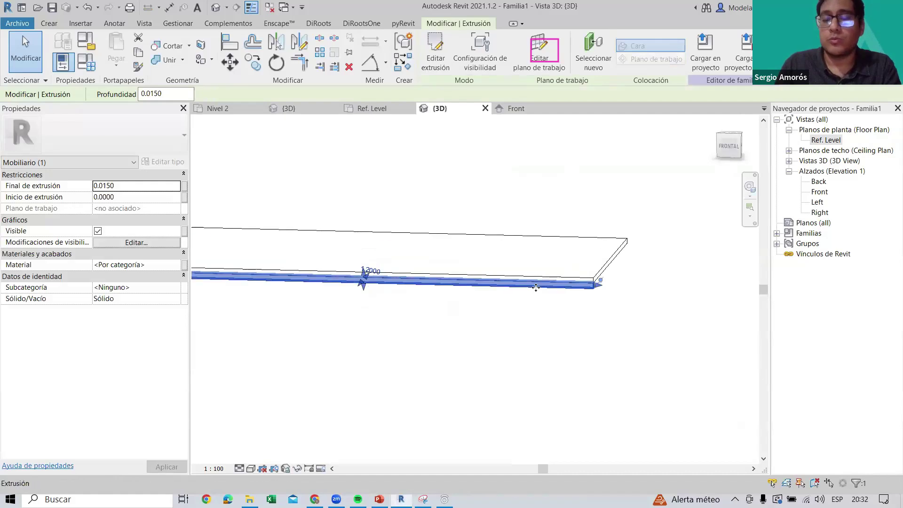
mouse_move(574, 302)
shift+middle_down()
mouse_move(371, 358)
mouse_move(545, 376)
shift+middle_up()
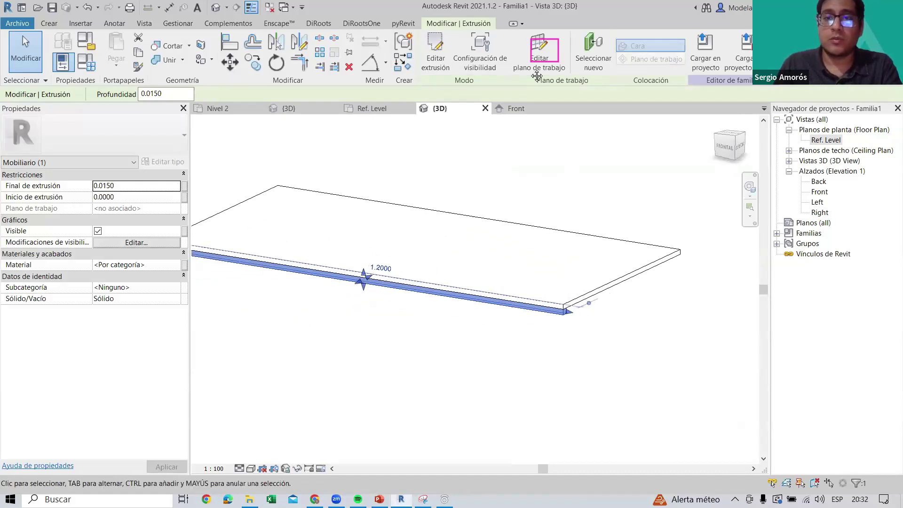
click(566, 347)
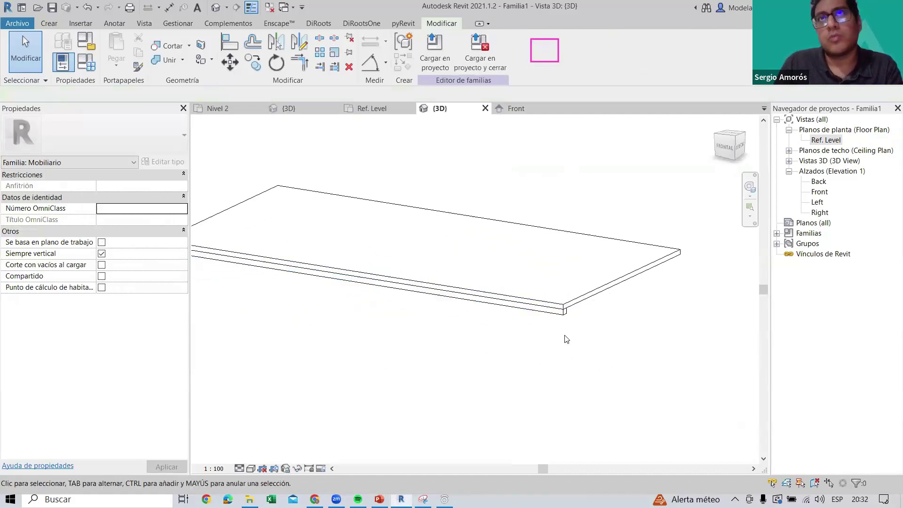
scroll(536, 320, down, 2)
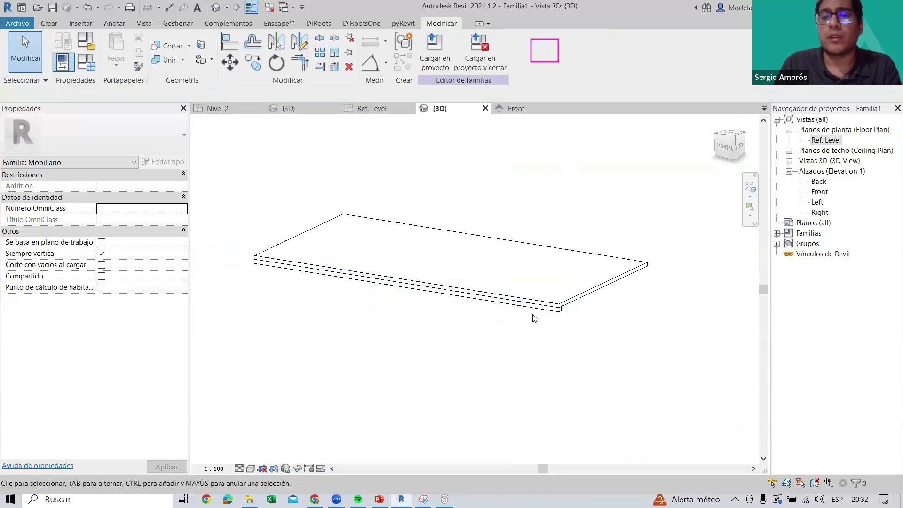
mouse_move(617, 351)
shift+middle_down()
mouse_move(555, 268)
mouse_move(484, 295)
mouse_move(376, 118)
shift+middle_up()
click(374, 109)
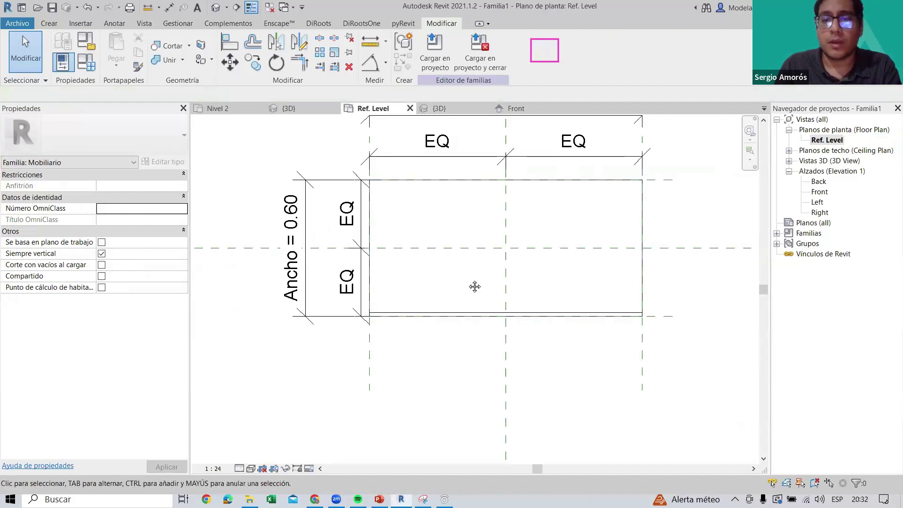
Copy the strip extrusion from the bottom edge onto the top reference plane
scroll(476, 286, down, 1)
click(421, 324)
click(253, 62)
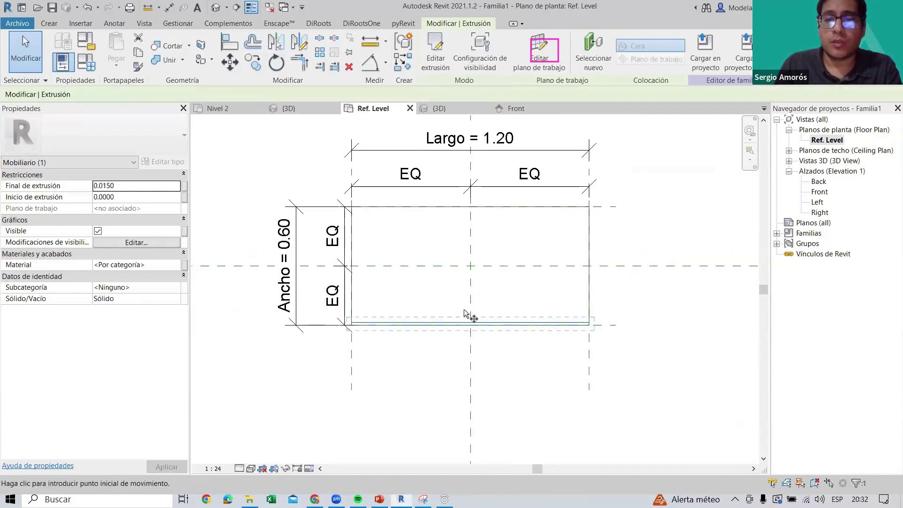
scroll(468, 312, up, 2)
click(467, 327)
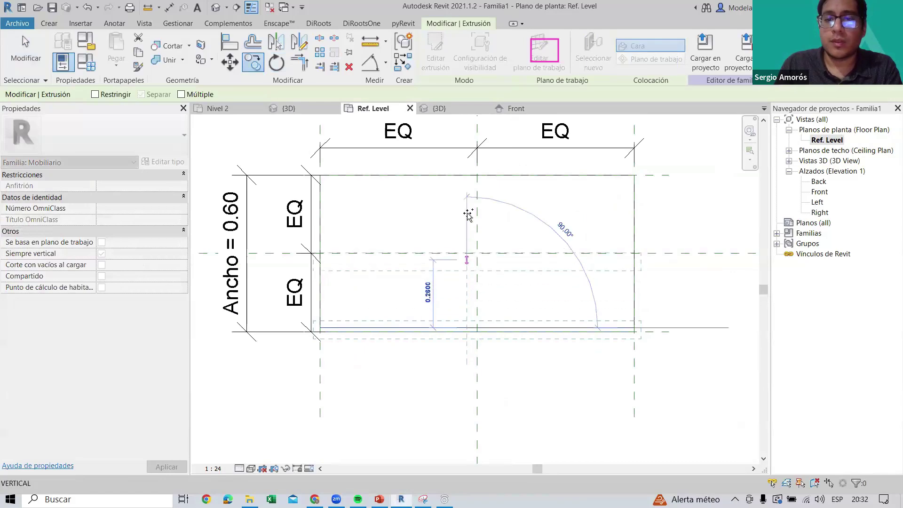
click(468, 178)
key(Escape)
scroll(409, 221, down, 1)
click(403, 212)
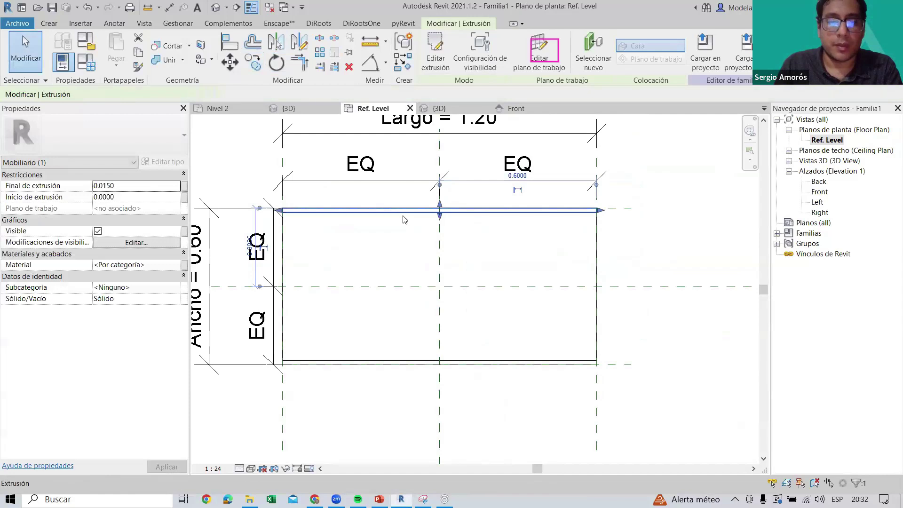
key(c)
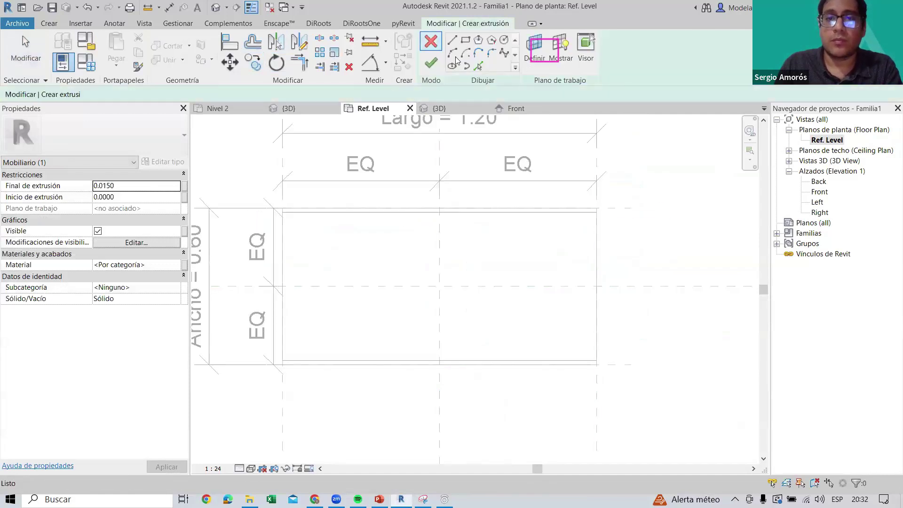
key(Escape)
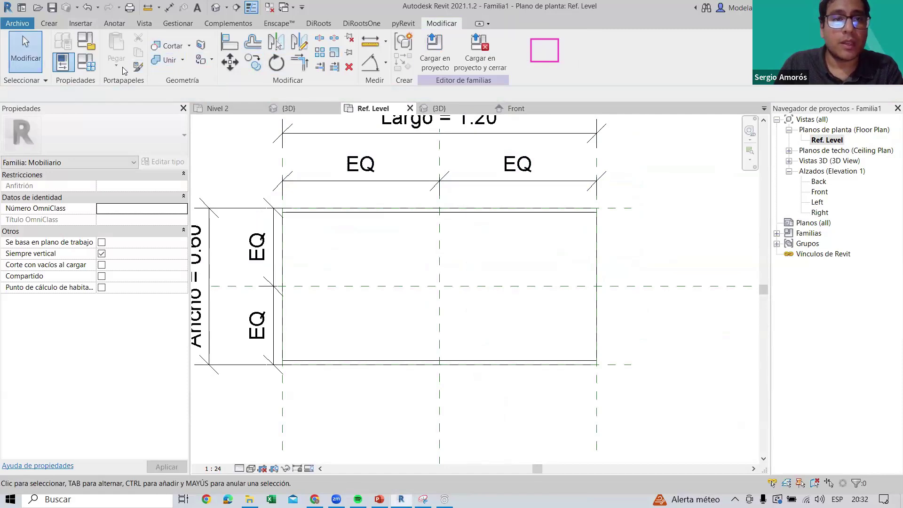
scroll(317, 188, down, 2)
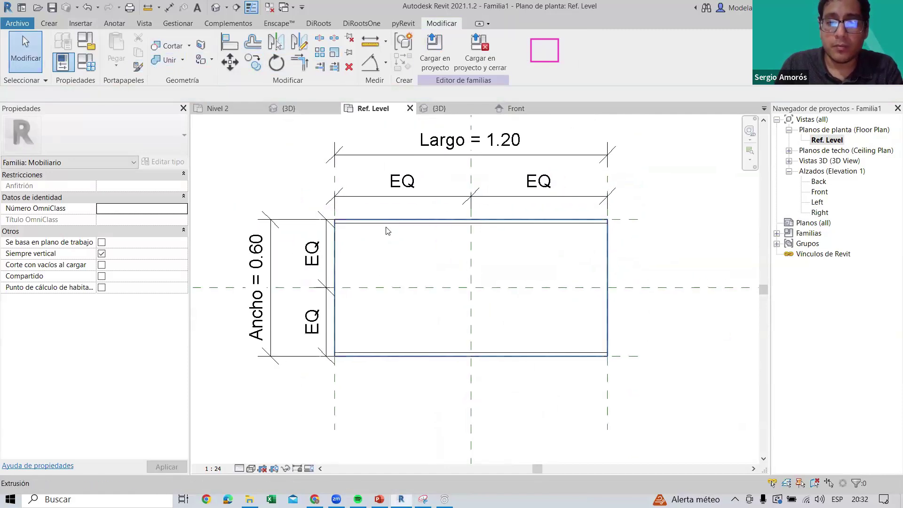
Select the thin desktop extrusion and open its sketch in Edit Extrusion mode
click(362, 234)
scroll(362, 234, up, 2)
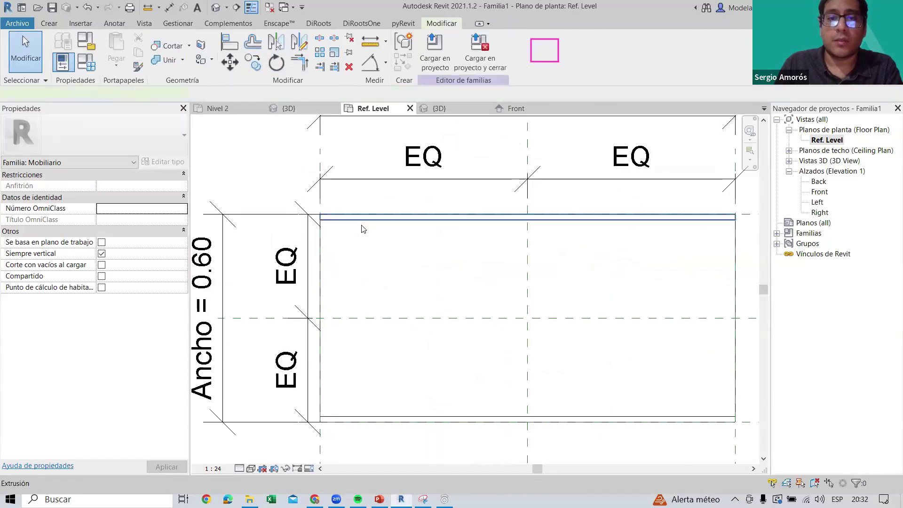
middle_drag(316, 217, 406, 153)
scroll(409, 165, up, 1)
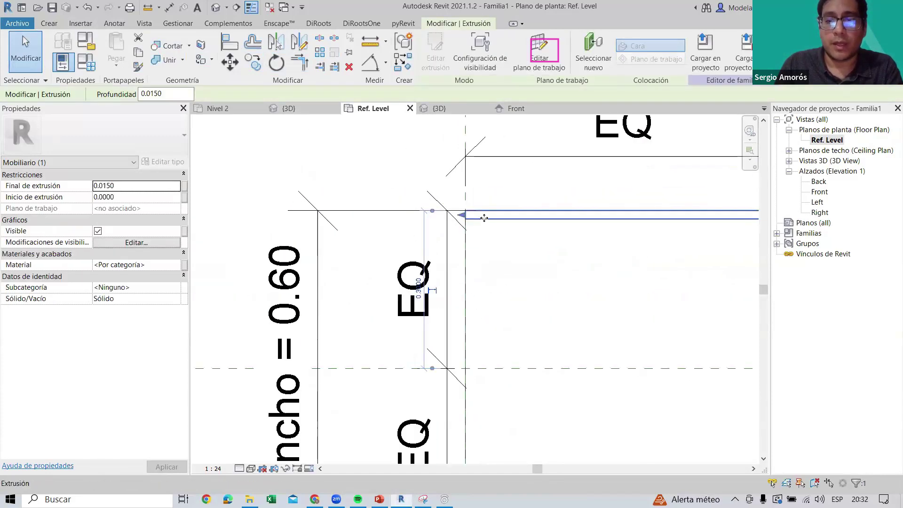
key(Escape)
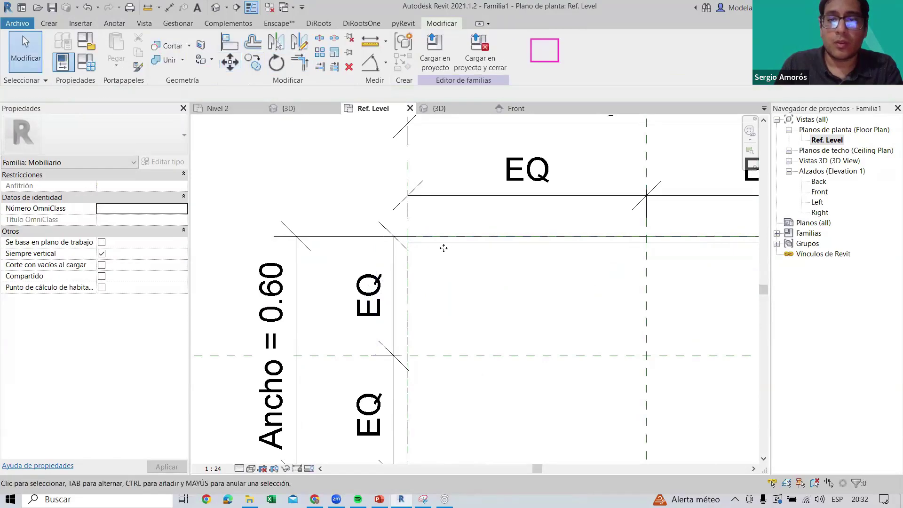
click(443, 242)
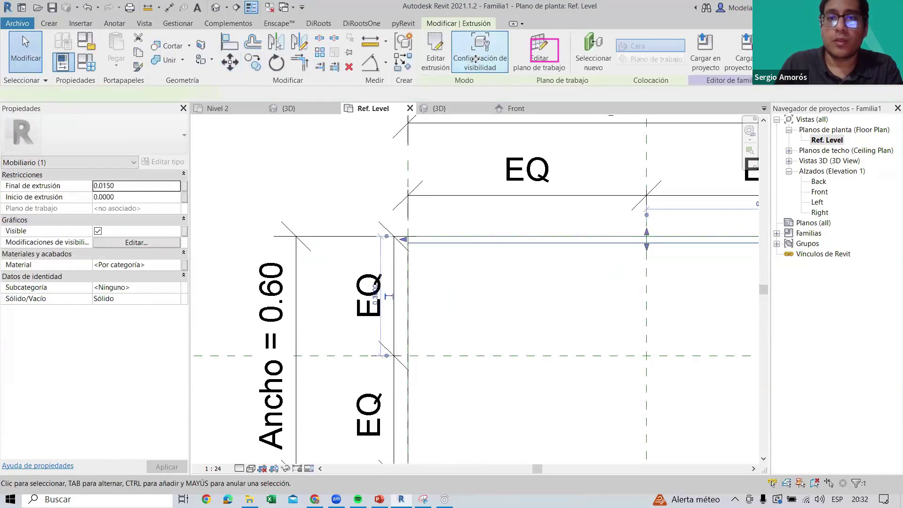
double_click(433, 240)
scroll(432, 238, up, 2)
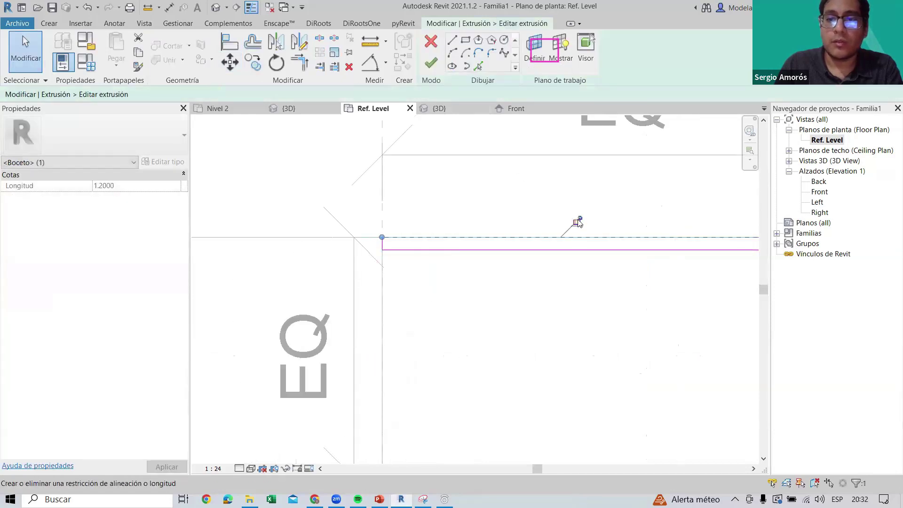
Finish the open desktop extrusion sketch
scroll(578, 222, down, 2)
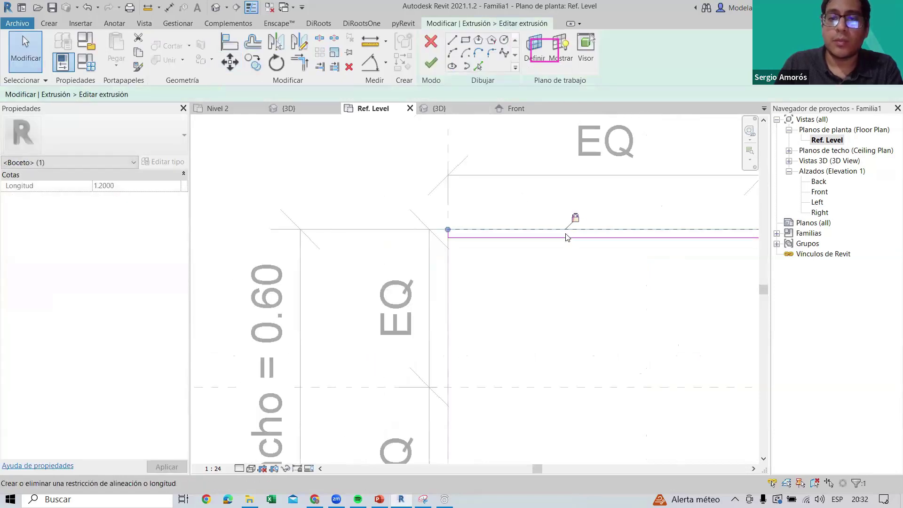
click(431, 63)
scroll(453, 232, down, 1)
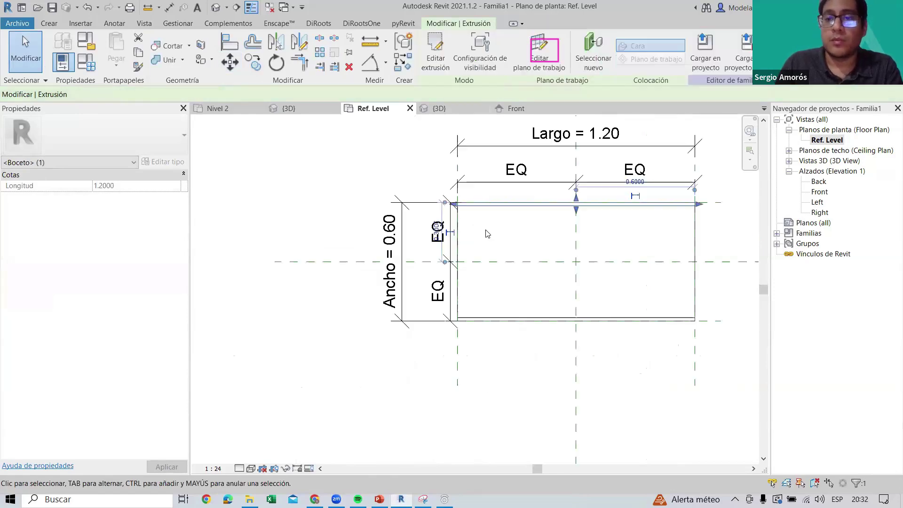
scroll(423, 308, up, 1)
scroll(444, 296, up, 1)
scroll(444, 281, up, 1)
Reopen the sketch to check its bottom line against Largo = 1.20, then finish it
double_click(444, 285)
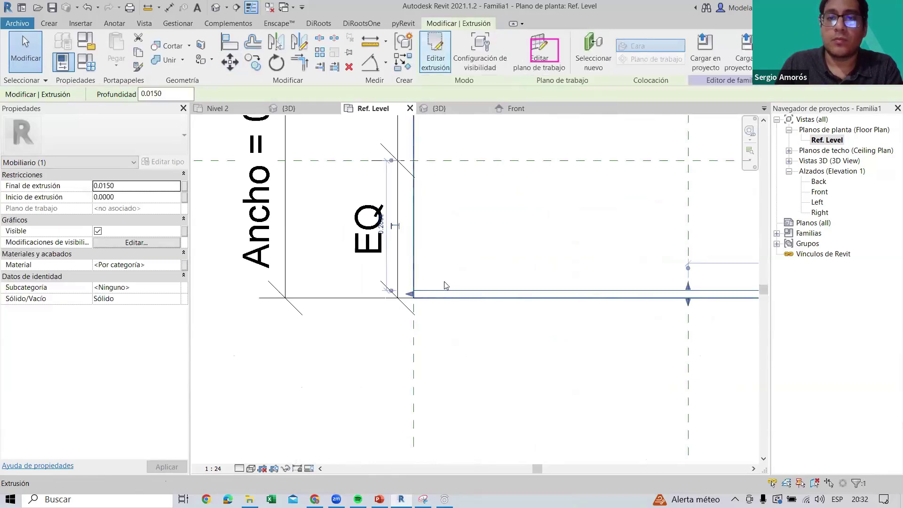
scroll(461, 293, up, 2)
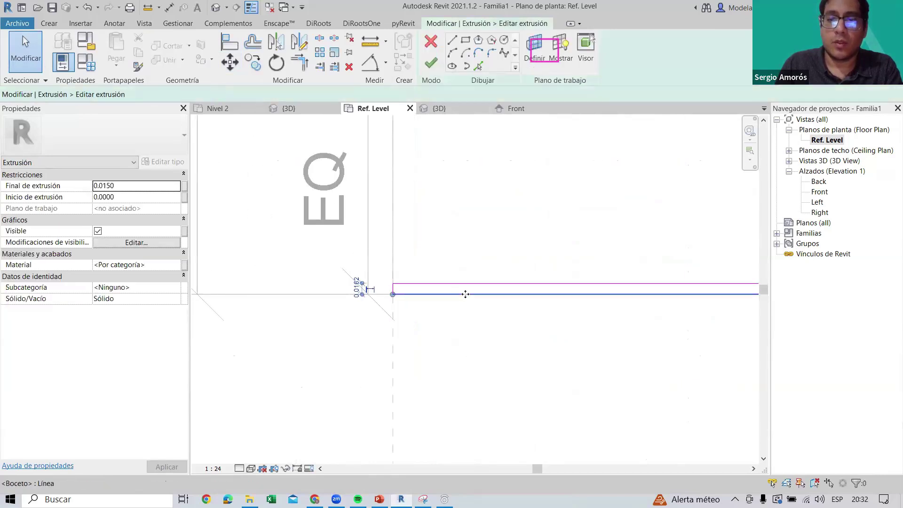
click(465, 294)
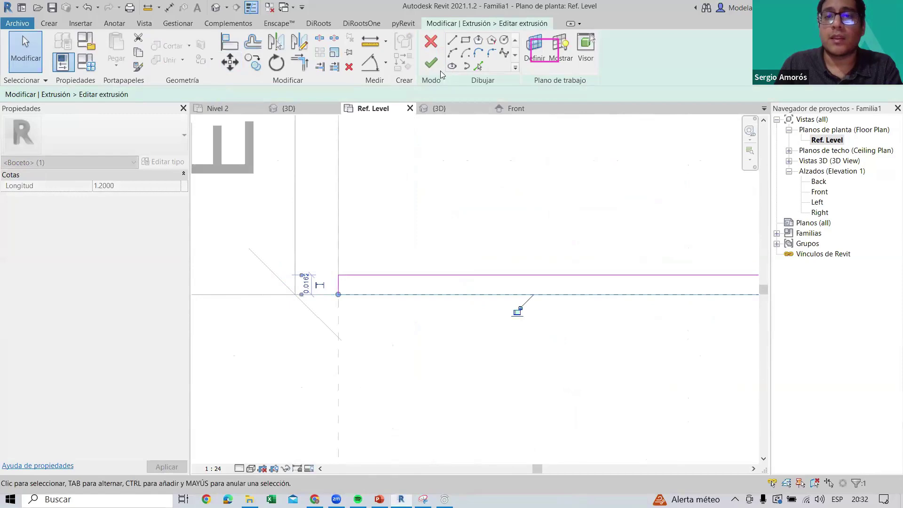
scroll(500, 319, down, 1)
scroll(500, 278, down, 1)
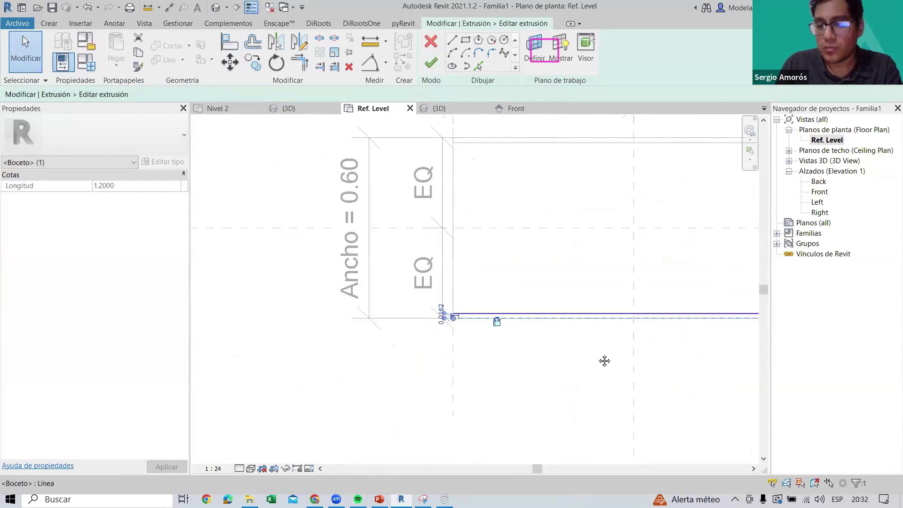
scroll(602, 361, down, 1)
scroll(577, 277, down, 1)
middle_drag(578, 305, 617, 337)
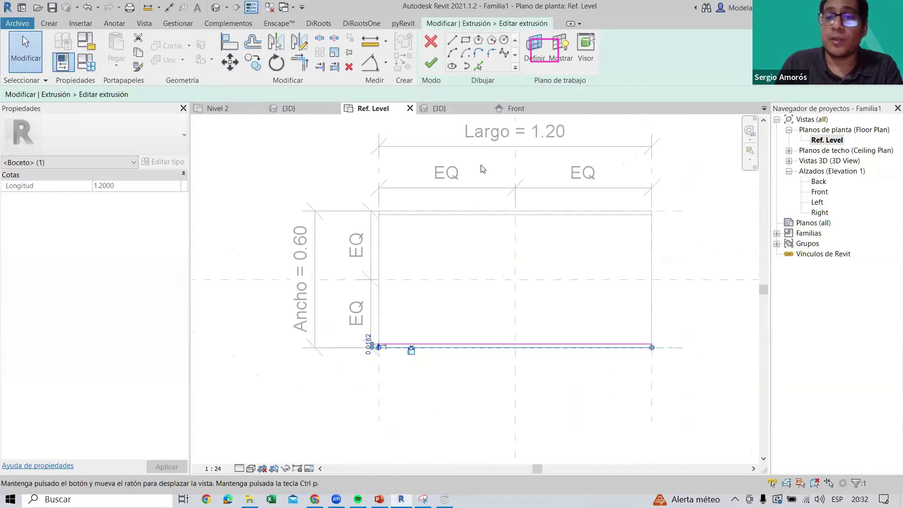
click(431, 63)
key(Escape)
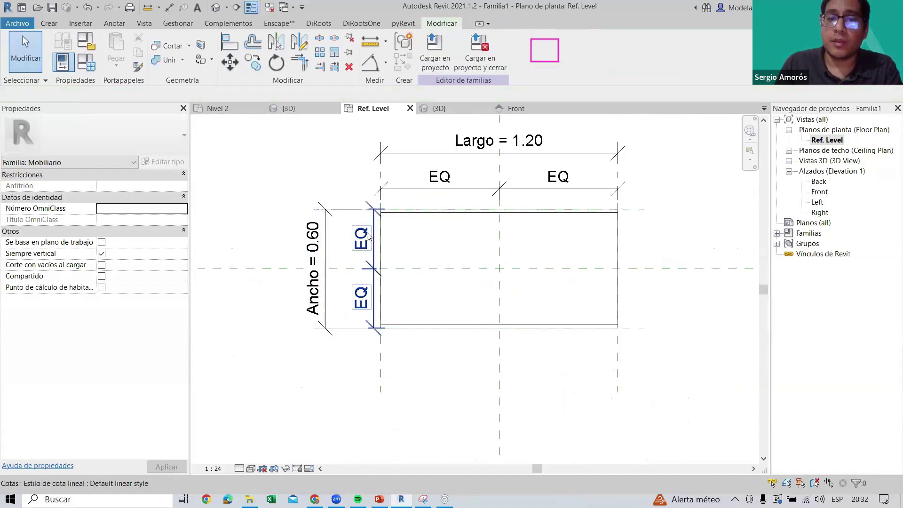
Extrude a small circle near the outline's top-left corner as the first round leg
middle_drag(328, 274, 280, 310)
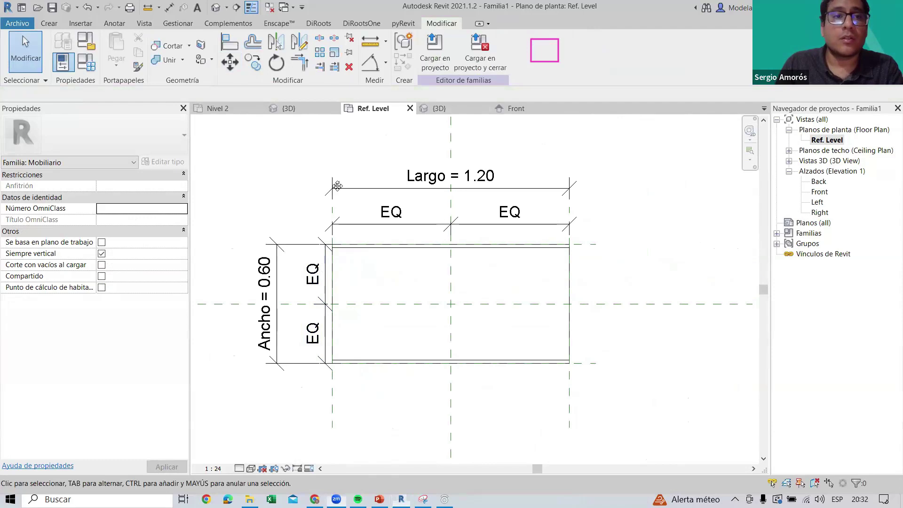
click(49, 23)
click(116, 50)
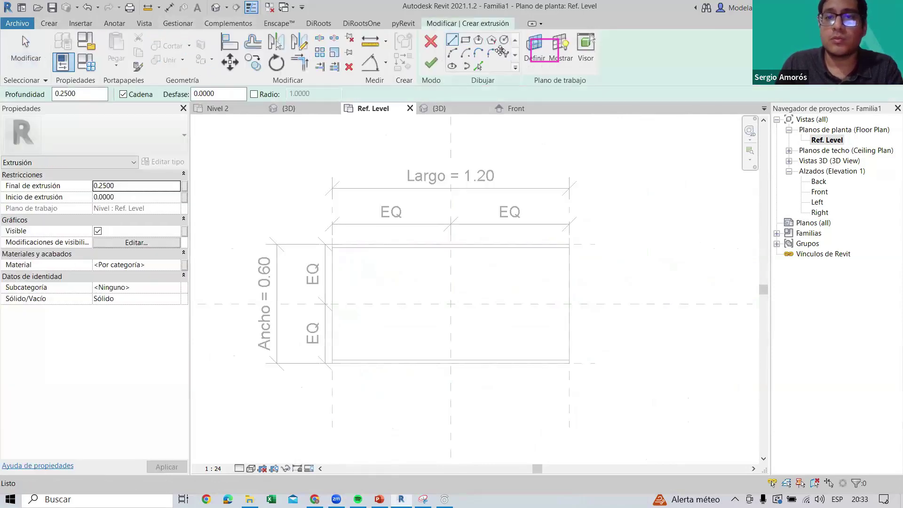
click(502, 39)
scroll(339, 277, up, 2)
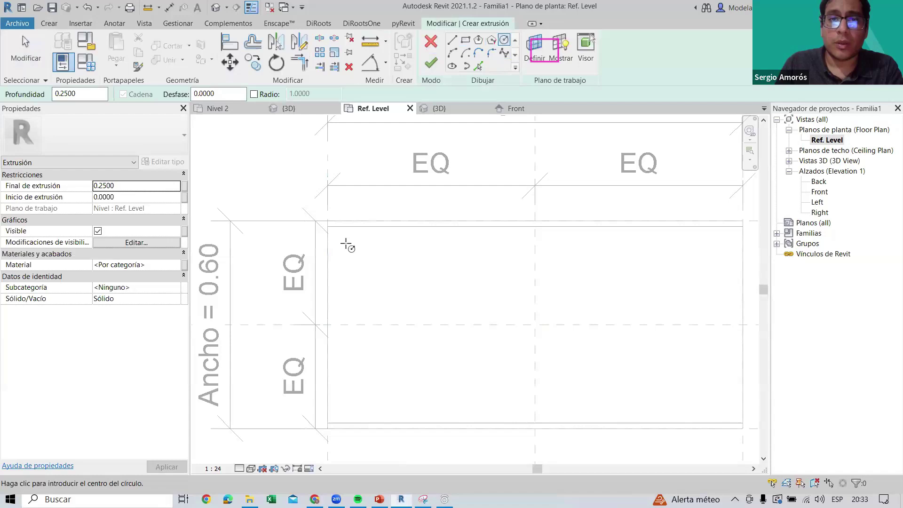
click(345, 239)
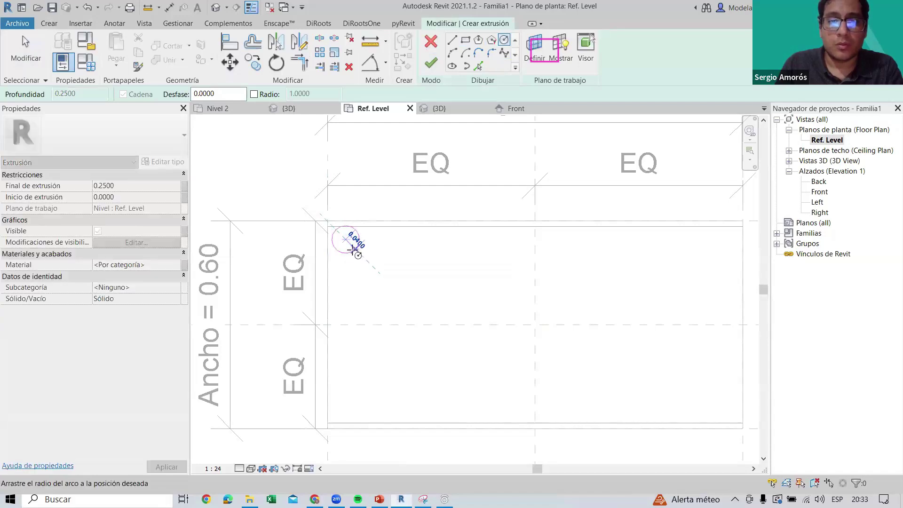
click(350, 245)
scroll(348, 245, down, 2)
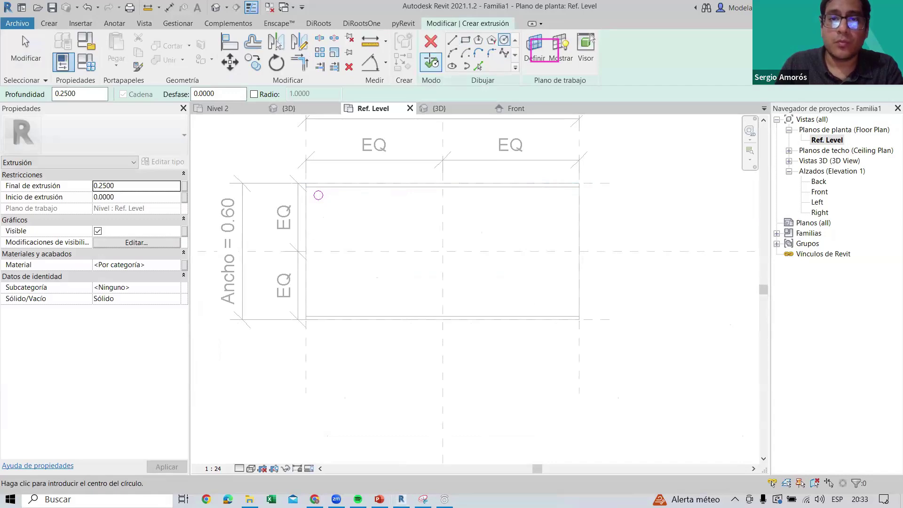
key(Escape)
key(Escape)
scroll(317, 187, up, 2)
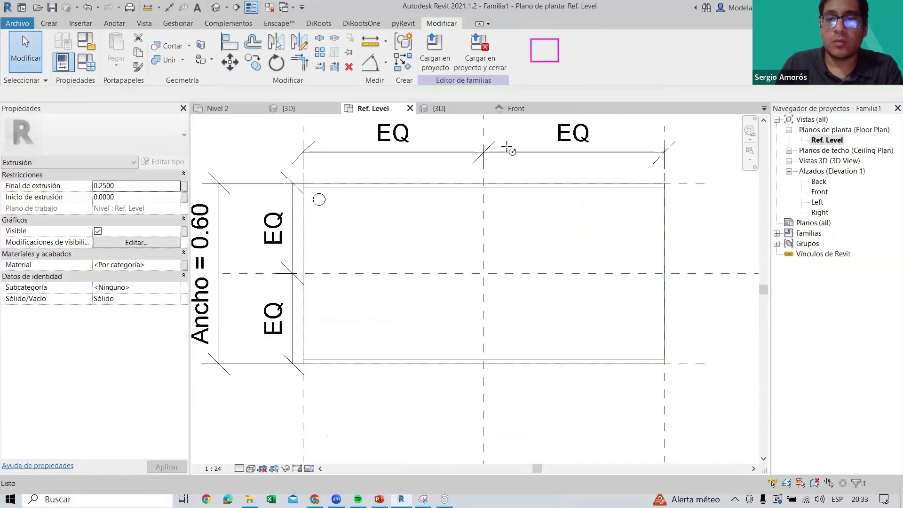
In Front elevation, stretch the round leg's top up toward the desktop
click(516, 108)
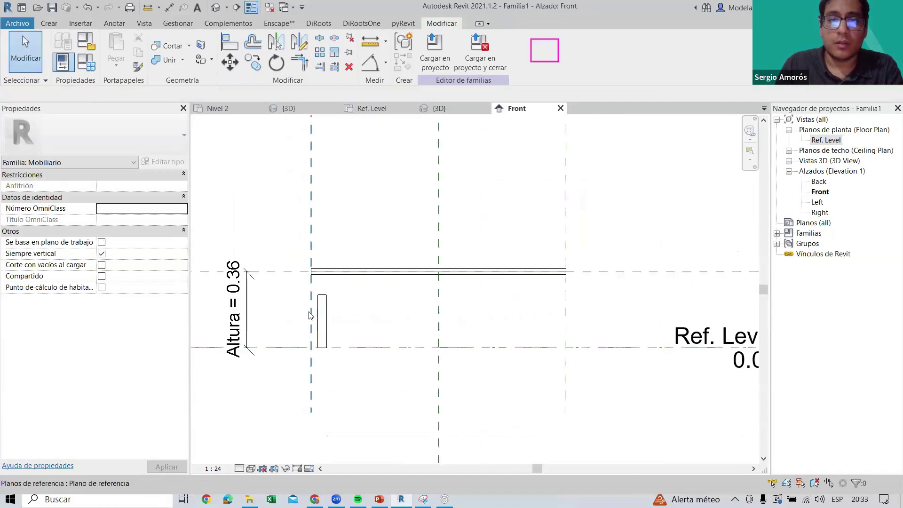
click(312, 306)
scroll(298, 302, up, 2)
scroll(297, 302, up, 1)
drag(352, 287, 355, 216)
scroll(349, 233, up, 2)
scroll(388, 228, down, 2)
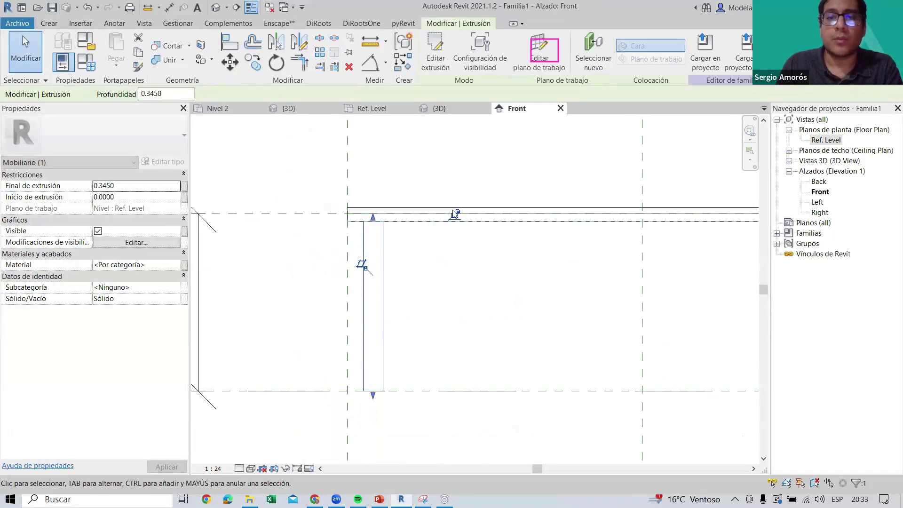
scroll(296, 193, up, 2)
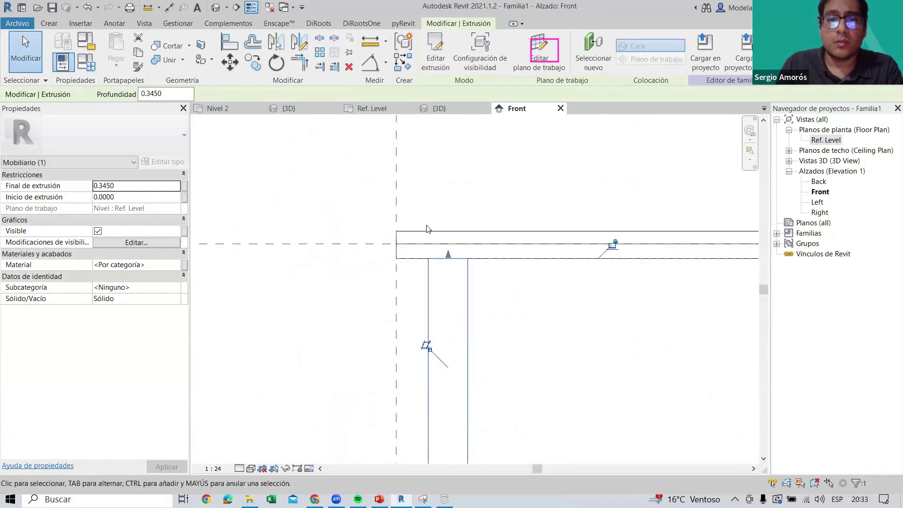
key(Escape)
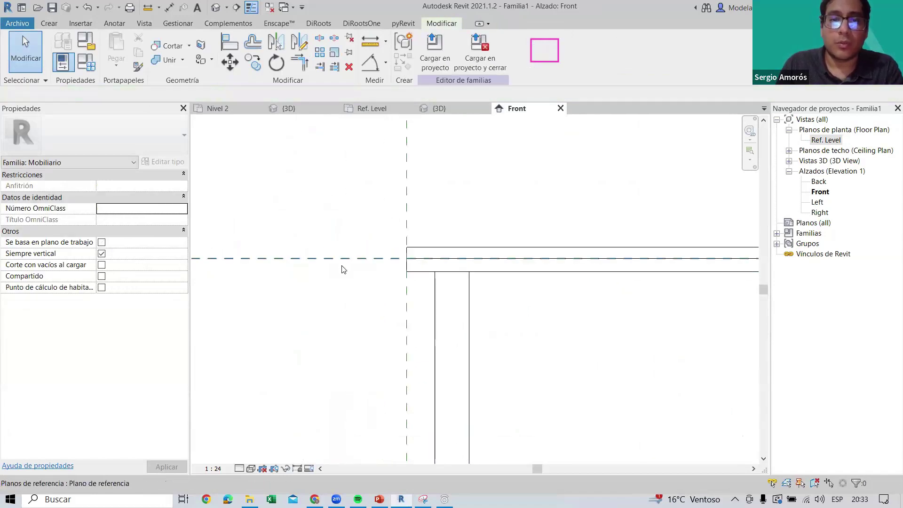
Extend the leg to 0.36 so it meets the desktop
click(346, 258)
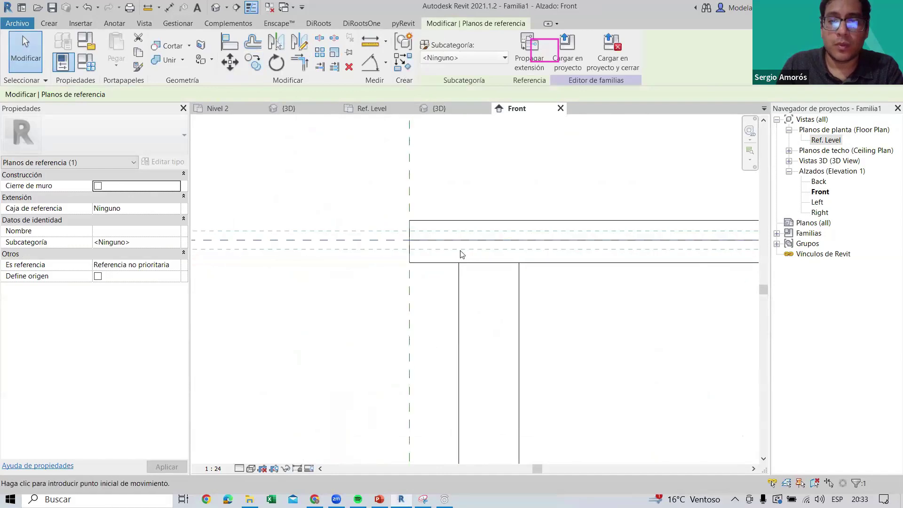
click(512, 288)
click(489, 299)
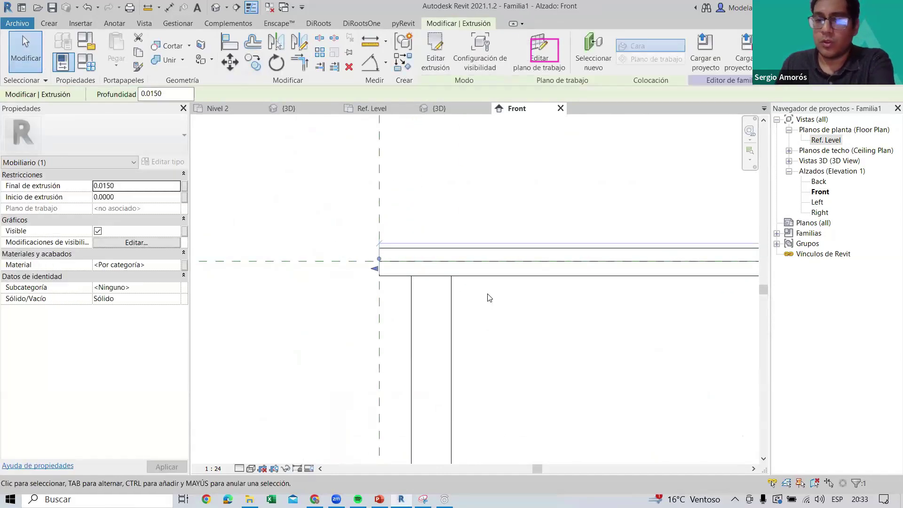
click(453, 306)
scroll(442, 275, up, 2)
click(432, 278)
drag(433, 277, 428, 250)
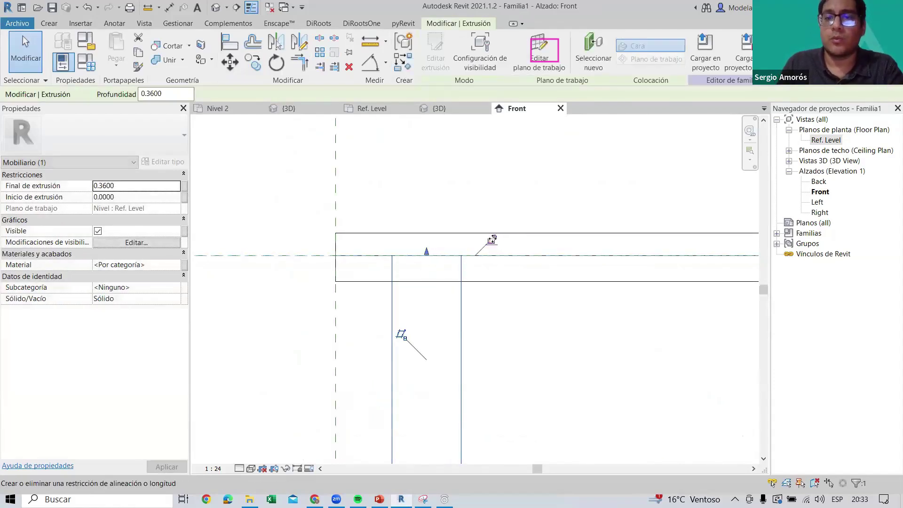
scroll(442, 203, down, 5)
Return to the Ref. Level plan and select the leg
click(314, 250)
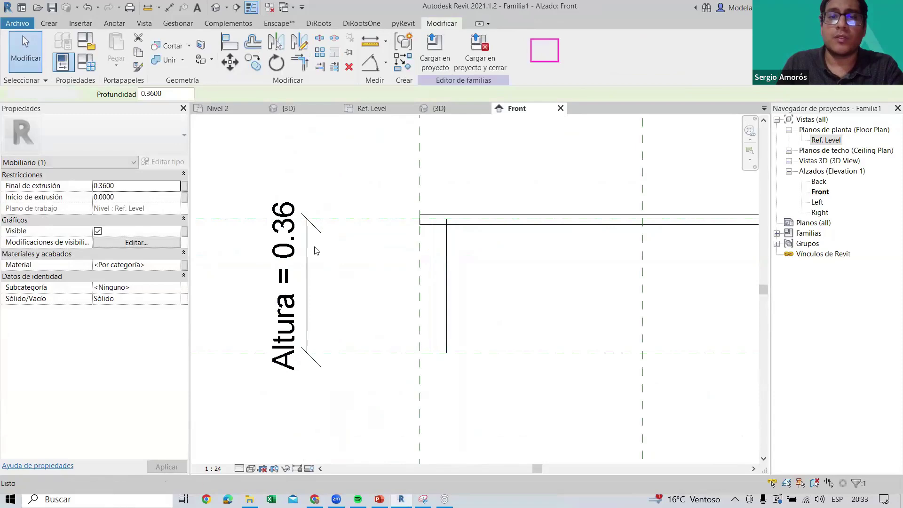
scroll(337, 280, down, 3)
key(Escape)
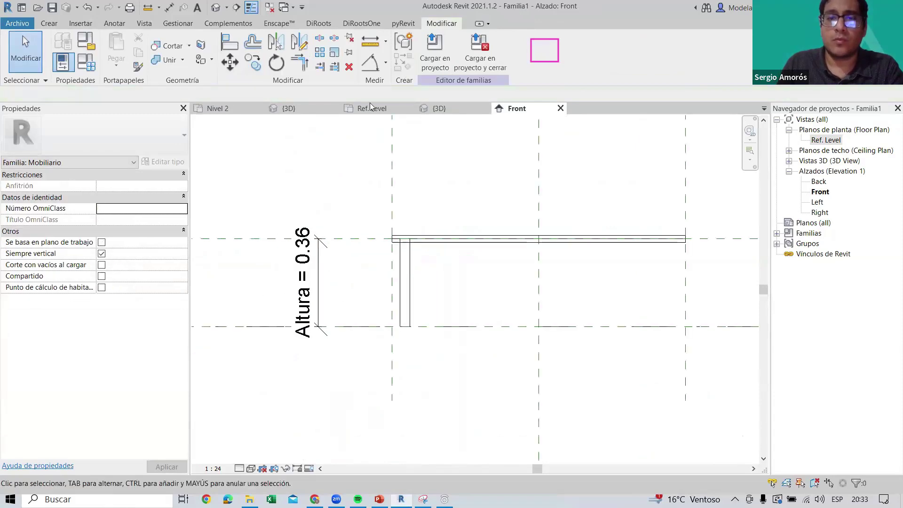
click(370, 106)
click(323, 187)
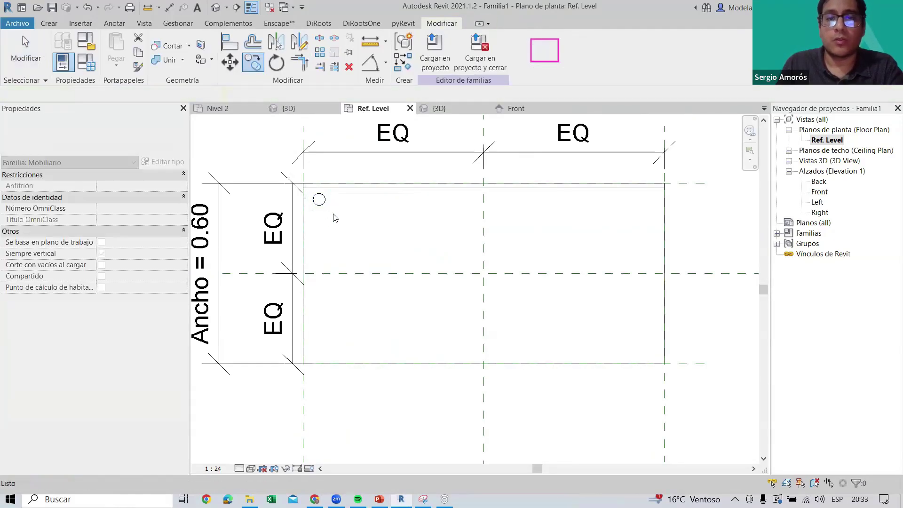
Mirror the top-left leg to complete legs at all four corners
click(445, 229)
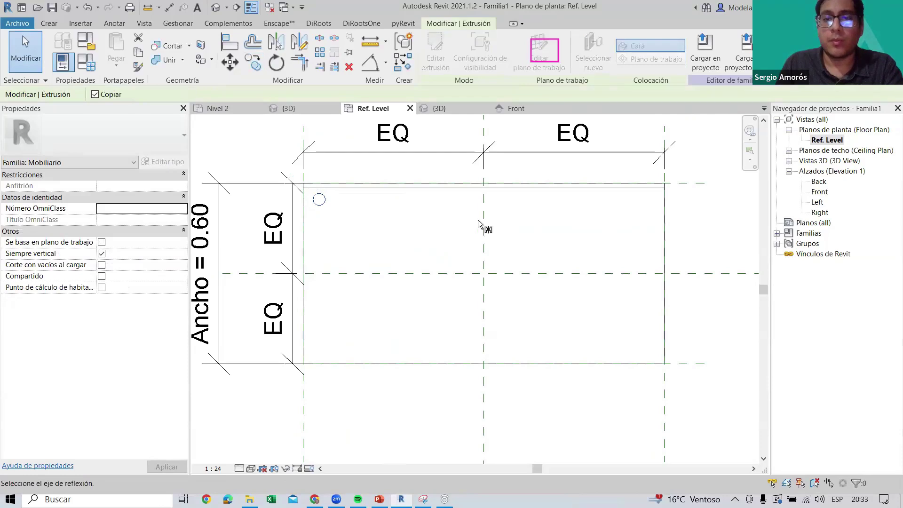
click(321, 194)
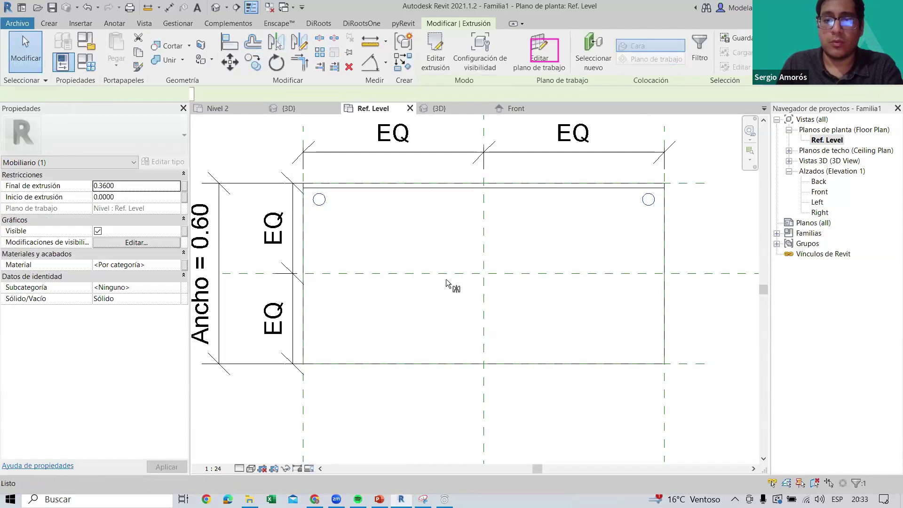
key(m)
key(m)
click(466, 245)
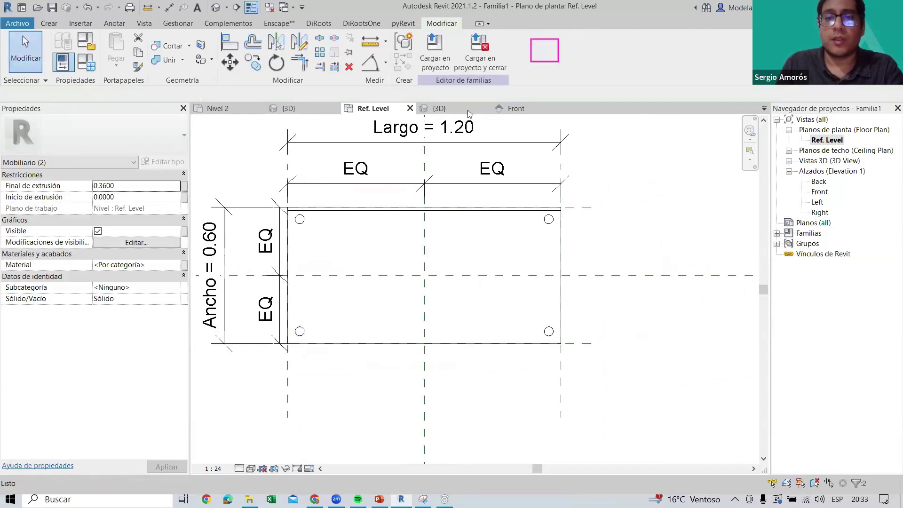
click(444, 141)
Orbit the table to an isometric 3D view, then show the Front elevation
click(464, 112)
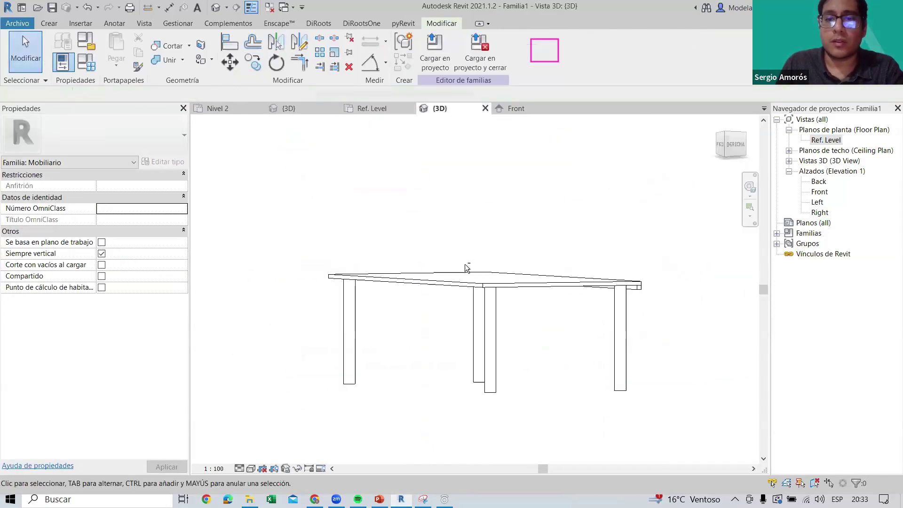
mouse_move(466, 268)
shift+middle_down()
mouse_move(568, 333)
mouse_move(632, 312)
mouse_move(520, 357)
mouse_move(531, 368)
mouse_move(455, 318)
mouse_move(401, 317)
shift+middle_up()
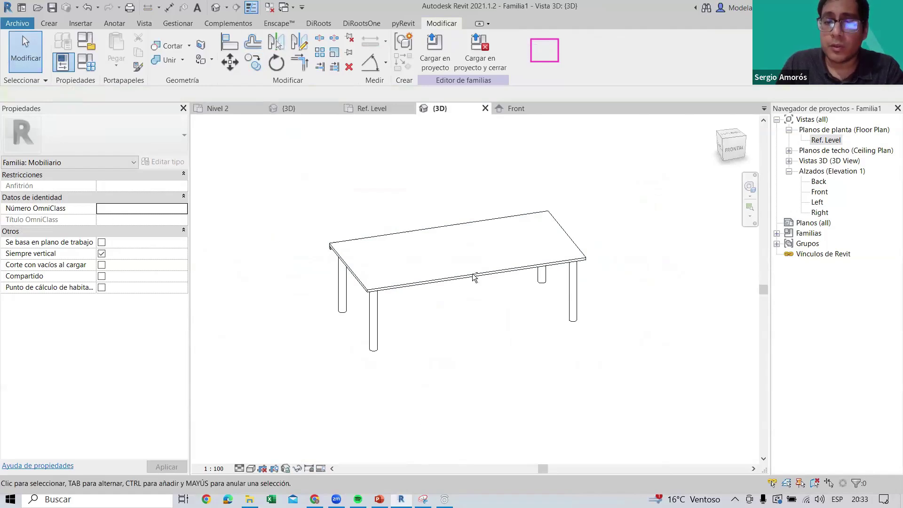
click(516, 108)
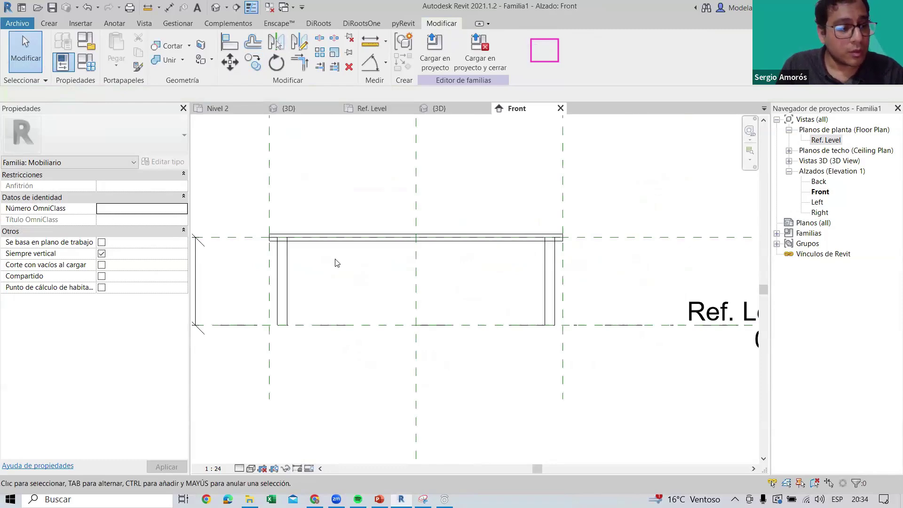
In the Front elevation, select the left leg extrusion and check its height against the 0.36 planes
scroll(357, 296, up, 2)
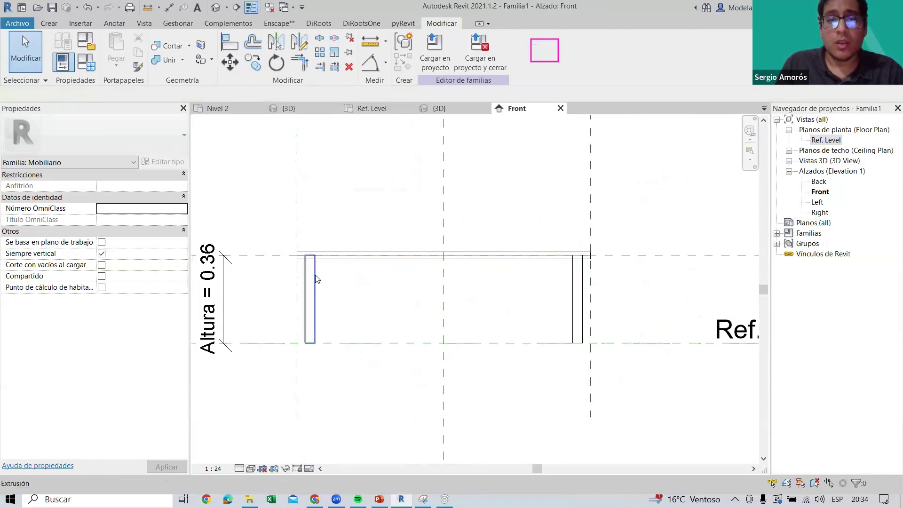
scroll(312, 280, up, 2)
click(308, 282)
middle_drag(492, 312, 658, 346)
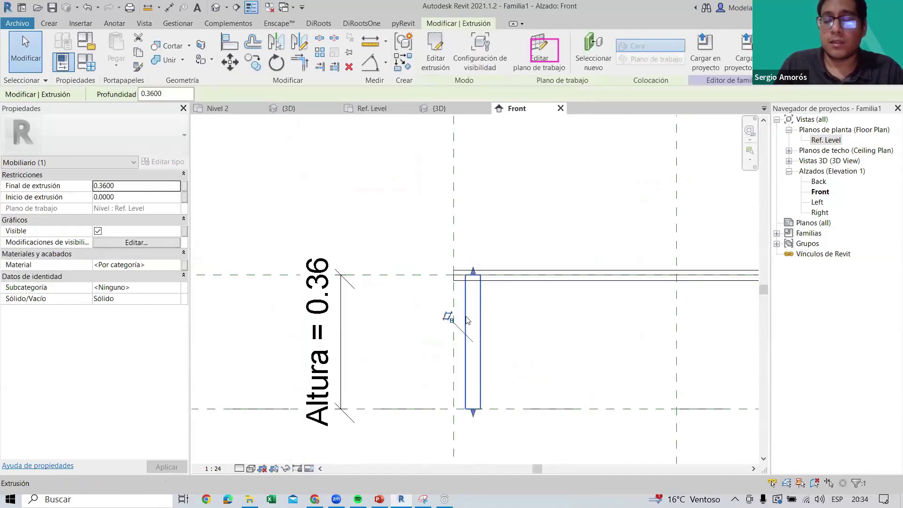
click(463, 272)
scroll(399, 205, down, 2)
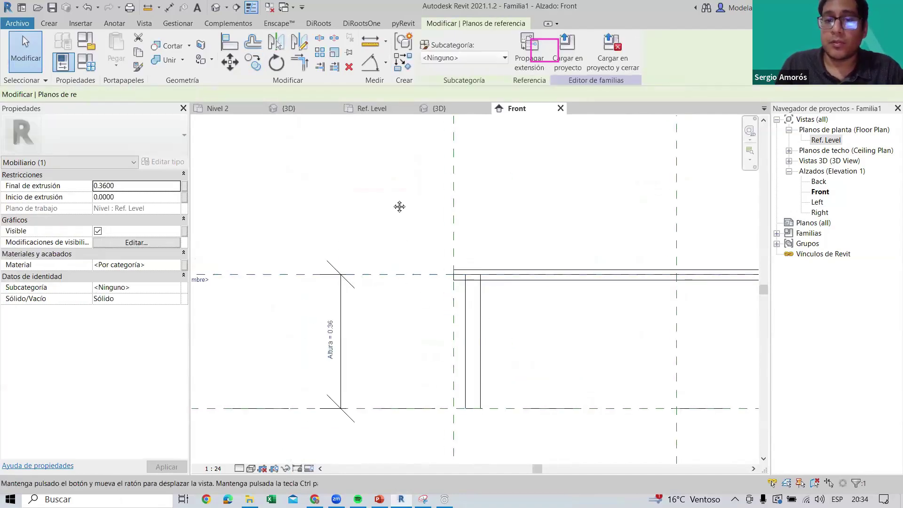
scroll(479, 296, up, 2)
click(480, 296)
click(462, 282)
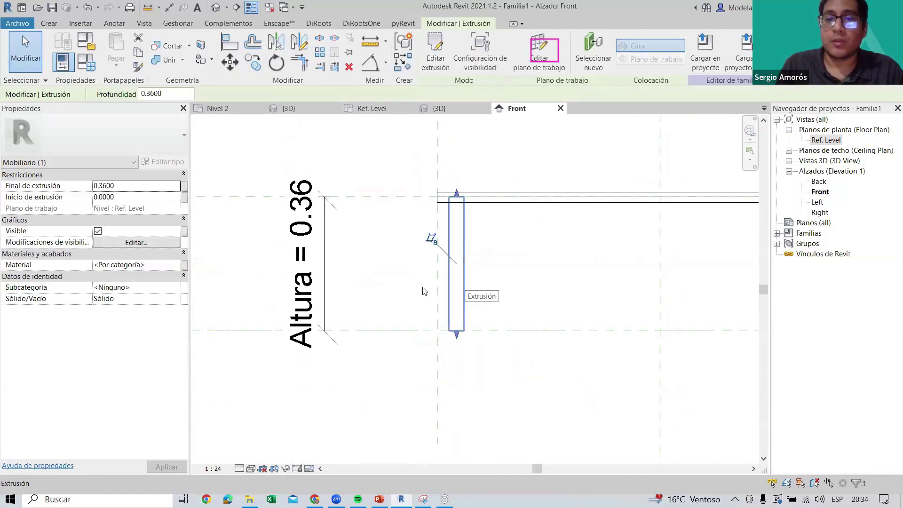
scroll(501, 288, down, 2)
scroll(478, 327, up, 2)
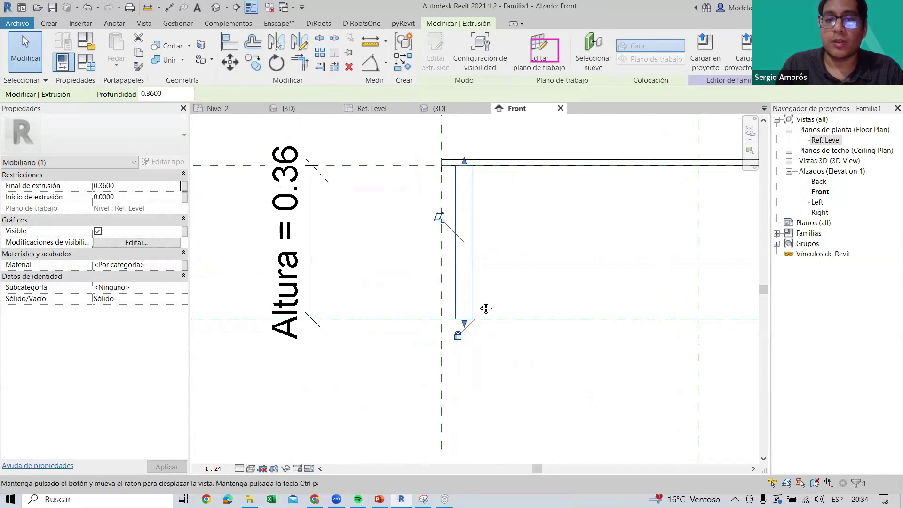
scroll(486, 308, down, 1)
click(461, 256)
Confirm the leg's top end reaches the 0.36 tabletop, then go back to the 3D view
click(446, 221)
scroll(446, 222, up, 2)
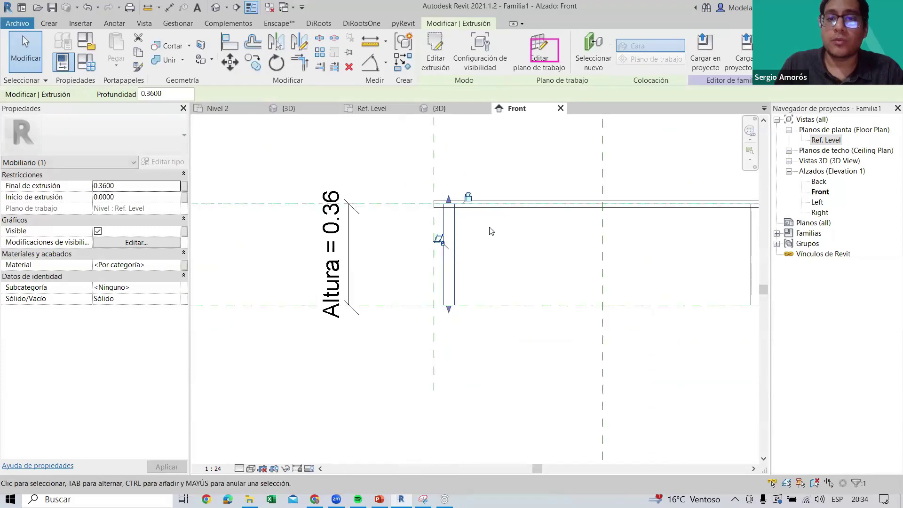
scroll(286, 229, down, 3)
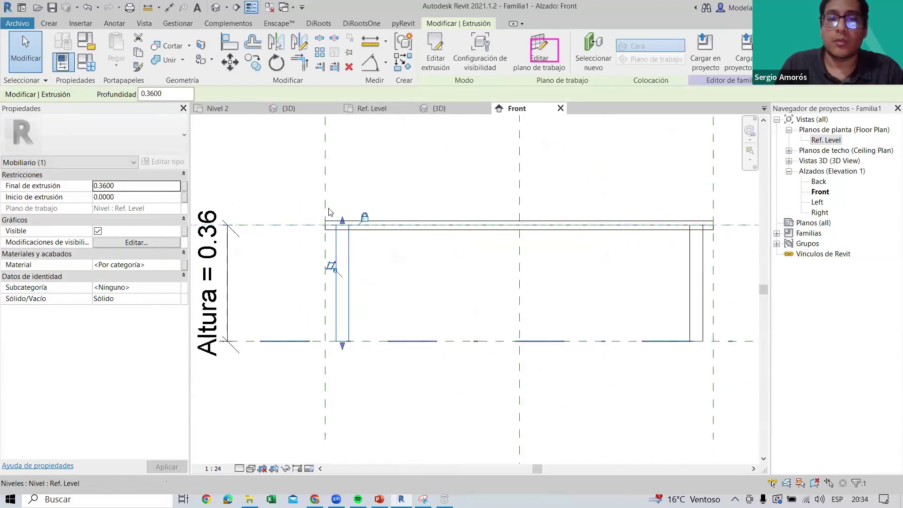
middle_drag(276, 256, 312, 266)
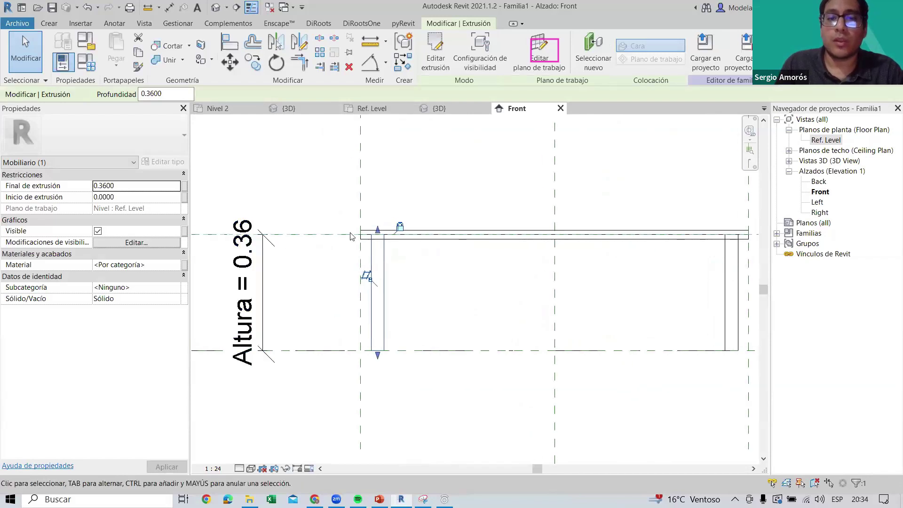
scroll(422, 259, down, 2)
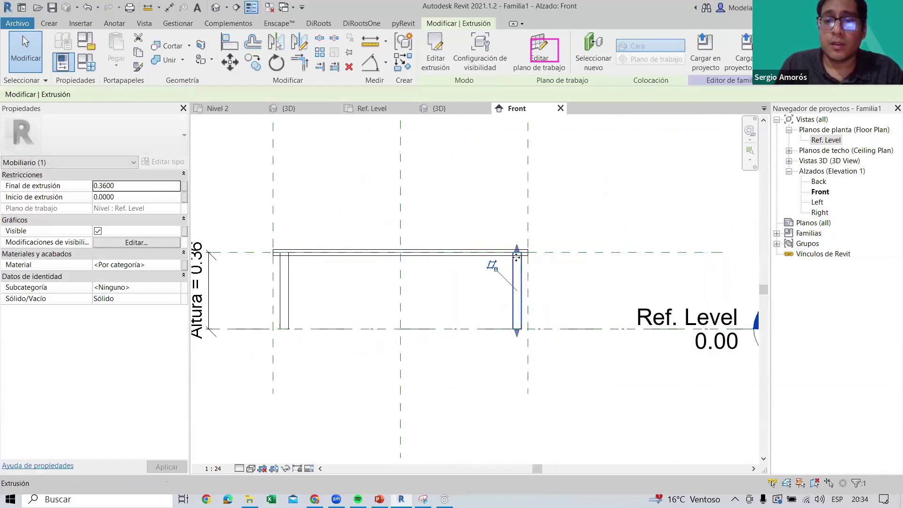
scroll(515, 249, up, 4)
scroll(514, 248, up, 1)
scroll(515, 258, up, 1)
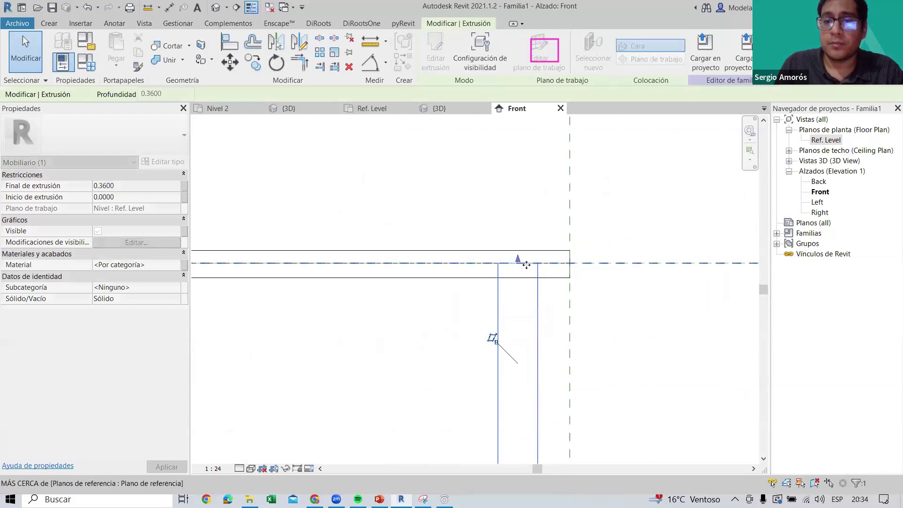
click(494, 242)
scroll(501, 160, down, 2)
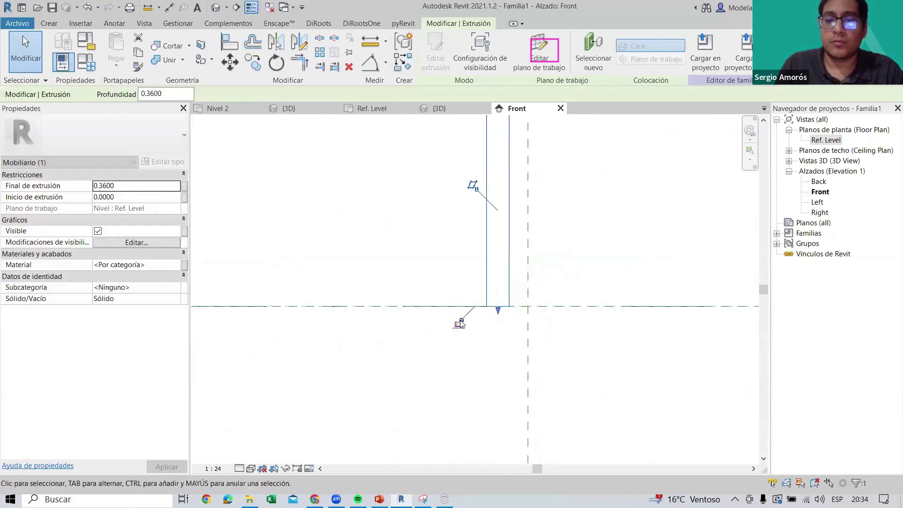
scroll(514, 308, down, 2)
scroll(534, 236, down, 2)
click(563, 175)
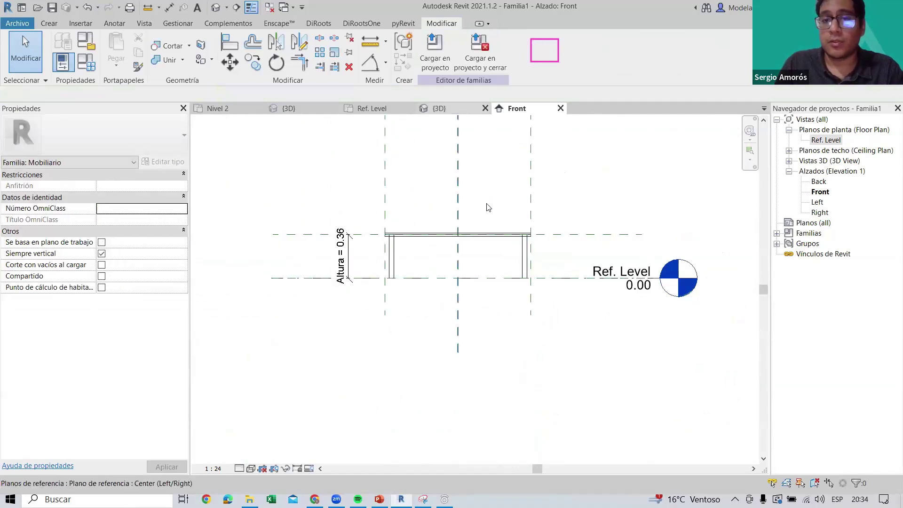
click(452, 109)
shift+middle_drag(517, 282, 530, 310)
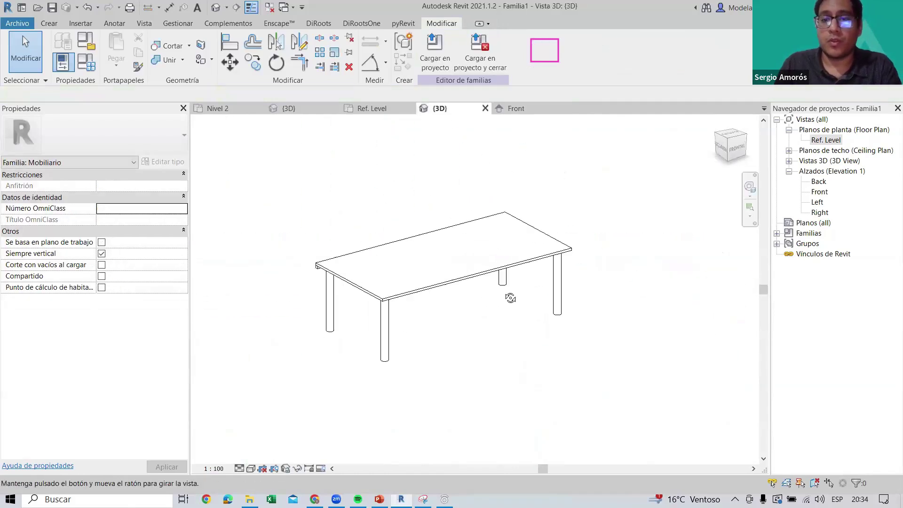
click(514, 109)
click(372, 109)
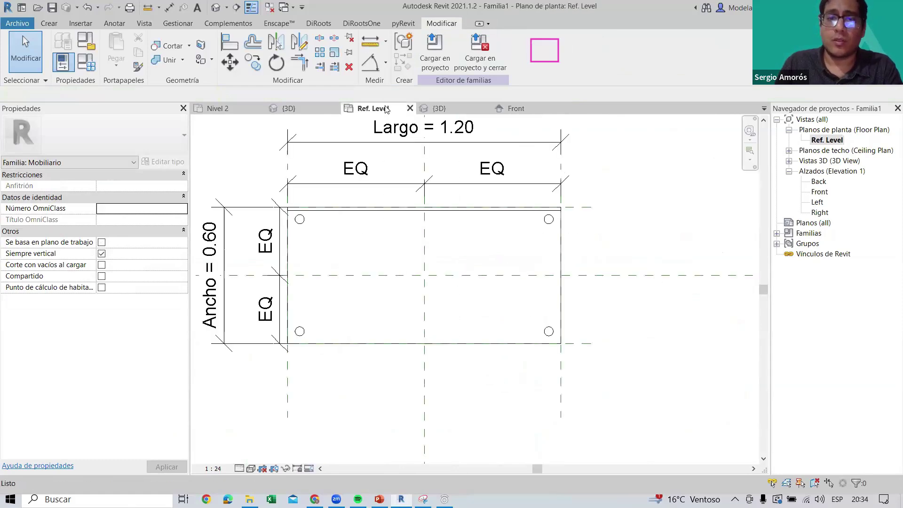
middle_drag(424, 301, 434, 333)
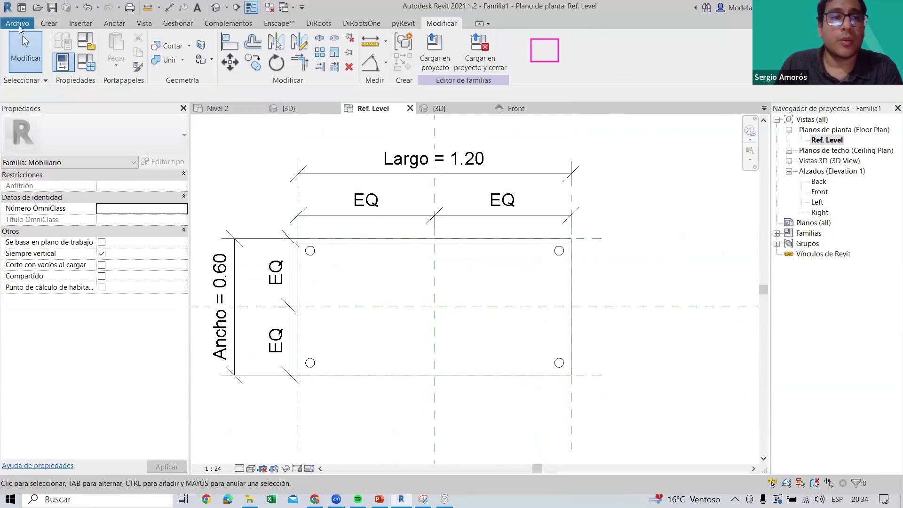
click(17, 23)
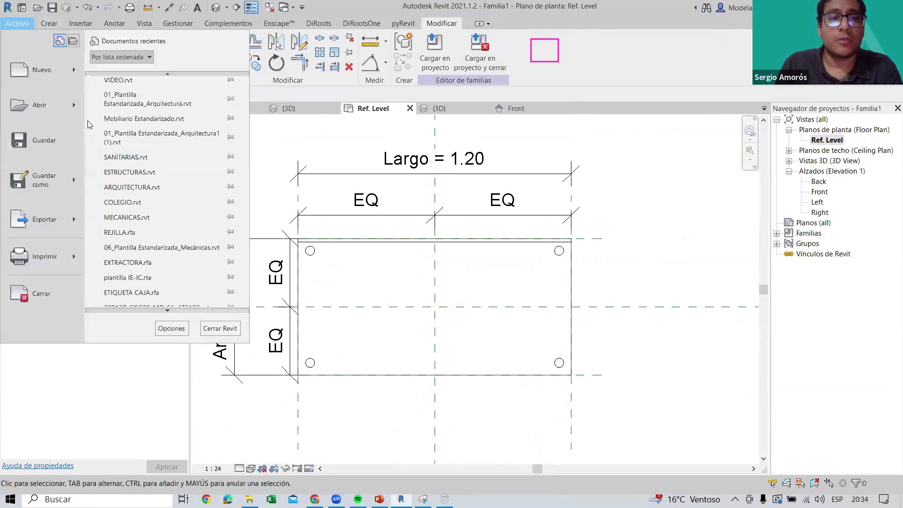
click(632, 176)
click(438, 108)
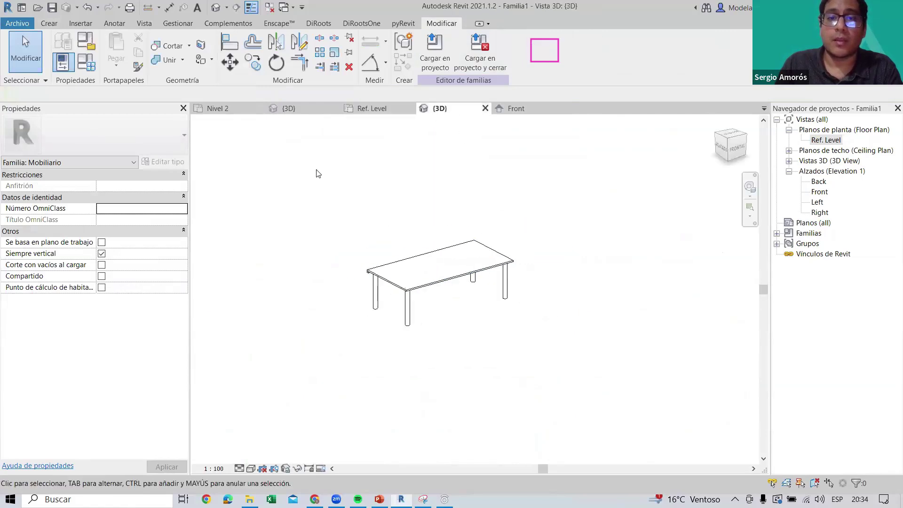
drag(316, 170, 612, 399)
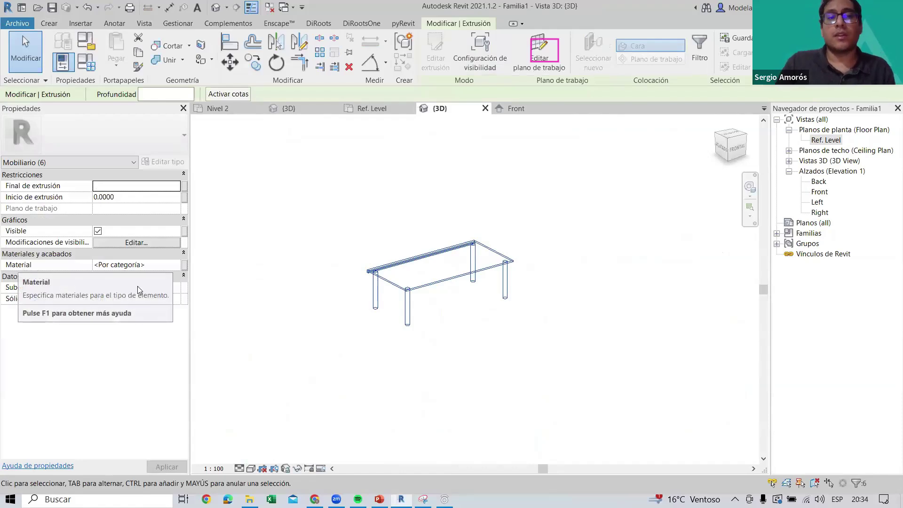
click(176, 264)
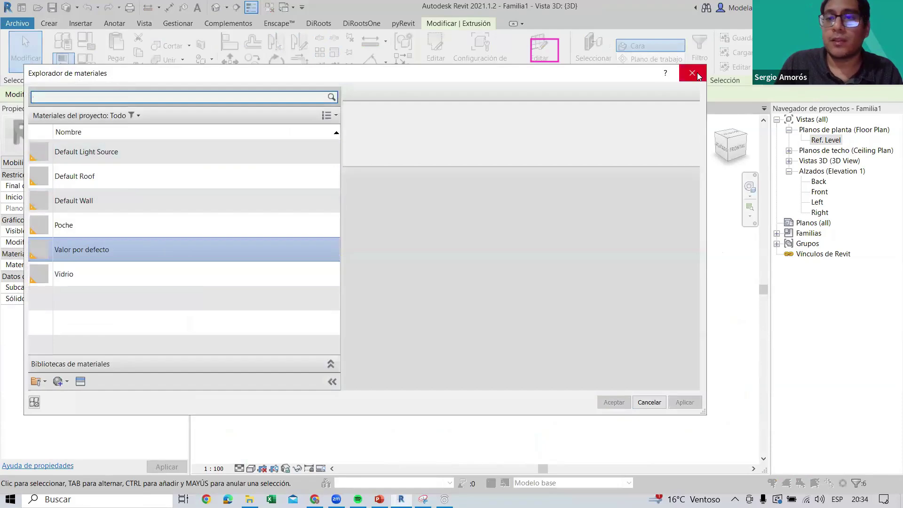
click(692, 71)
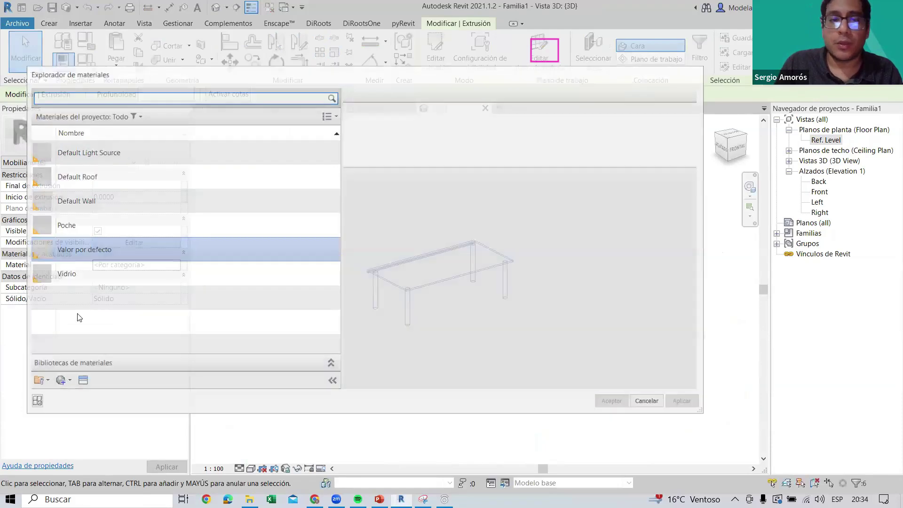
click(184, 266)
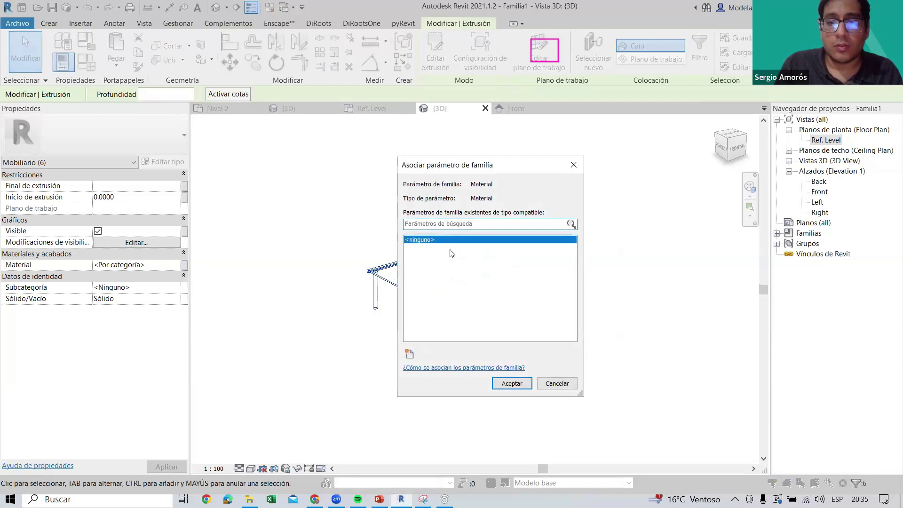
click(512, 384)
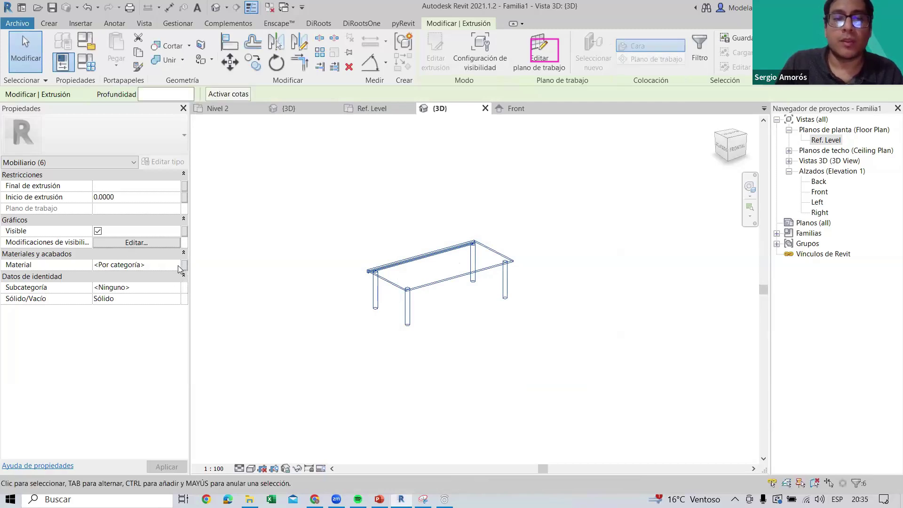
middle_drag(313, 218, 288, 244)
key(Escape)
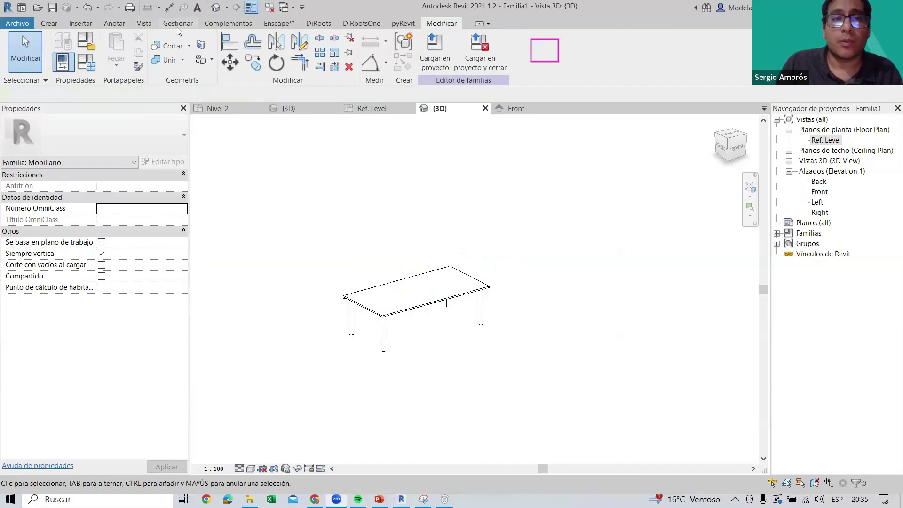
Transfer only Materiales from the VIDEO project into the table family, overwriting the duplicate types
click(179, 23)
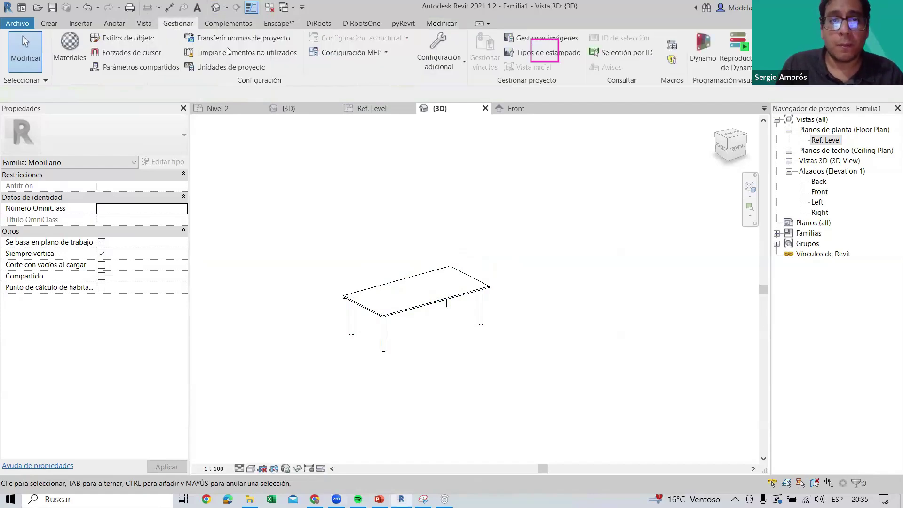
click(236, 40)
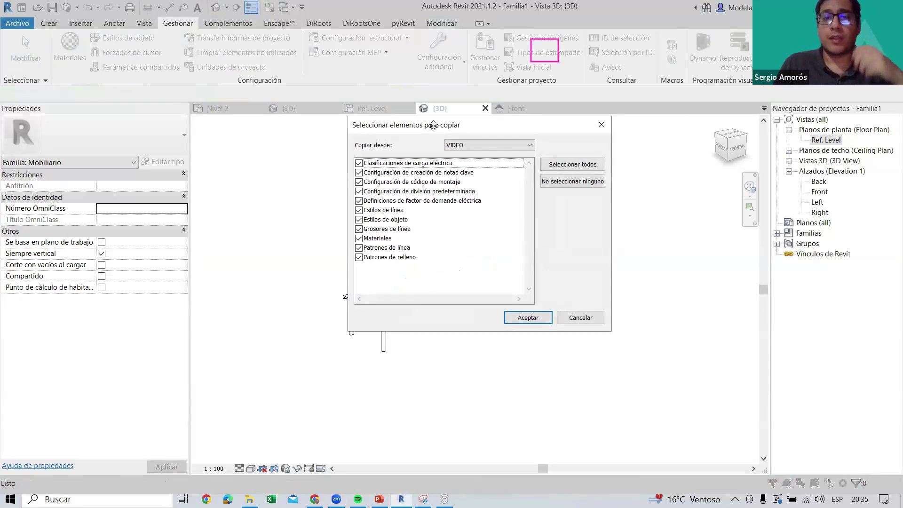
click(572, 181)
click(359, 238)
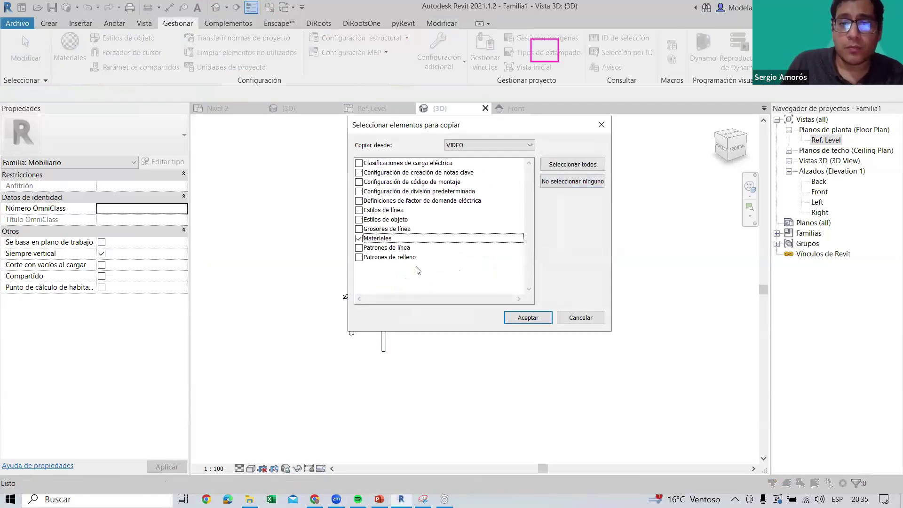
click(527, 318)
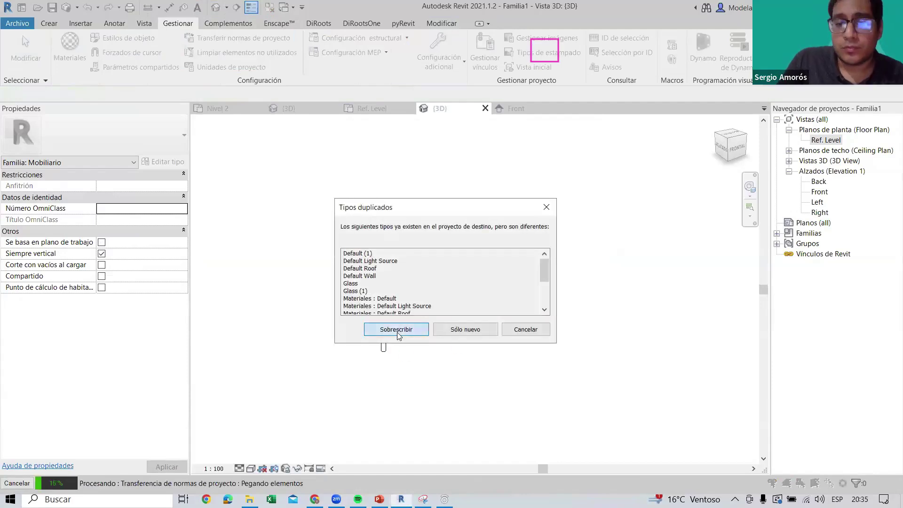
click(396, 330)
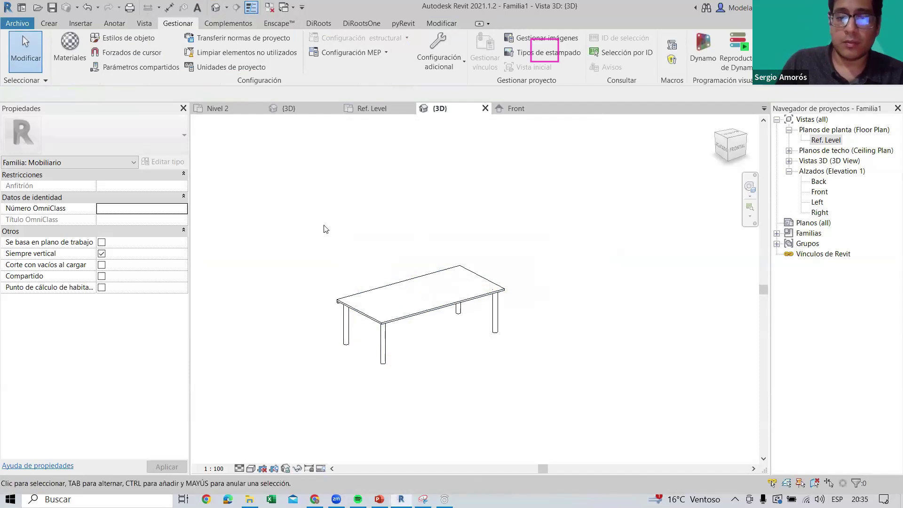
drag(315, 221, 567, 418)
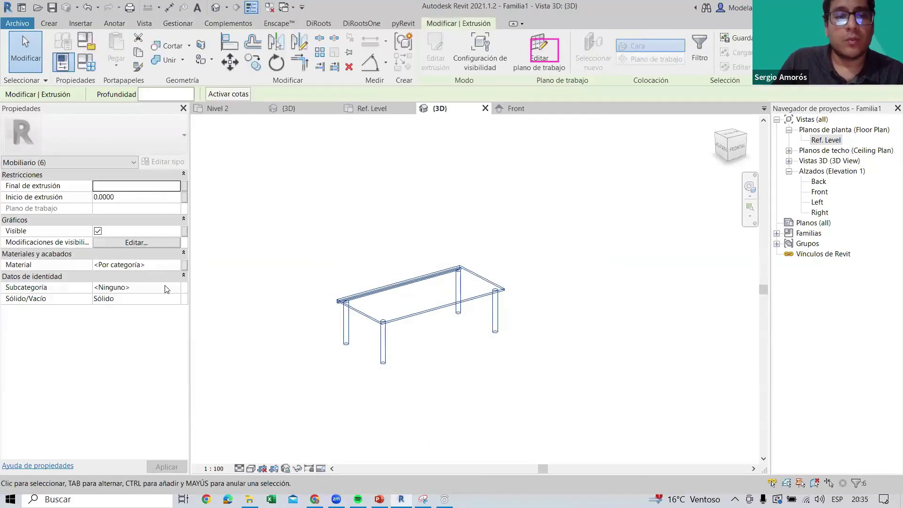
Assign the MADERA material to the selected table pieces
click(173, 265)
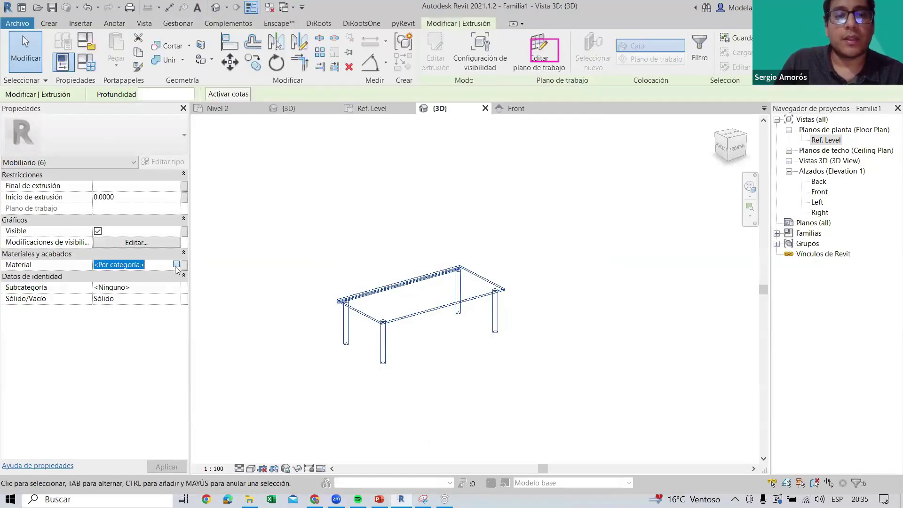
click(175, 264)
text(mader)
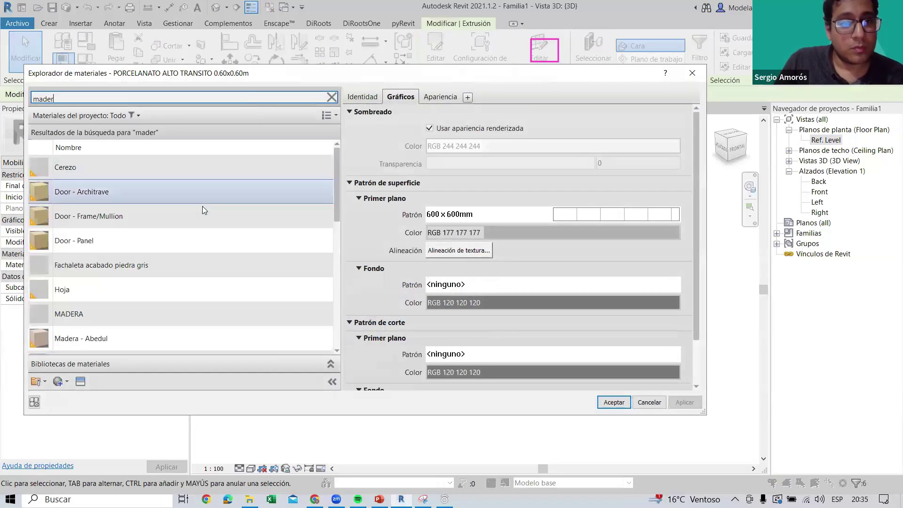
scroll(148, 267, down, 3)
click(118, 245)
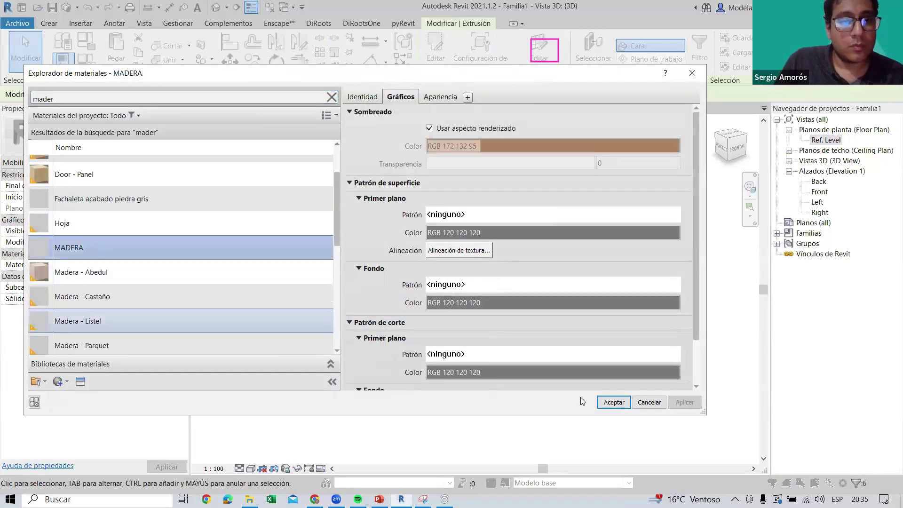
click(614, 401)
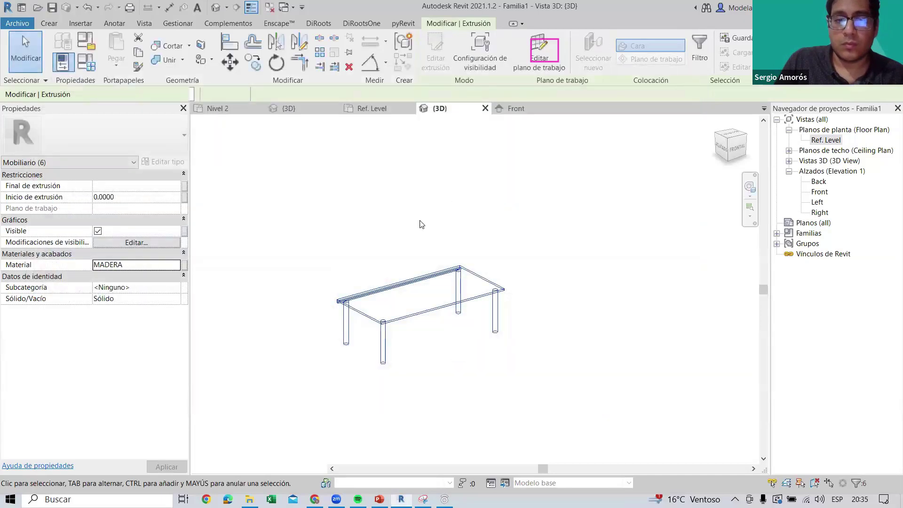
key(Escape)
Set the 3D view's visual style to Sombreado so the table shows wood-brown
middle_drag(410, 200, 406, 170)
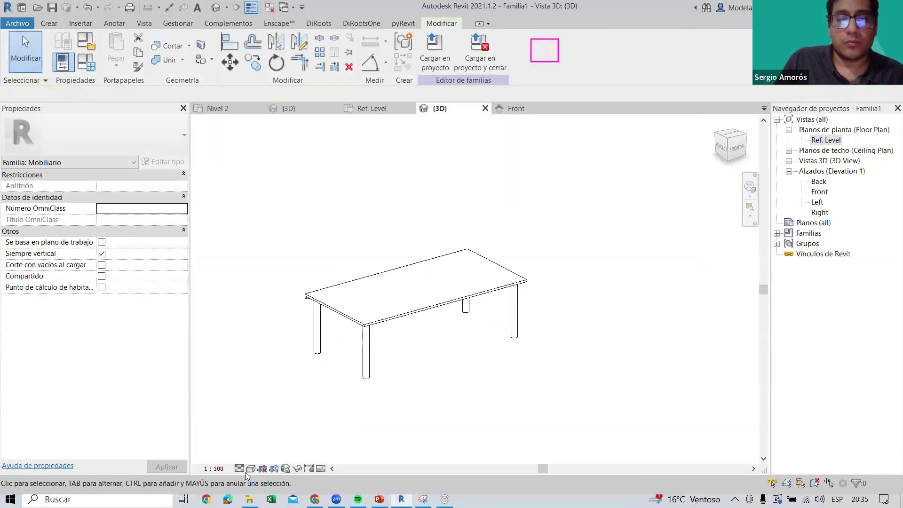
click(253, 467)
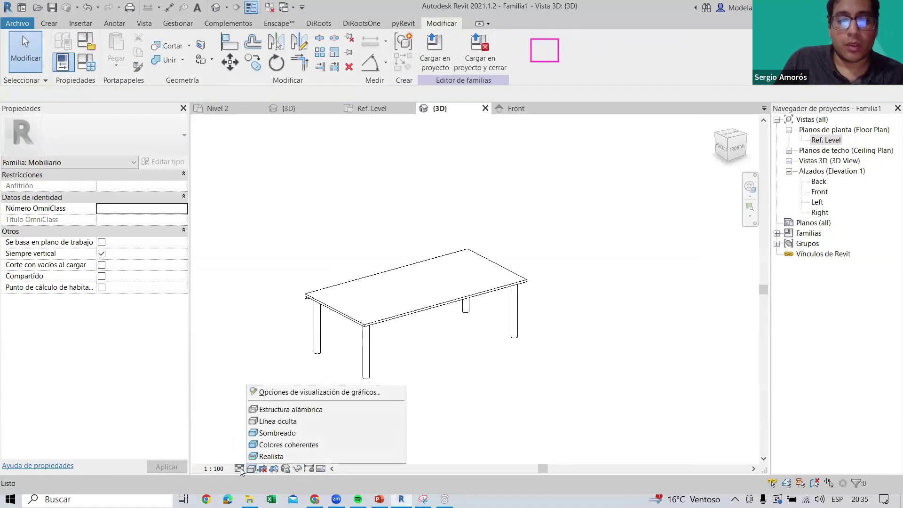
click(278, 431)
scroll(481, 310, up, 1)
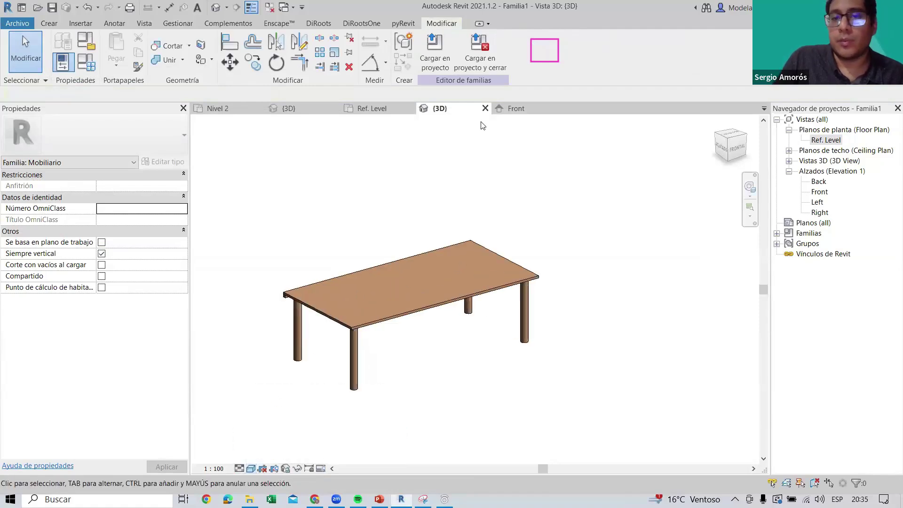
Attempt to load the table into the project and dismiss the incompatible-version errors
click(435, 53)
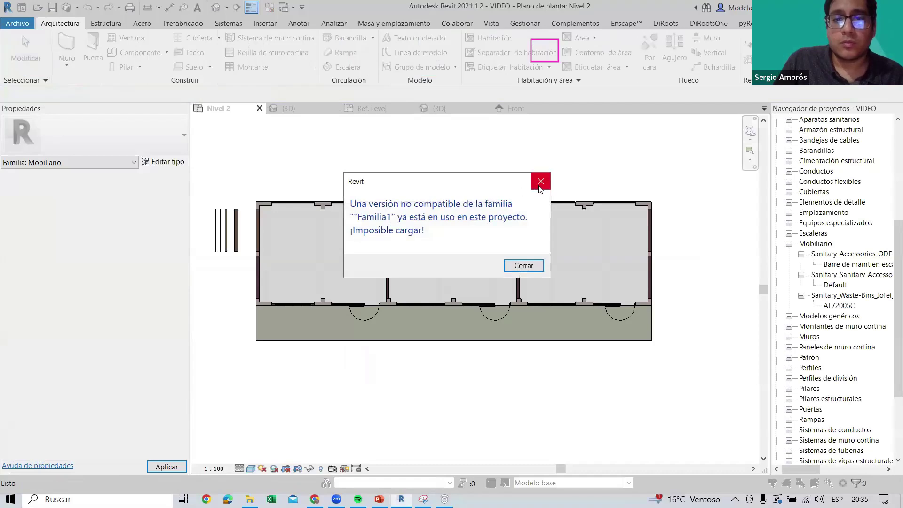
click(540, 187)
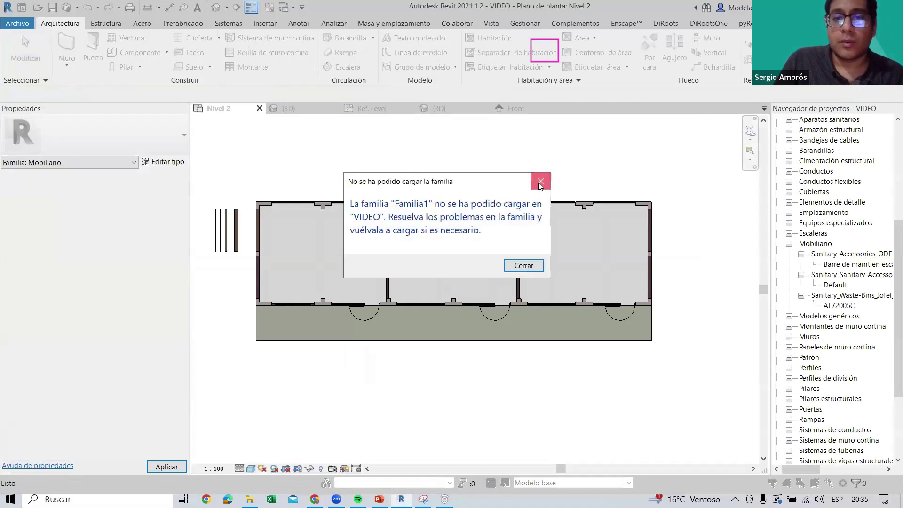
click(540, 184)
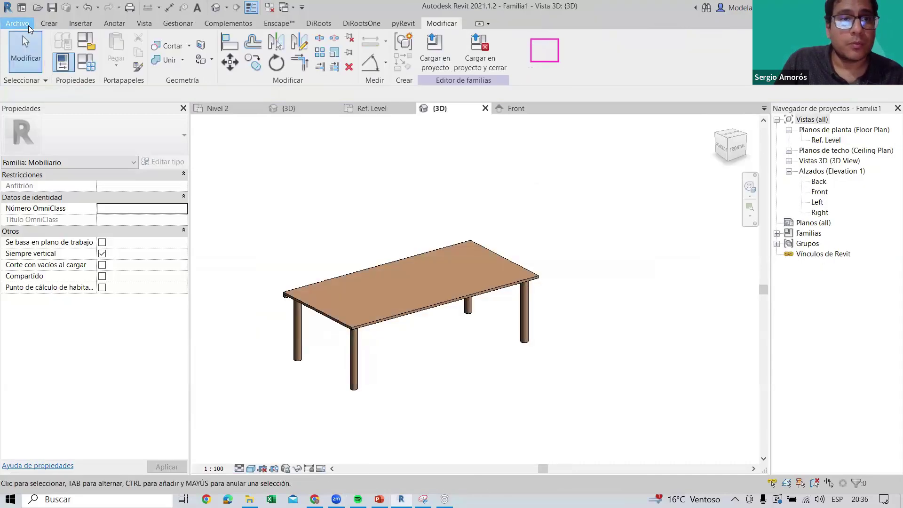
Save the family as mesa11 and load it into the VIDEO project
click(19, 23)
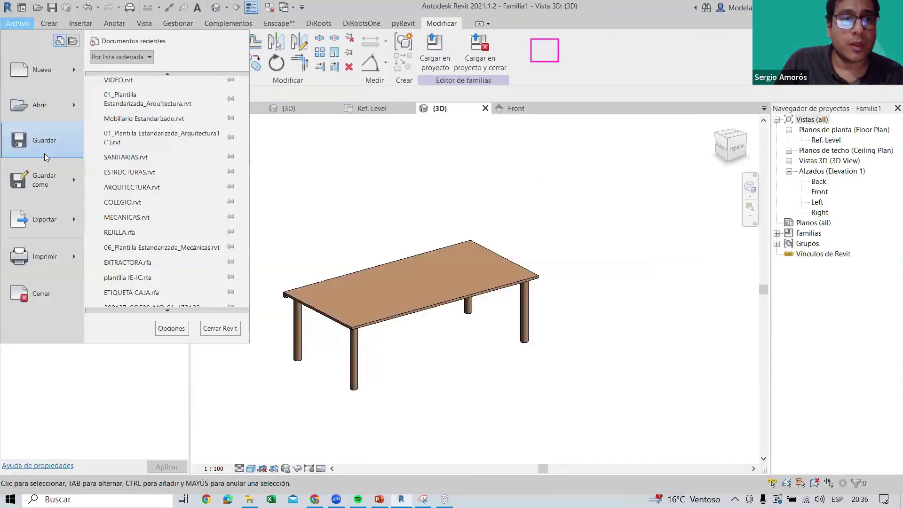
mouse_move(44, 179)
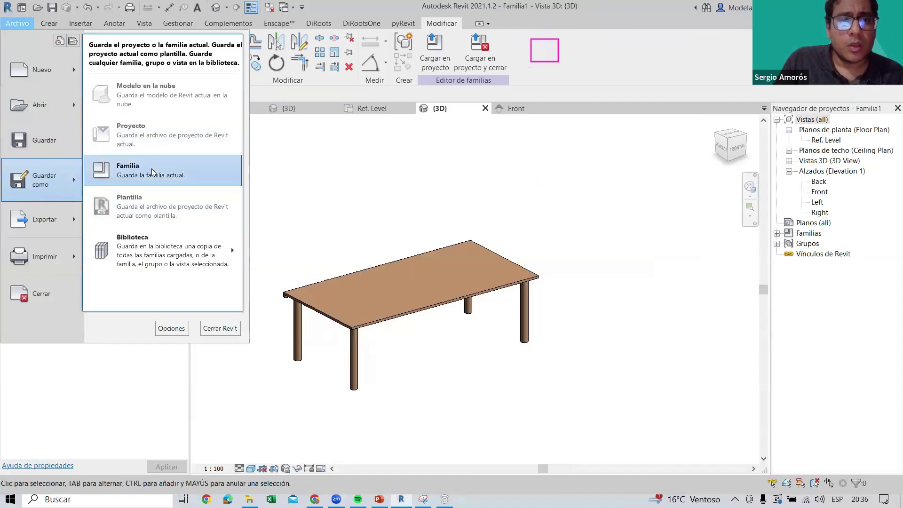
click(151, 168)
text(mesa11)
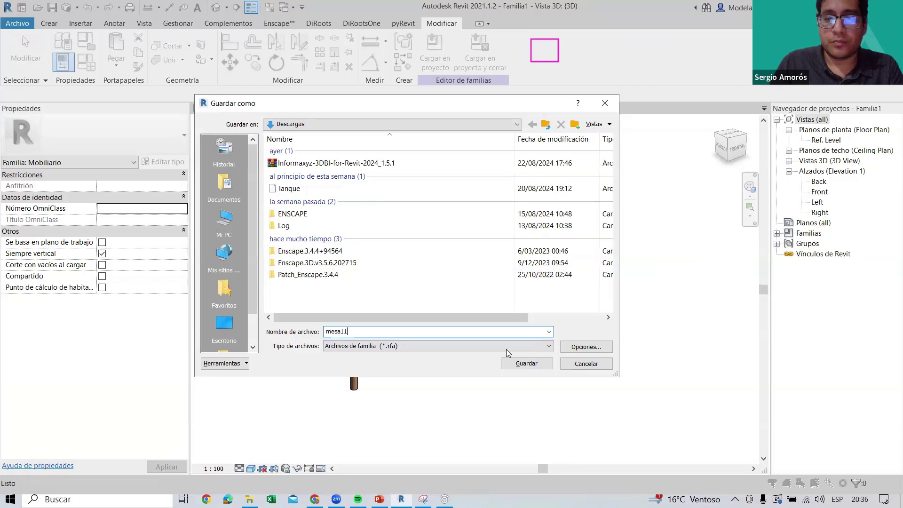
click(526, 364)
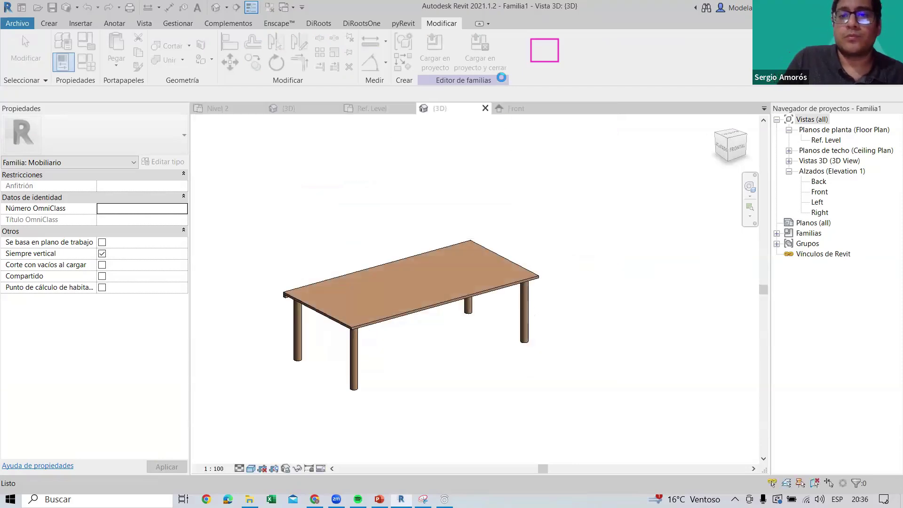
click(435, 51)
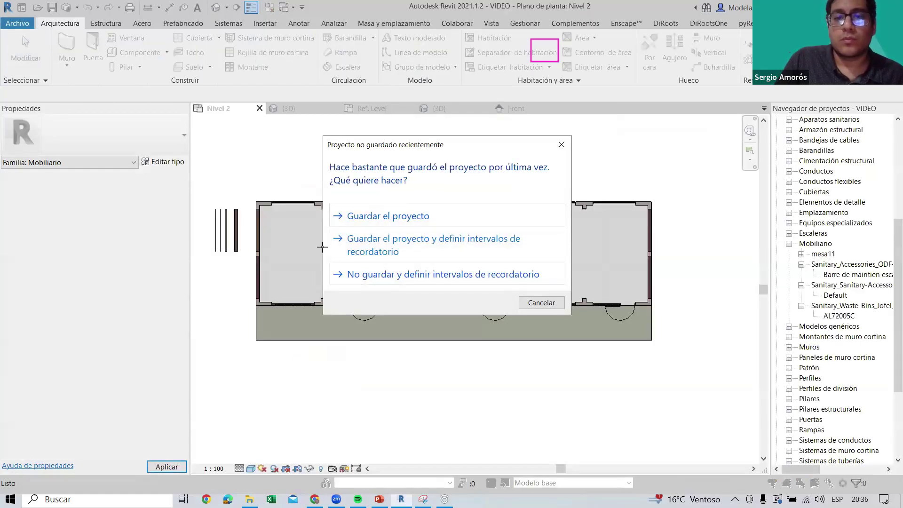
Place one mesa11 table in the left classroom's lower left and rotate it vertical
key(Escape)
scroll(306, 259, up, 2)
scroll(289, 301, up, 3)
scroll(372, 296, up, 2)
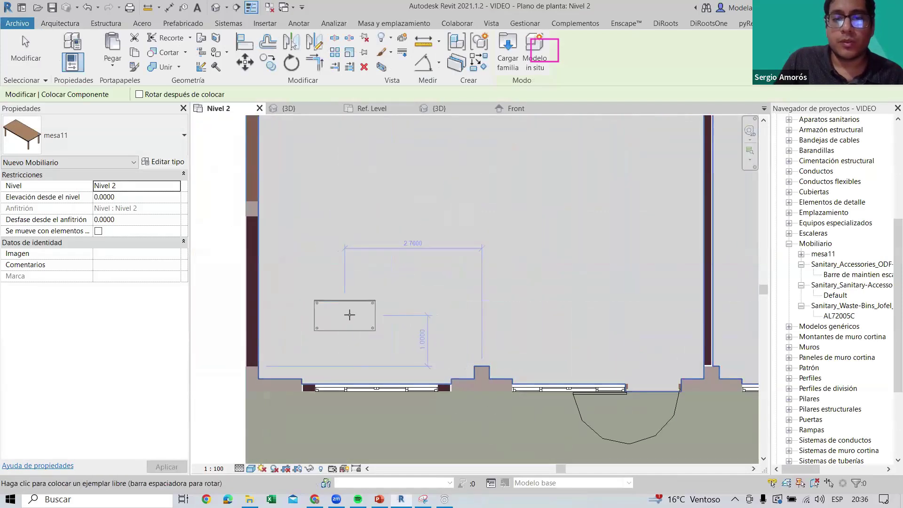
click(349, 315)
scroll(360, 301, up, 2)
key(Escape)
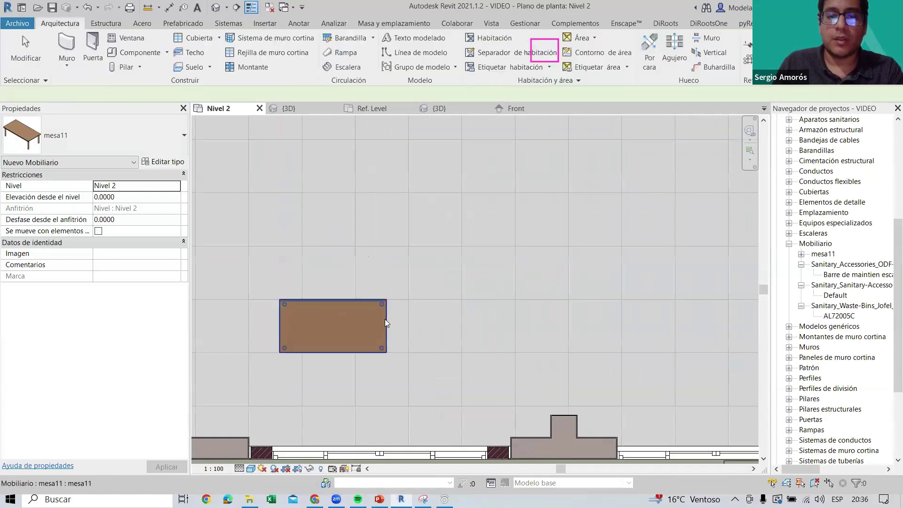
scroll(385, 319, down, 3)
key(space)
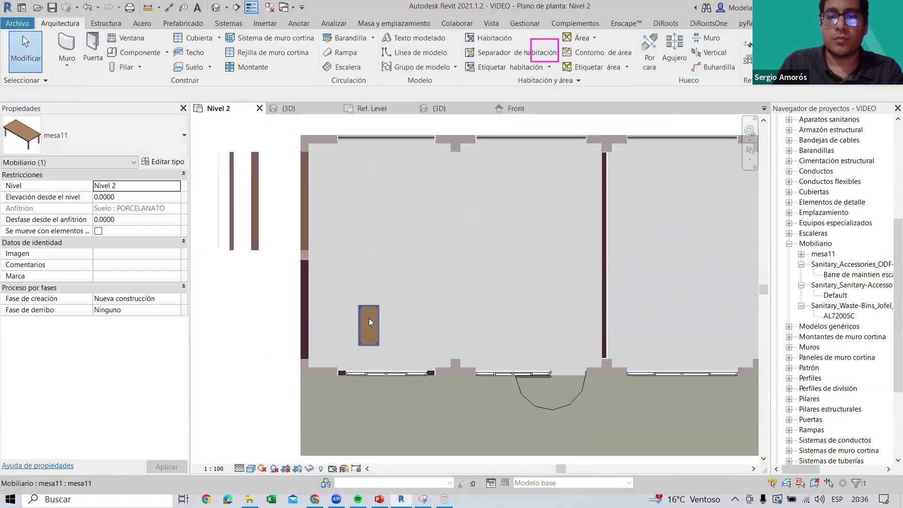
Check the placed table and pan the plan to show the whole classroom
key(Escape)
scroll(369, 319, up, 1)
click(362, 329)
click(408, 211)
scroll(389, 250, down, 1)
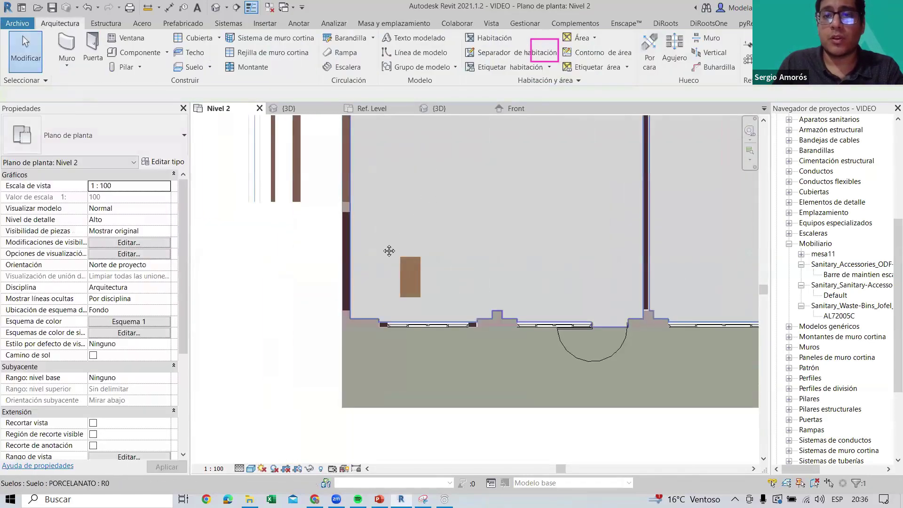
middle_drag(389, 251, 331, 322)
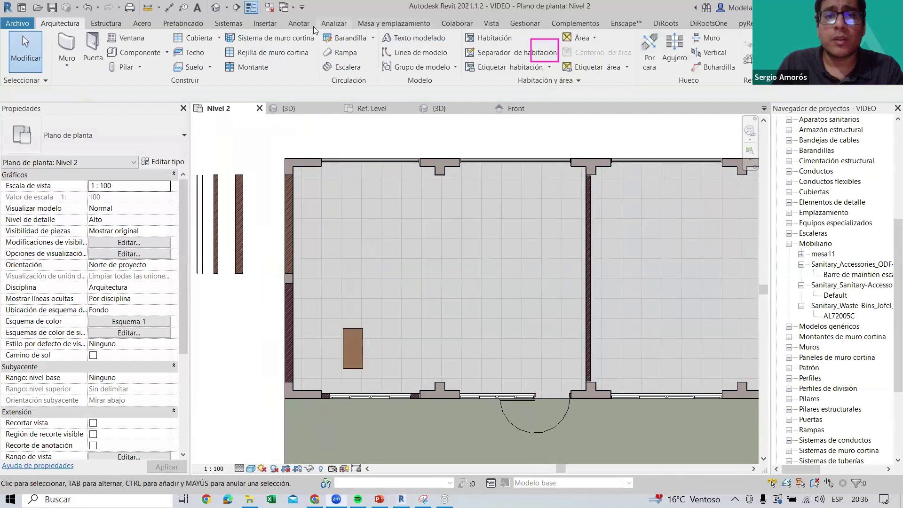
click(276, 21)
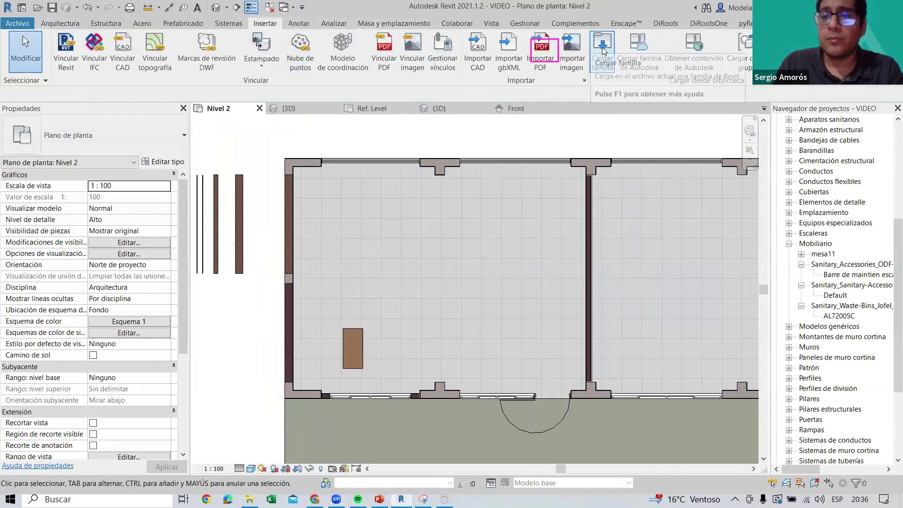
Load the Silla - Madera (1) family from the Mobiliario > Sillería folder
click(601, 70)
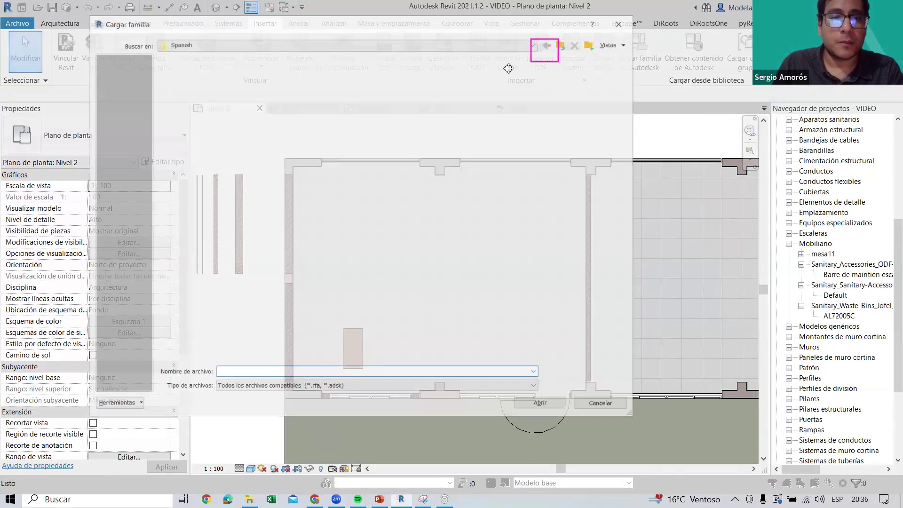
scroll(224, 271, down, 2)
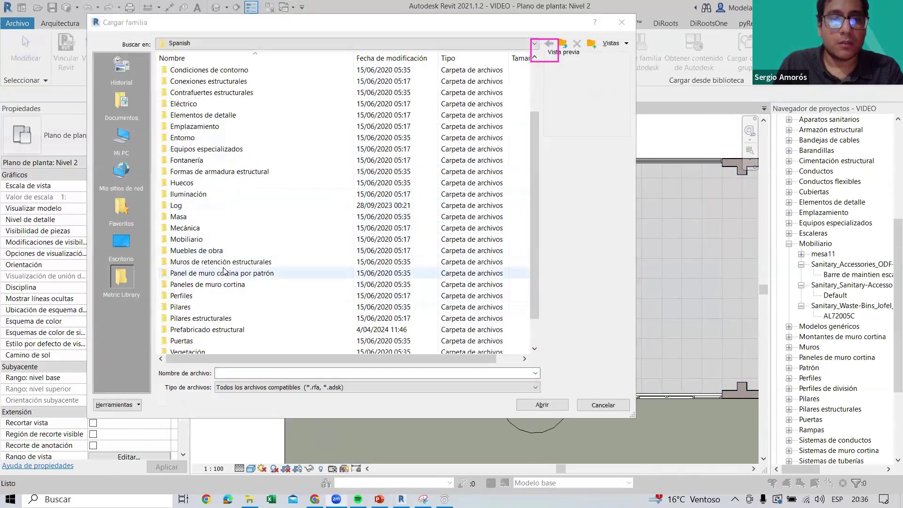
scroll(224, 271, down, 1)
double_click(193, 206)
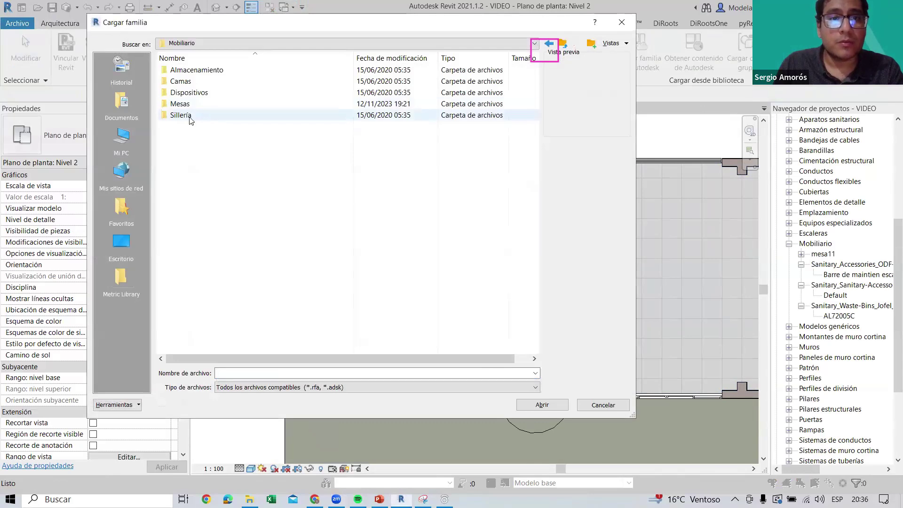
double_click(191, 115)
click(217, 81)
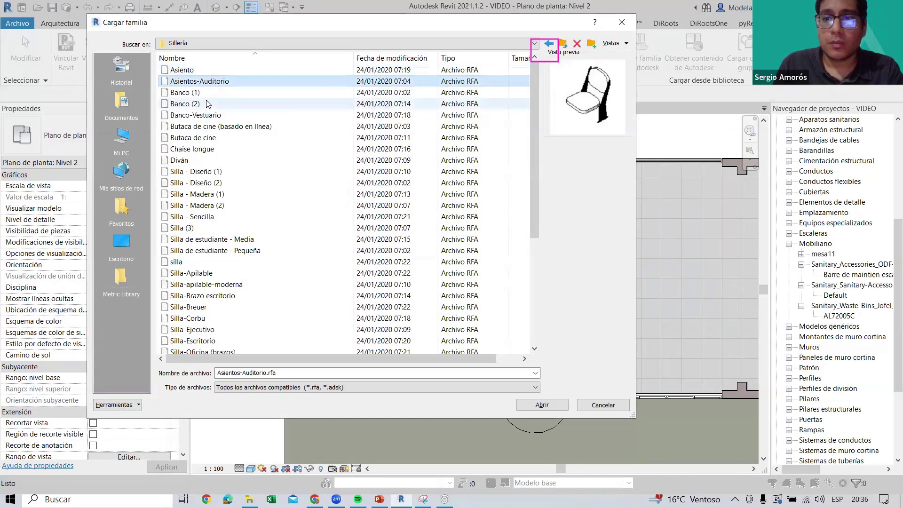
click(207, 104)
click(207, 115)
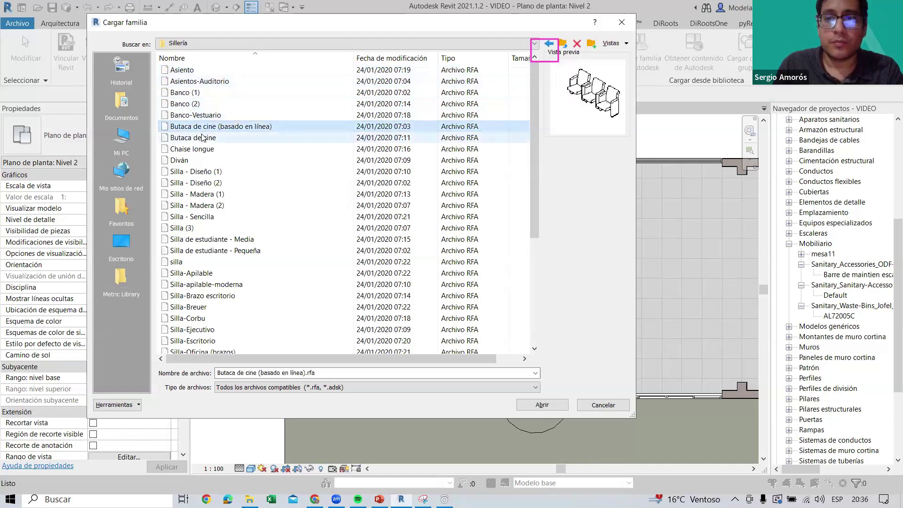
click(203, 137)
key(Down)
key(Down)
key(Down)
key(Down)
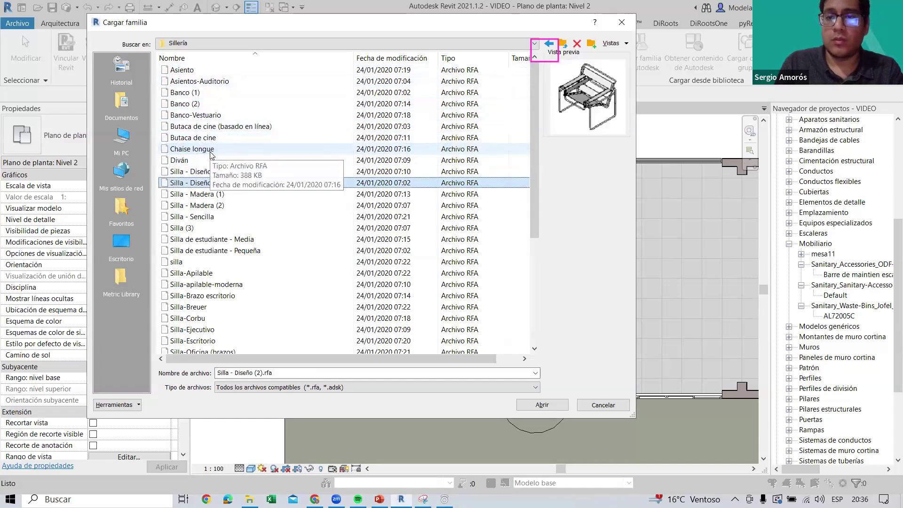
key(Down)
key(Down)
key(Up)
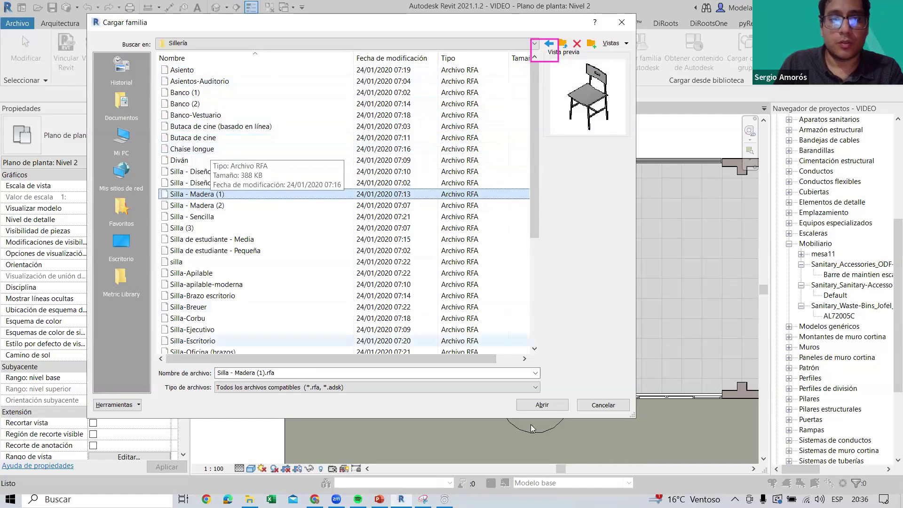
click(541, 405)
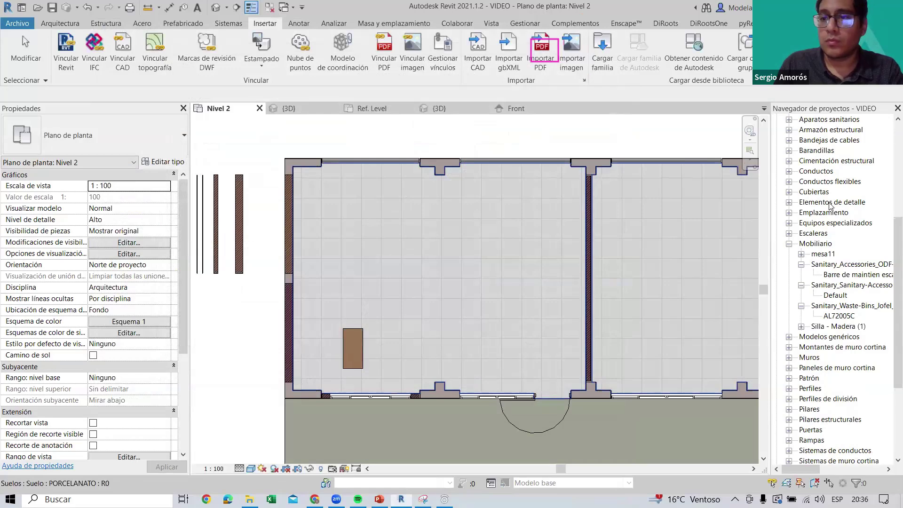
Expand Silla - Madera (1) under Mobiliario in the Project Browser and place its Modelo base type
scroll(830, 205, down, 2)
scroll(817, 220, down, 2)
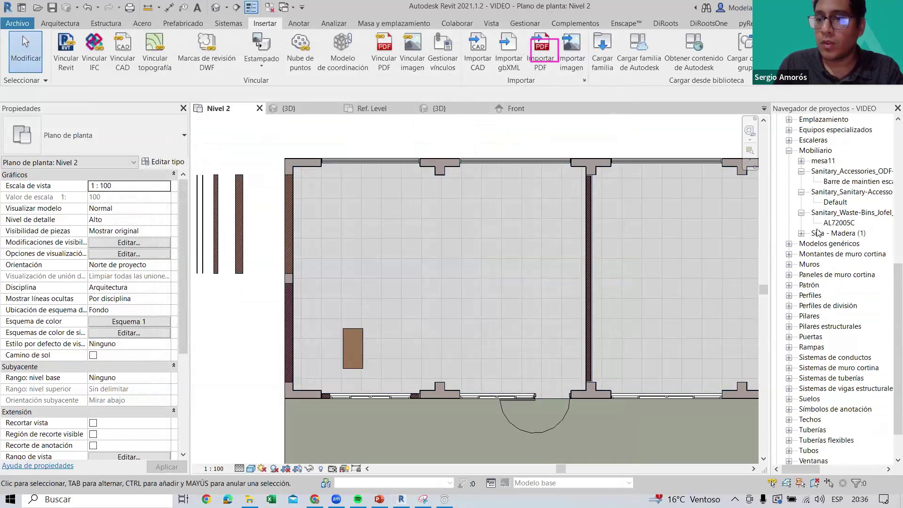
scroll(816, 220, down, 1)
scroll(811, 221, down, 1)
scroll(803, 221, down, 1)
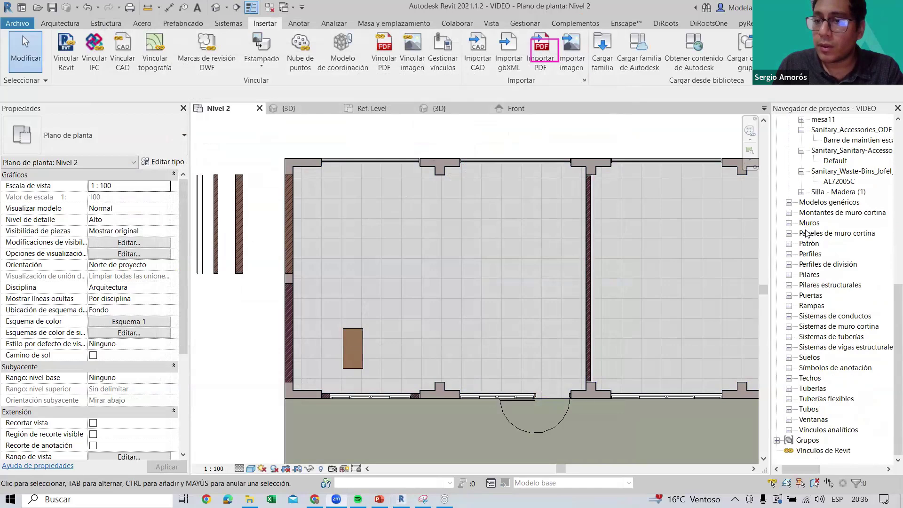
scroll(801, 229, up, 5)
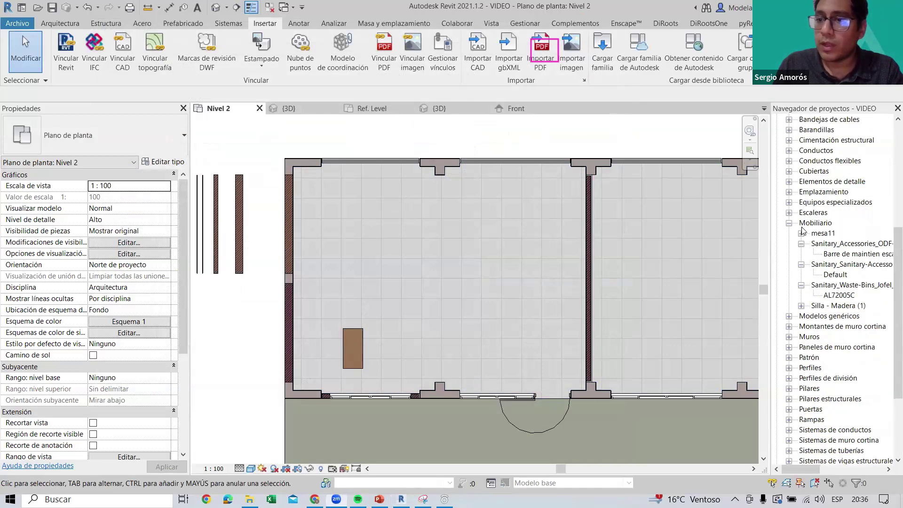
click(801, 305)
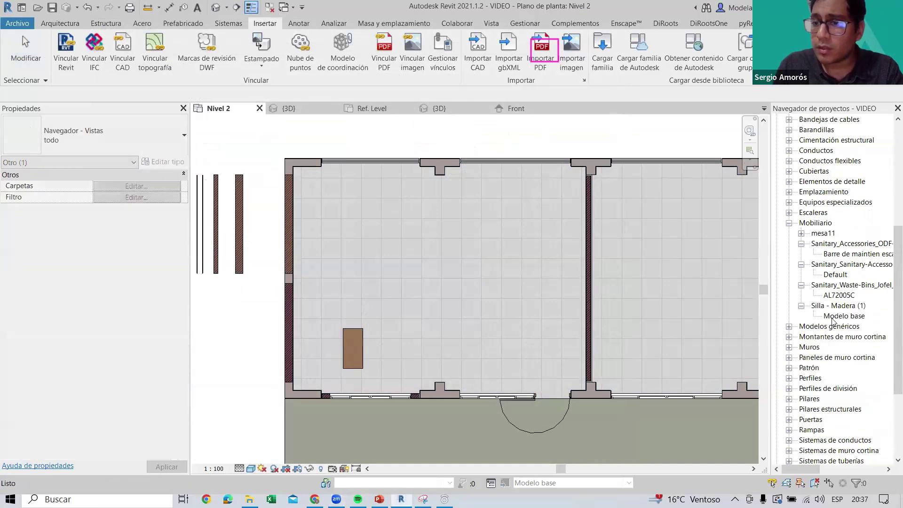
click(843, 316)
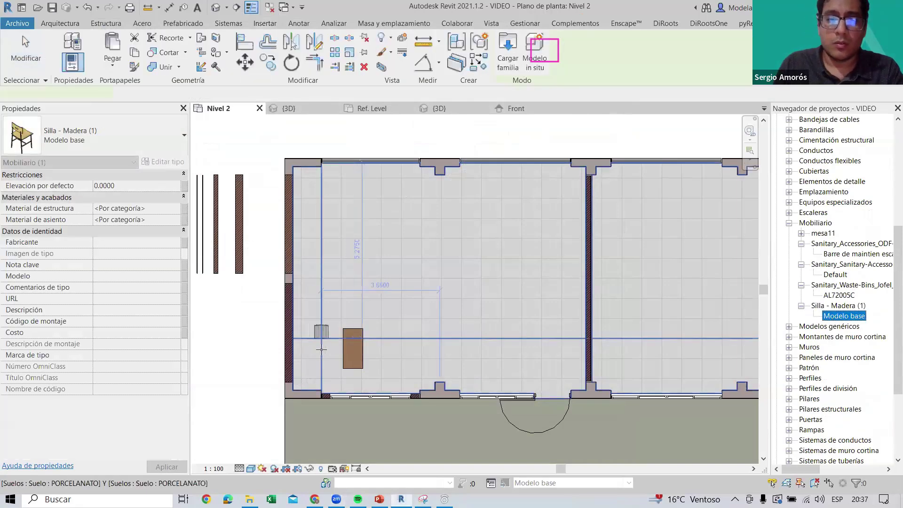
Place a Silla - Madera (1) chair at the table's left side
scroll(318, 336, up, 2)
scroll(325, 332, up, 2)
scroll(338, 324, up, 1)
click(376, 322)
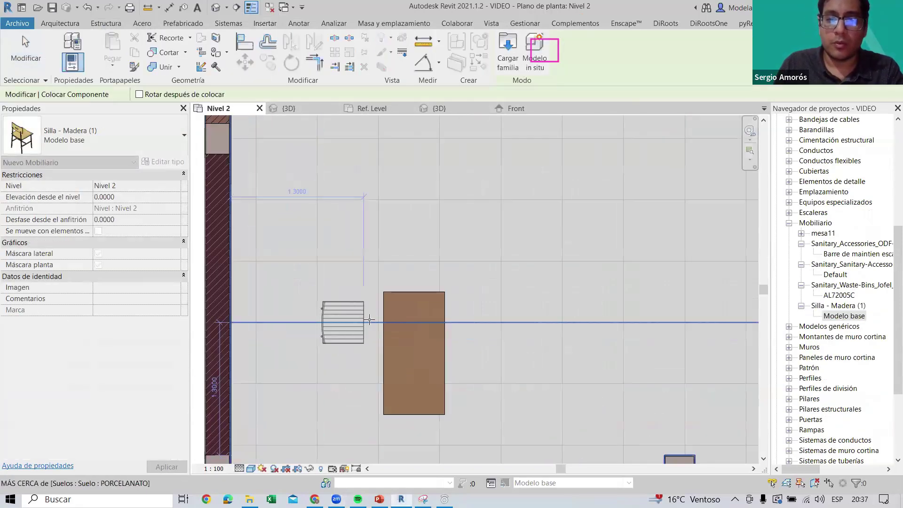
scroll(374, 152, down, 3)
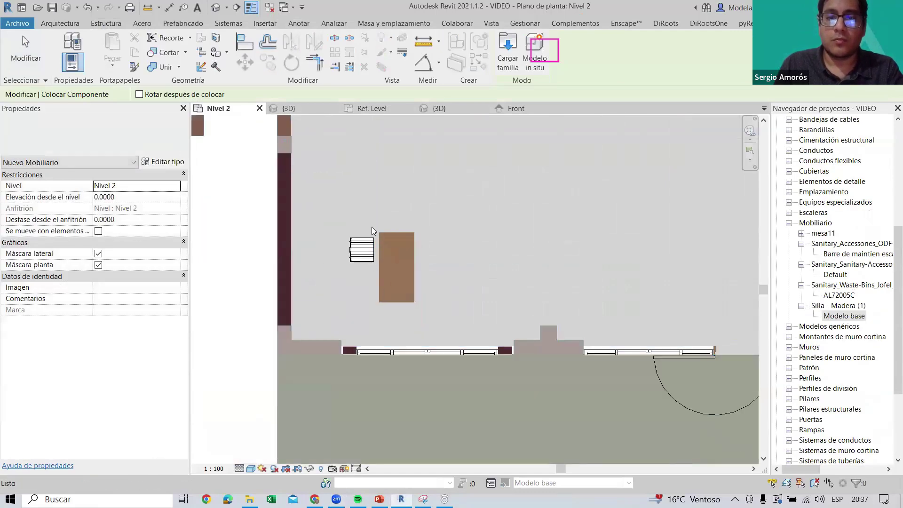
scroll(372, 230, up, 2)
key(Escape)
Copy the chair to just below the first and nudge the lower chair down
click(357, 258)
scroll(367, 241, up, 2)
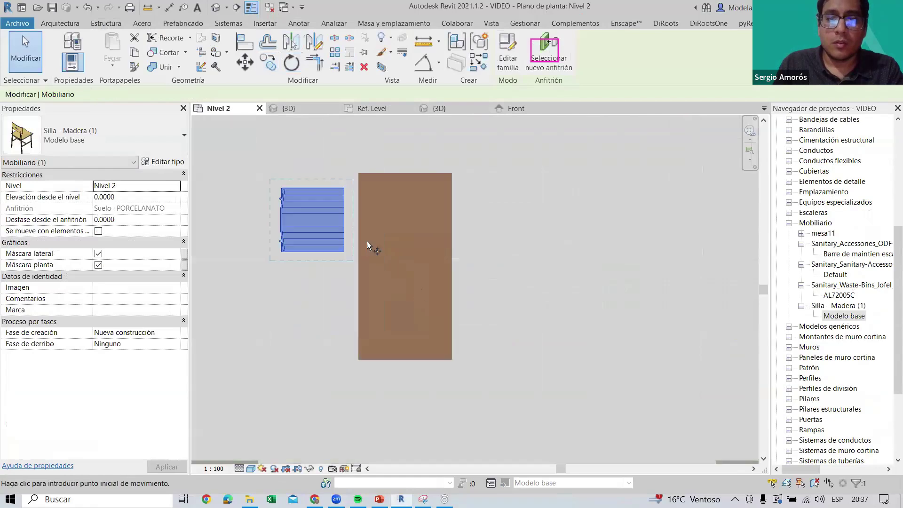
key(m)
key(v)
click(343, 218)
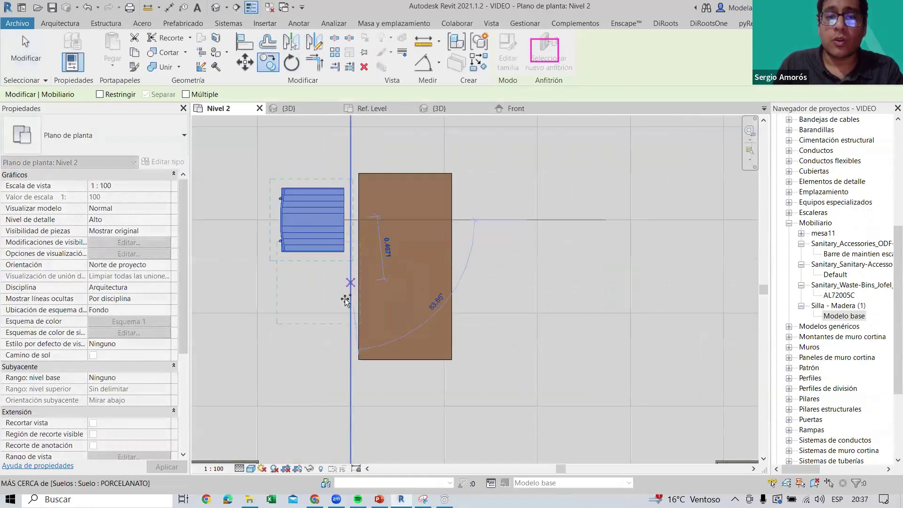
click(343, 297)
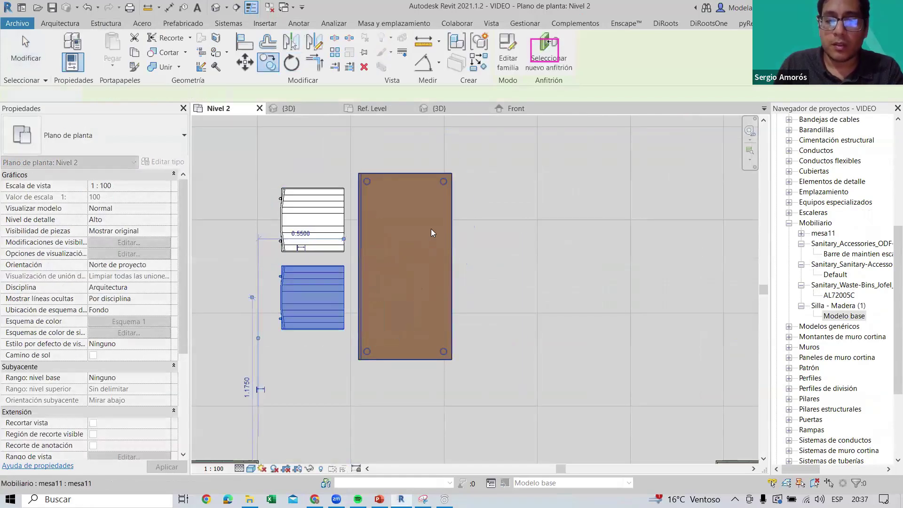
key(Escape)
scroll(364, 193, down, 2)
scroll(393, 243, down, 2)
scroll(414, 285, up, 2)
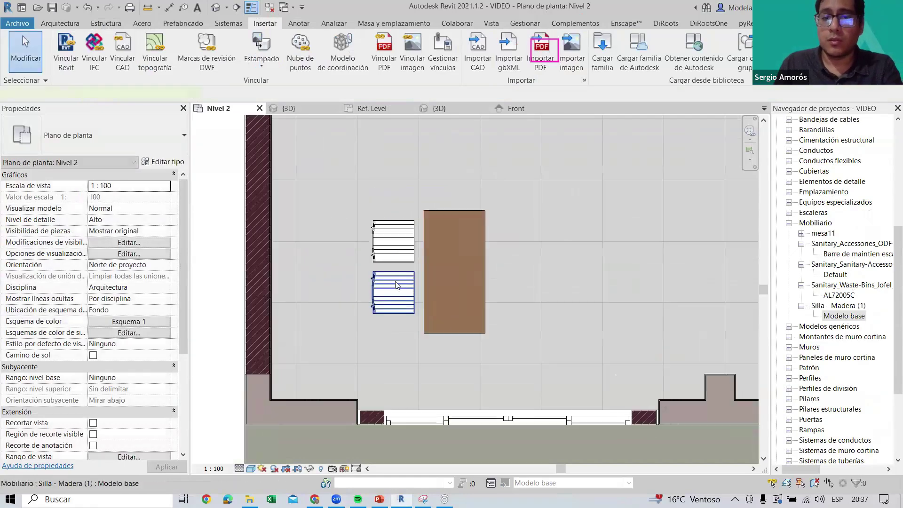
click(415, 285)
key(Down)
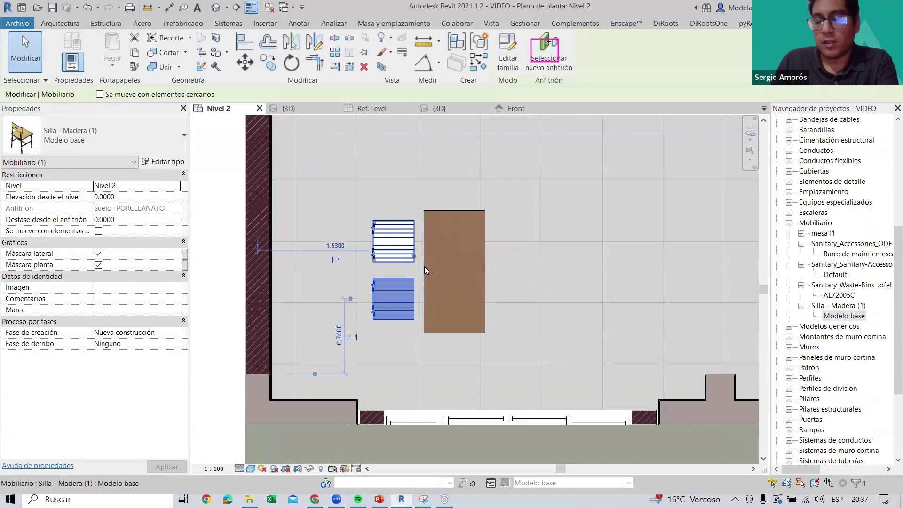
Move the table and both chairs together toward the left wall
middle_drag(477, 207, 400, 203)
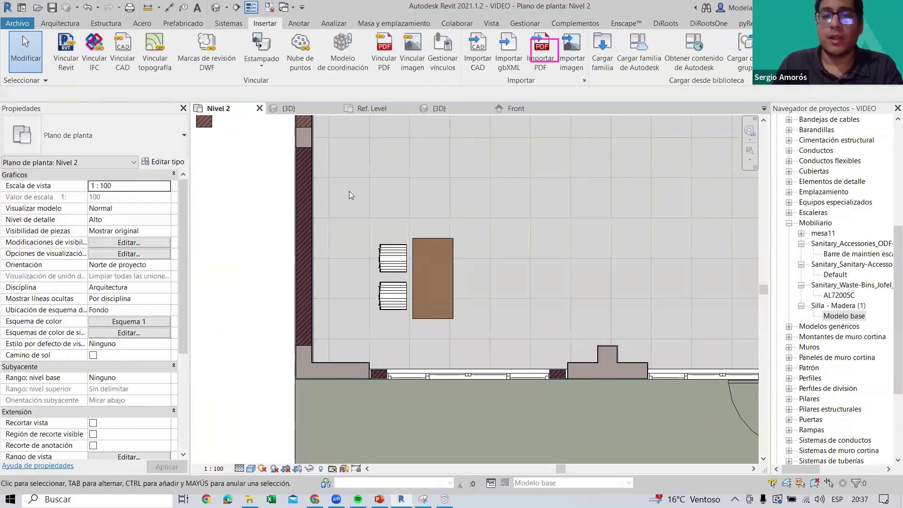
drag(349, 190, 482, 347)
scroll(410, 293, down, 1)
scroll(411, 293, down, 2)
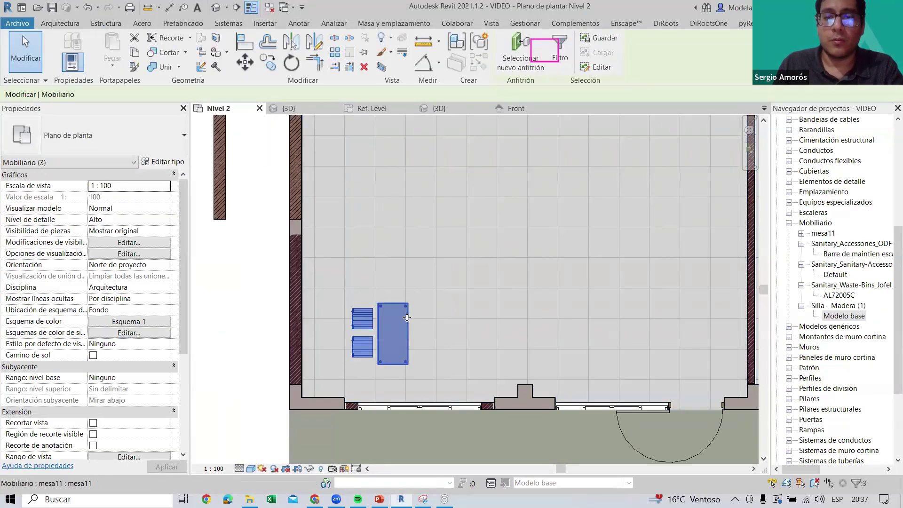
scroll(398, 324, down, 1)
scroll(398, 323, up, 2)
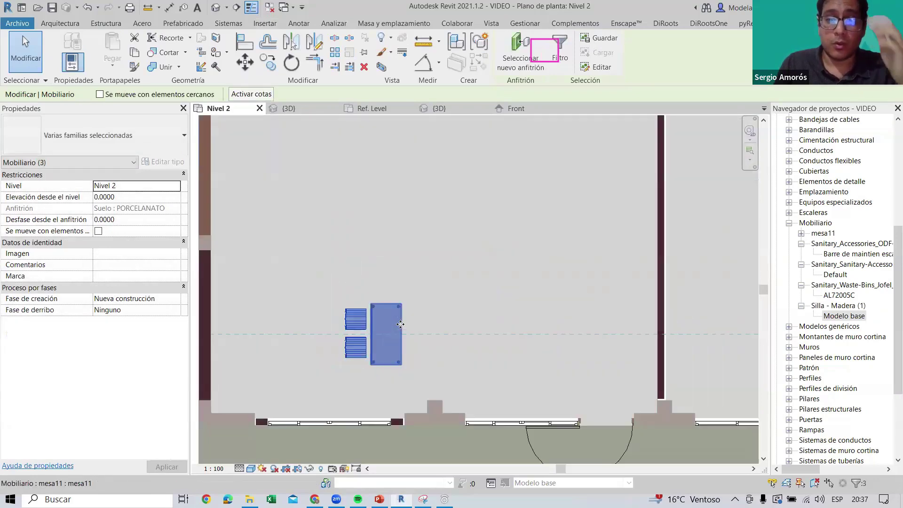
drag(398, 324, 340, 328)
scroll(423, 219, down, 2)
key(Escape)
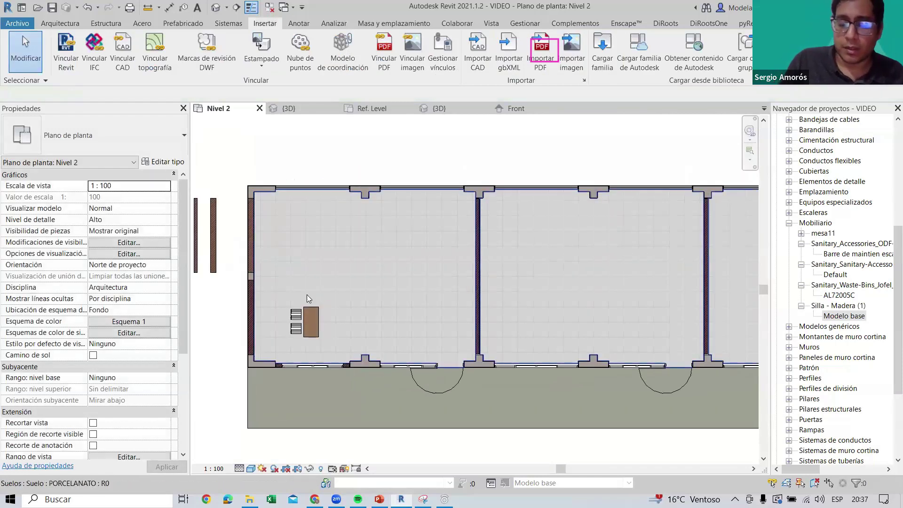
mouse_move(307, 294)
middle_down()
mouse_move(446, 249)
mouse_move(514, 253)
mouse_move(451, 265)
middle_up()
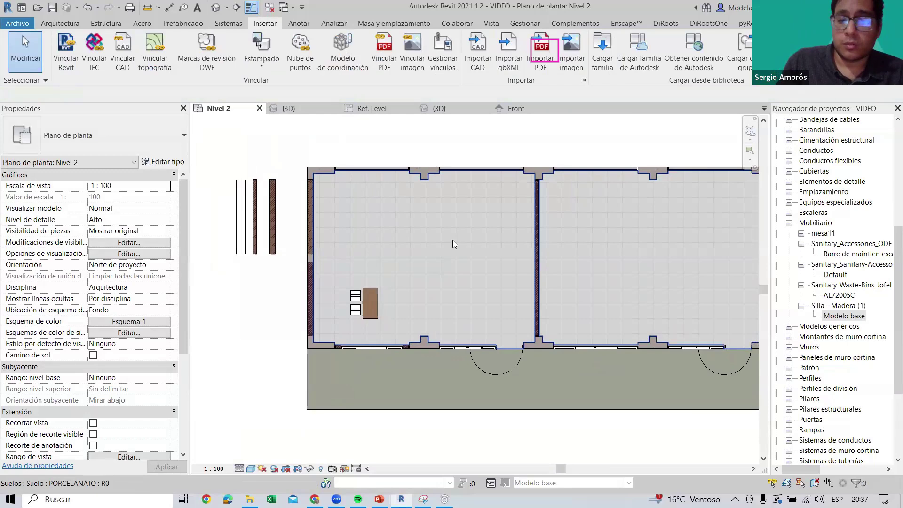
scroll(423, 303, up, 3)
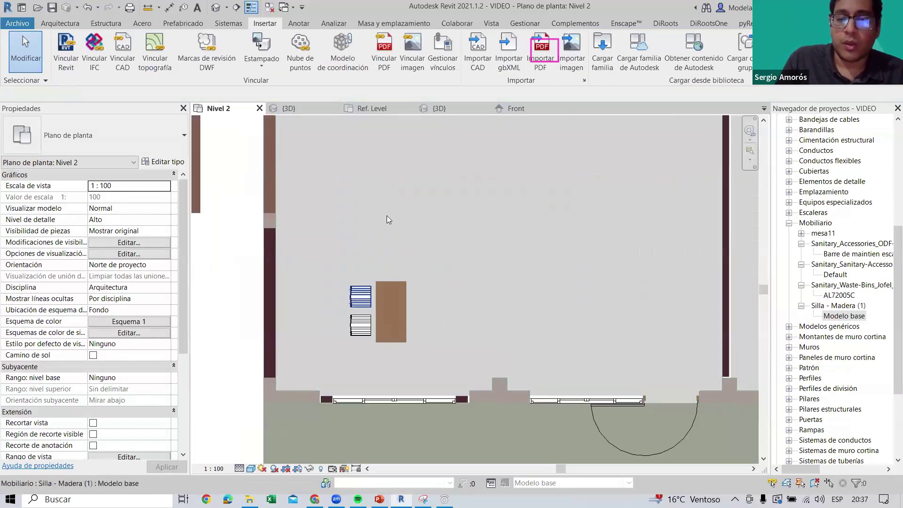
scroll(384, 315, up, 2)
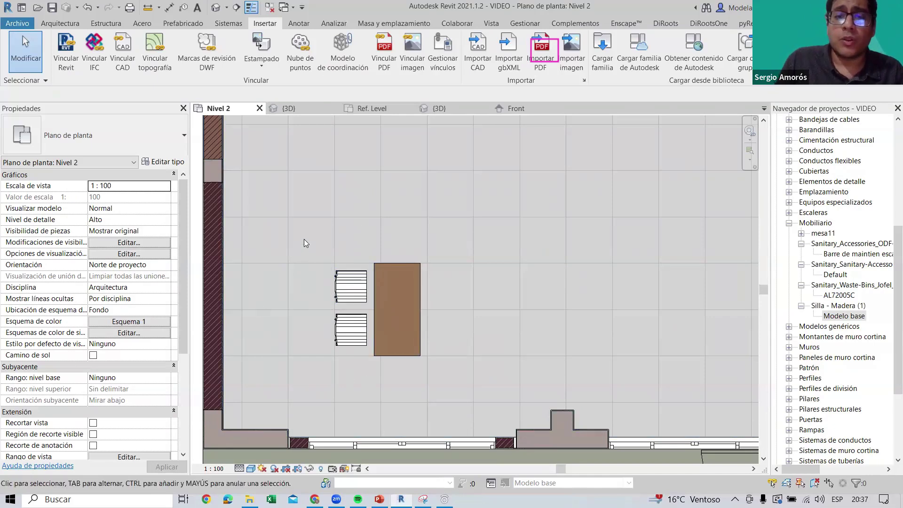
scroll(367, 237, down, 2)
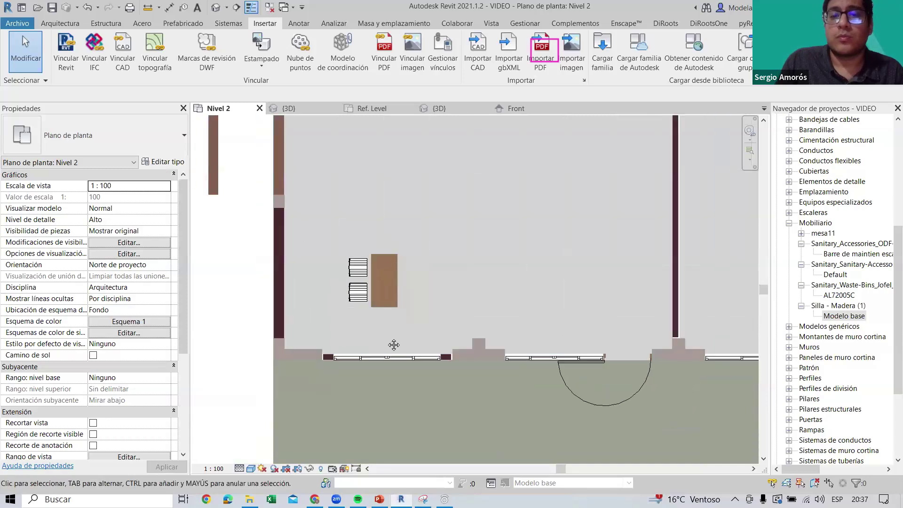
scroll(359, 318, down, 1)
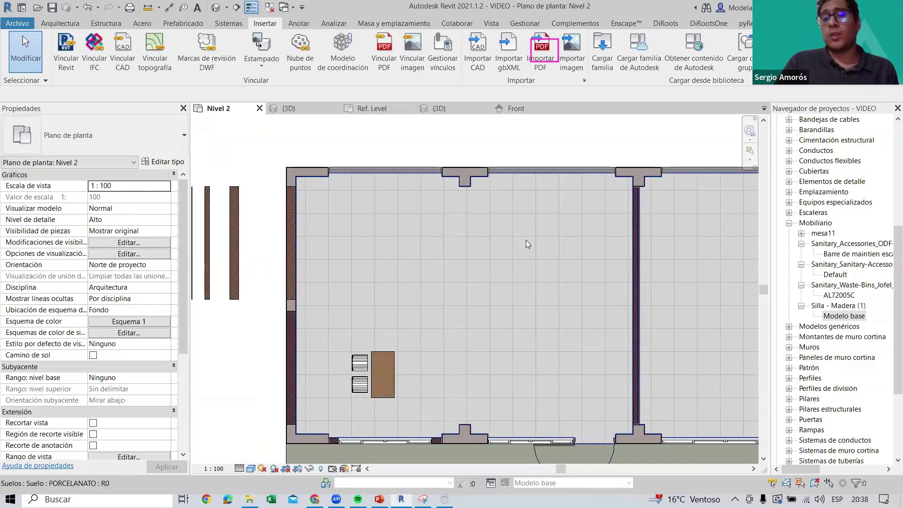
middle_drag(526, 240, 500, 195)
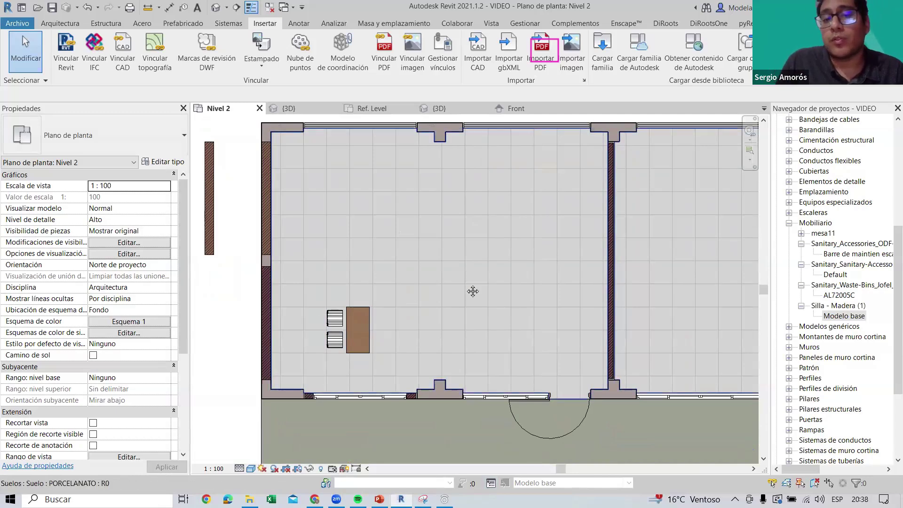
scroll(471, 286, down, 1)
scroll(442, 292, up, 1)
scroll(395, 282, down, 1)
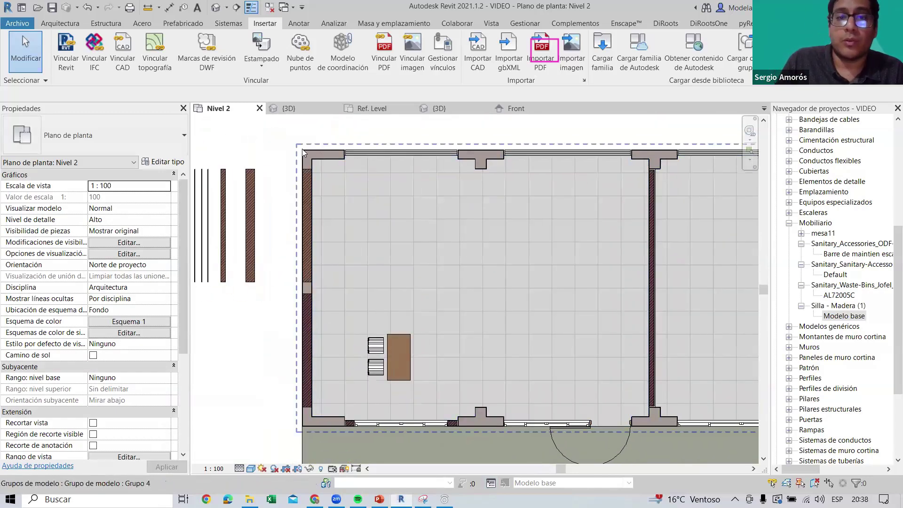
mouse_move(282, 126)
mouse_down()
mouse_move(371, 421)
mouse_move(366, 448)
mouse_up()
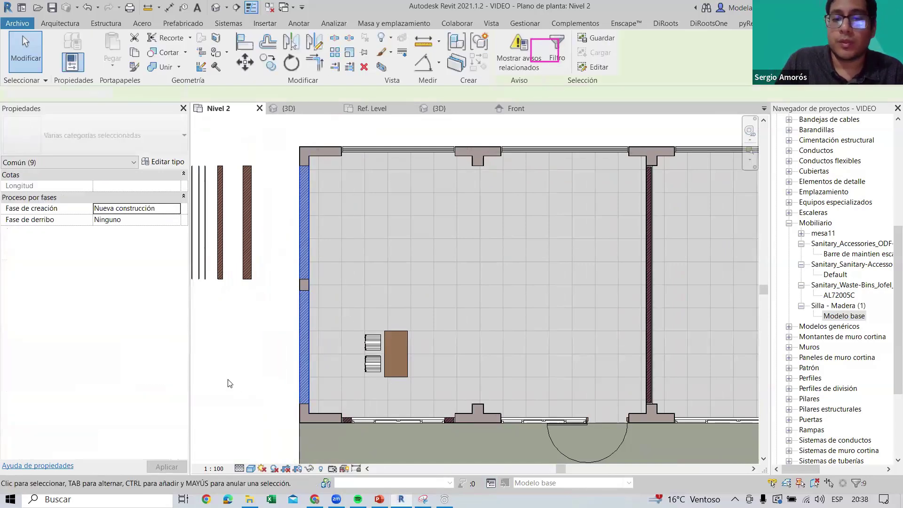
scroll(417, 234, down, 1)
scroll(365, 214, up, 1)
scroll(354, 365, down, 2)
key(Escape)
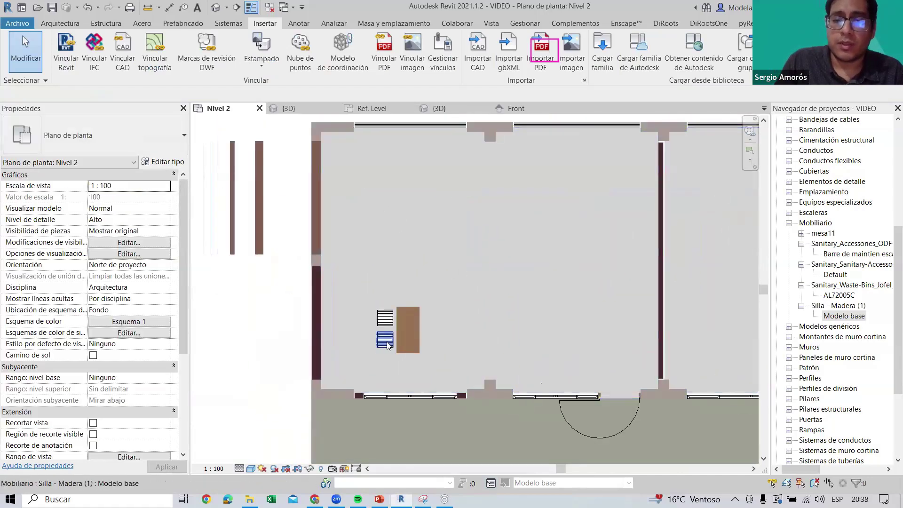
scroll(387, 341, up, 2)
scroll(345, 271, up, 1)
click(492, 385)
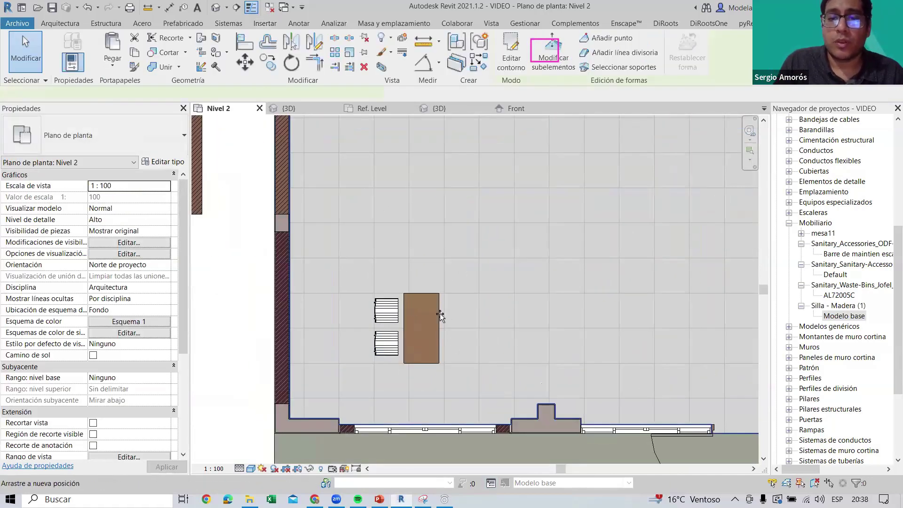
scroll(439, 313, down, 2)
key(Escape)
scroll(339, 344, up, 2)
Combine the mesa11 table and its two chairs into a model group named 'Mesa'
scroll(361, 281, up, 1)
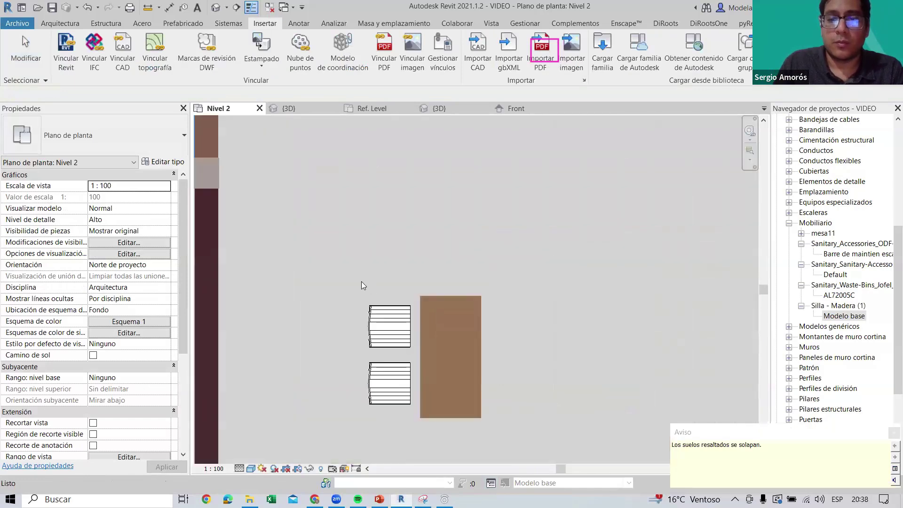
drag(348, 262, 528, 432)
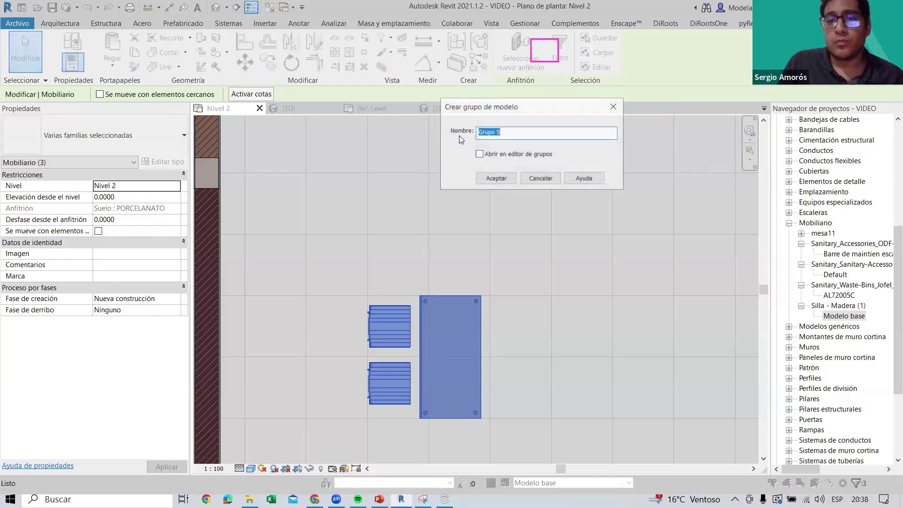
click(524, 134)
text(Mesa)
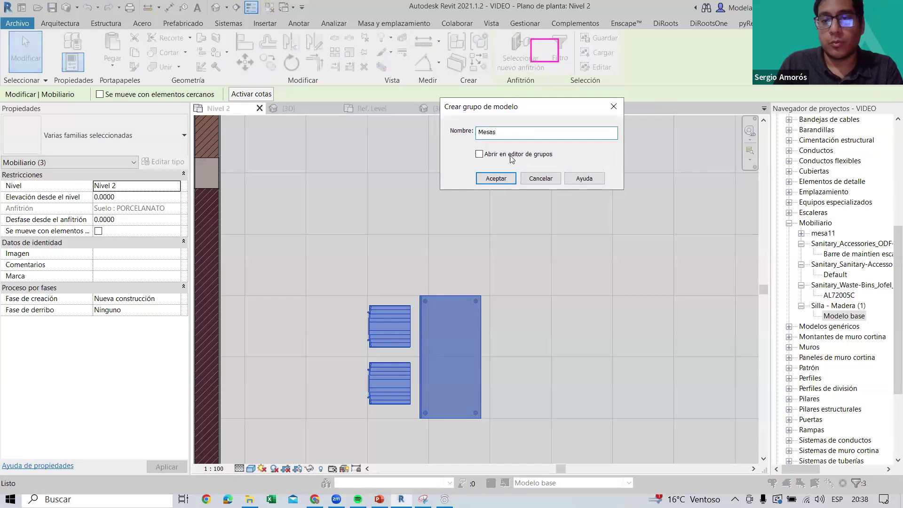
click(501, 183)
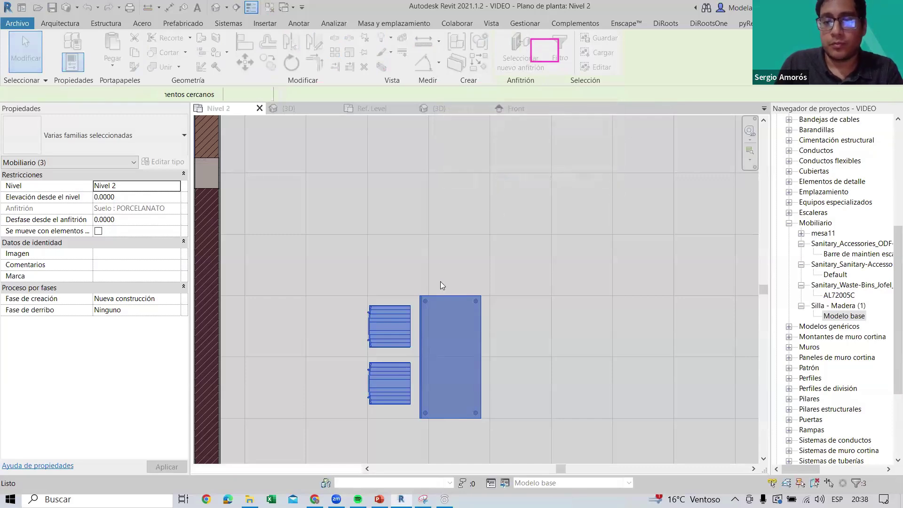
scroll(442, 284, down, 3)
scroll(389, 291, down, 2)
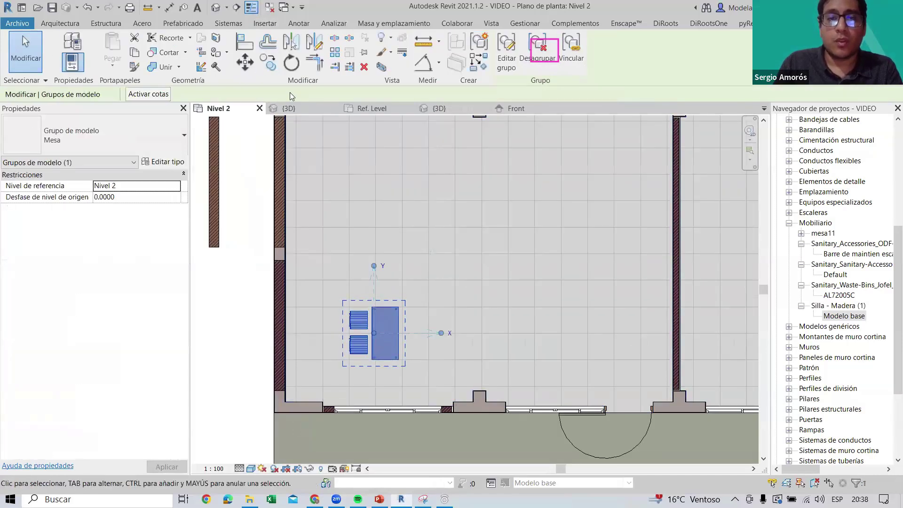
Copy the Mesa table group twice downward with Multiple on, forming a column of three
click(271, 65)
key(r)
key(o)
click(527, 333)
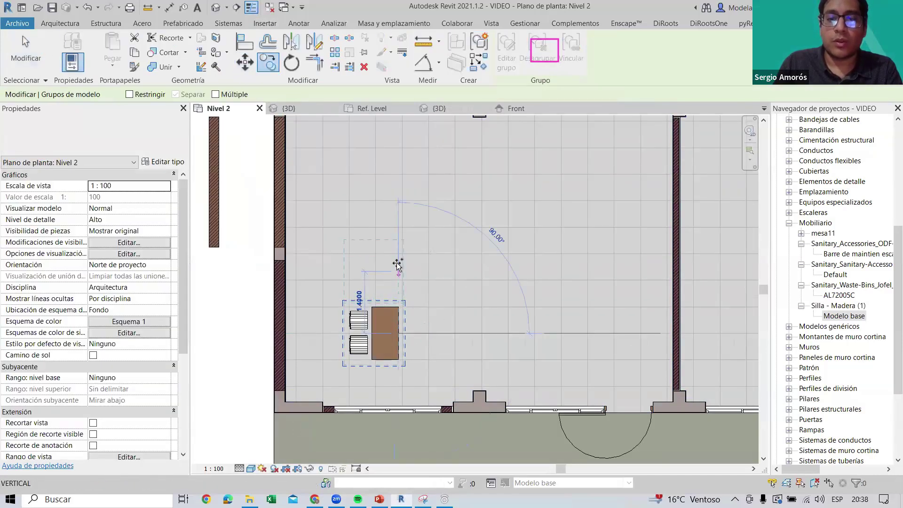
click(220, 94)
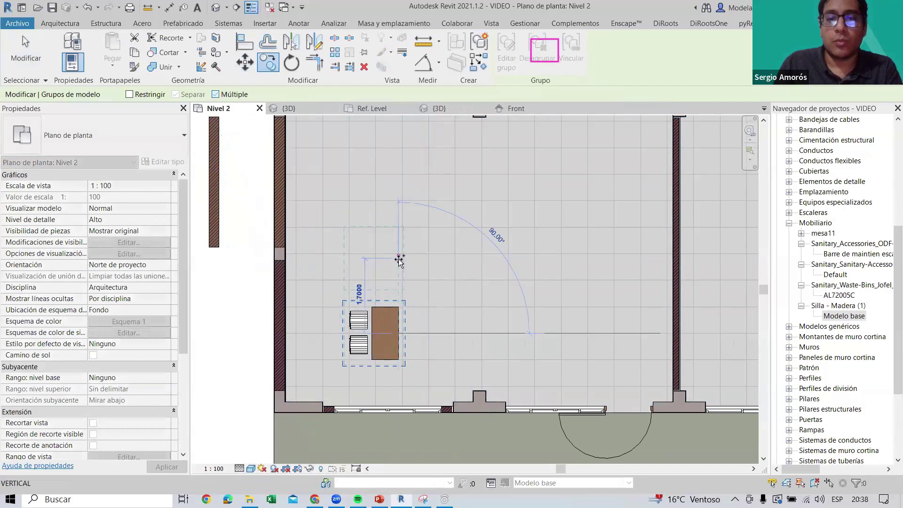
click(399, 258)
middle_drag(398, 172, 407, 228)
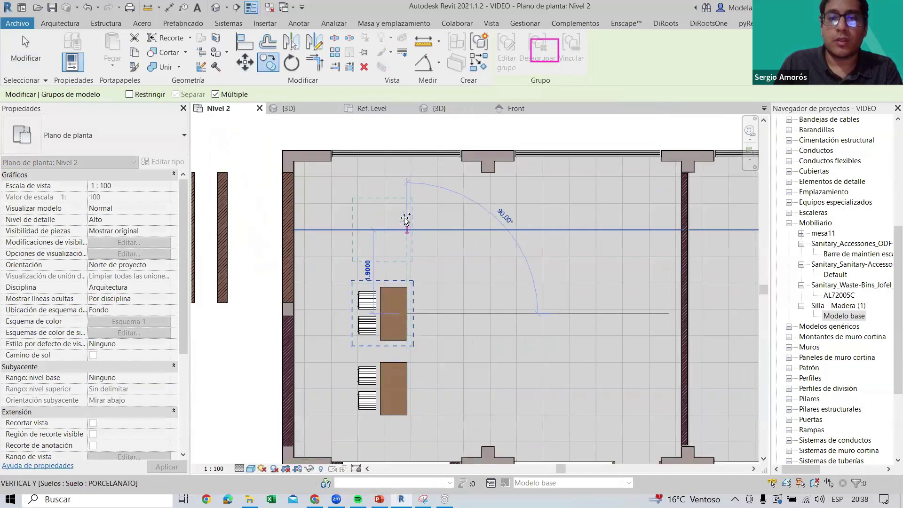
scroll(376, 202, down, 3)
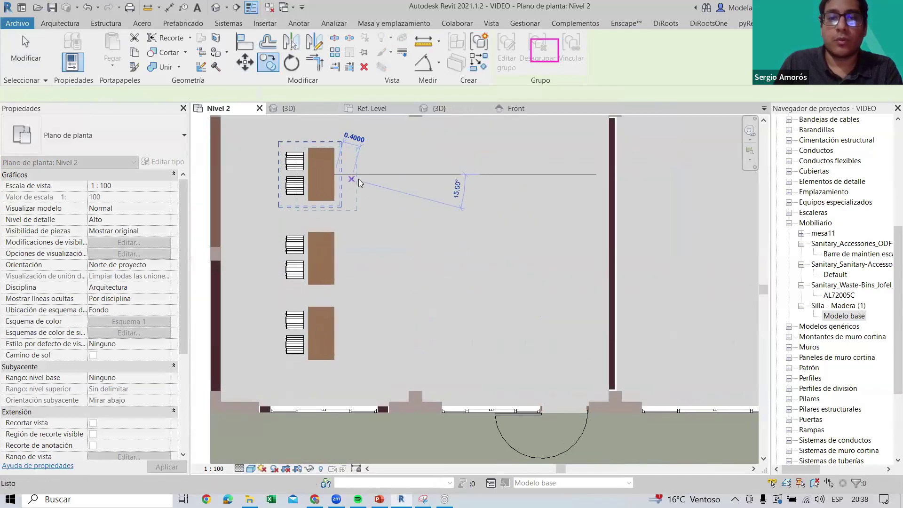
key(Escape)
key(Escape)
Select the column of three table groups and try copying it right, undoing the misplaced copy
click(331, 178)
middle_drag(331, 177, 314, 202)
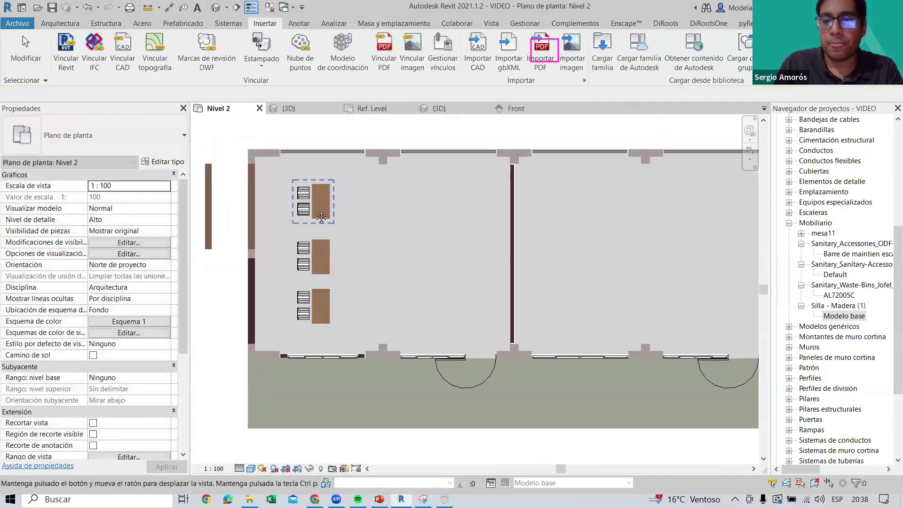
middle_drag(529, 262, 594, 288)
ctrl+click(378, 272)
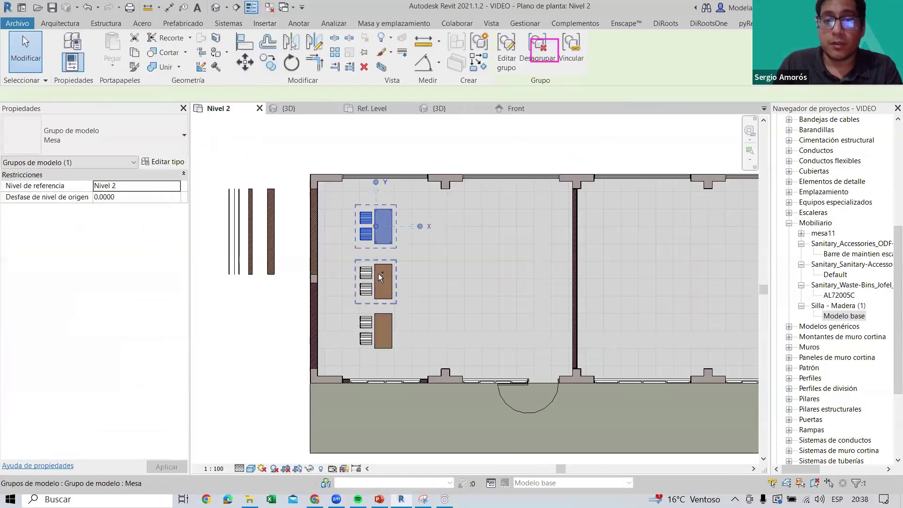
ctrl+click(392, 332)
key(r)
key(o)
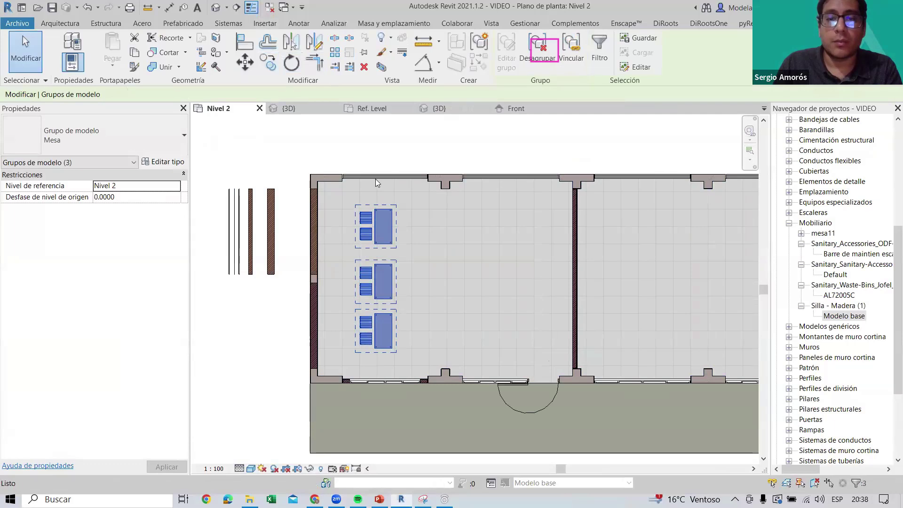
scroll(367, 196, up, 2)
click(370, 197)
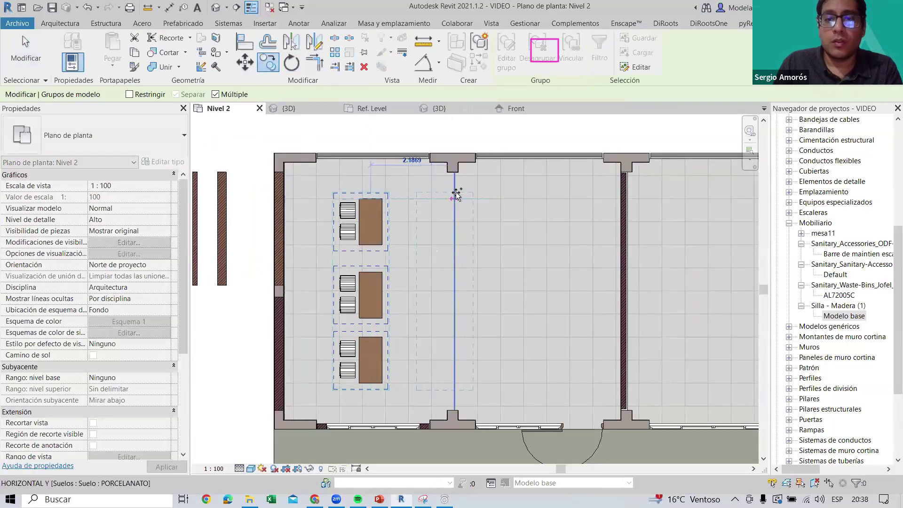
click(454, 195)
key(ctrl+z)
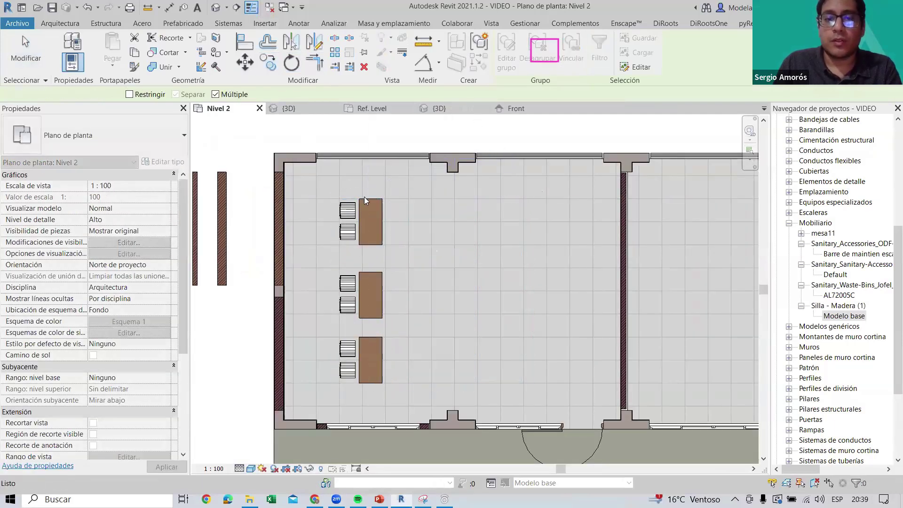
key(Escape)
Copy the three-group column to the right, completing the three-by-three grid of tables
drag(324, 133, 402, 411)
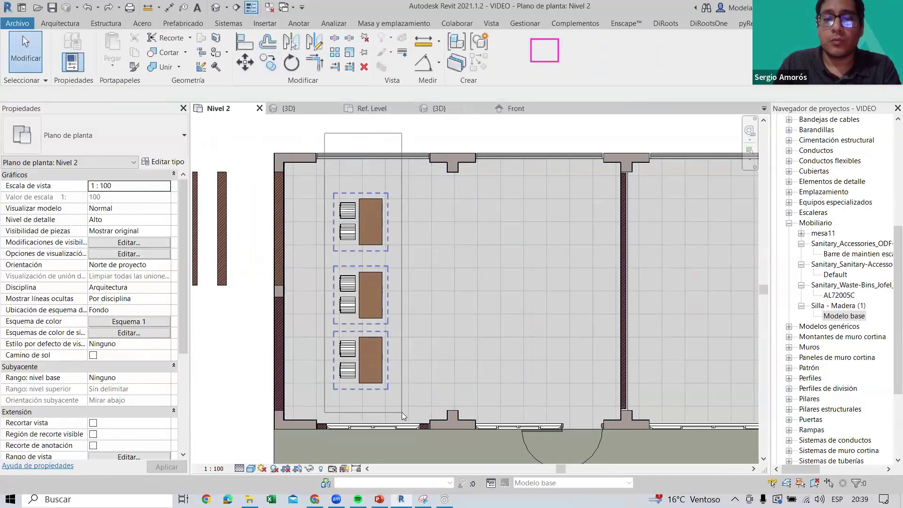
key(c)
key(o)
click(370, 198)
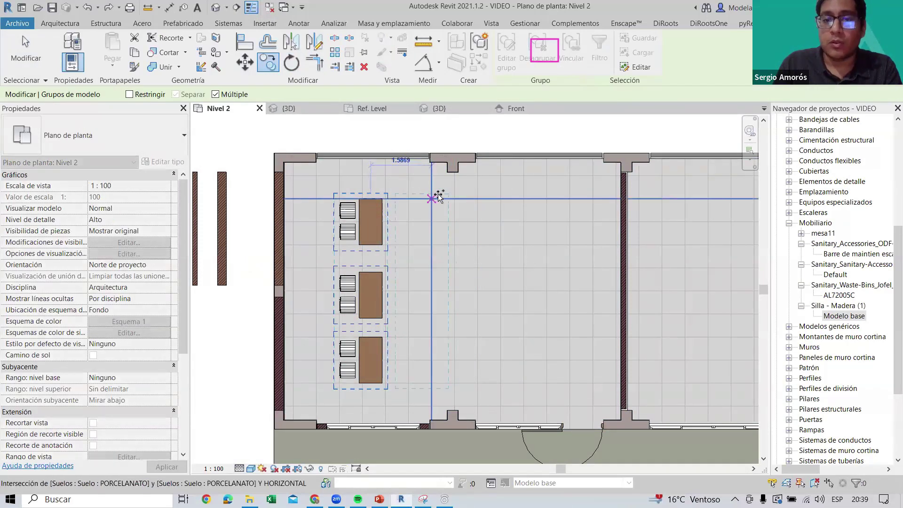
scroll(437, 197, up, 3)
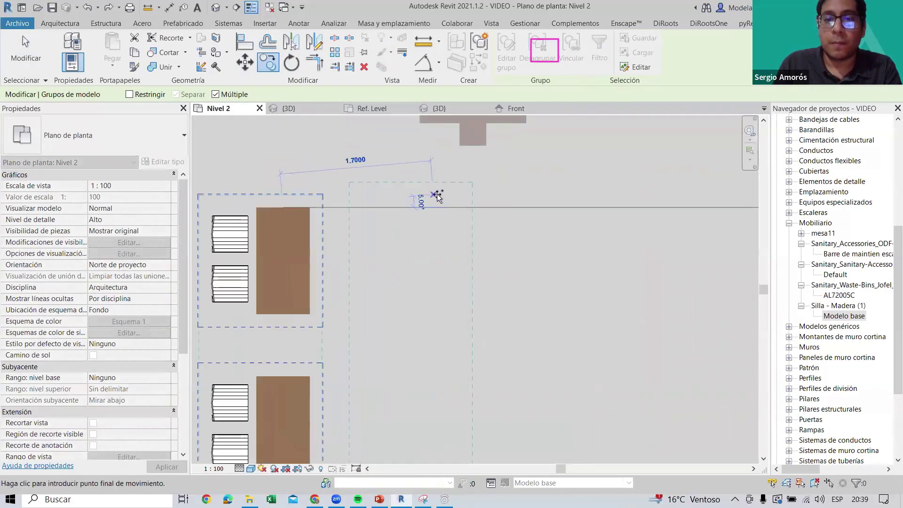
scroll(437, 197, up, 2)
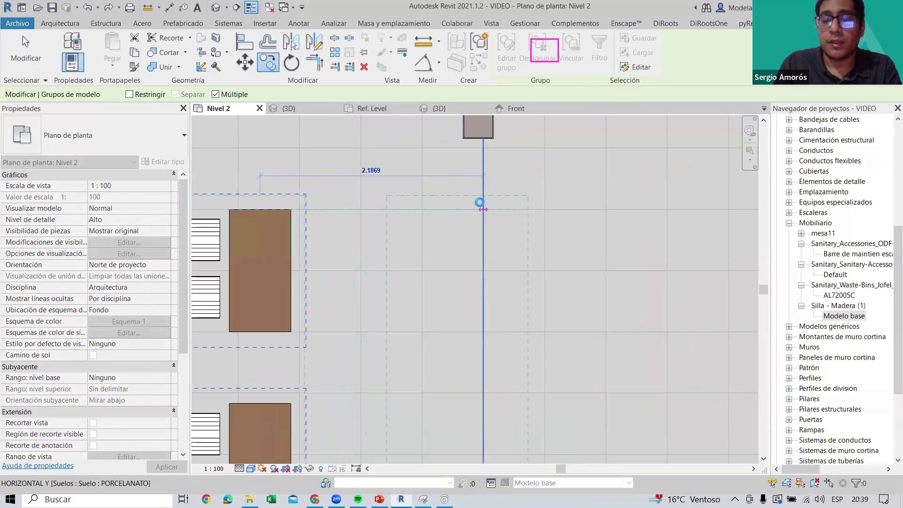
scroll(507, 201, down, 3)
scroll(499, 201, down, 1)
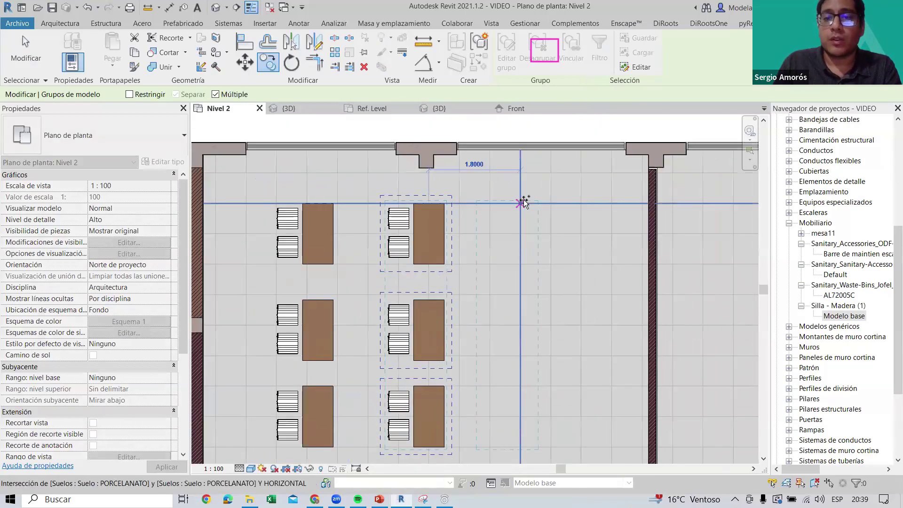
scroll(527, 198, up, 2)
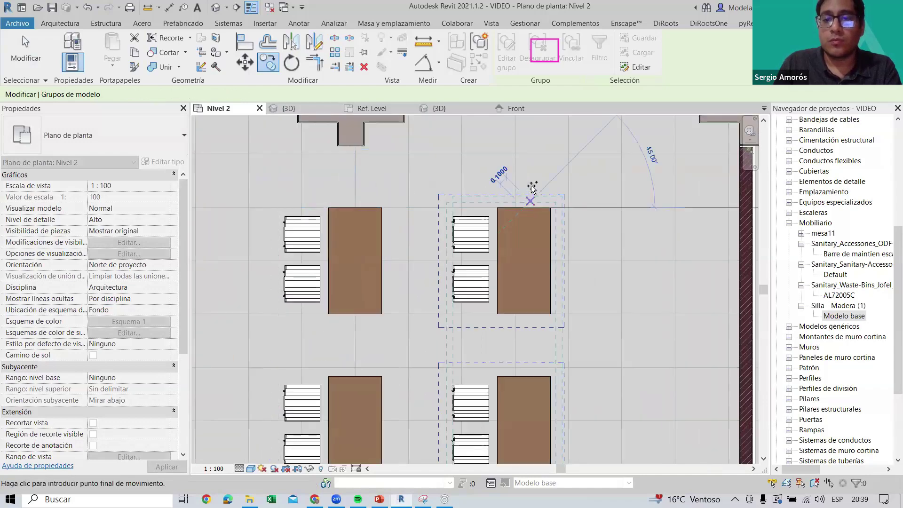
click(532, 188)
scroll(517, 197, down, 3)
key(Escape)
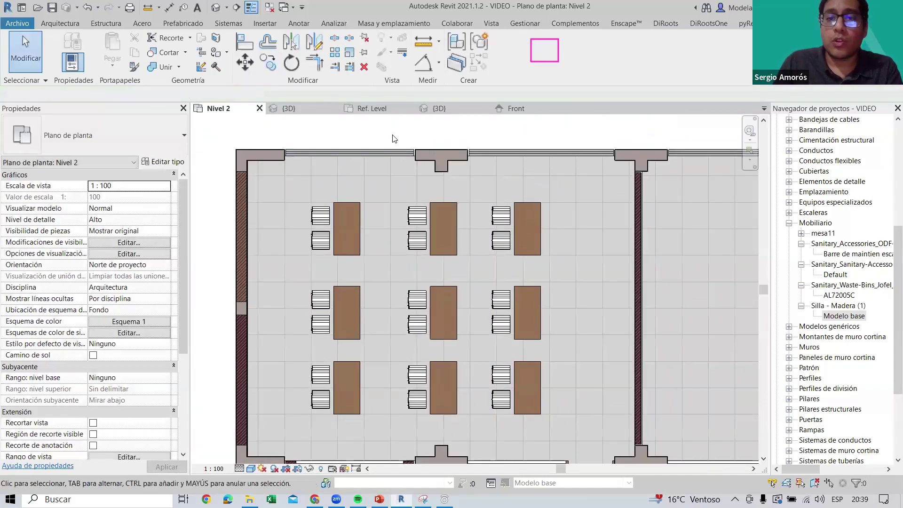
Select and zoom in on the middle column of table groups to check it, then deselect
drag(394, 133, 471, 433)
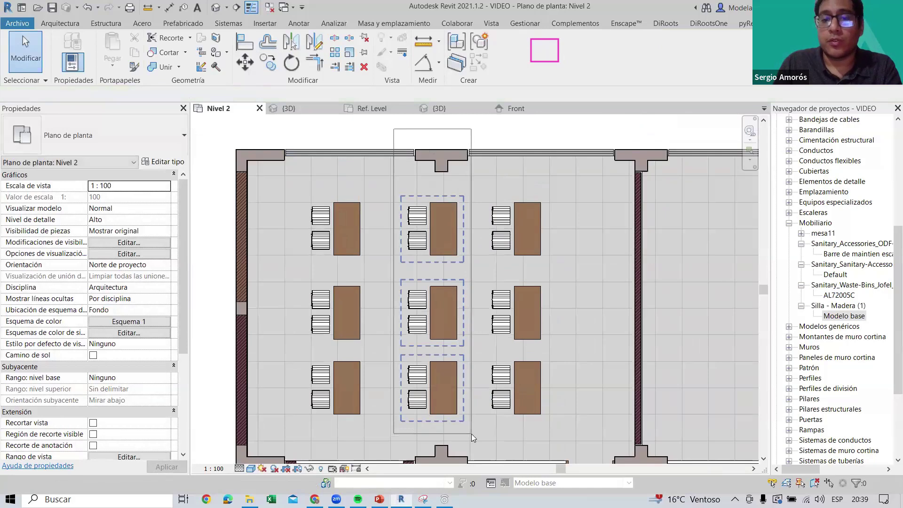
middle_drag(441, 281, 410, 250)
scroll(410, 250, up, 1)
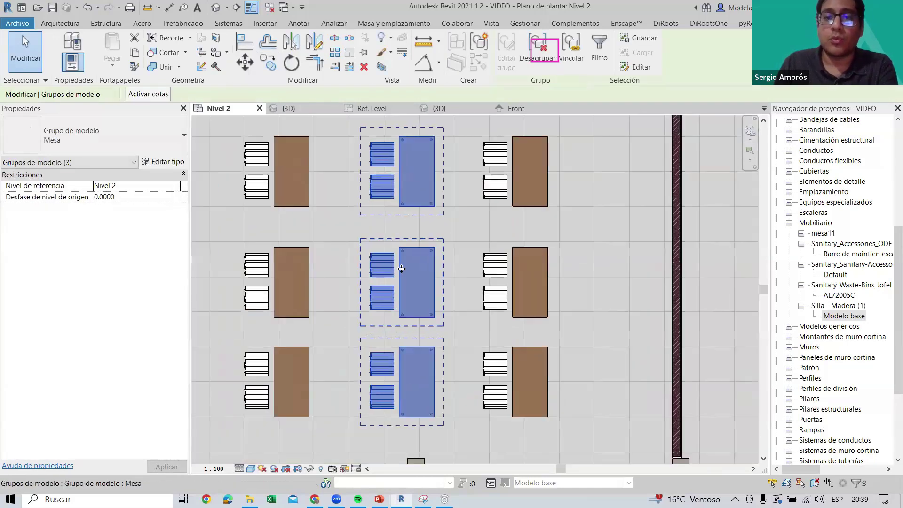
middle_drag(451, 284, 457, 285)
key(Escape)
scroll(319, 315, down, 2)
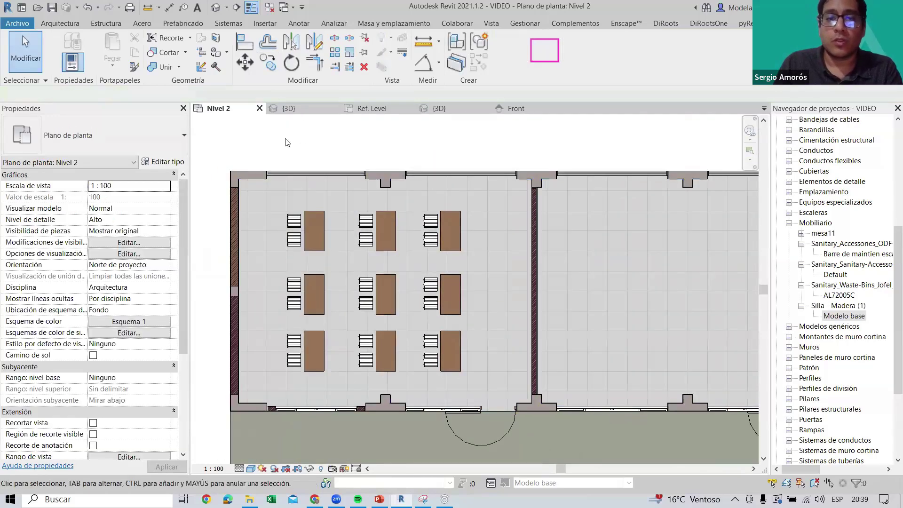
Copy all nine Mesa table groups into the neighbouring classroom
drag(278, 150, 483, 400)
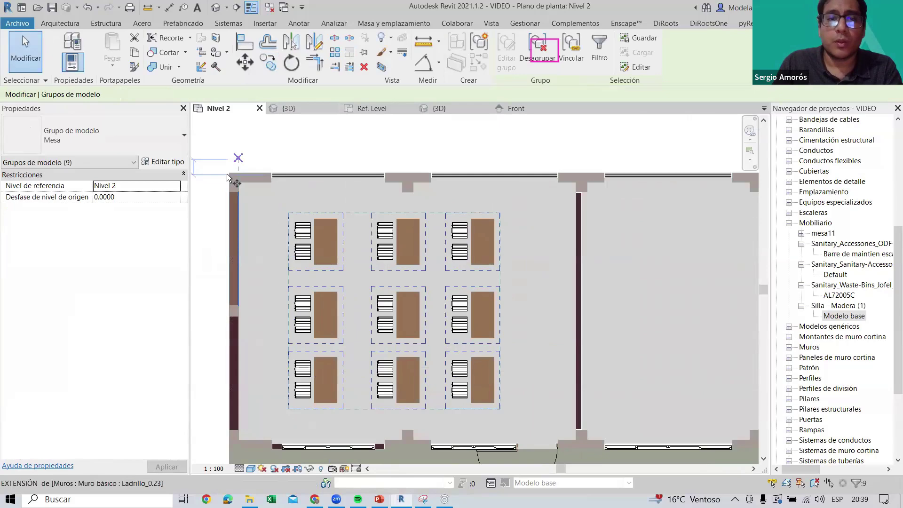
scroll(230, 173, up, 2)
key(c)
key(o)
scroll(242, 196, up, 2)
scroll(249, 202, up, 1)
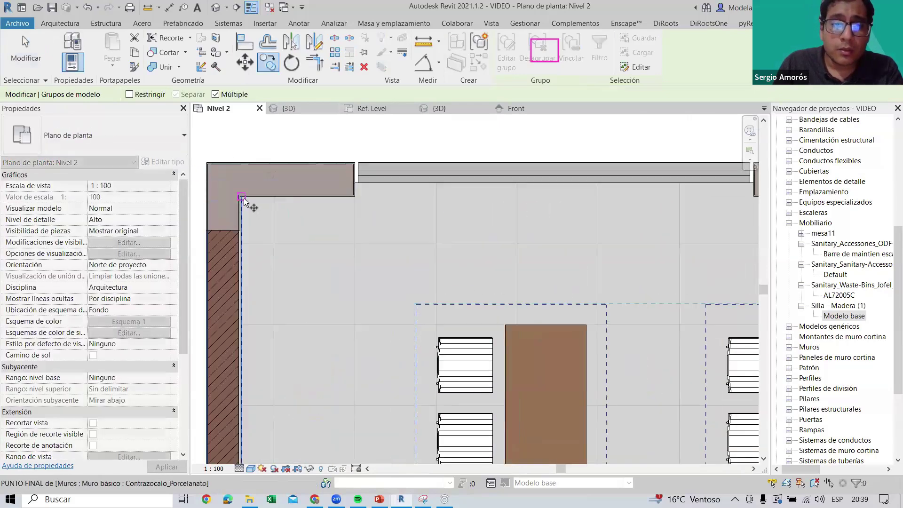
scroll(449, 216, down, 2)
scroll(597, 250, up, 2)
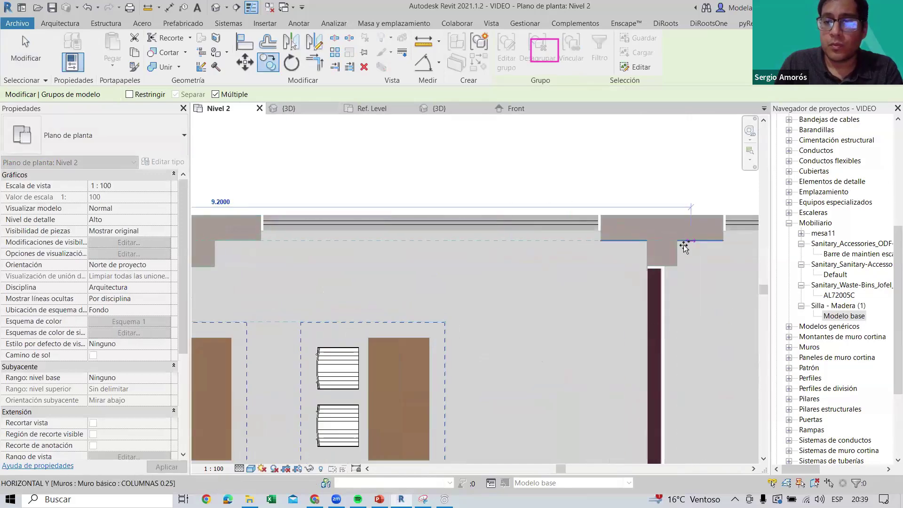
scroll(680, 244, down, 2)
scroll(685, 223, up, 1)
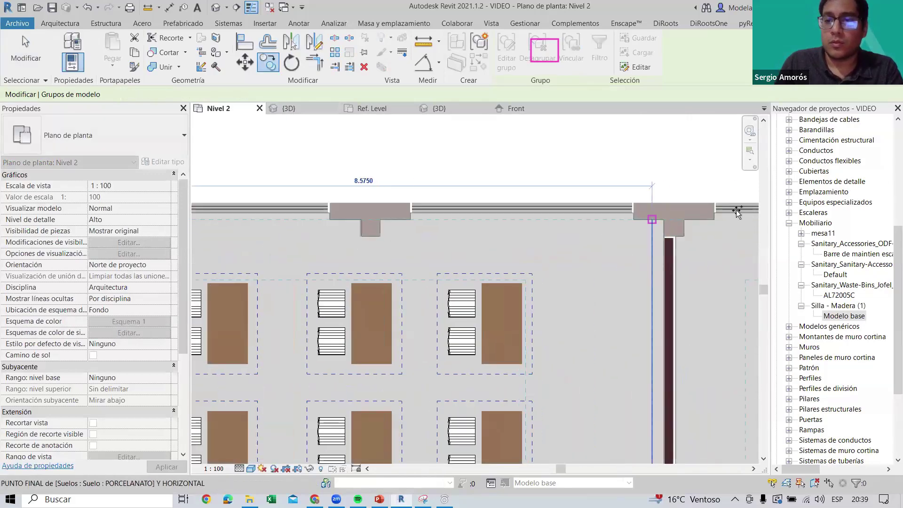
click(687, 218)
key(Escape)
scroll(454, 167, down, 3)
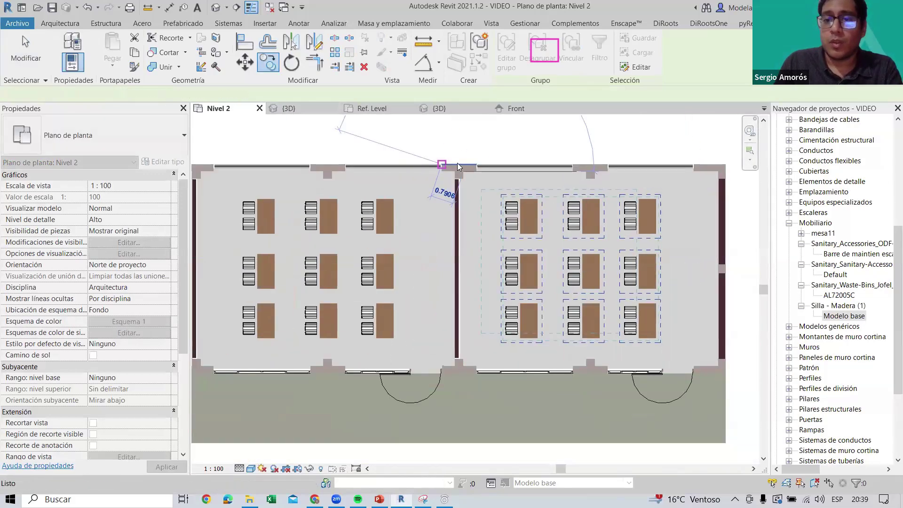
Box-select the loose vertical lines left of the building and delete them
middle_drag(547, 185, 357, 205)
scroll(333, 208, down, 2)
scroll(330, 207, up, 1)
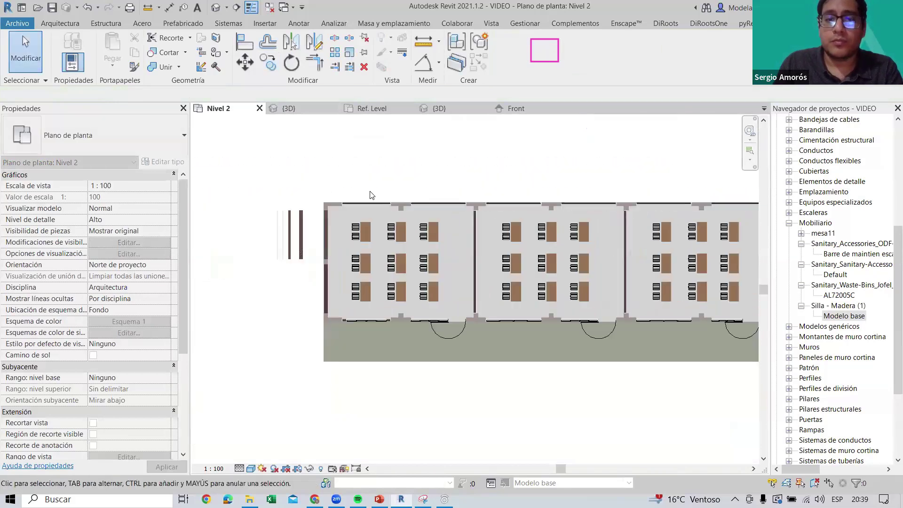
scroll(243, 207, down, 1)
click(243, 206)
middle_drag(243, 207, 331, 192)
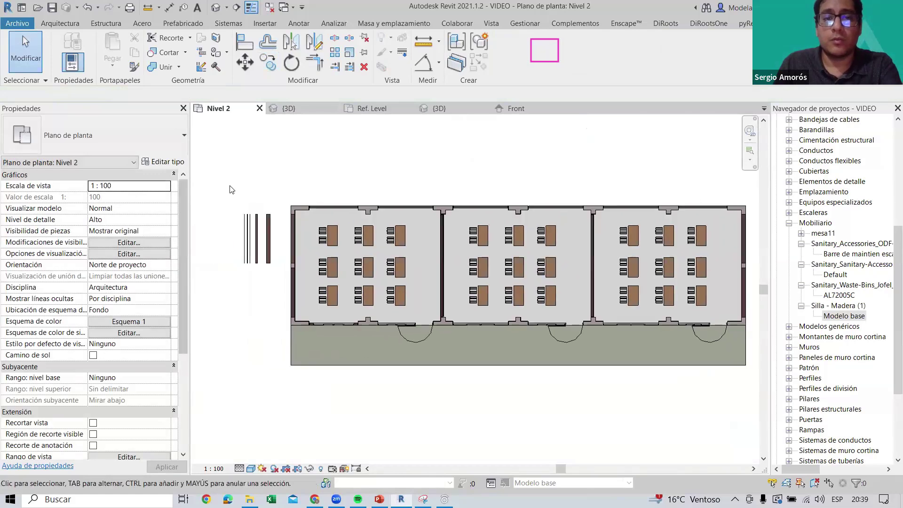
drag(230, 186, 277, 315)
key(Delete)
Window-select the whole three-classroom building and make it a model group named 'Pabellon'
middle_drag(290, 207, 260, 206)
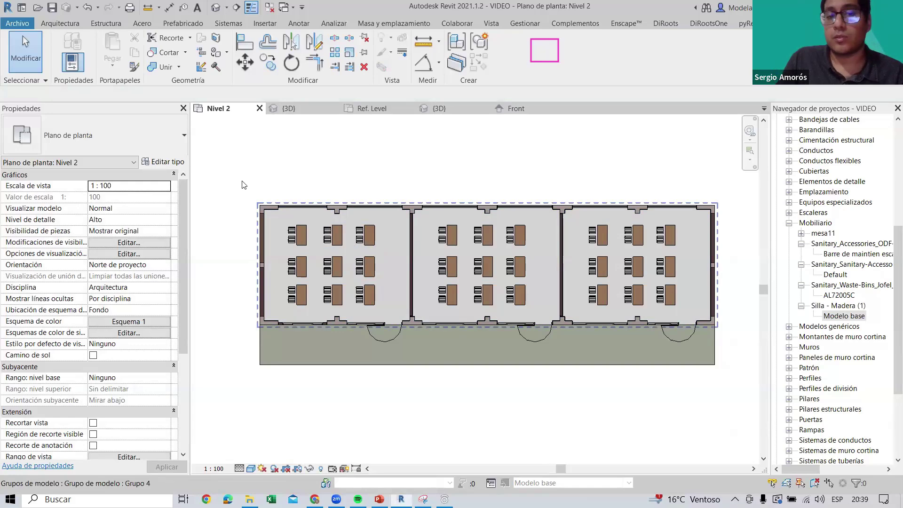
drag(251, 193, 742, 393)
text(Pabellon)
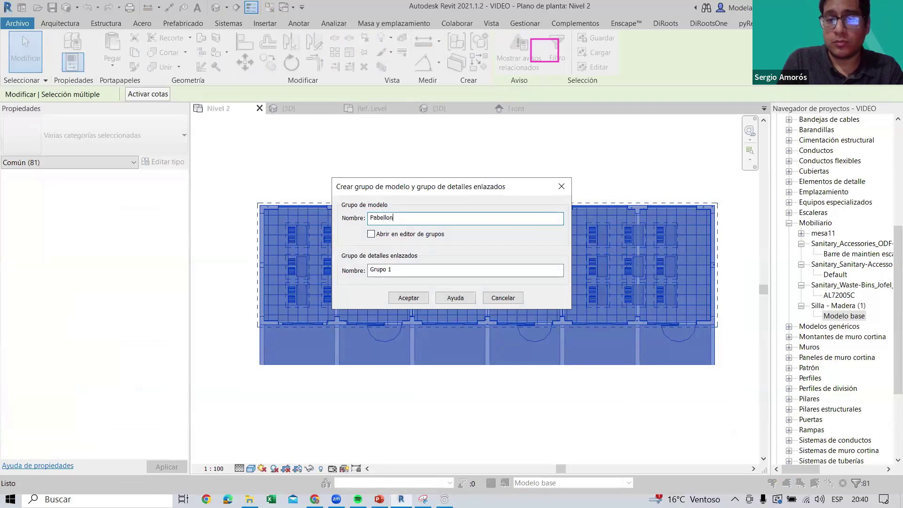
key(Return)
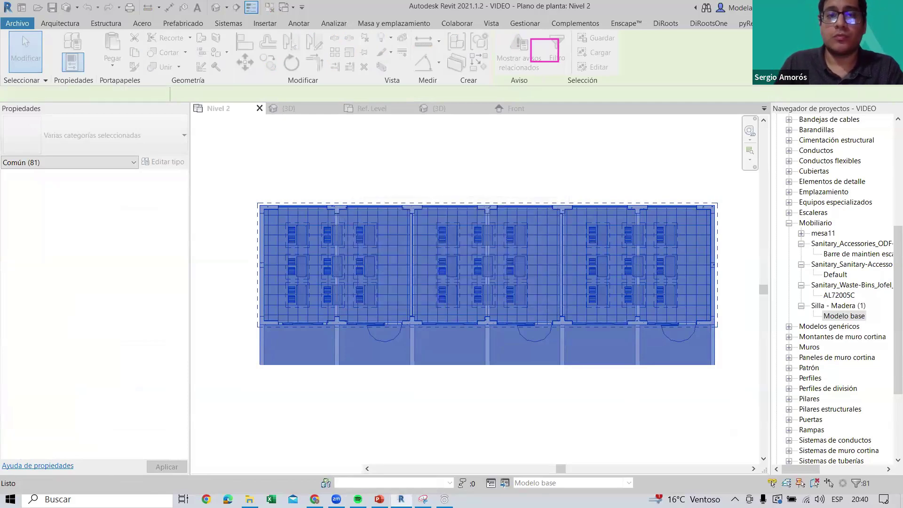
key(Escape)
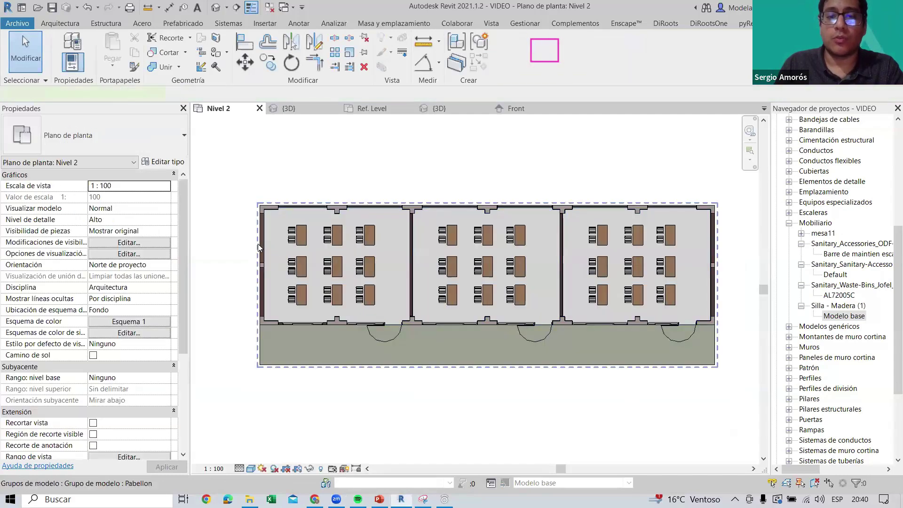
click(258, 243)
key(Escape)
scroll(292, 230, up, 2)
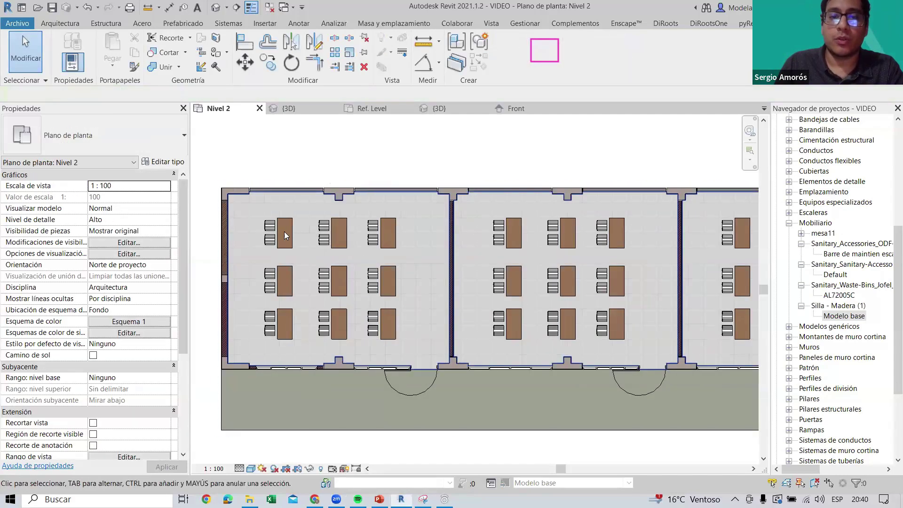
double_click(284, 231)
scroll(306, 248, down, 3)
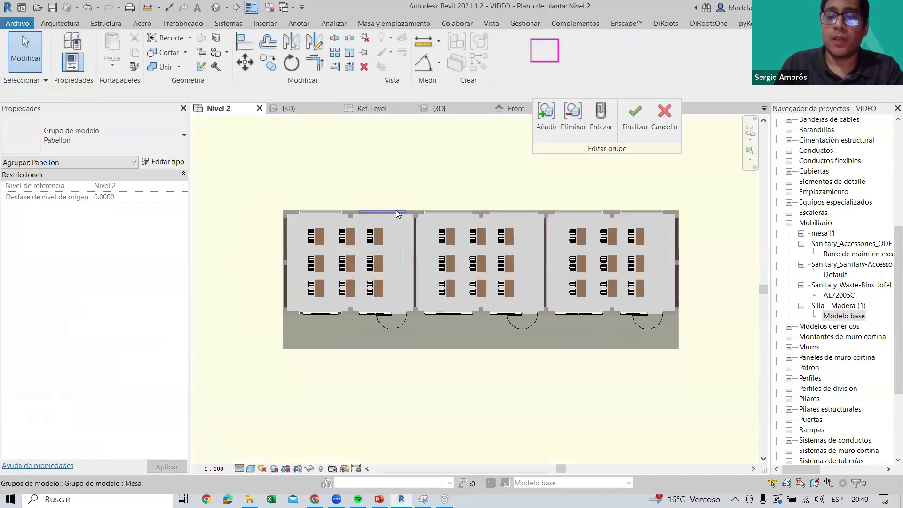
scroll(477, 251, up, 2)
key(Escape)
scroll(478, 250, down, 2)
scroll(468, 366, down, 1)
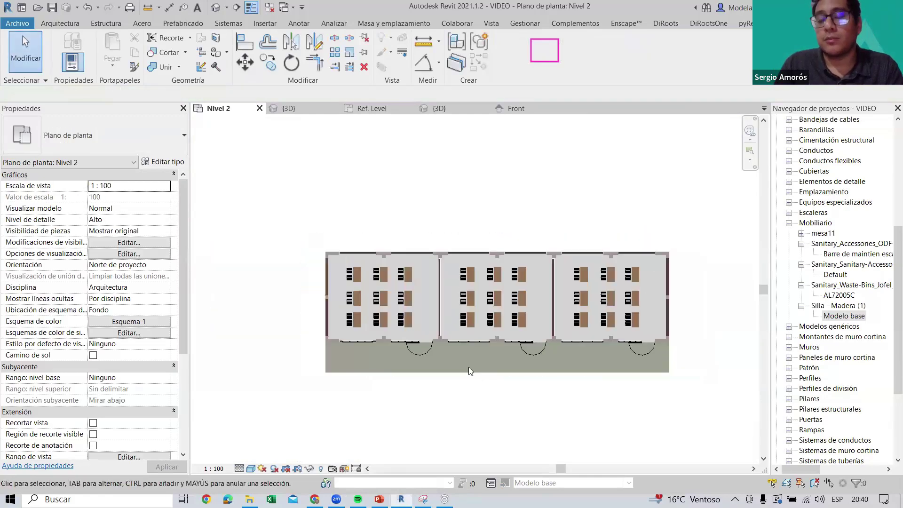
middle_drag(468, 367, 425, 386)
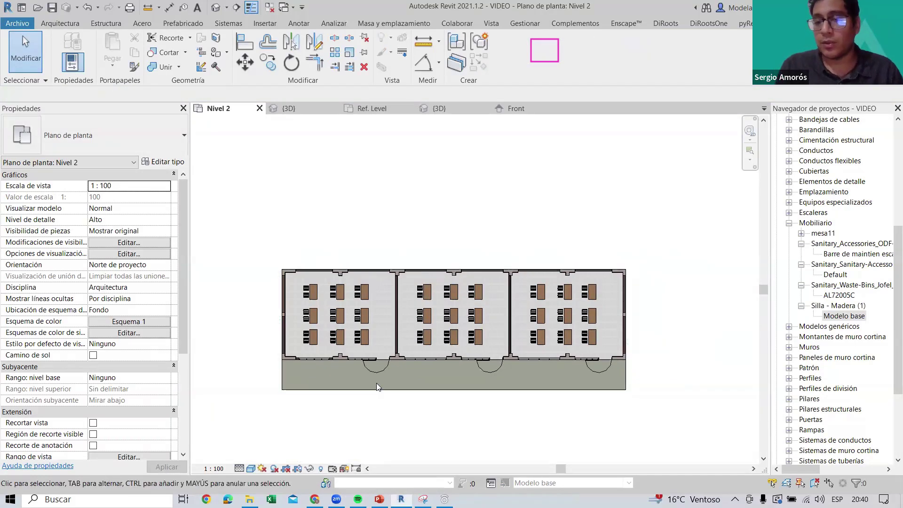
middle_drag(668, 325, 673, 278)
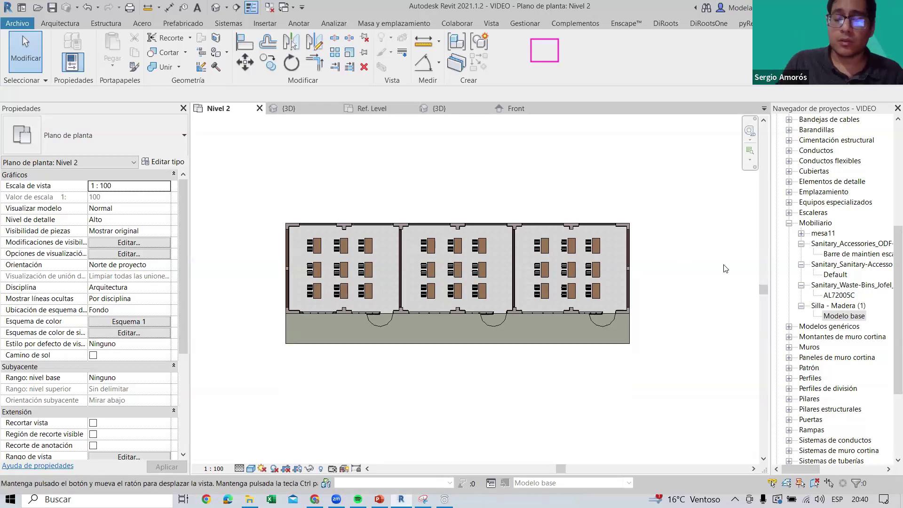
middle_drag(735, 273, 725, 269)
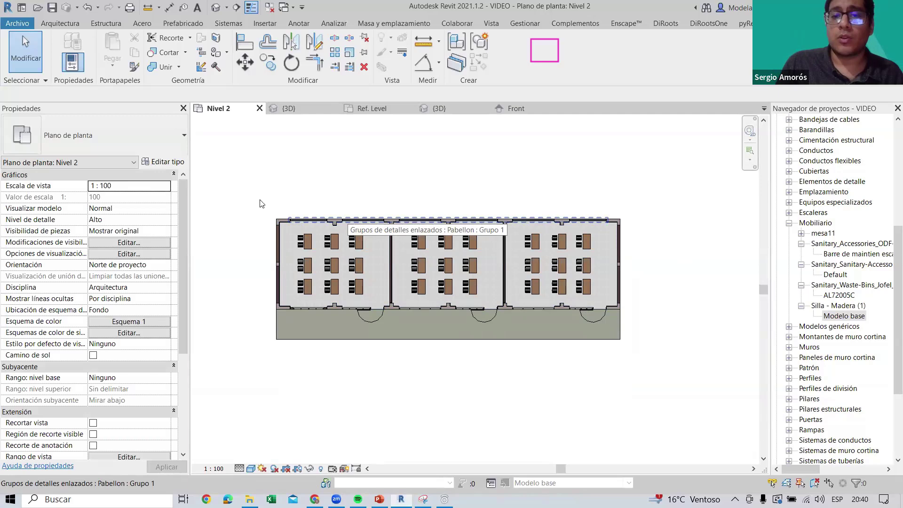
Mirror-copy the Pabellon group across its bottom edge, creating the opposite row of classrooms
click(389, 216)
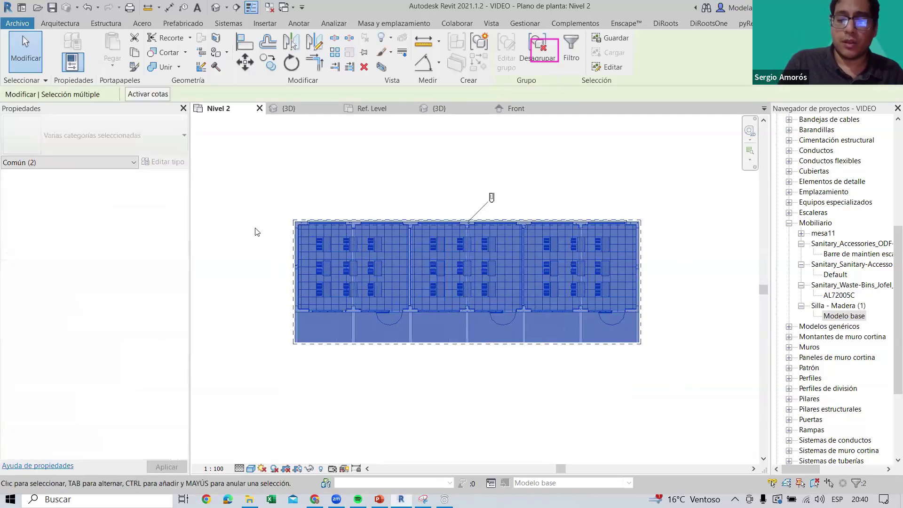
scroll(306, 266, up, 1)
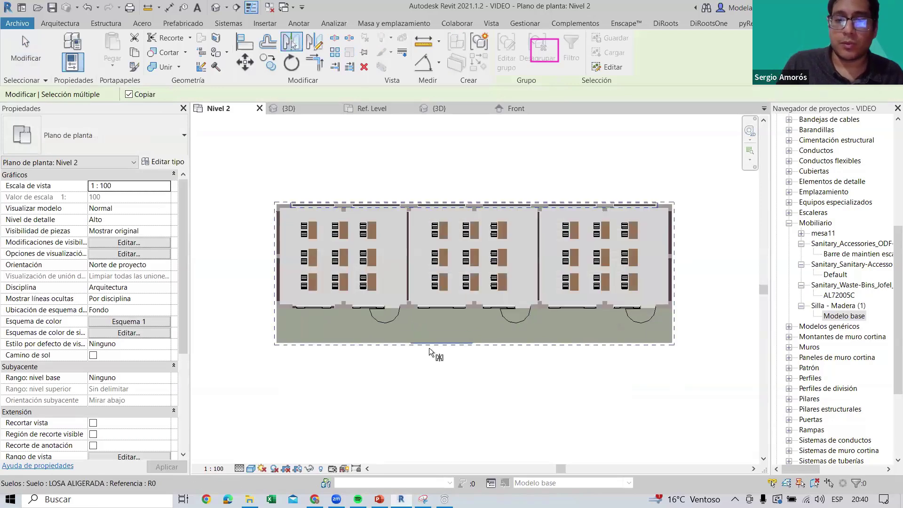
scroll(475, 348, up, 2)
click(475, 346)
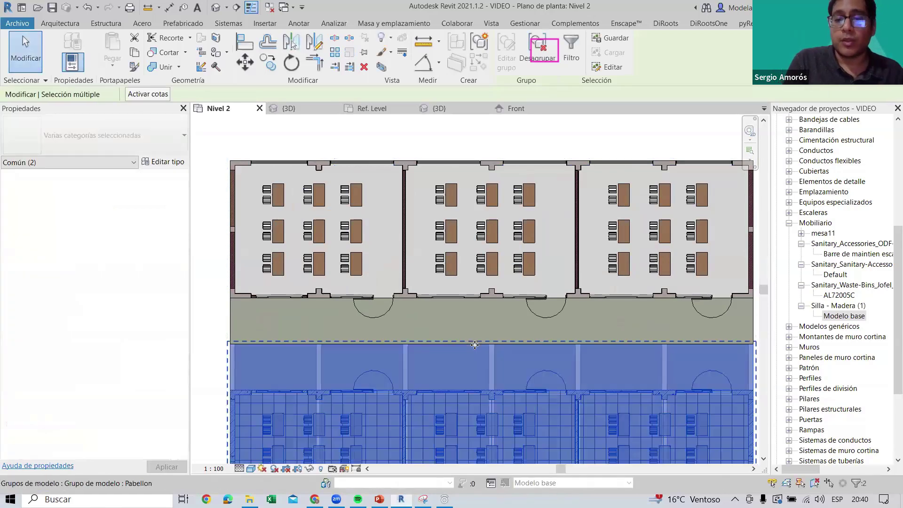
scroll(404, 338, down, 2)
key(Escape)
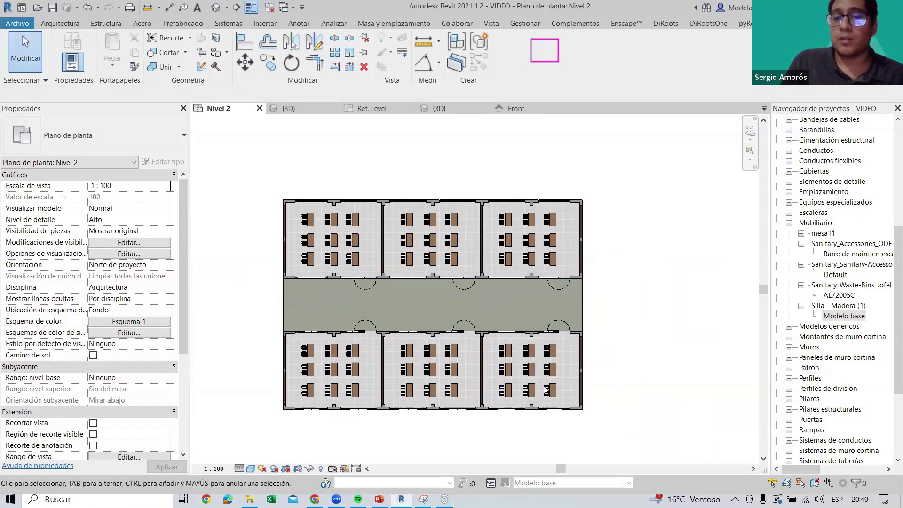
middle_drag(584, 304, 636, 305)
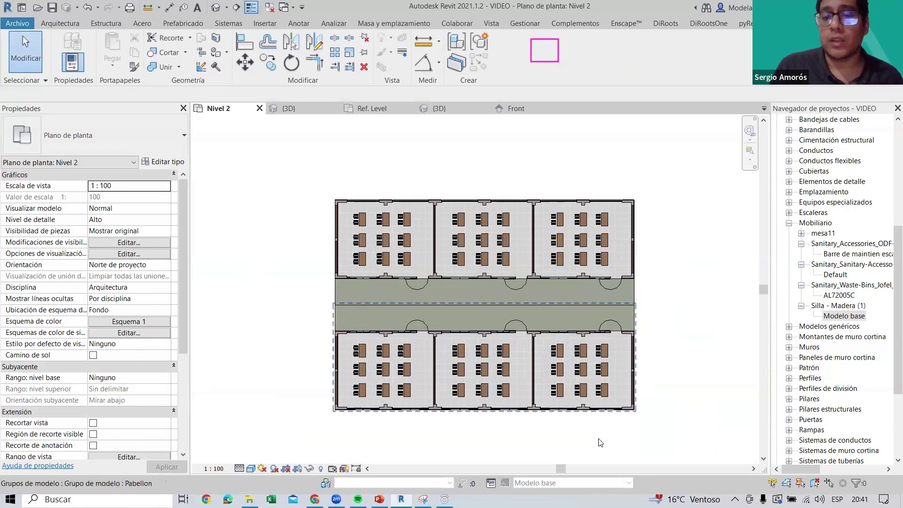
middle_drag(621, 345, 539, 331)
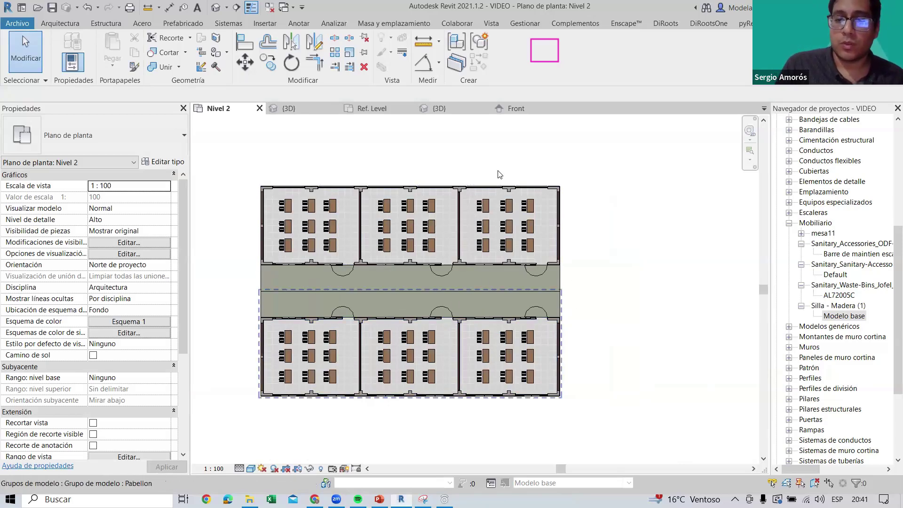
middle_drag(578, 236, 584, 255)
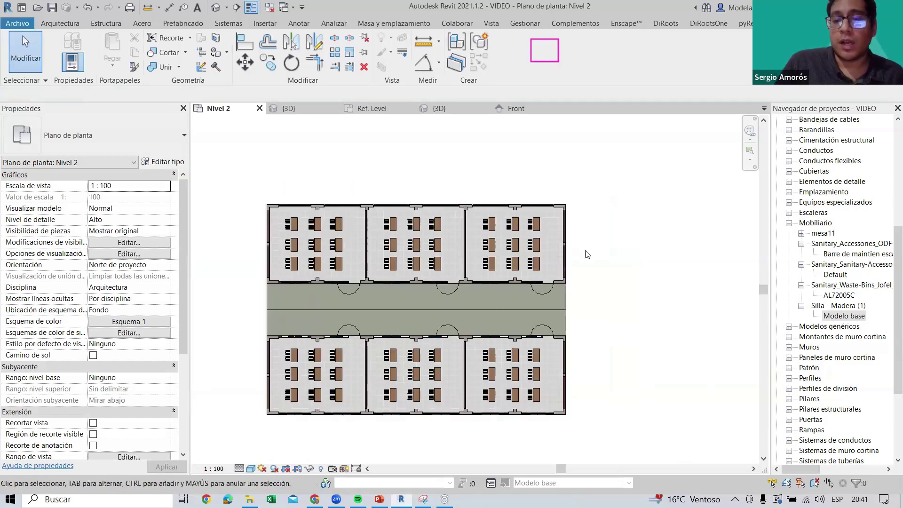
Copy both Pabellon groups to the right, from the top-left to the top-right wall corner
click(568, 270)
click(566, 373)
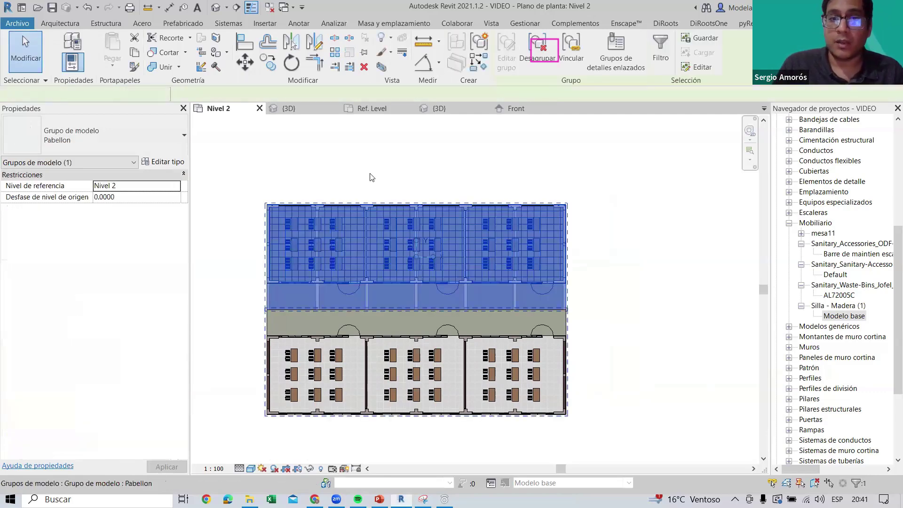
key(c)
key(o)
scroll(284, 225, up, 3)
scroll(285, 225, up, 2)
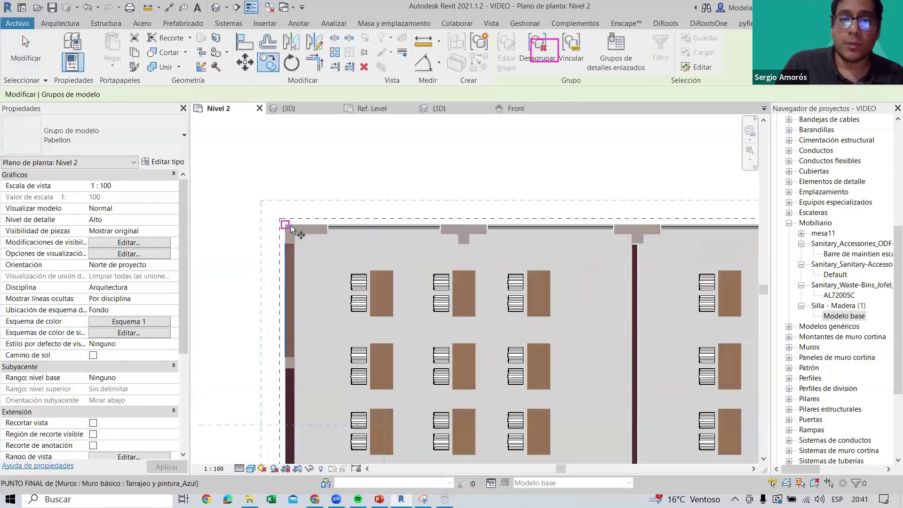
click(285, 224)
scroll(383, 218, down, 3)
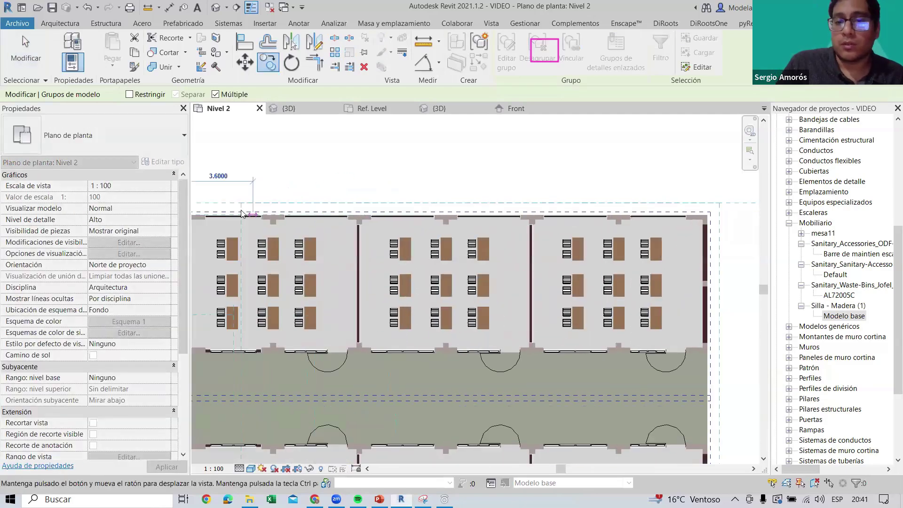
scroll(608, 207, up, 2)
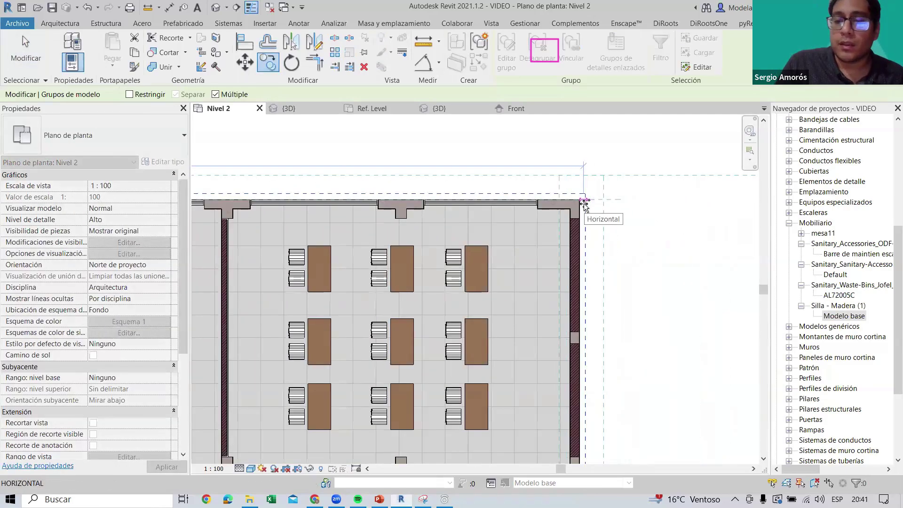
click(584, 205)
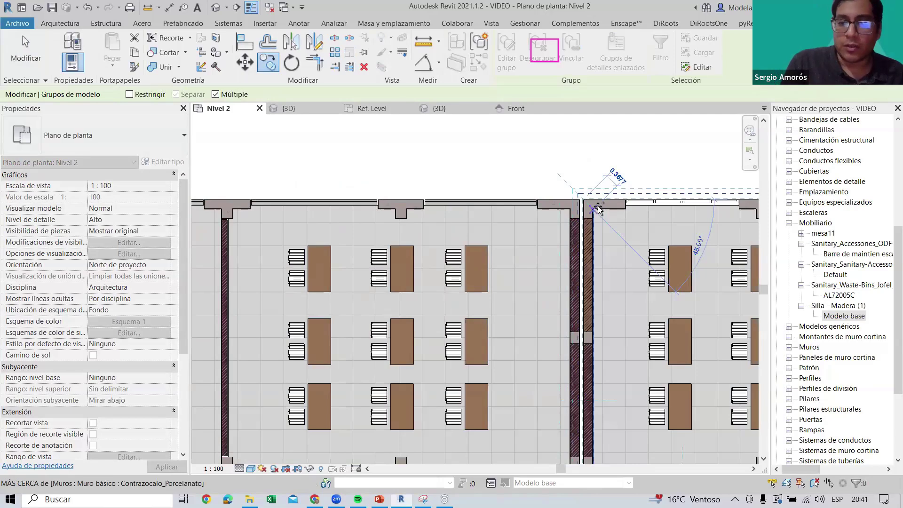
key(Escape)
key(Escape)
scroll(485, 237, down, 3)
scroll(485, 236, down, 3)
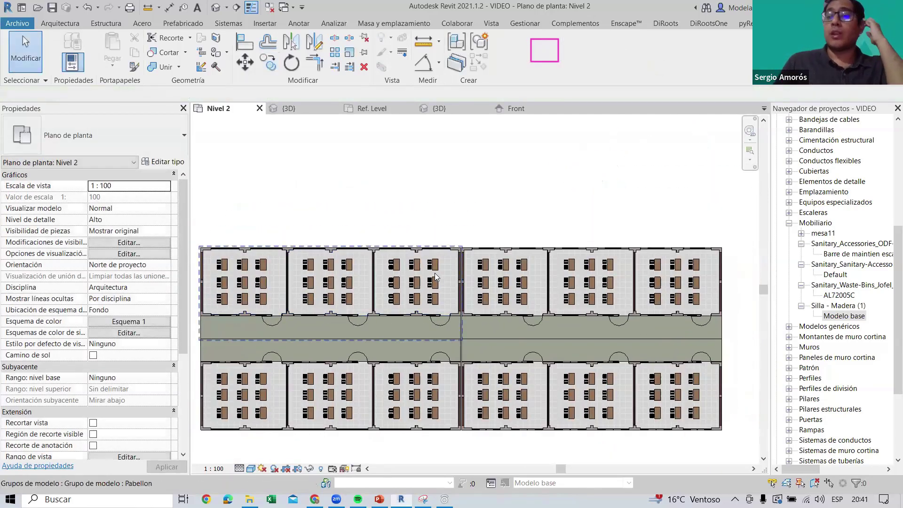
middle_drag(435, 277, 432, 251)
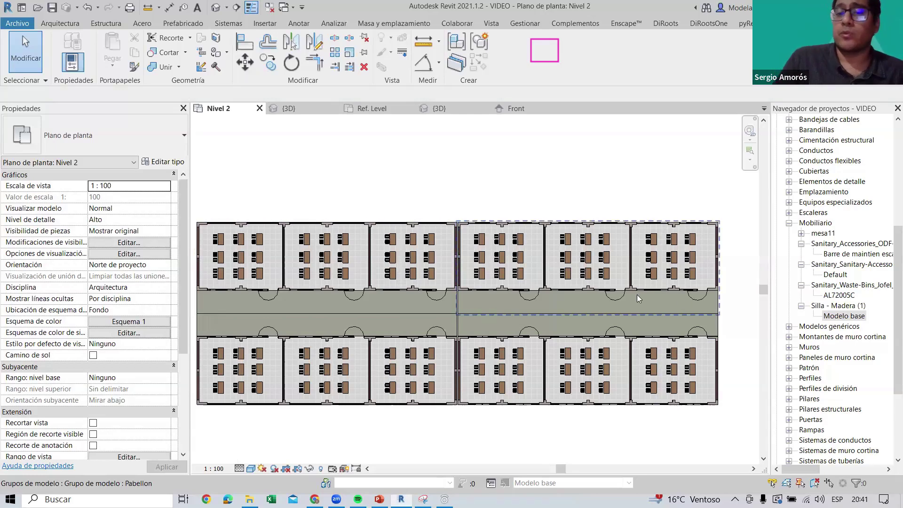
mouse_move(588, 226)
middle_down()
mouse_move(609, 205)
mouse_move(586, 220)
middle_up()
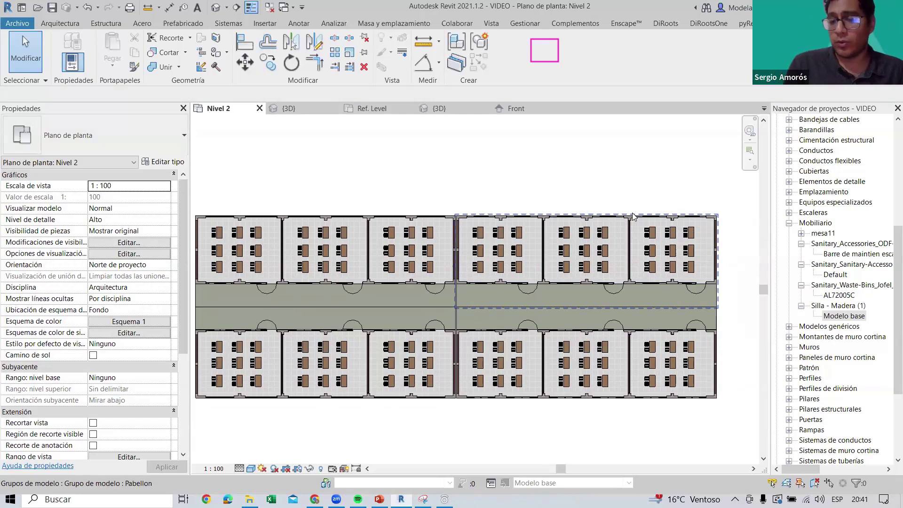
middle_drag(574, 395, 554, 384)
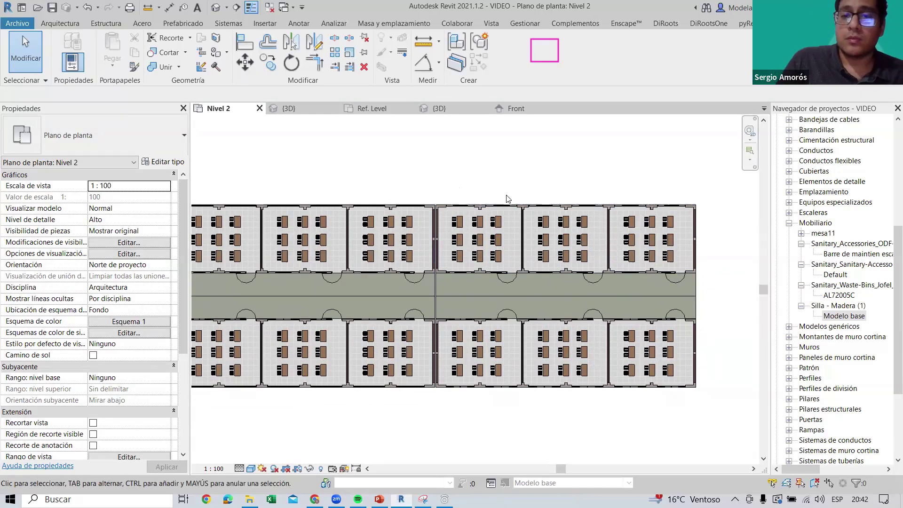
middle_drag(500, 209, 472, 209)
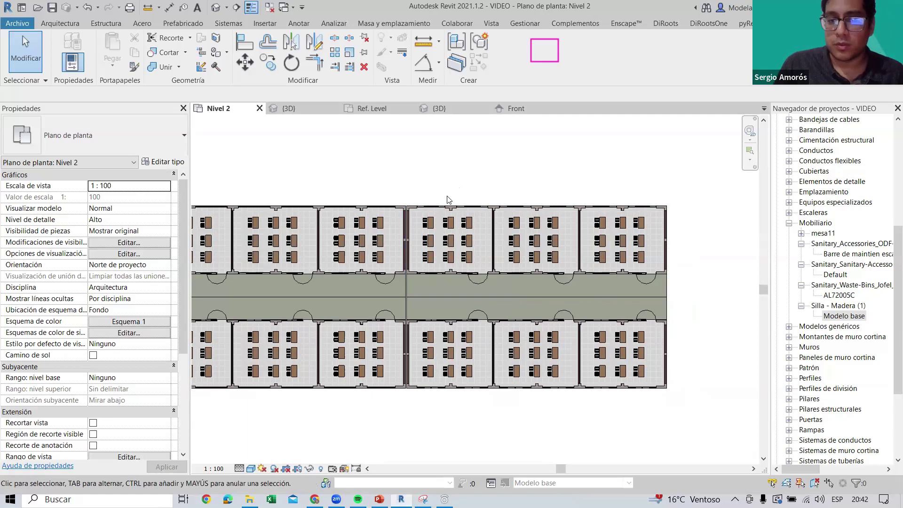
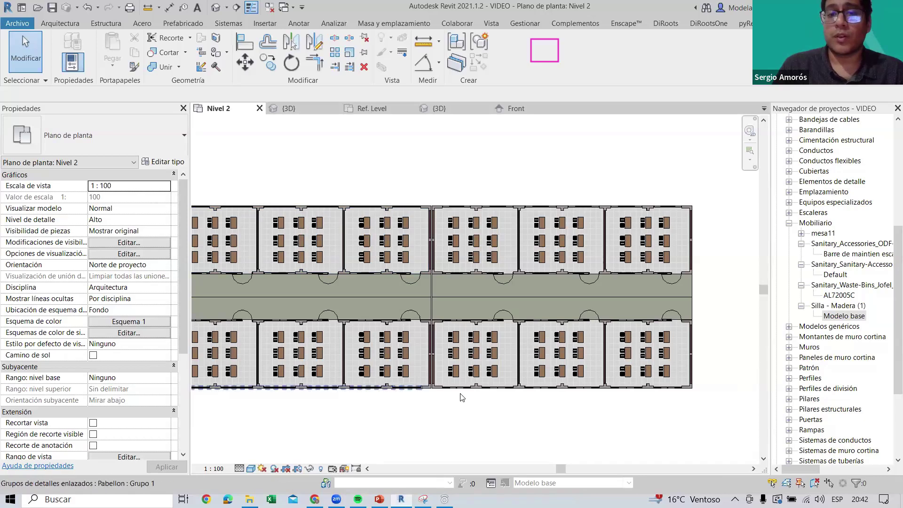
Enter the Pabellon model group, select a door inside it, then finish the group edit
scroll(458, 336, up, 2)
scroll(355, 217, up, 3)
scroll(385, 228, down, 2)
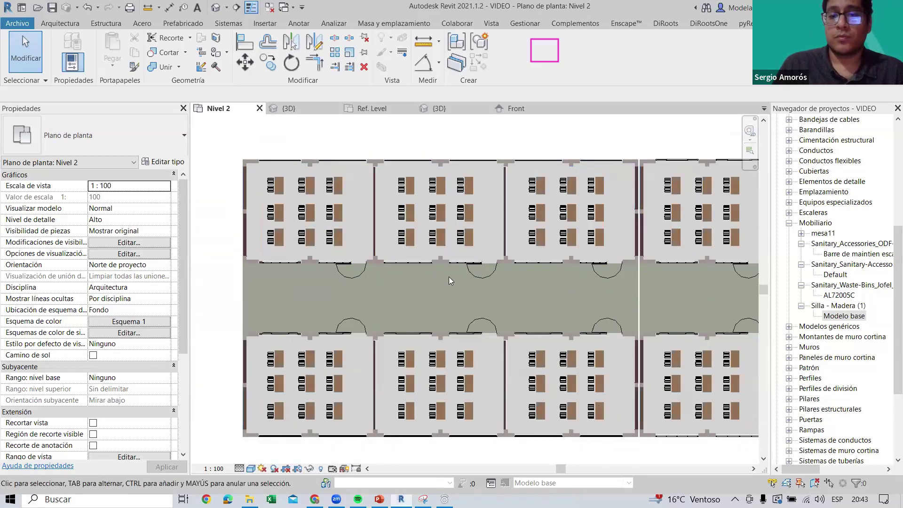
click(438, 261)
double_click(439, 262)
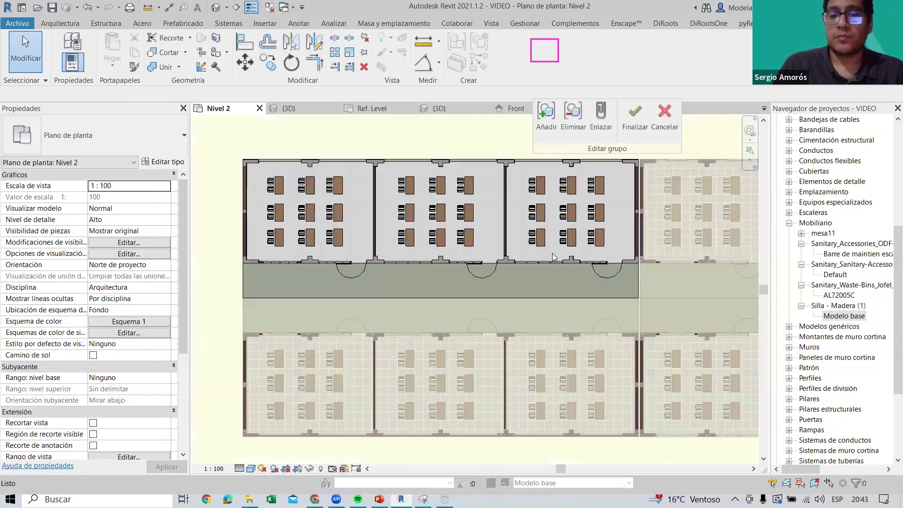
click(492, 276)
key(Escape)
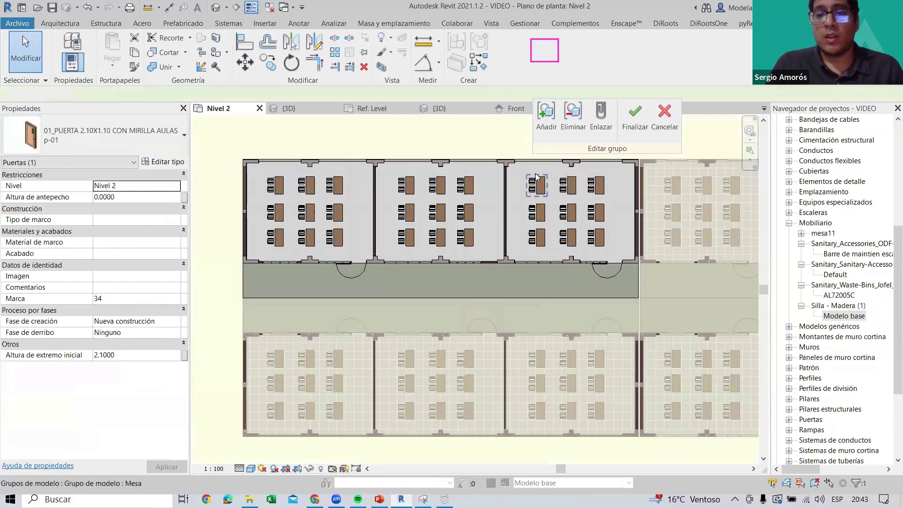
click(432, 351)
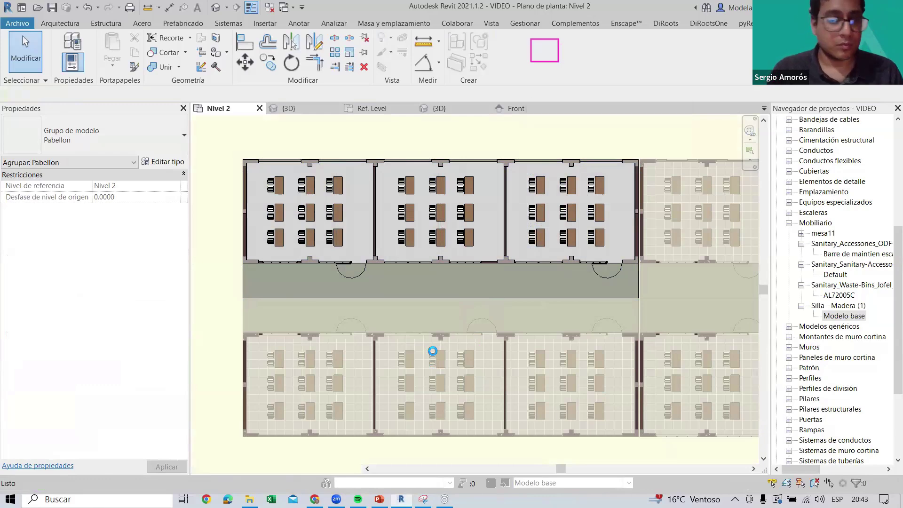
Reopen the Pabellon group for editing, then cancel and discard the edit
scroll(507, 293, down, 3)
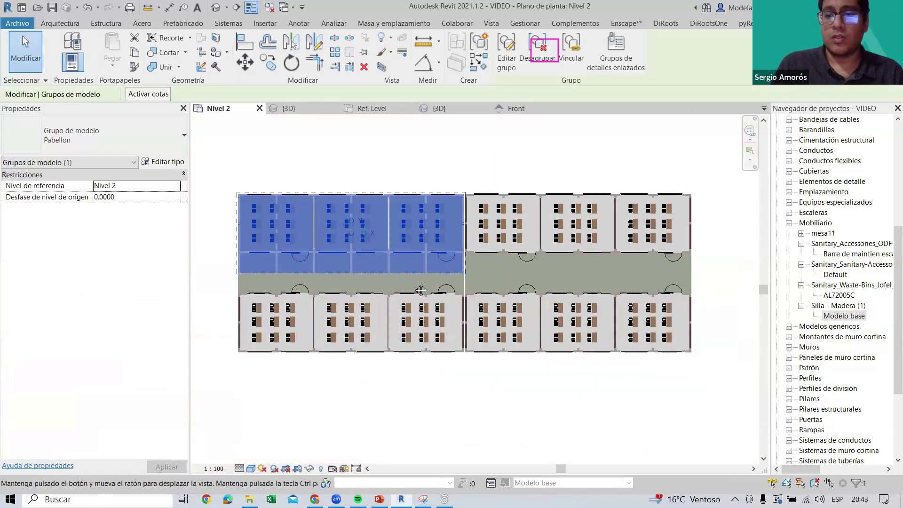
click(409, 177)
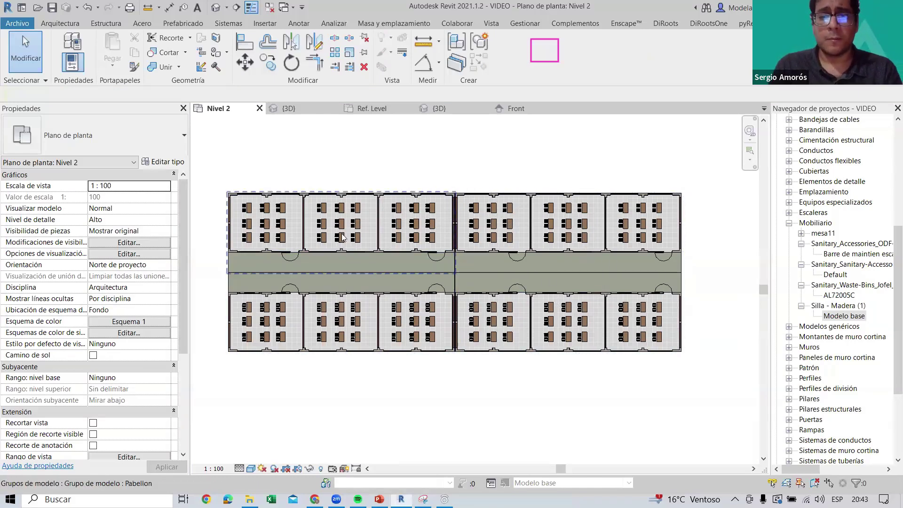
double_click(488, 181)
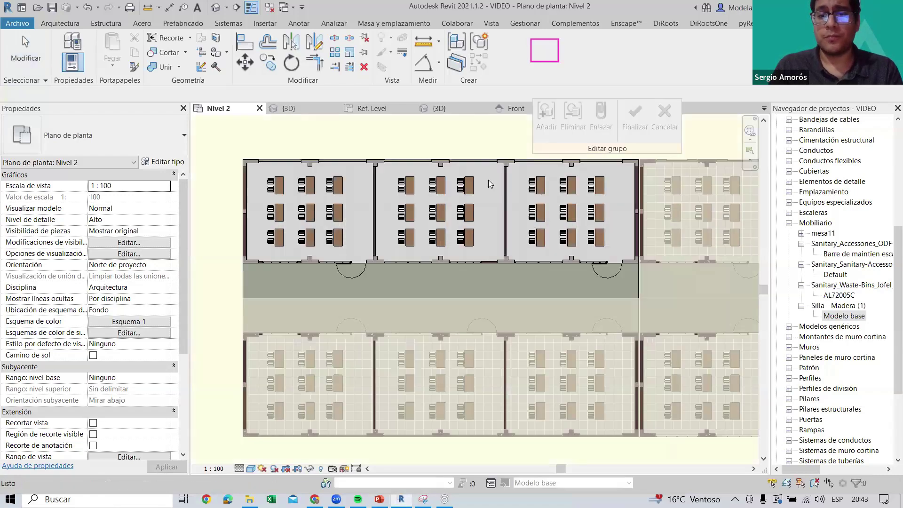
click(673, 130)
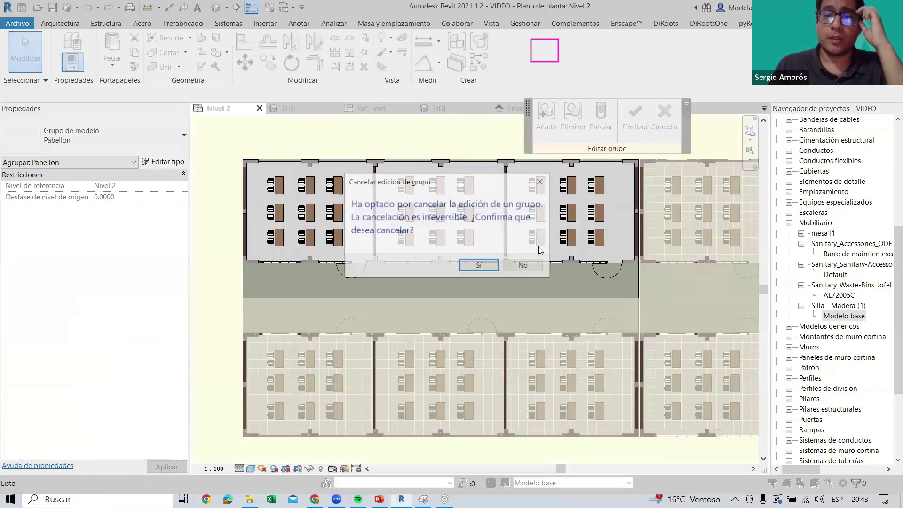
click(489, 261)
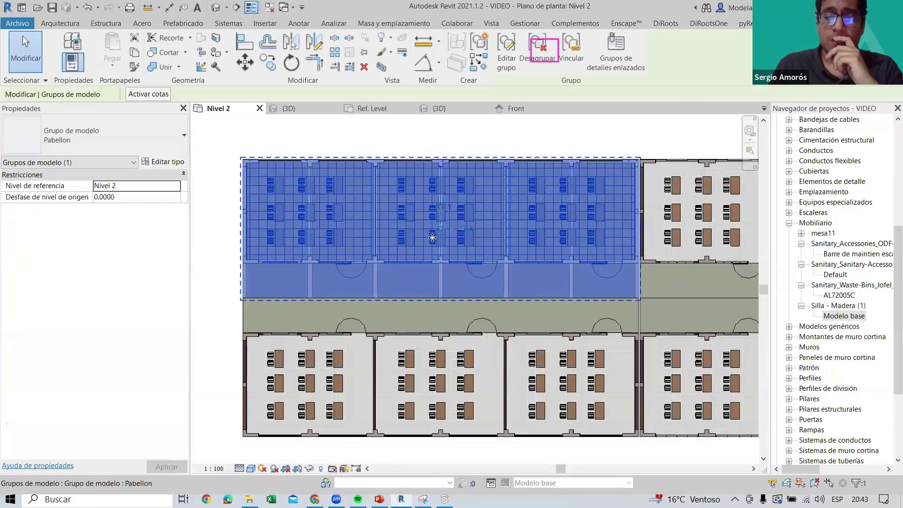
Window-select the right-hand block of classrooms in the Nivel 2 plan
scroll(266, 276, down, 3)
scroll(645, 393, up, 2)
drag(645, 392, 341, 157)
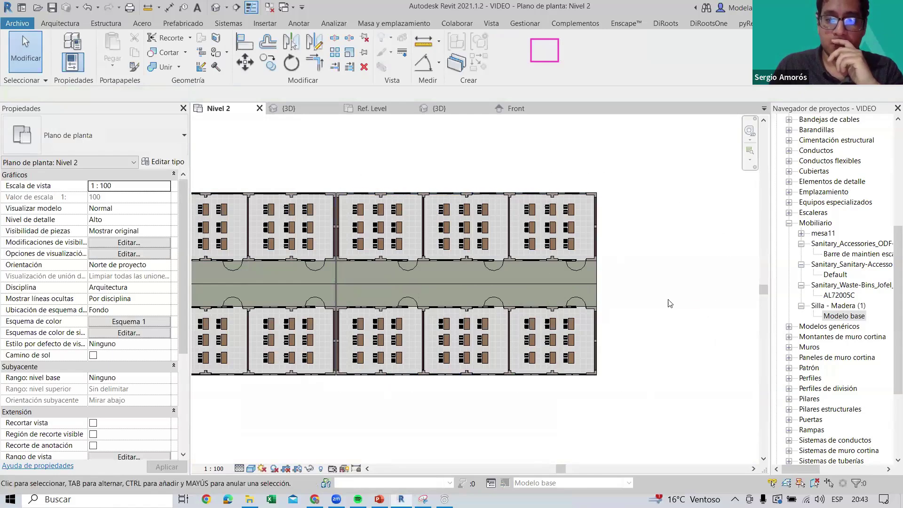
scroll(376, 197, up, 3)
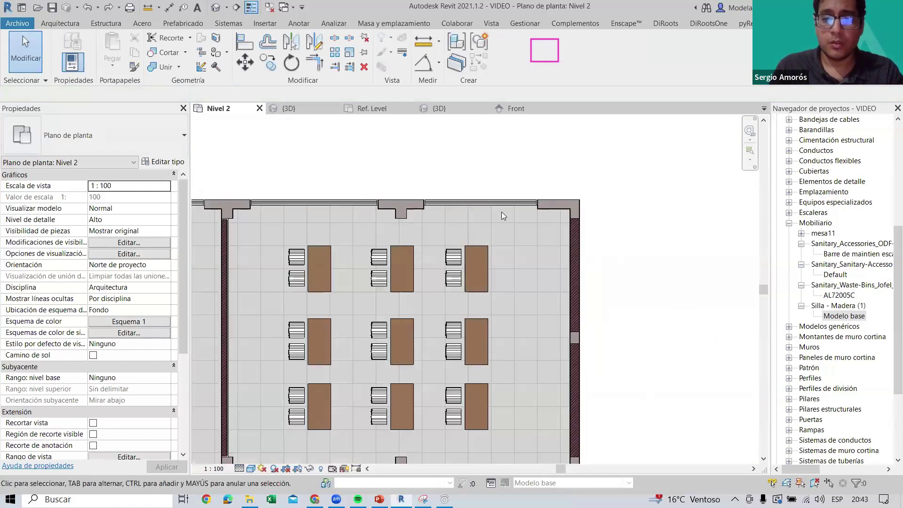
scroll(378, 235, down, 3)
scroll(379, 266, up, 2)
scroll(459, 285, up, 1)
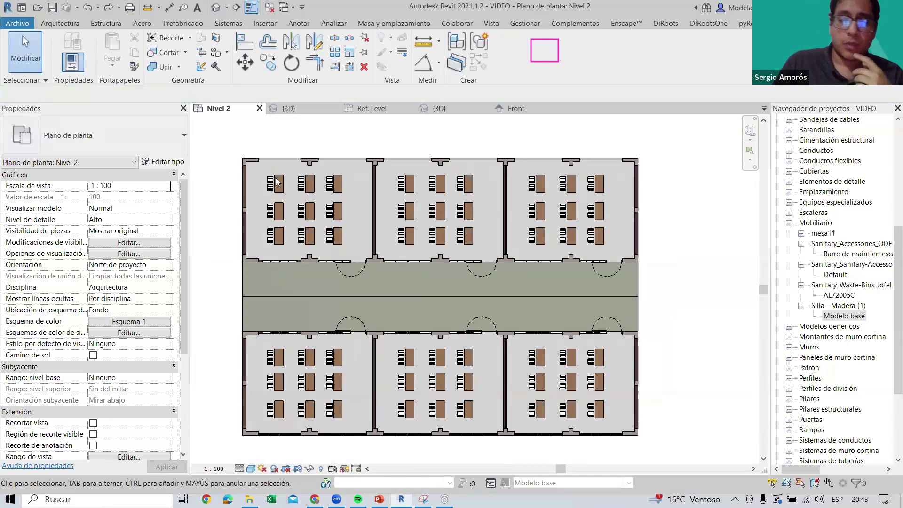
scroll(584, 353, down, 1)
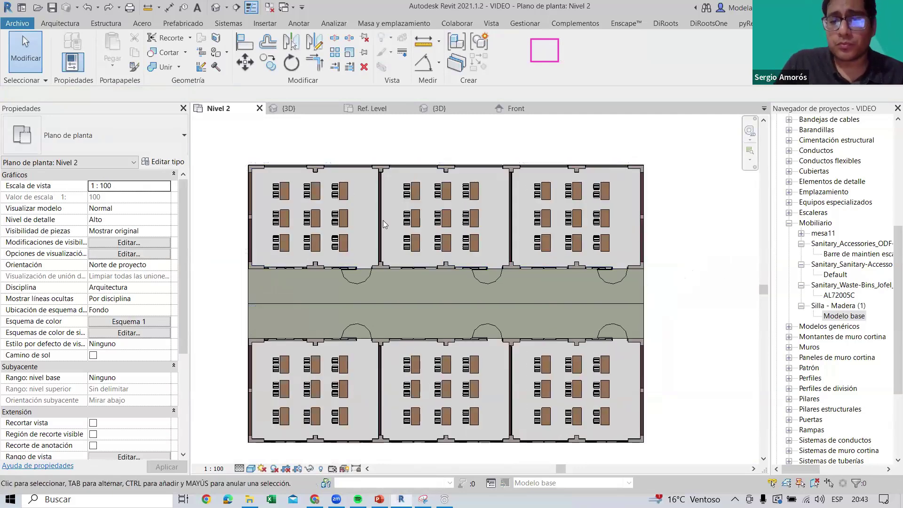
Reframe the plan slightly and bring up the Visual Style choices
middle_drag(459, 312, 462, 306)
scroll(451, 281, up, 2)
scroll(435, 277, down, 2)
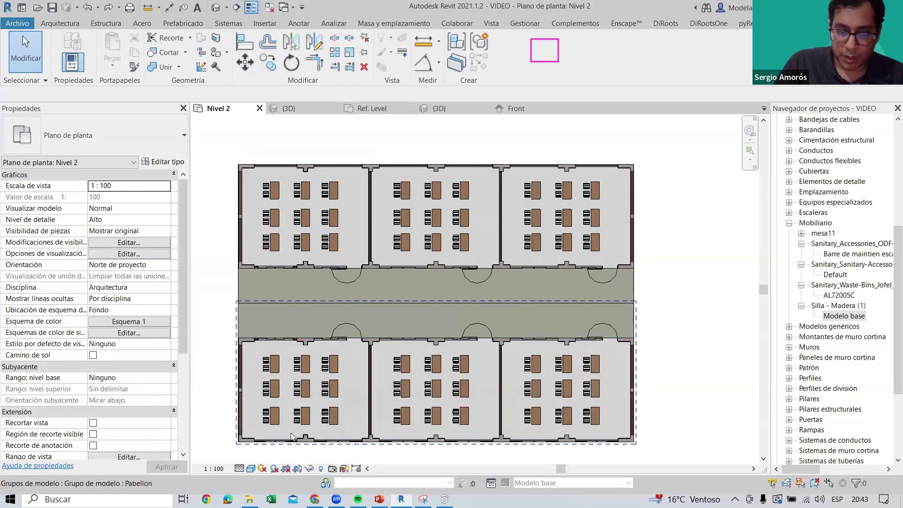
click(250, 468)
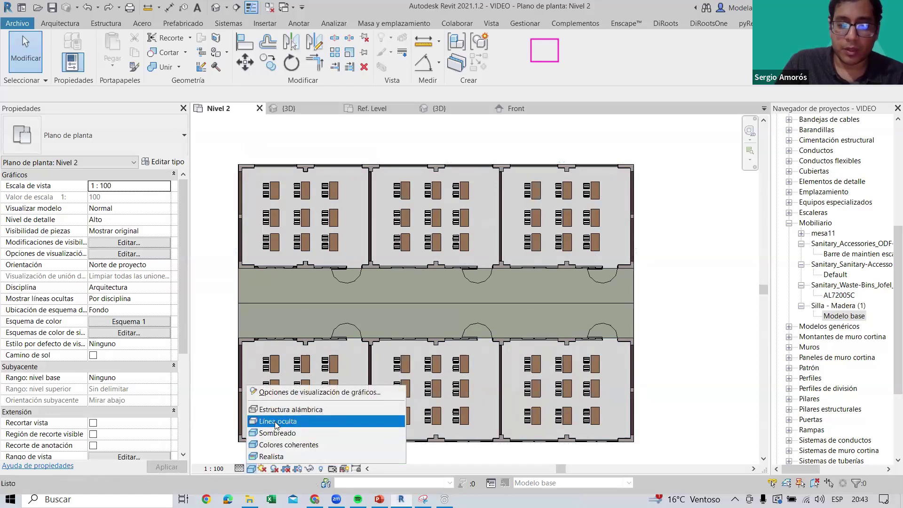
Switch Nivel 2 to Línea oculta display, recentre the plan, and start the VG command
click(277, 421)
mouse_move(522, 272)
middle_down()
mouse_move(518, 254)
mouse_move(535, 264)
middle_up()
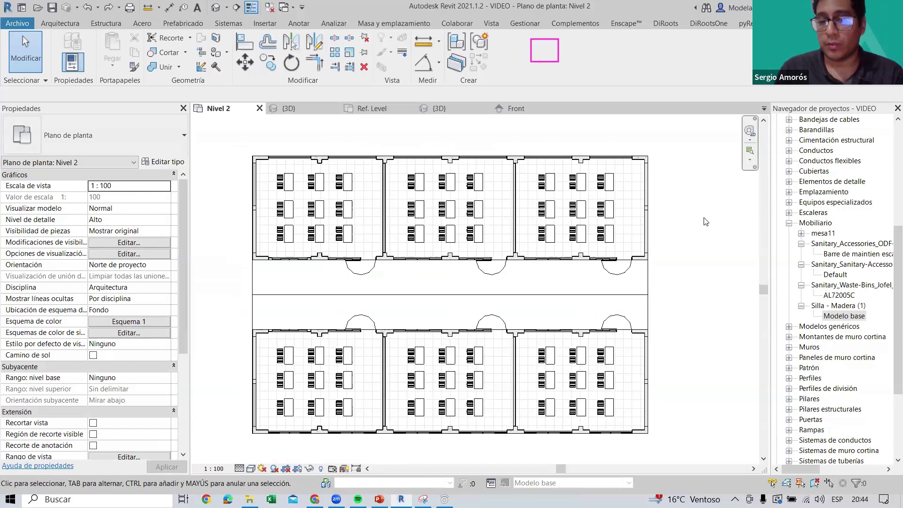
middle_drag(452, 320, 441, 316)
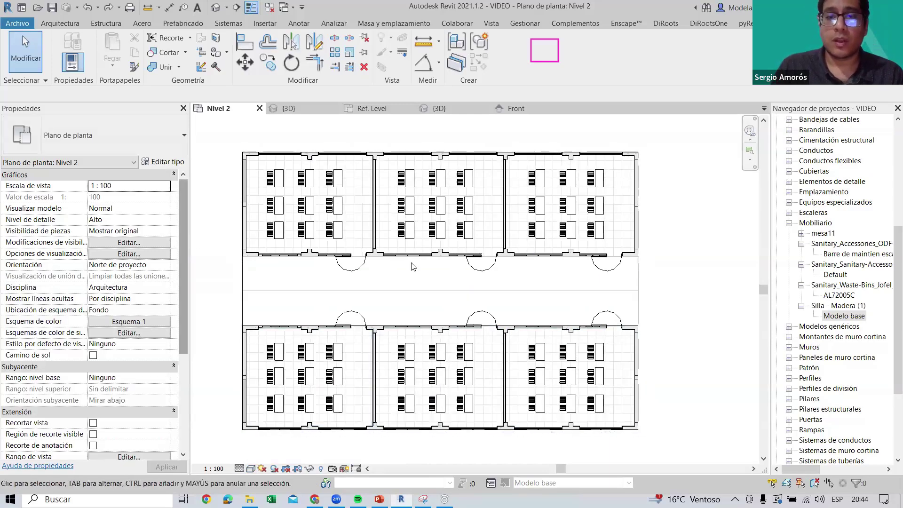
middle_drag(411, 276, 399, 278)
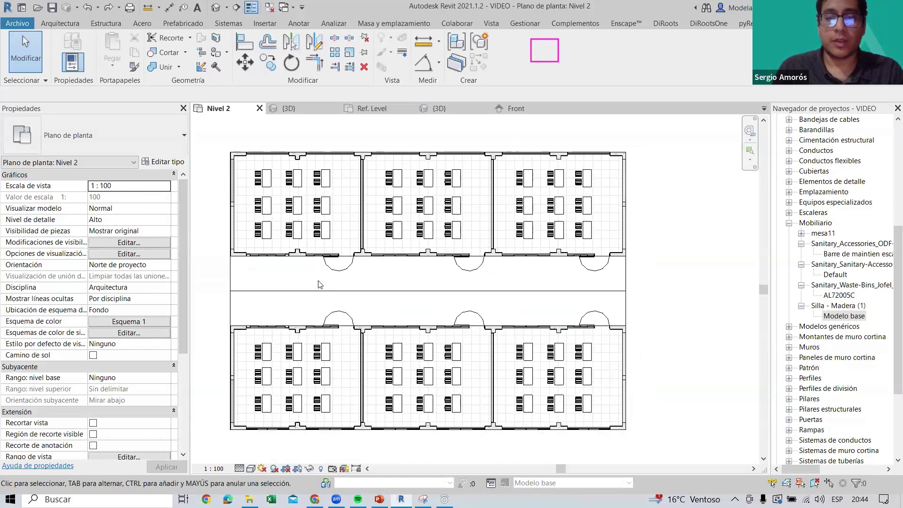
key(v)
key(v)
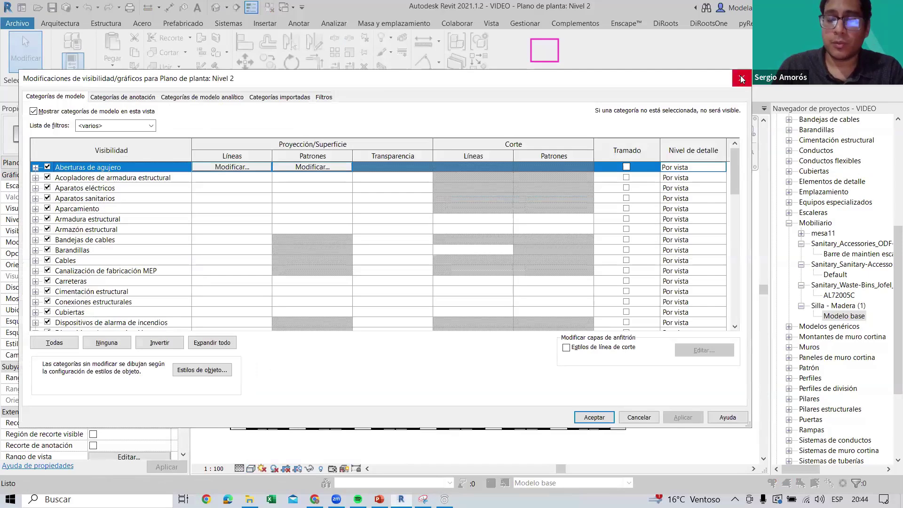
Close and reopen Visibility/Graphics without changes, then zoom the plan to fit
click(741, 78)
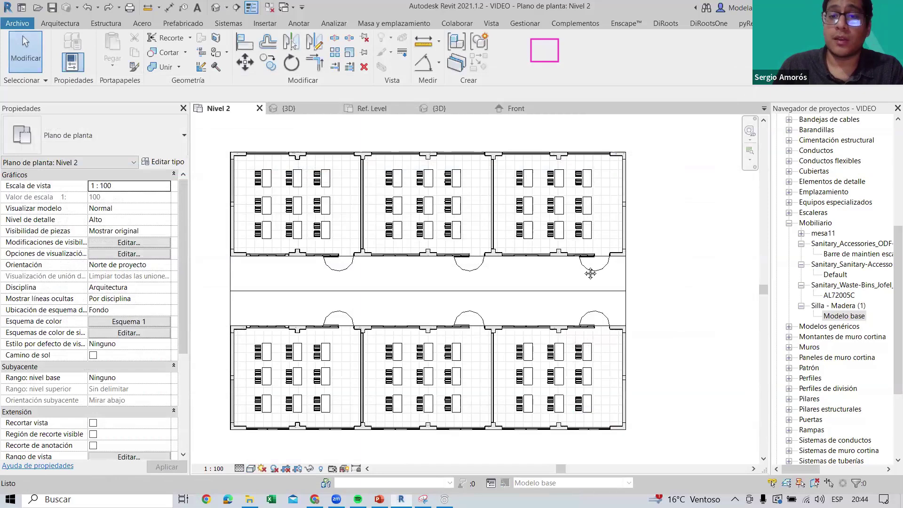
middle_drag(572, 256, 584, 270)
mouse_move(331, 305)
middle_down()
mouse_move(314, 275)
mouse_move(318, 289)
middle_up()
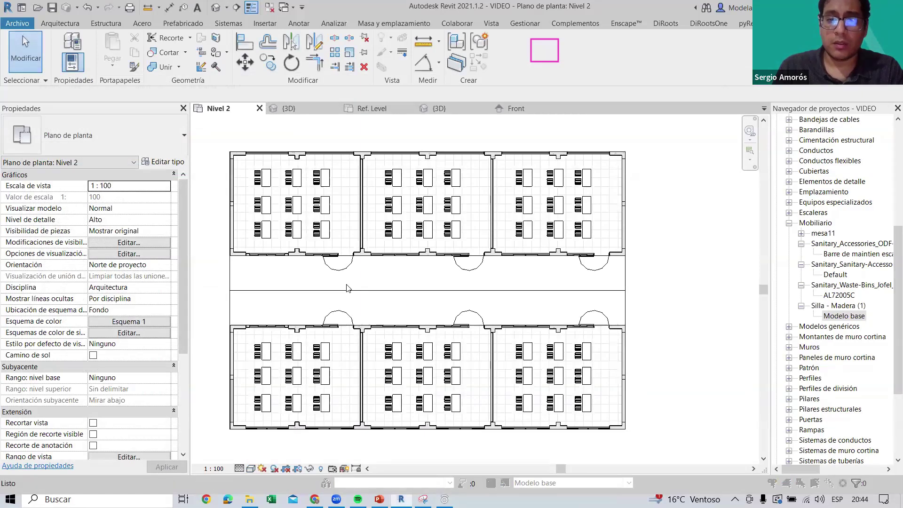
key(v)
key(v)
click(132, 244)
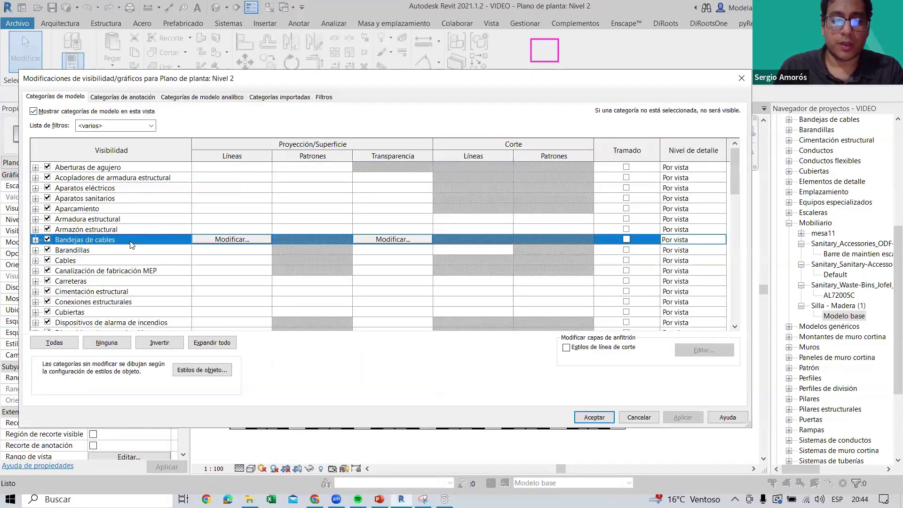
key(Return)
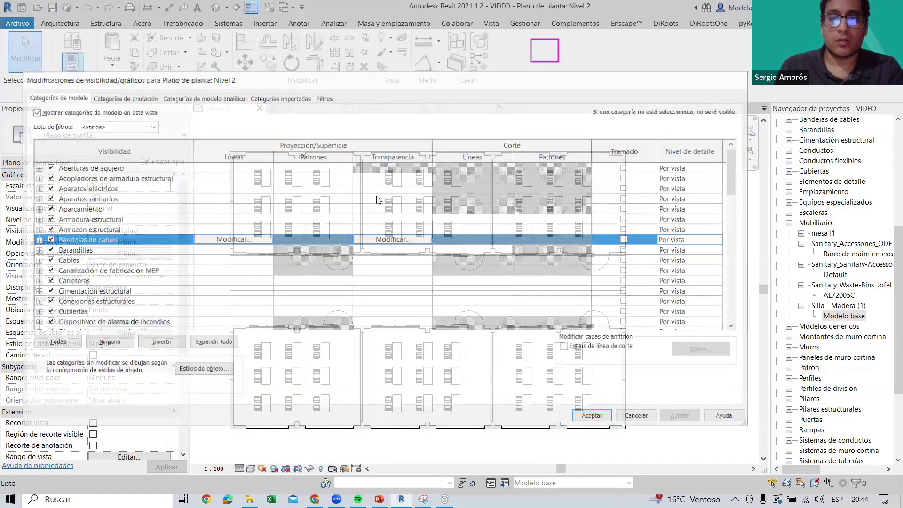
key(z)
key(f)
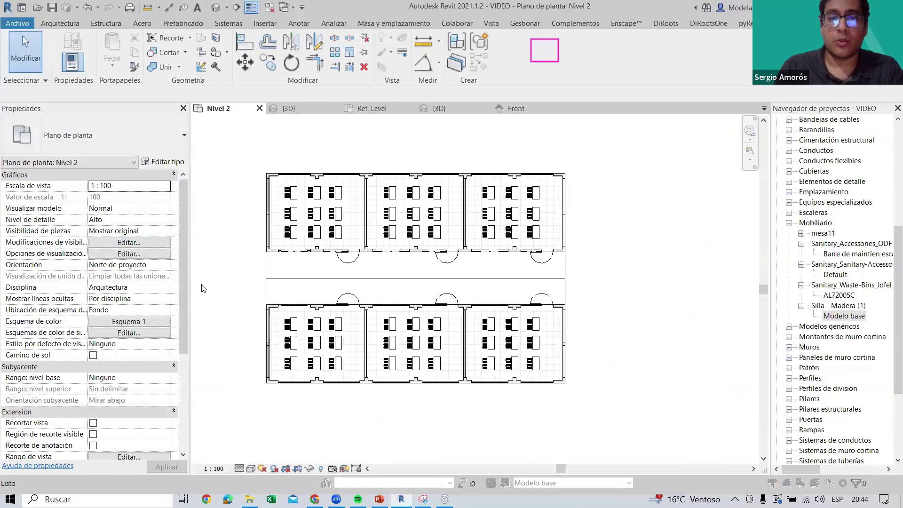
Set the Mobiliario category to halftone (Tramado) and accept the override
click(139, 242)
scroll(139, 242, down, 7)
click(132, 310)
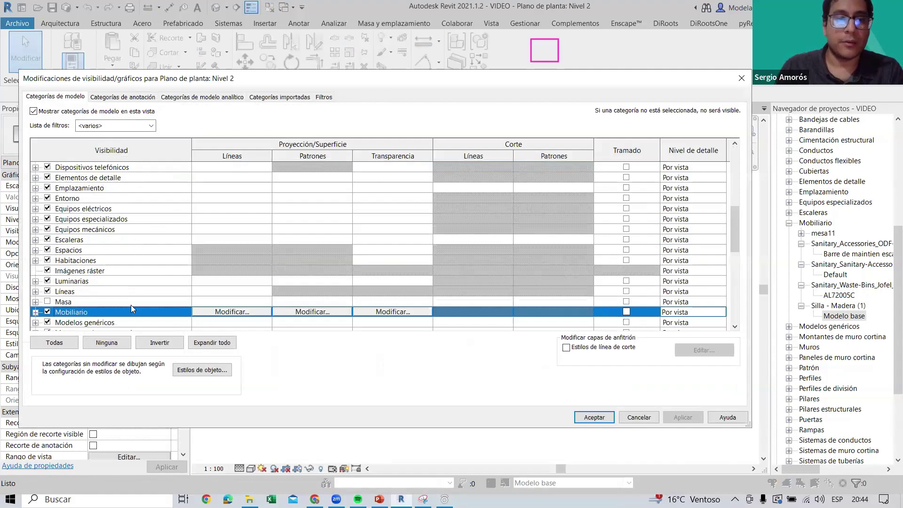
scroll(130, 305, down, 1)
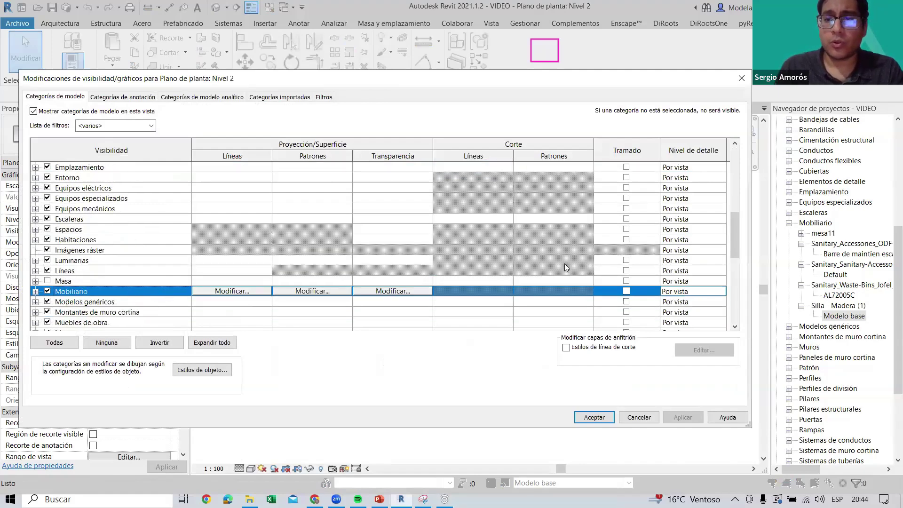
click(625, 291)
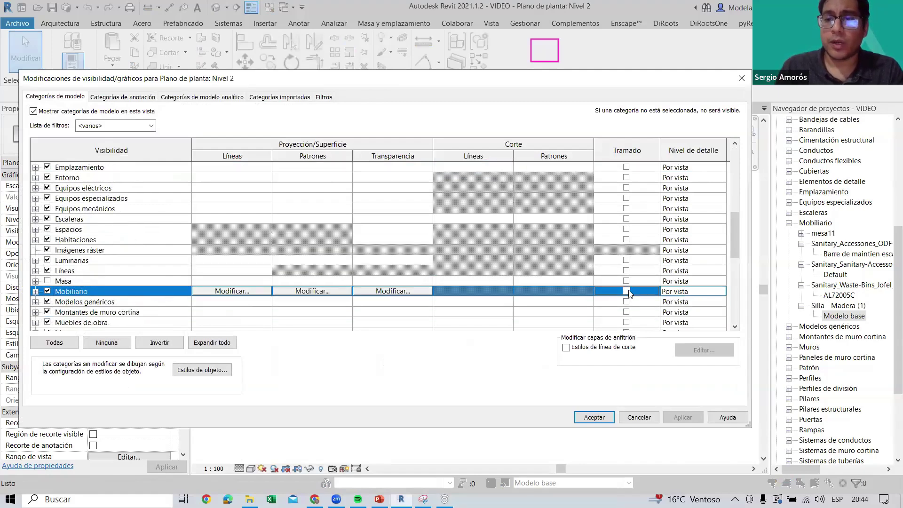
click(599, 415)
scroll(374, 204, up, 1)
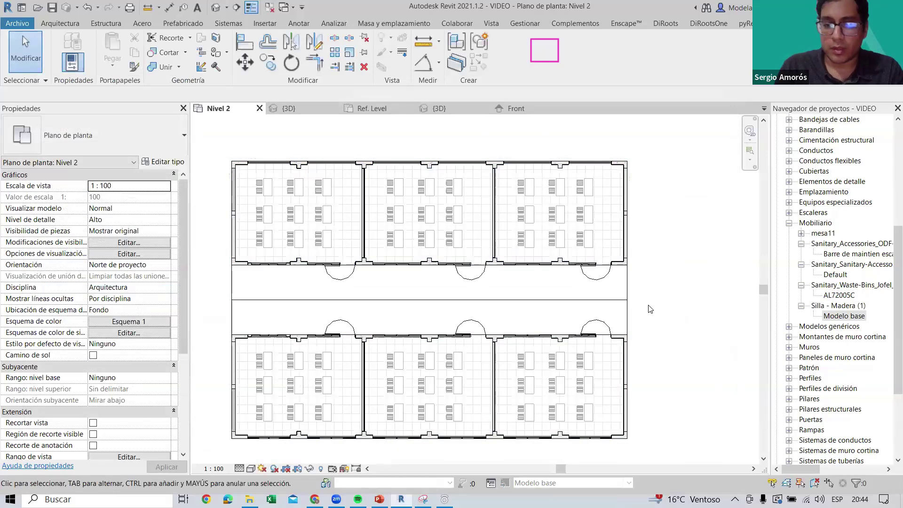
key(v)
key(g)
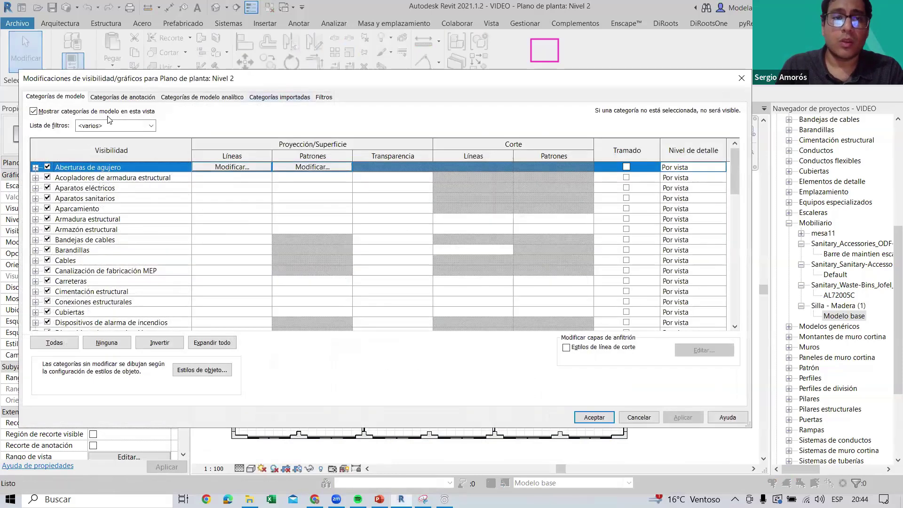
click(139, 219)
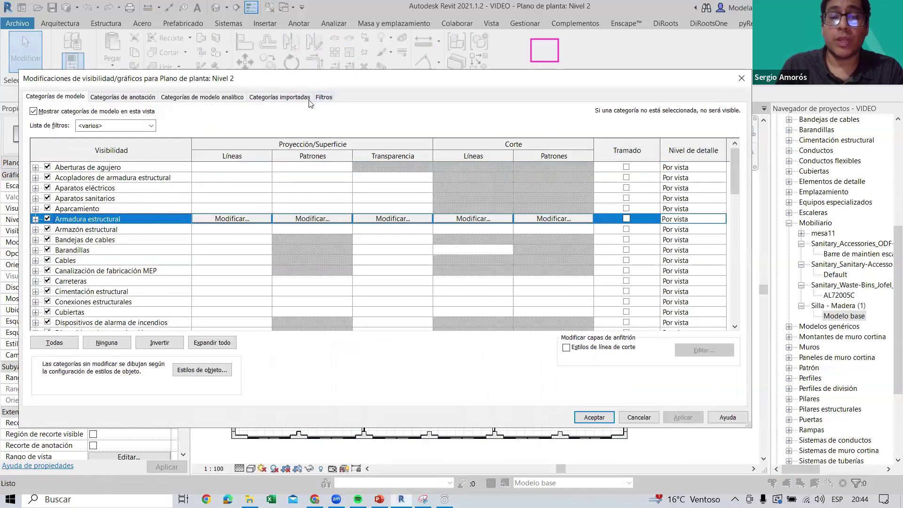
click(324, 97)
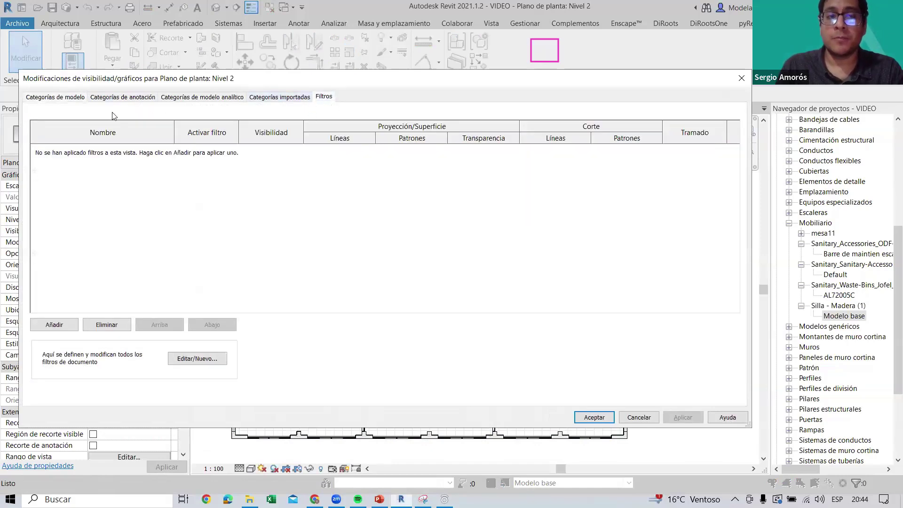
click(56, 98)
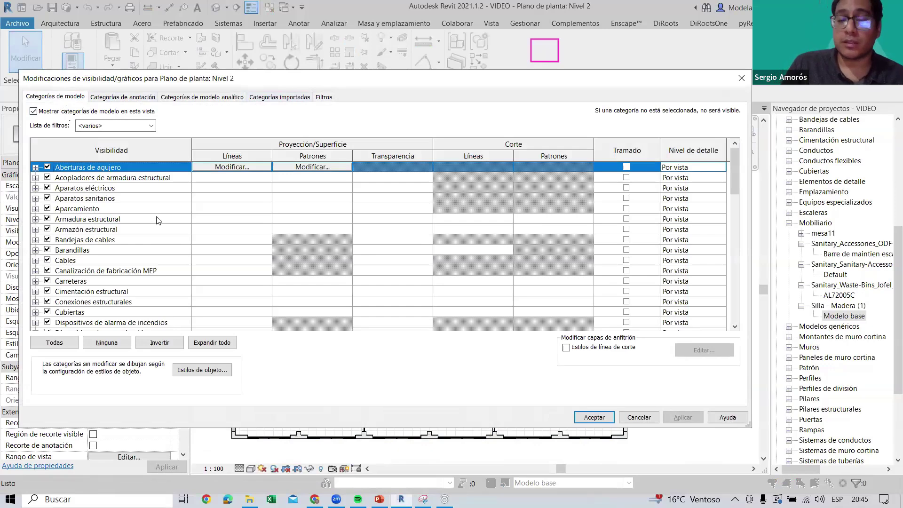
scroll(156, 223, down, 3)
scroll(156, 239, down, 3)
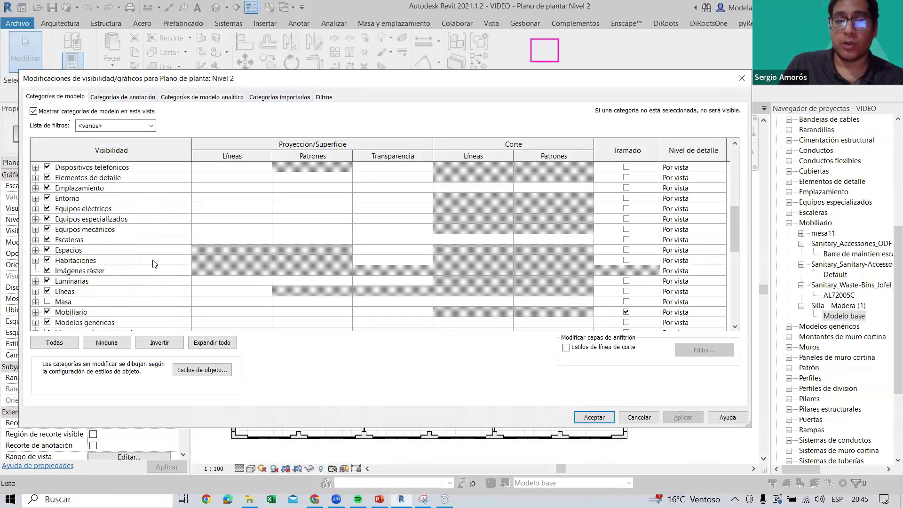
scroll(156, 254, down, 3)
scroll(155, 270, down, 3)
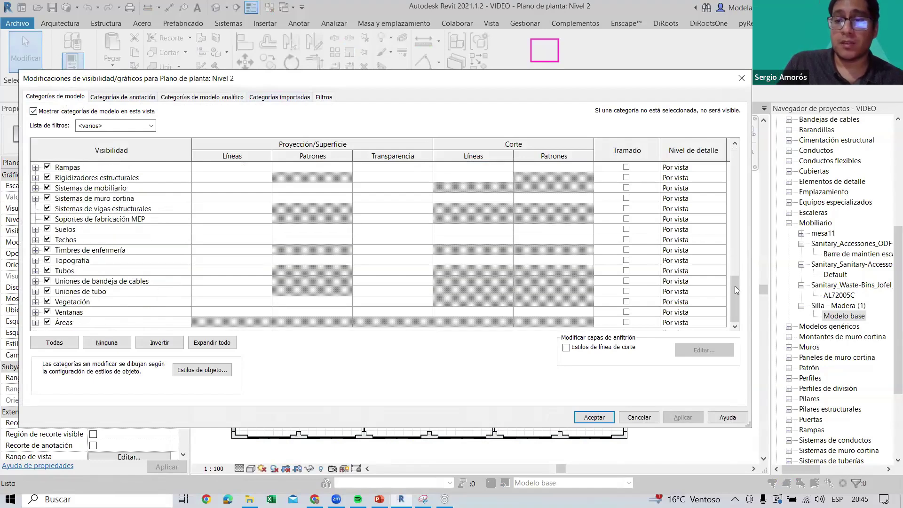
drag(737, 290, 724, 147)
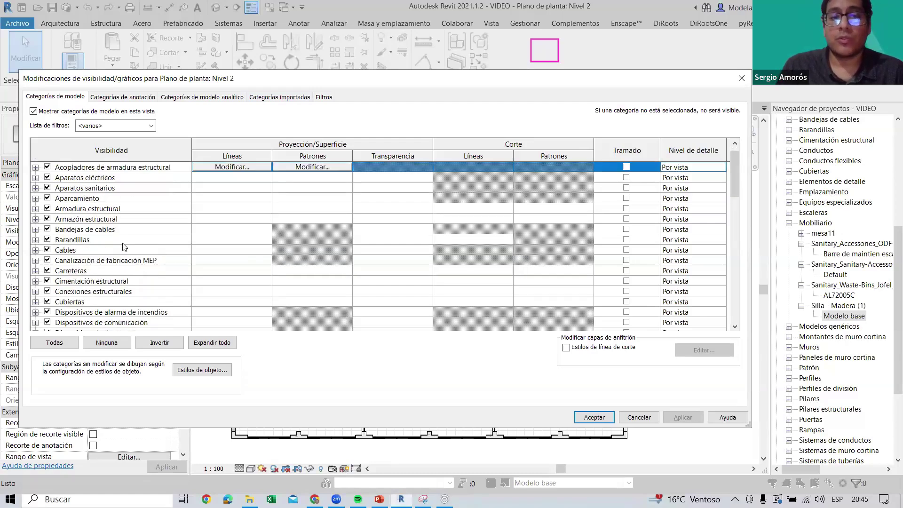
Locate and select the Muros row in the Visibility/Graphics category list
click(108, 212)
key(m)
key(u)
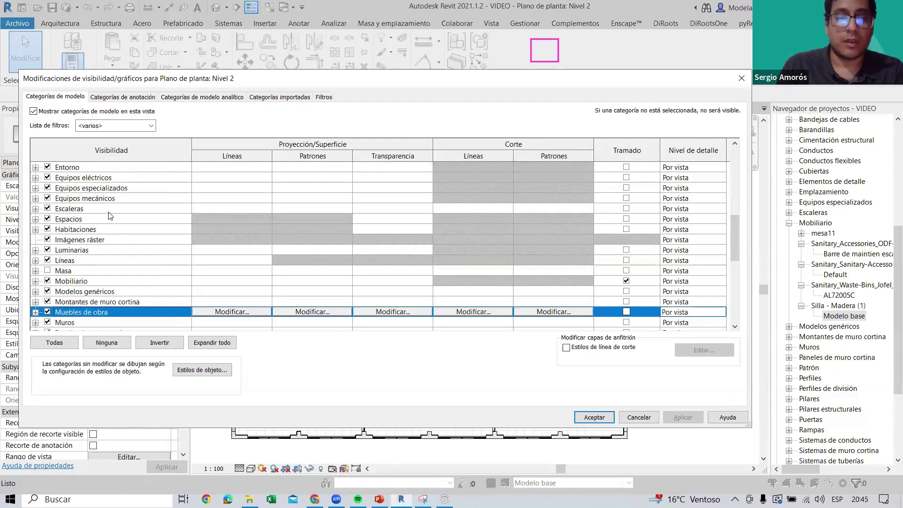
scroll(37, 289, down, 2)
click(135, 280)
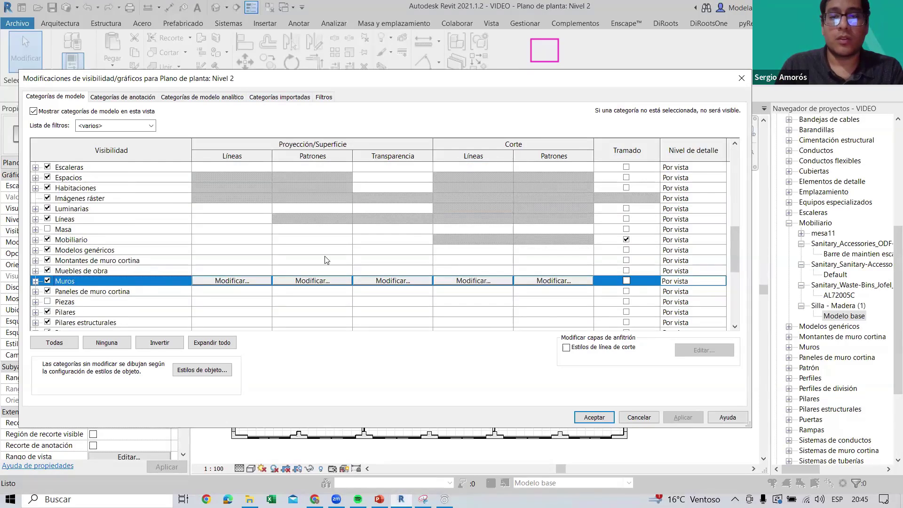
Override the Muros cut pattern to Relleno uniforme in red (Rojo) and accept
click(564, 281)
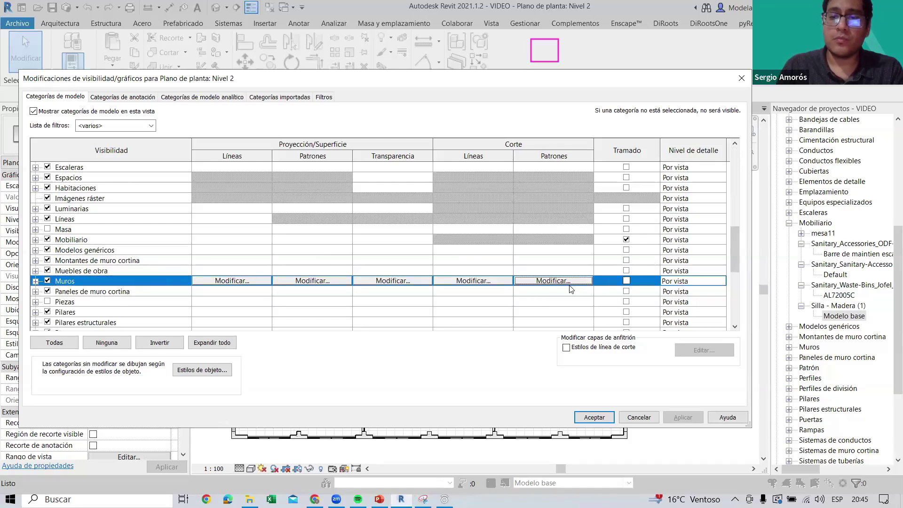
click(536, 281)
click(620, 205)
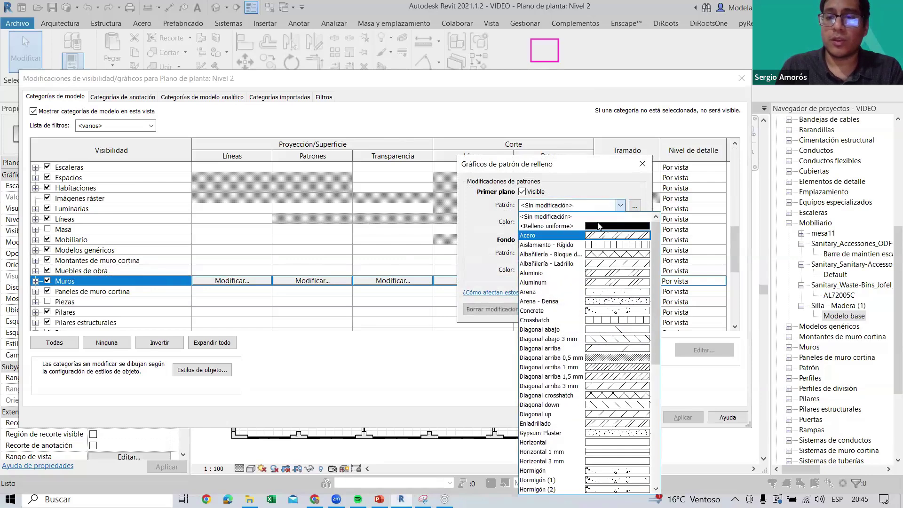
click(598, 226)
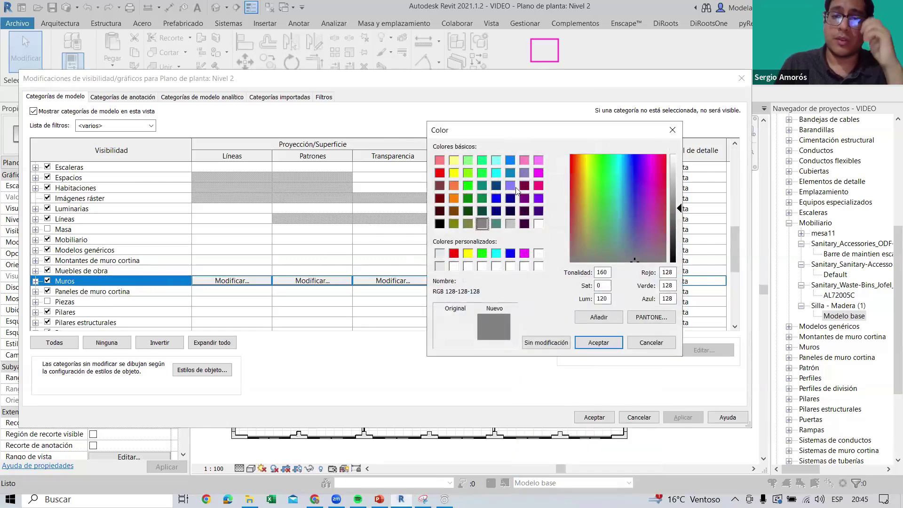
click(439, 173)
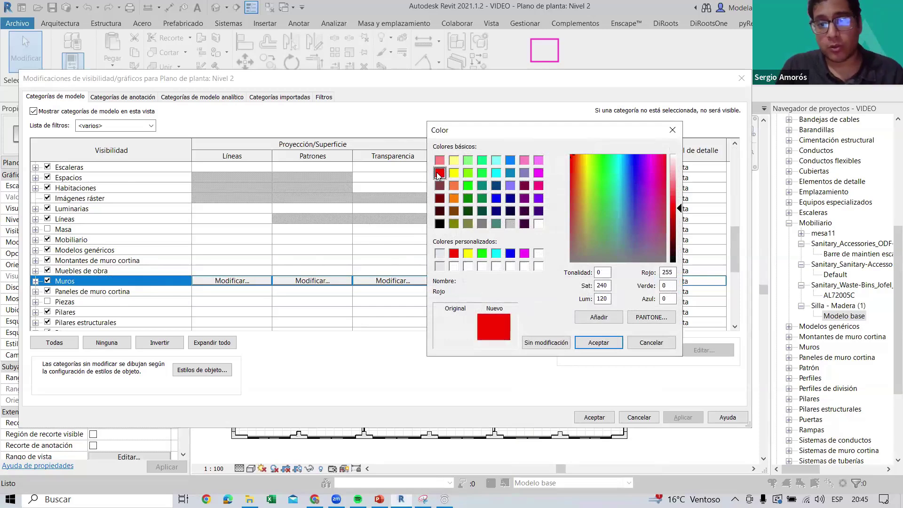
click(598, 342)
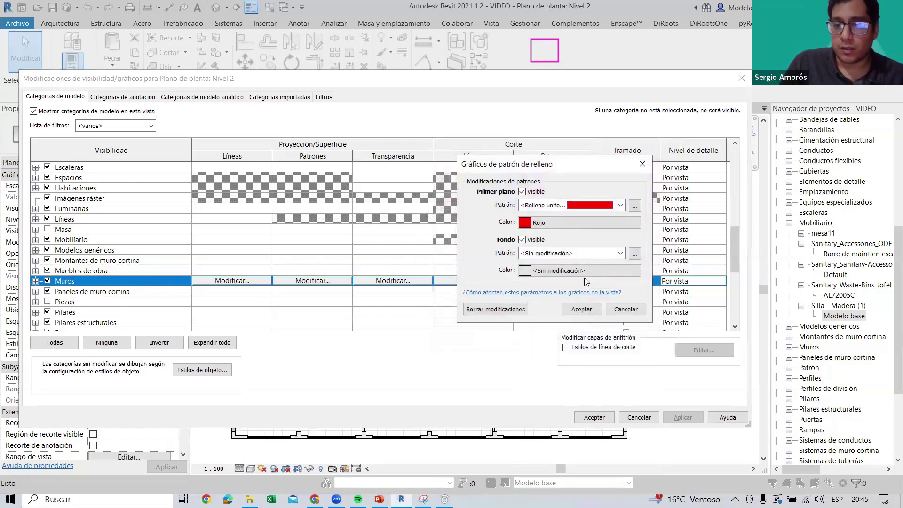
click(581, 309)
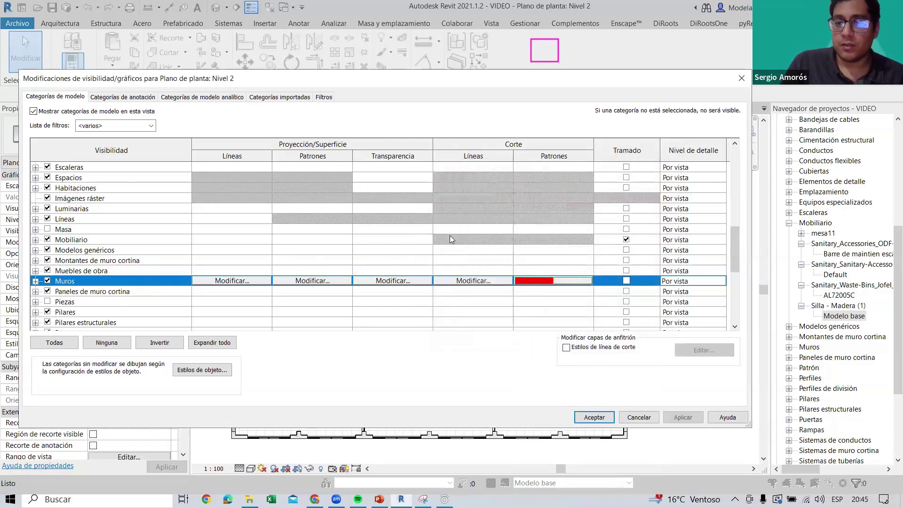
click(601, 419)
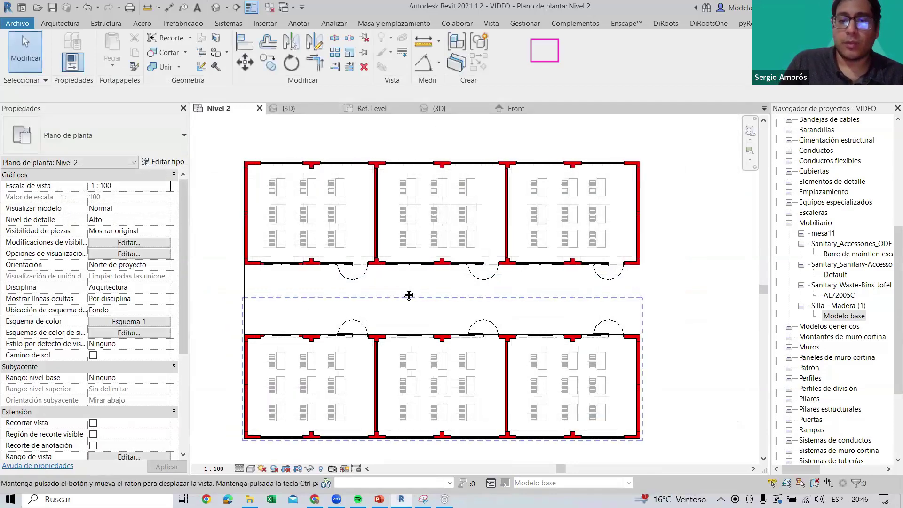
Pan and zoom to frame the six-room block with its red-cut walls
scroll(408, 295, up, 5)
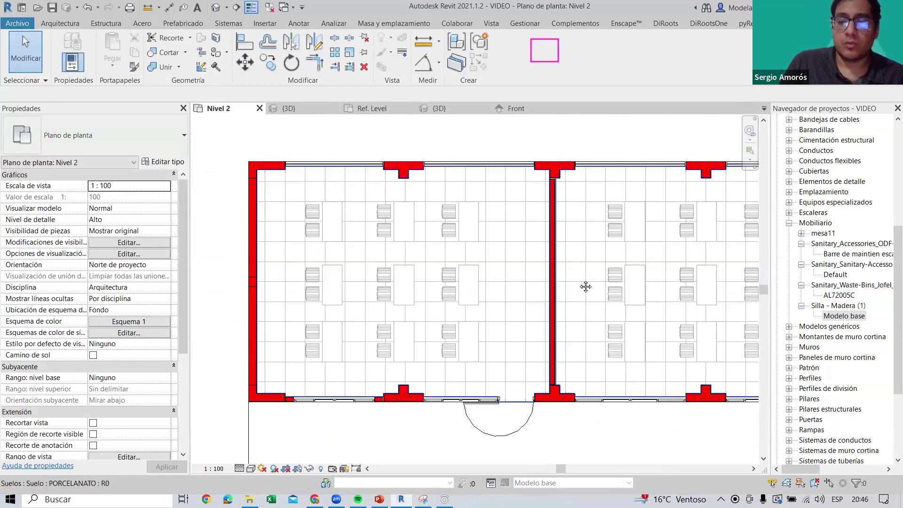
scroll(585, 286, down, 3)
middle_drag(501, 231, 447, 196)
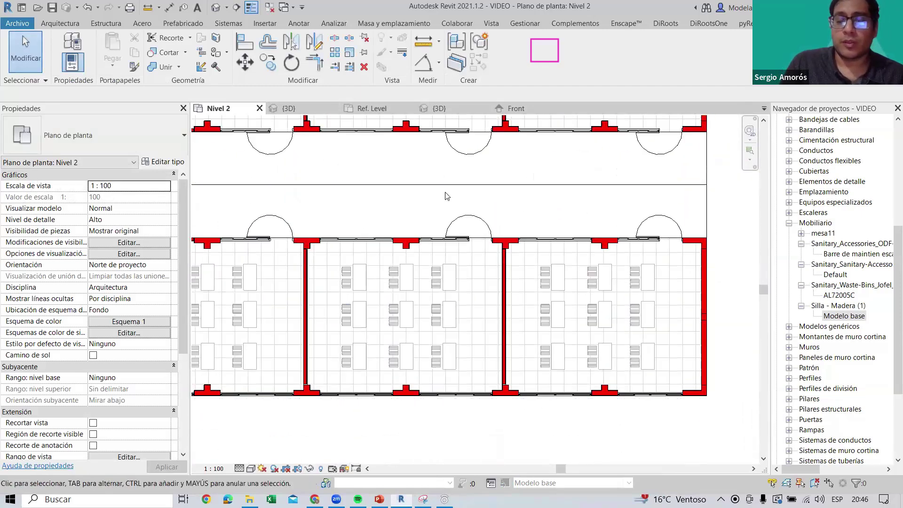
scroll(446, 196, down, 3)
scroll(393, 358, up, 4)
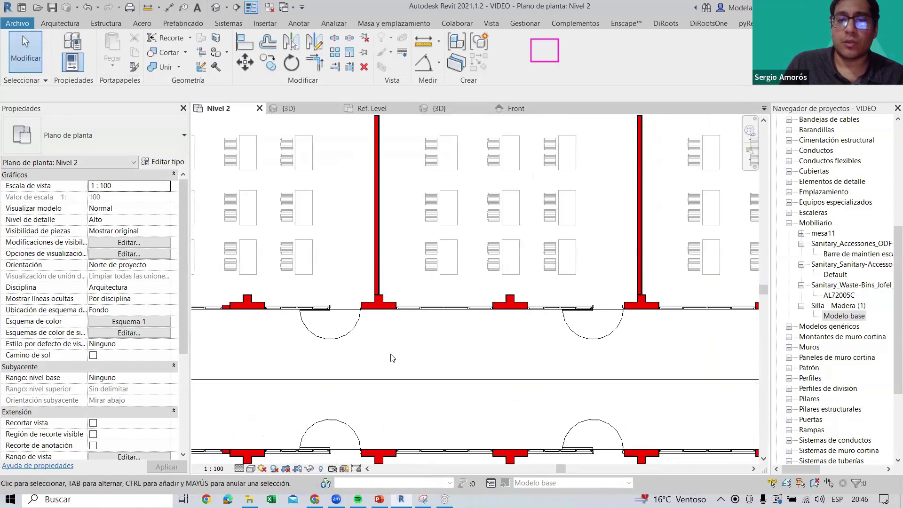
middle_drag(393, 357, 352, 205)
scroll(353, 206, down, 2)
scroll(448, 268, down, 2)
middle_drag(447, 268, 373, 248)
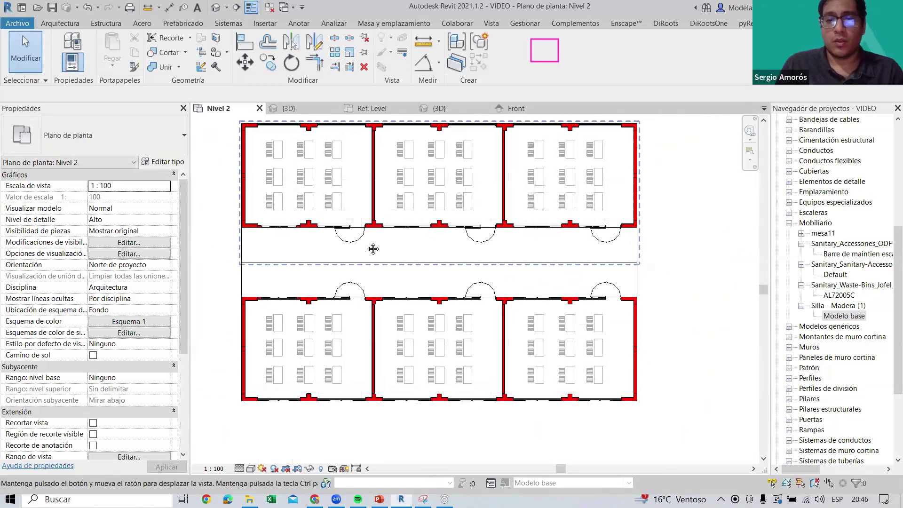
Reopen Visibility/Graphics and select the Muros category row
click(129, 242)
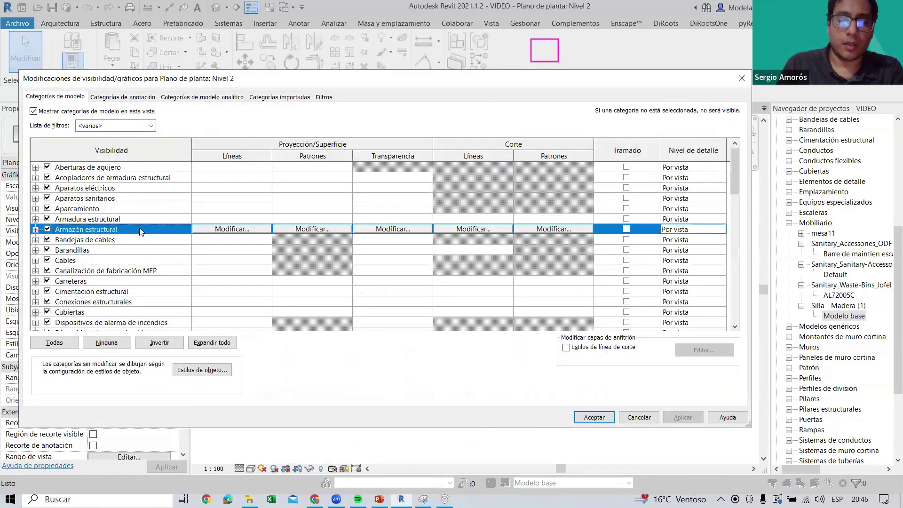
key(Down)
key(Down)
key(Down)
scroll(137, 295, down, 1)
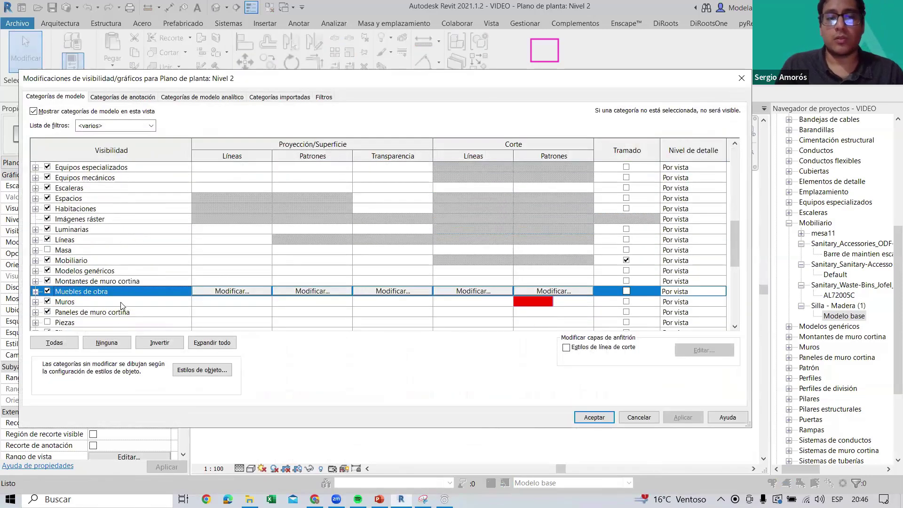
click(121, 304)
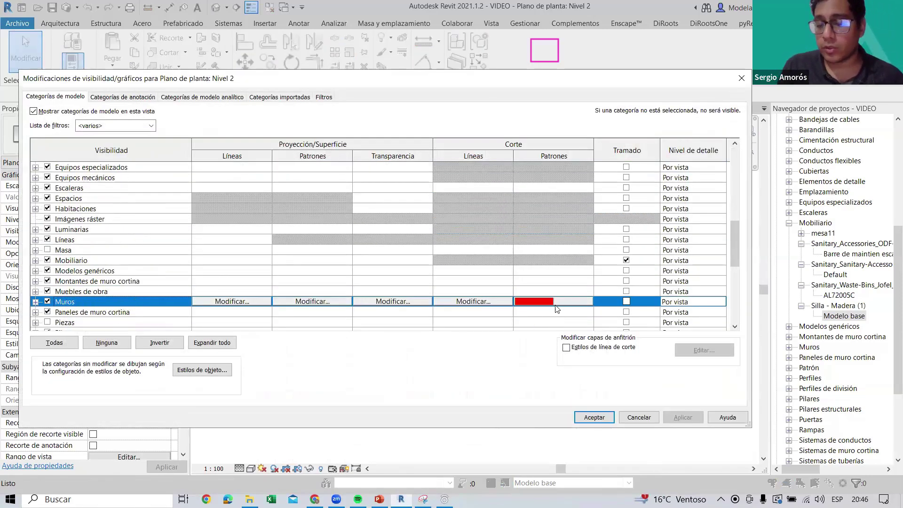
Change the Muros cut fill colour to grey RGB 128-128-128 and accept
click(535, 296)
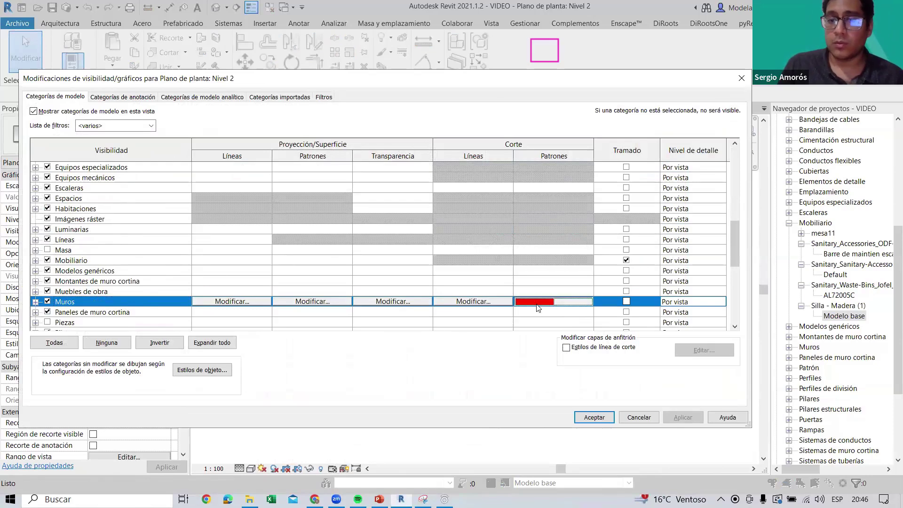
click(569, 224)
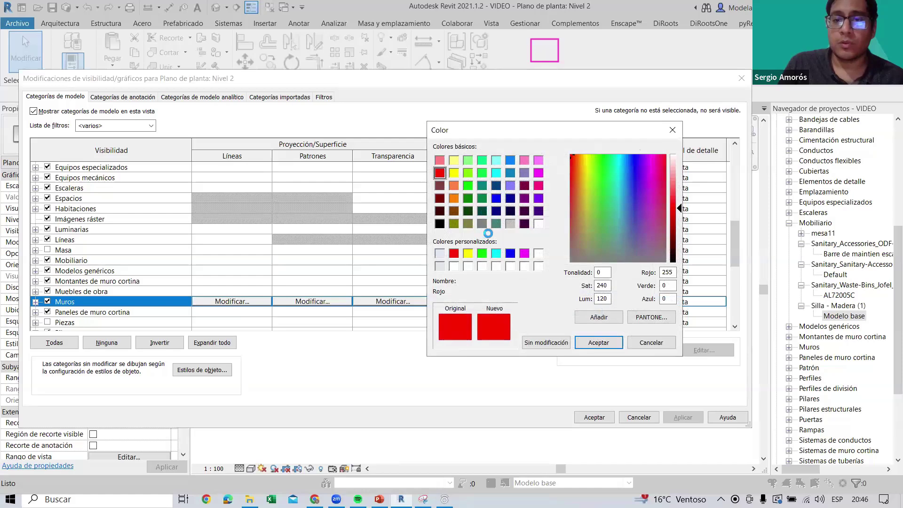
click(482, 224)
click(598, 343)
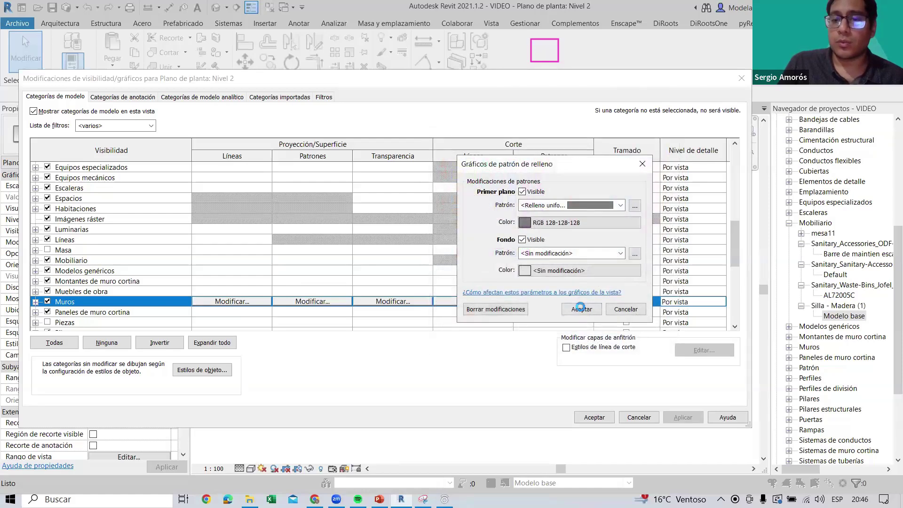
click(583, 310)
click(590, 412)
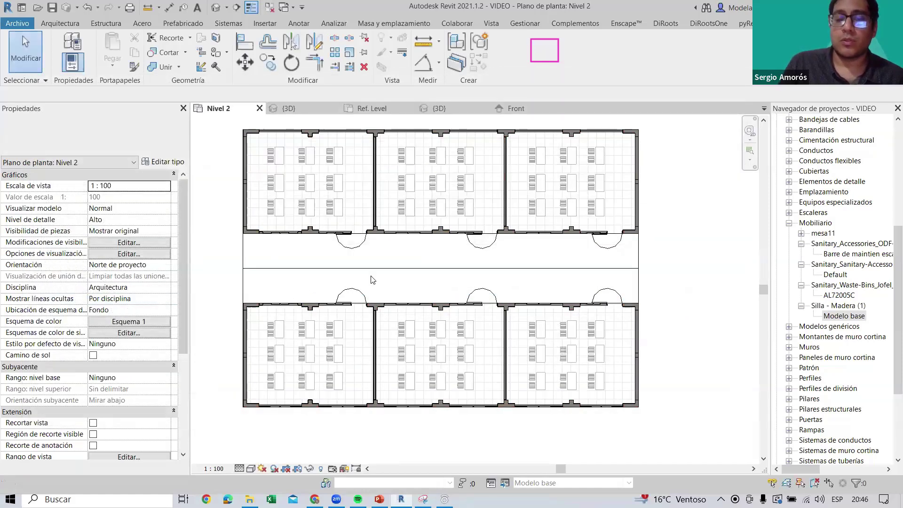
Pan and zoom the plan to show the pavilion's three rooms per row
middle_drag(398, 278, 399, 300)
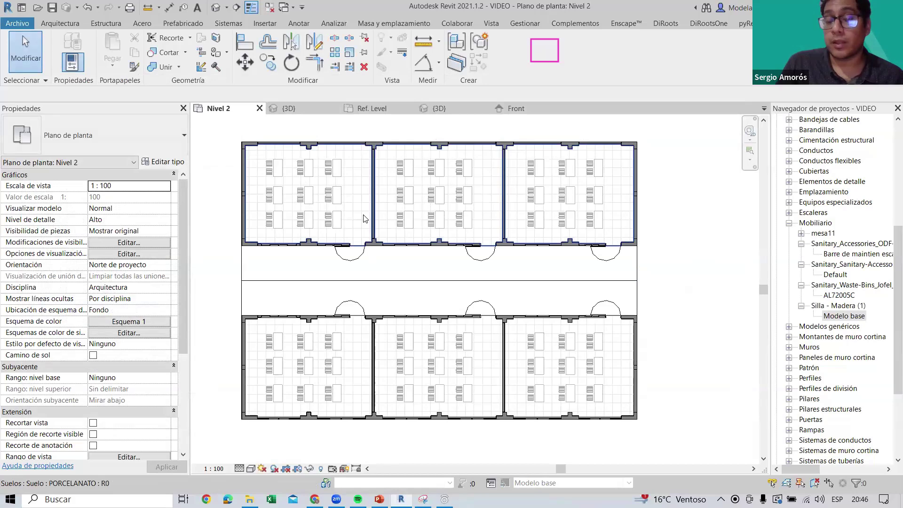
scroll(390, 277, up, 3)
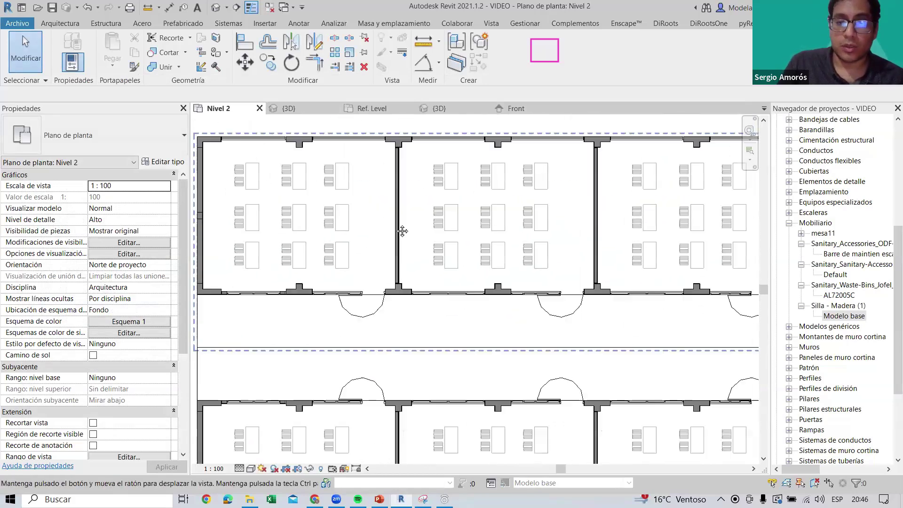
scroll(409, 319, up, 1)
scroll(626, 305, down, 3)
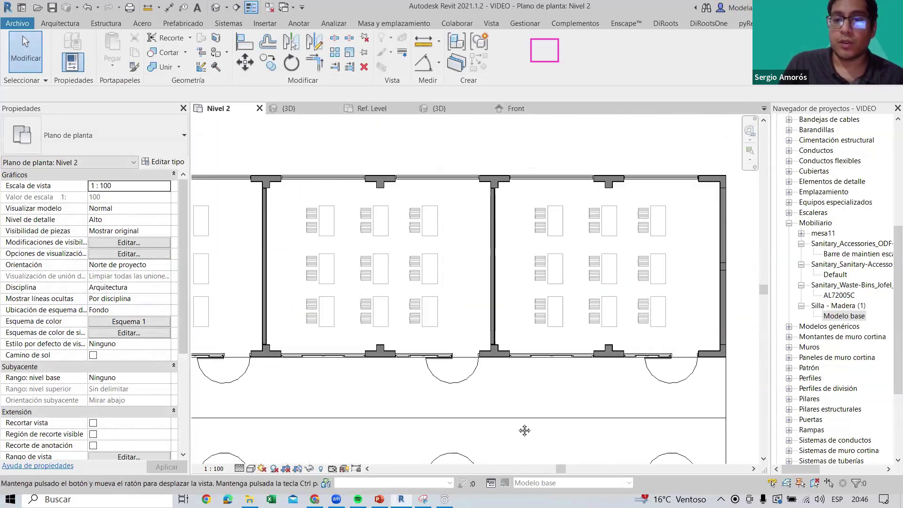
scroll(648, 348, up, 1)
scroll(423, 306, up, 1)
scroll(480, 188, up, 2)
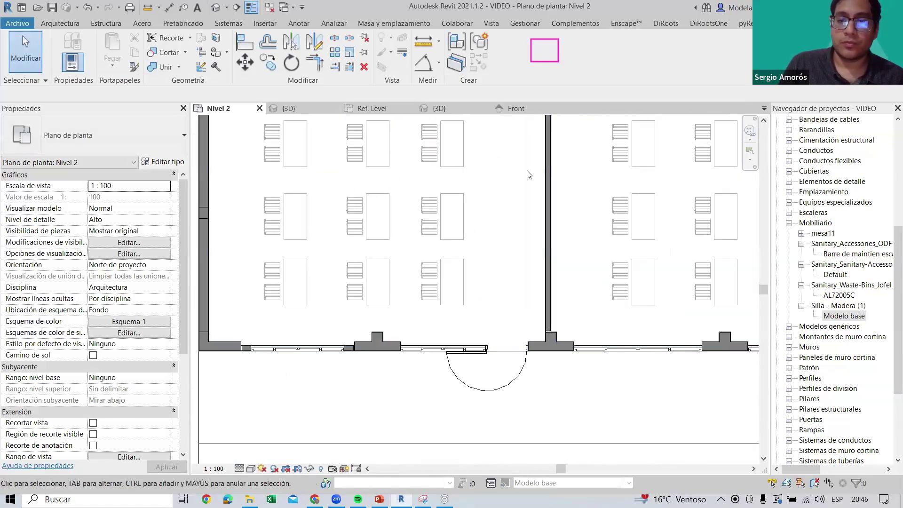
scroll(528, 176, down, 3)
scroll(605, 312, up, 1)
middle_drag(498, 335, 594, 317)
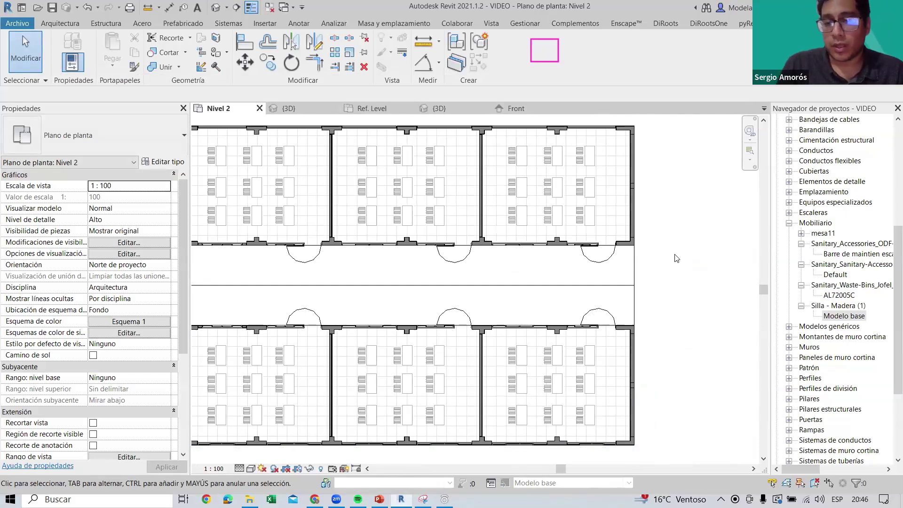
scroll(481, 265, up, 1)
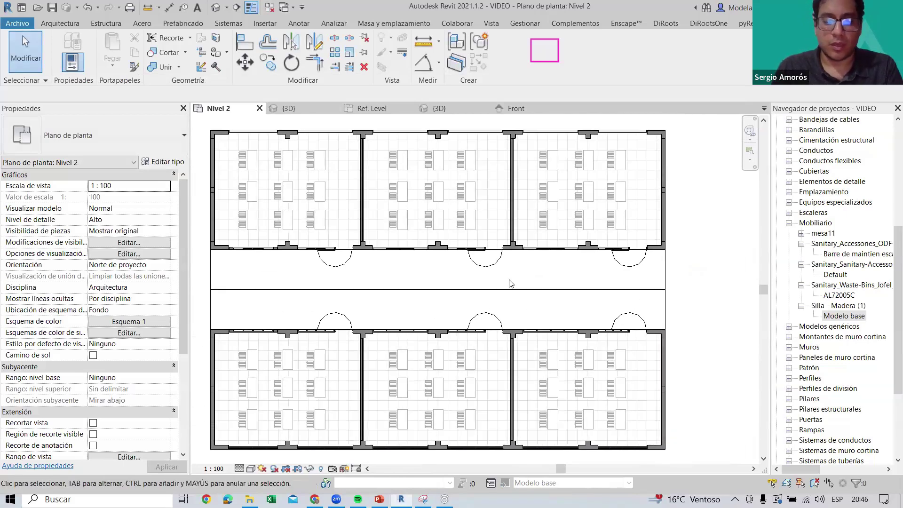
Open Visibility/Graphics, jump to Suelos, and edit its projection pattern override
key(v)
key(v)
click(149, 262)
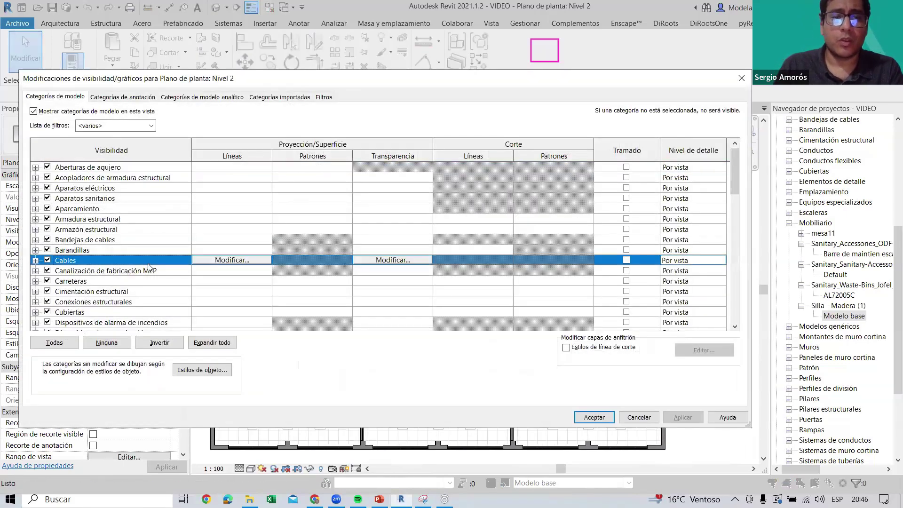
text(su)
scroll(102, 264, down, 1)
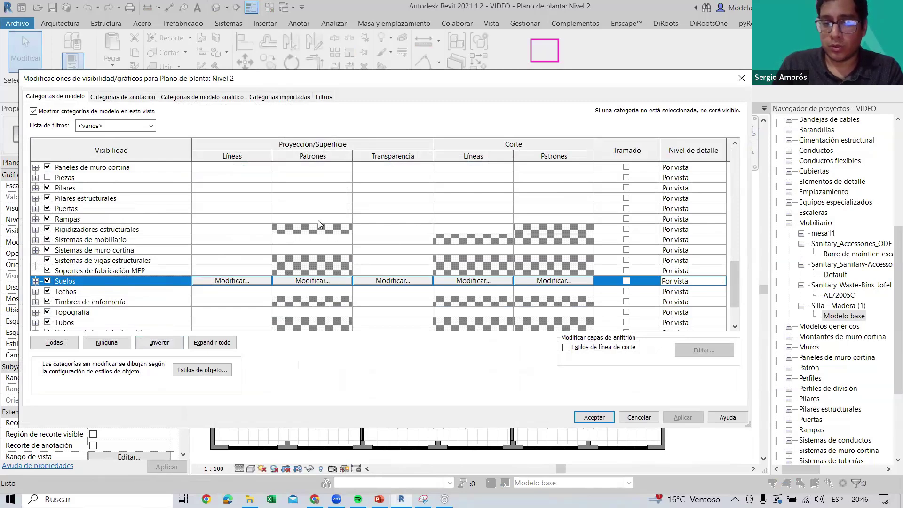
click(313, 281)
Set the Suelos surface fill to Relleno uniforme in light grey RGB 192-192-192
click(620, 205)
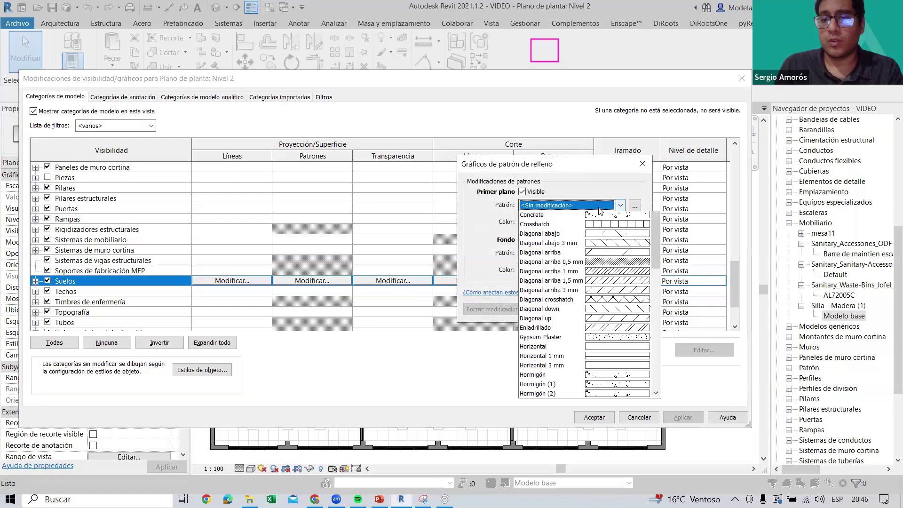
click(546, 215)
click(621, 205)
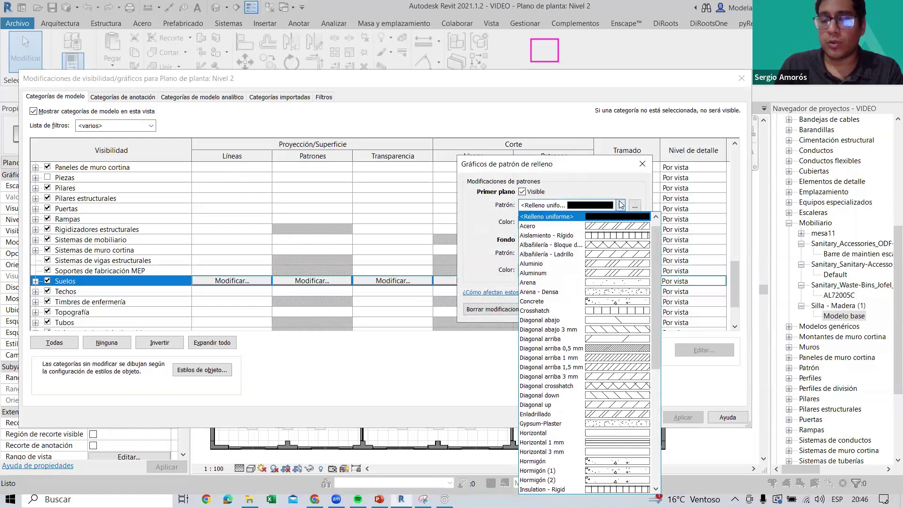
click(620, 205)
click(575, 224)
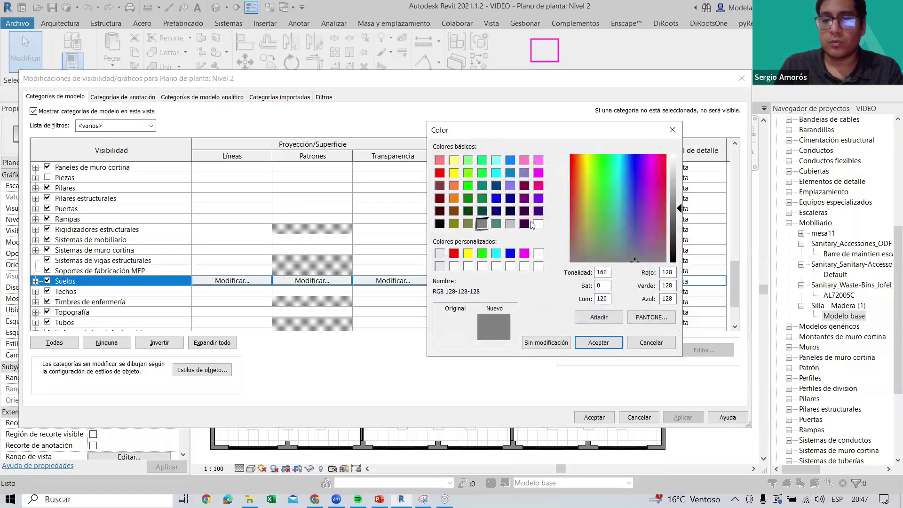
click(511, 224)
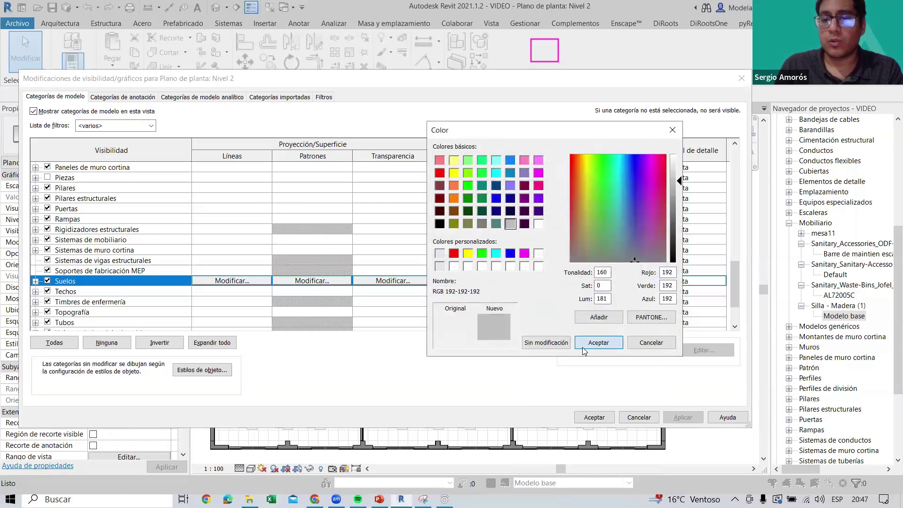
click(598, 342)
click(582, 309)
click(599, 418)
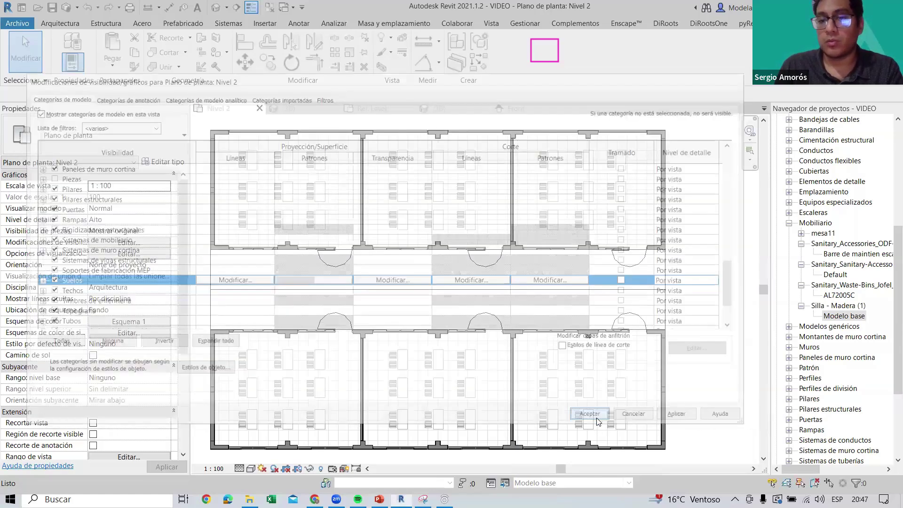
Zoom the plan to fit and select the corridor floor to inspect its fill
scroll(606, 374, up, 1)
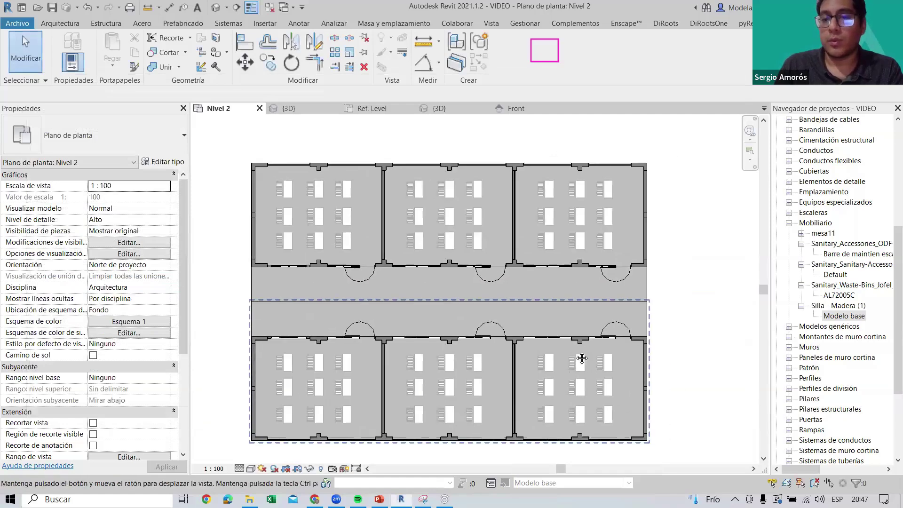
scroll(675, 316, down, 1)
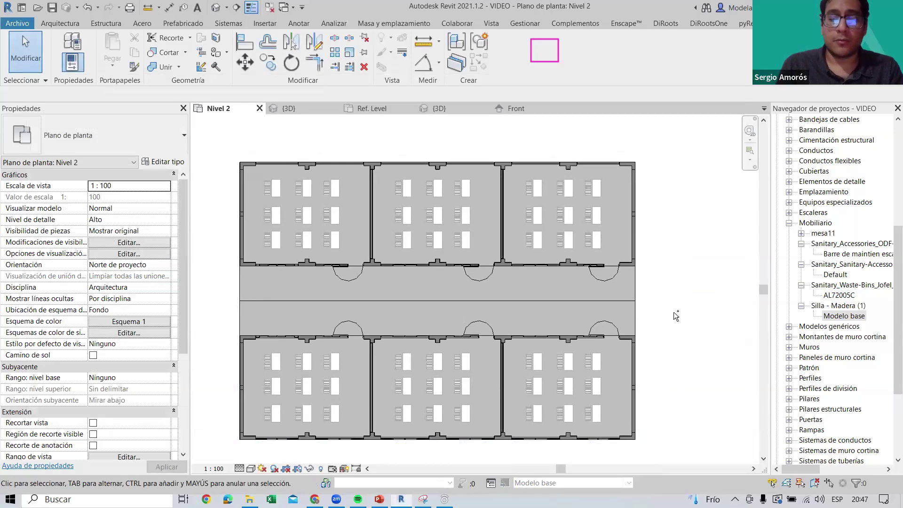
key(z)
key(f)
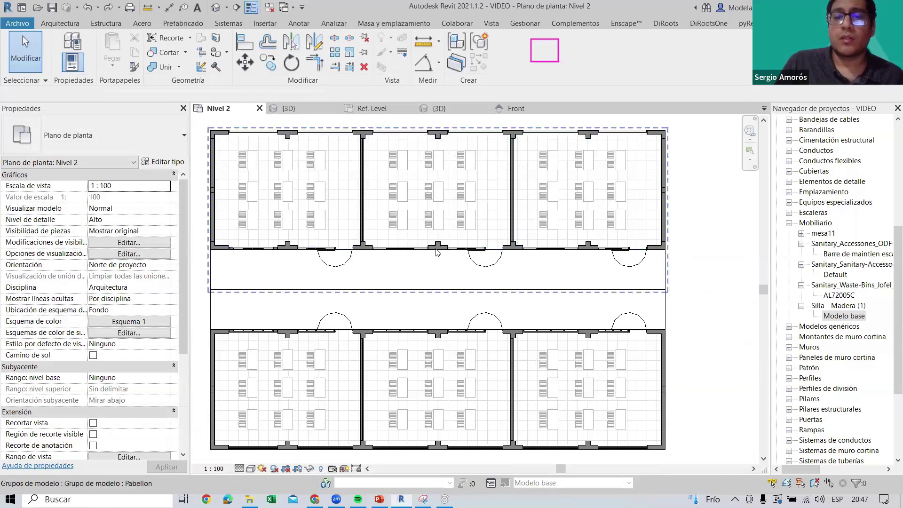
click(369, 315)
click(215, 279)
scroll(215, 278, up, 2)
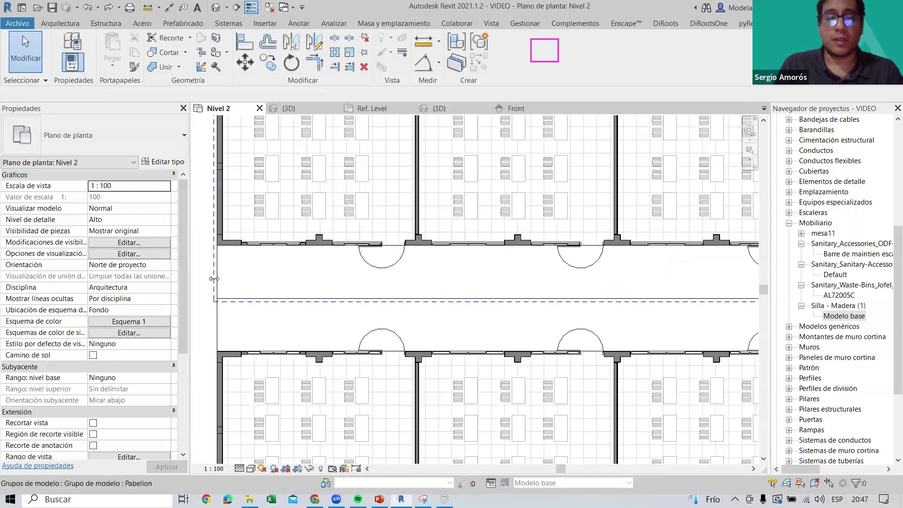
click(221, 278)
middle_drag(266, 307, 275, 313)
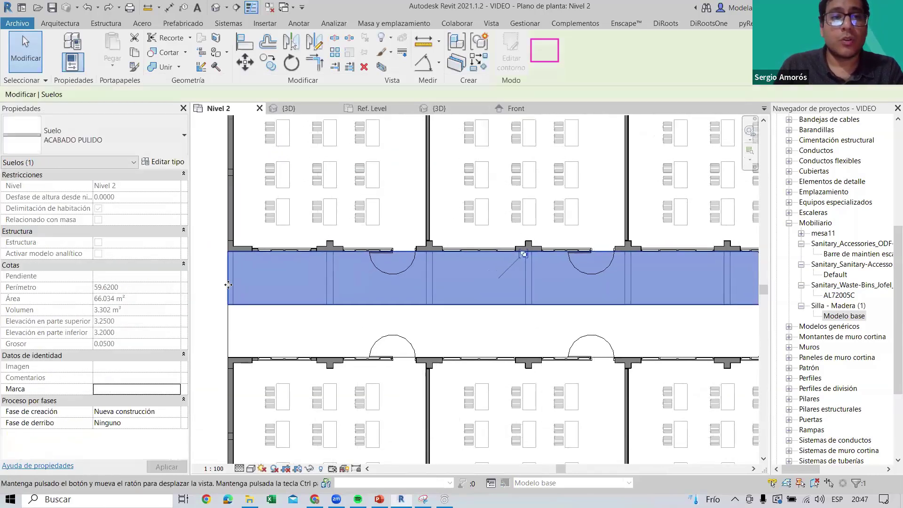
click(274, 313)
scroll(274, 313, down, 2)
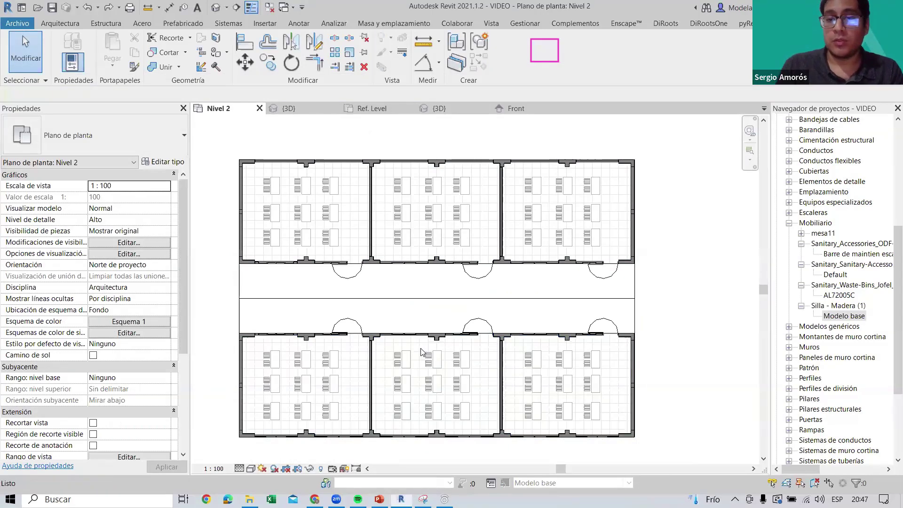
middle_drag(422, 352, 414, 353)
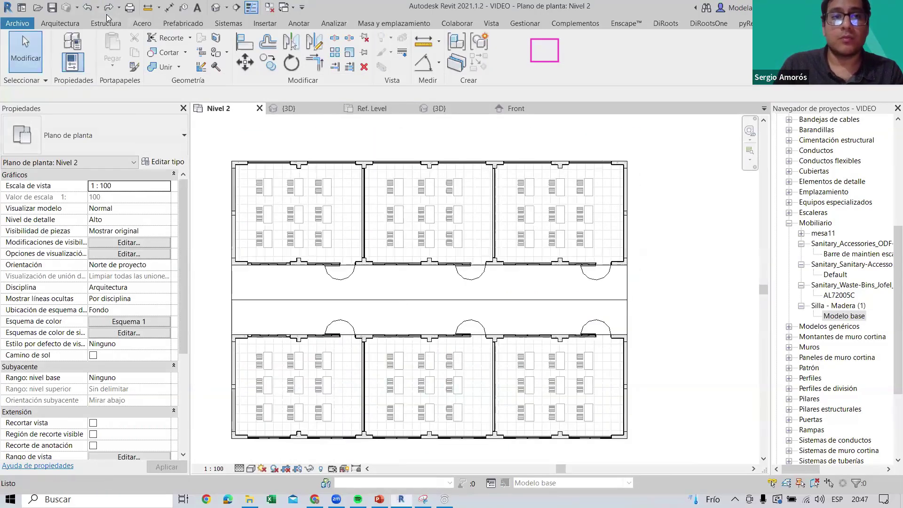
Redo then undo the grey floor fill override, restoring the tile pattern
click(111, 10)
click(111, 10)
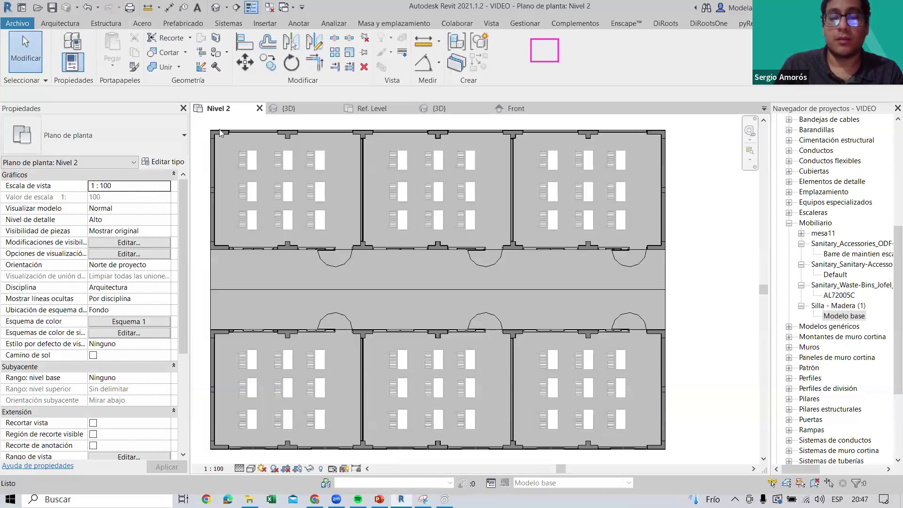
click(88, 9)
scroll(423, 282, down, 3)
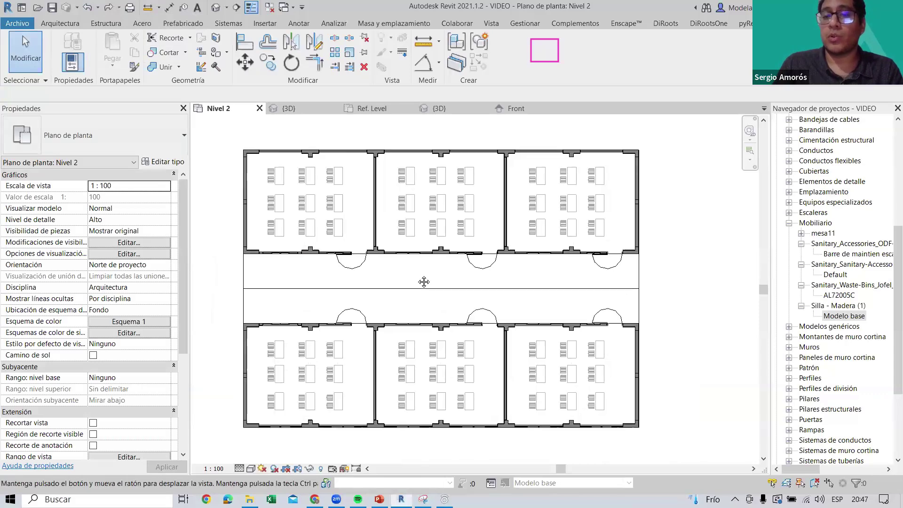
middle_drag(424, 282, 422, 282)
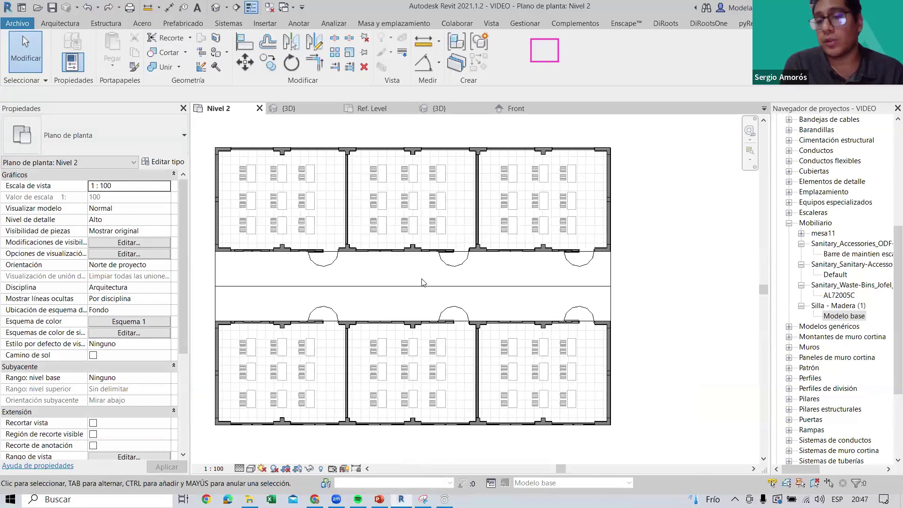
Open Visibility/Graphics for Nivel 2 and go to its Filtros settings
key(v)
key(g)
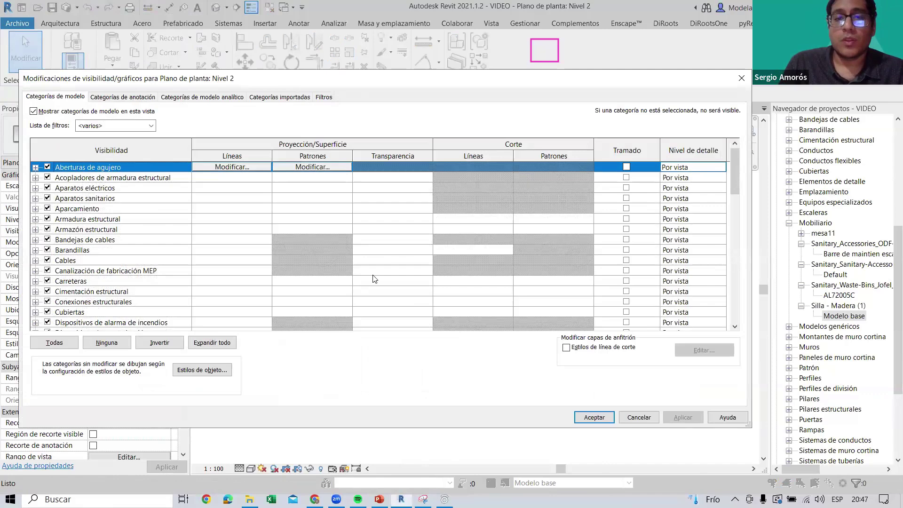
click(114, 250)
text(su)
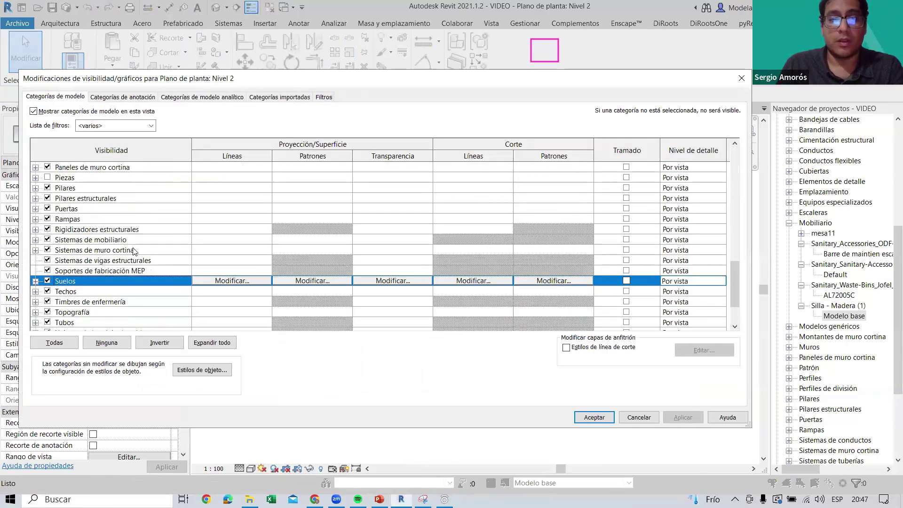
scroll(108, 263, down, 1)
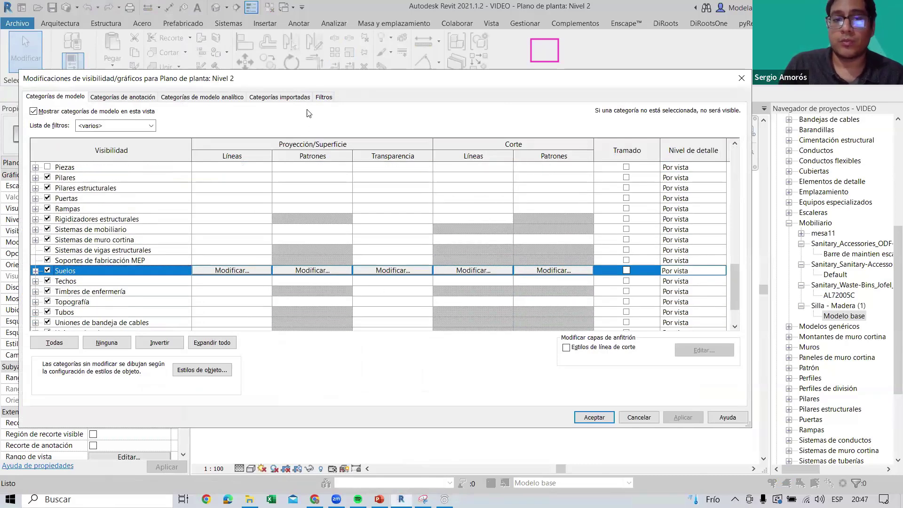
click(324, 98)
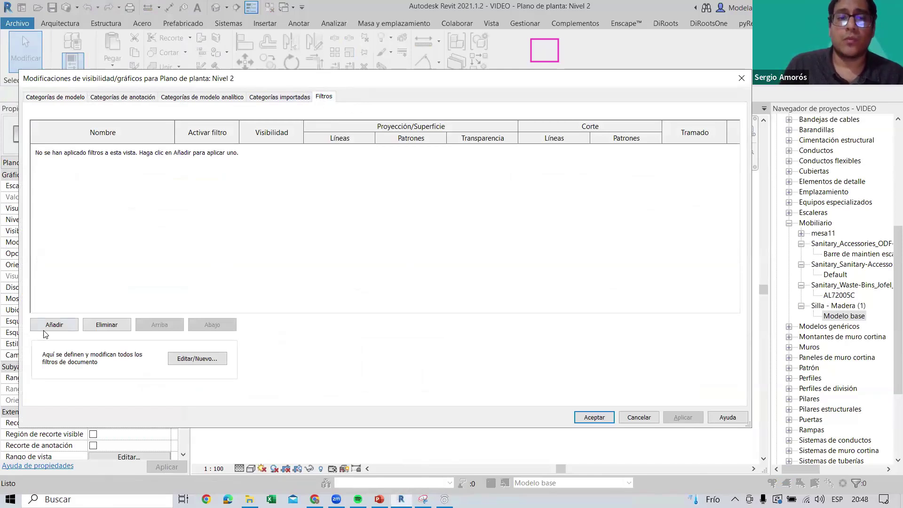
Start a new rule-based filter named Cemento pulido
click(60, 322)
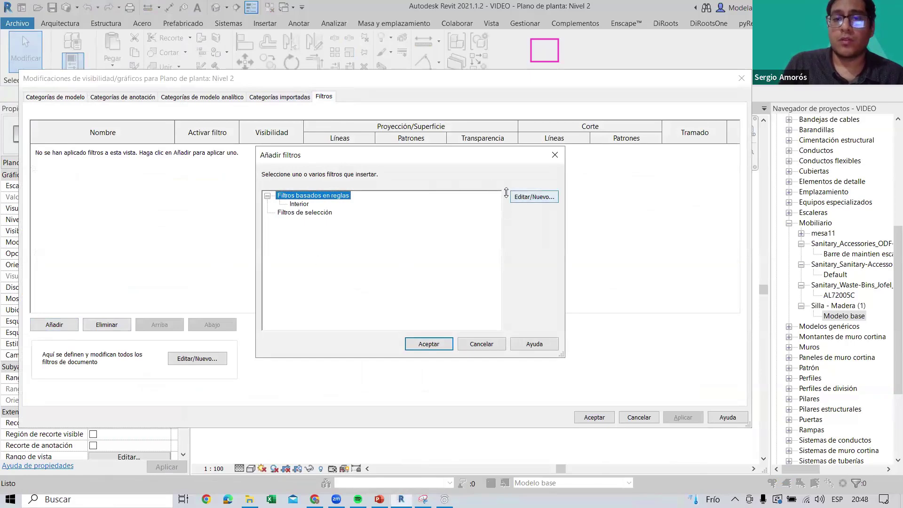
click(521, 193)
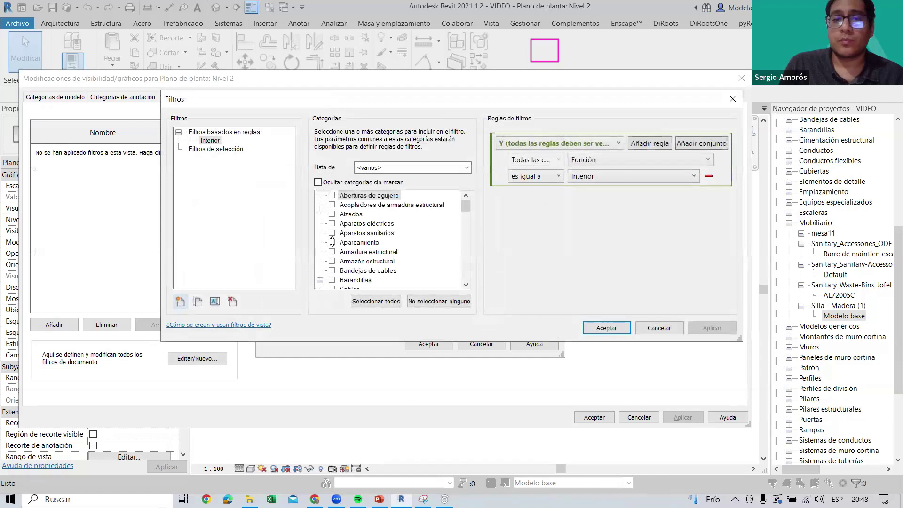
click(181, 301)
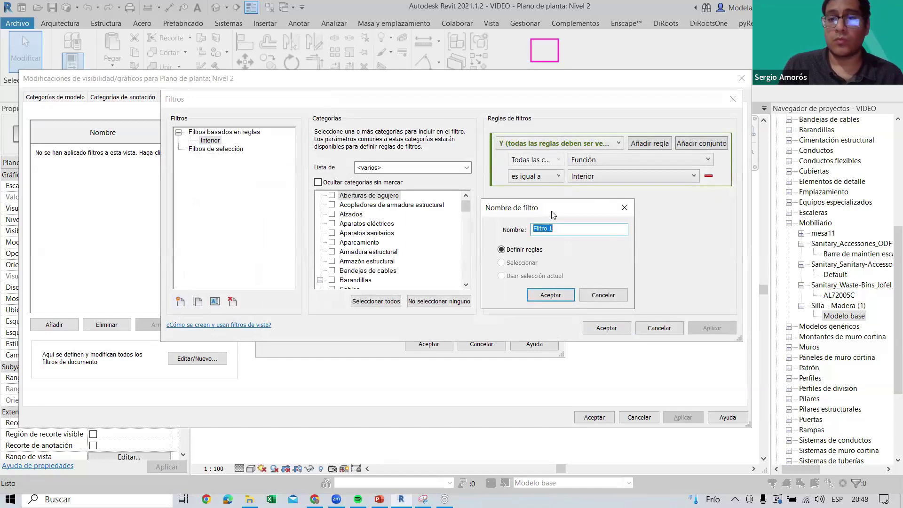
drag(556, 212, 528, 188)
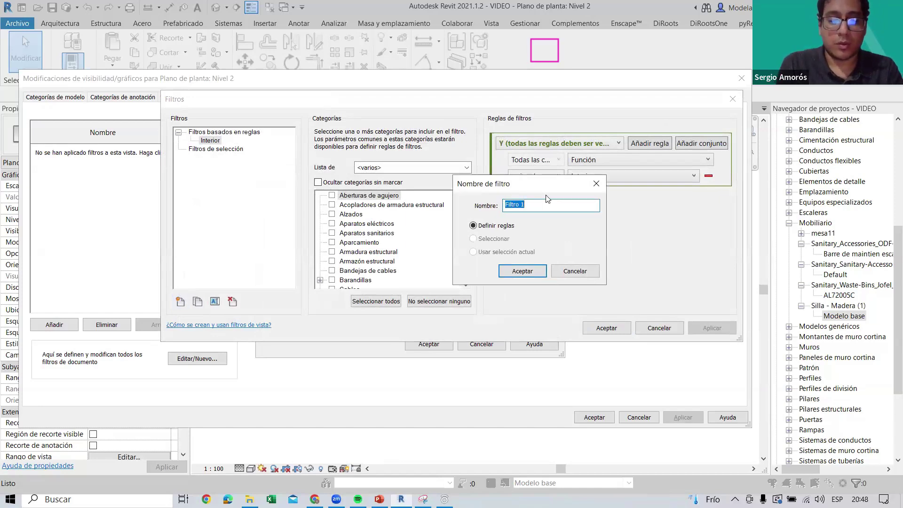
text(C)
text(ne)
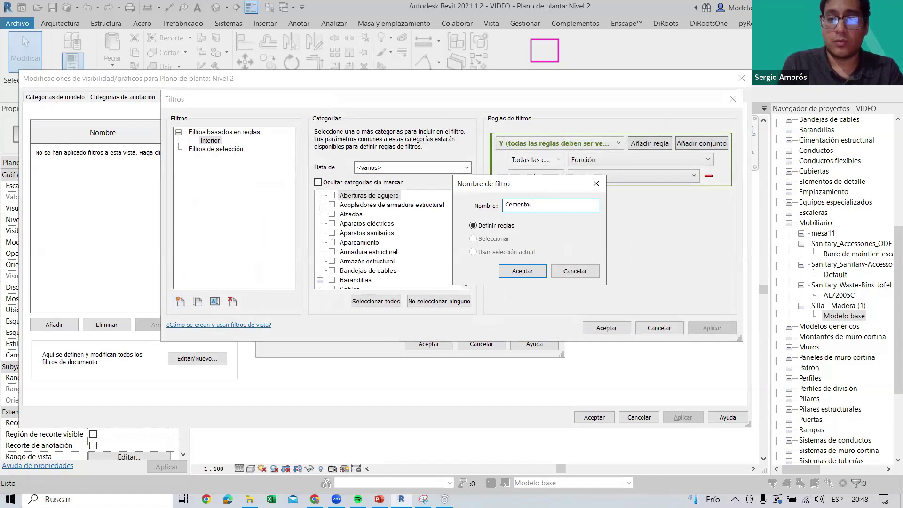
text(lido)
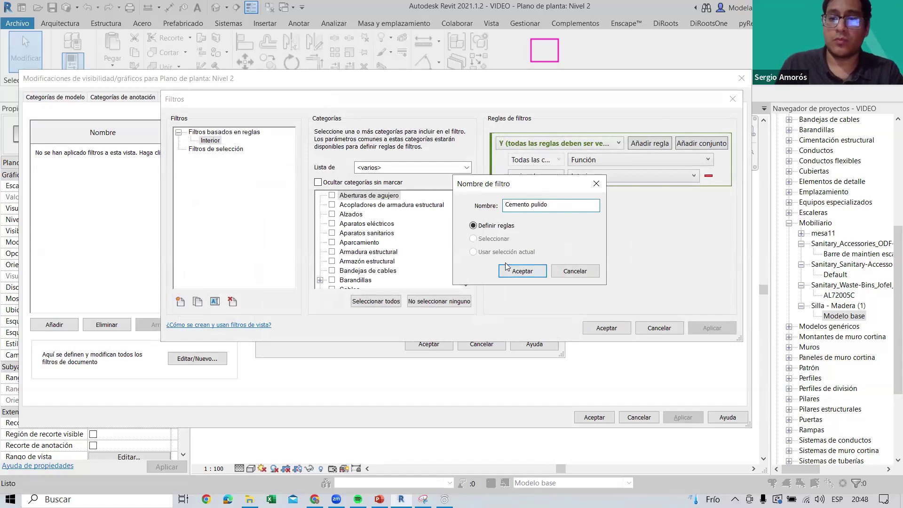
click(523, 271)
Limit the filter to the Suelos category and base its rule on Nombre de tipo
click(365, 233)
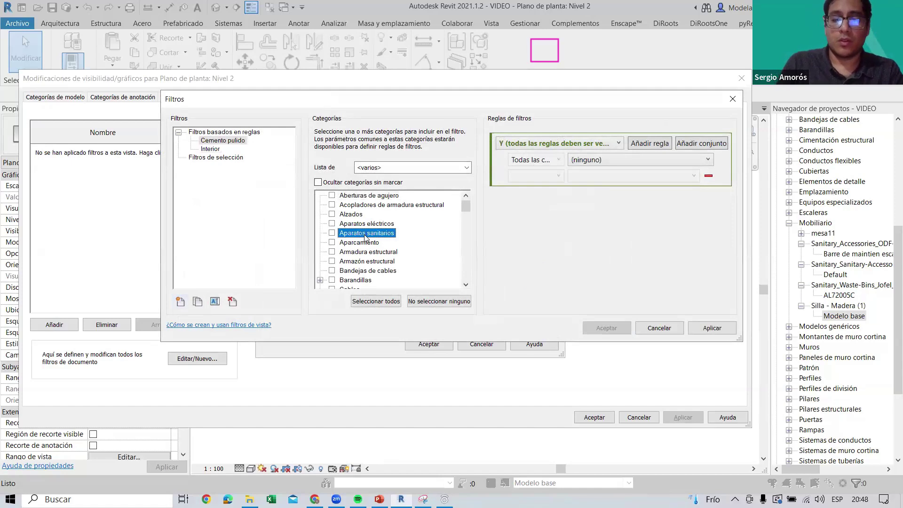
text(su)
click(332, 270)
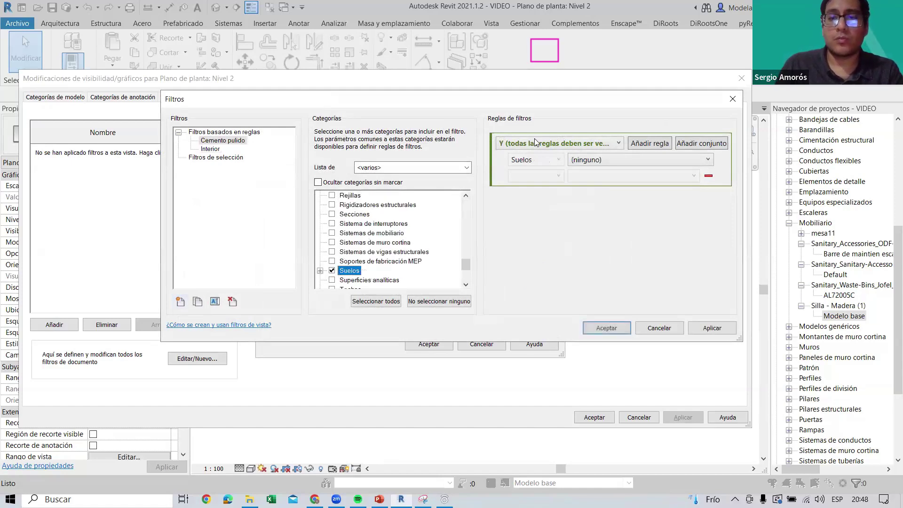
click(626, 163)
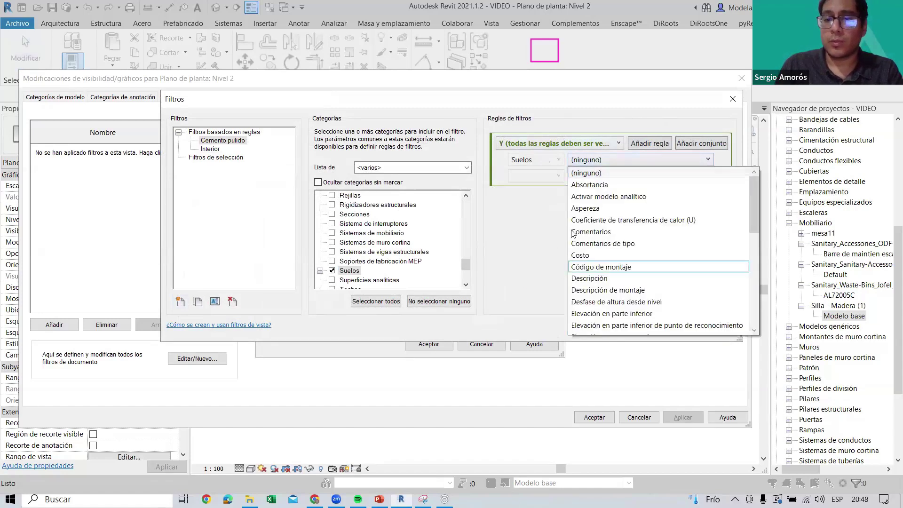
scroll(654, 193, down, 1)
scroll(653, 207, down, 4)
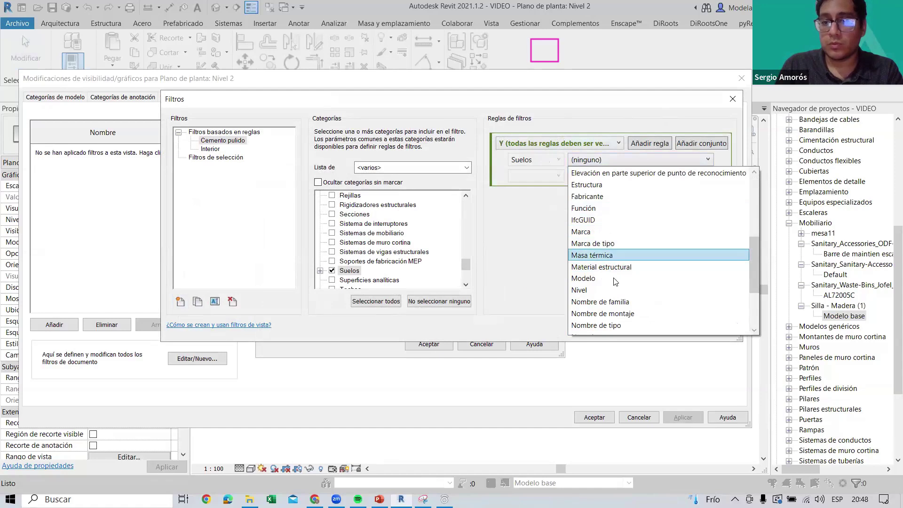
scroll(611, 282, down, 1)
click(614, 294)
Set the rule to 'contiene PULIDO', save the filter and select it for the view
click(550, 178)
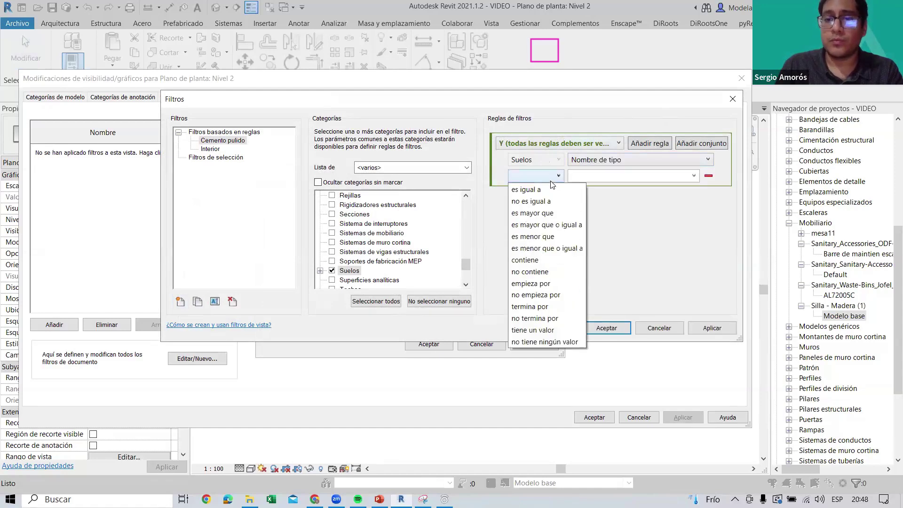
click(543, 260)
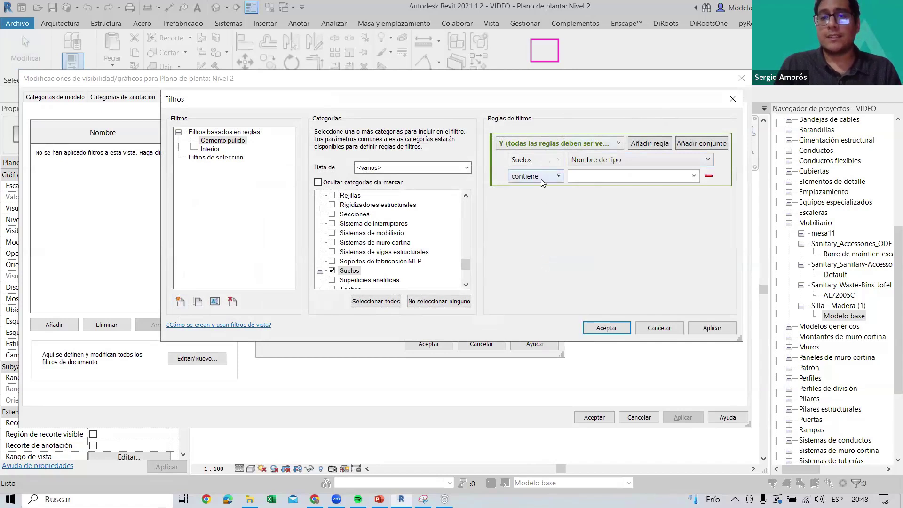
click(541, 176)
click(541, 188)
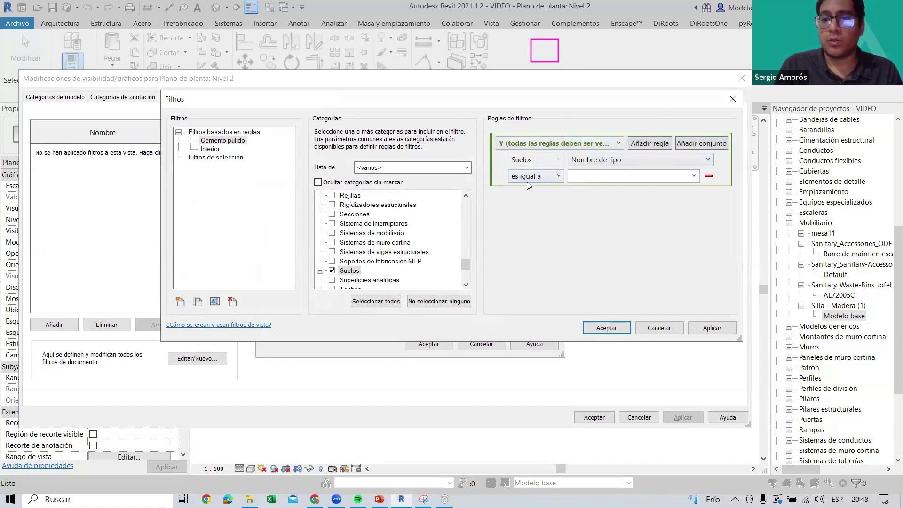
click(529, 177)
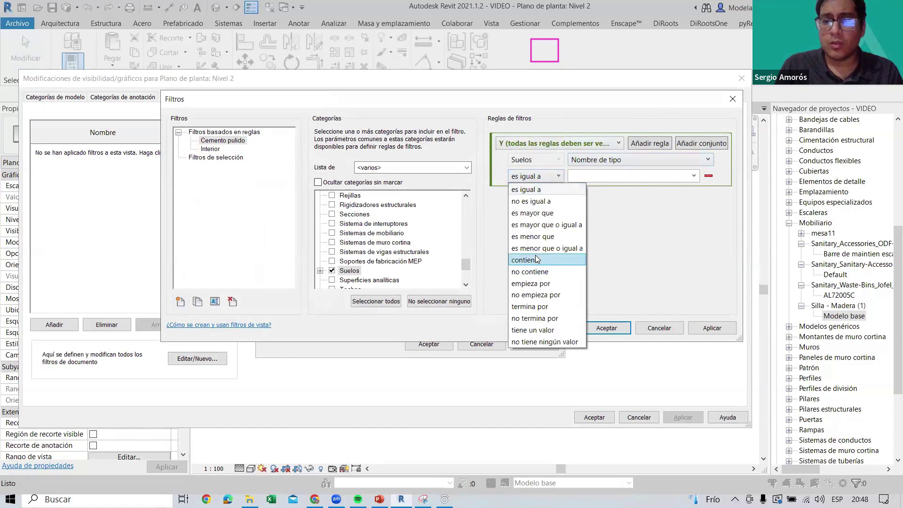
click(535, 259)
click(591, 177)
text(pu)
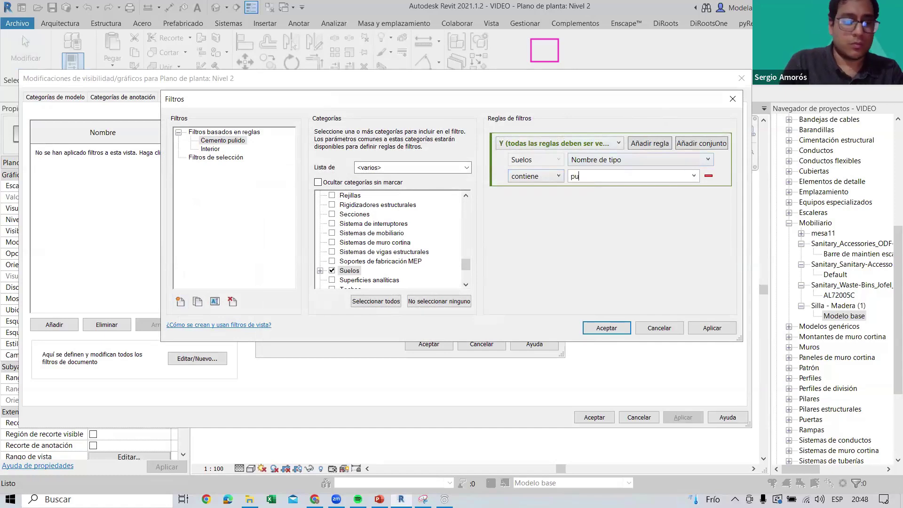
text(PULIDO)
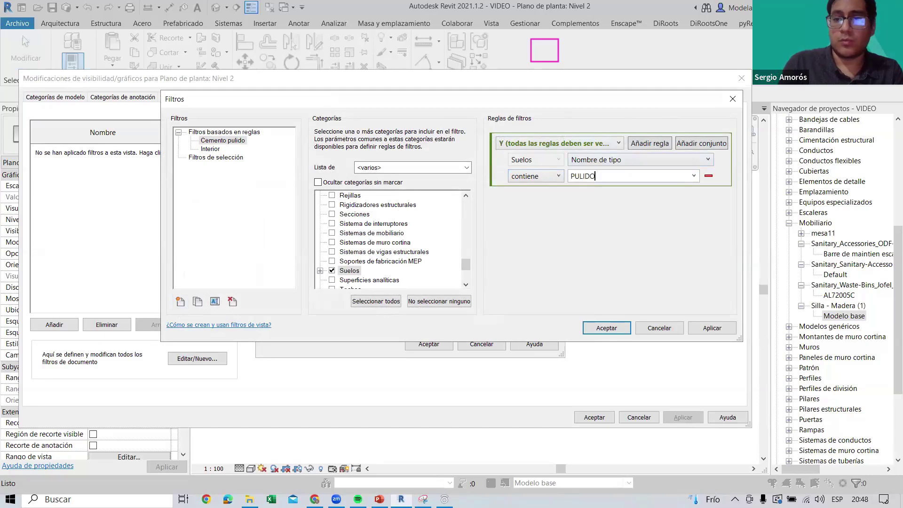
click(600, 328)
click(329, 203)
Add Cemento pulido to Nivel 2 with a grey (192-192-192) Concrete foreground surface pattern
click(428, 344)
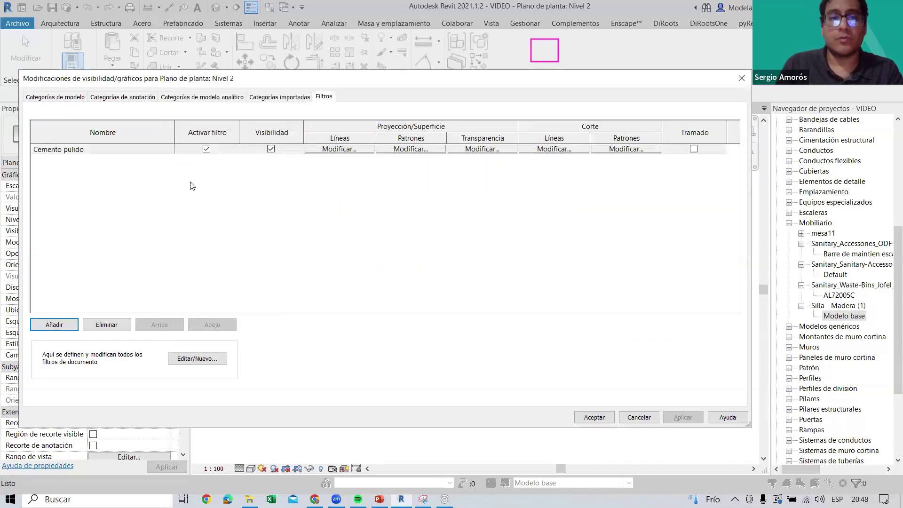
click(104, 150)
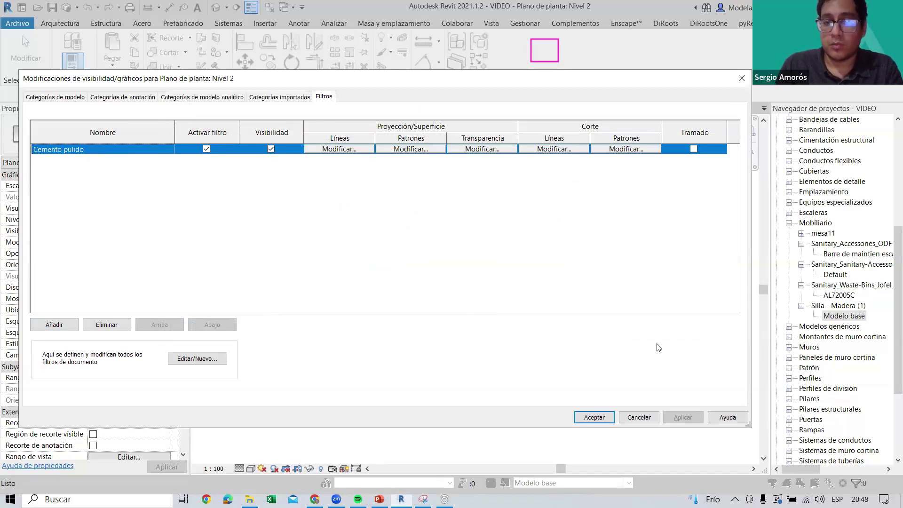
click(411, 149)
click(610, 205)
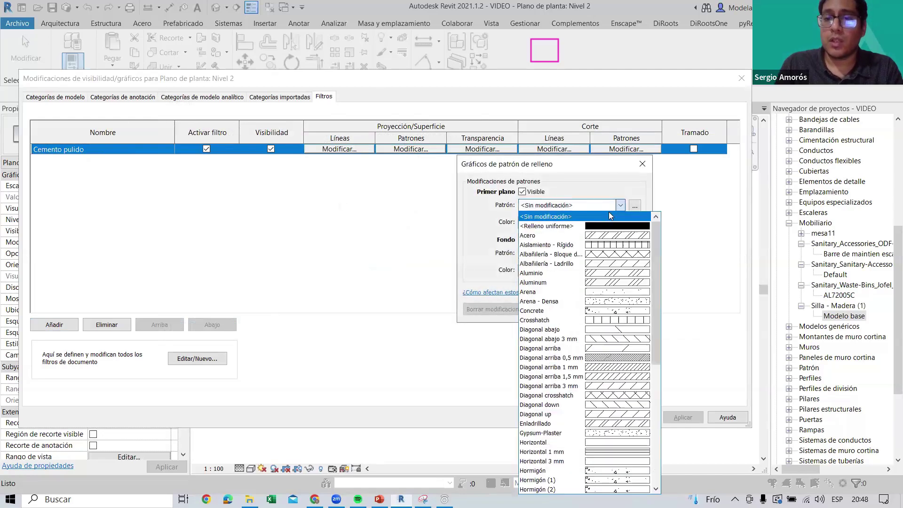
scroll(657, 242, down, 1)
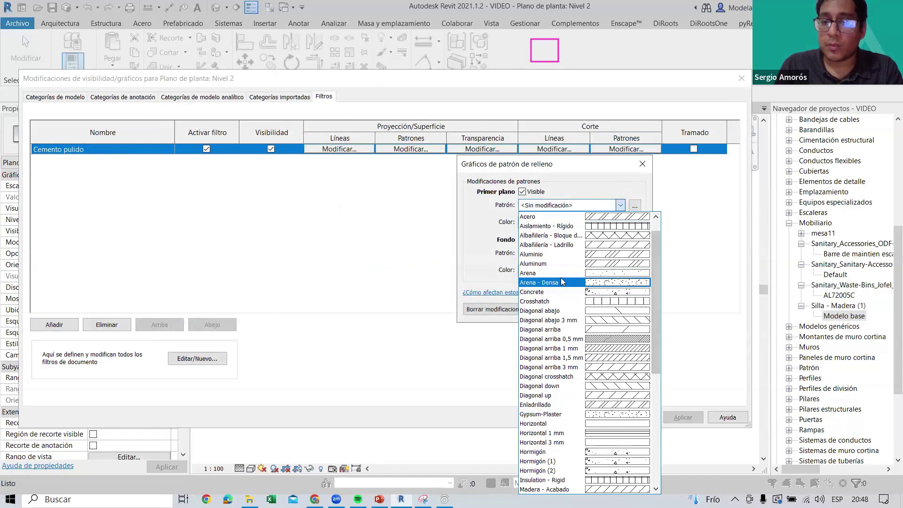
click(560, 293)
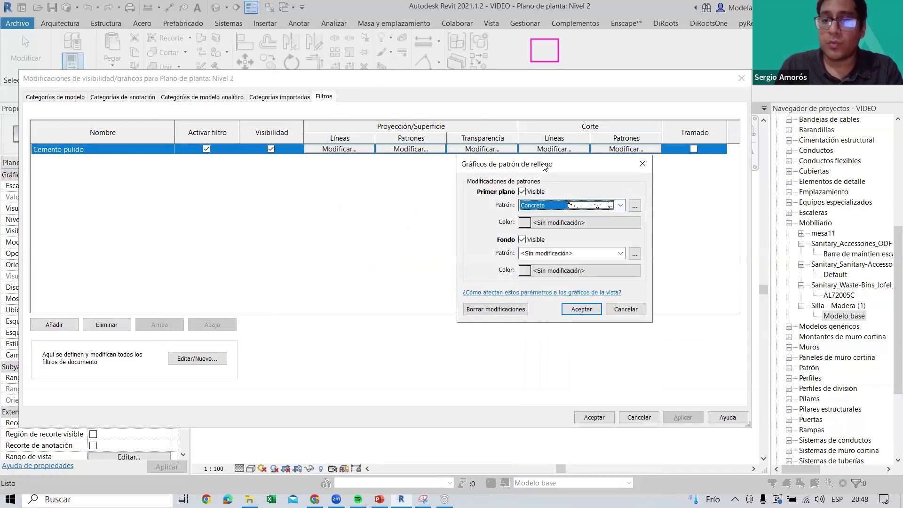
click(544, 223)
click(507, 224)
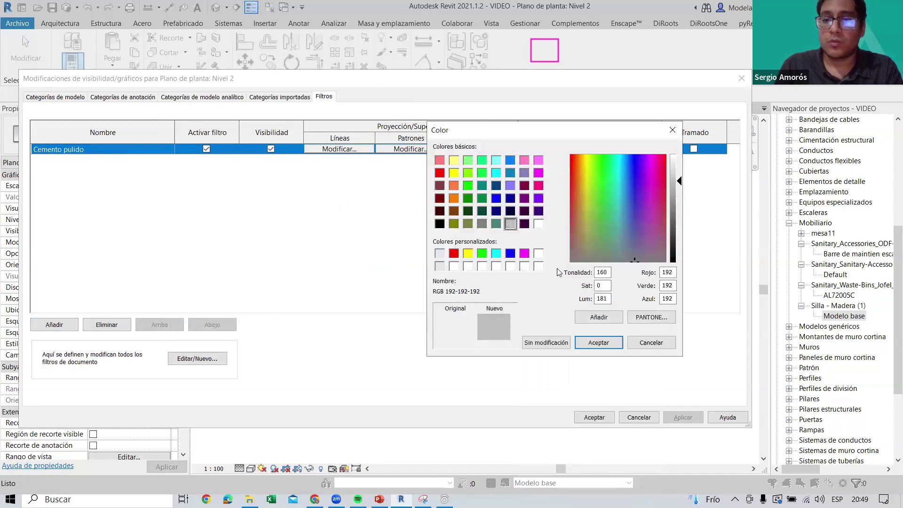
click(595, 347)
click(582, 309)
click(588, 417)
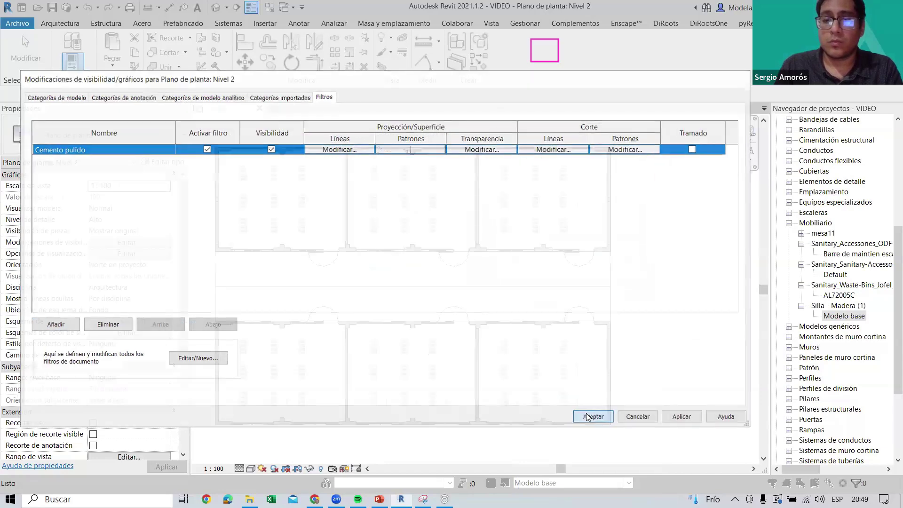
Pan around Nivel 2's corridors and open the Nivel 2 Copia 1 plan
middle_drag(606, 314, 635, 309)
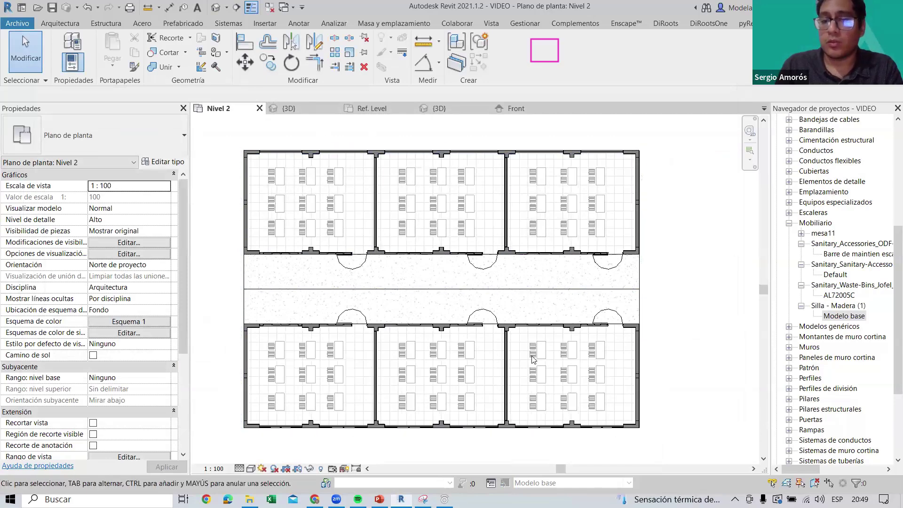
middle_drag(690, 319, 677, 314)
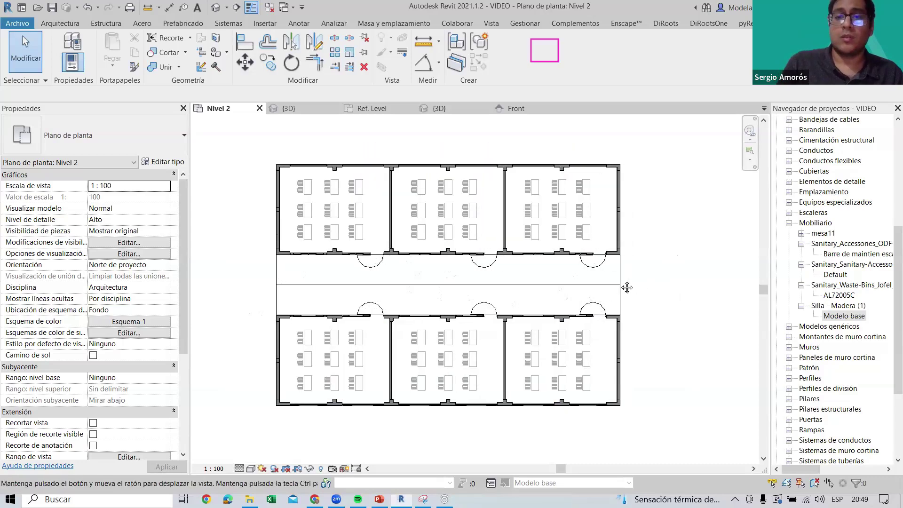
scroll(437, 258, down, 1)
scroll(418, 265, up, 1)
scroll(405, 273, up, 1)
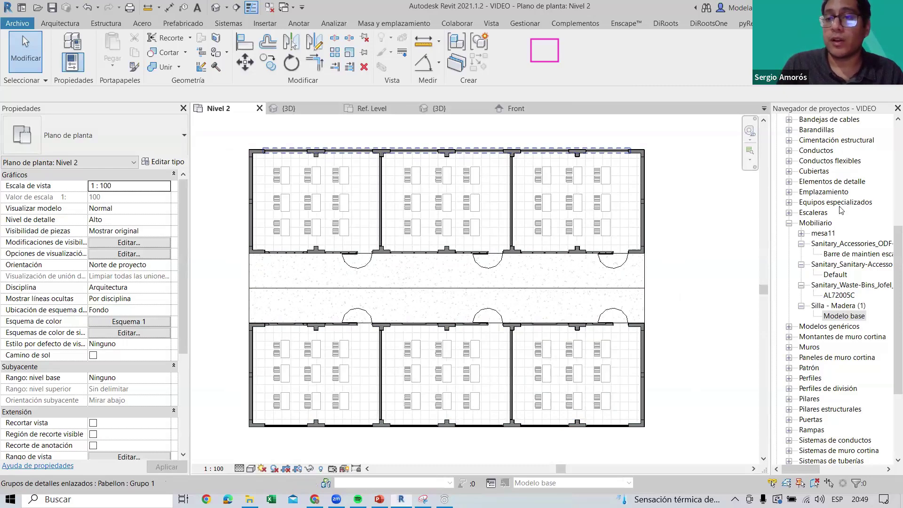
scroll(841, 210, up, 7)
double_click(834, 161)
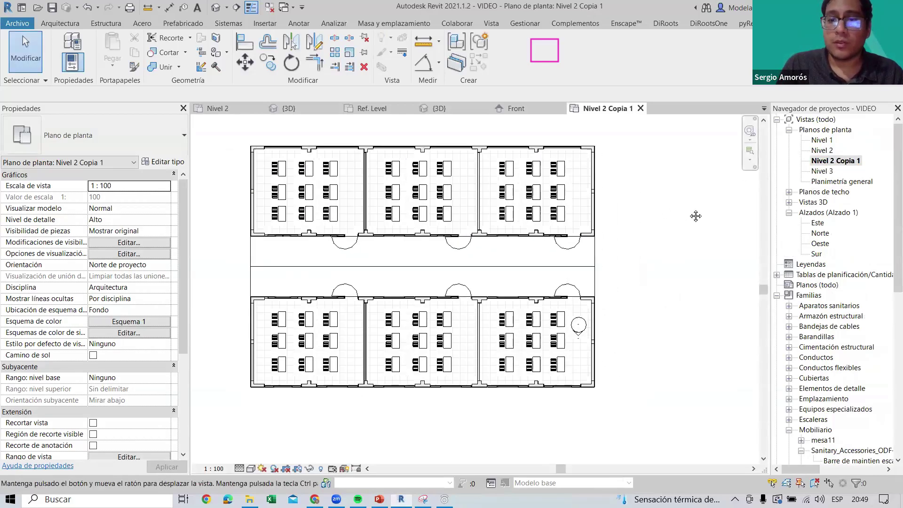
Switch between Nivel 2 and Nivel 2 Copia 1 to compare their corridor patterns
scroll(347, 162, up, 2)
scroll(303, 140, up, 3)
scroll(306, 148, down, 2)
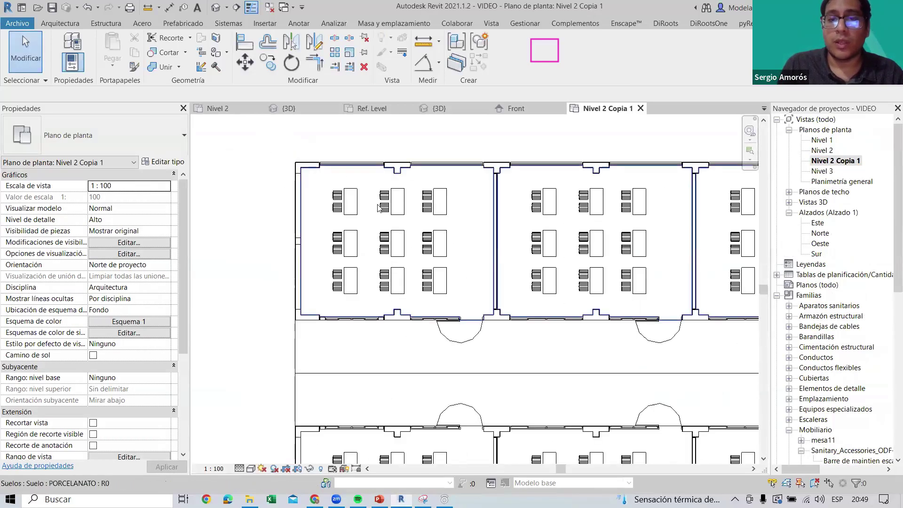
scroll(329, 188, down, 2)
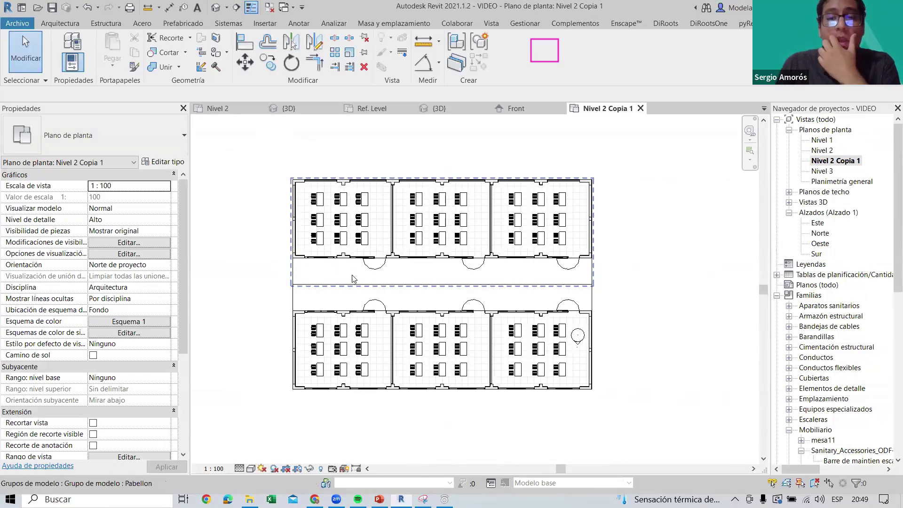
scroll(313, 258, up, 2)
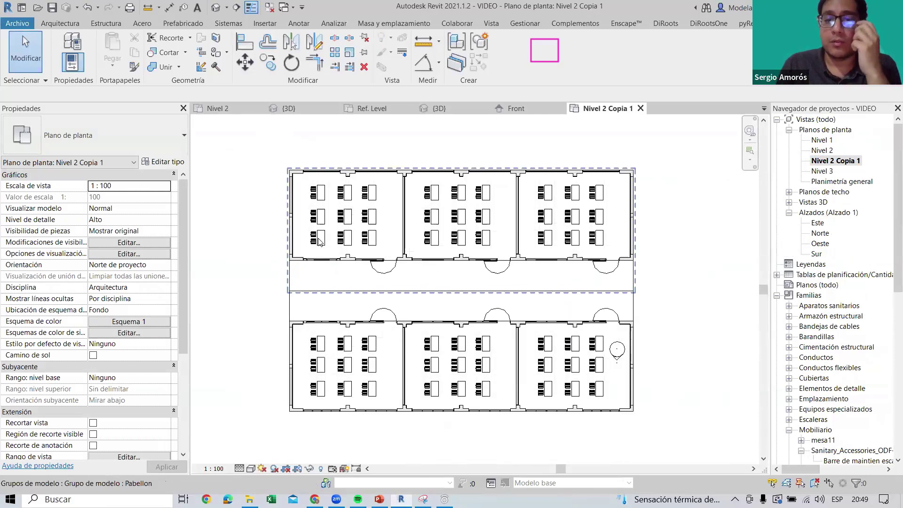
click(227, 109)
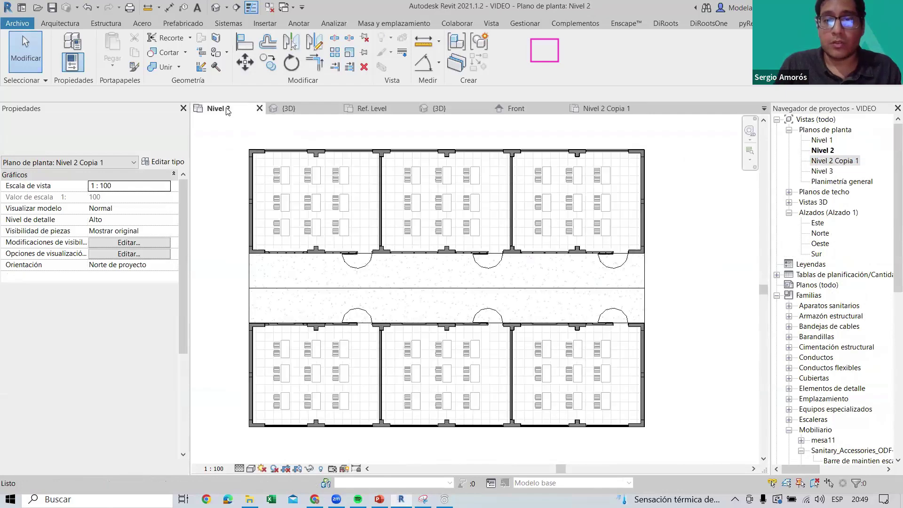
click(616, 109)
scroll(396, 198, down, 3)
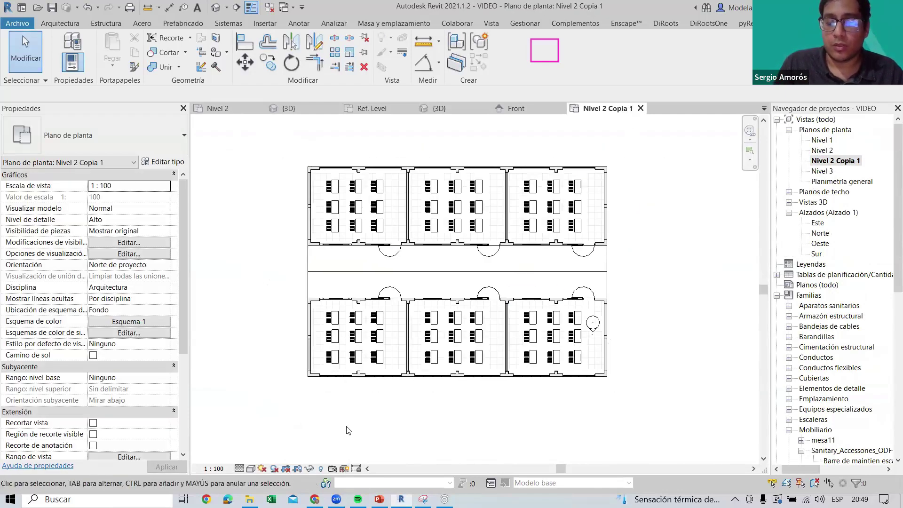
click(221, 109)
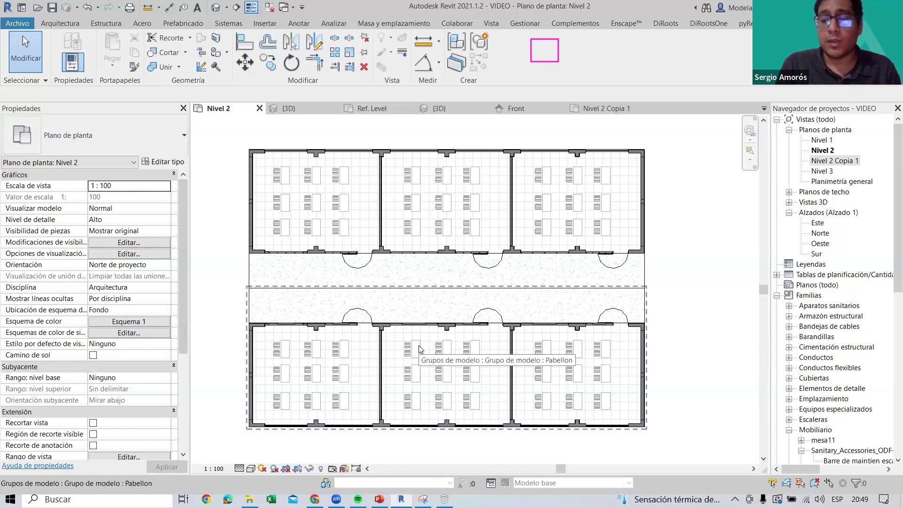
click(608, 108)
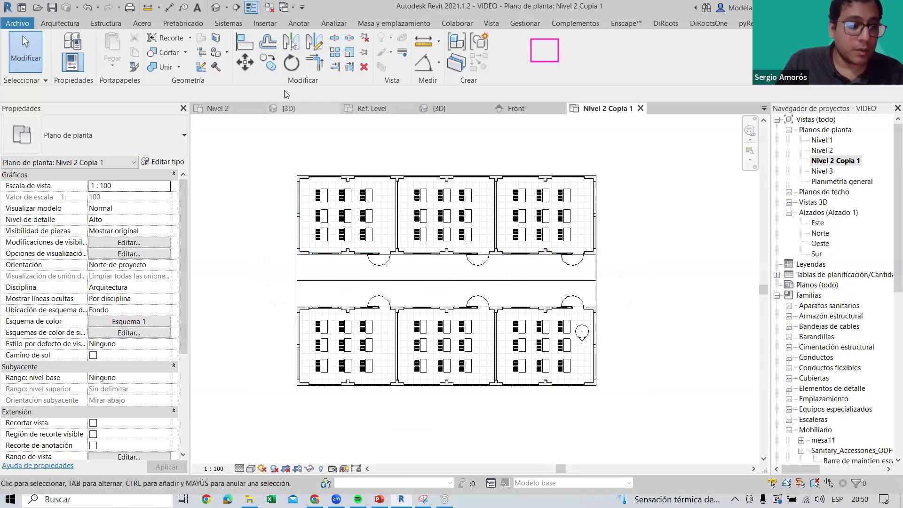
click(237, 105)
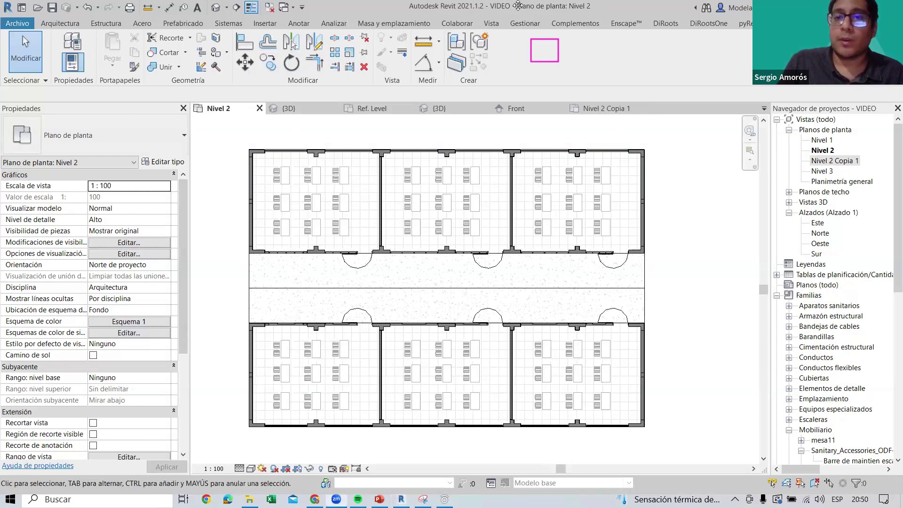
click(490, 23)
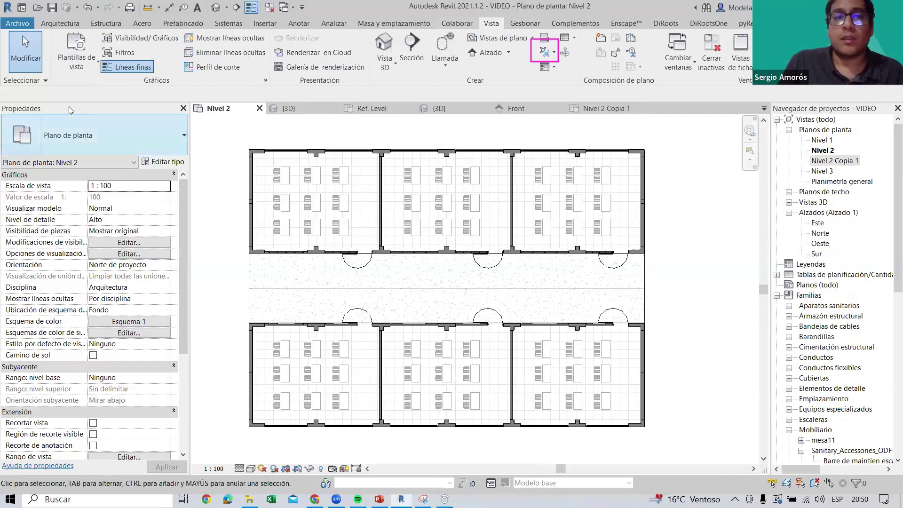
Create a view template named Plantas from the Nivel 2 view and confirm its settings
click(82, 66)
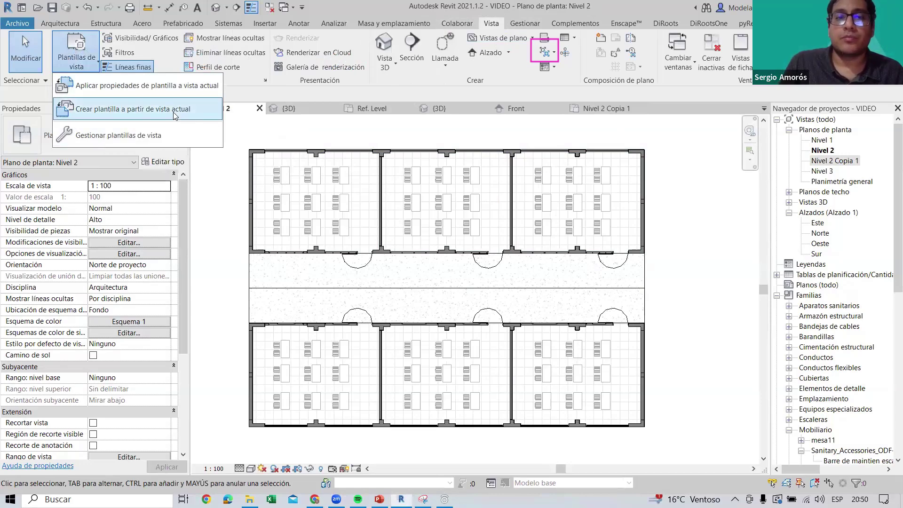
click(149, 100)
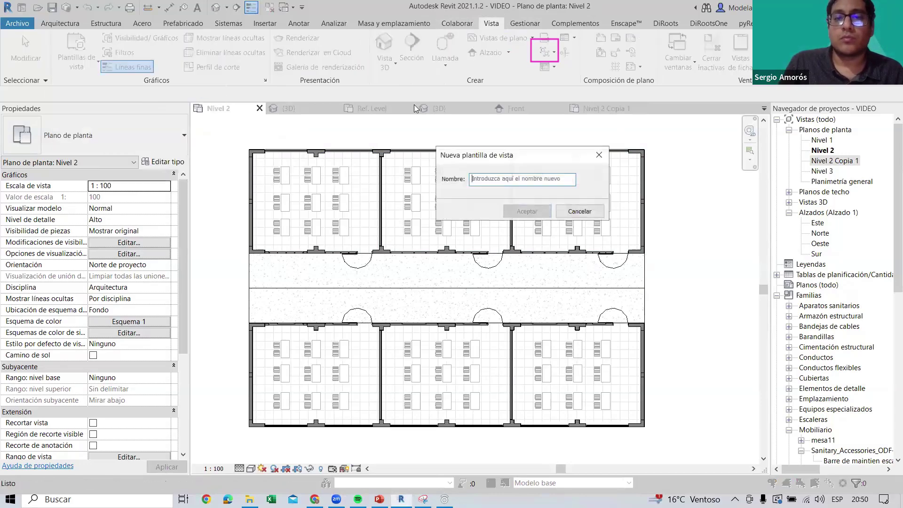
click(517, 183)
text(and)
key(BackSpace)
key(BackSpace)
key(BackSpace)
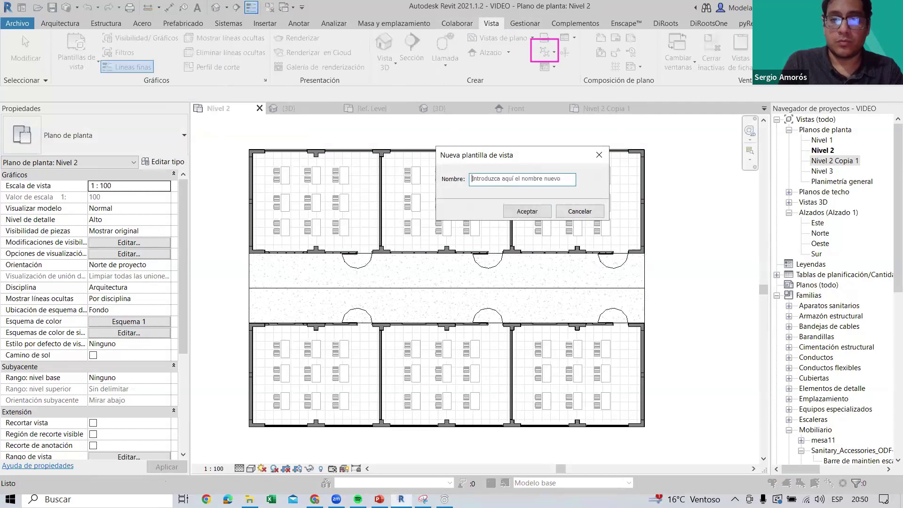
text(Plantas)
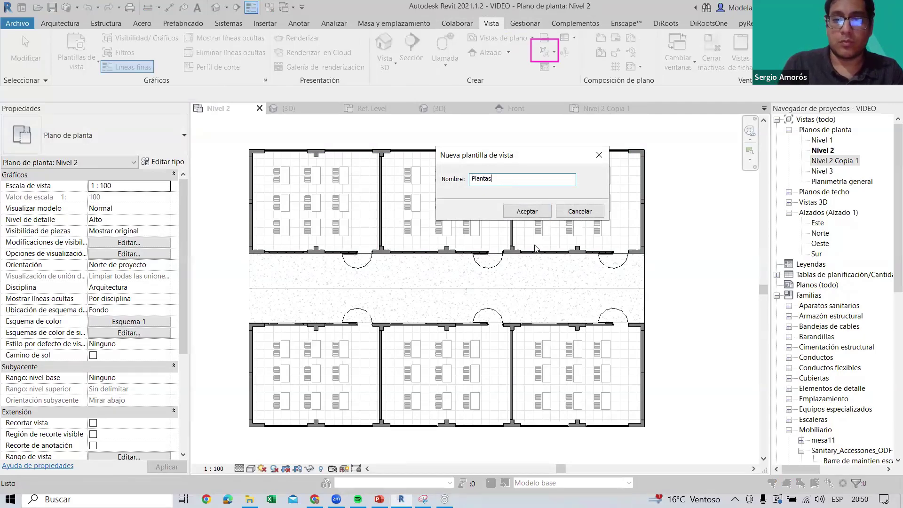
click(527, 211)
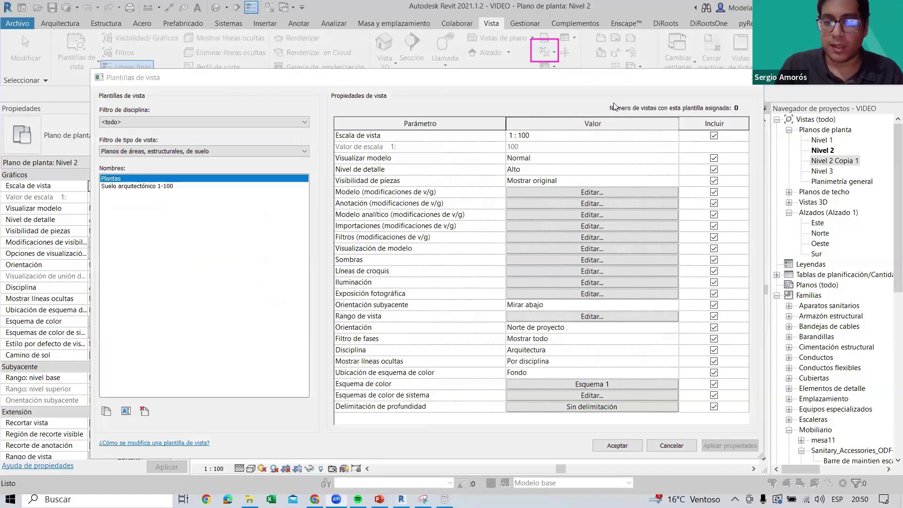
drag(588, 76, 572, 68)
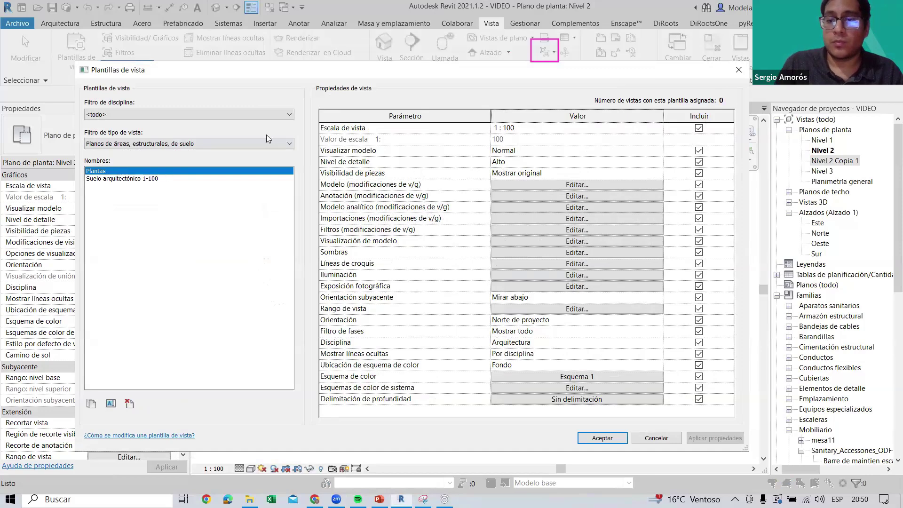
click(604, 438)
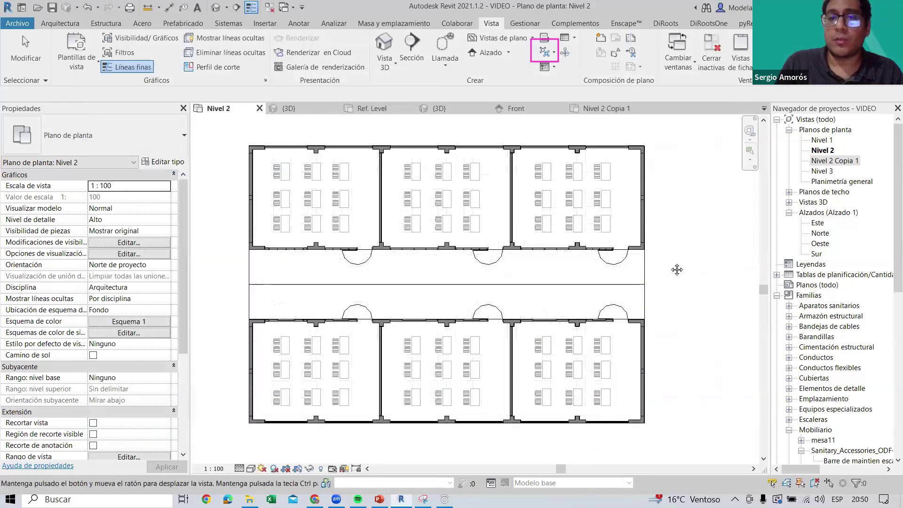
Close the Front, Ref. Level and both 3D views
click(560, 108)
click(485, 109)
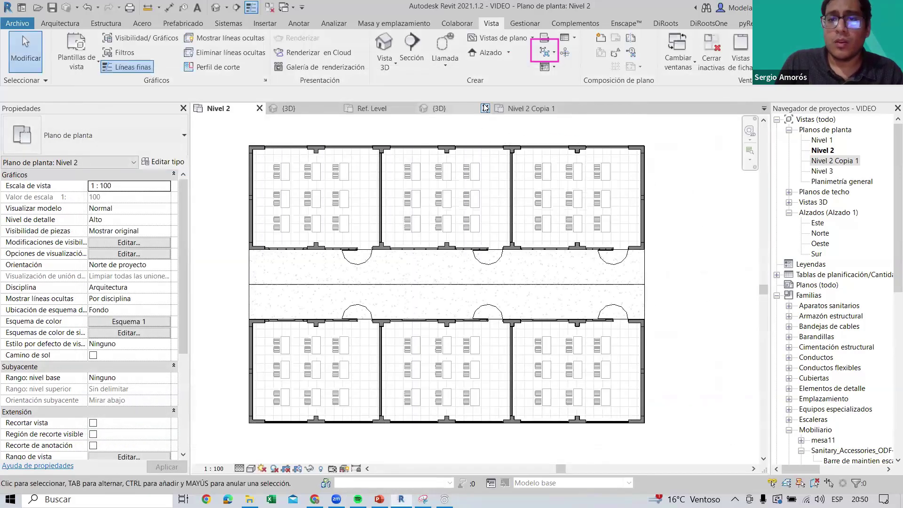
click(409, 108)
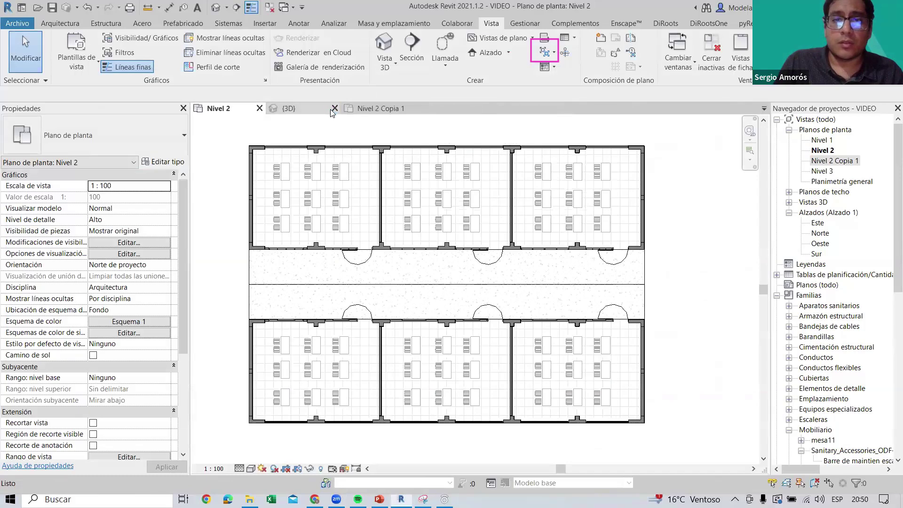
click(335, 108)
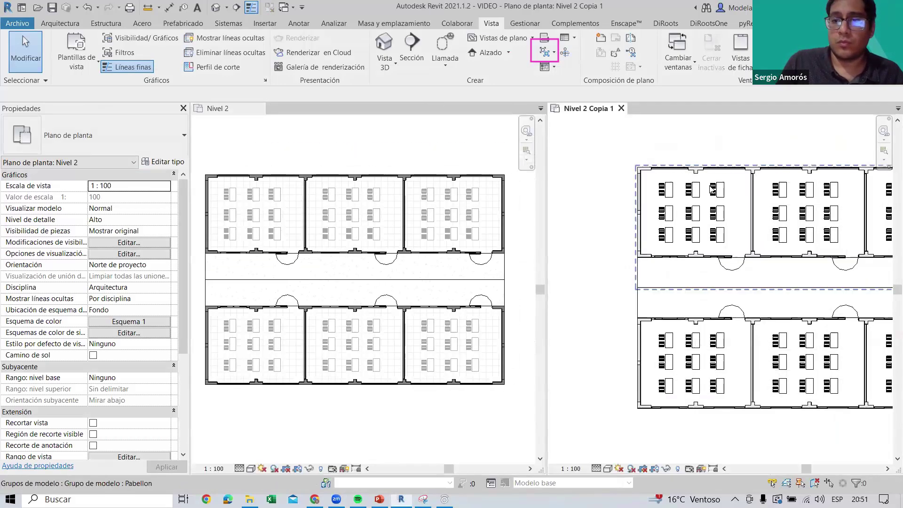
Zoom into a classroom in both the Nivel 2 and Nivel 2 Copia 1 plans
scroll(696, 244, up, 2)
scroll(714, 254, up, 2)
scroll(738, 264, up, 2)
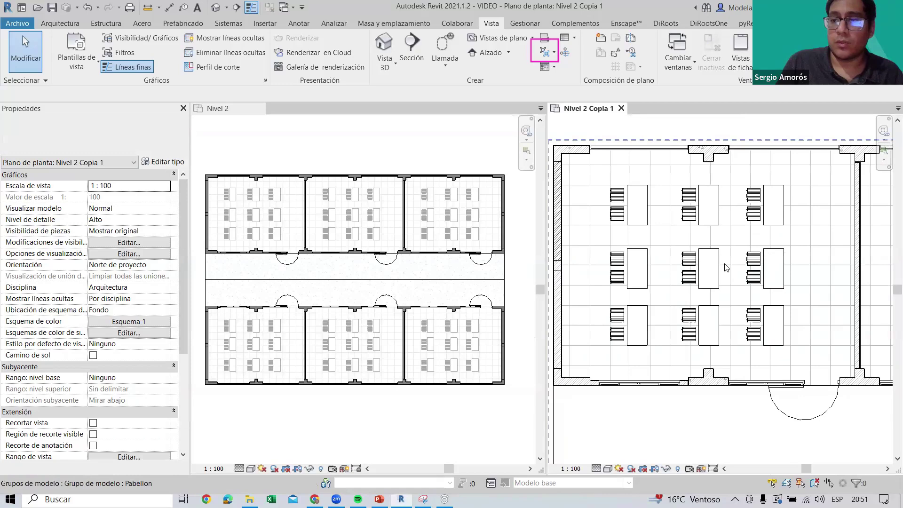
scroll(740, 266, down, 2)
click(331, 275)
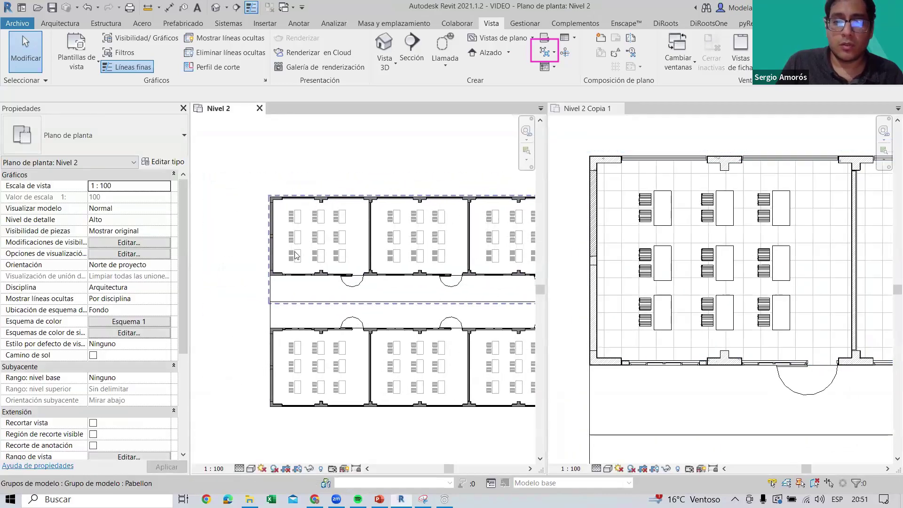
scroll(311, 237, up, 3)
middle_drag(328, 194, 315, 189)
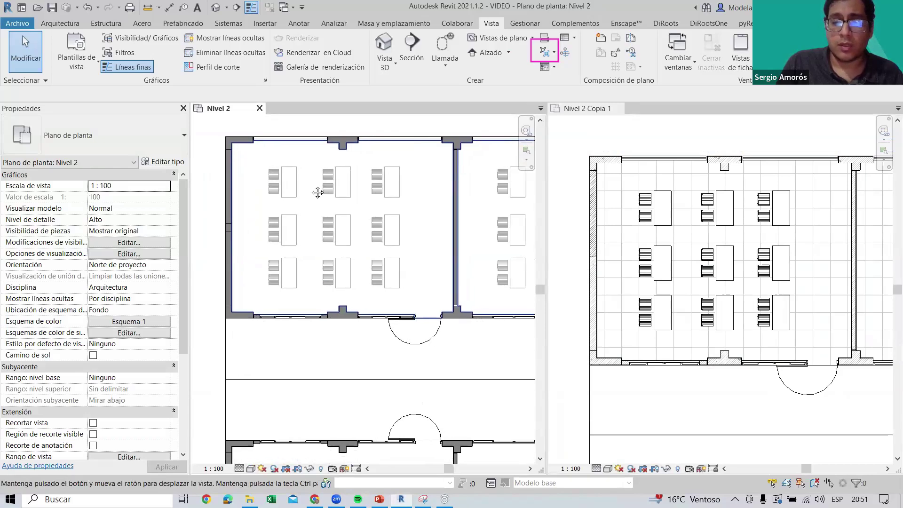
click(818, 248)
middle_drag(807, 274, 799, 245)
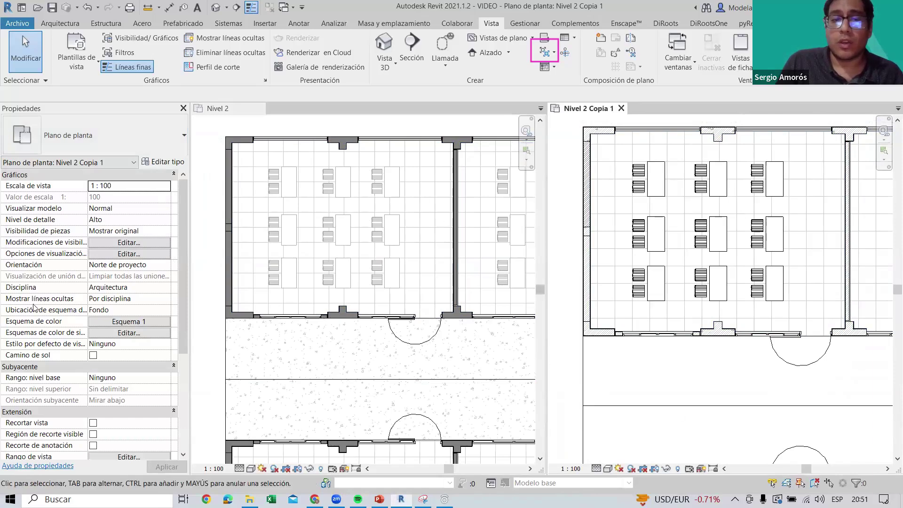
scroll(66, 282, down, 5)
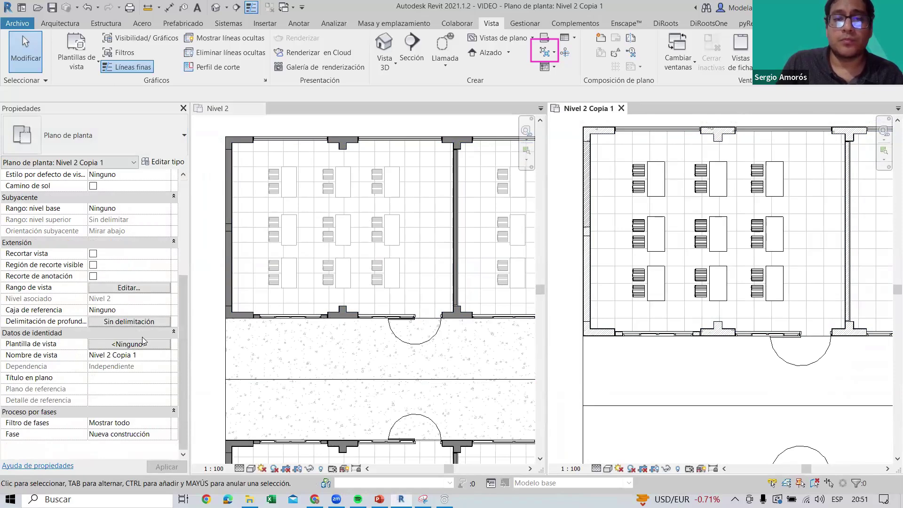
Assign the Plantas view template to Nivel 2 Copia 1
click(127, 345)
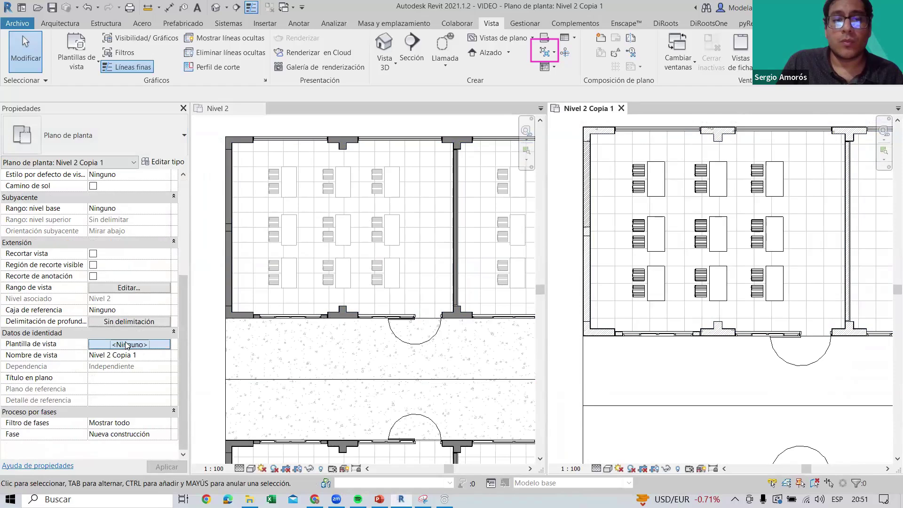
click(104, 178)
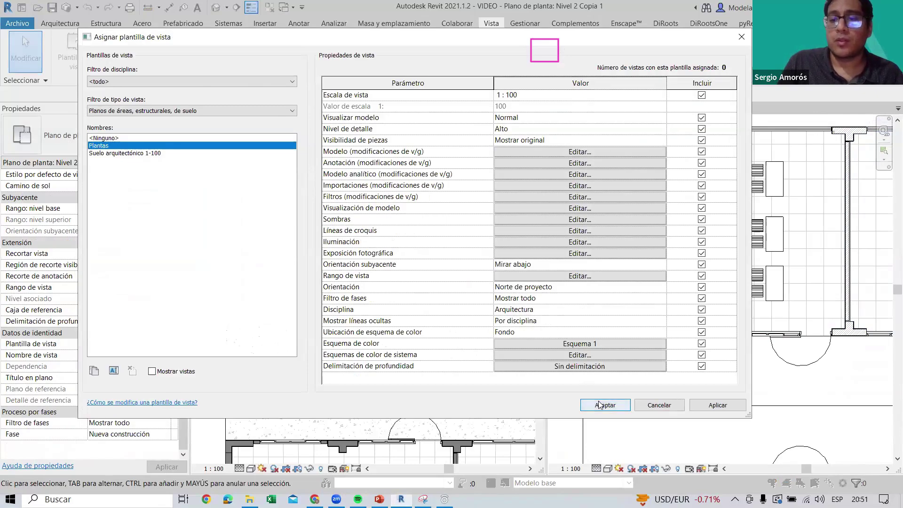
click(600, 404)
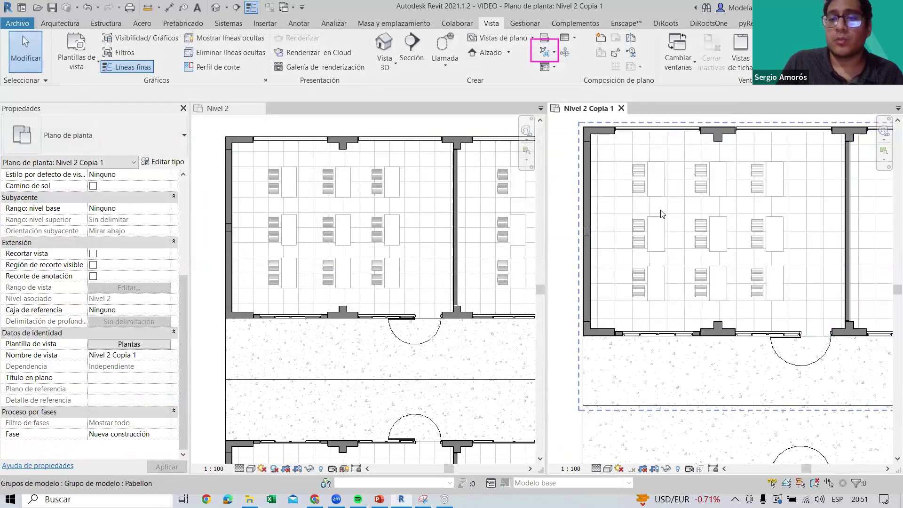
scroll(383, 266, down, 2)
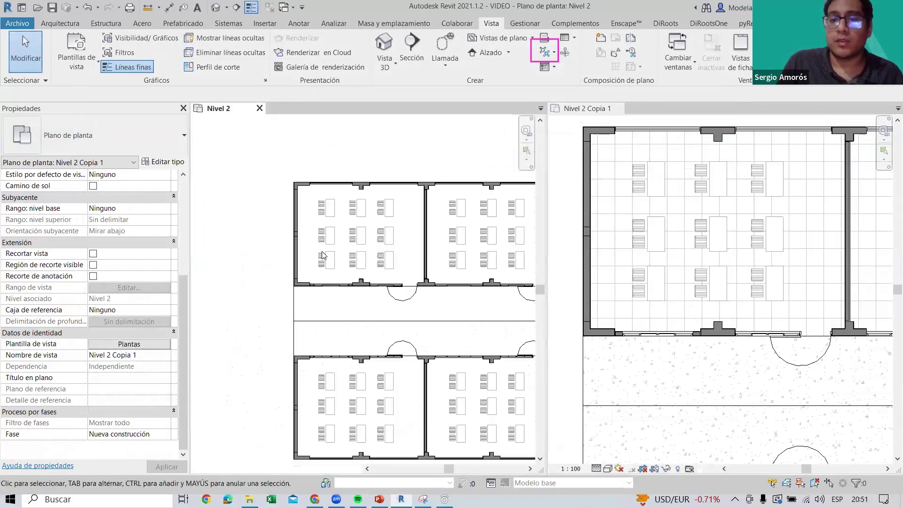
scroll(383, 266, down, 2)
scroll(383, 267, down, 1)
scroll(713, 247, down, 2)
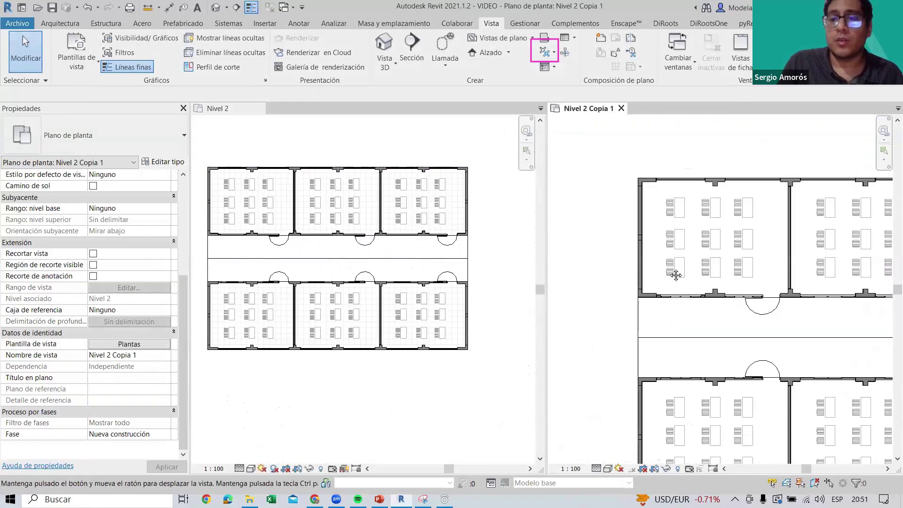
scroll(713, 263, down, 1)
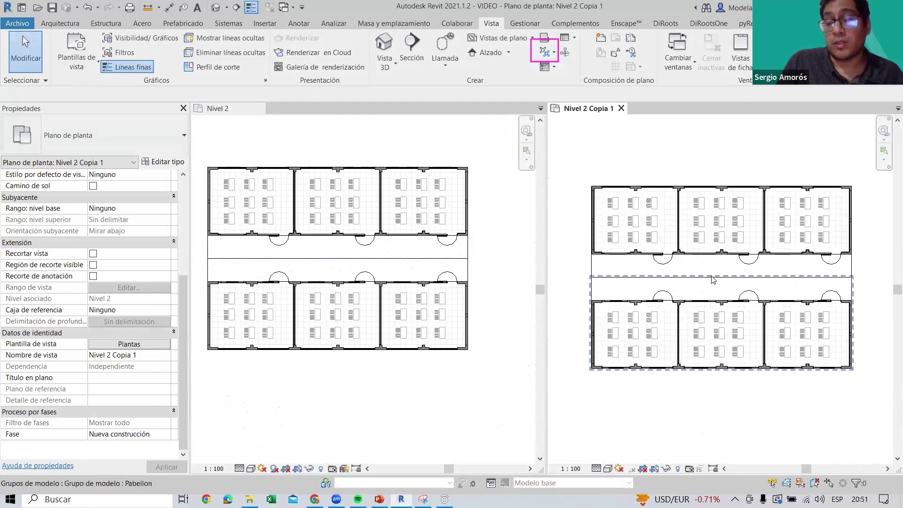
Zoom through both tiled plans to compare their concrete-patterned corridors
click(407, 244)
click(679, 337)
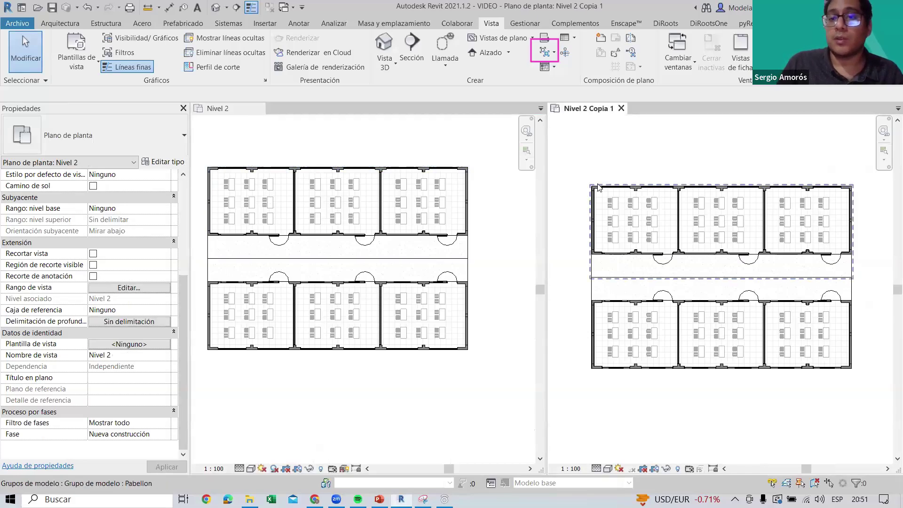
scroll(678, 337, up, 2)
scroll(679, 337, up, 2)
scroll(684, 306, down, 2)
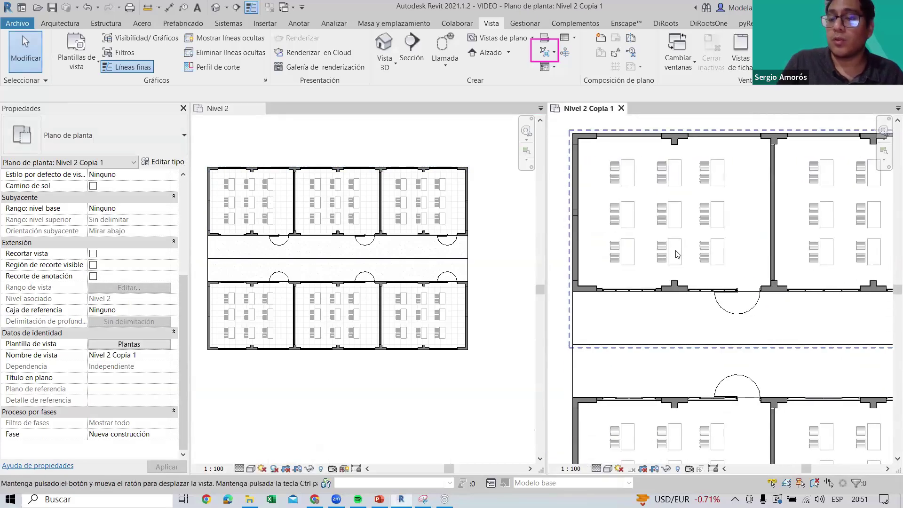
scroll(691, 261, up, 2)
scroll(691, 261, down, 2)
scroll(704, 288, up, 1)
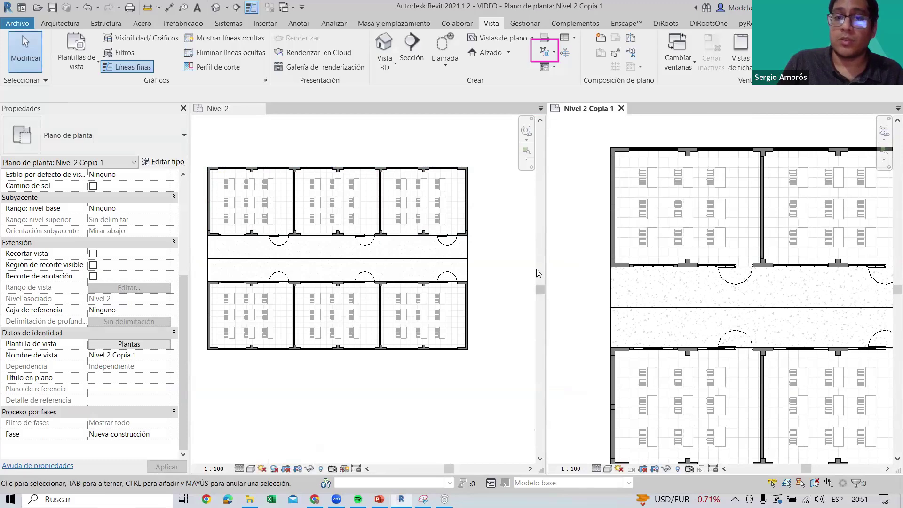
scroll(530, 288, up, 1)
scroll(262, 275, down, 1)
scroll(262, 275, up, 2)
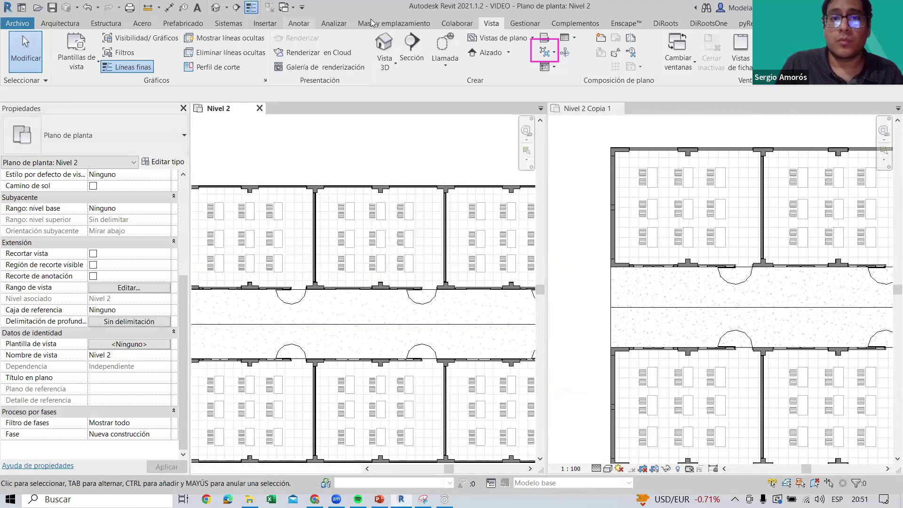
click(299, 23)
Place a space in the centre upper classroom of Nivel 2
click(334, 23)
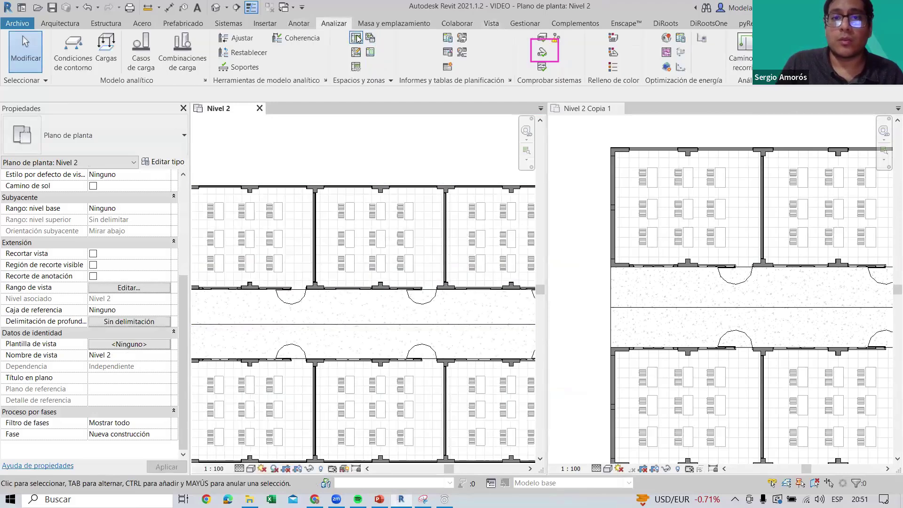
click(357, 40)
scroll(382, 249, up, 1)
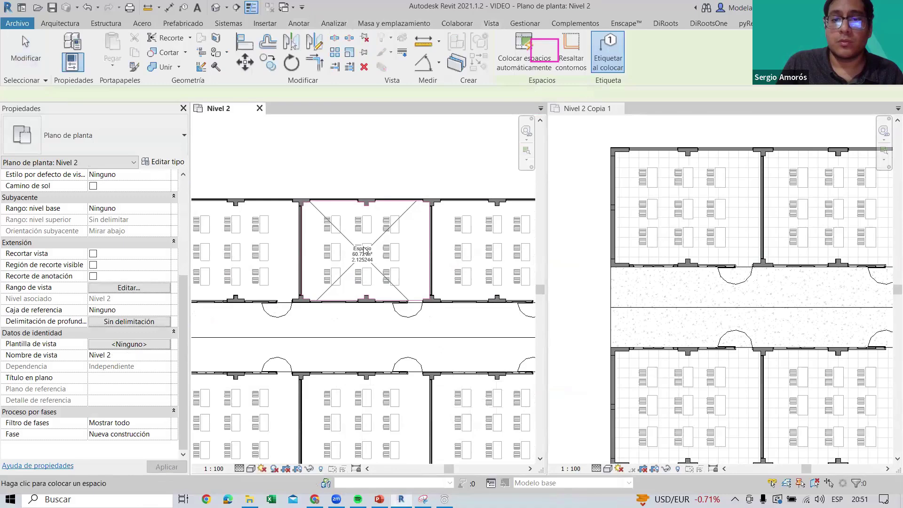
click(365, 254)
scroll(362, 249, down, 2)
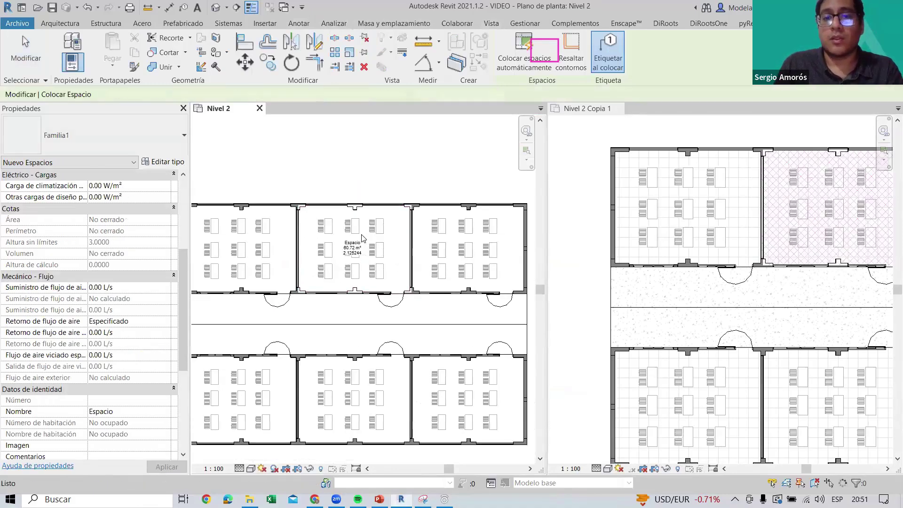
key(Escape)
key(Escape)
Pan and zoom both plans to show the whole six-classroom pavilion
scroll(348, 251, down, 1)
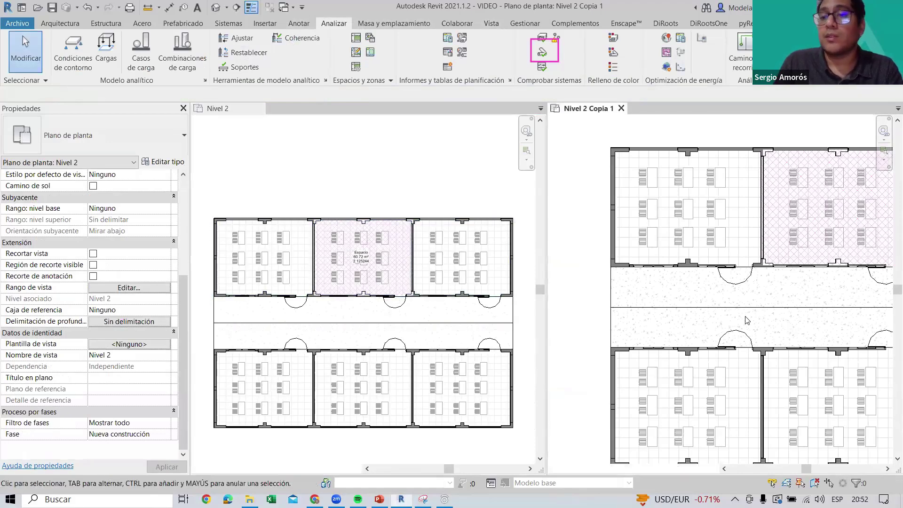
scroll(709, 296, down, 2)
middle_drag(709, 295, 658, 299)
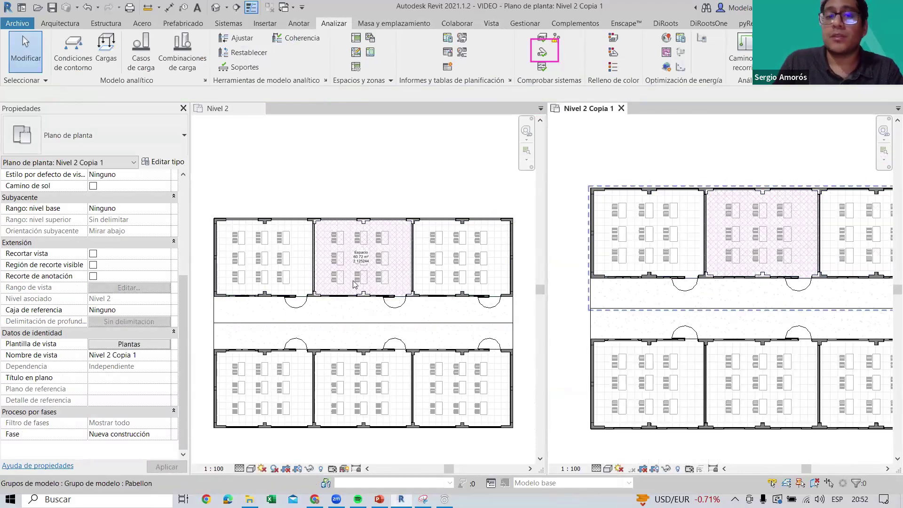
scroll(360, 275, up, 1)
scroll(353, 263, up, 1)
scroll(379, 268, up, 1)
scroll(376, 215, up, 1)
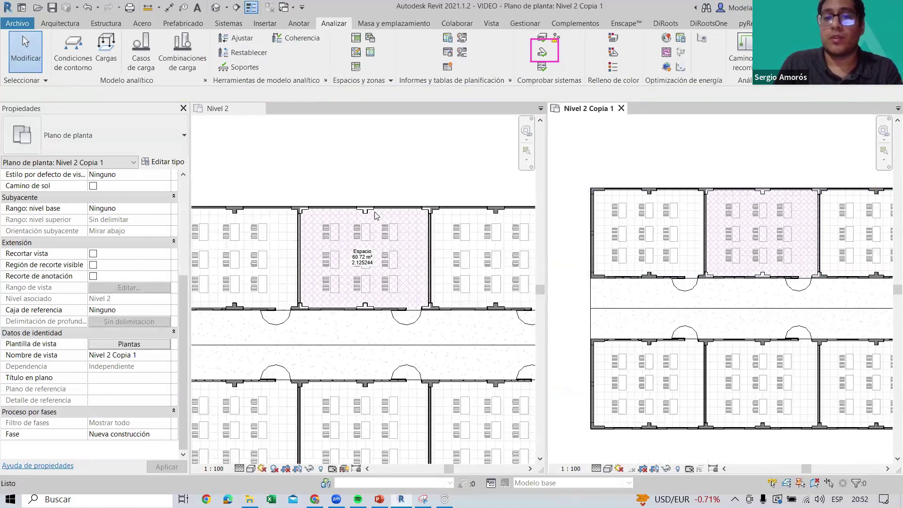
scroll(376, 216, down, 1)
scroll(376, 215, down, 1)
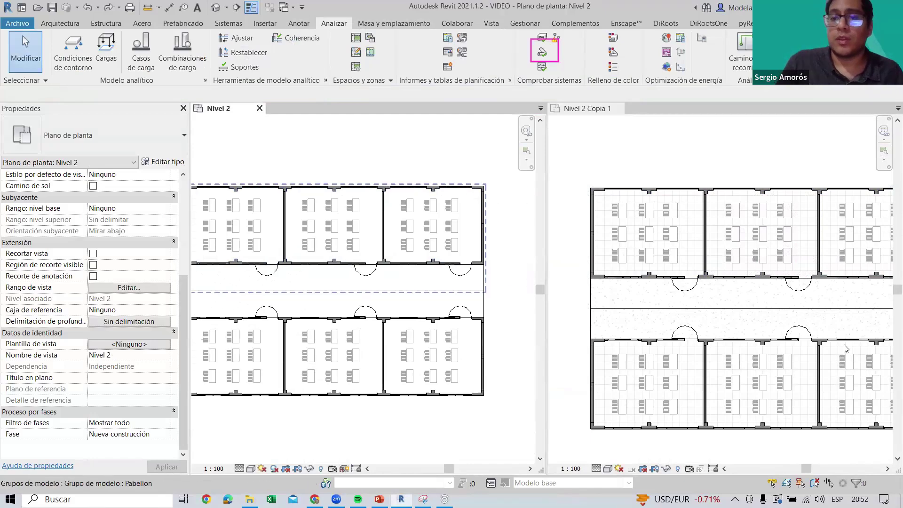
click(799, 292)
scroll(800, 292, down, 1)
scroll(800, 292, down, 1)
scroll(800, 292, down, 1)
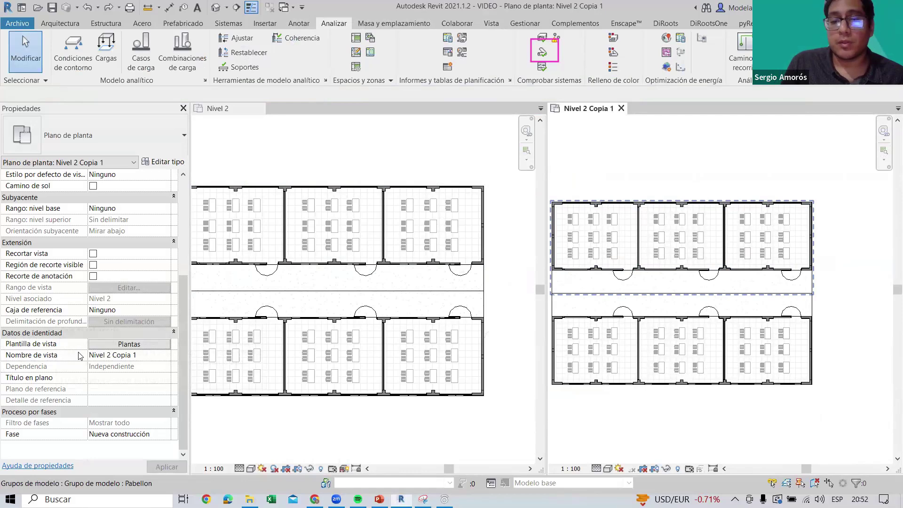
Open the Plantas template's model category graphics and select Muros
click(127, 343)
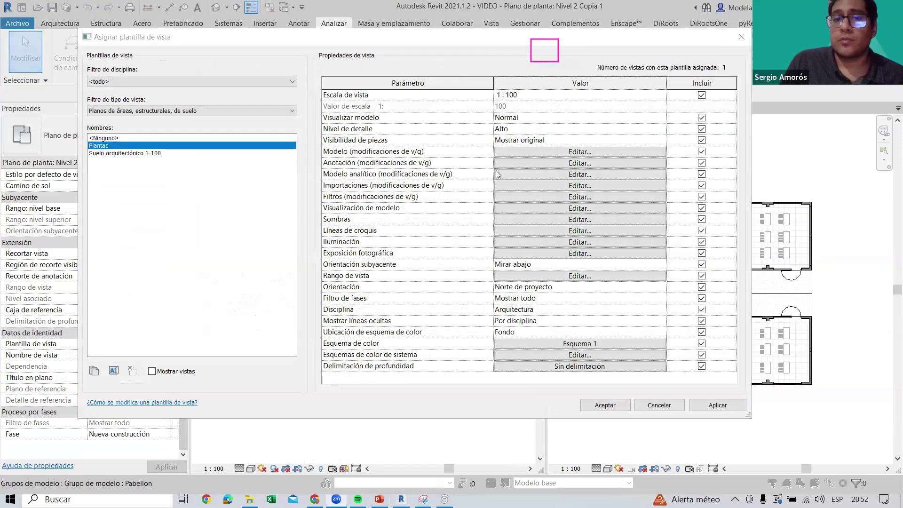
click(523, 153)
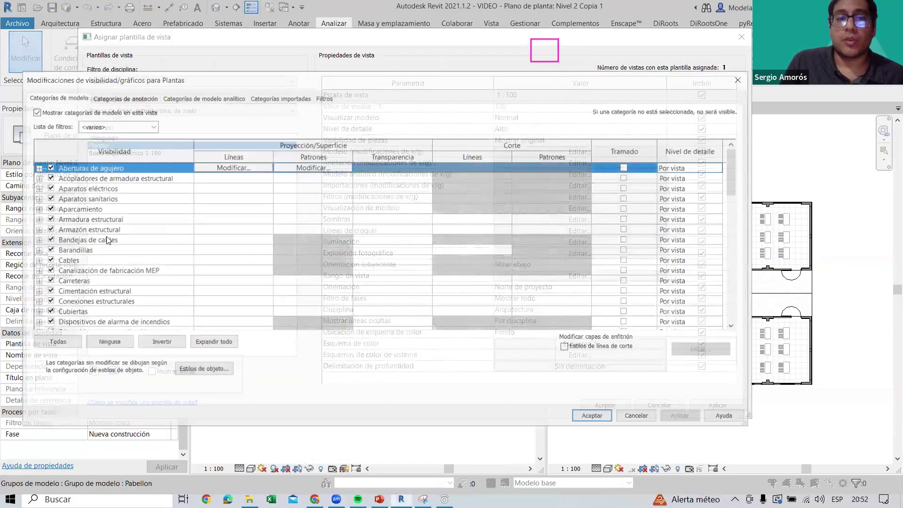
click(105, 240)
key(m)
key(u)
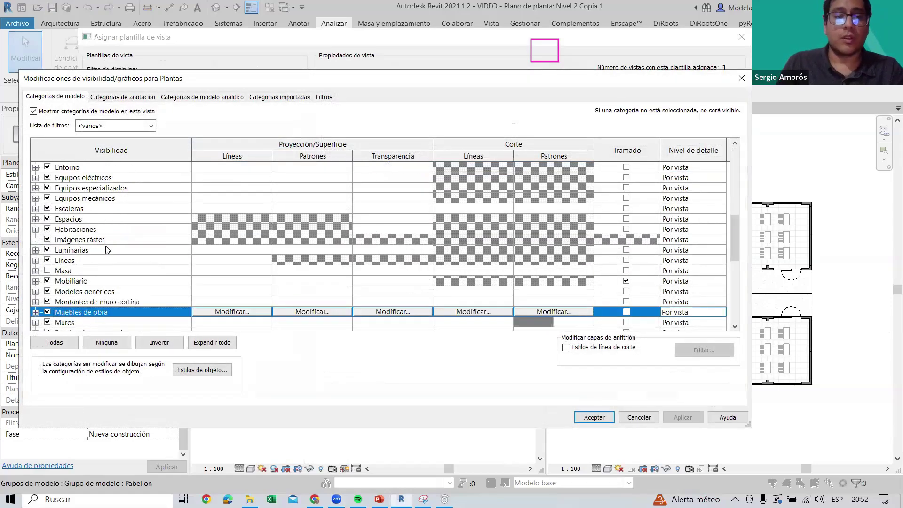
click(90, 314)
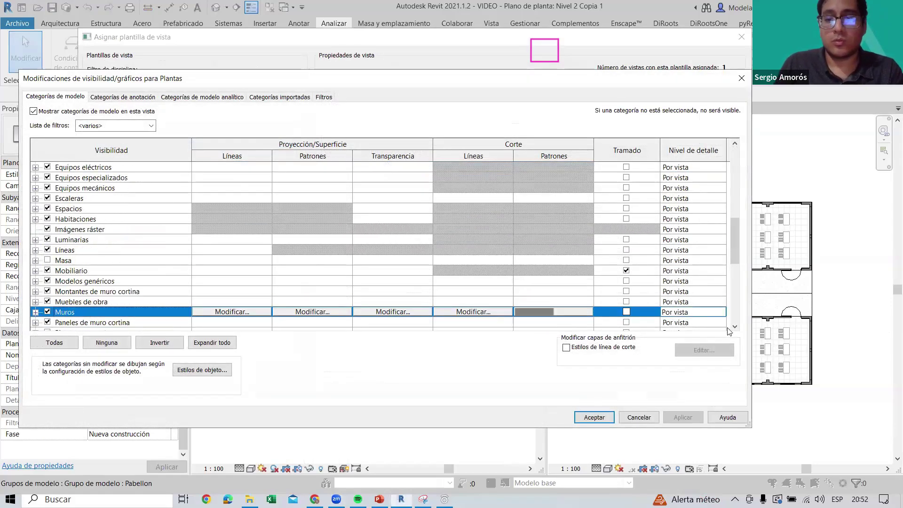
Change the walls' cut fill colour to yellow, accept it, and cancel the template assignment
click(555, 314)
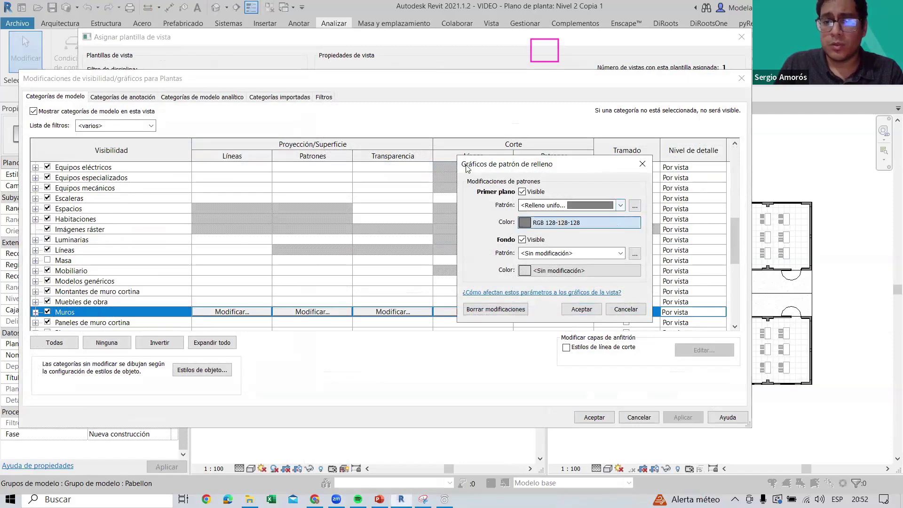
key(space)
click(454, 175)
click(596, 344)
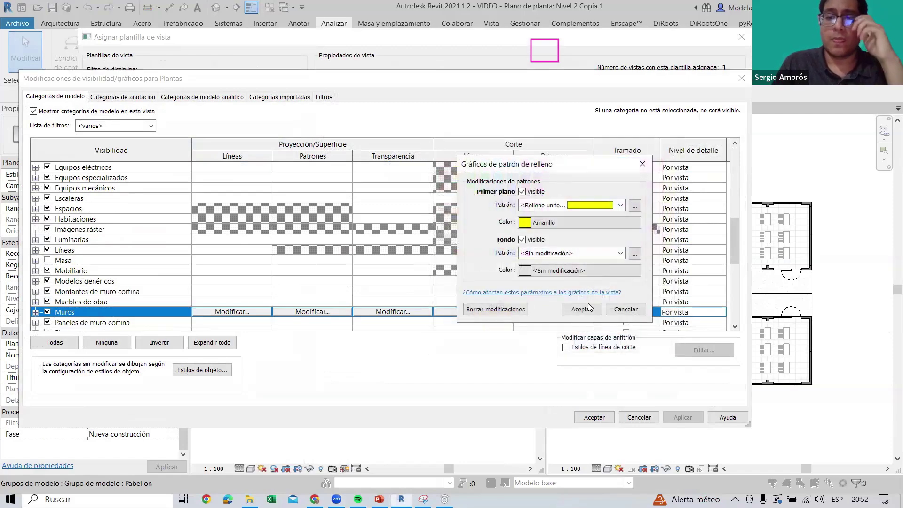
click(568, 309)
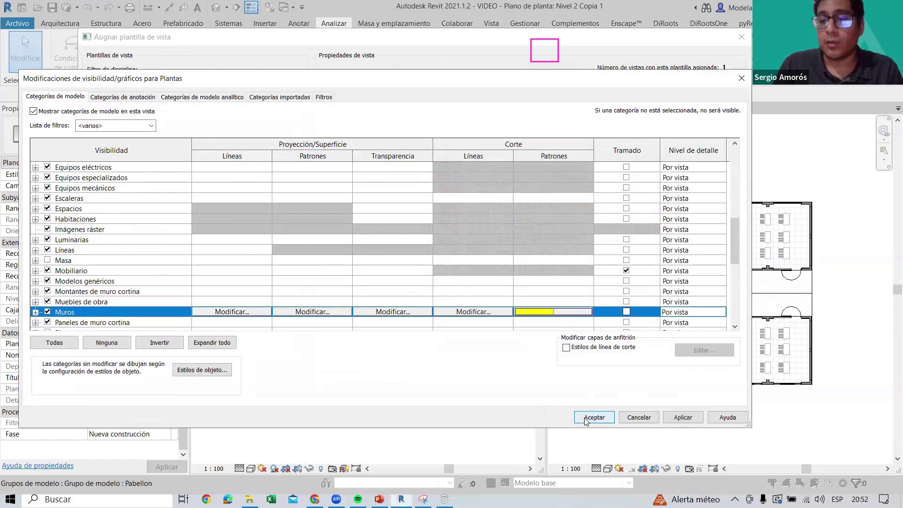
click(653, 417)
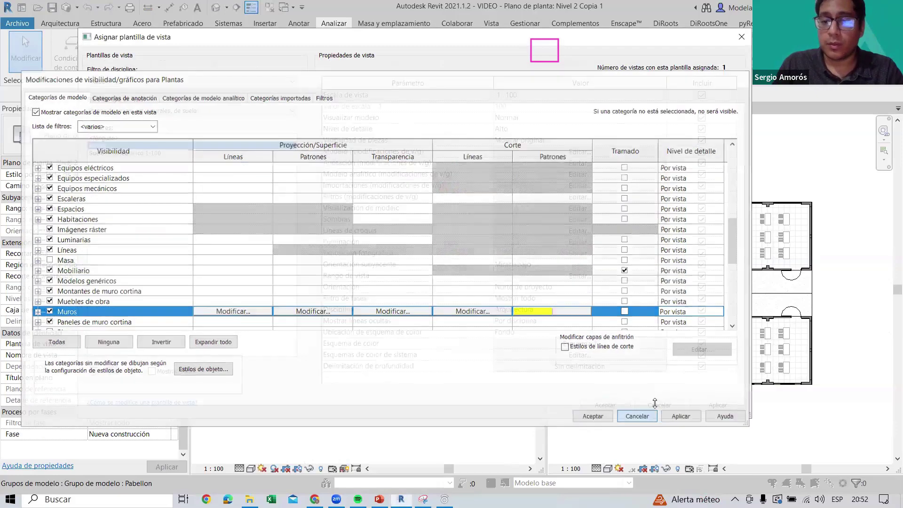
key(Escape)
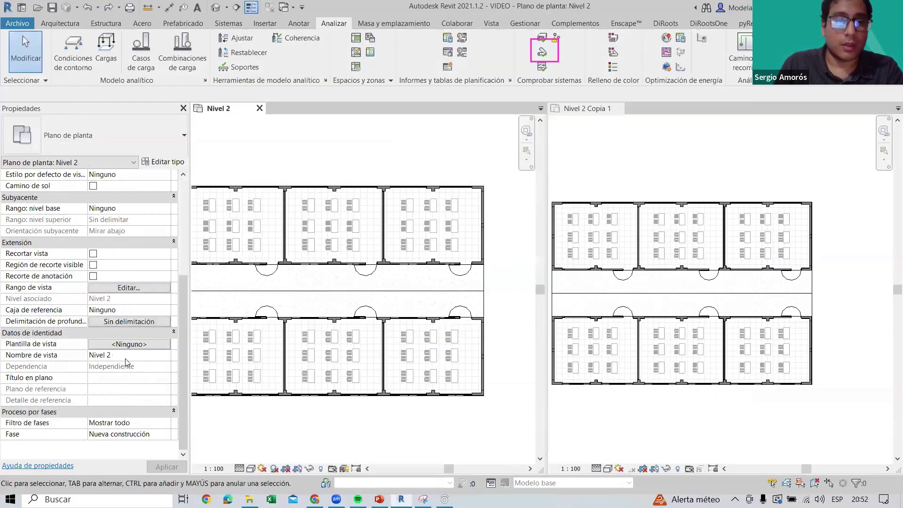
Assign the Plantas view template to the Nivel 2 plan
click(129, 344)
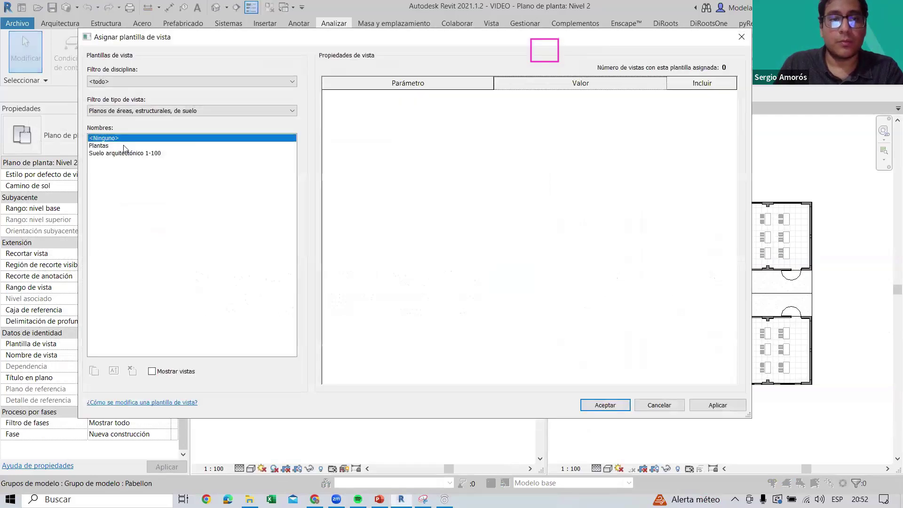
click(124, 146)
click(605, 405)
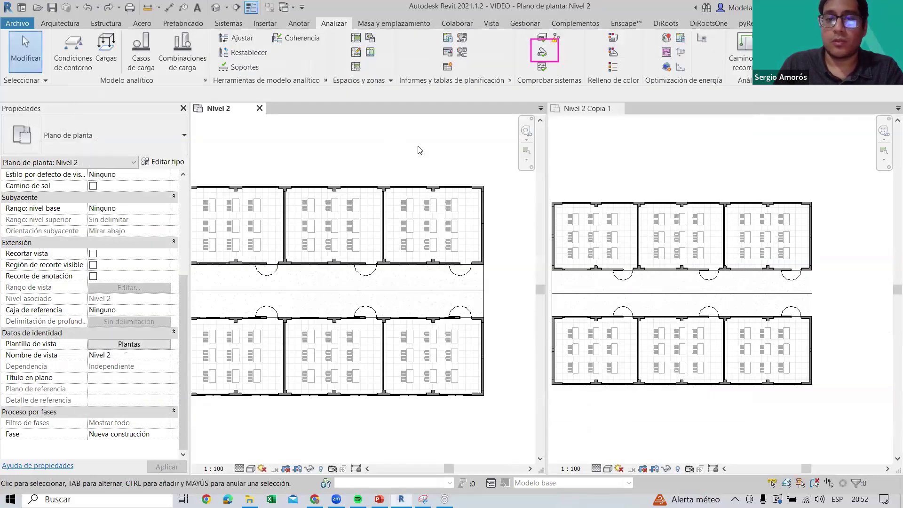
Edit the Plantas template's Model V/G so Muros cut patterns fill yellow, and save
click(129, 344)
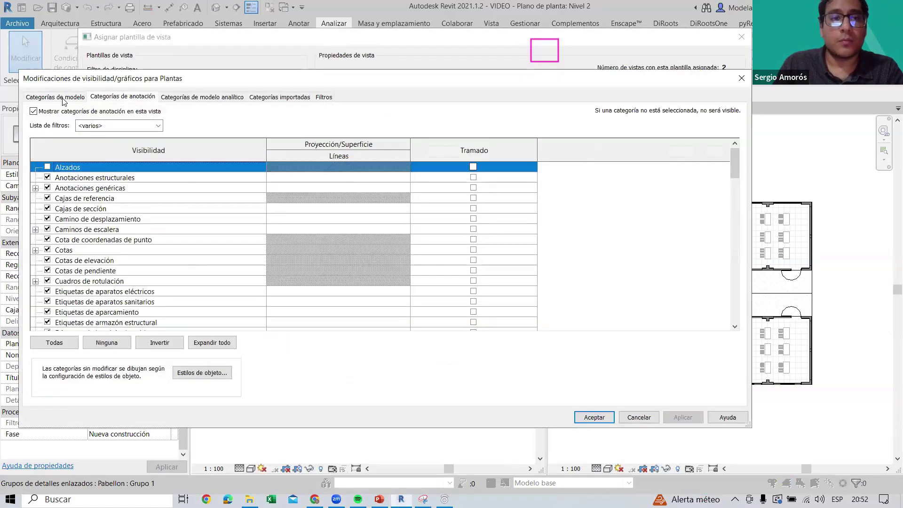
click(55, 96)
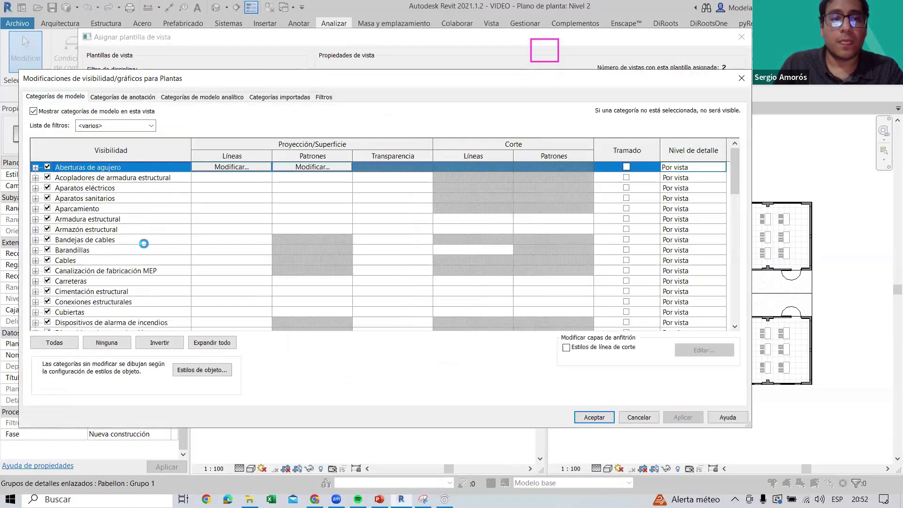
click(143, 238)
text(mu)
scroll(148, 244, down, 1)
click(534, 281)
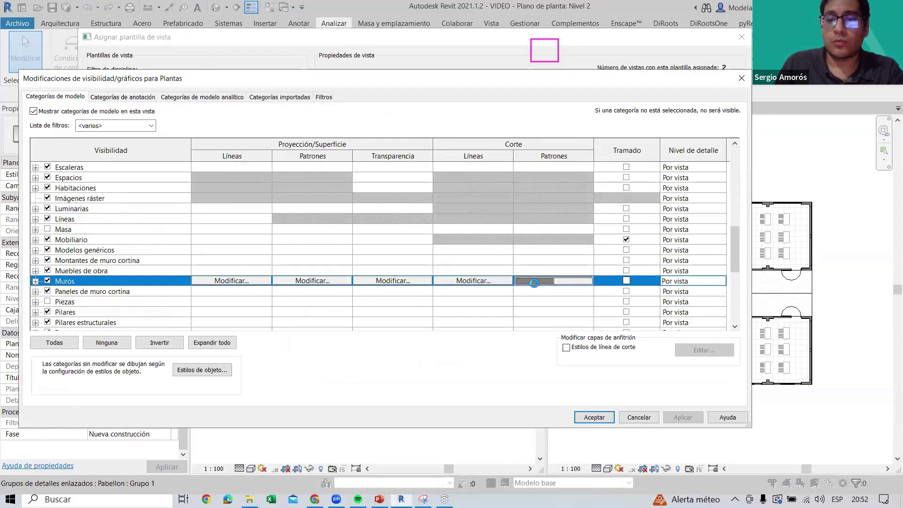
click(578, 223)
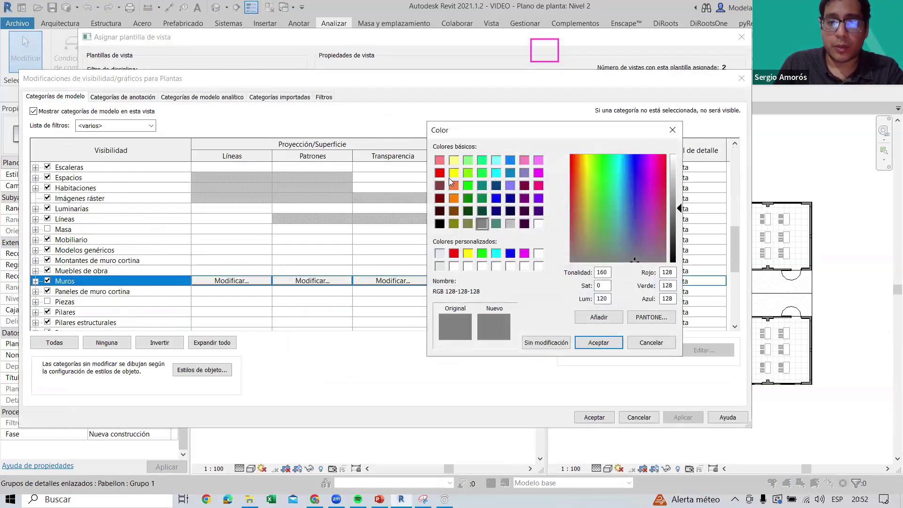
click(454, 173)
click(599, 342)
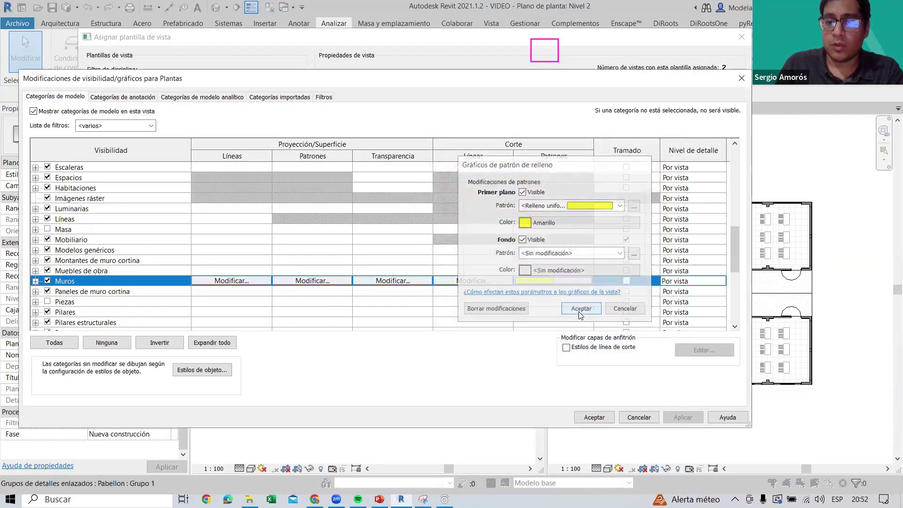
click(578, 311)
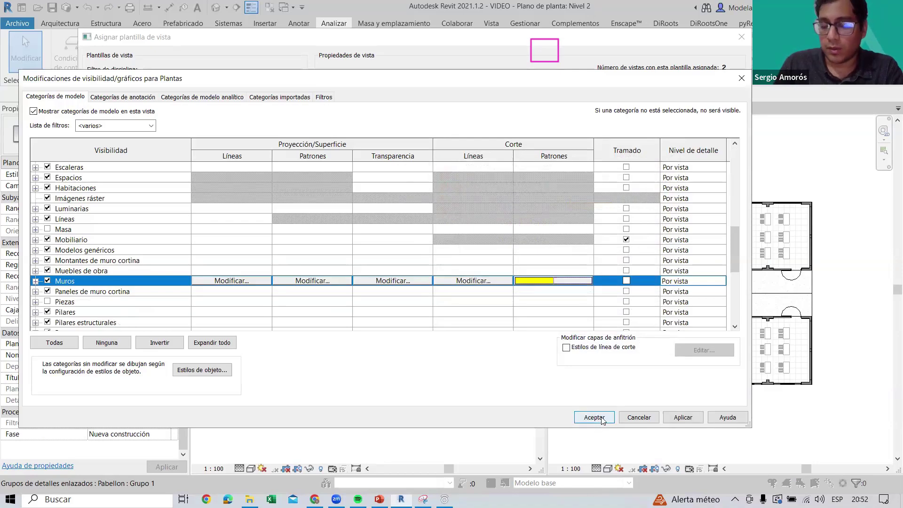
click(586, 418)
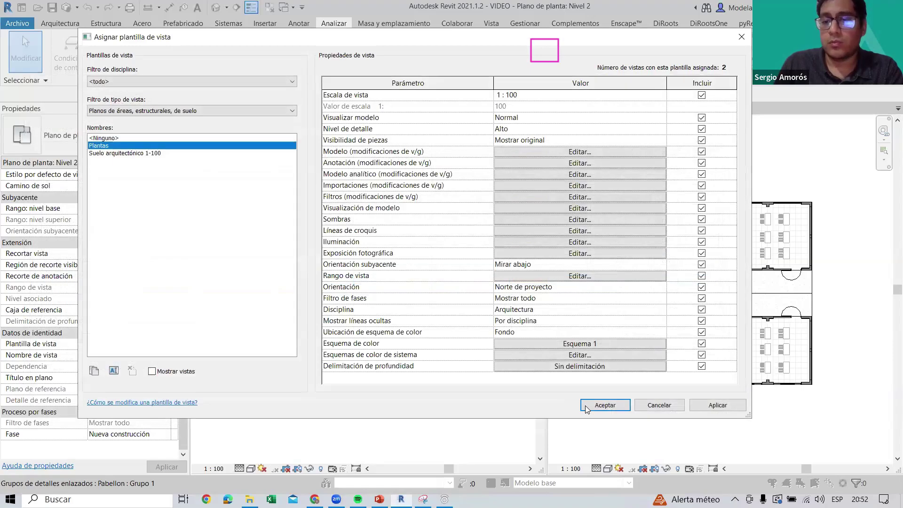
click(585, 405)
Pan and zoom Nivel 2 and Nivel 2 Copia 1 to compare their corridors
middle_drag(438, 298, 404, 288)
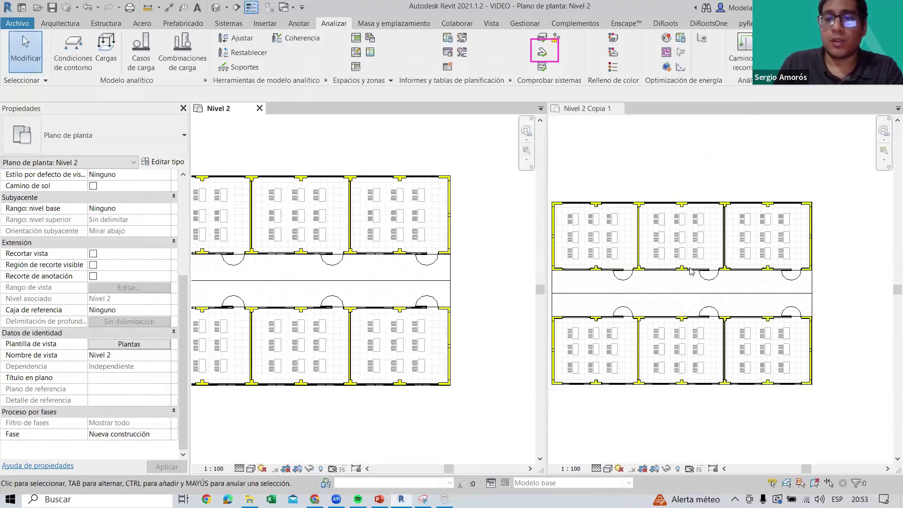
click(689, 274)
scroll(690, 274, up, 3)
scroll(594, 247, up, 3)
scroll(593, 247, down, 1)
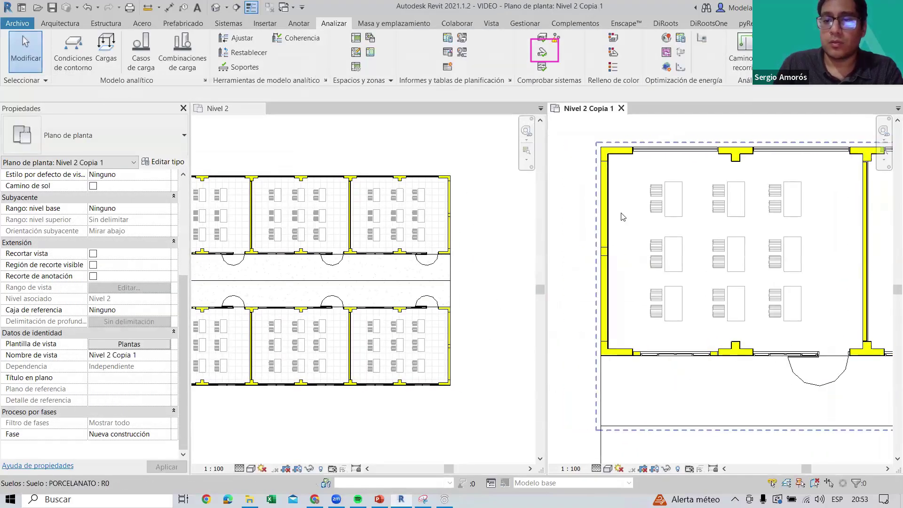
middle_drag(593, 246, 608, 141)
scroll(390, 302, down, 1)
middle_drag(391, 302, 478, 307)
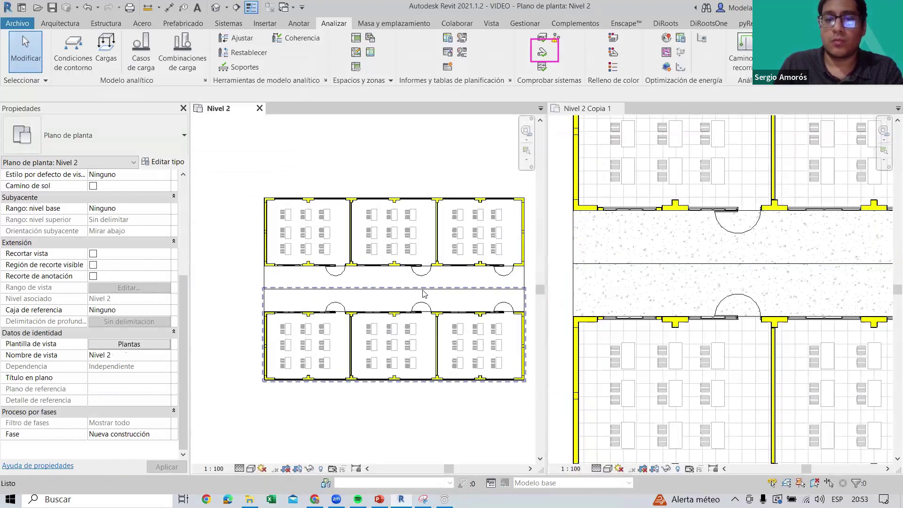
Undo the yellow wall-cut fill, then compare walls in both Nivel 2 plans side by side
key(Escape)
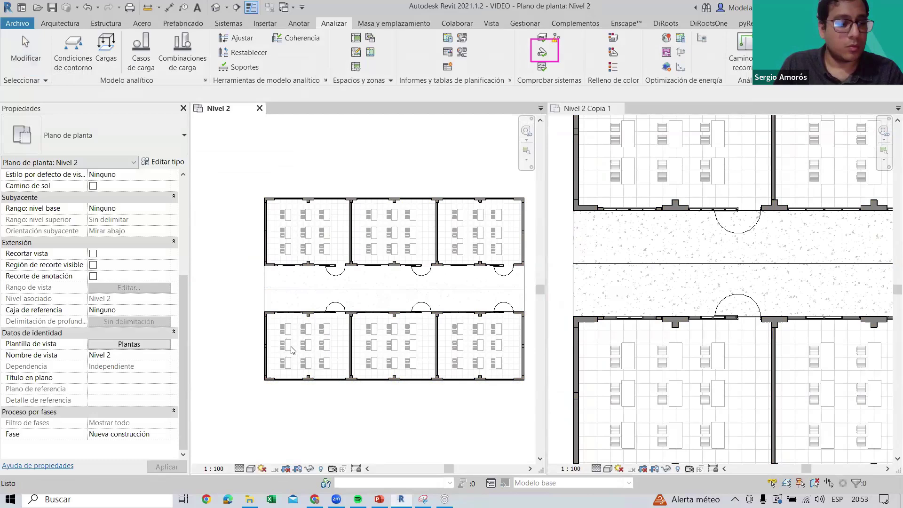
middle_drag(453, 313, 394, 314)
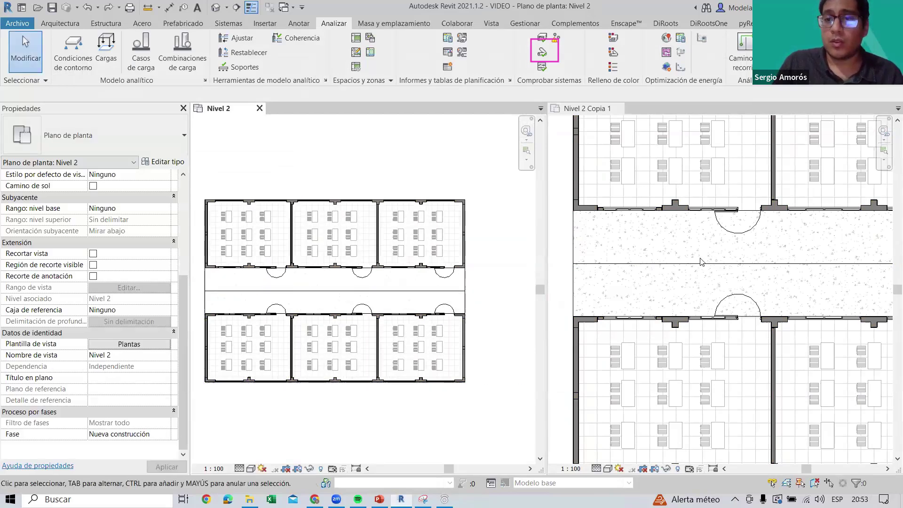
click(684, 285)
scroll(684, 284, down, 5)
scroll(684, 284, down, 1)
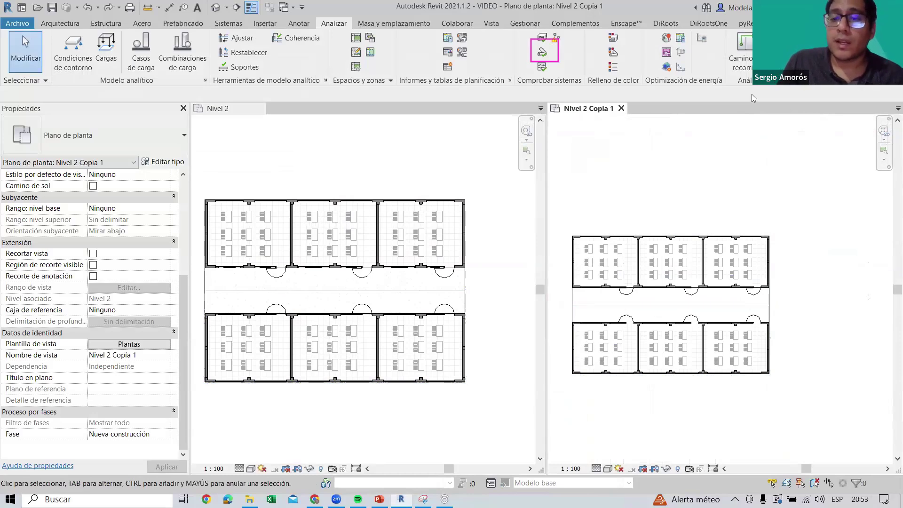
scroll(658, 329, up, 2)
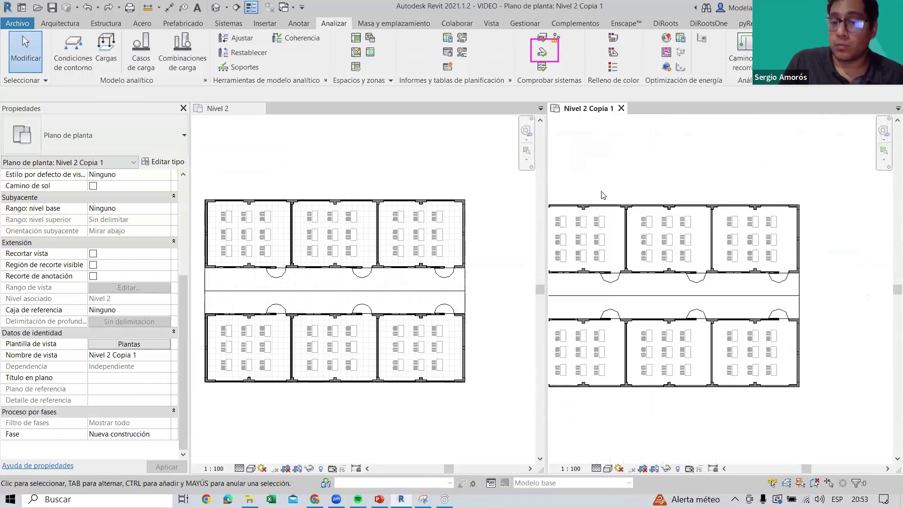
click(396, 207)
middle_drag(396, 207, 433, 178)
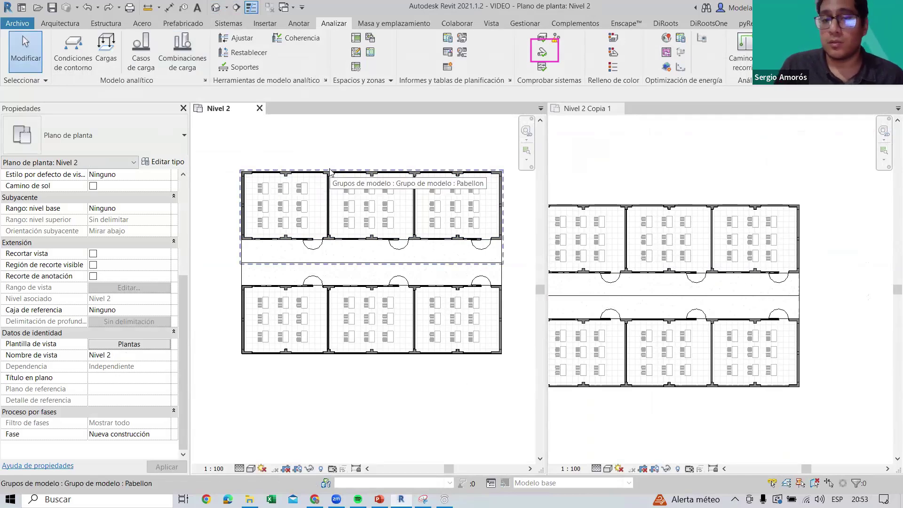
middle_drag(322, 259, 317, 254)
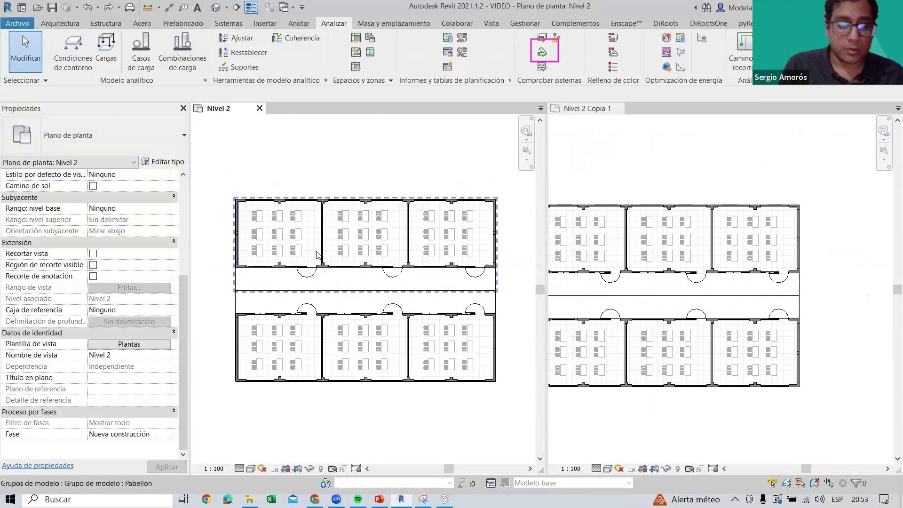
click(653, 182)
scroll(683, 194, up, 1)
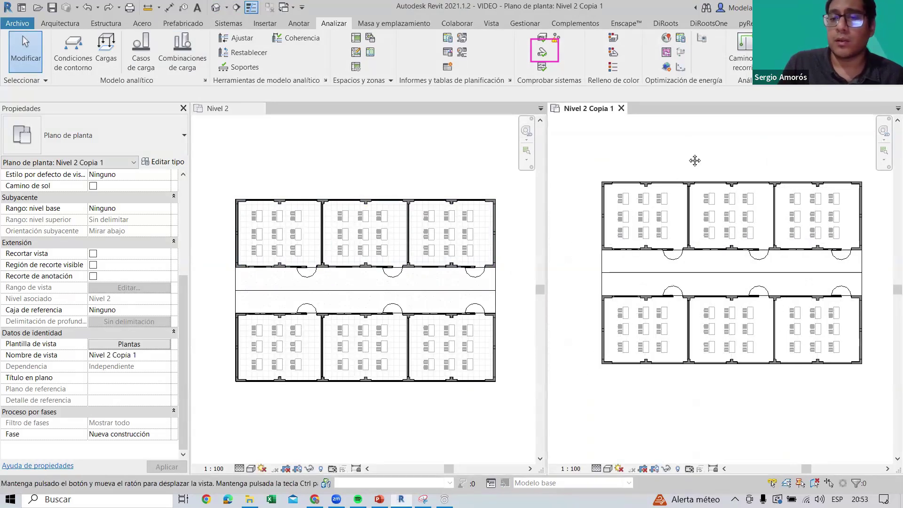
scroll(683, 194, up, 1)
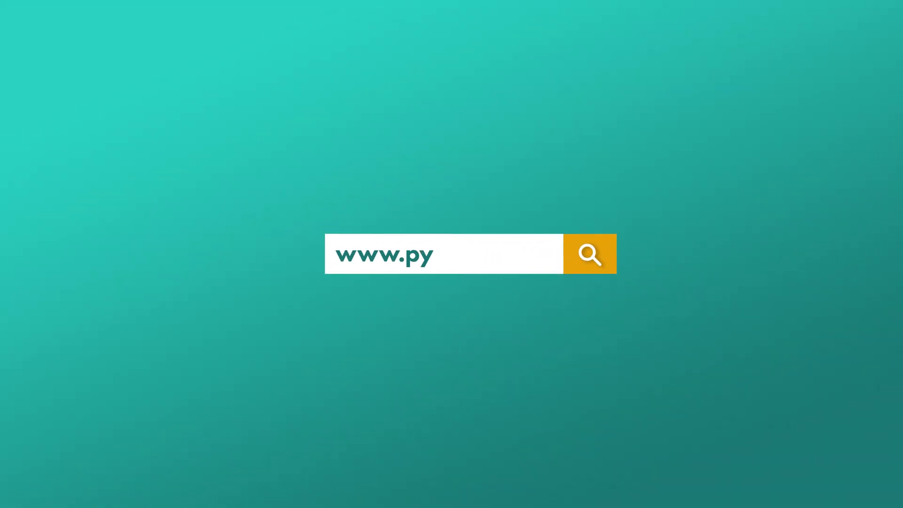